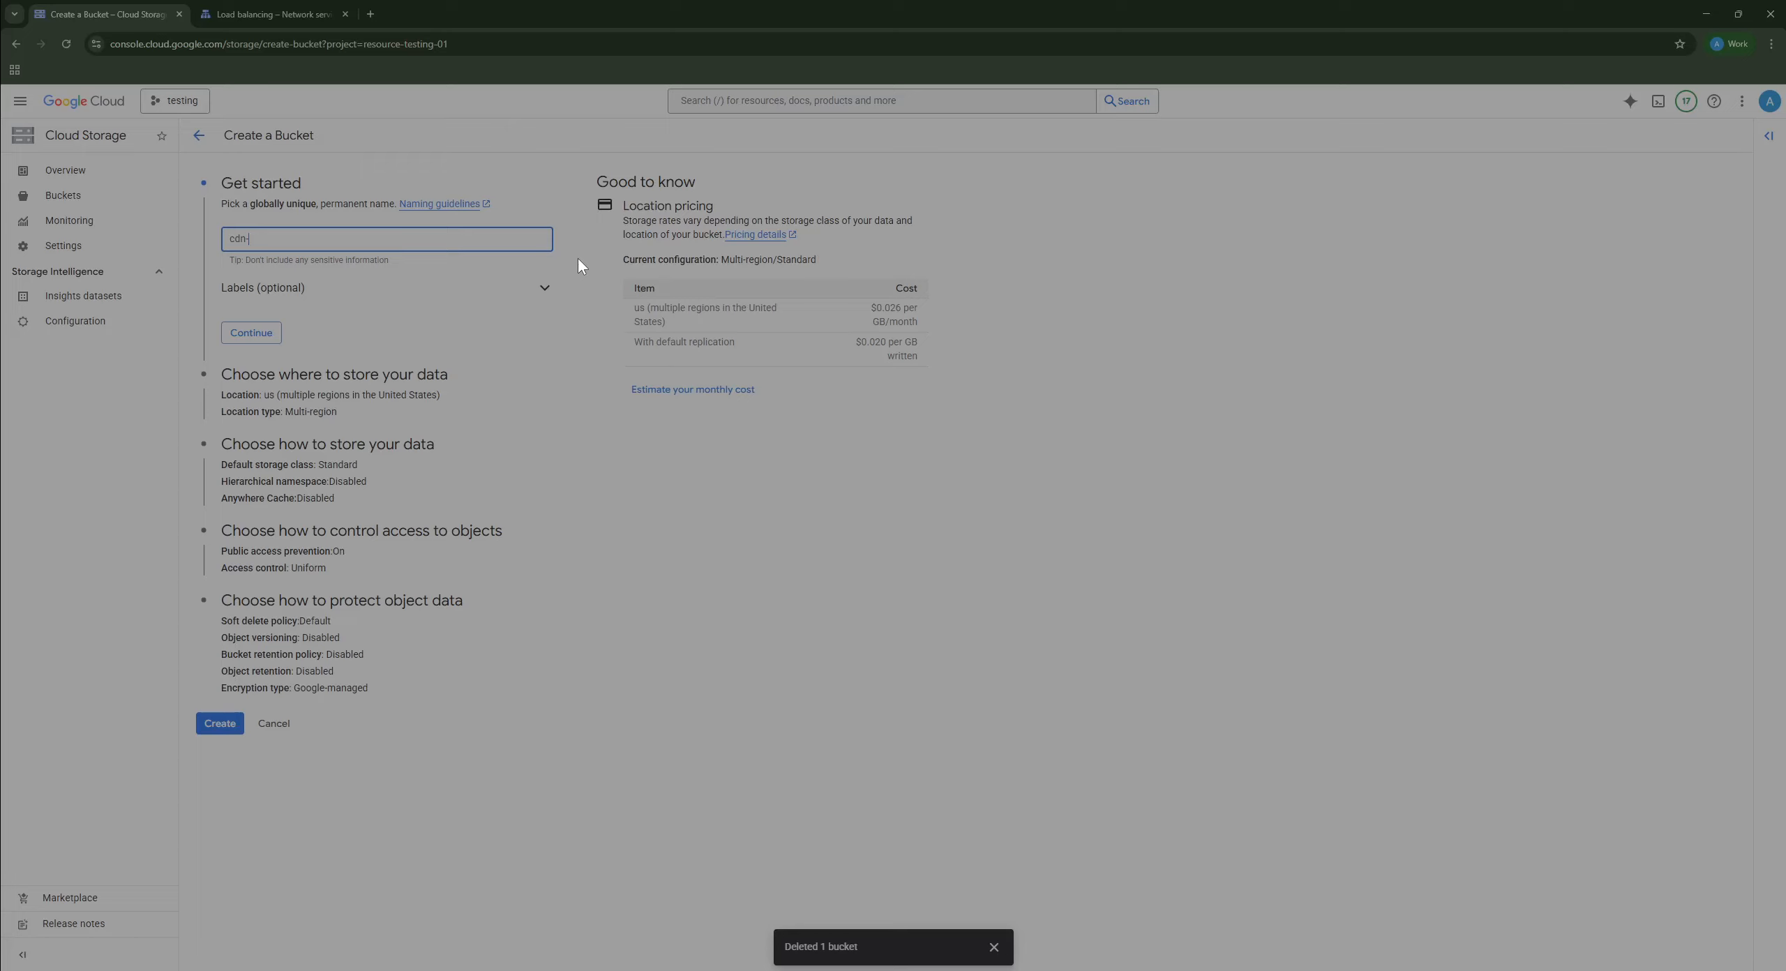
Step: Name the new bucket cdn-techdavs-bucket
type("cket")
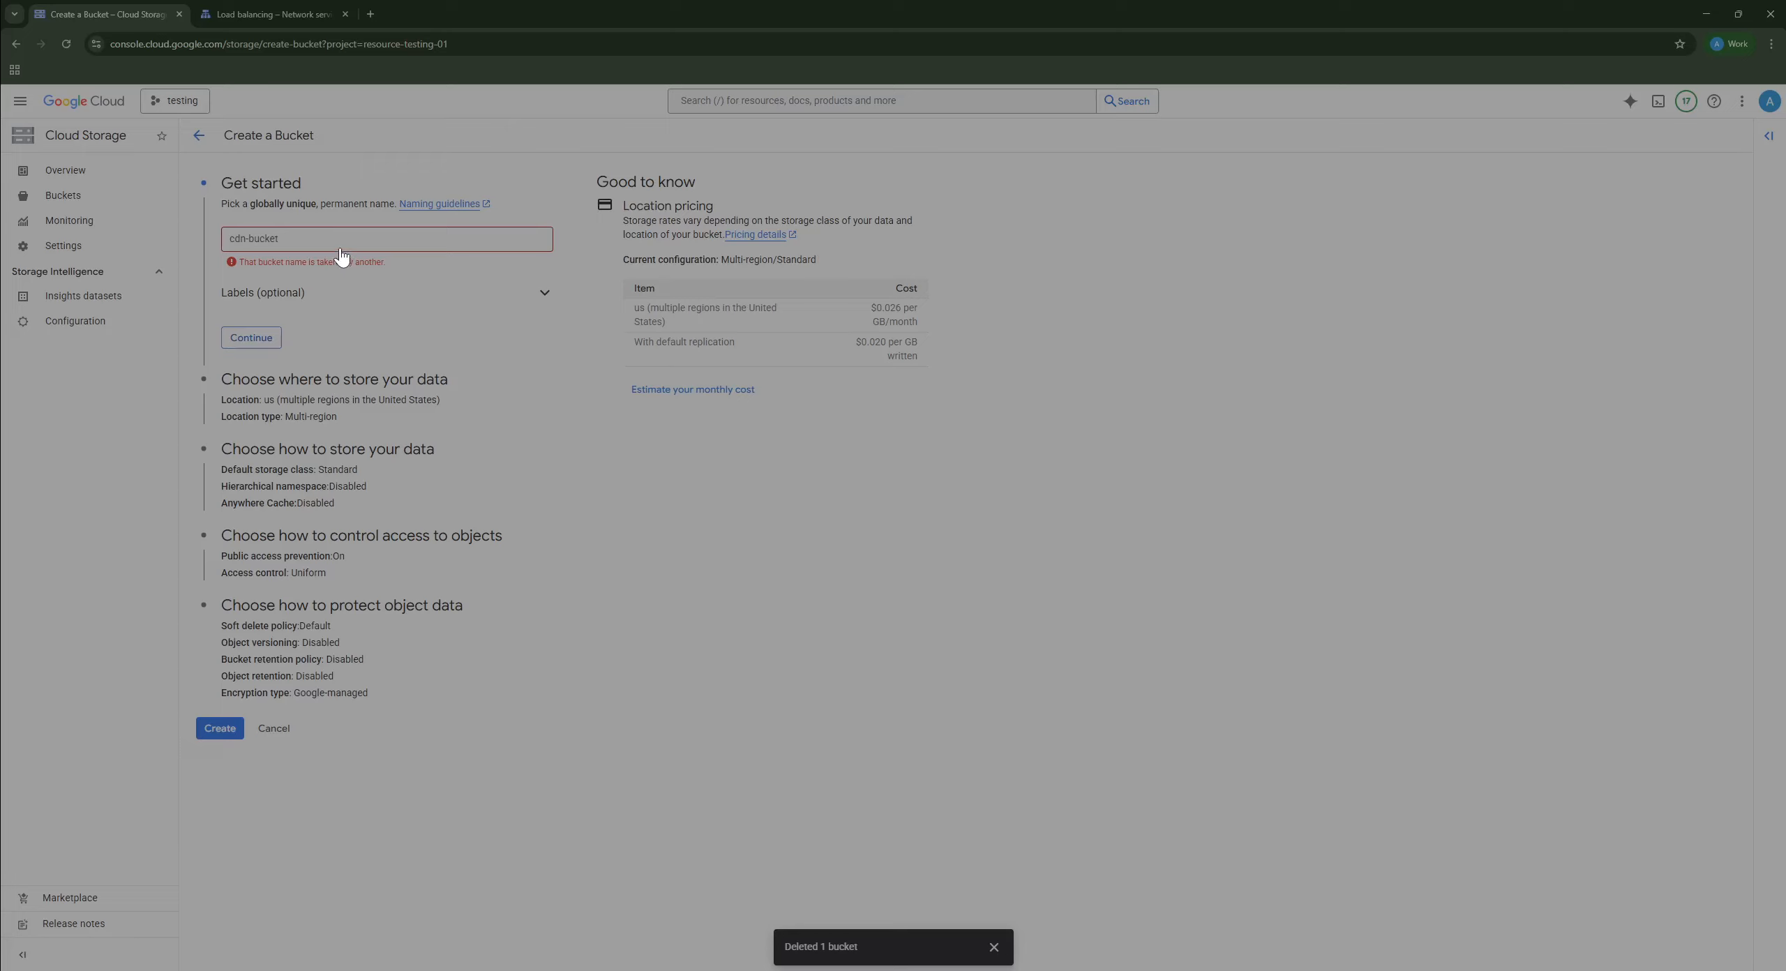
left_click_drag(280, 239, 249, 243)
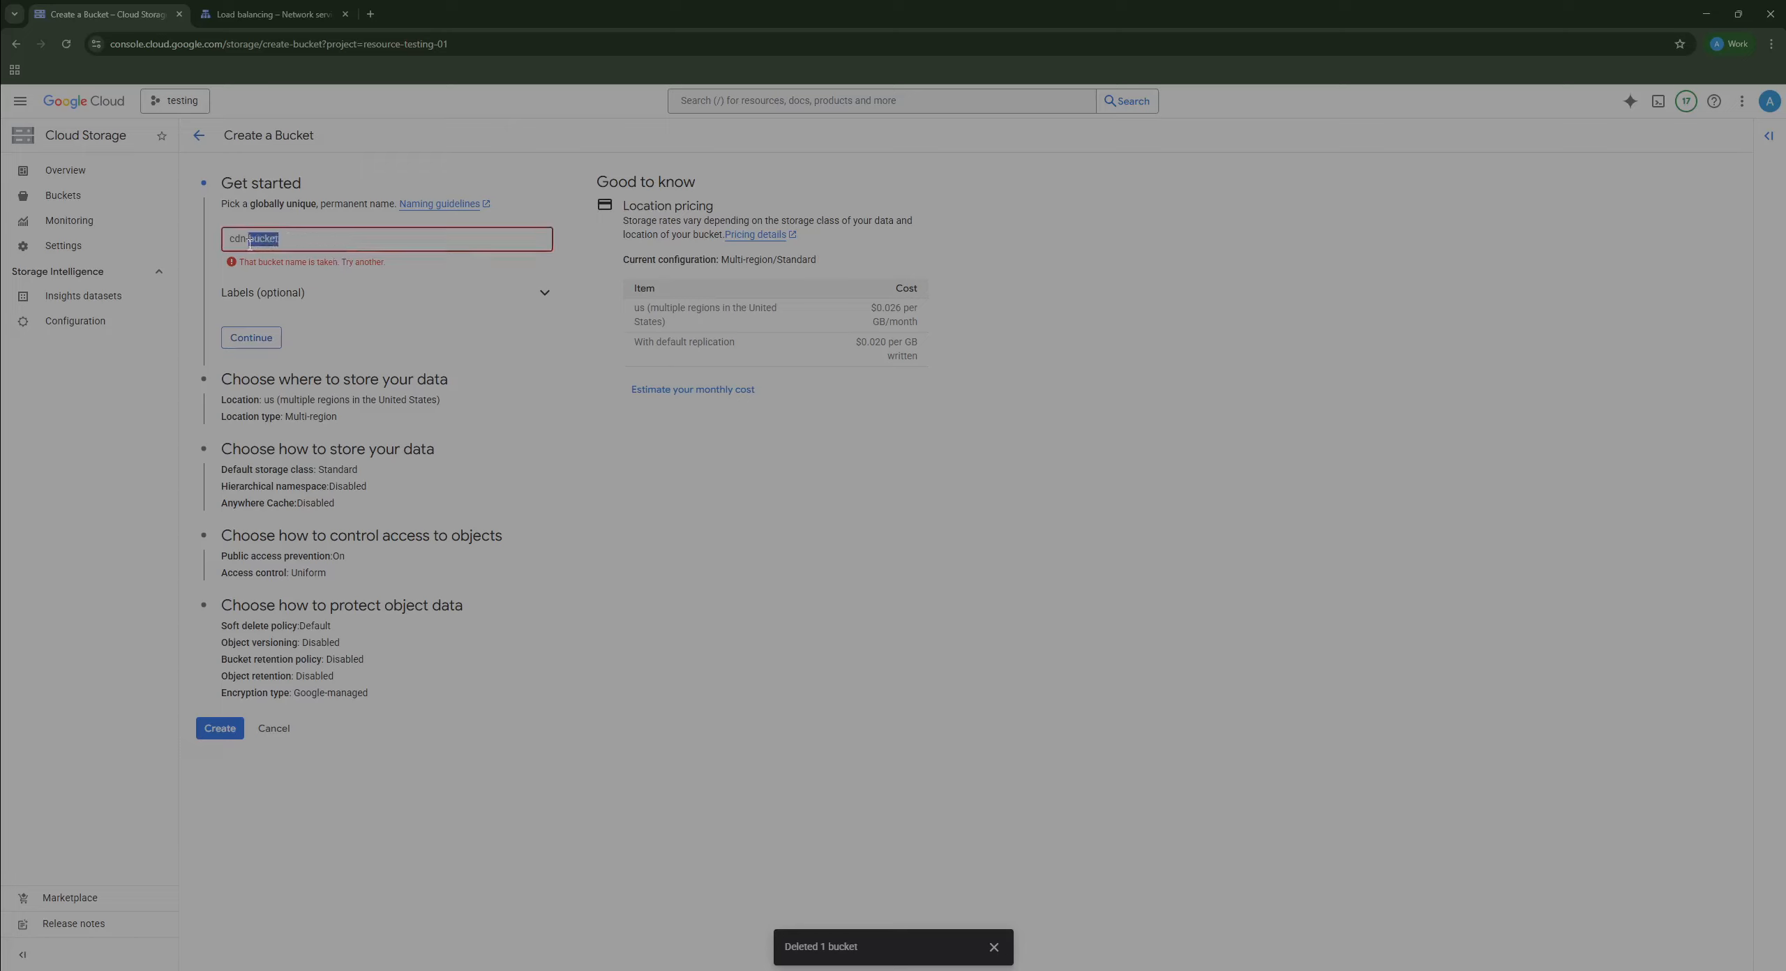
type("tech")
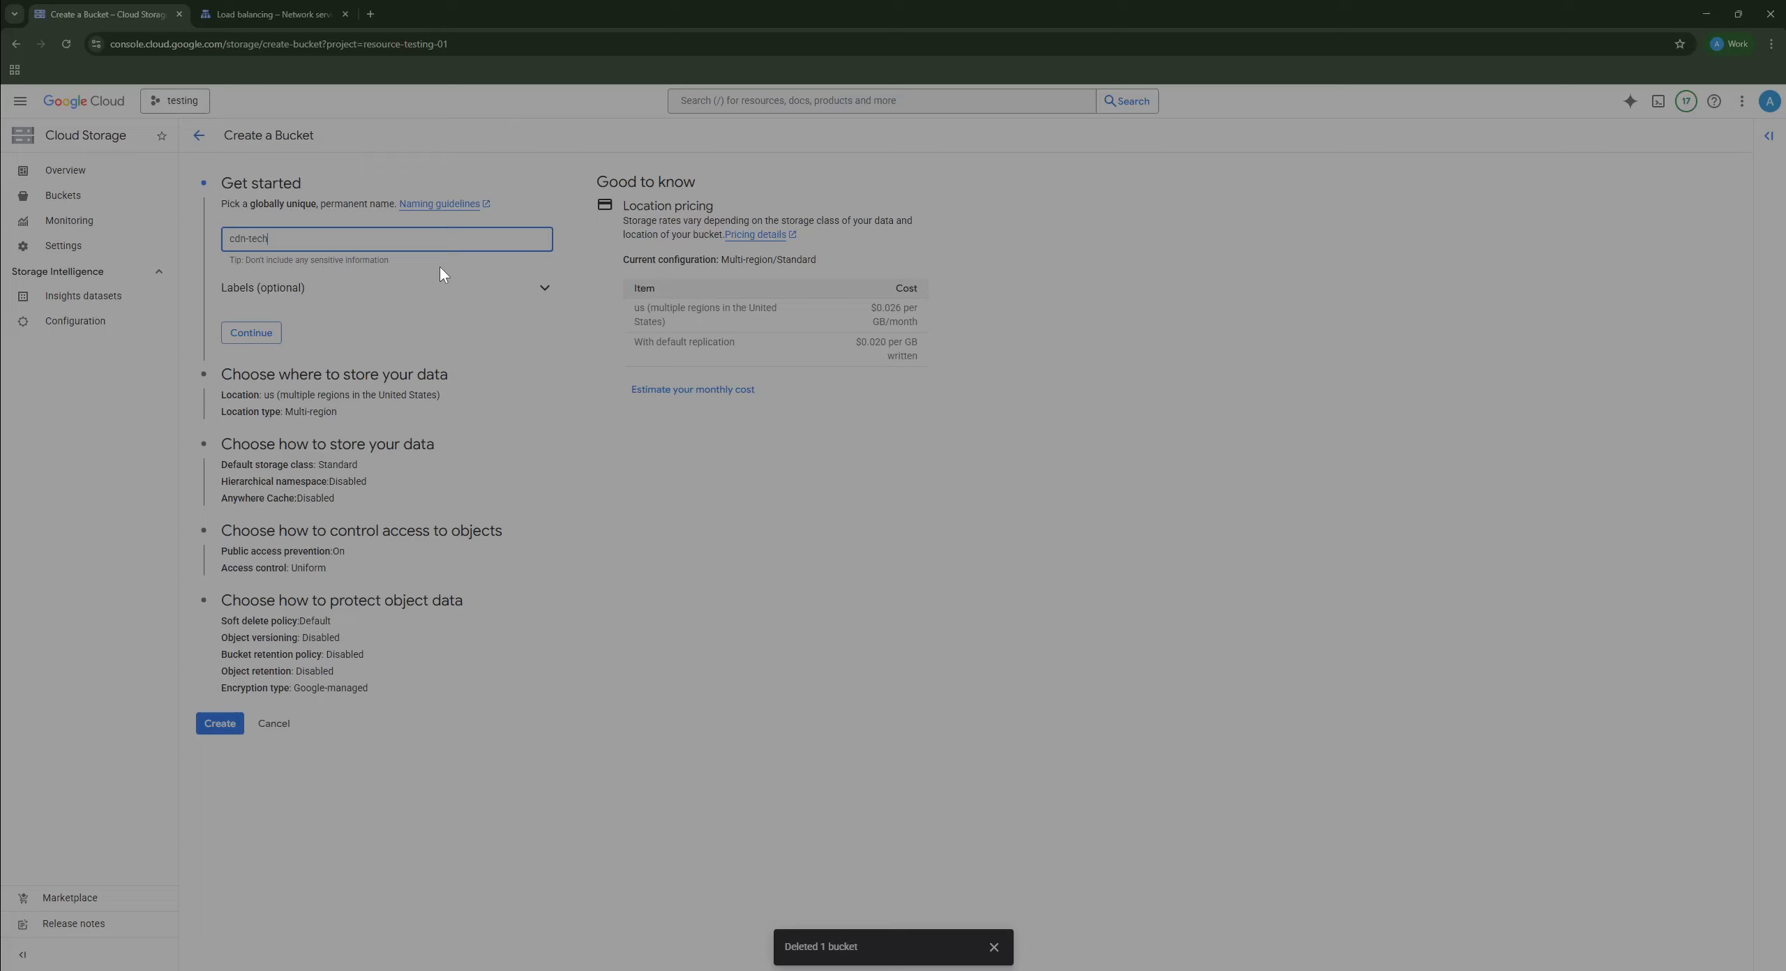
type("davs-bucket")
left_click(256, 334)
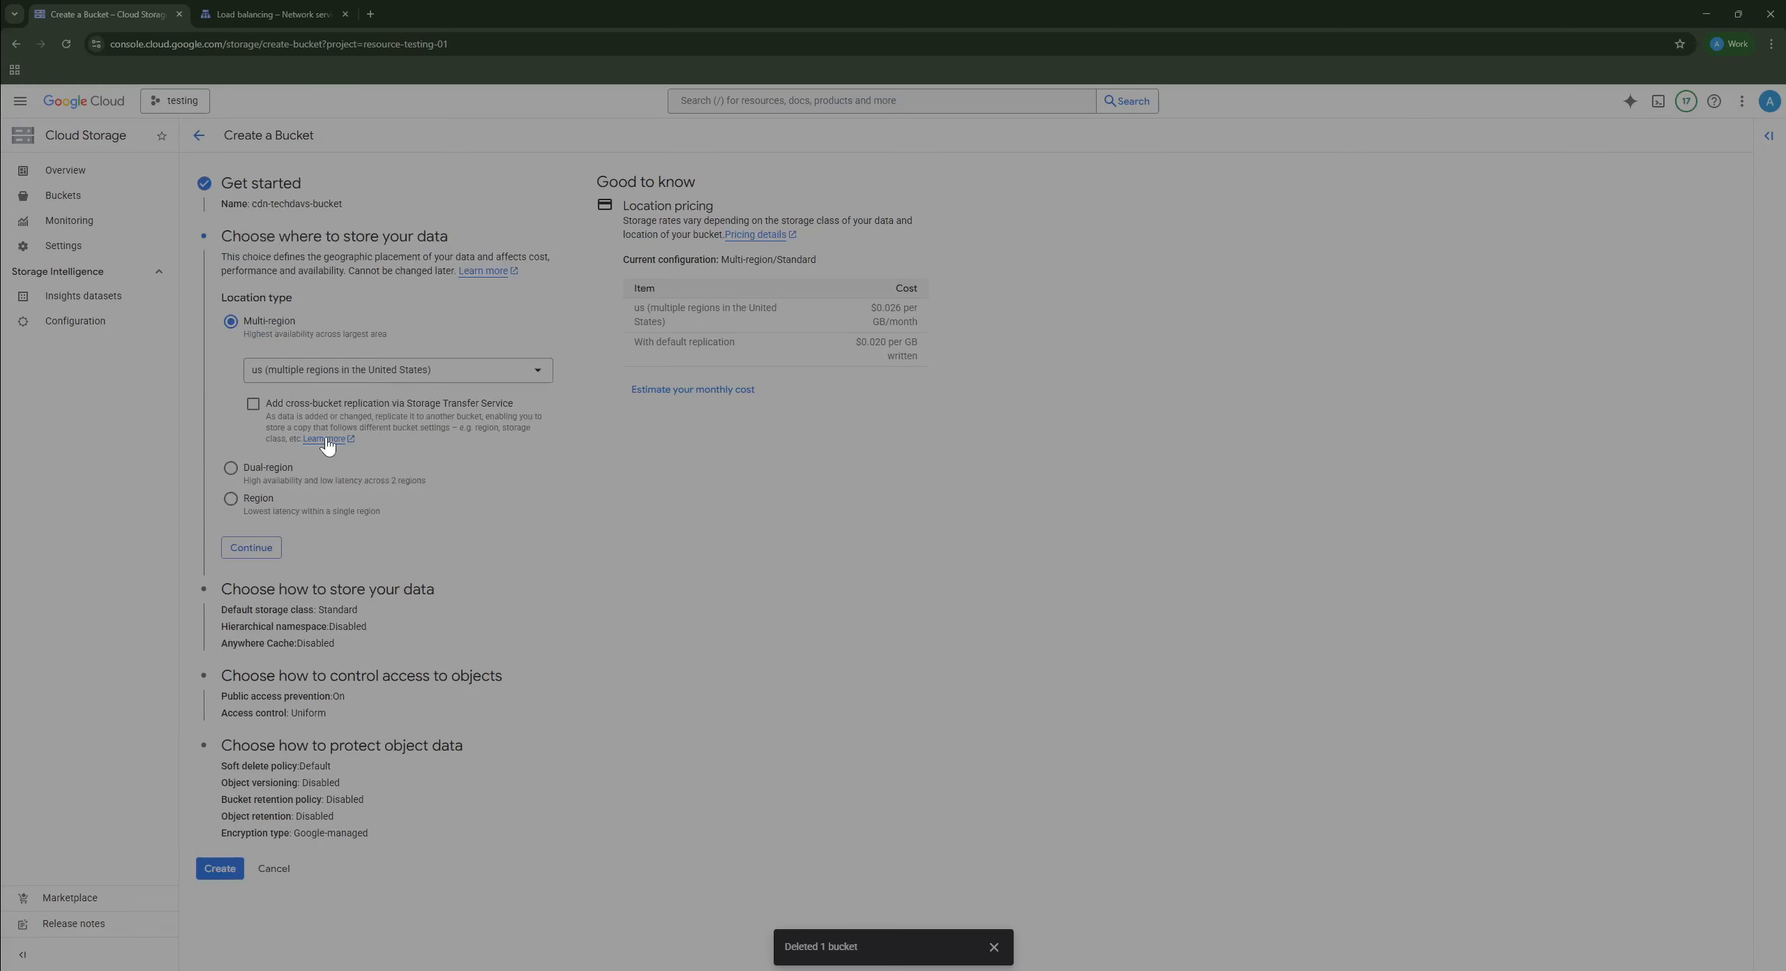
Step: Store it in the us-east1 region, keep public access prevented, and create the bucket
left_click(232, 497)
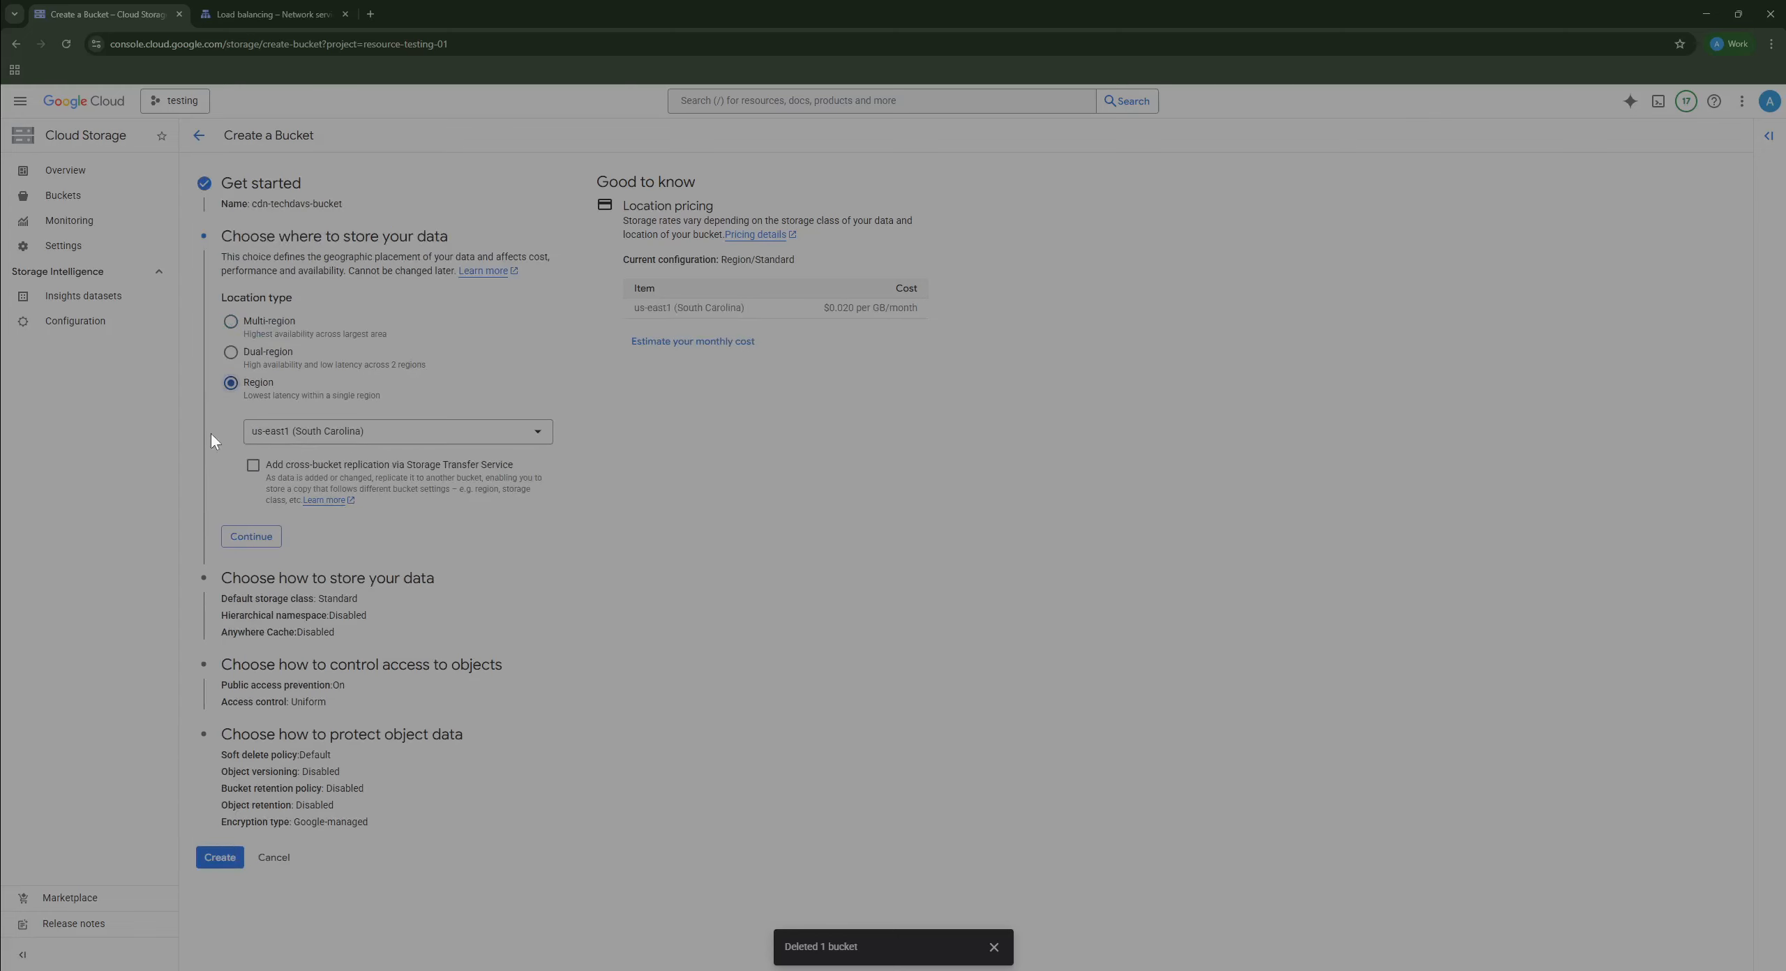
left_click(251, 536)
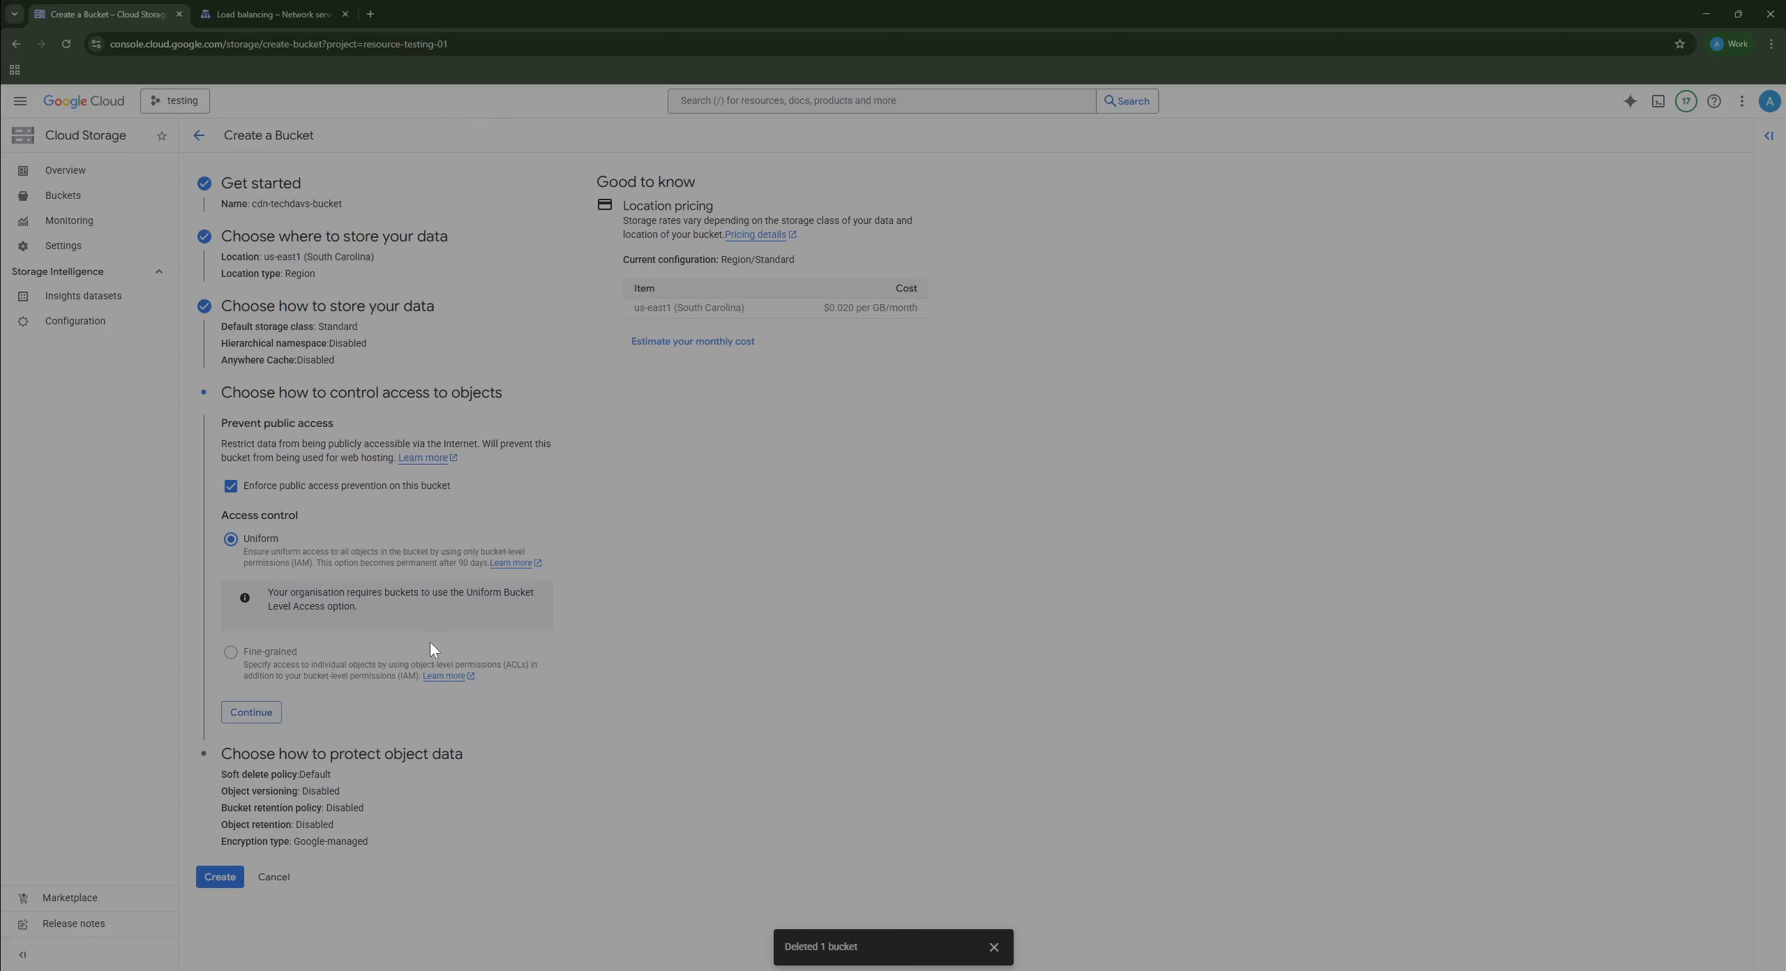
left_click(249, 712)
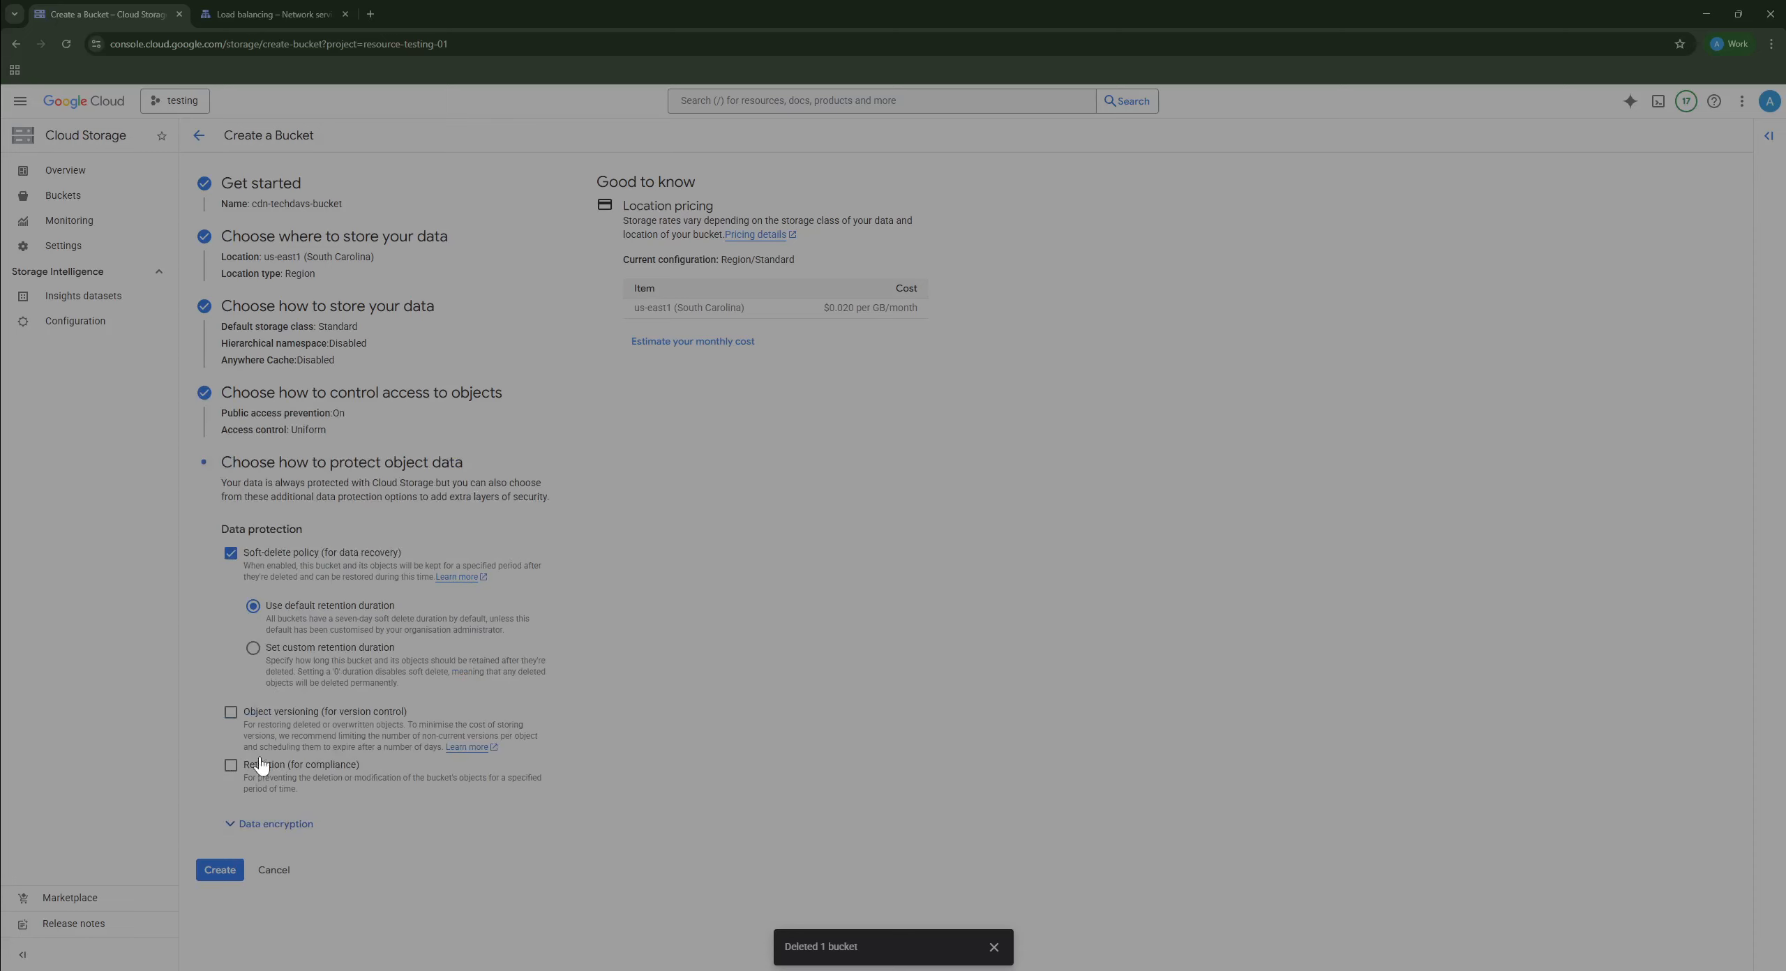
left_click(220, 870)
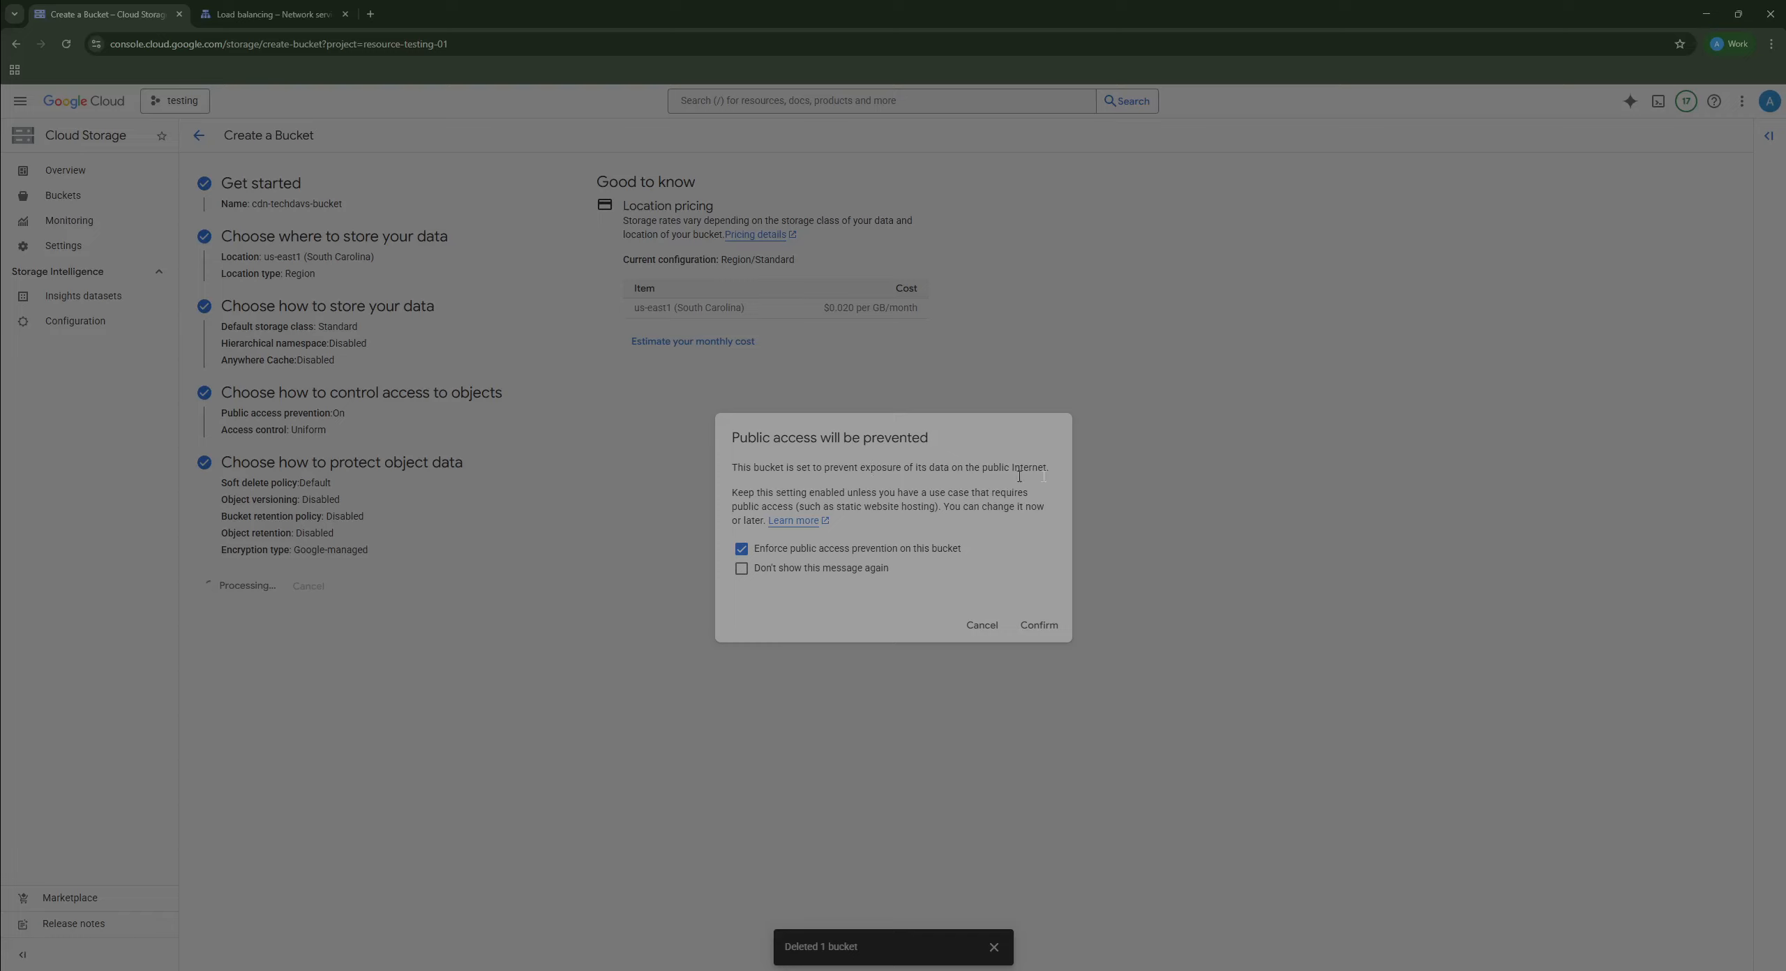
left_click(1043, 631)
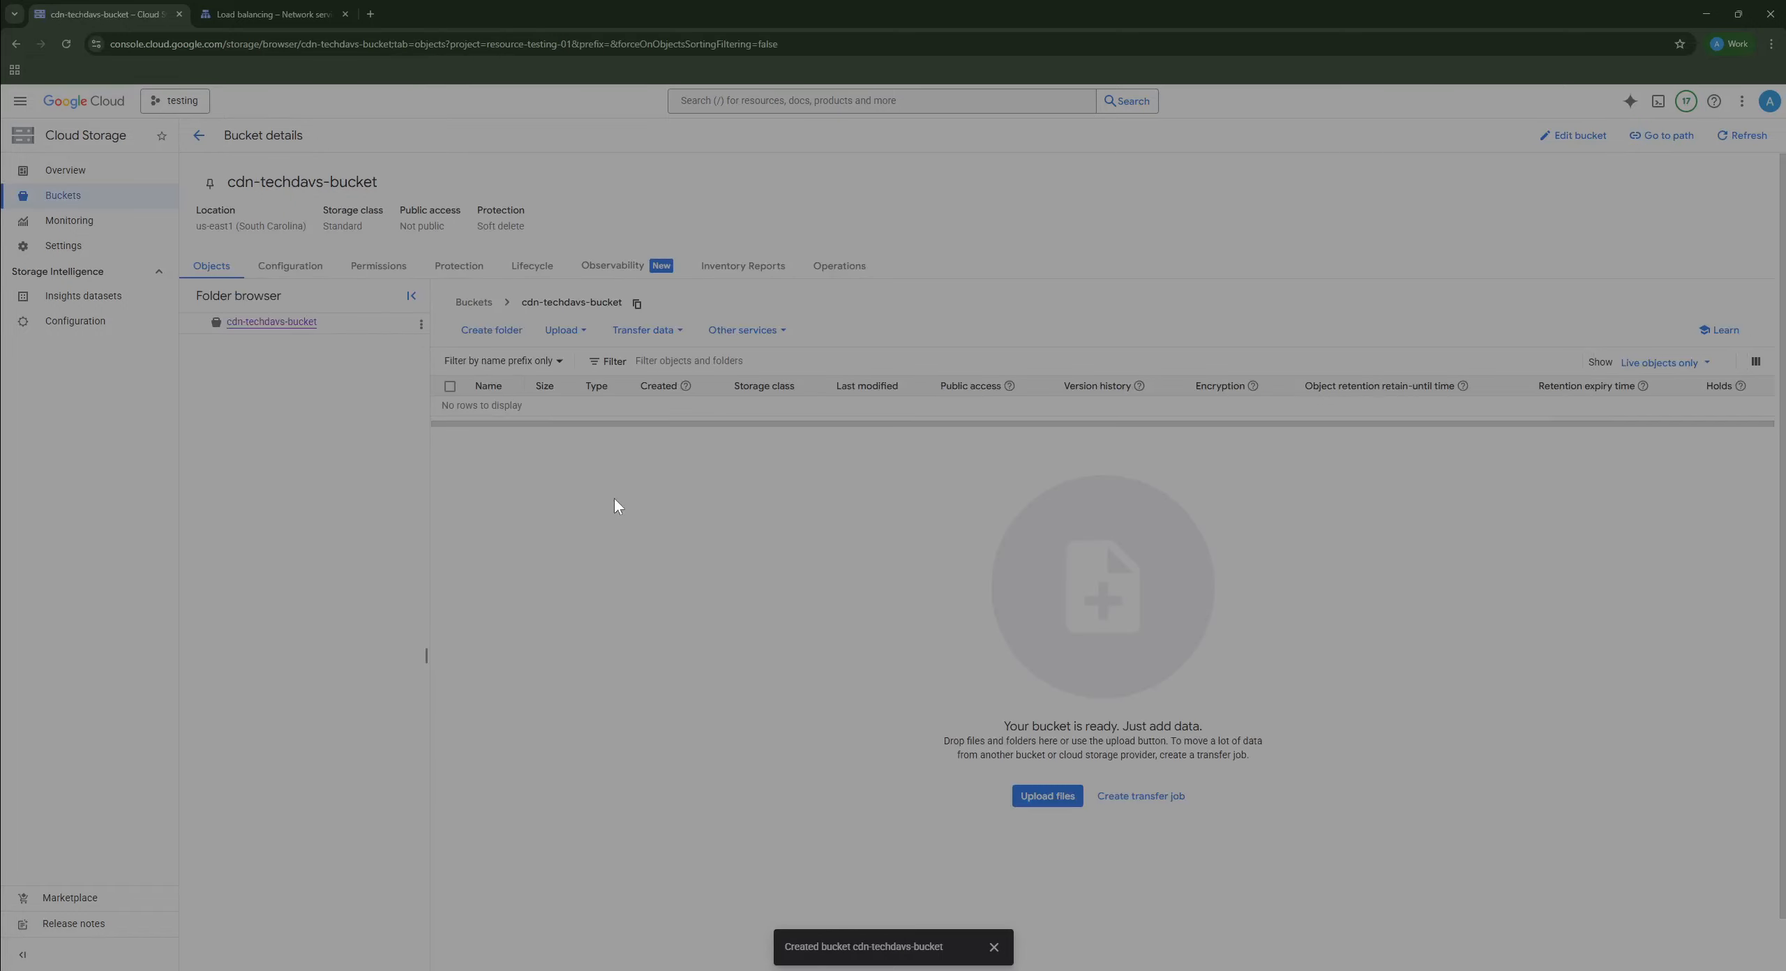
Step: Return to the Buckets list, then select and deselect the cdn-techdavs-bucket row
left_click(50, 197)
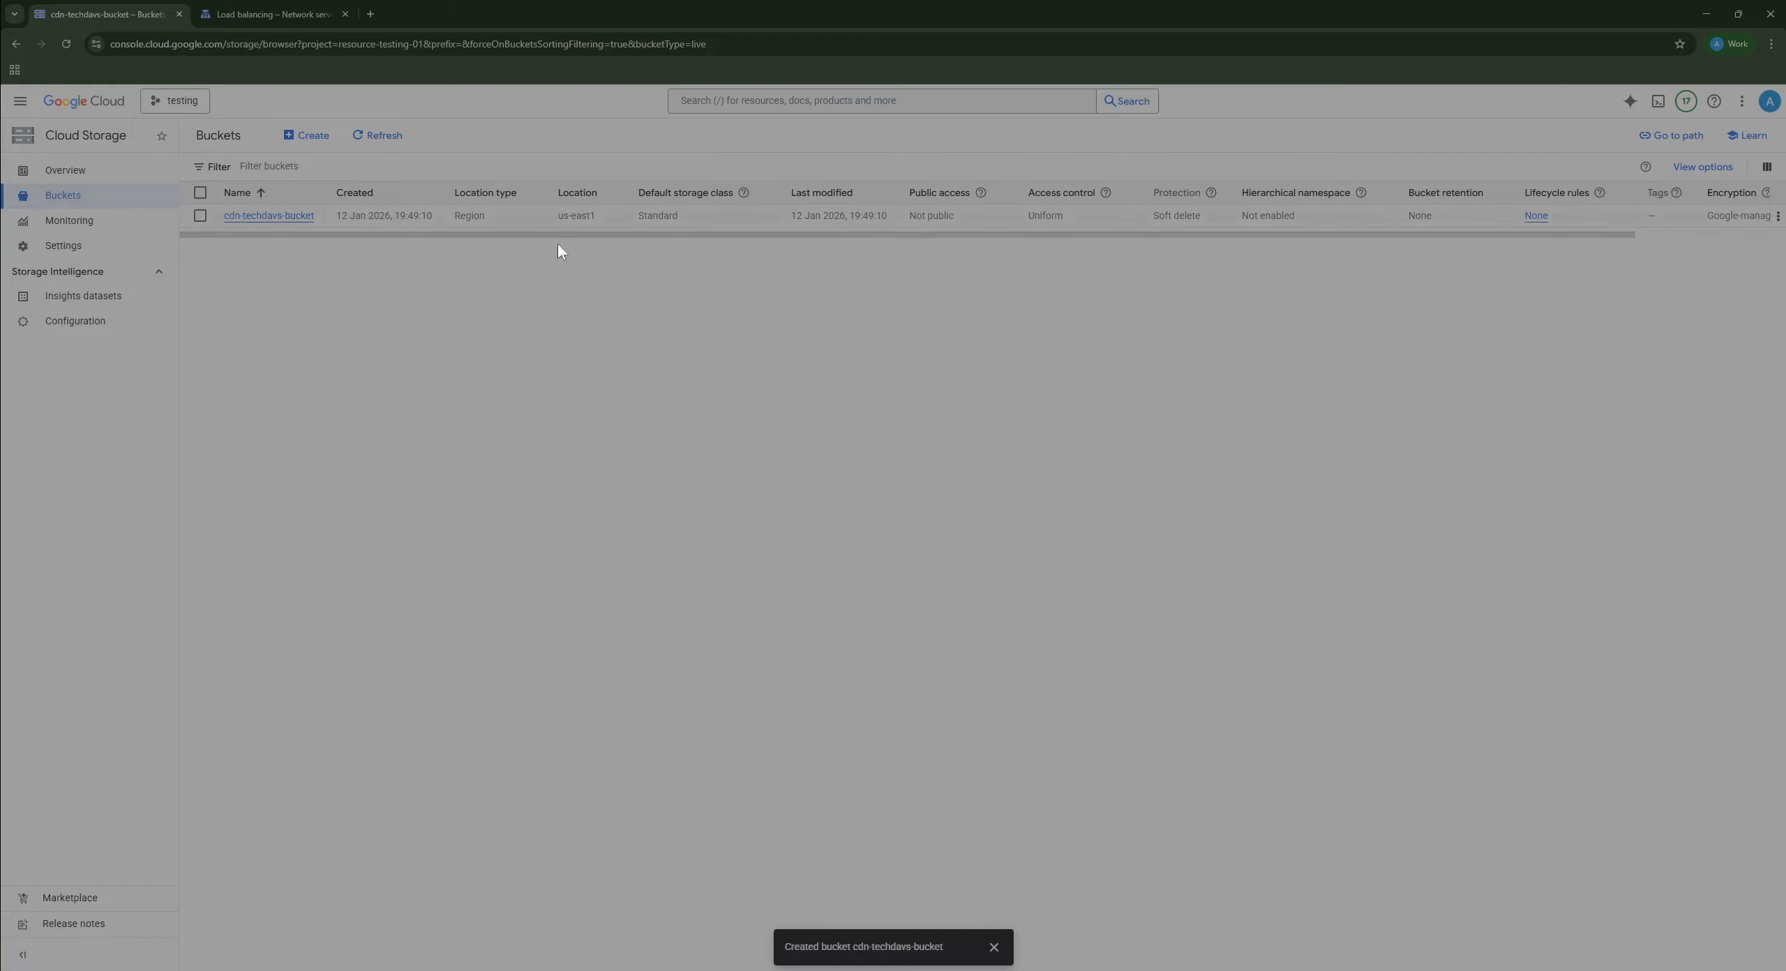
left_click(201, 216)
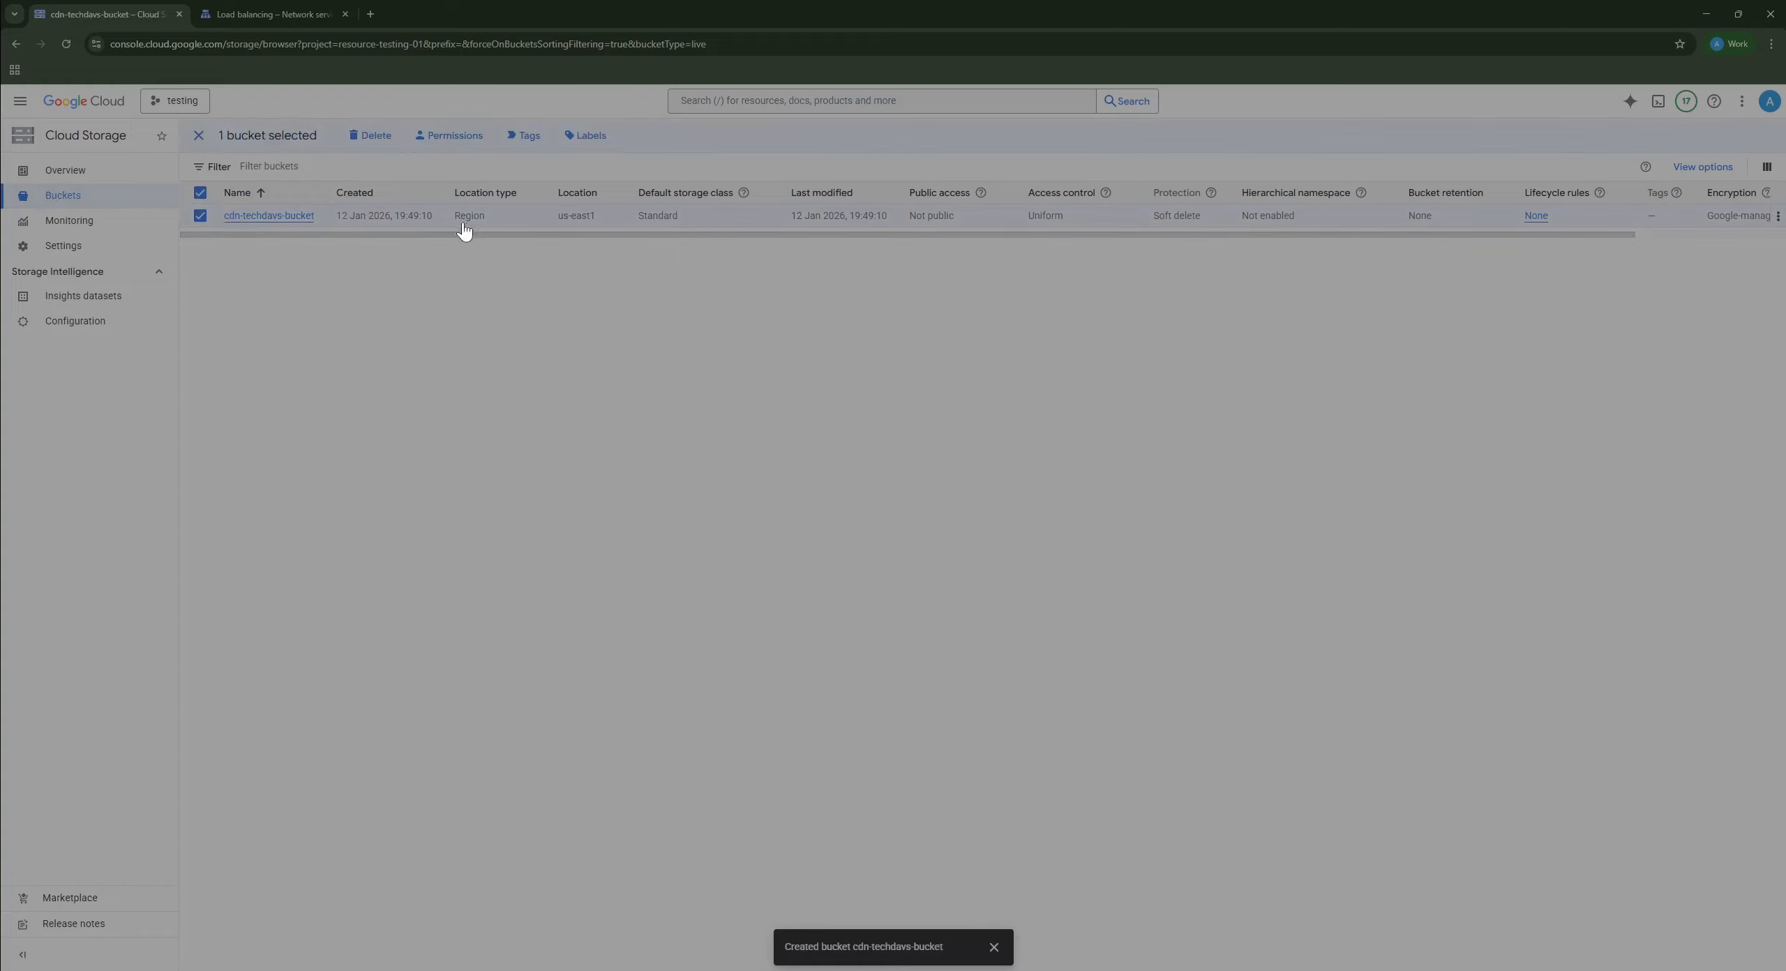
left_click_drag(453, 219, 643, 218)
left_click_drag(972, 222, 895, 217)
left_click(804, 282)
left_click(200, 136)
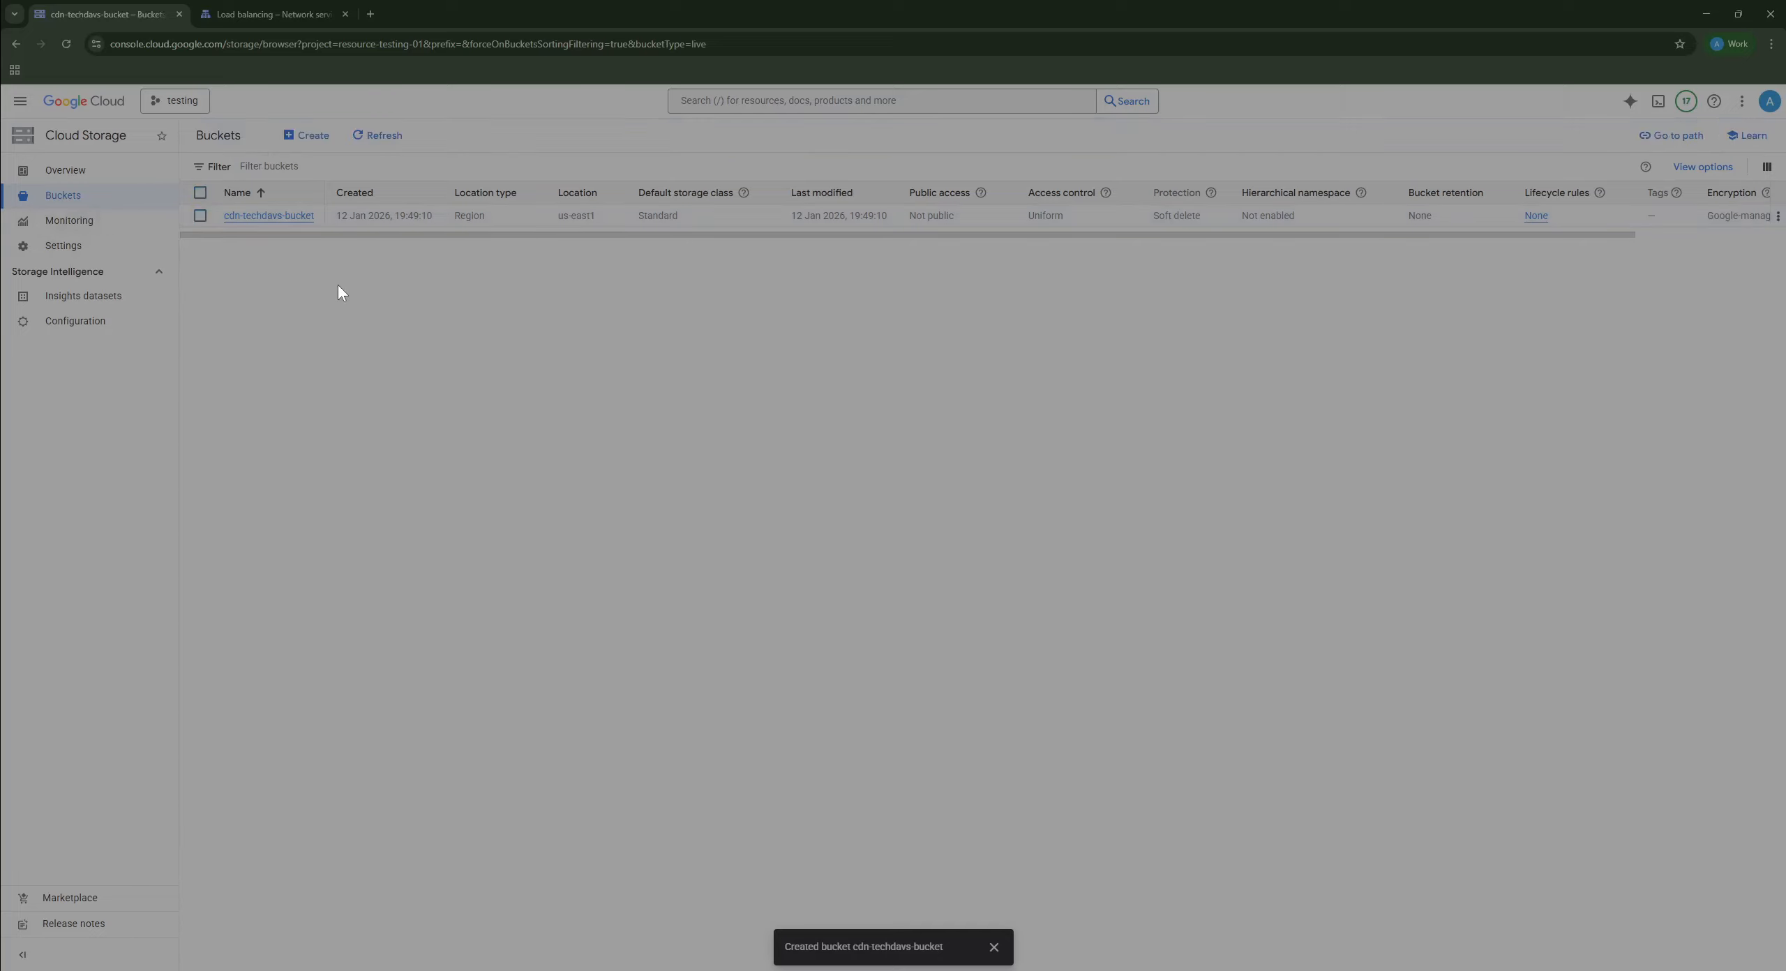
Step: Go to IAM and admin > Service accounts and start a new service account
left_click(19, 101)
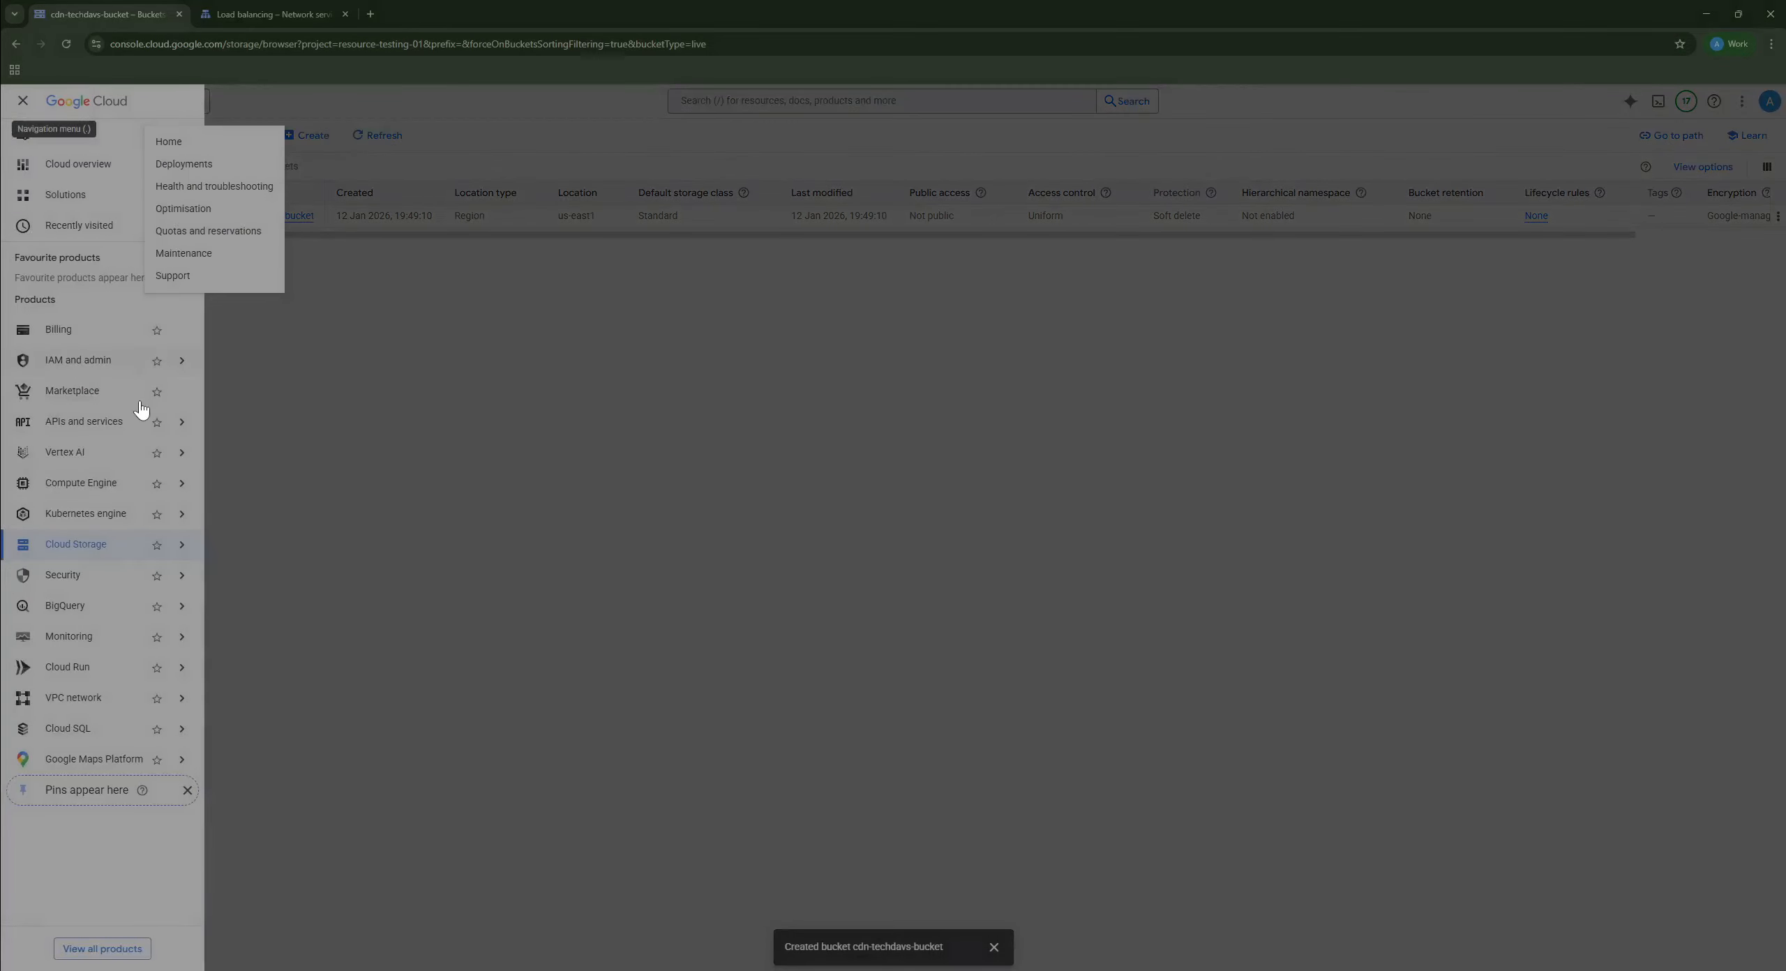
mouse_move(129, 357)
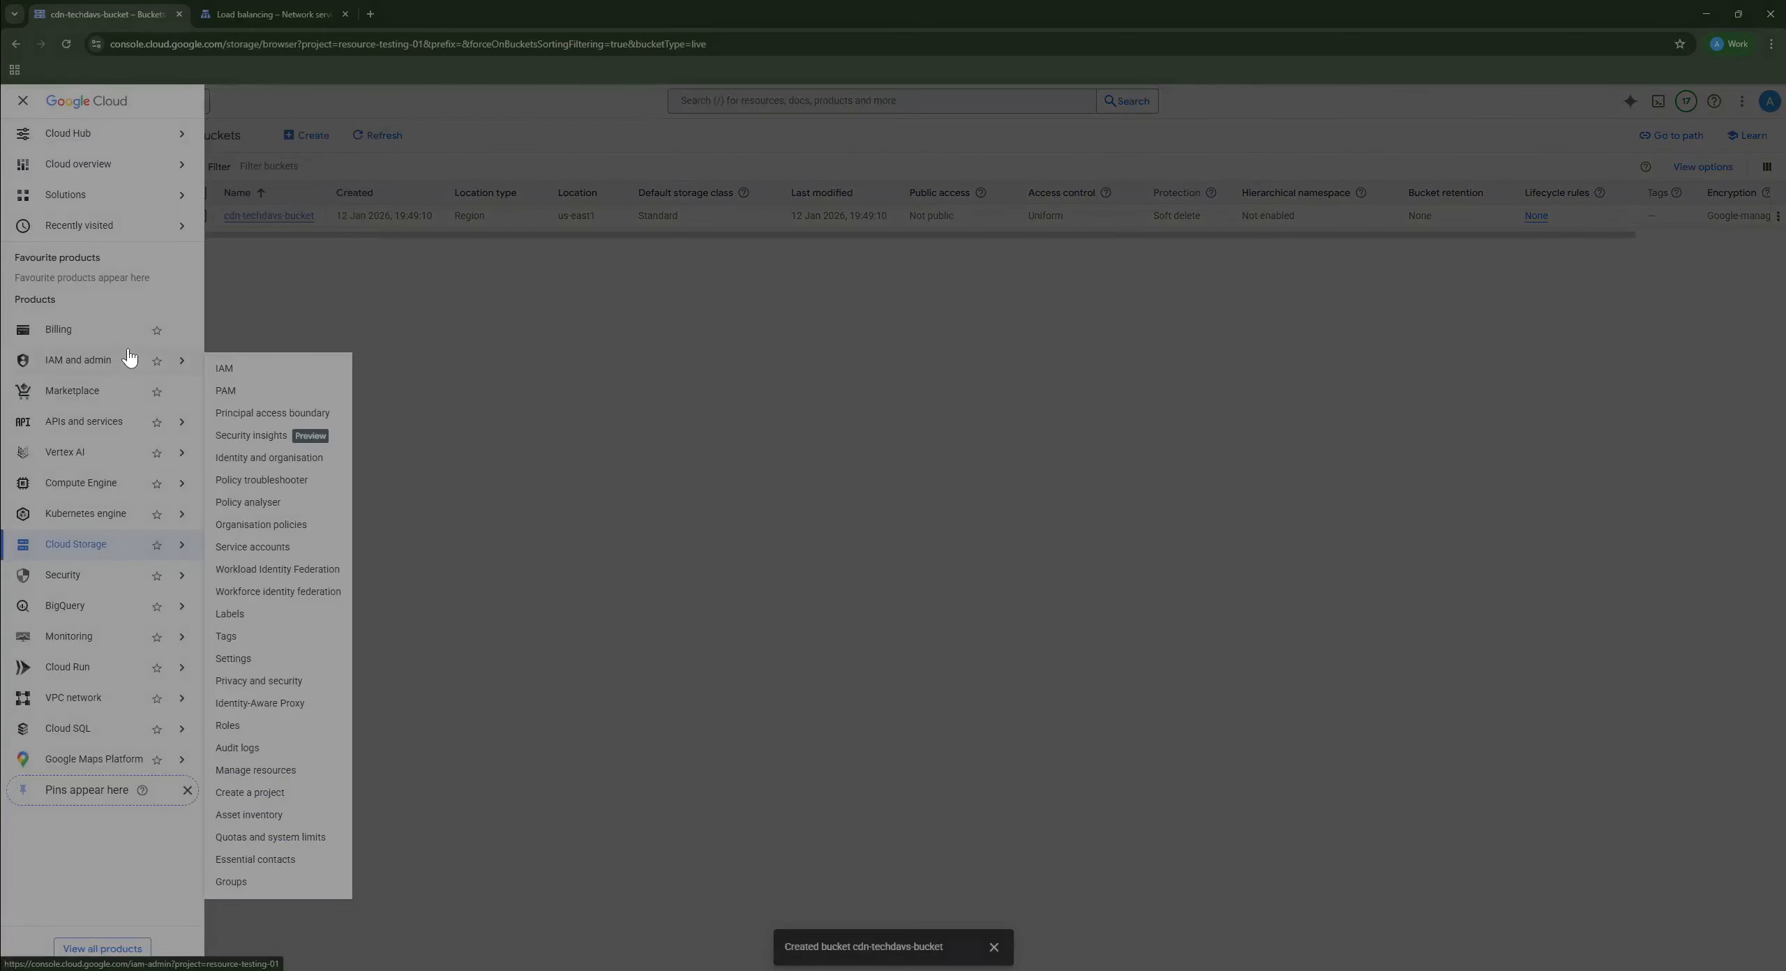
left_click(261, 549)
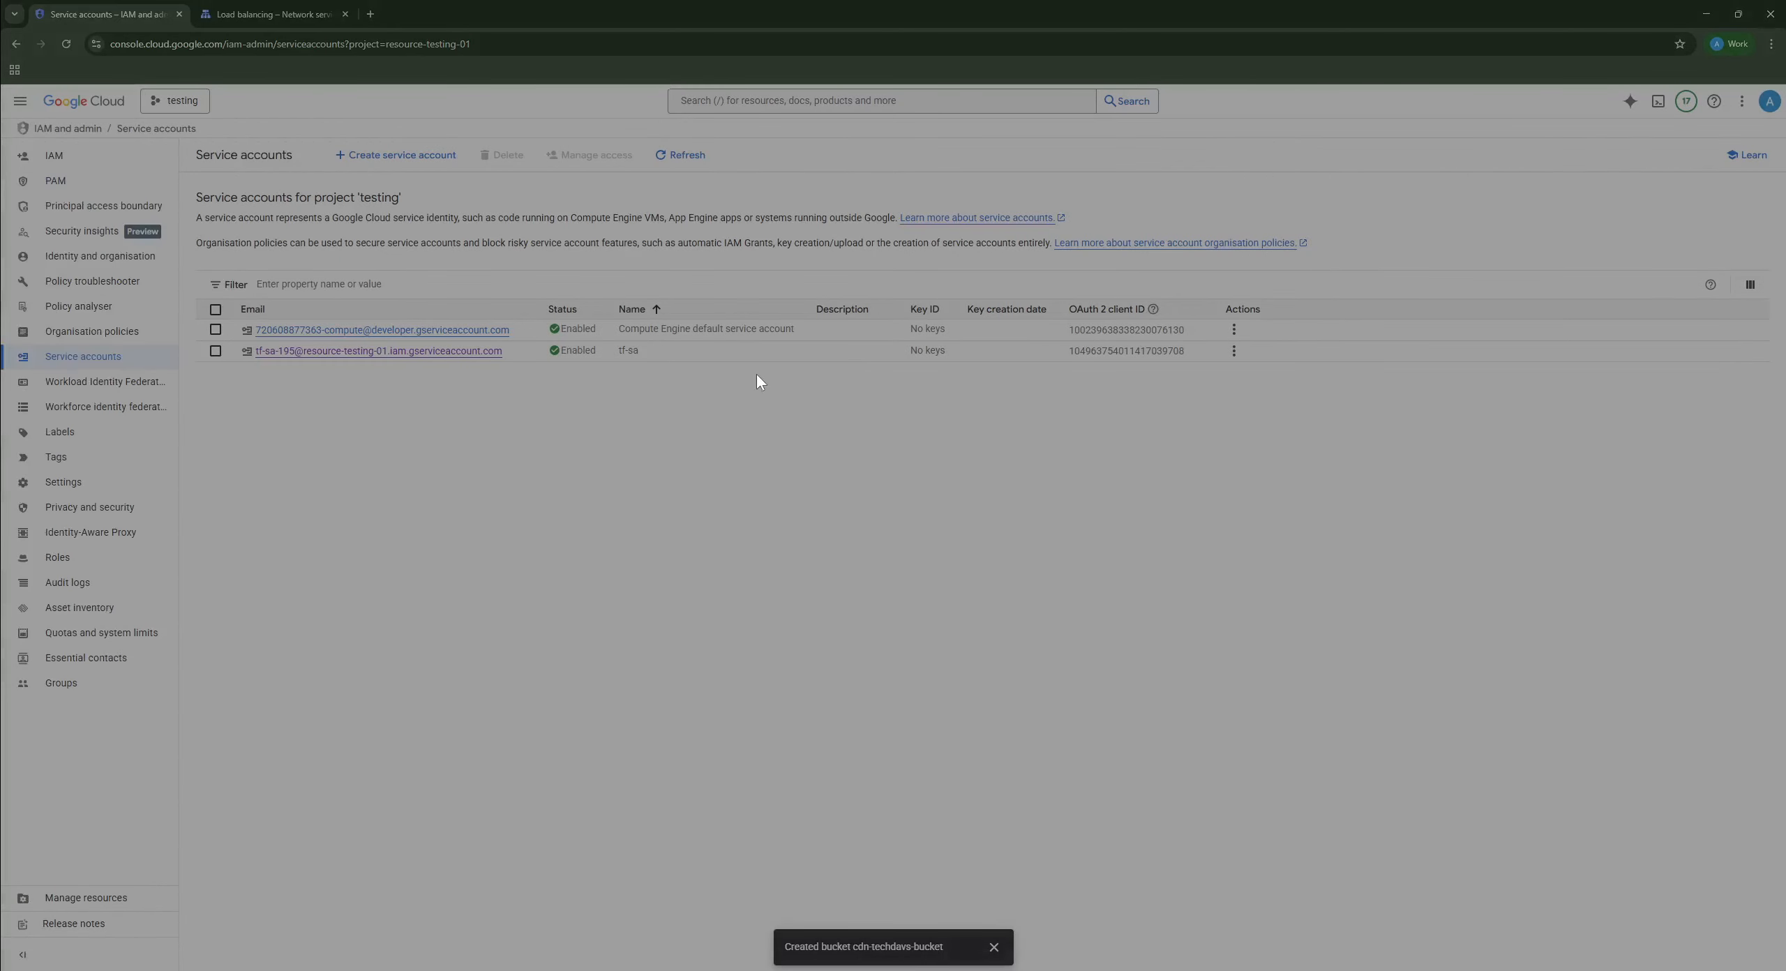
left_click(396, 155)
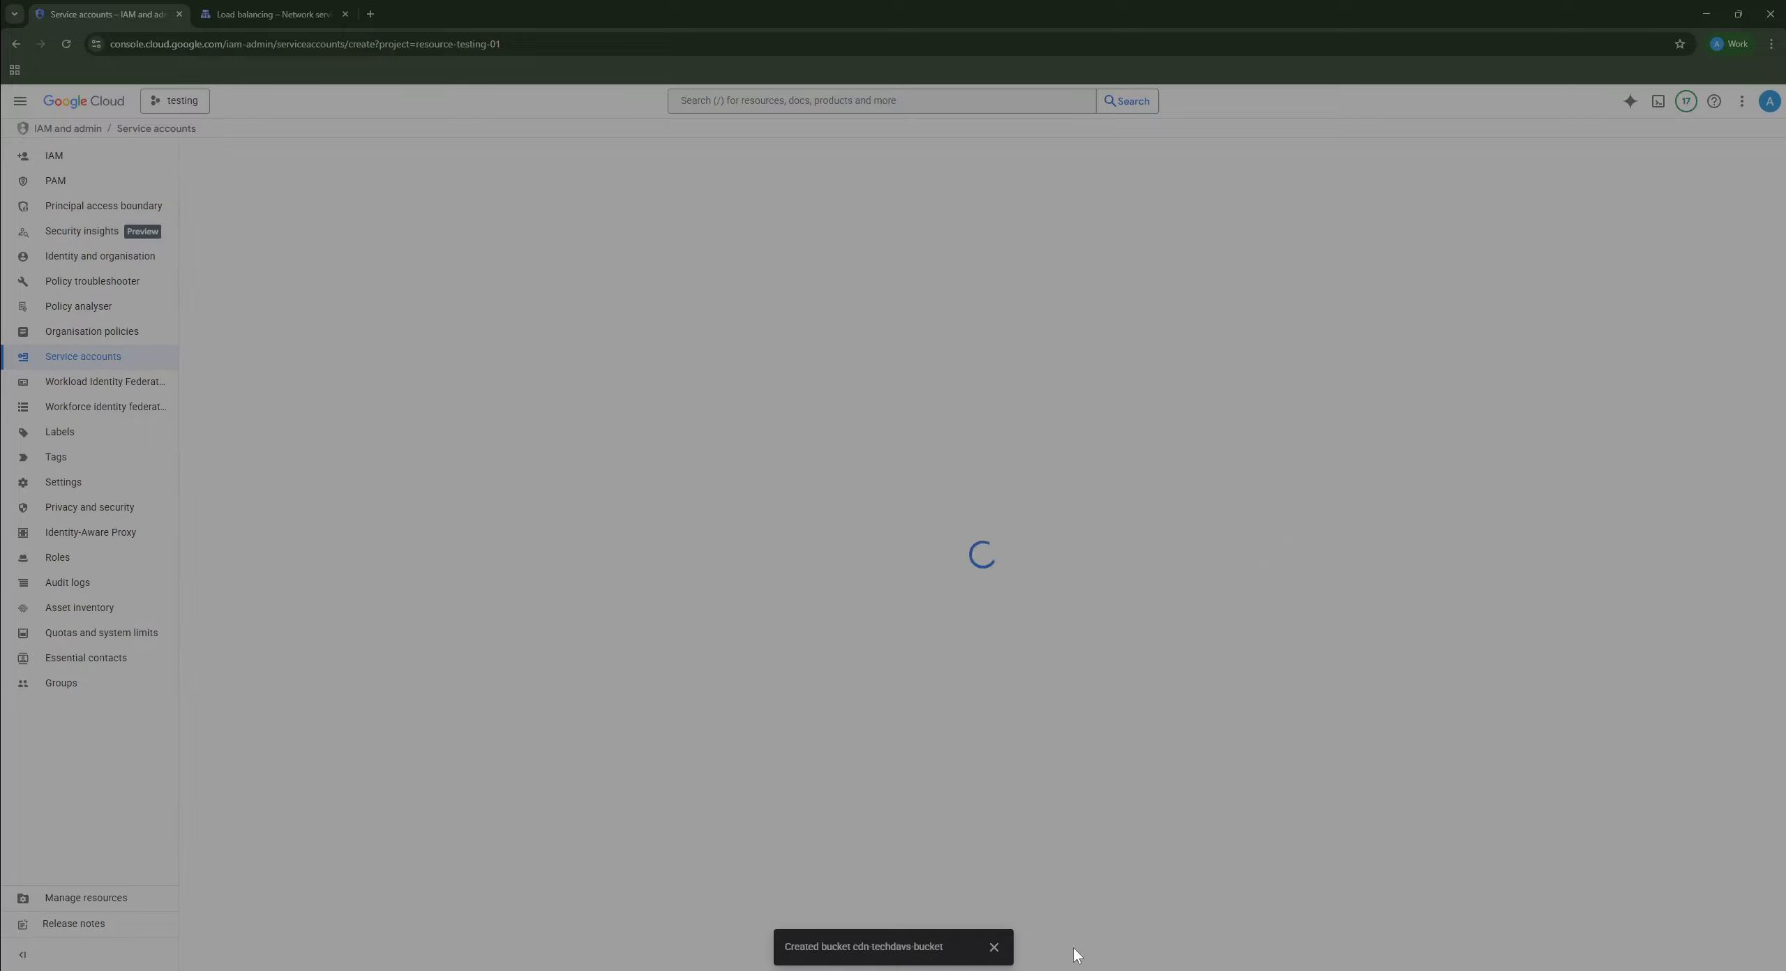
Step: Create a service account named cdn-bucket
left_click(1006, 947)
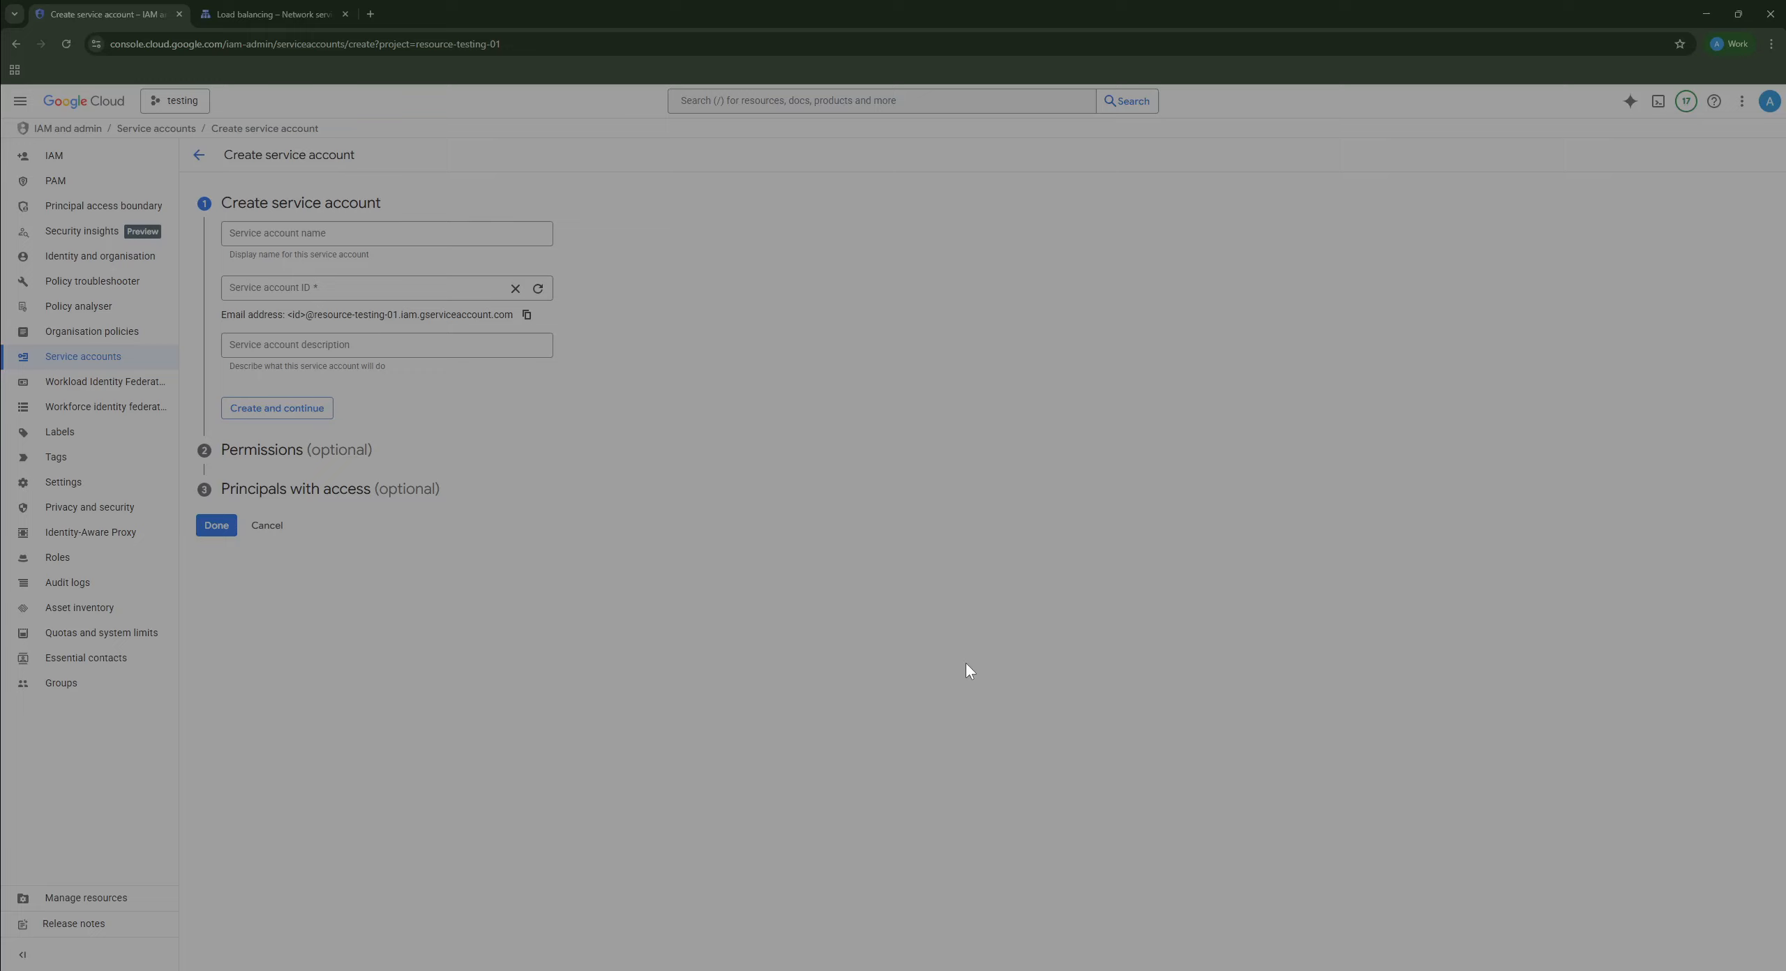
left_click(345, 237)
type("cd")
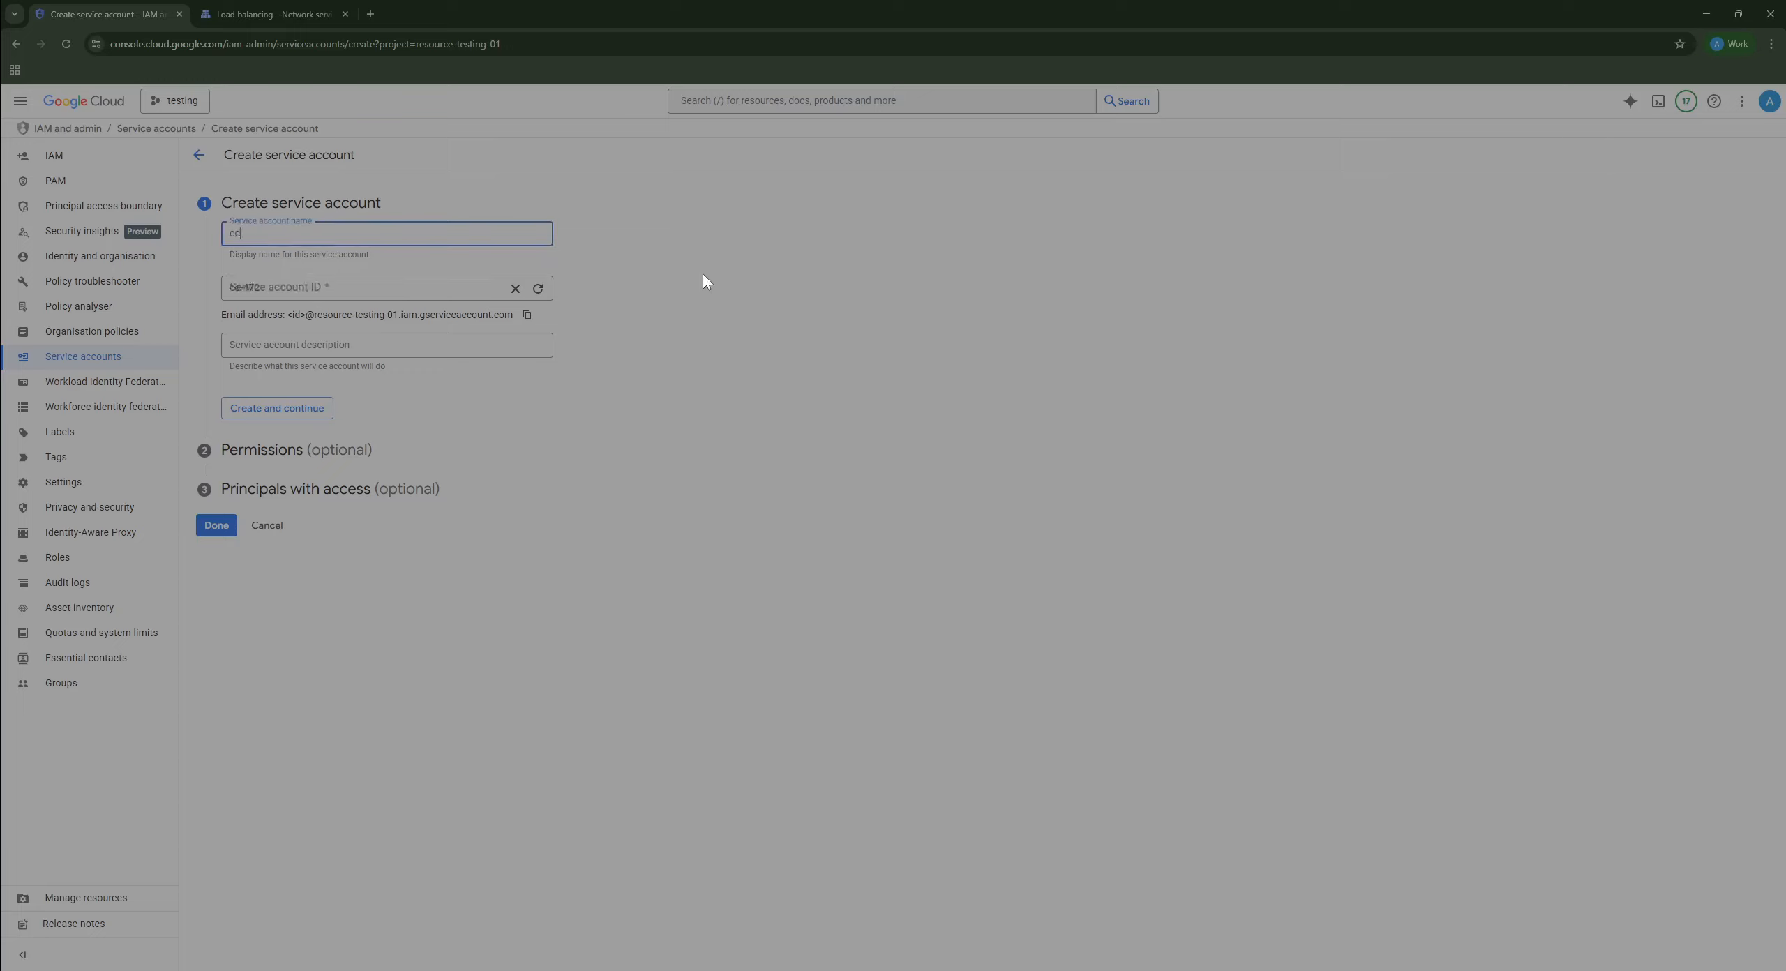
type("n-bucket")
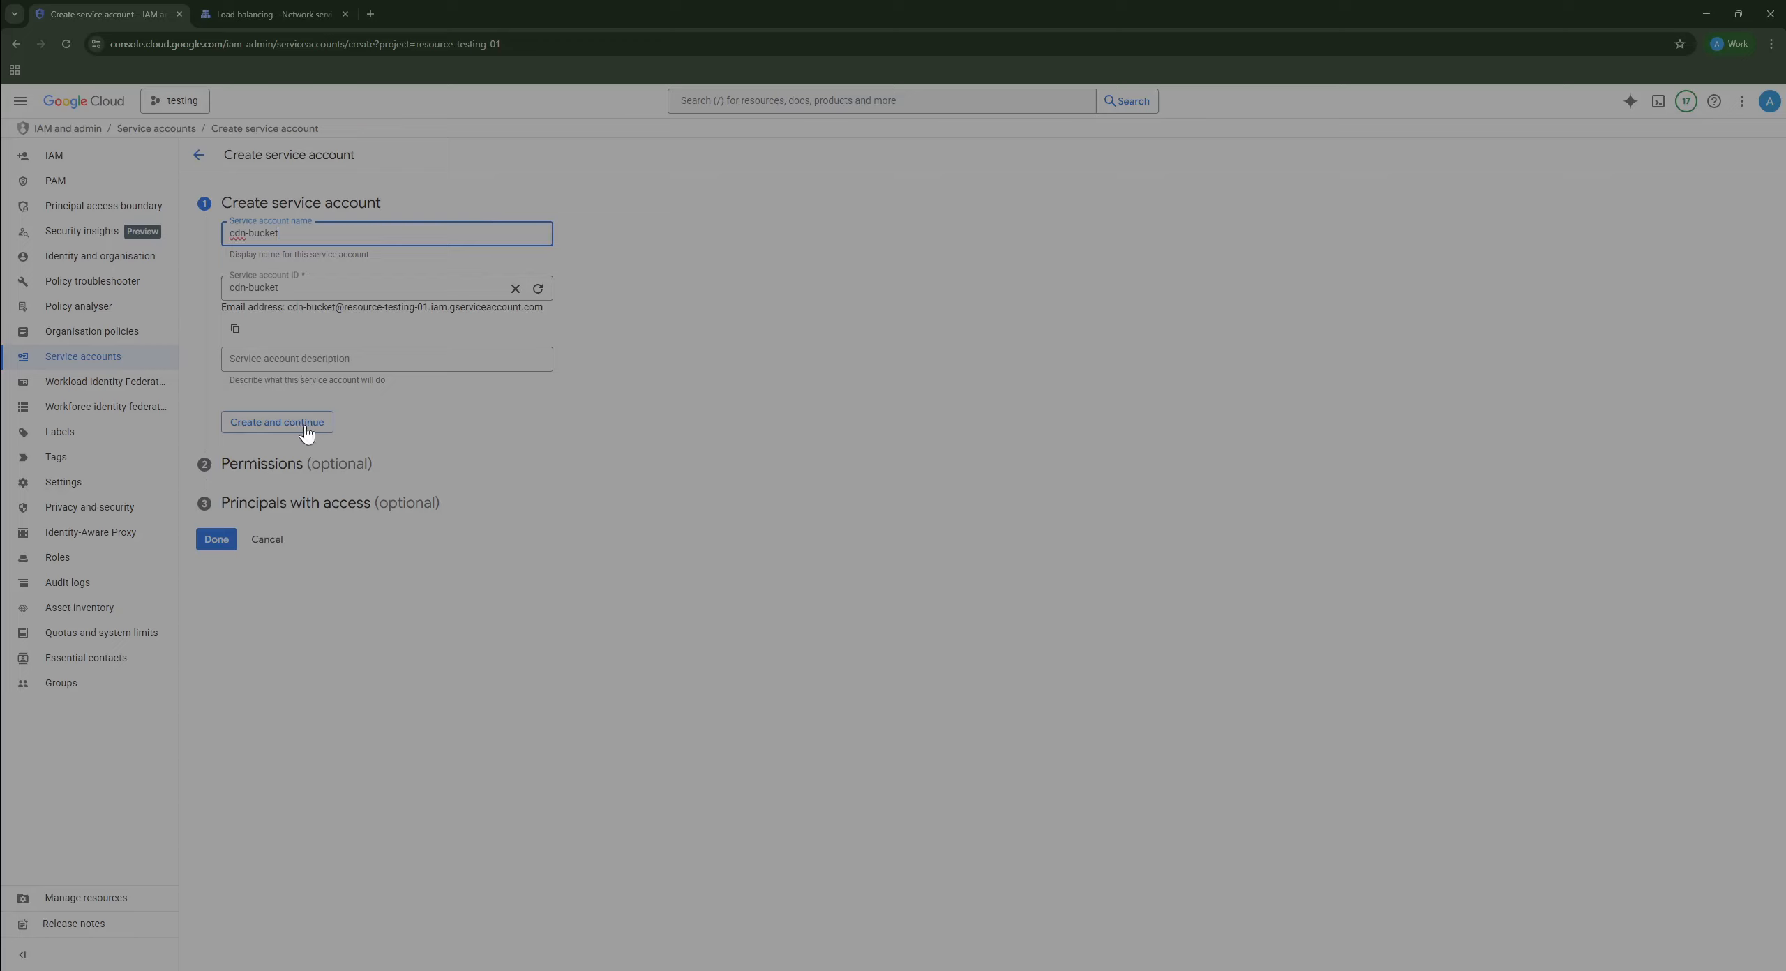
left_click(266, 425)
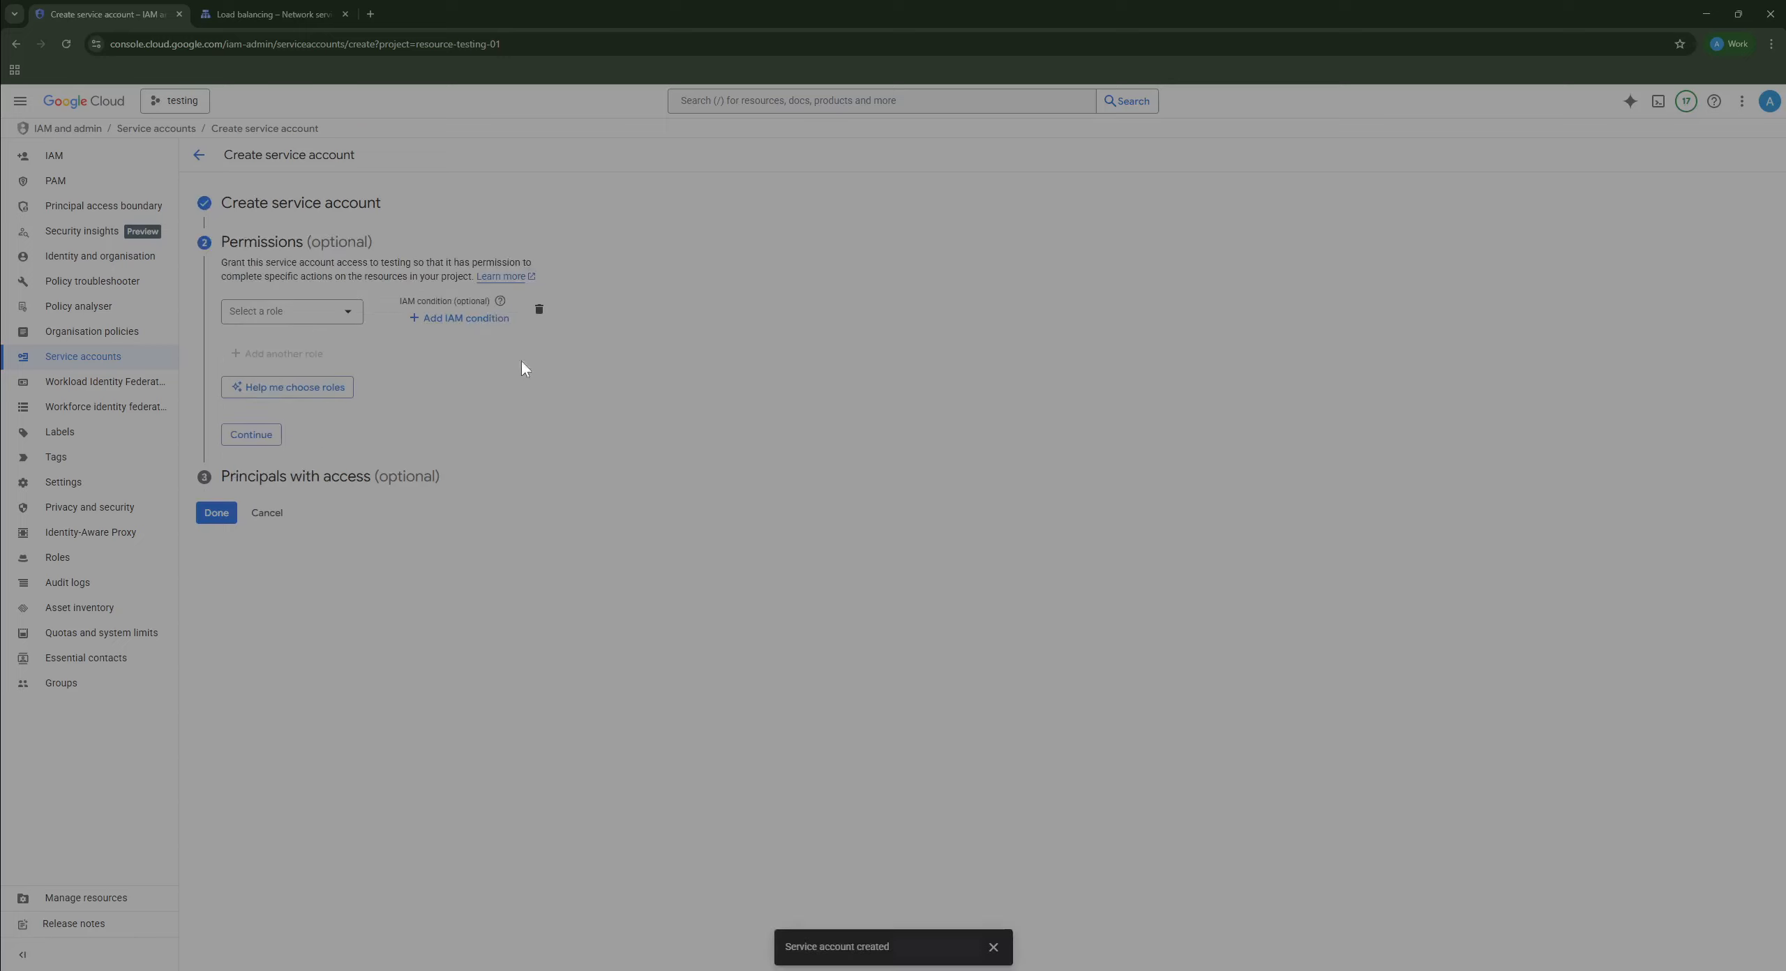
Step: Skip project roles, finish, and copy the cdn-bucket account's email address
left_click(277, 448)
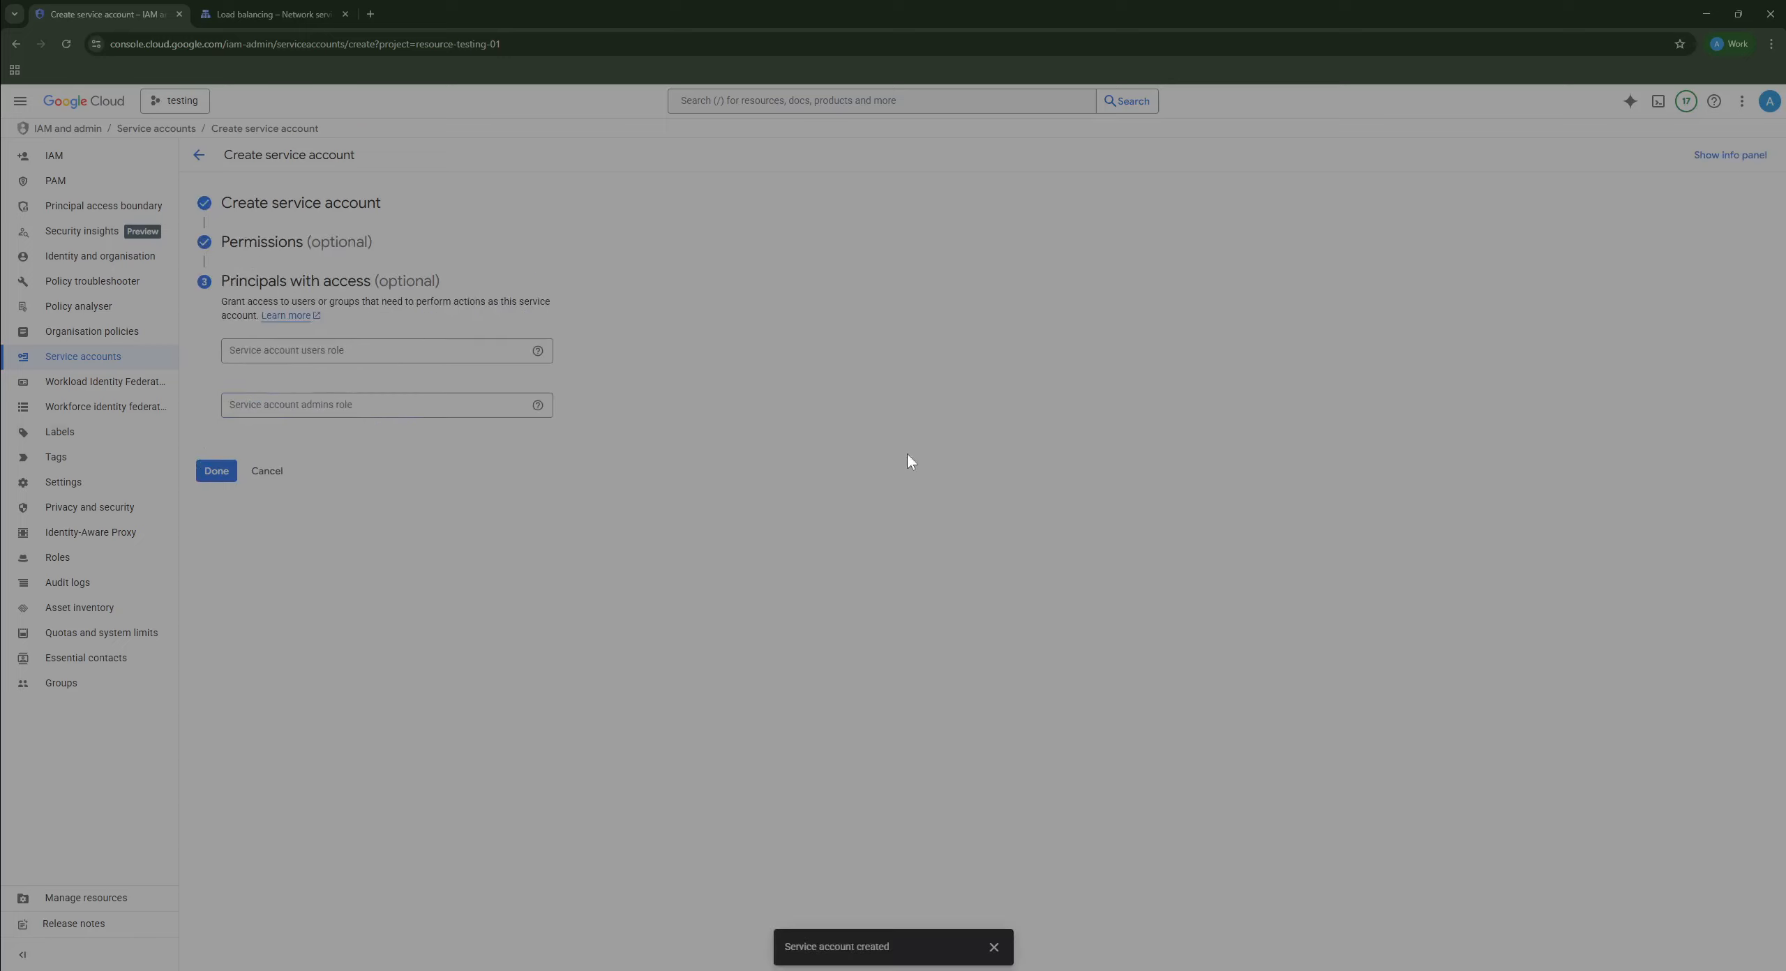
left_click(213, 469)
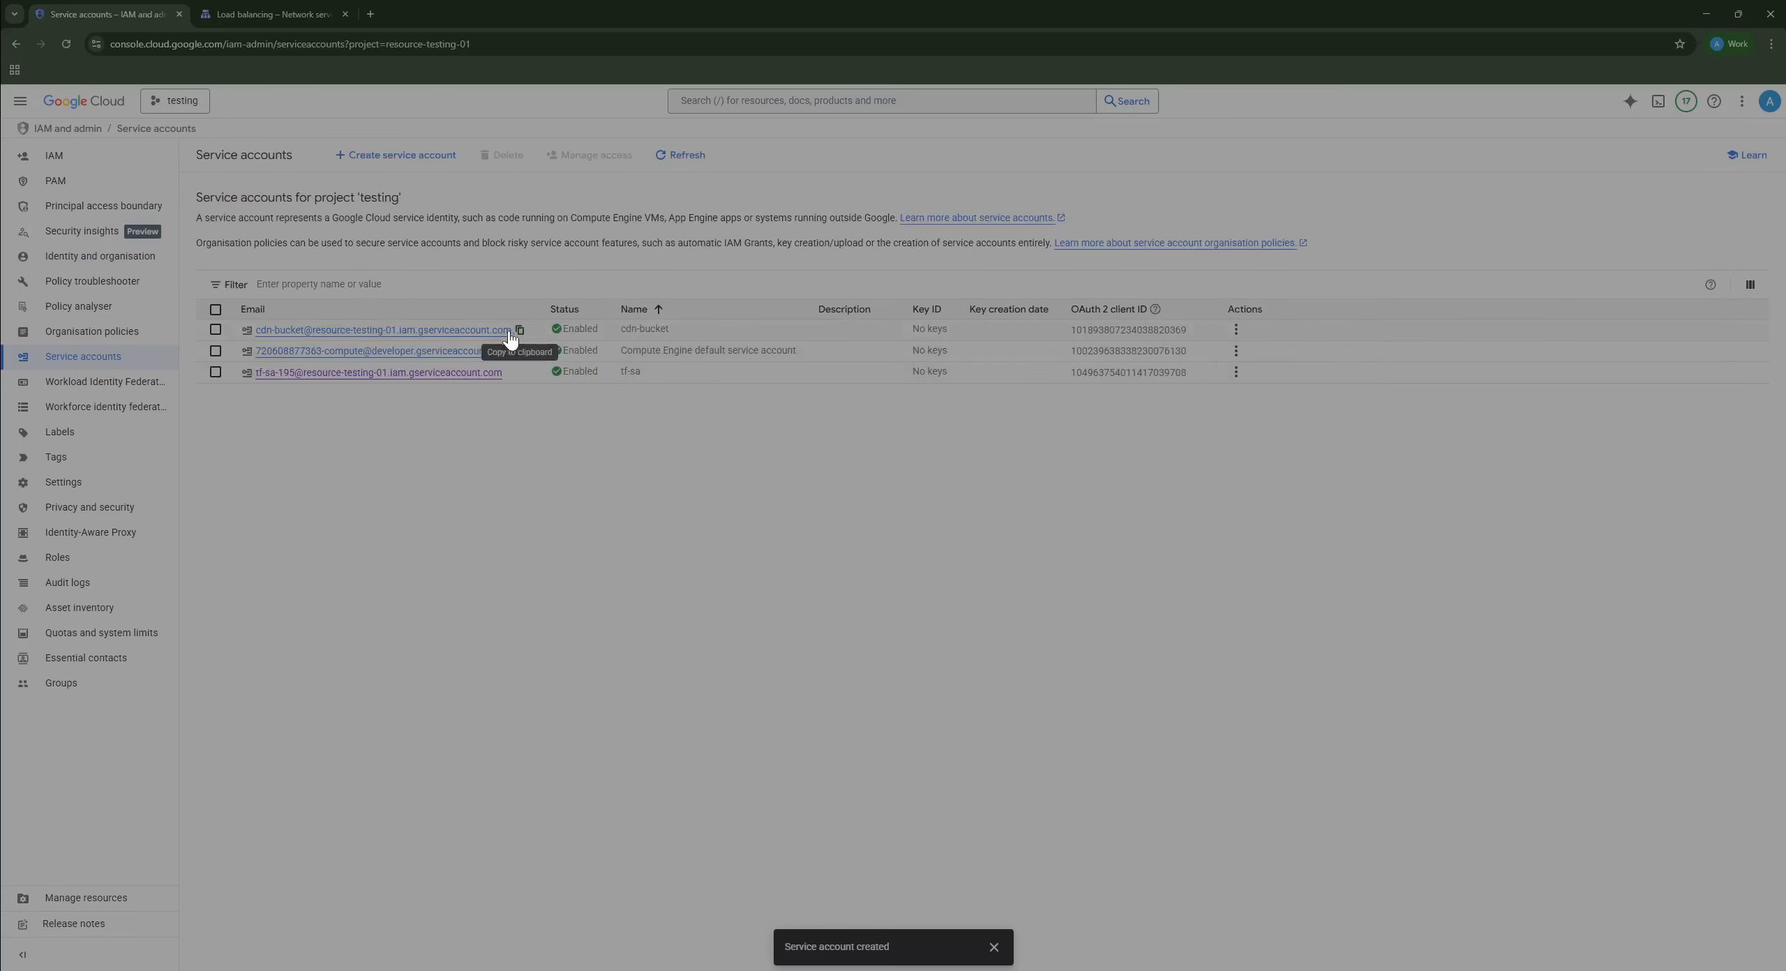
left_click(520, 330)
left_click(816, 103)
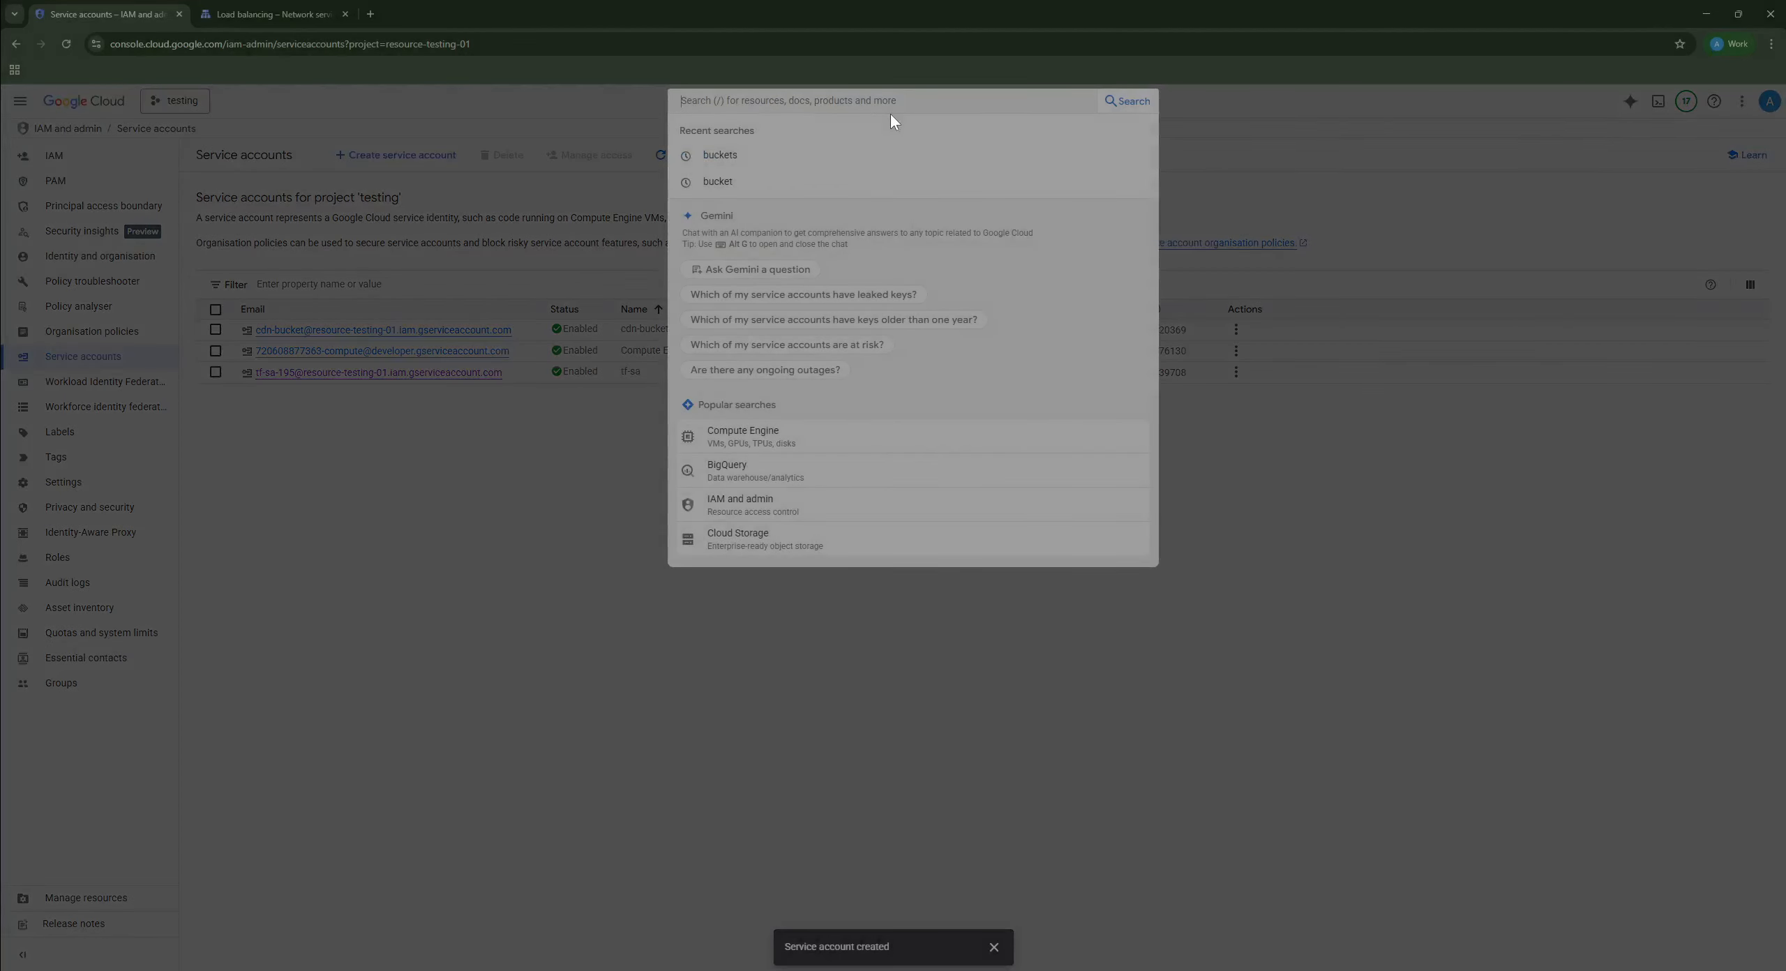
Step: Search for buckets and open the cdn-techdavs-bucket Permissions page
type("buckets")
key("Return")
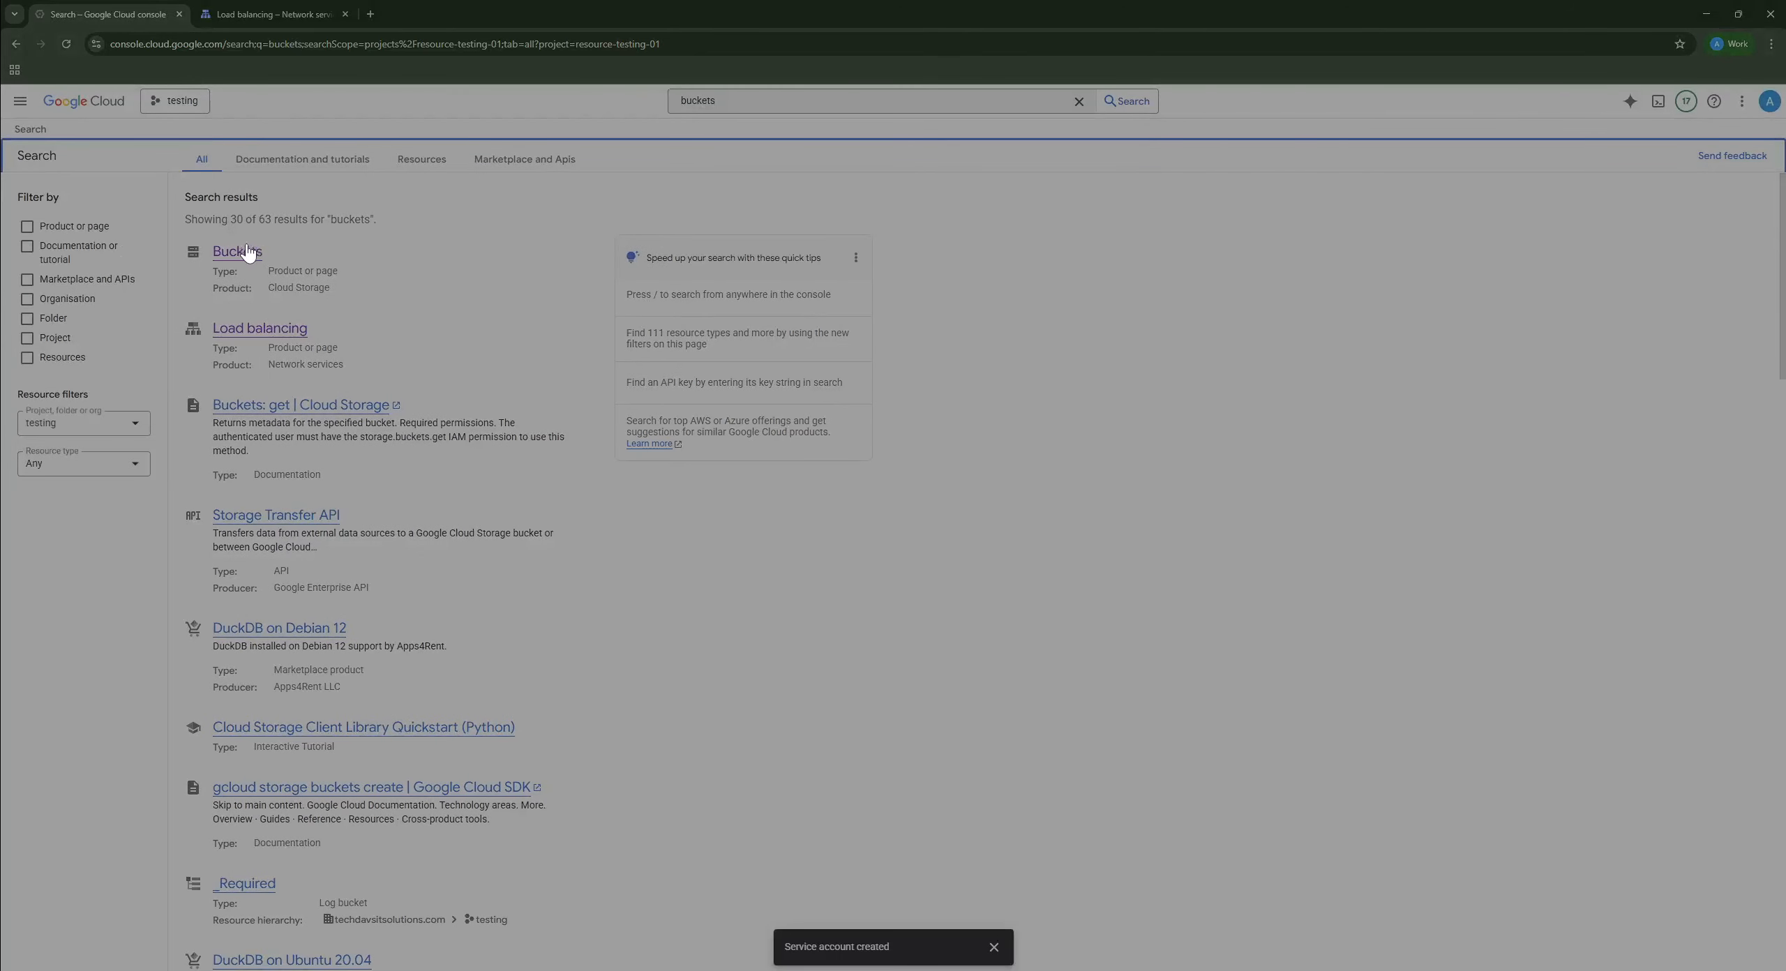
left_click(237, 253)
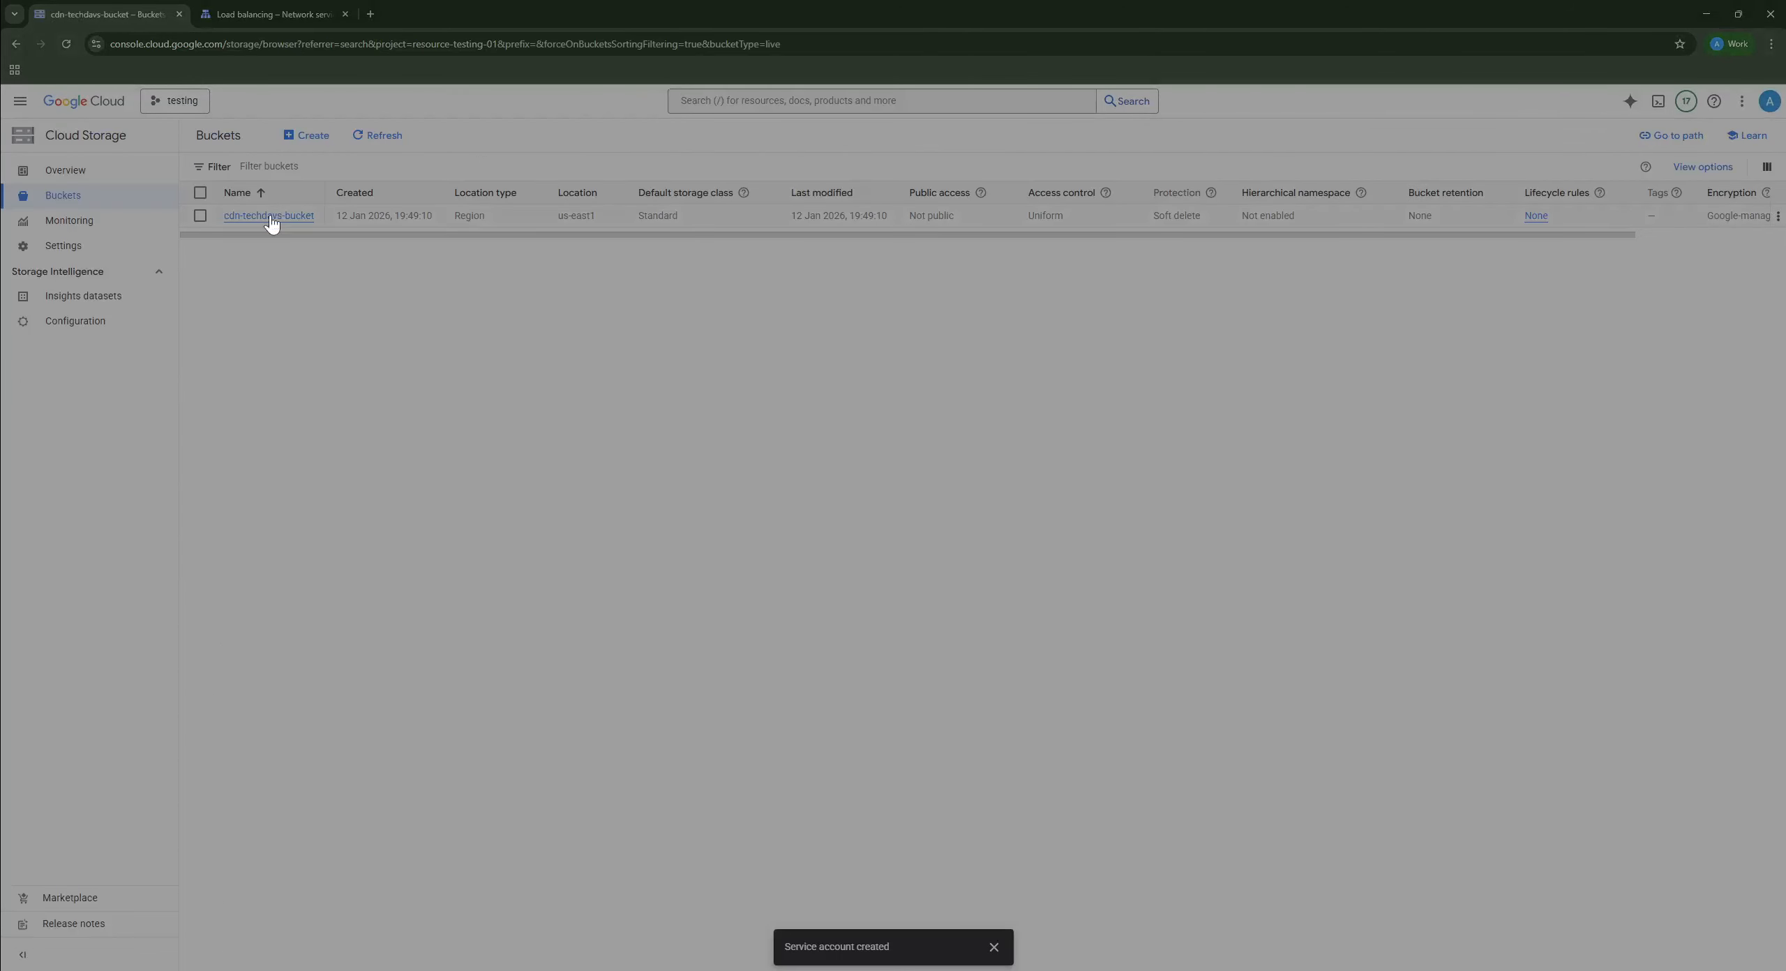
left_click(259, 216)
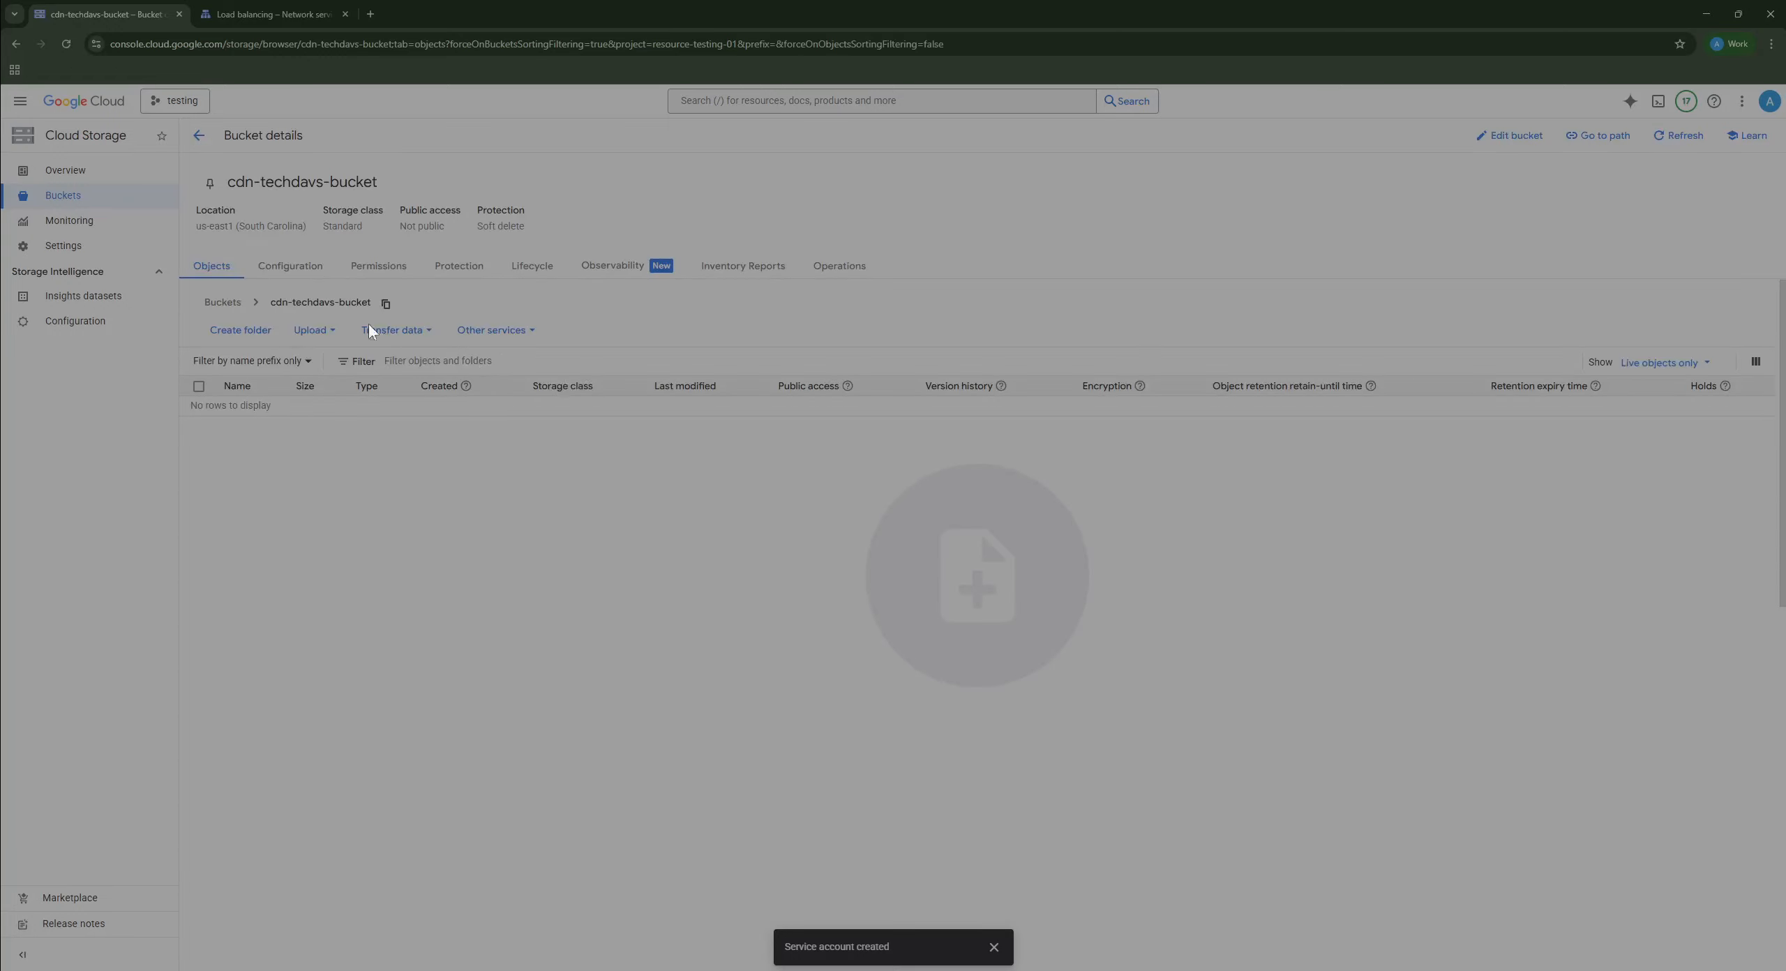
left_click(378, 266)
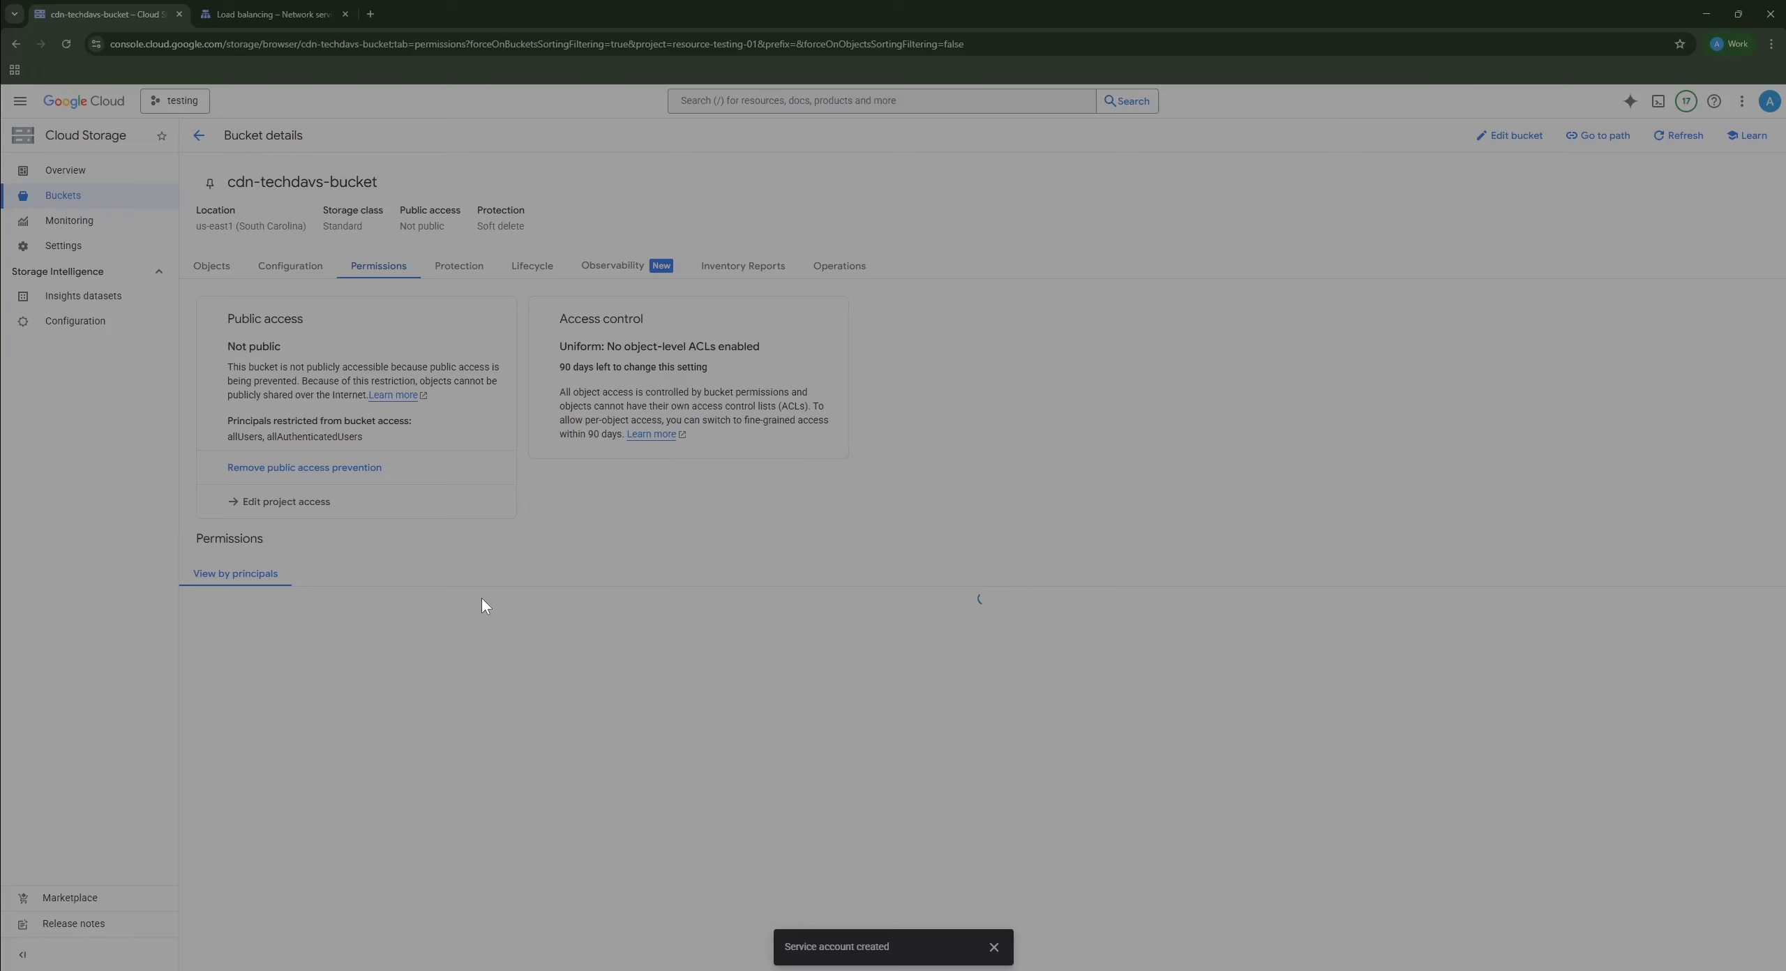
Step: Grant the pasted cdn-bucket service account the Storage Object Viewer role and save
left_click(240, 612)
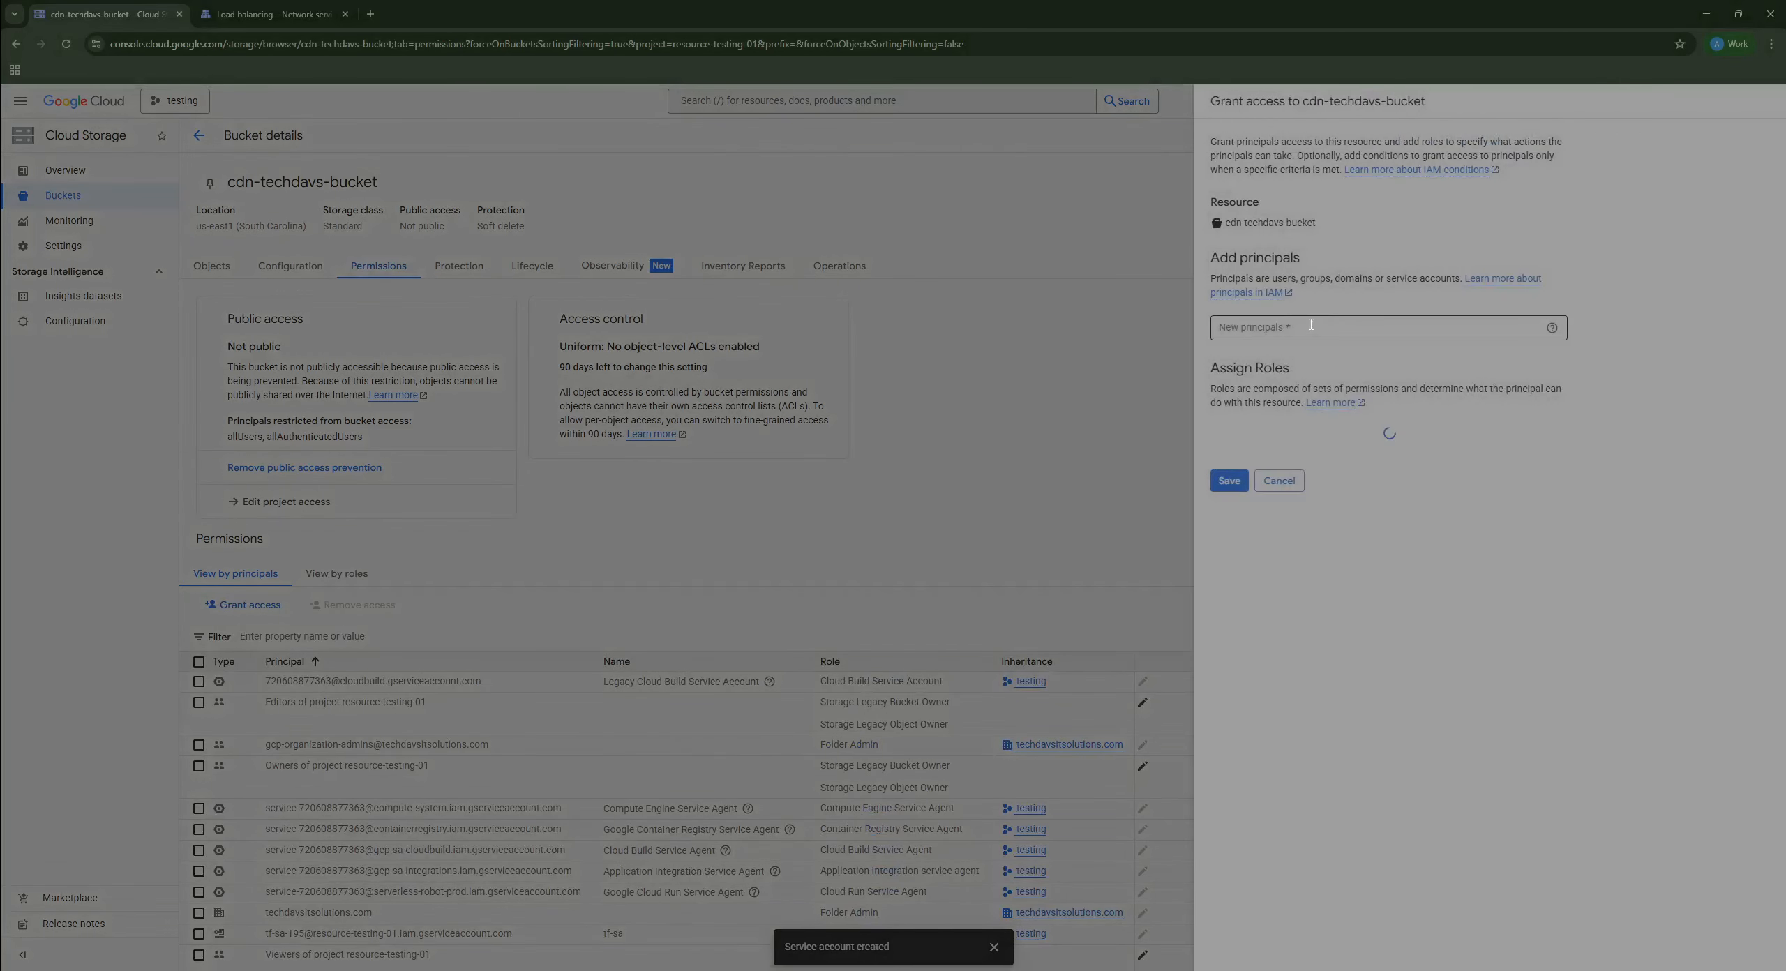
key("ctrl+v")
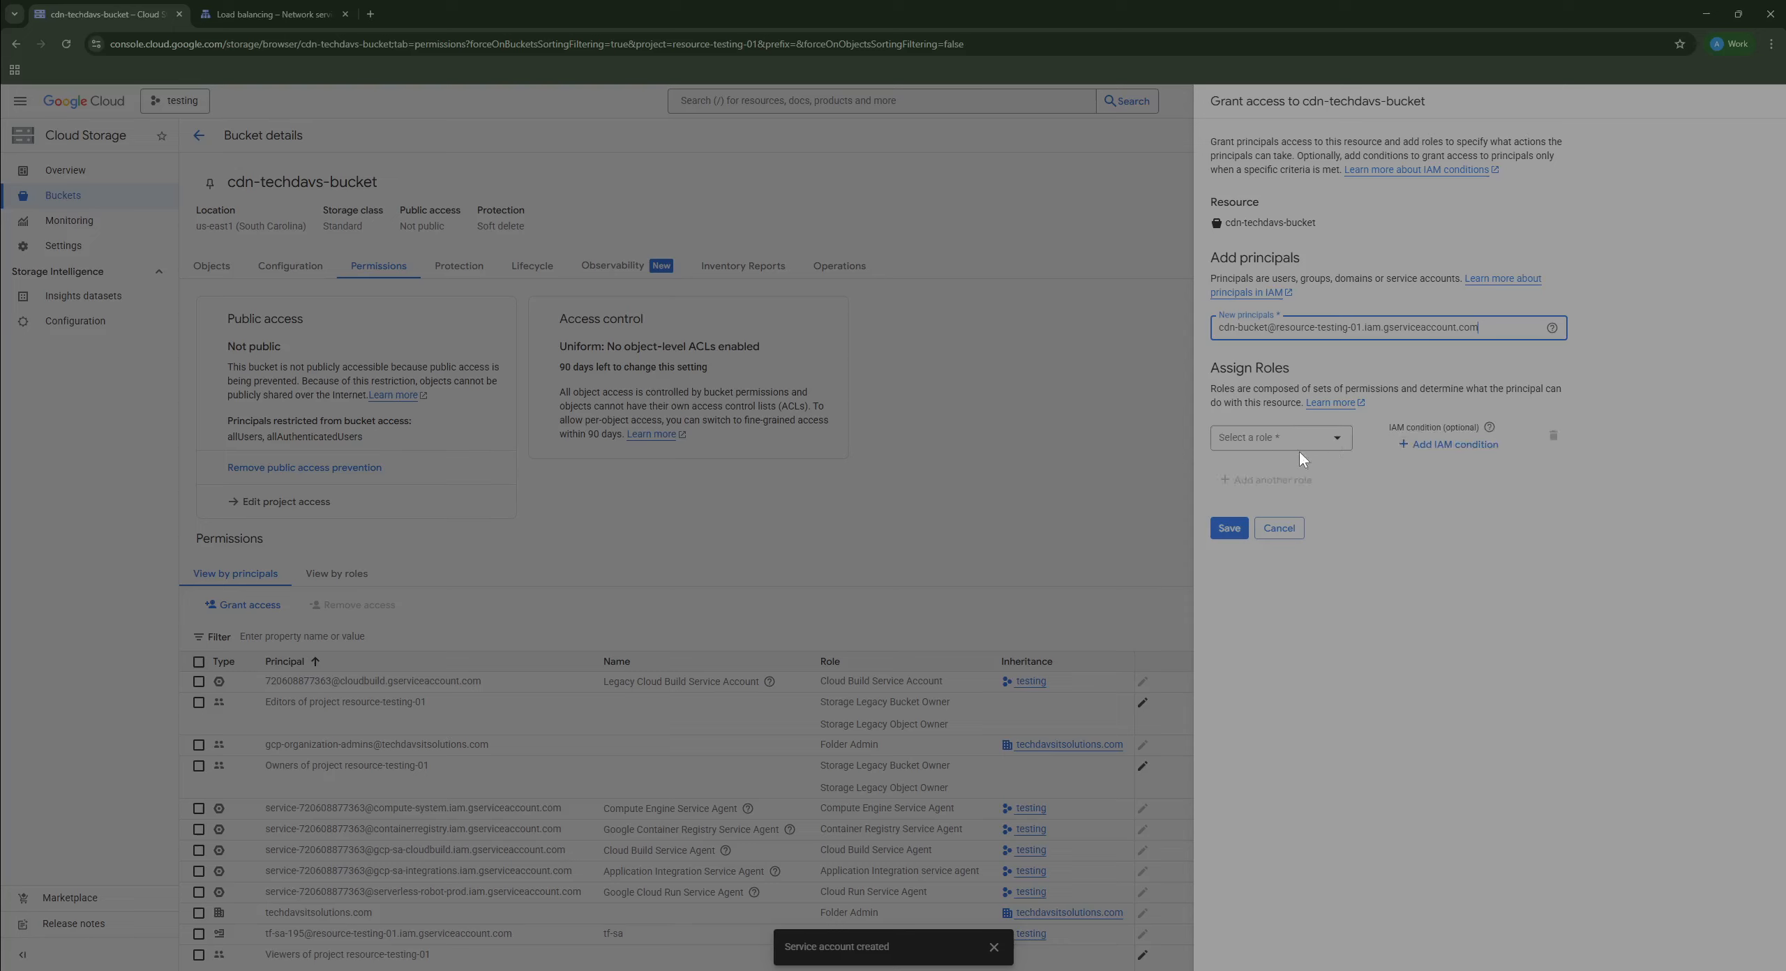
left_click(1302, 443)
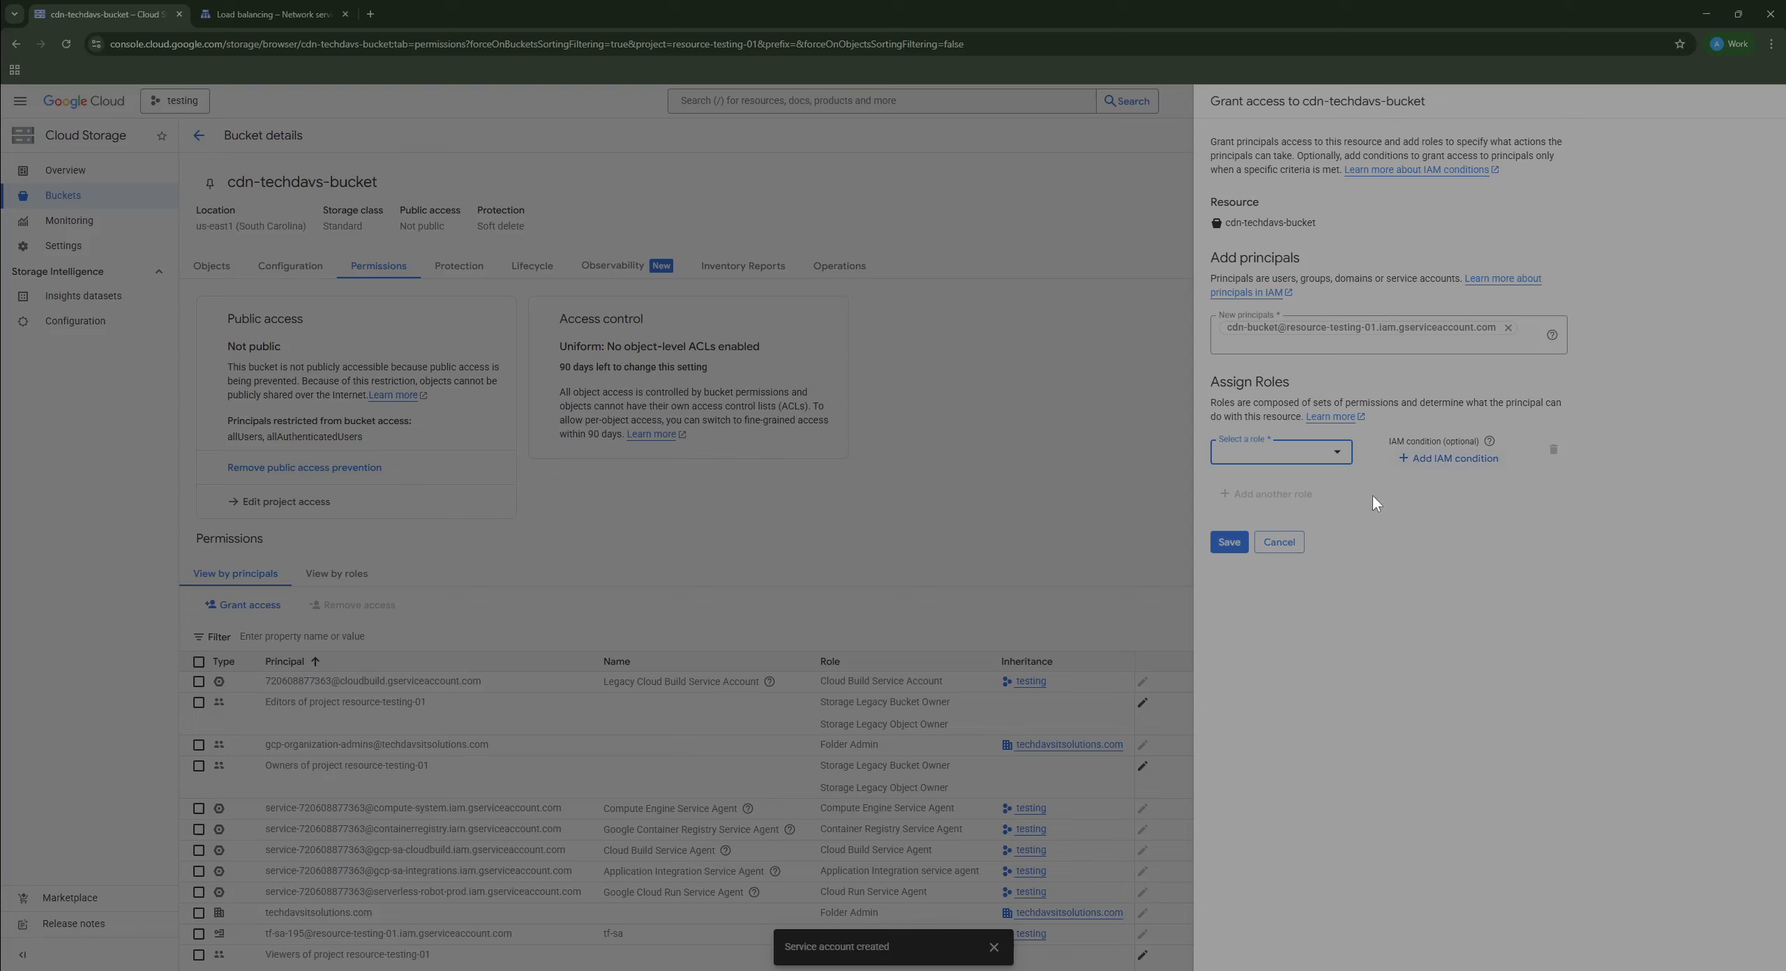
left_click(1329, 453)
type("storage")
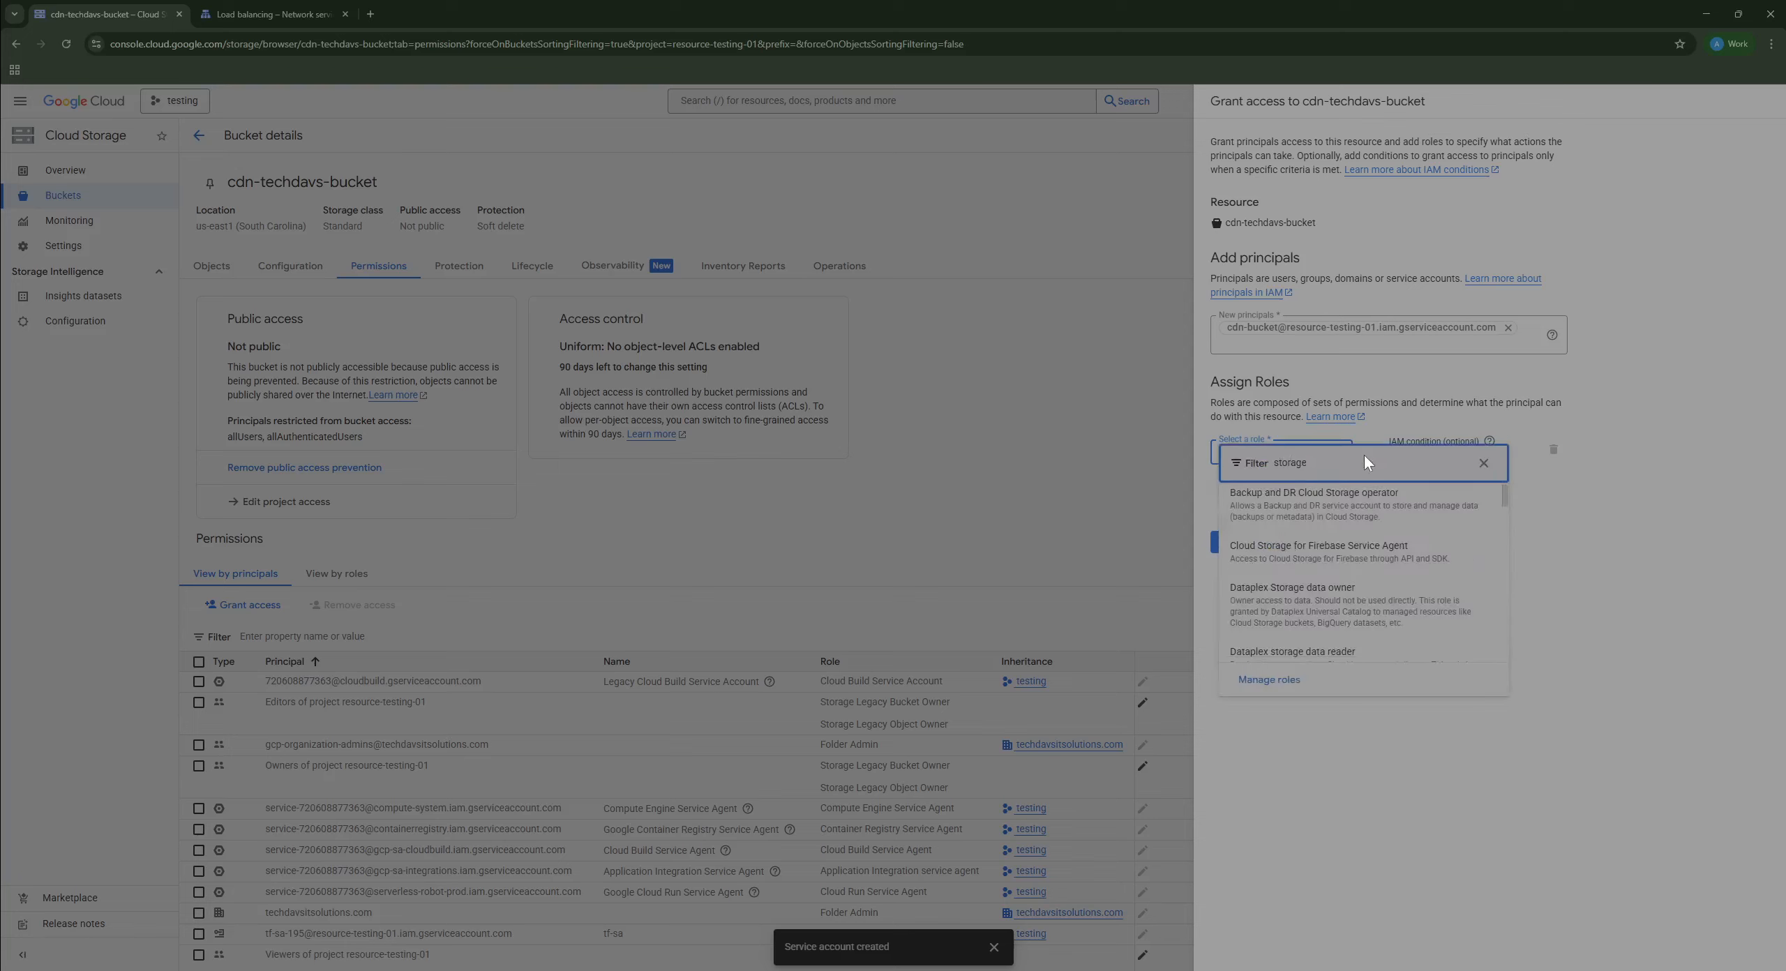
type(" viewer")
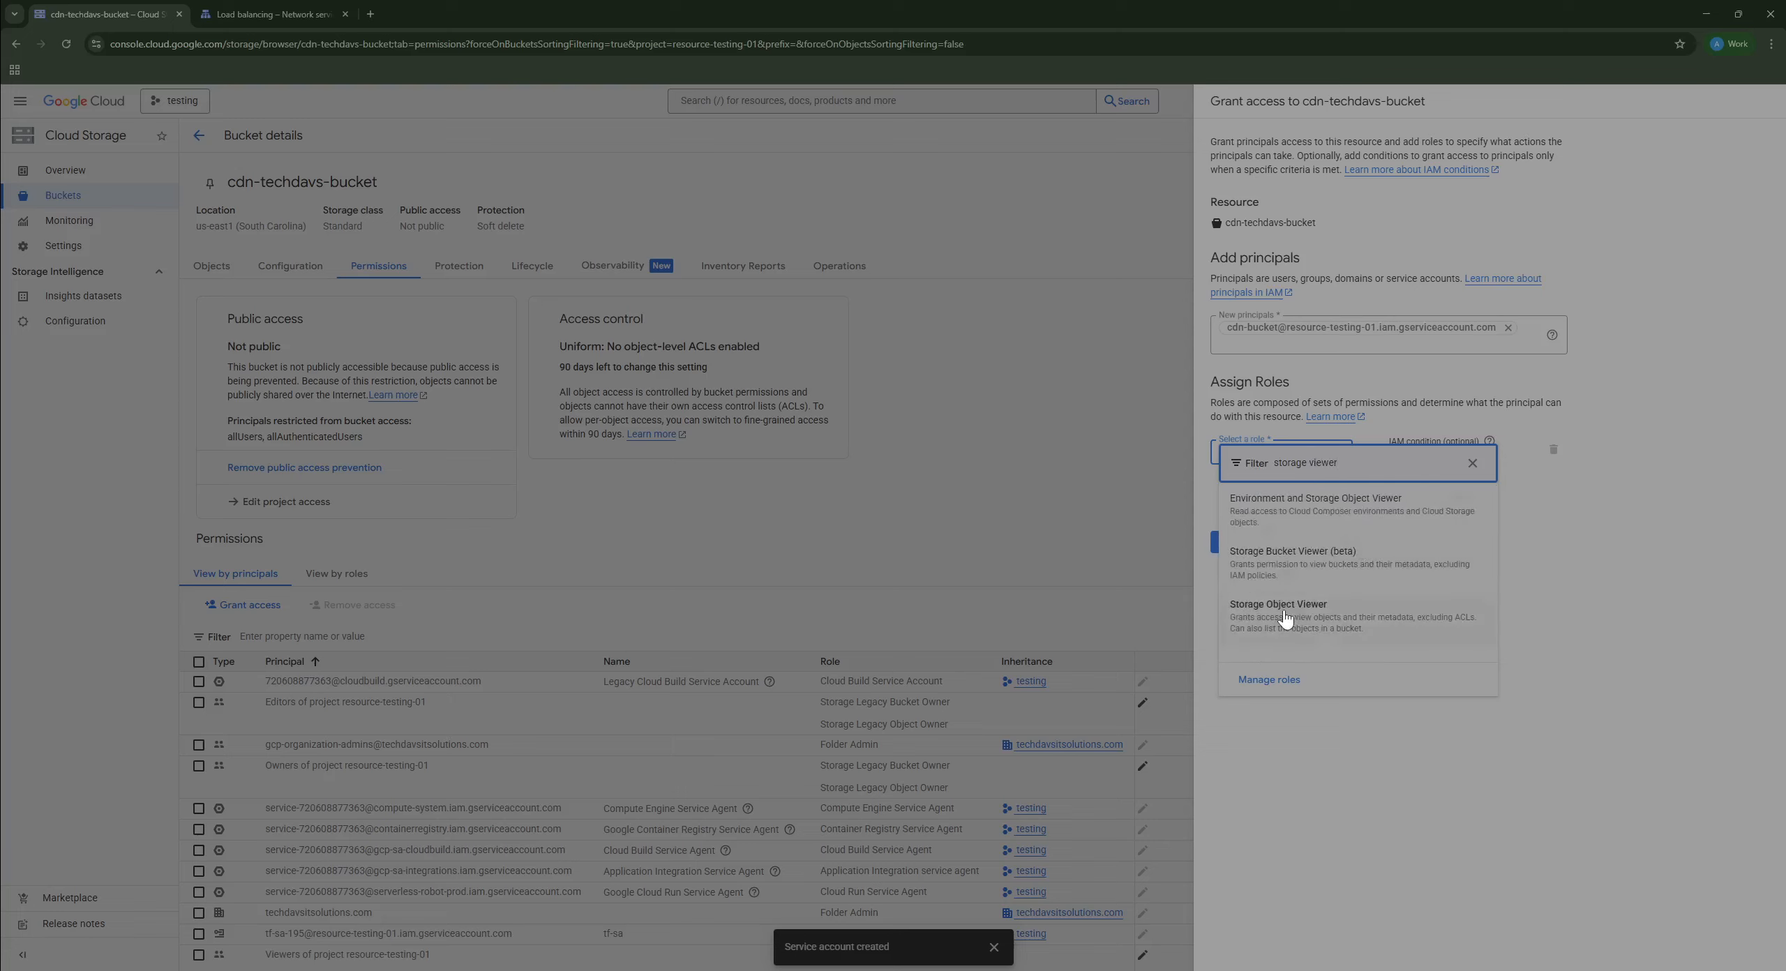
left_click(1309, 618)
left_click(1229, 574)
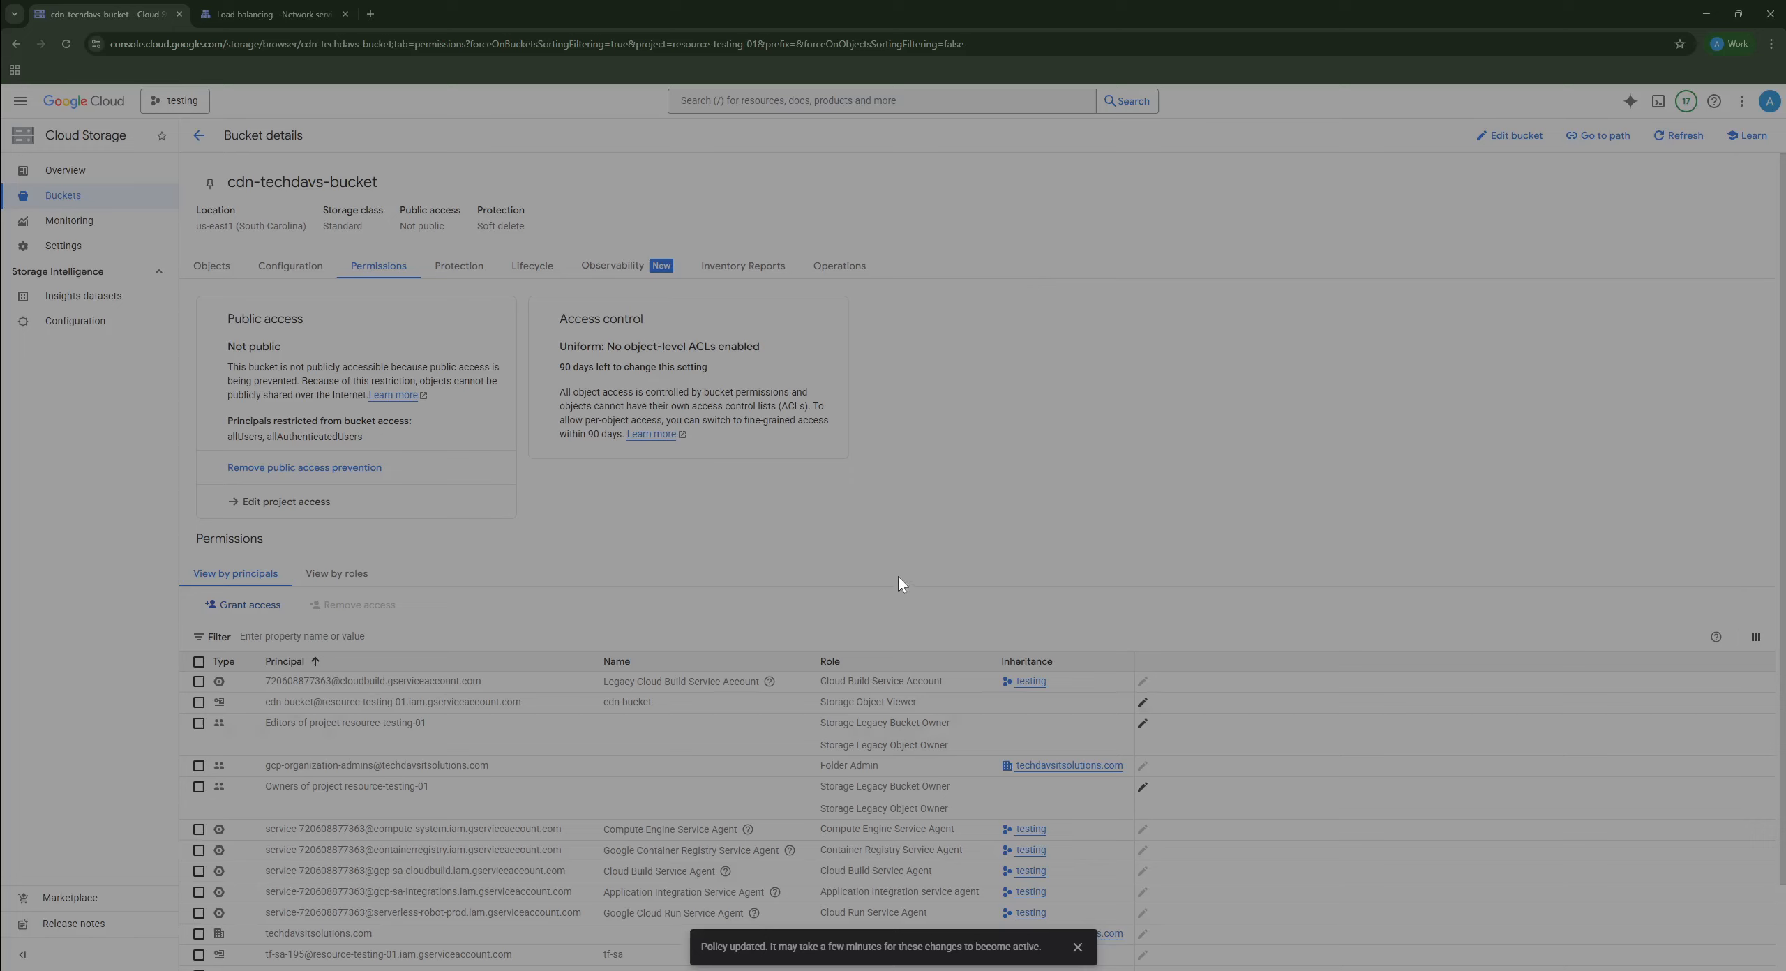
scroll(391, 554, "down", 2)
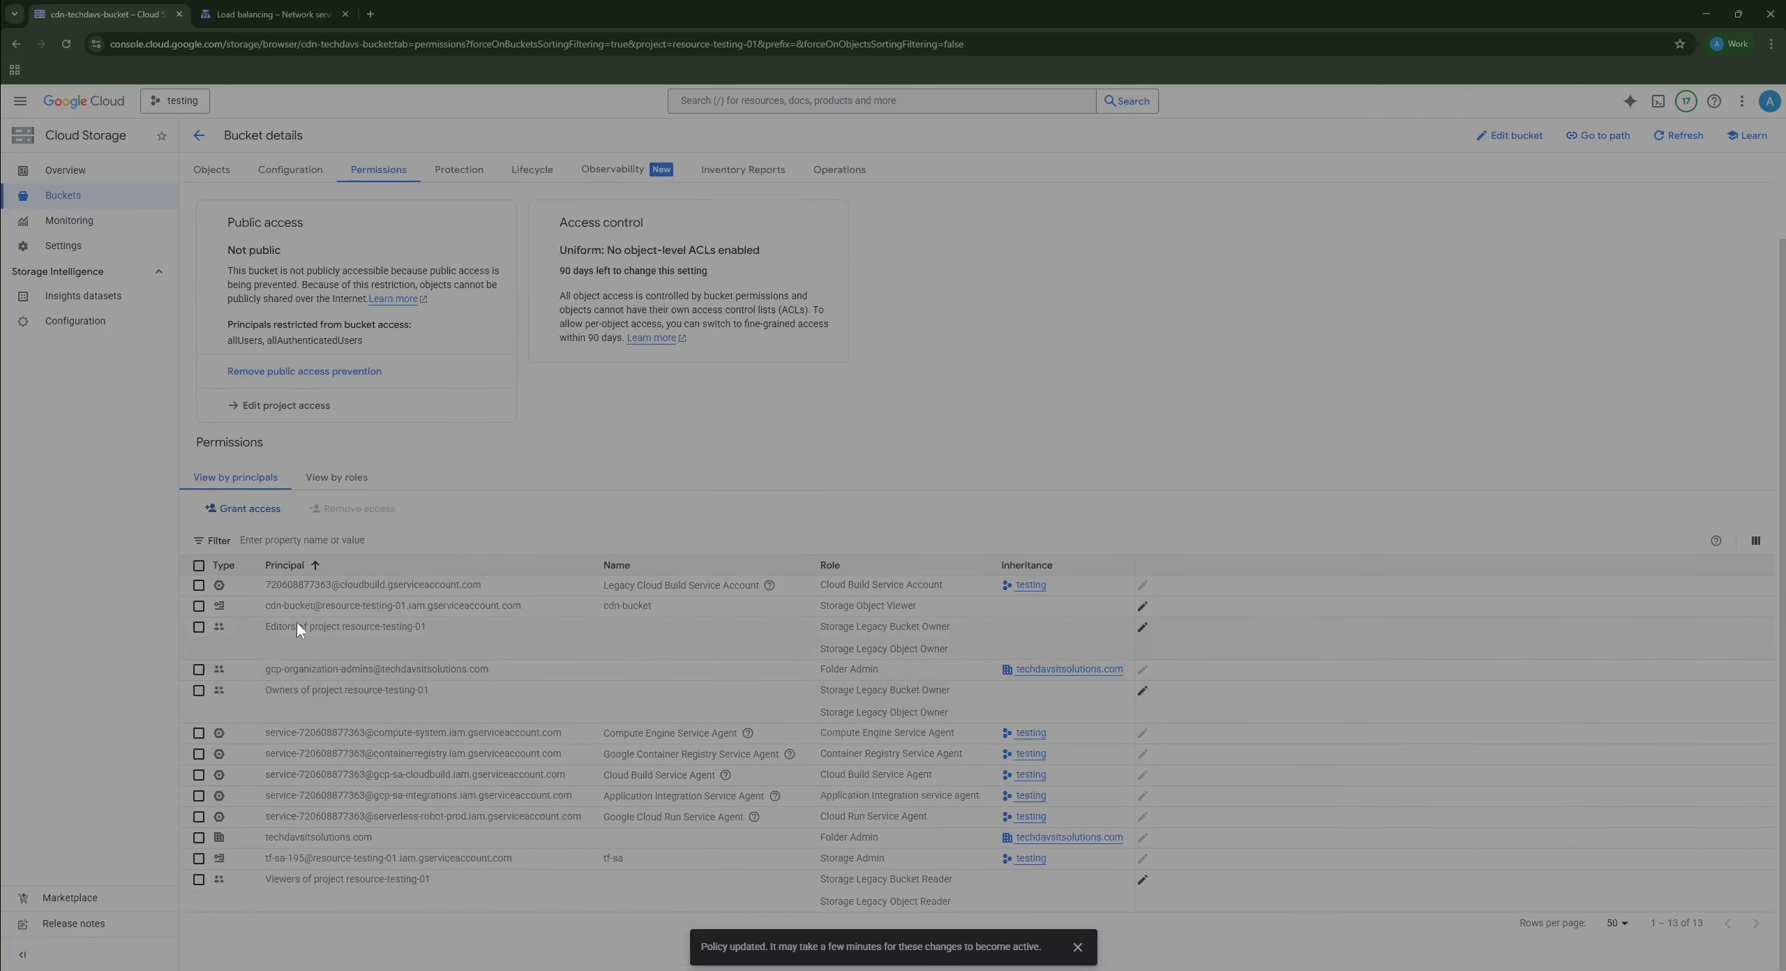
left_click_drag(264, 607, 571, 621)
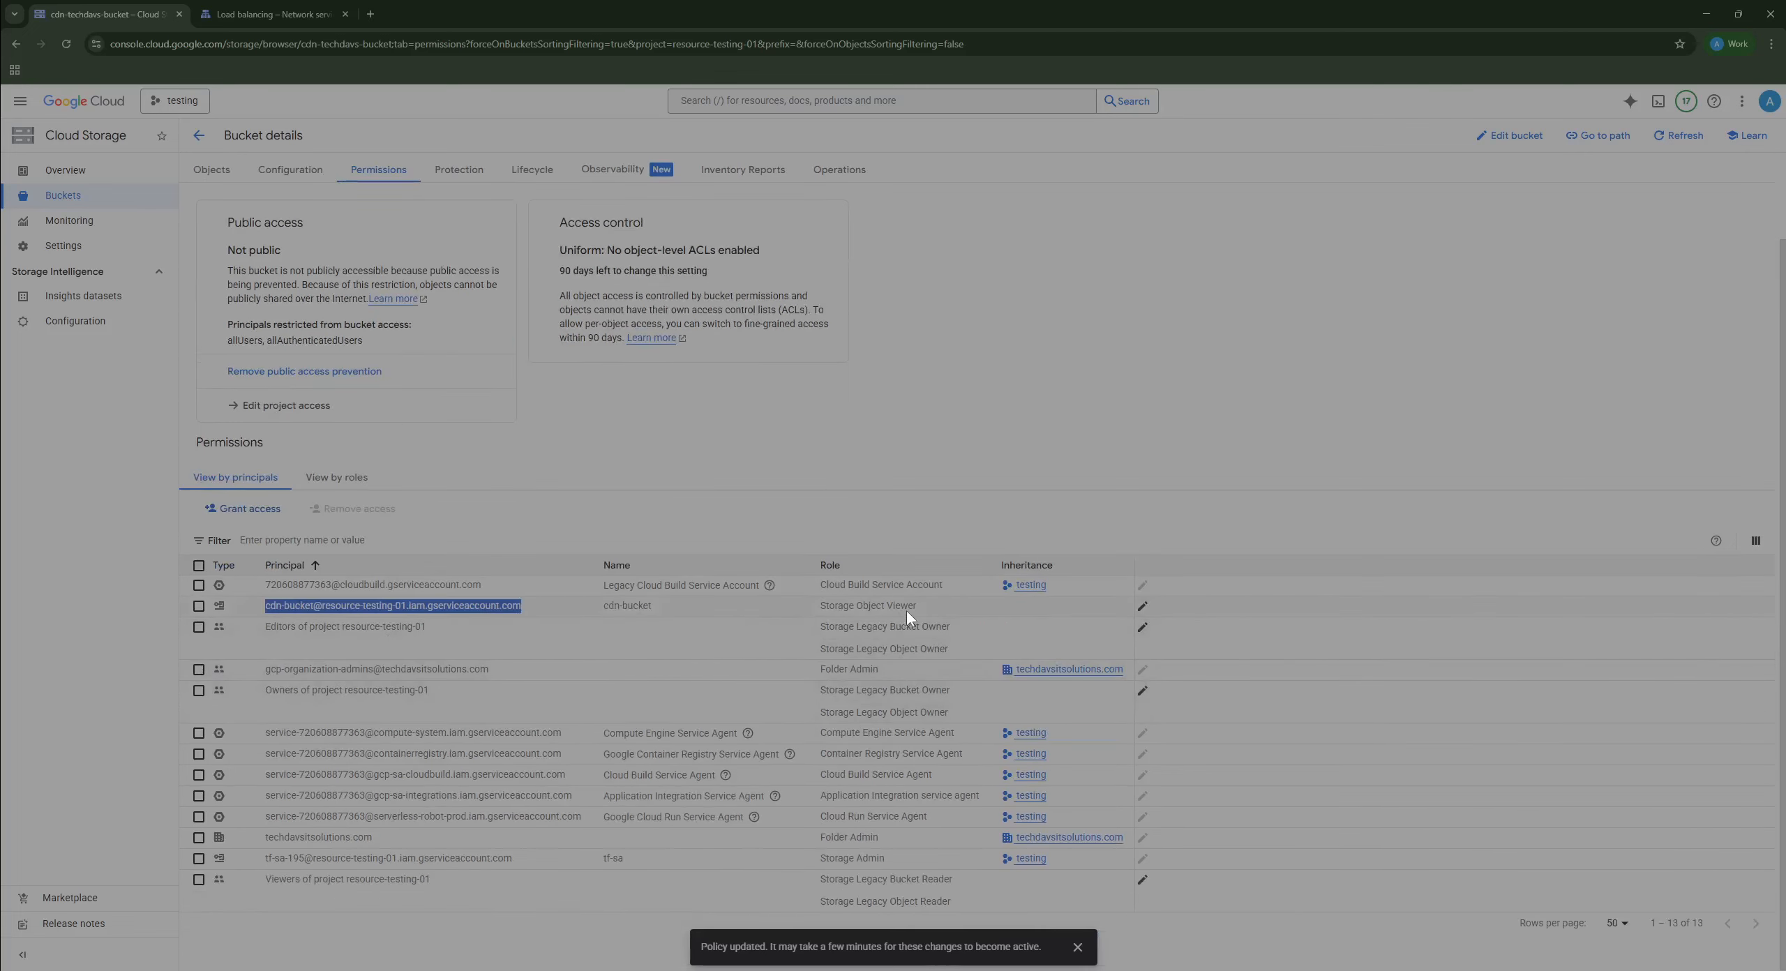
left_click_drag(908, 612, 829, 600)
left_click_drag(952, 606, 325, 593)
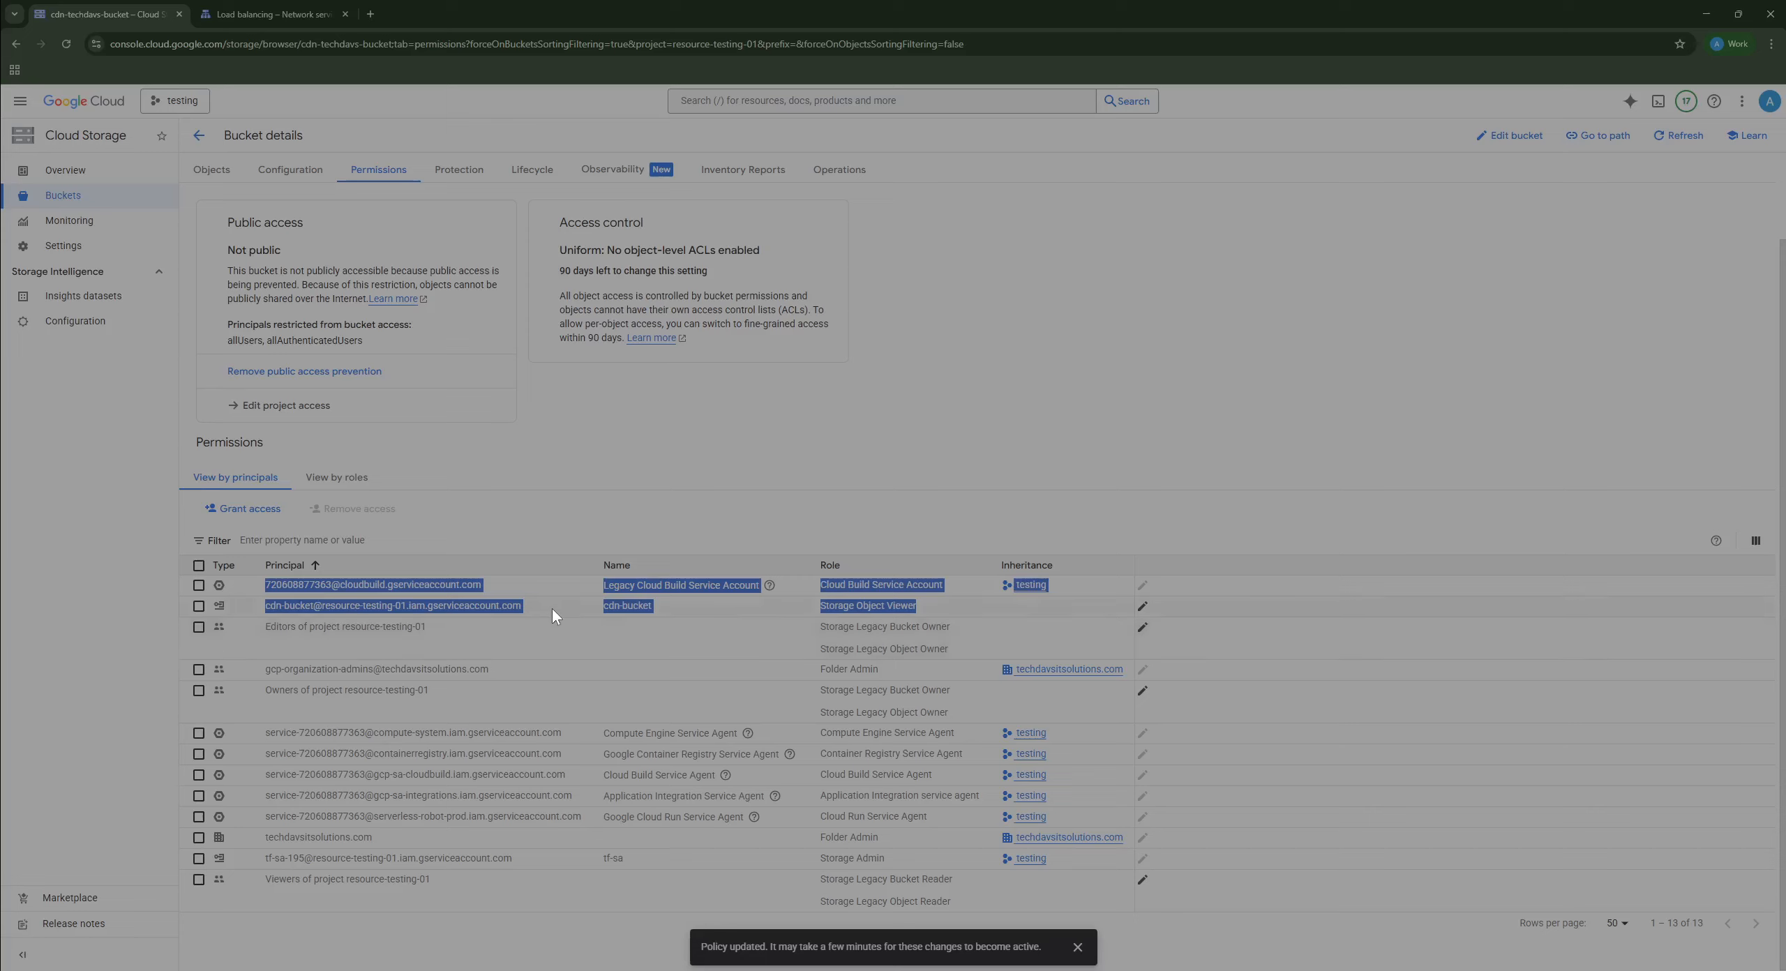
left_click(851, 465)
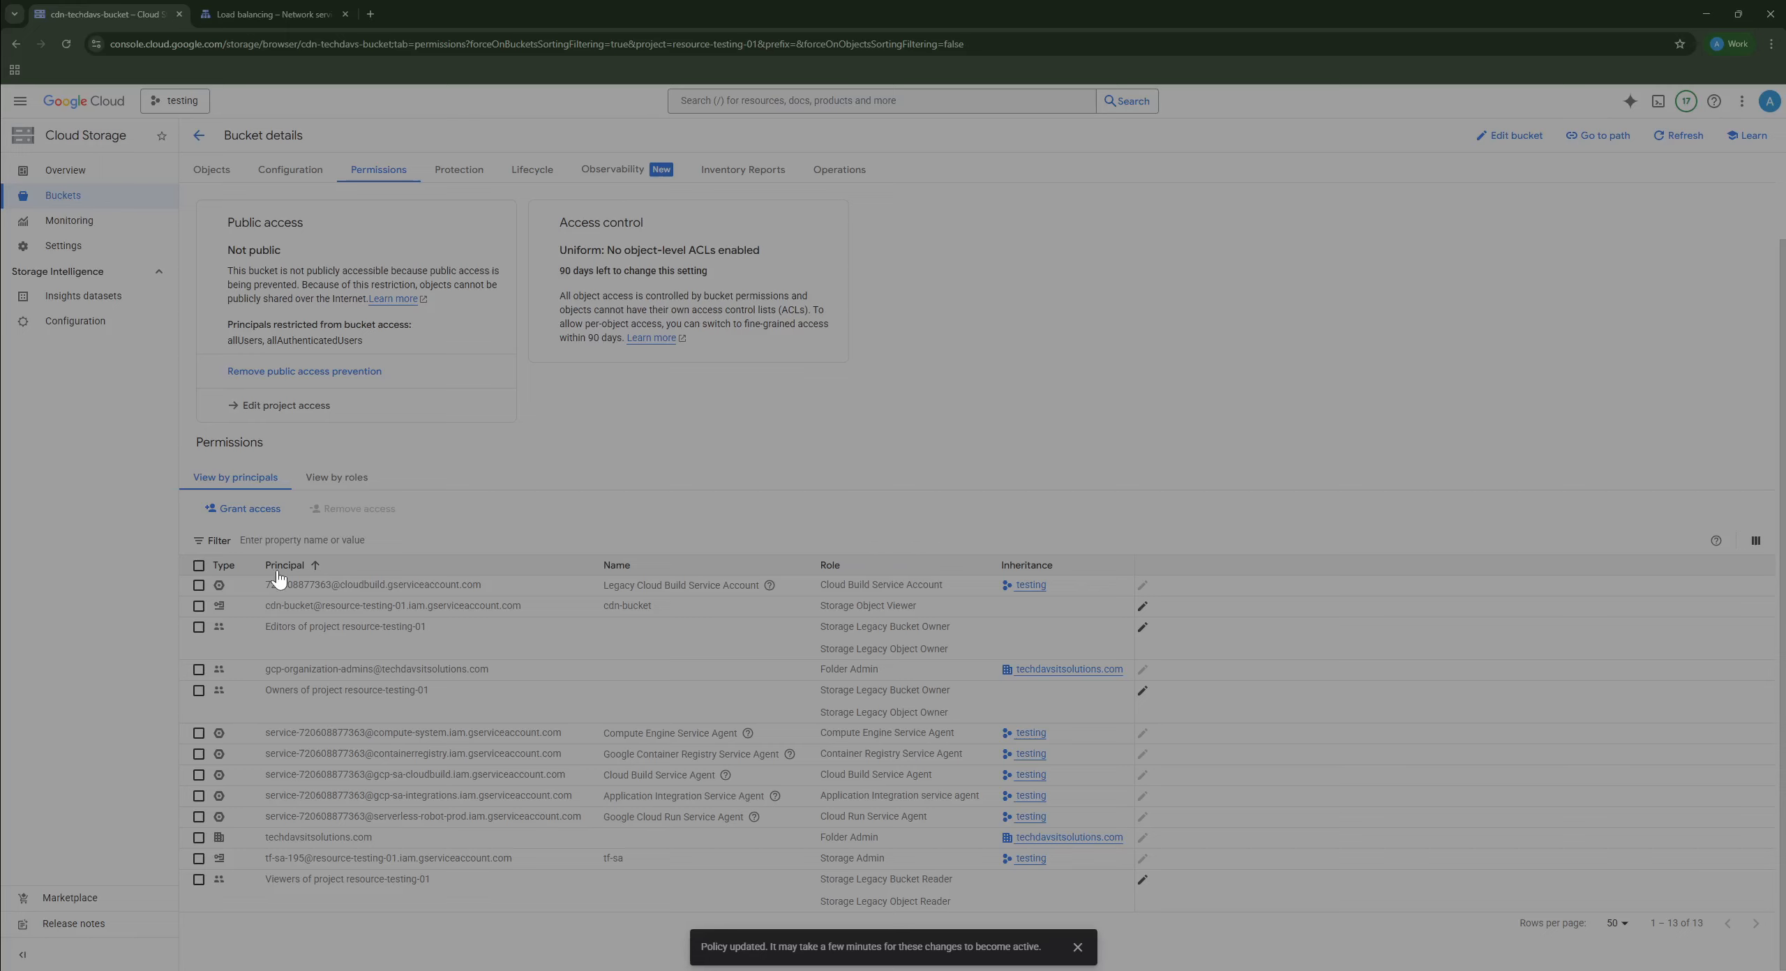
Step: Go to Compute Engine > Network endpoint groups and start creating a network endpoint group
left_click(20, 101)
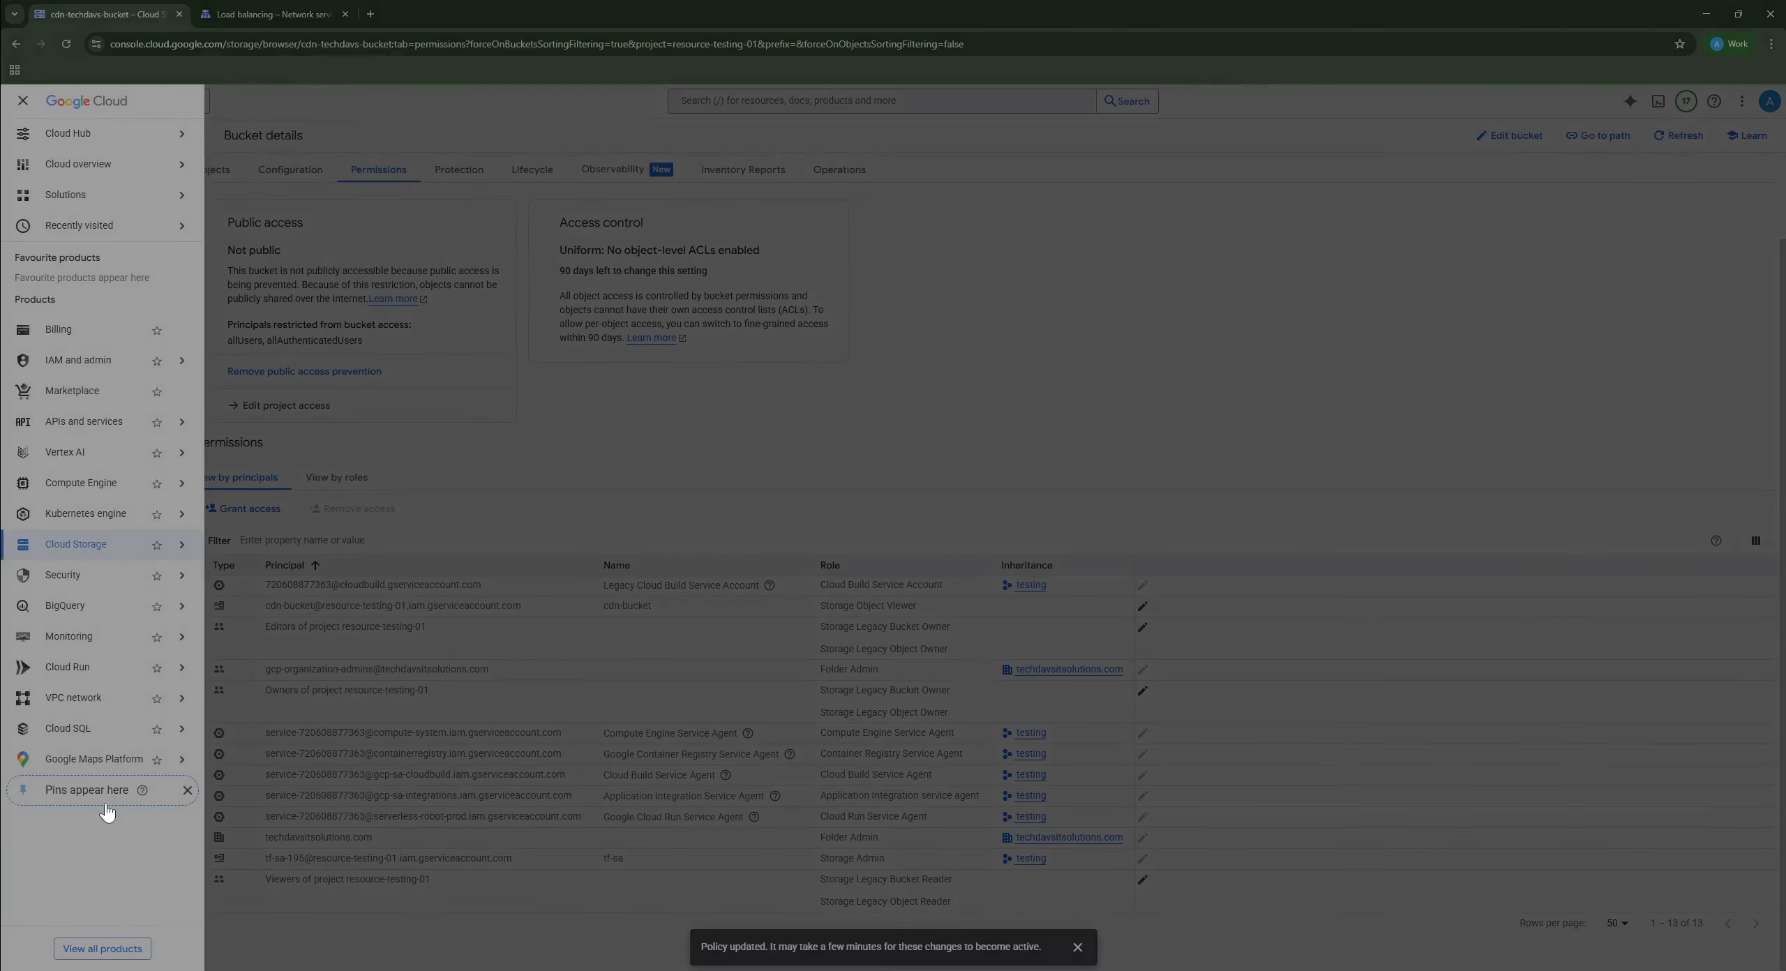
mouse_move(110, 488)
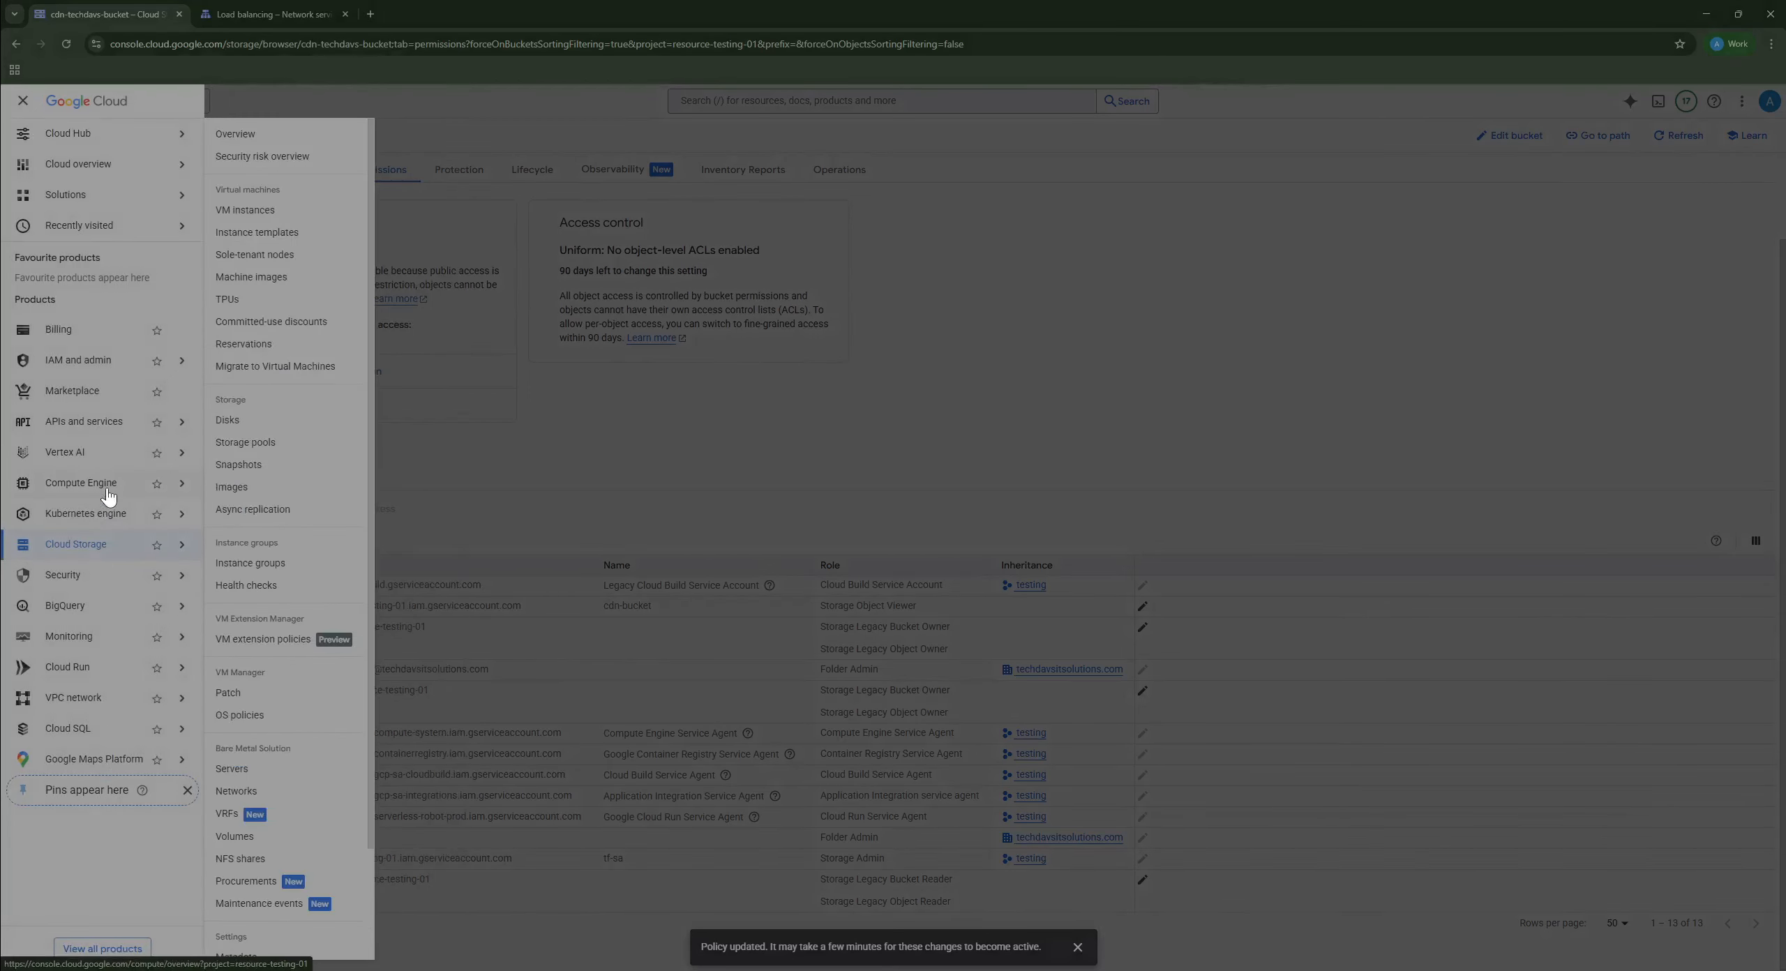
scroll(318, 803, "down", 1)
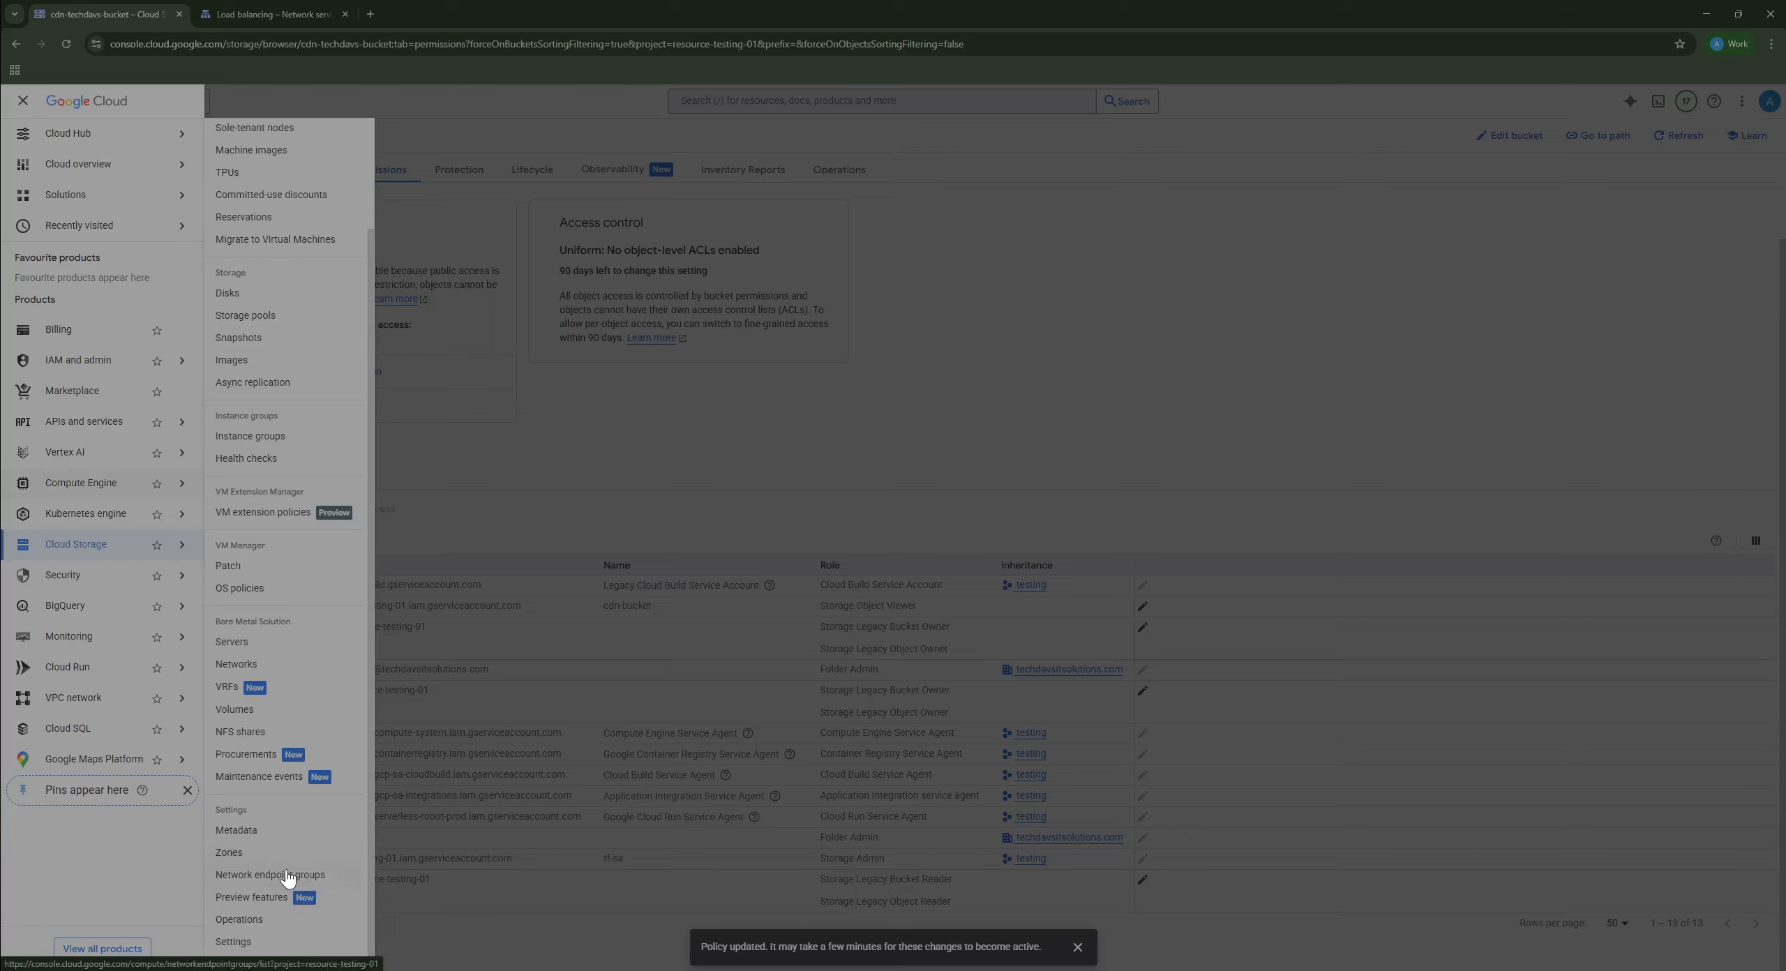
left_click(321, 880)
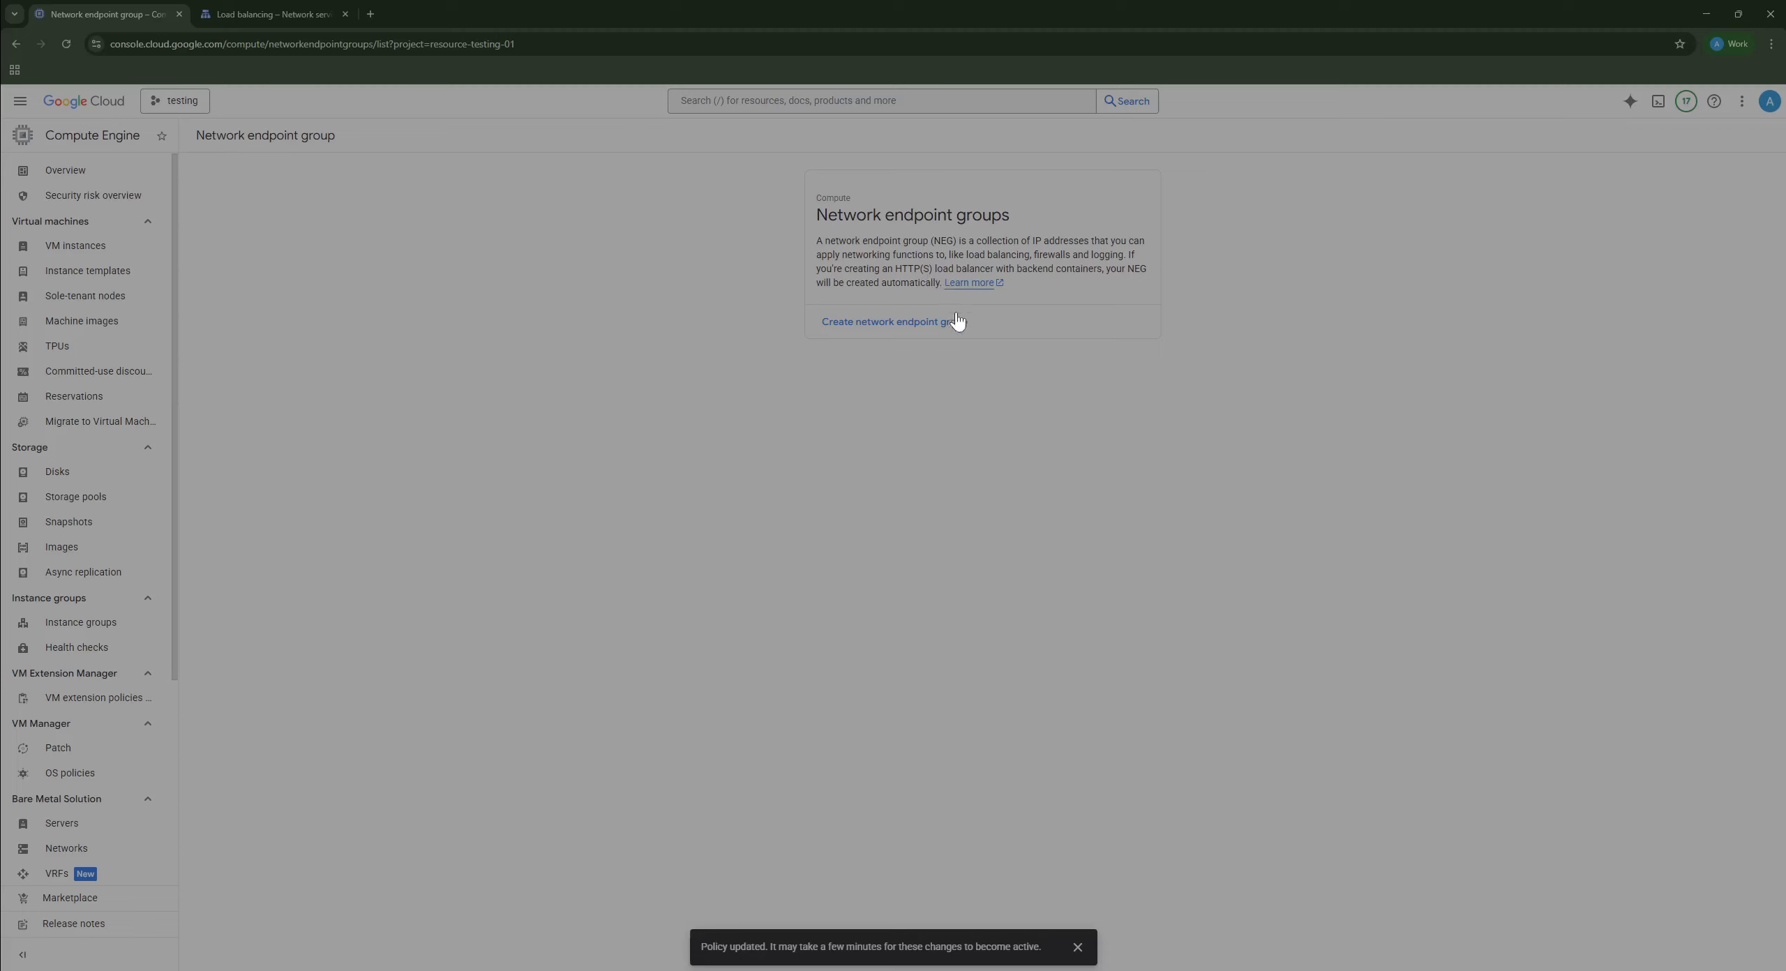
left_click(954, 323)
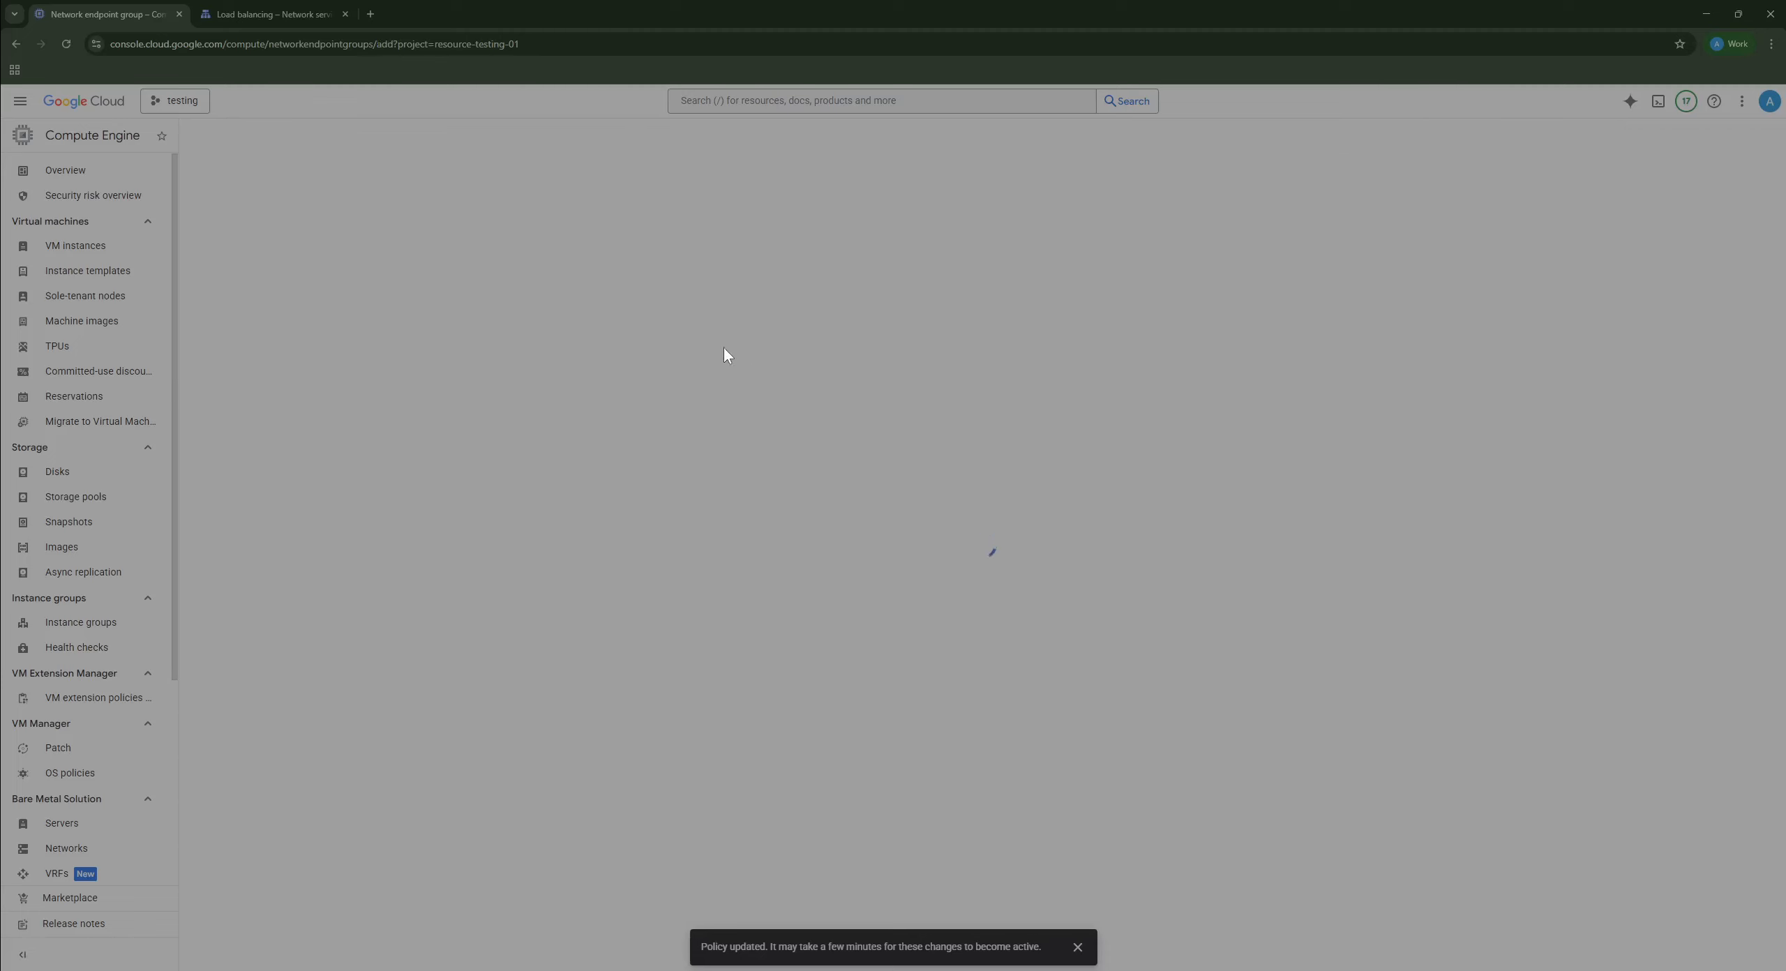
Step: Name the NEG cdn-bucket-neg as an Internet NEG, default port 443, endpoints by FQDN and port
left_click(280, 318)
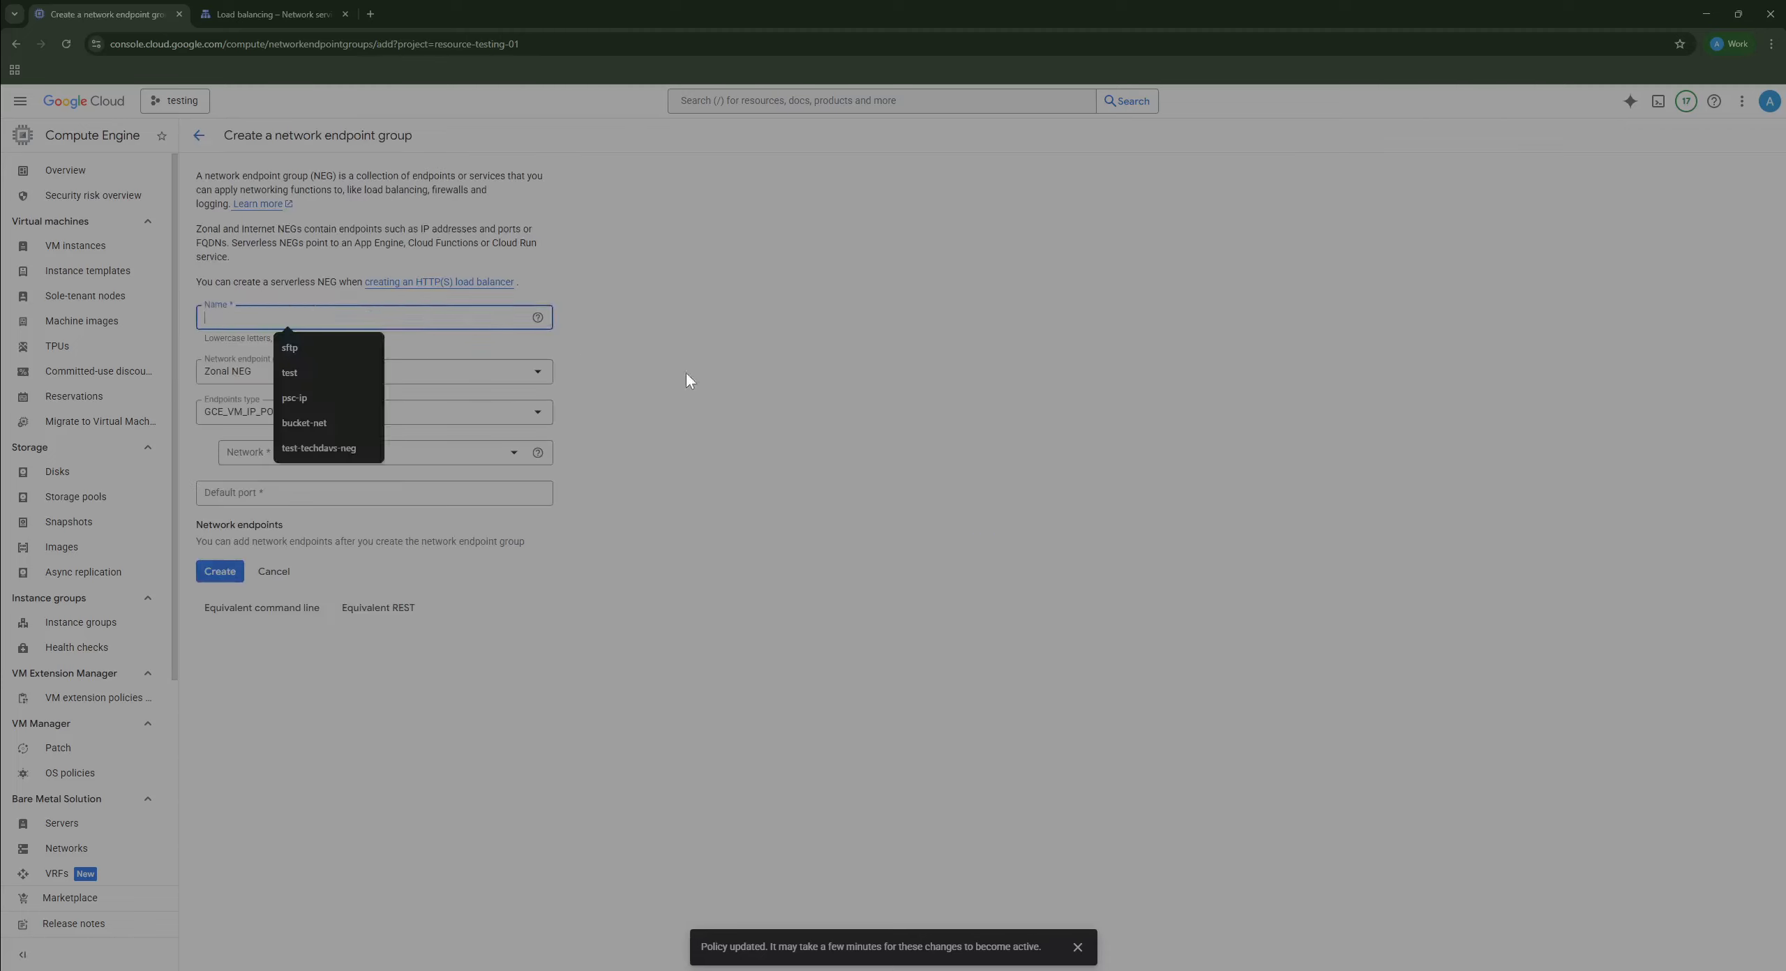
type("cdn")
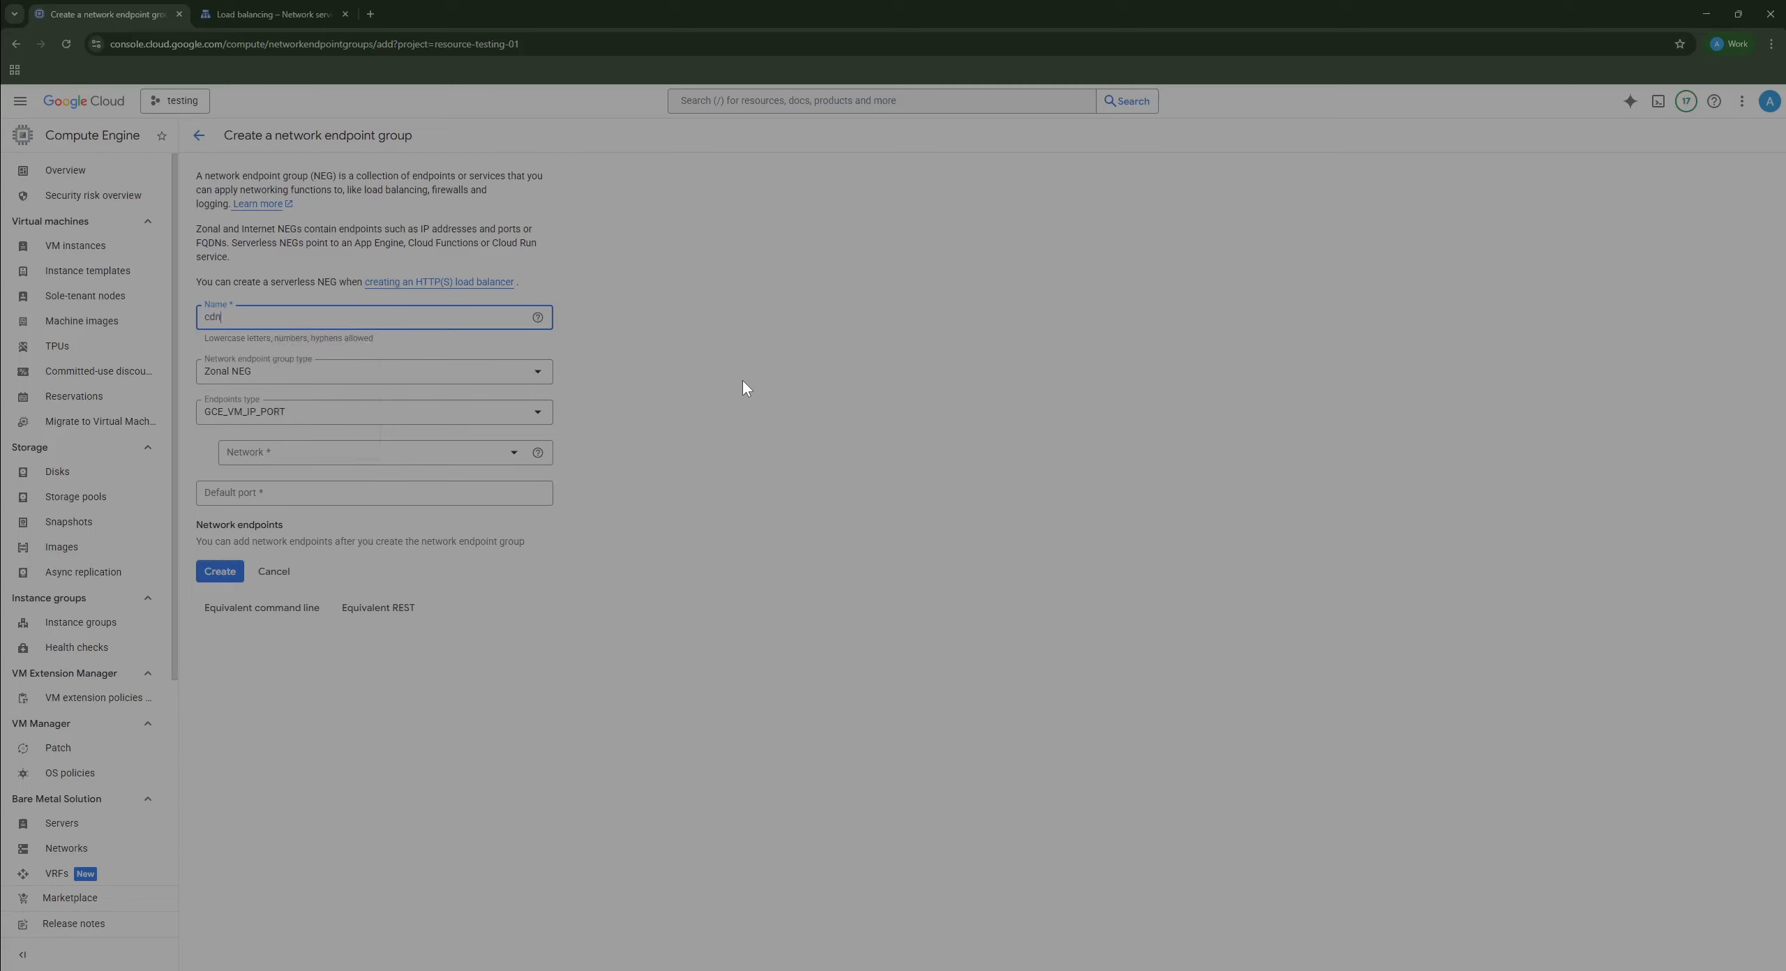
type("-bucket")
left_click(367, 377)
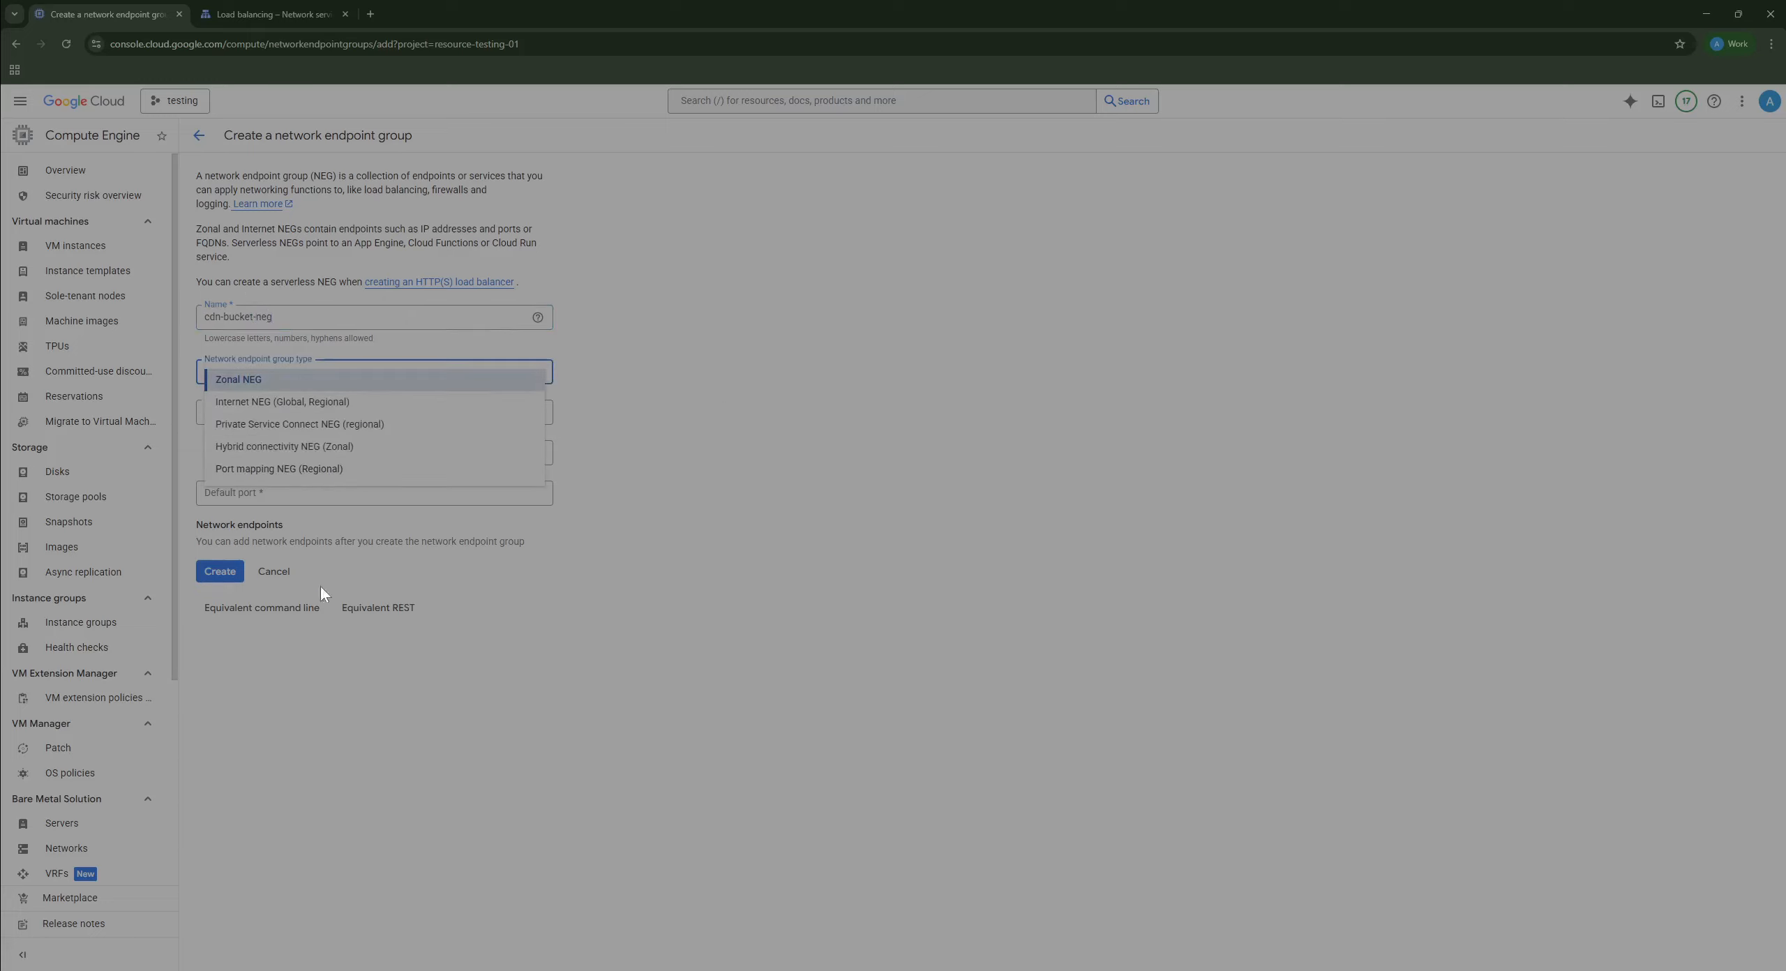
left_click(302, 402)
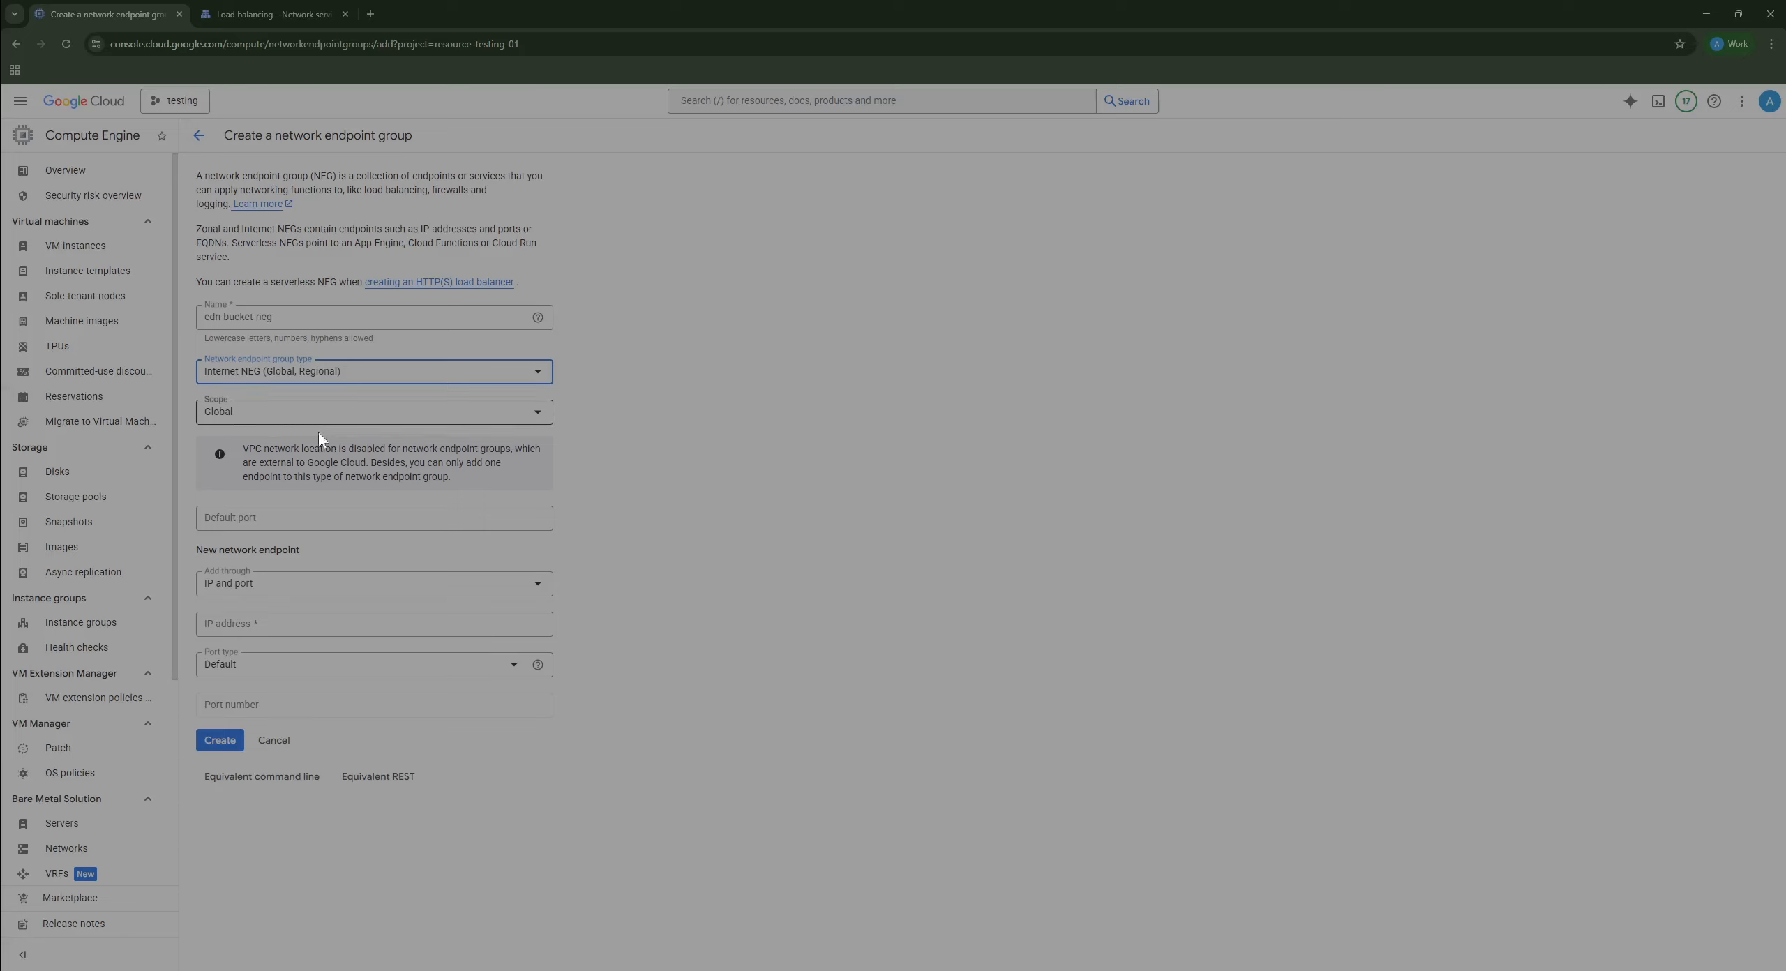
left_click(311, 516)
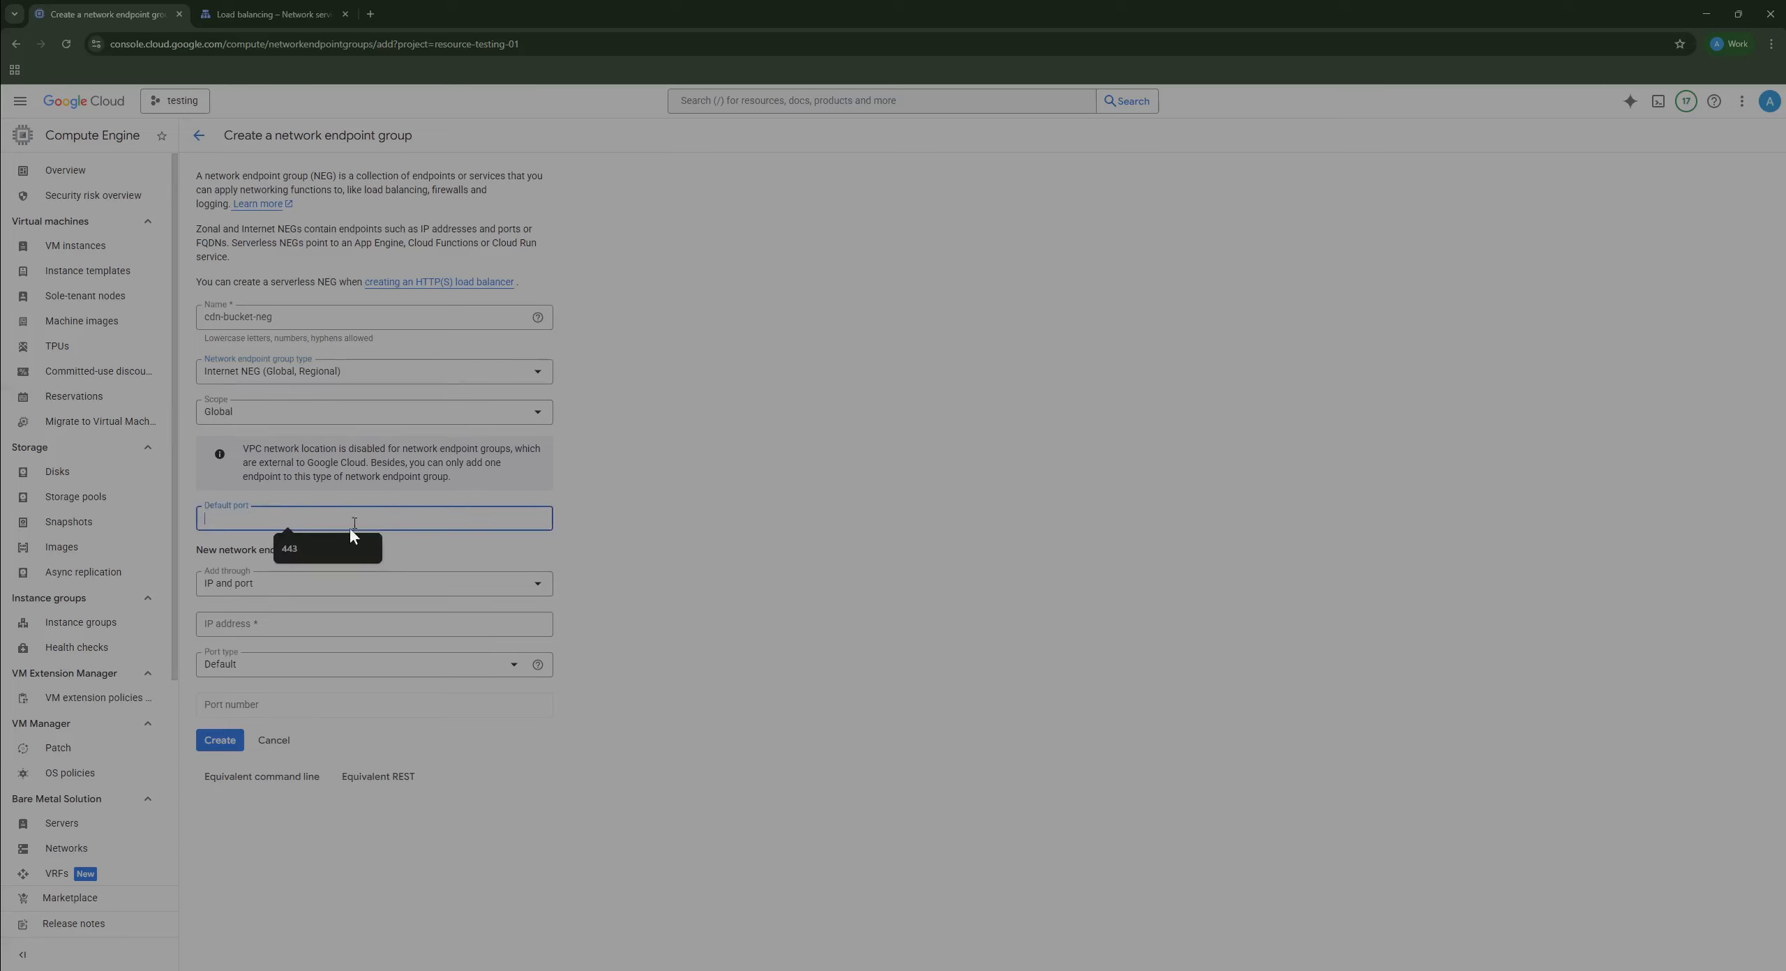
left_click(281, 548)
left_click(314, 589)
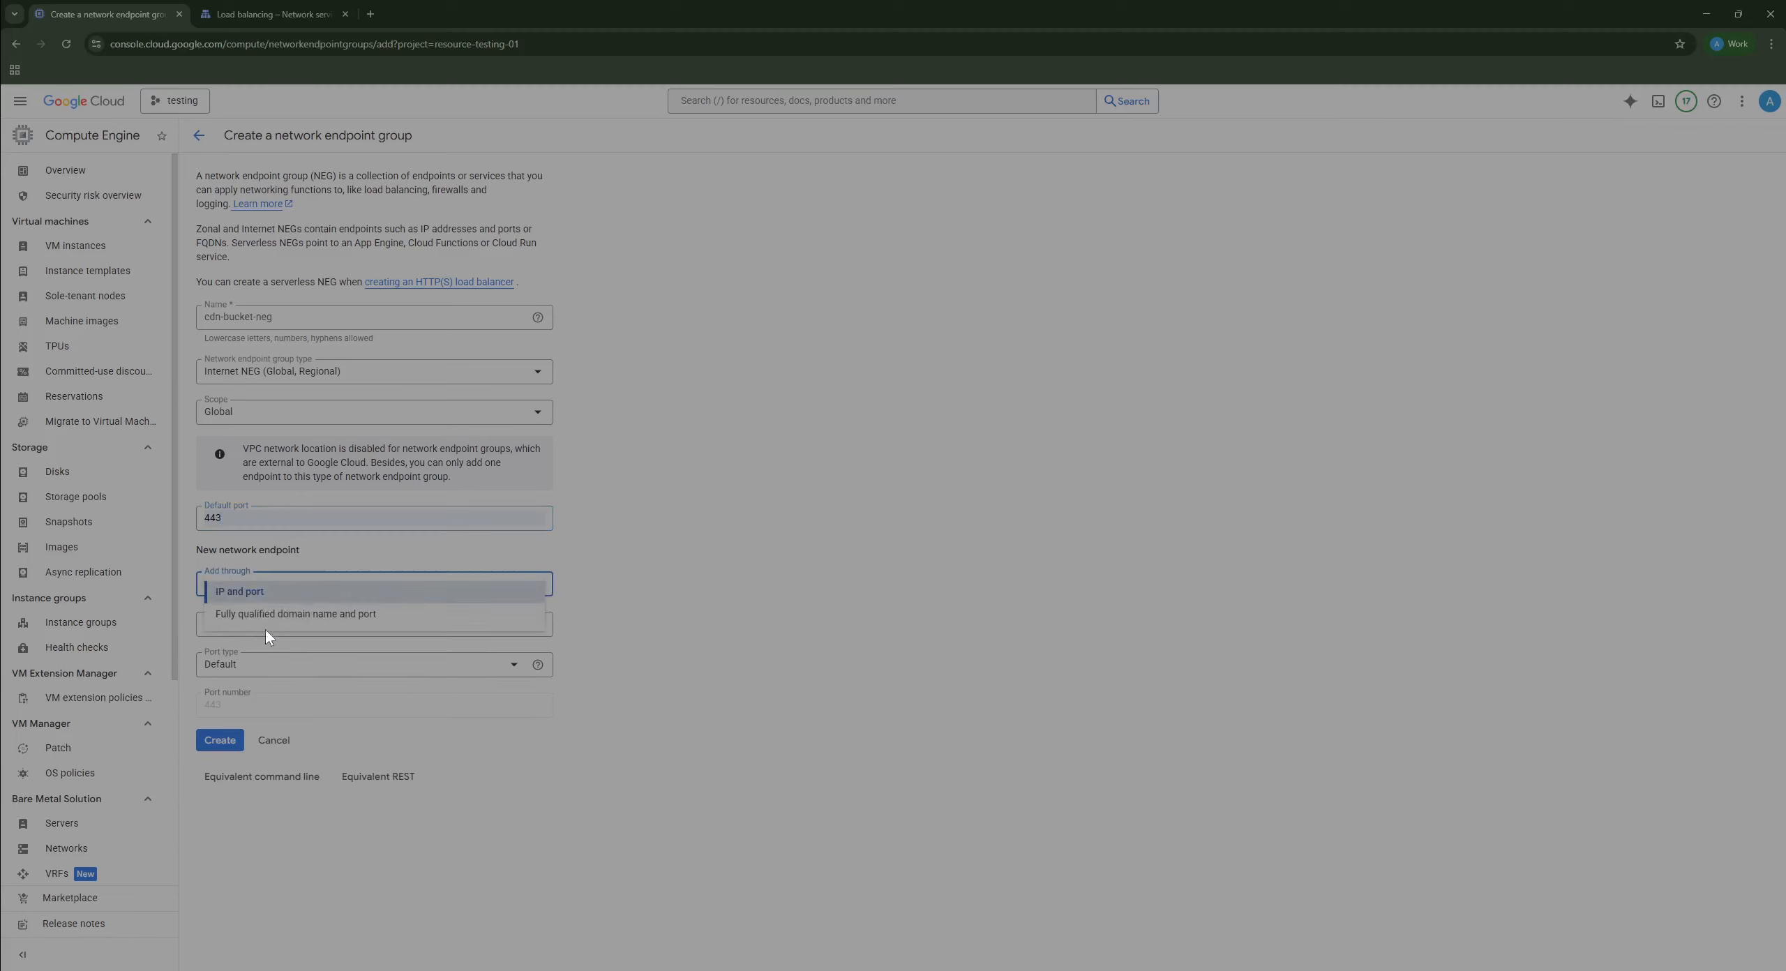
left_click(270, 625)
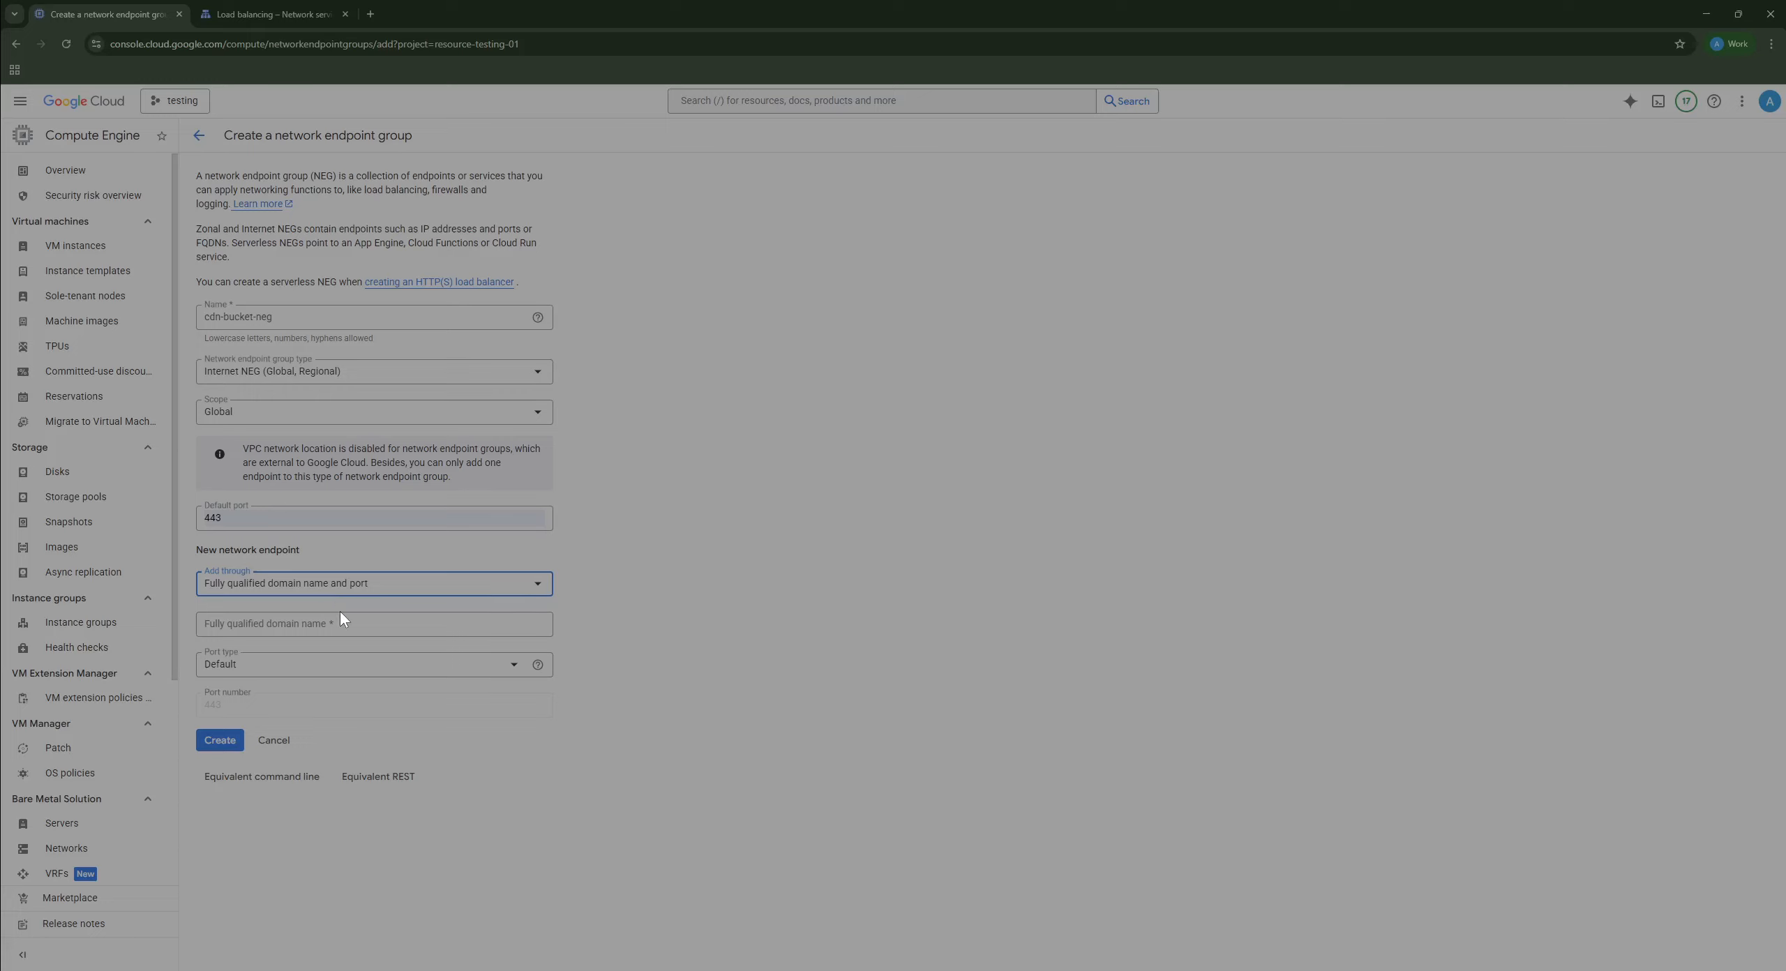
left_click(407, 621)
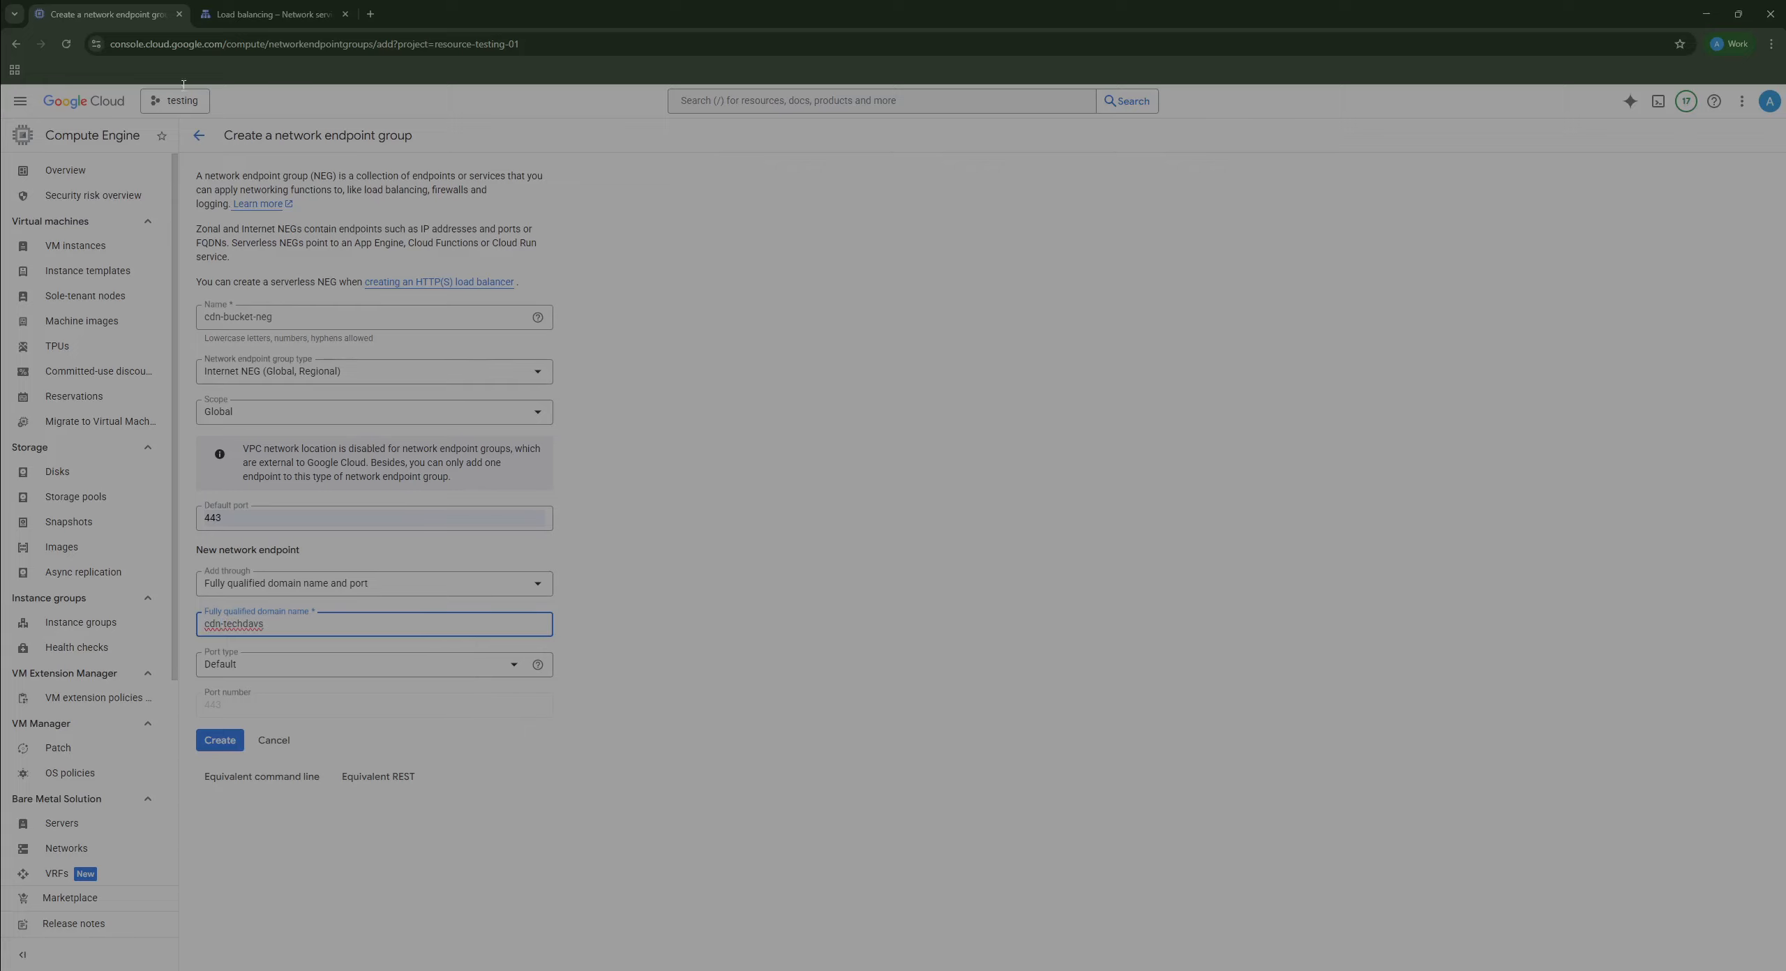
Step: Open the console home in a new tab beside the endpoint group form
left_click(258, 14)
left_click(125, 9)
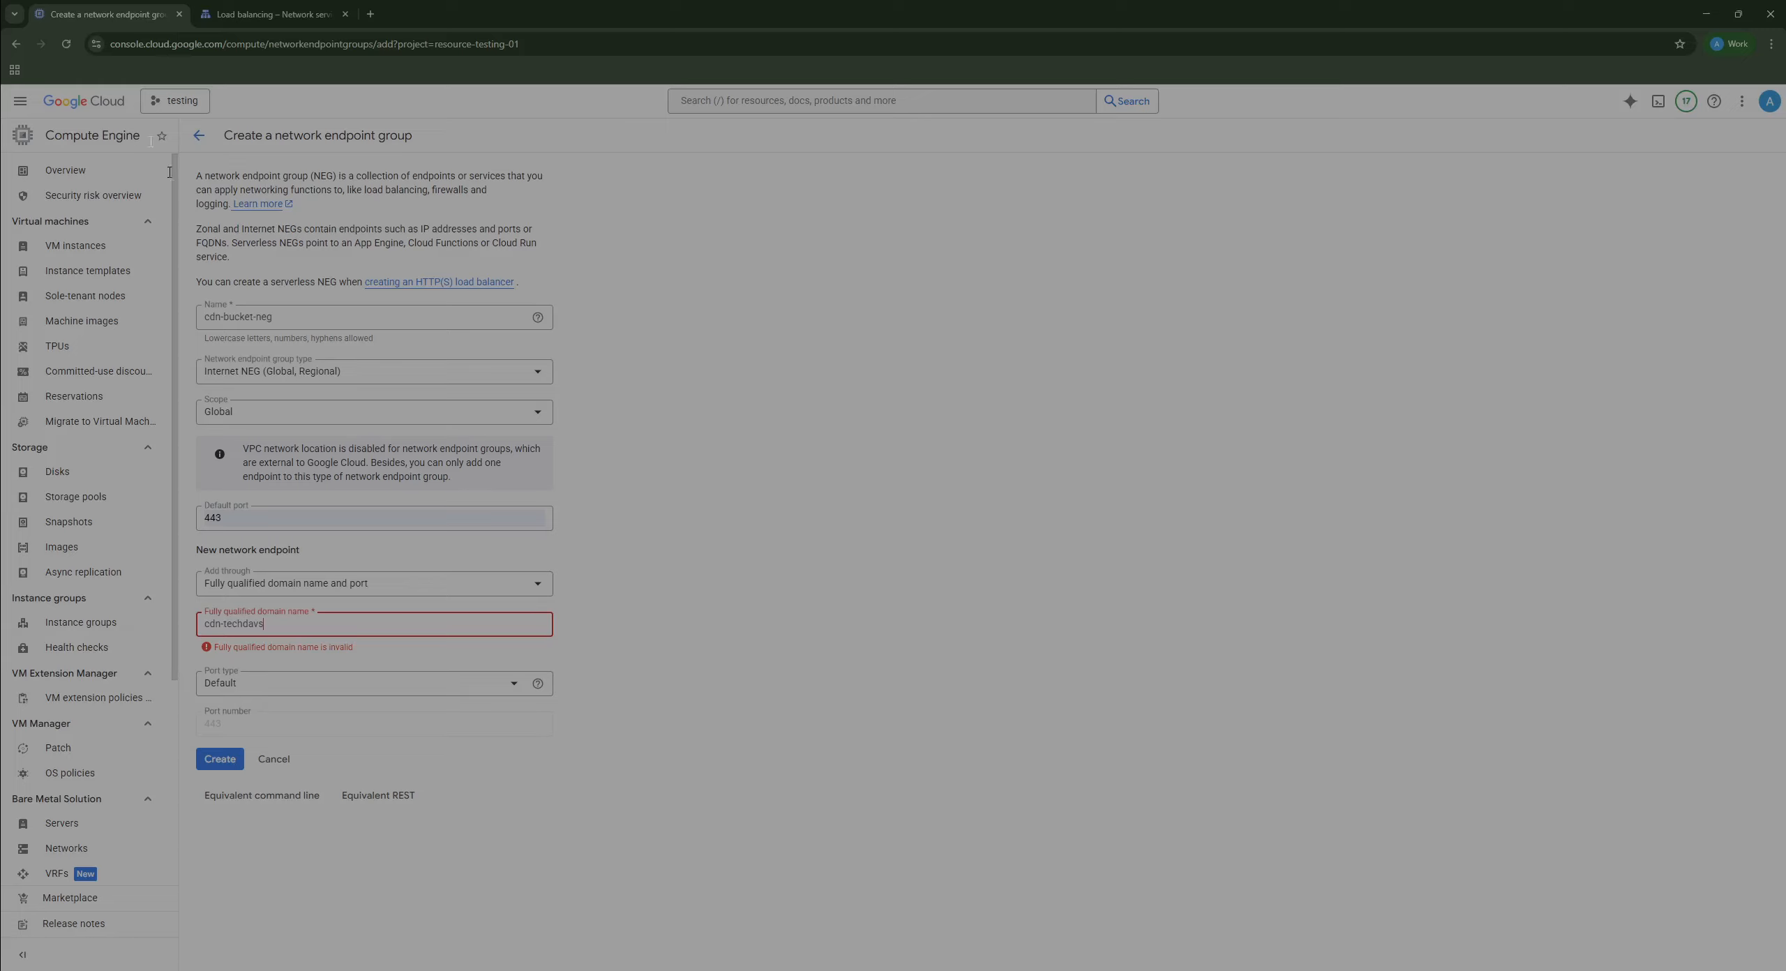
right_click(88, 106)
left_click(120, 118)
left_click(265, 14)
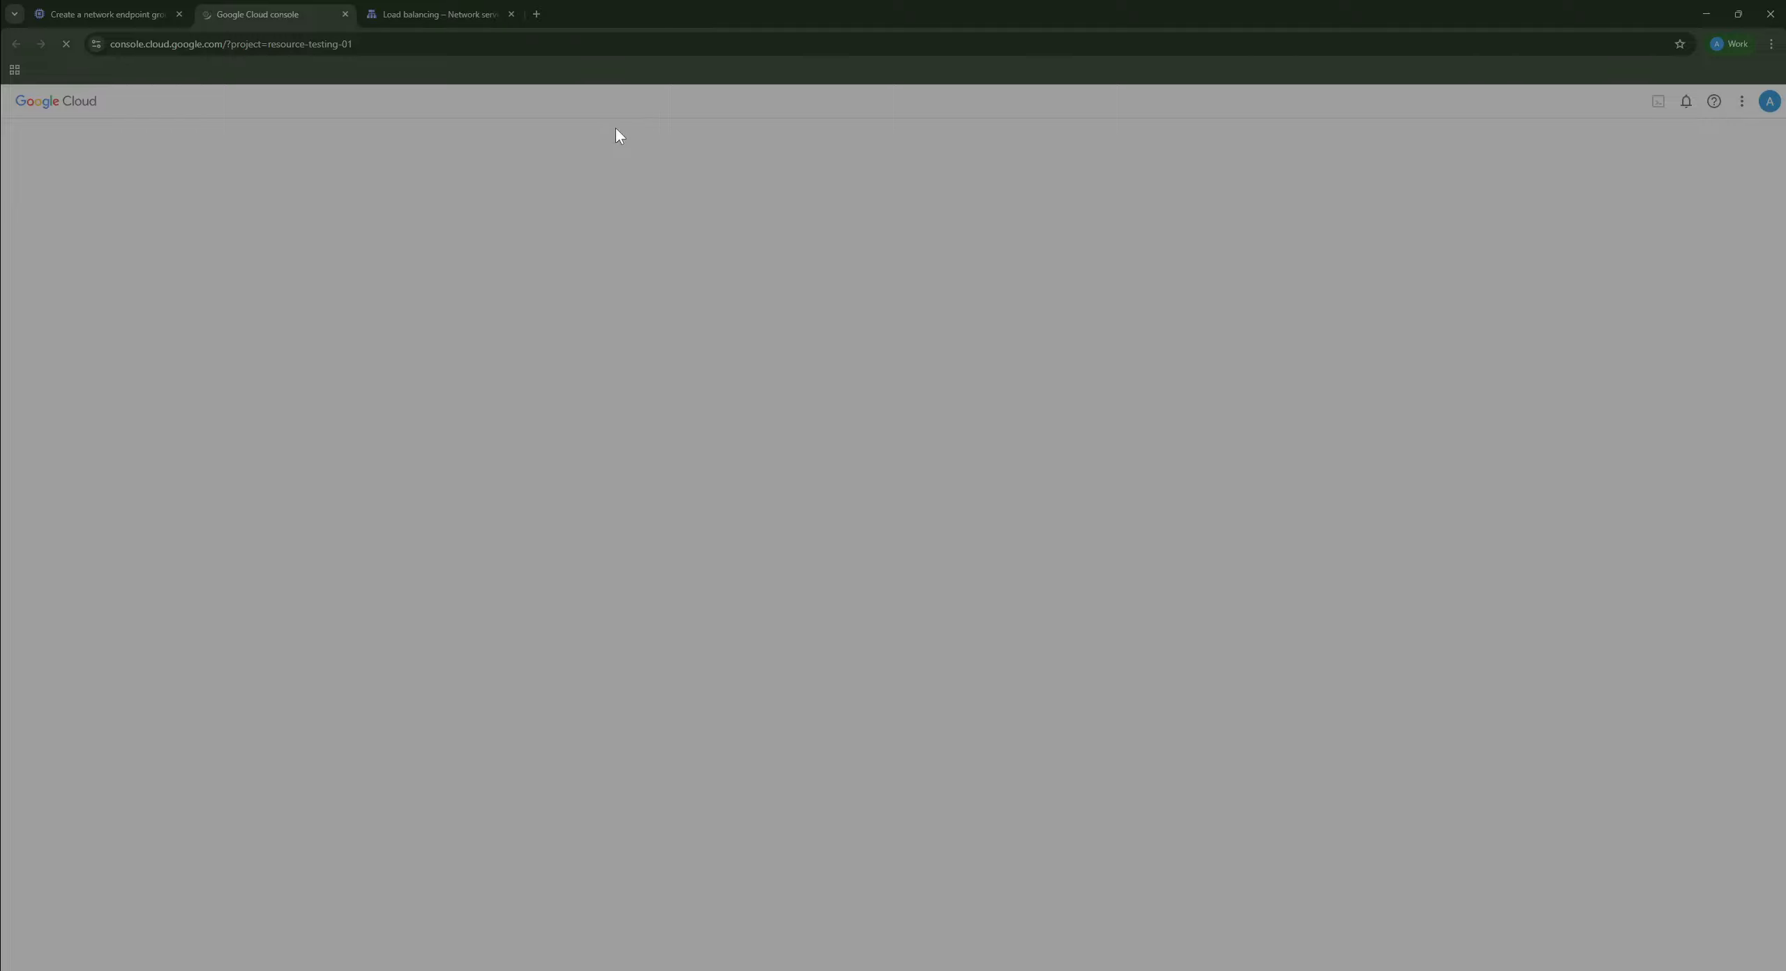
Step: In the new tab, search 'buckets' to check the bucket name, then return to the NEG form
key("slash")
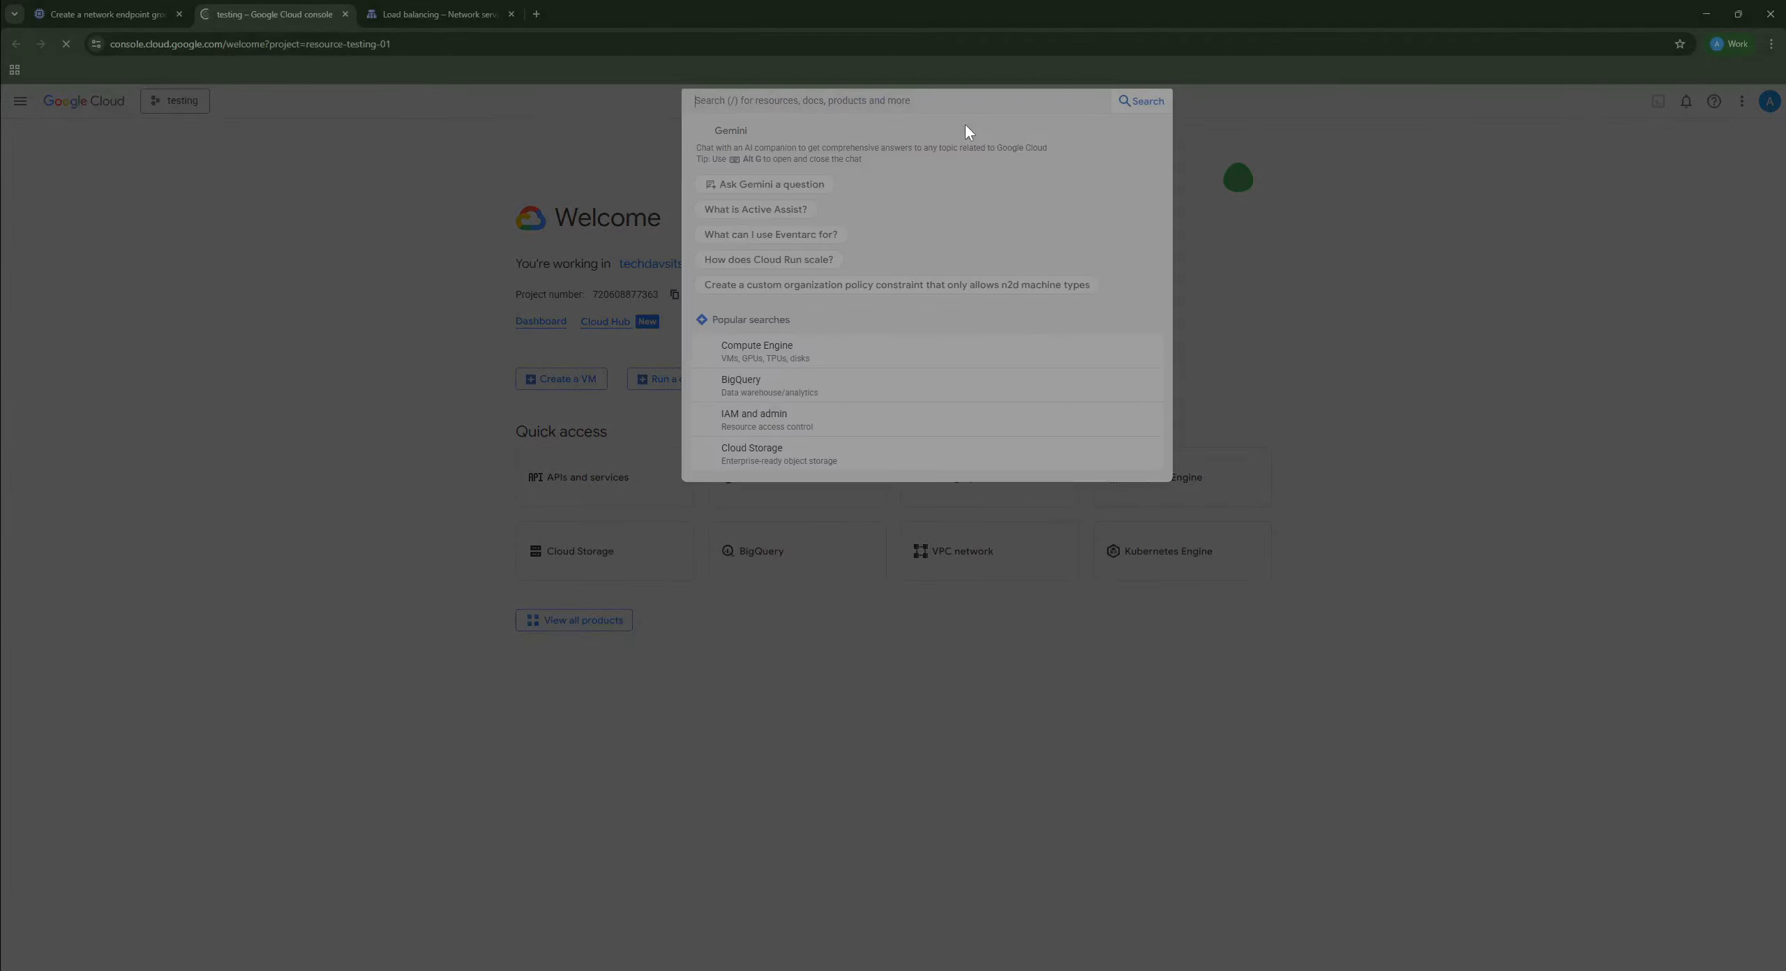
type("buckets")
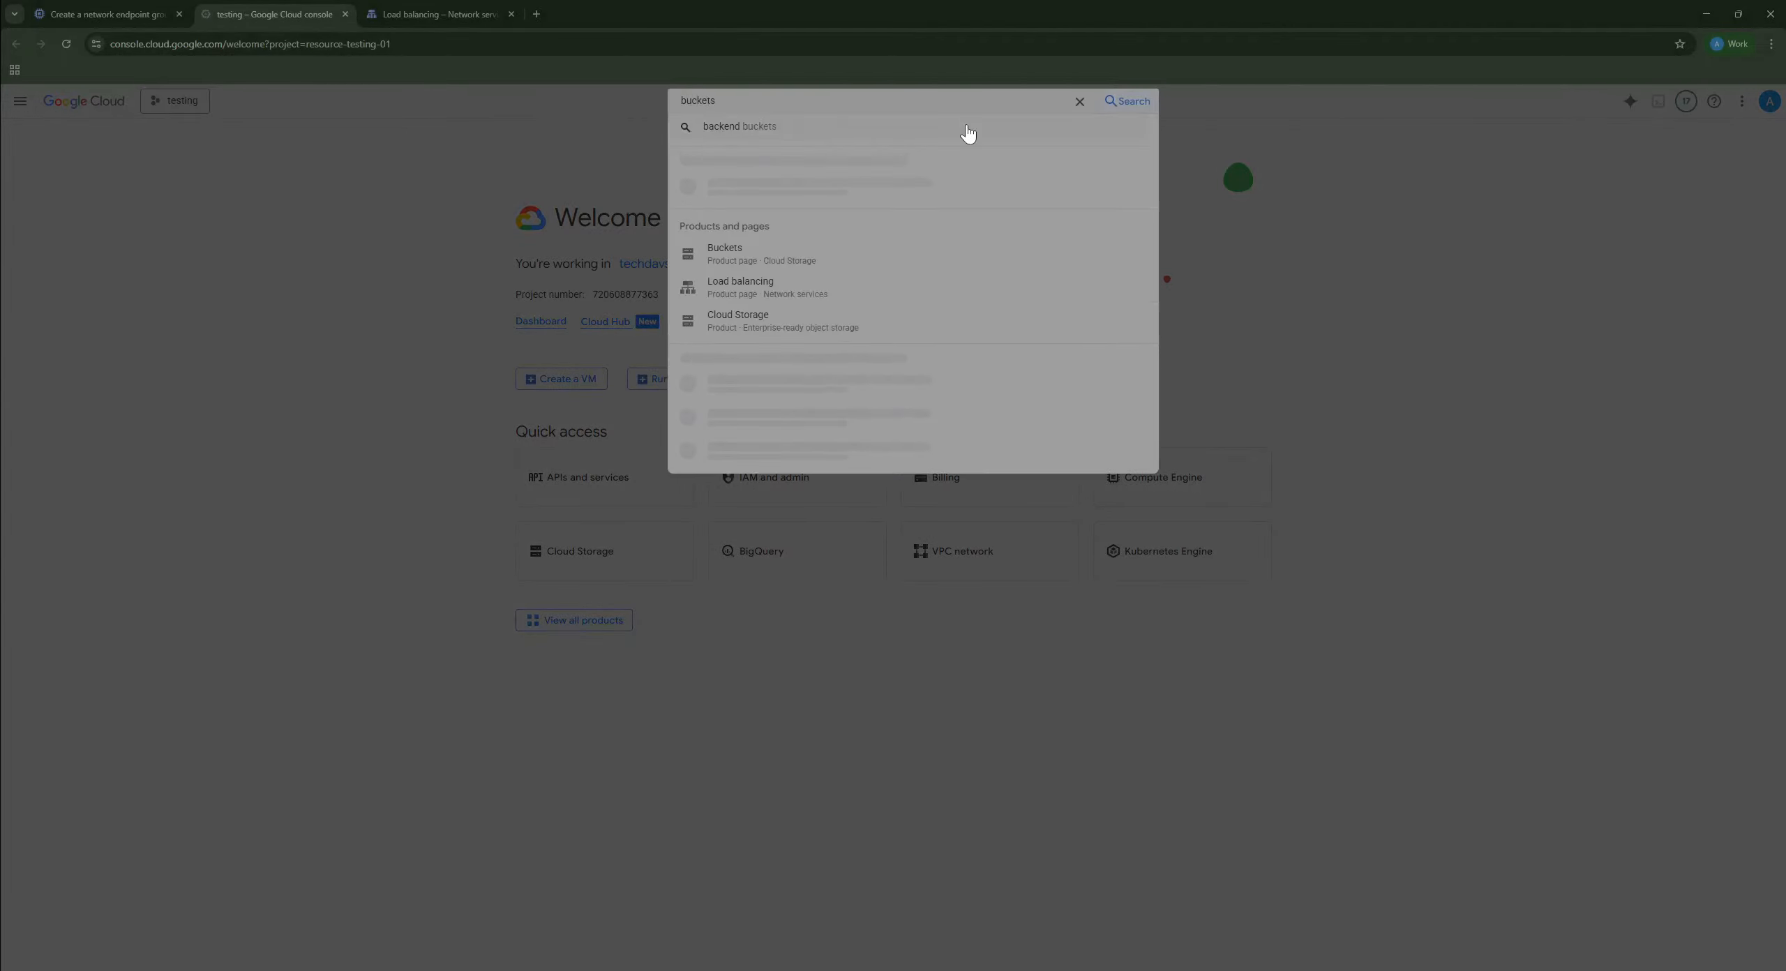
left_click(771, 206)
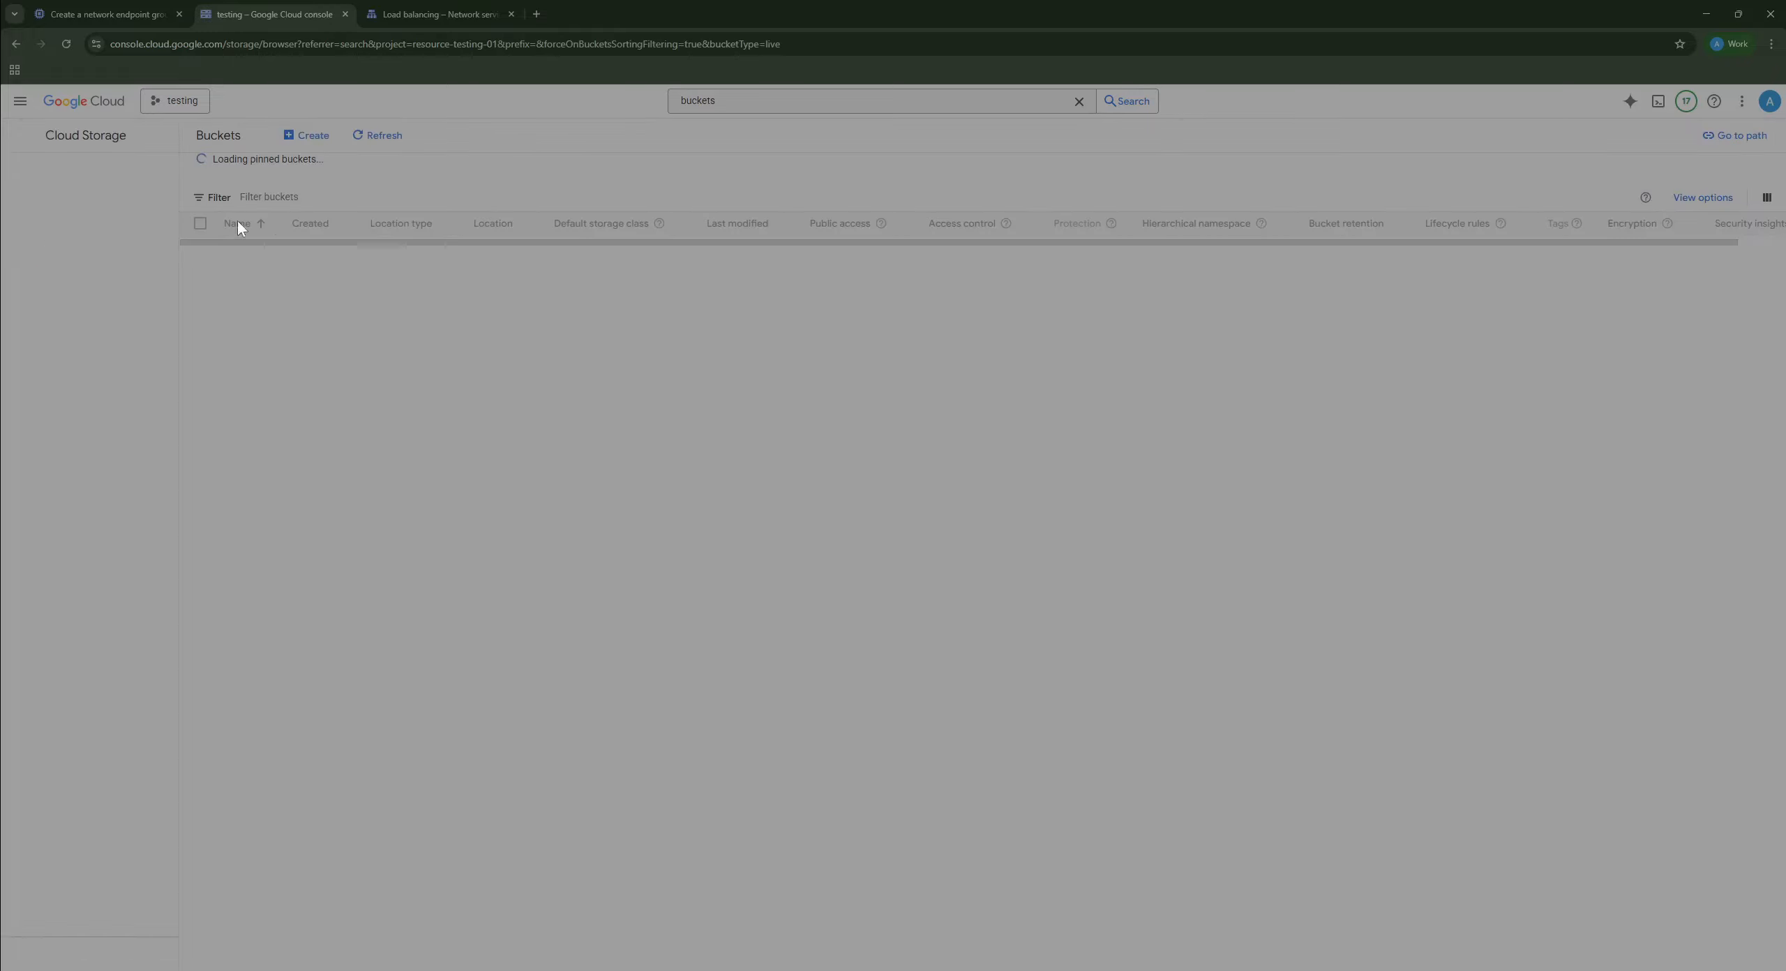
left_click(124, 14)
Step: Point the endpoint at cdn-techdavs-bucket.storage.googleapis.com with Default port type and create the NEG
left_click(340, 618)
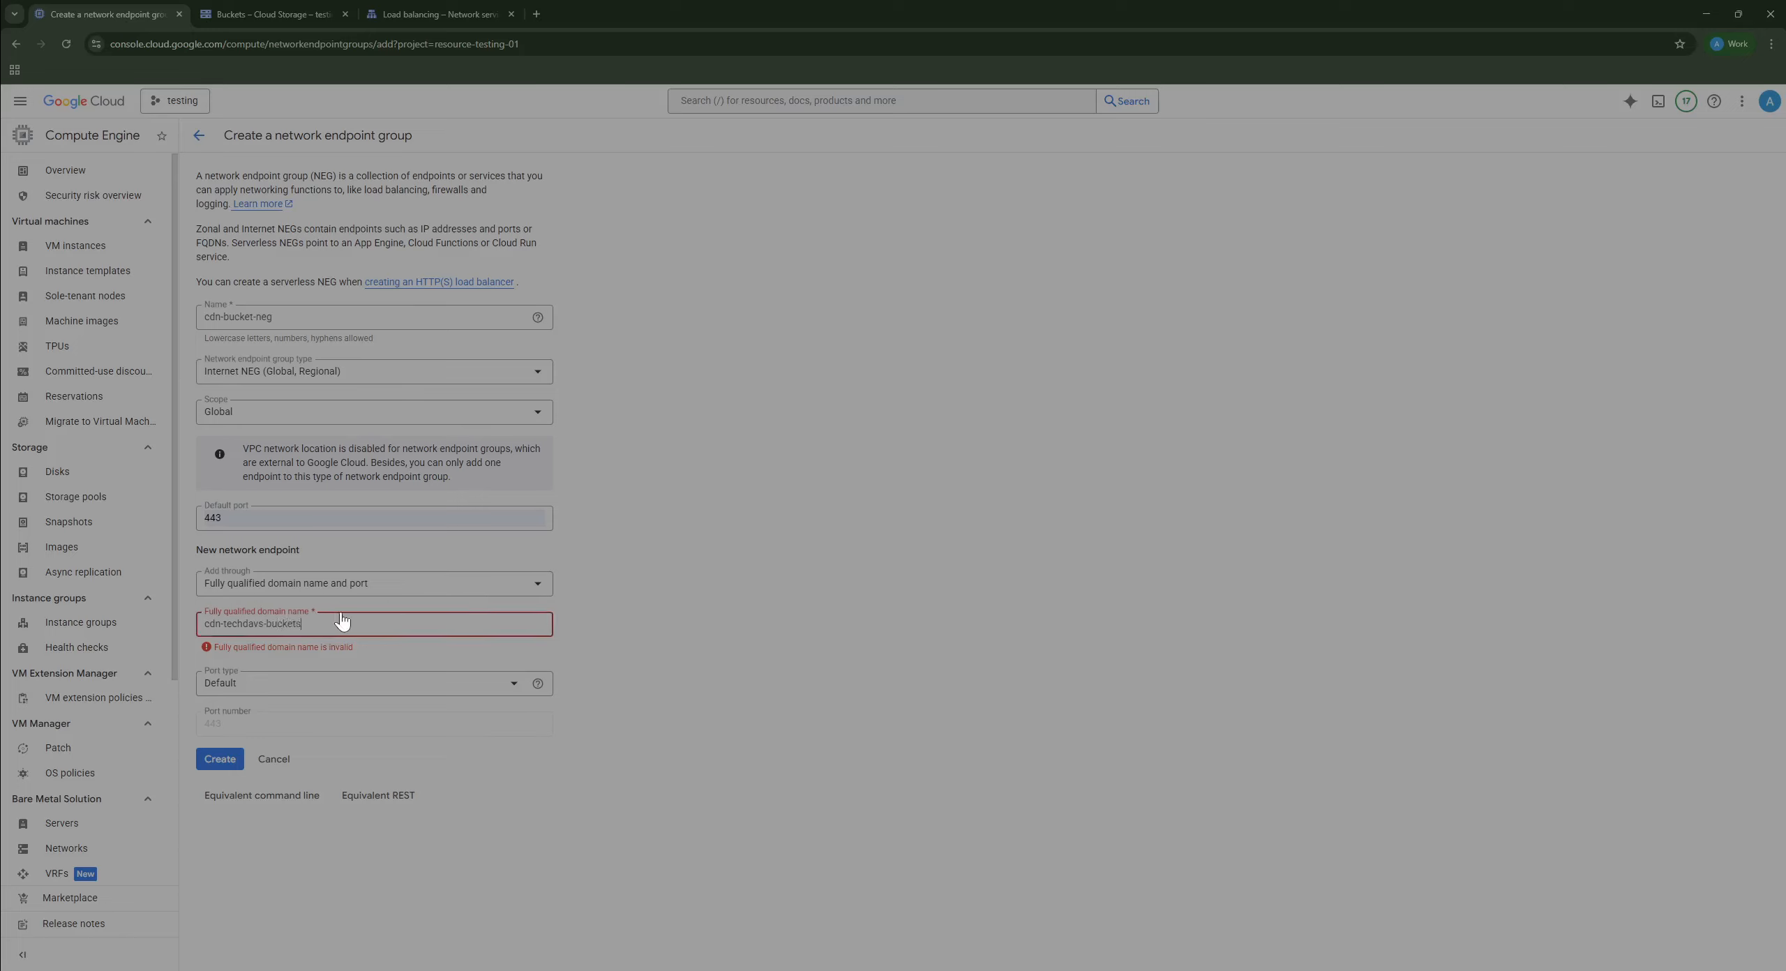
type("storag")
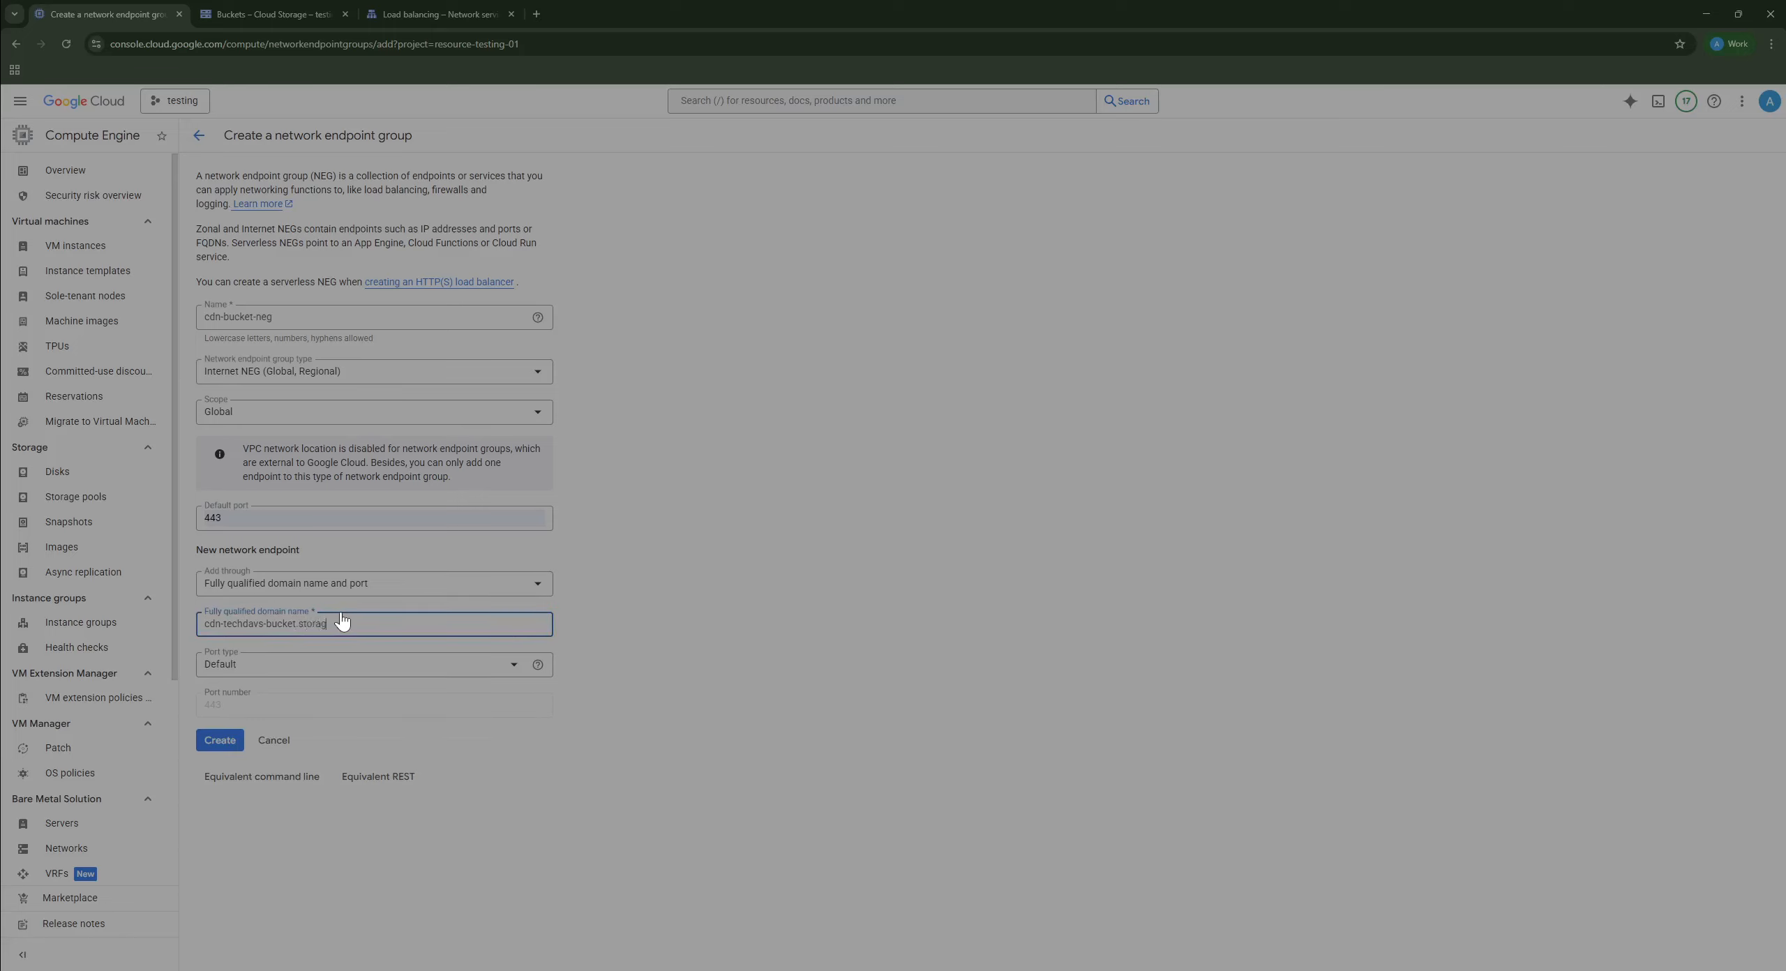
type("e.googleapis.com")
left_click(414, 671)
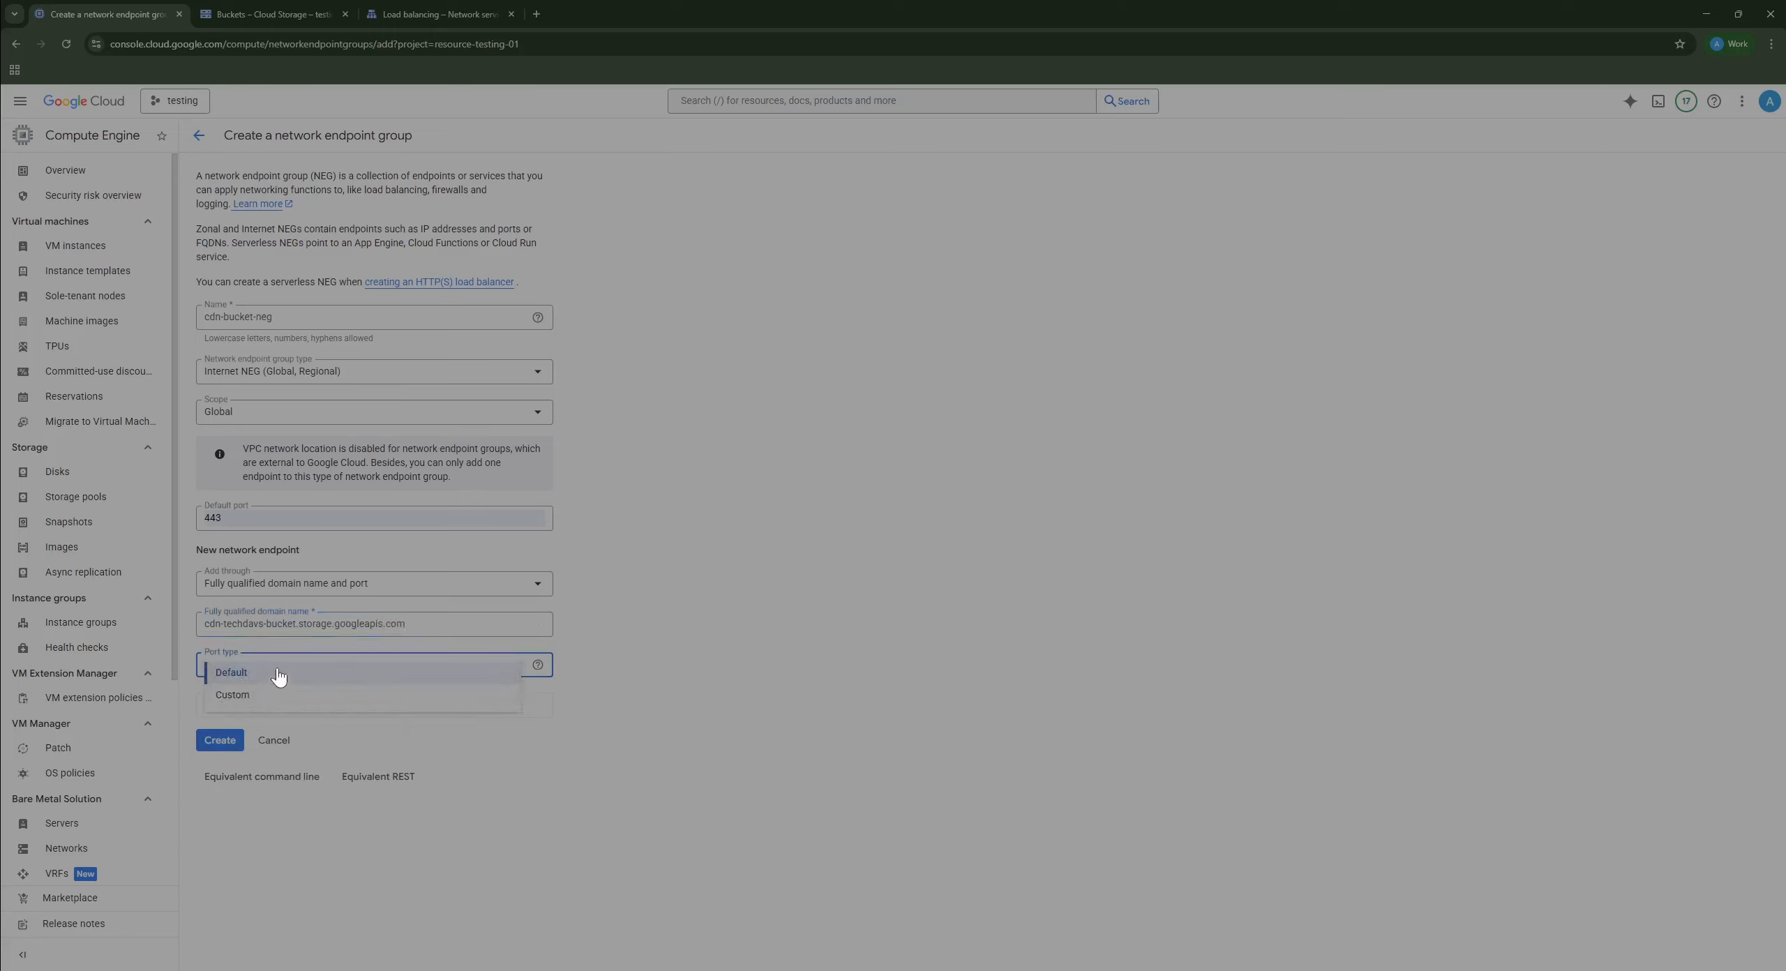
left_click(278, 674)
double_click(253, 703)
left_click(220, 741)
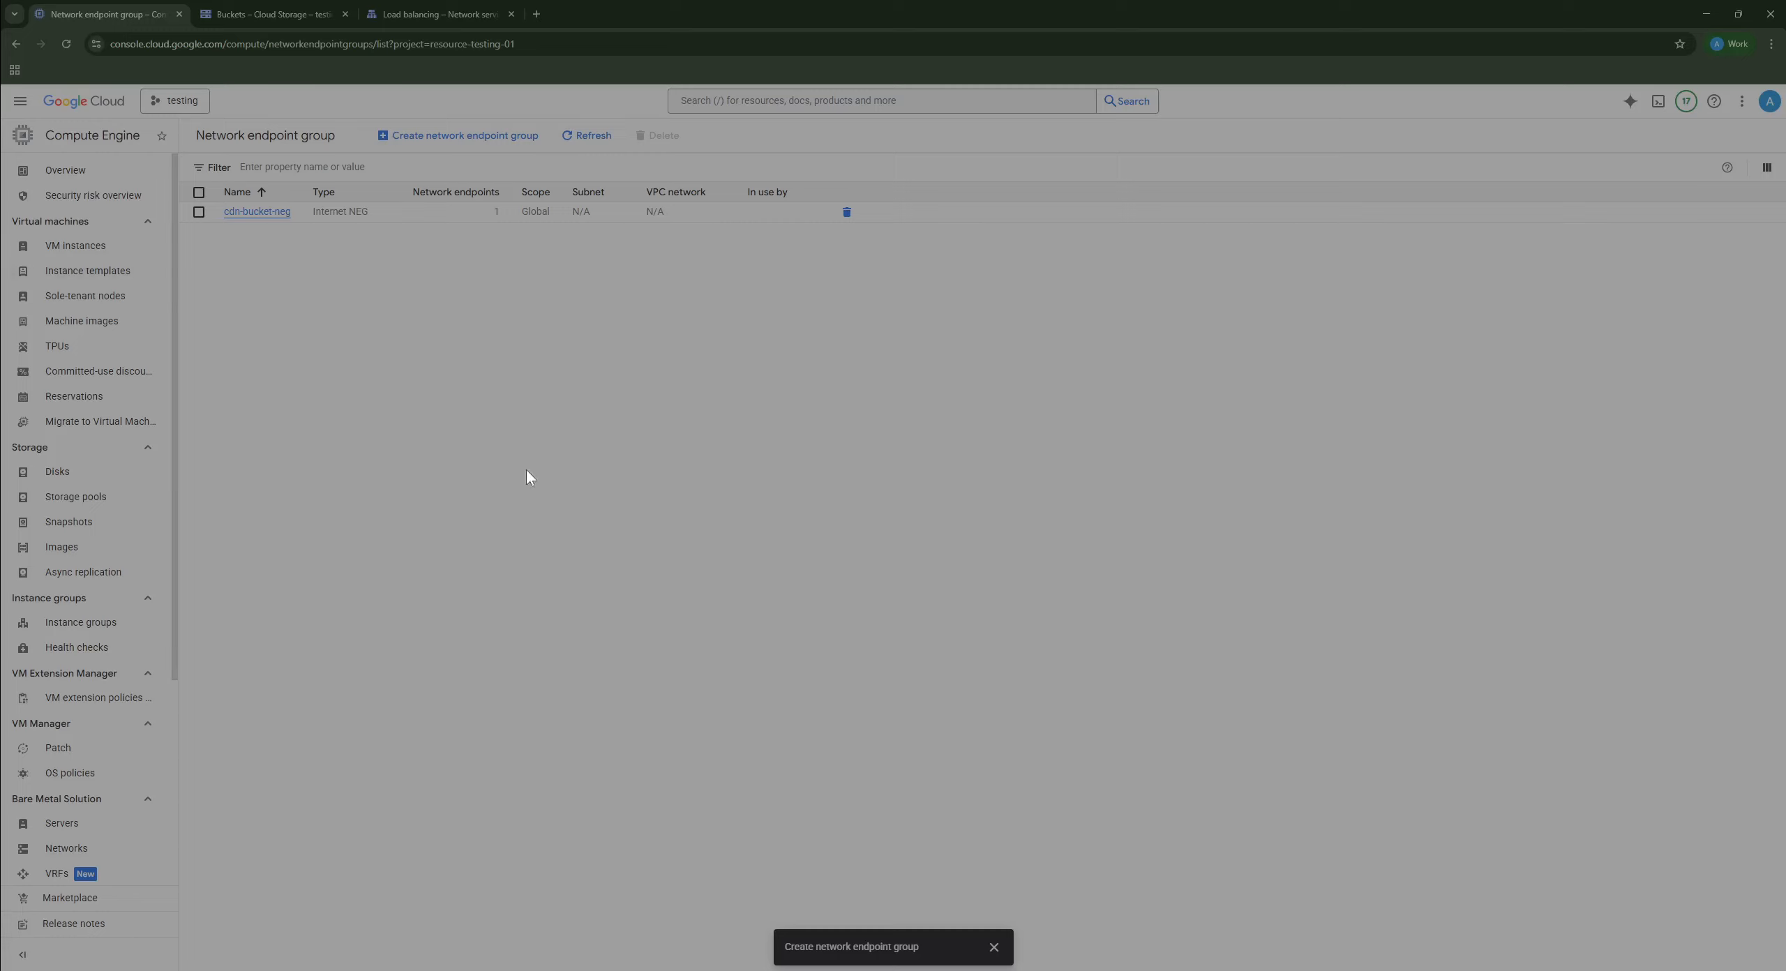
Step: Search the console for 'lb' and open the Load balancing page
left_click(794, 107)
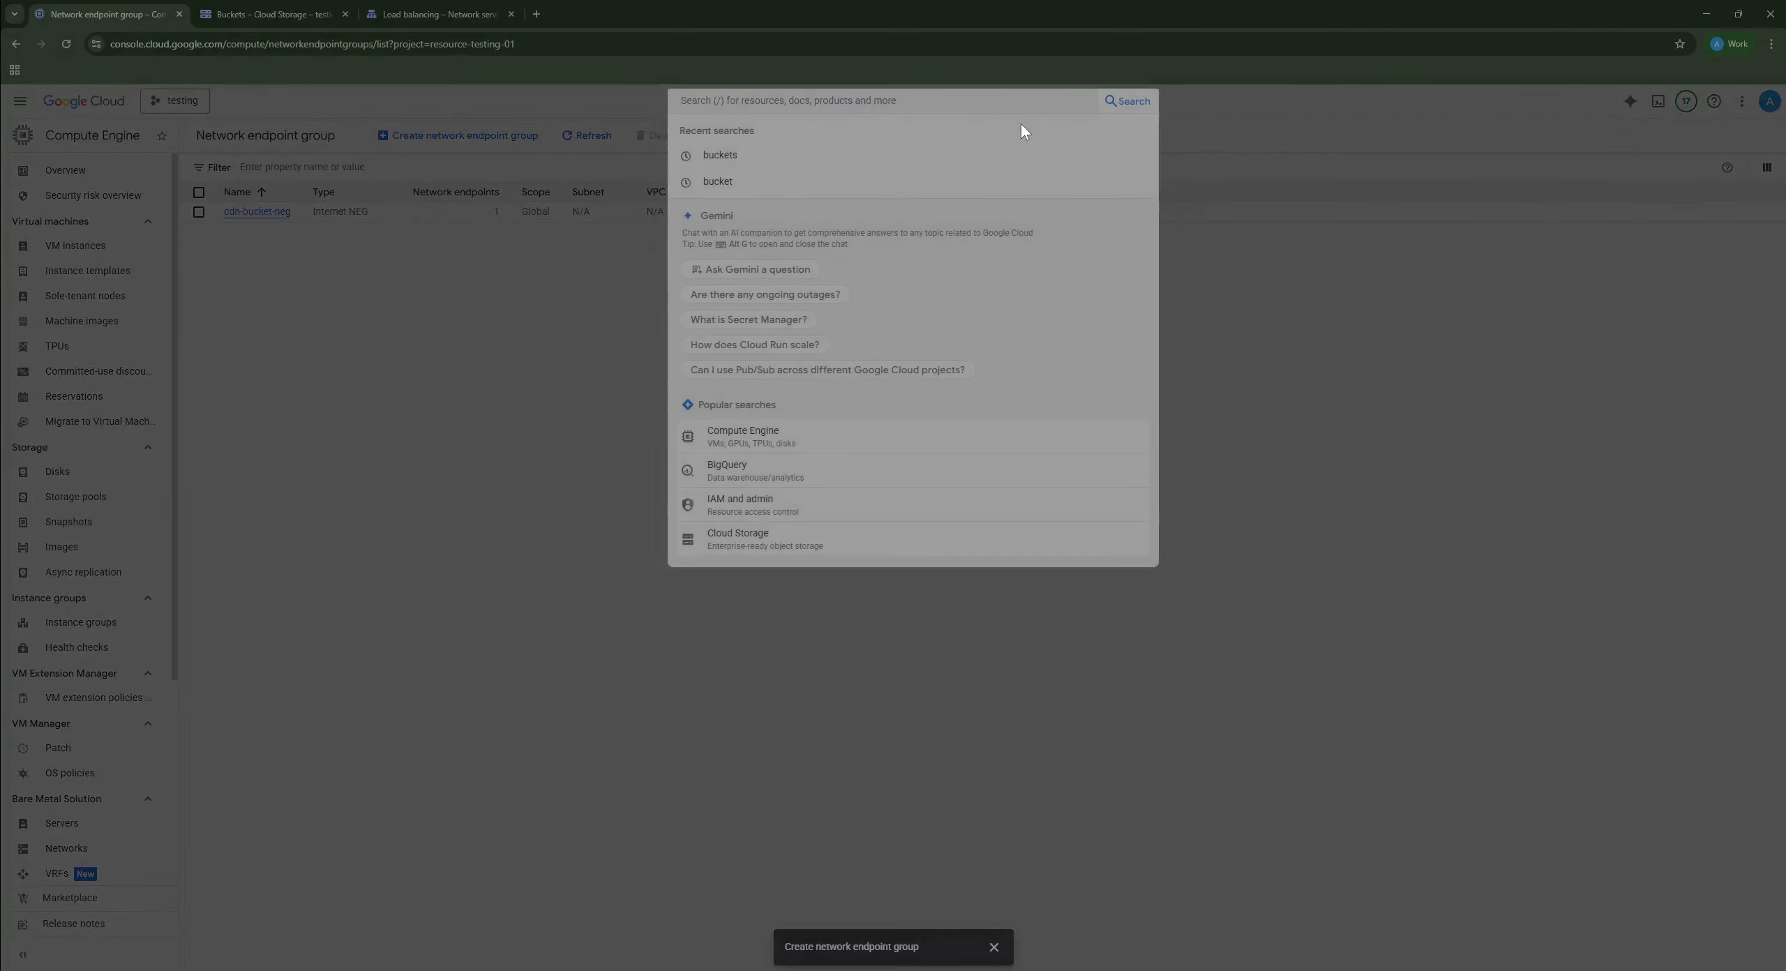
type("lbs")
key("BackSpace")
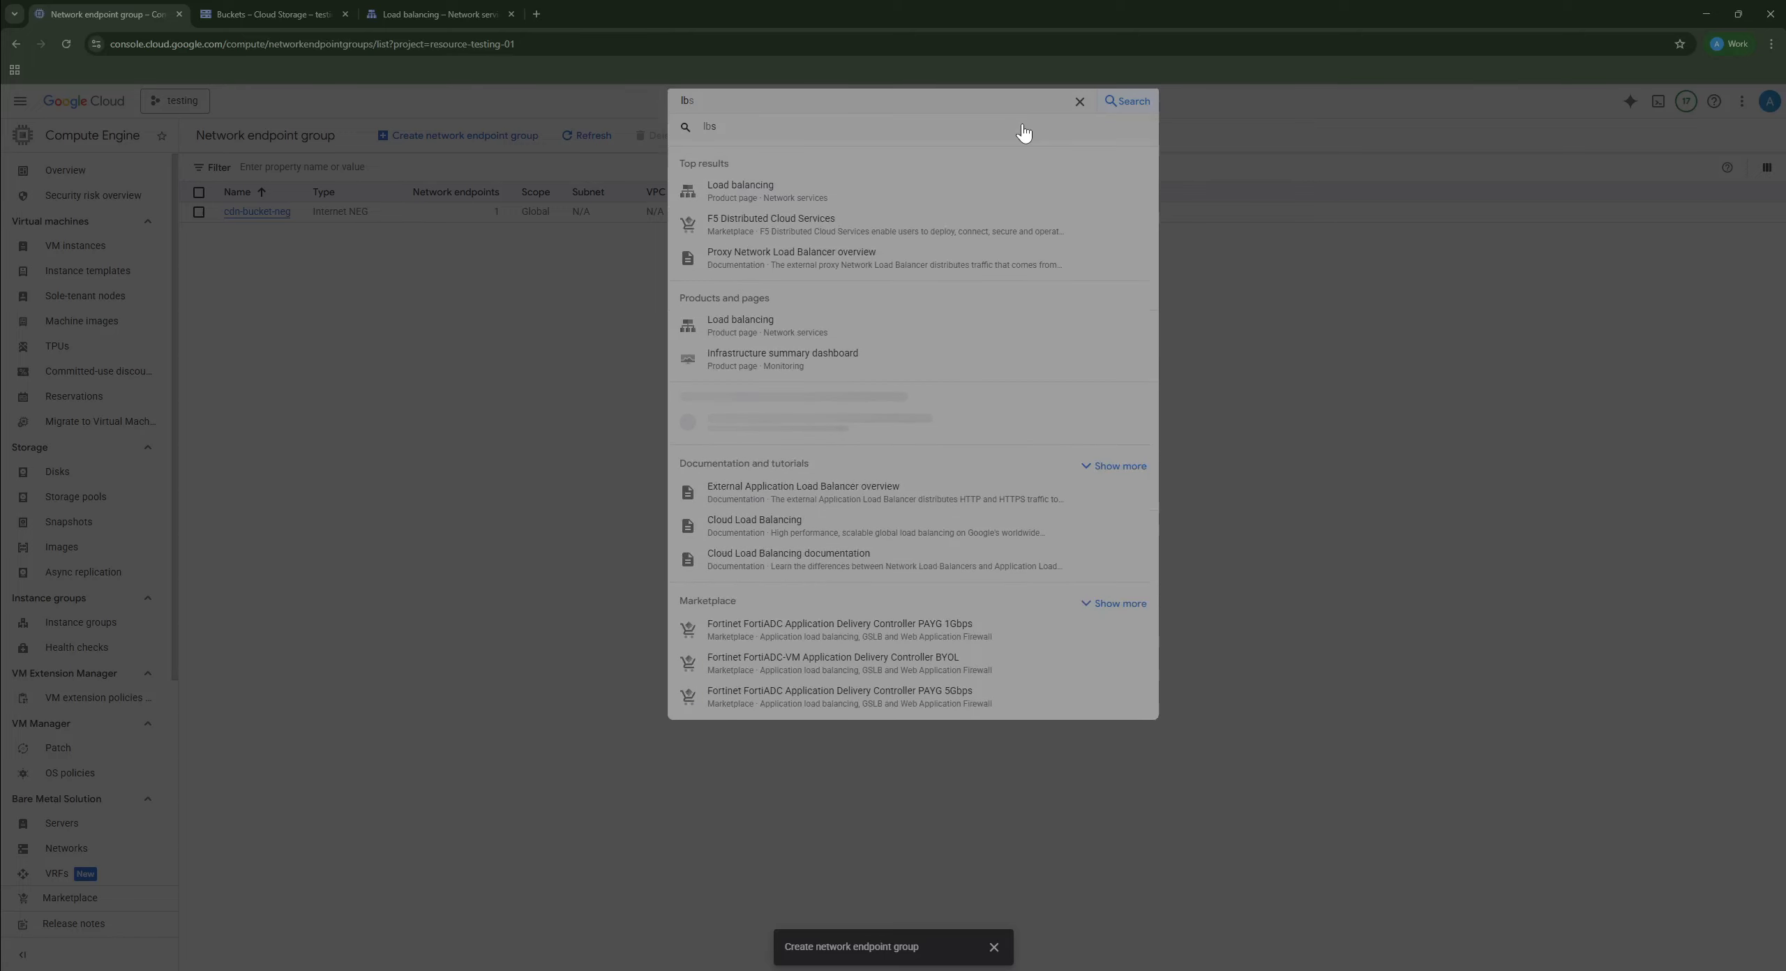
key("Return")
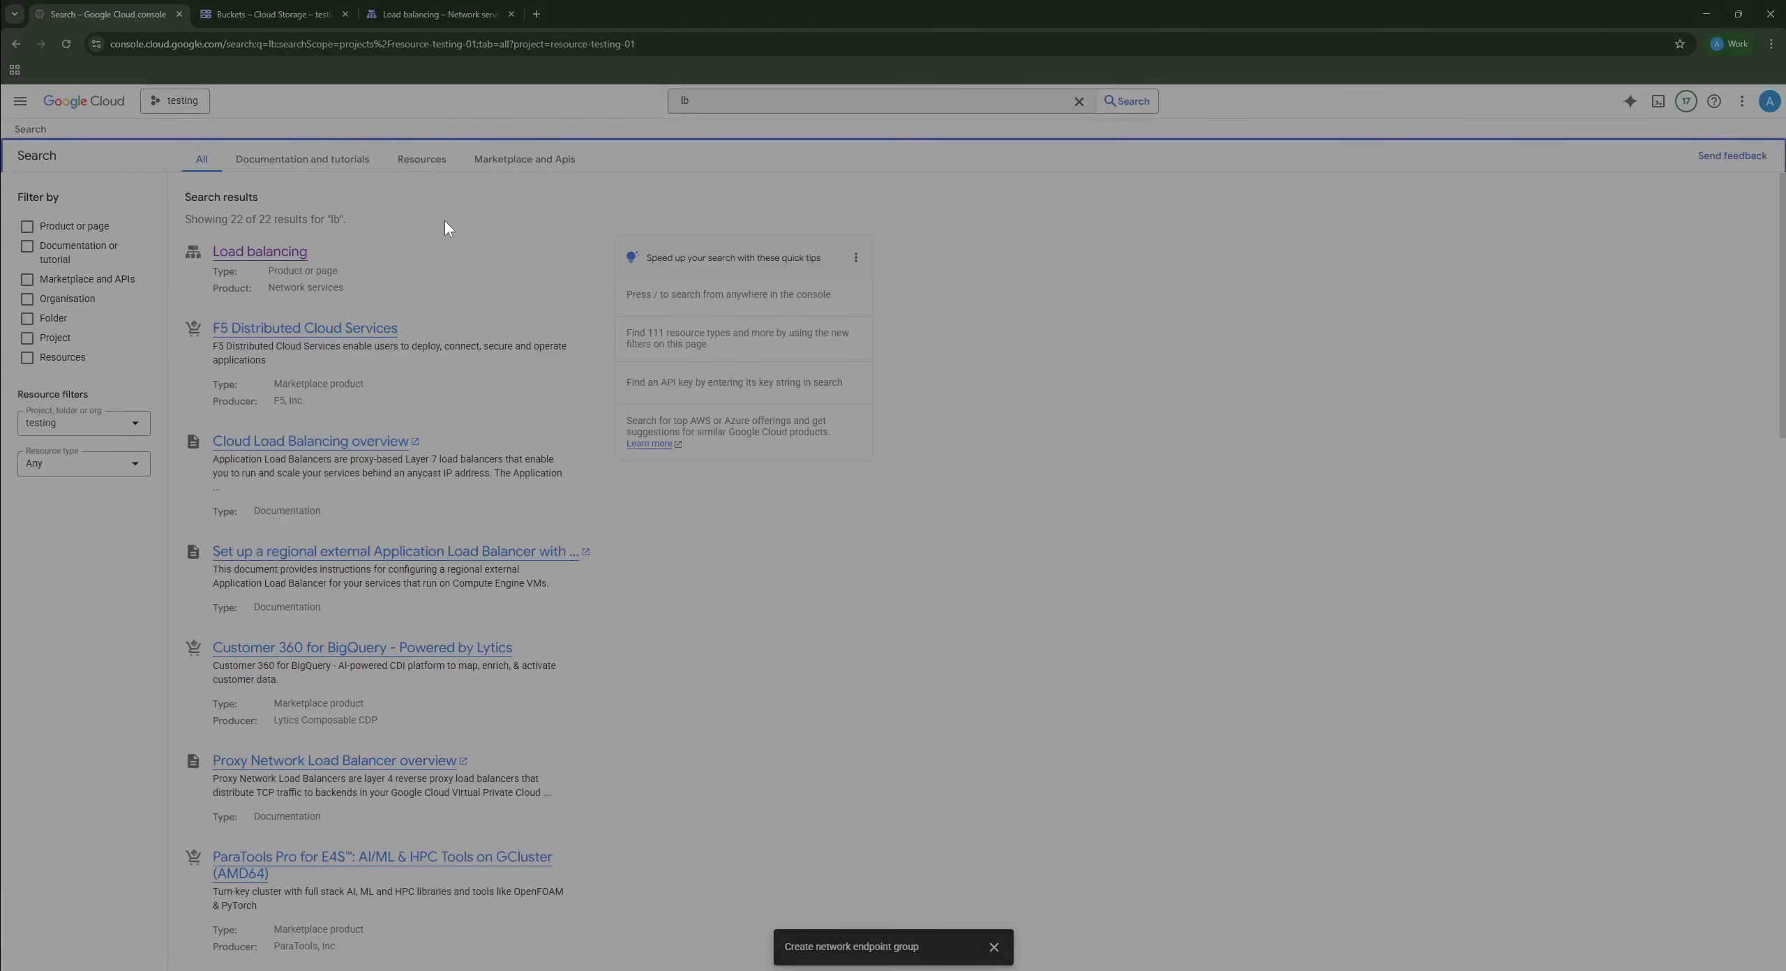
left_click(289, 257)
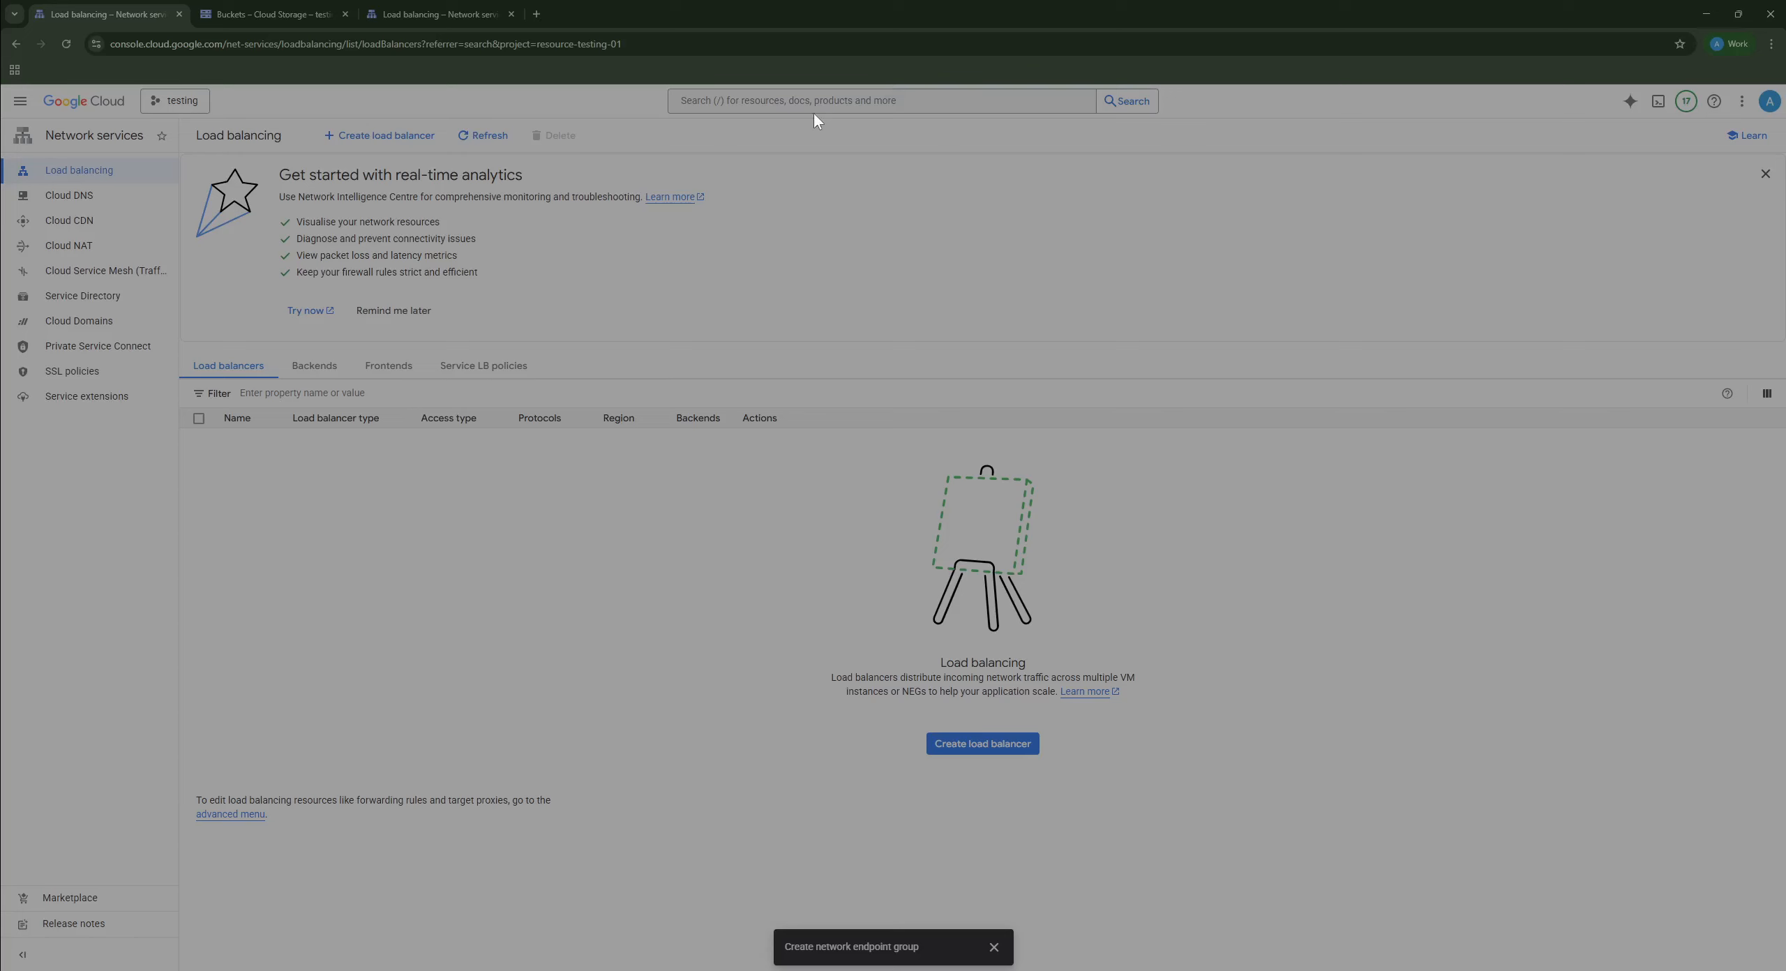
Step: Search for 'buck' and go to the Cloud Storage buckets list
left_click(836, 100)
type("buckets")
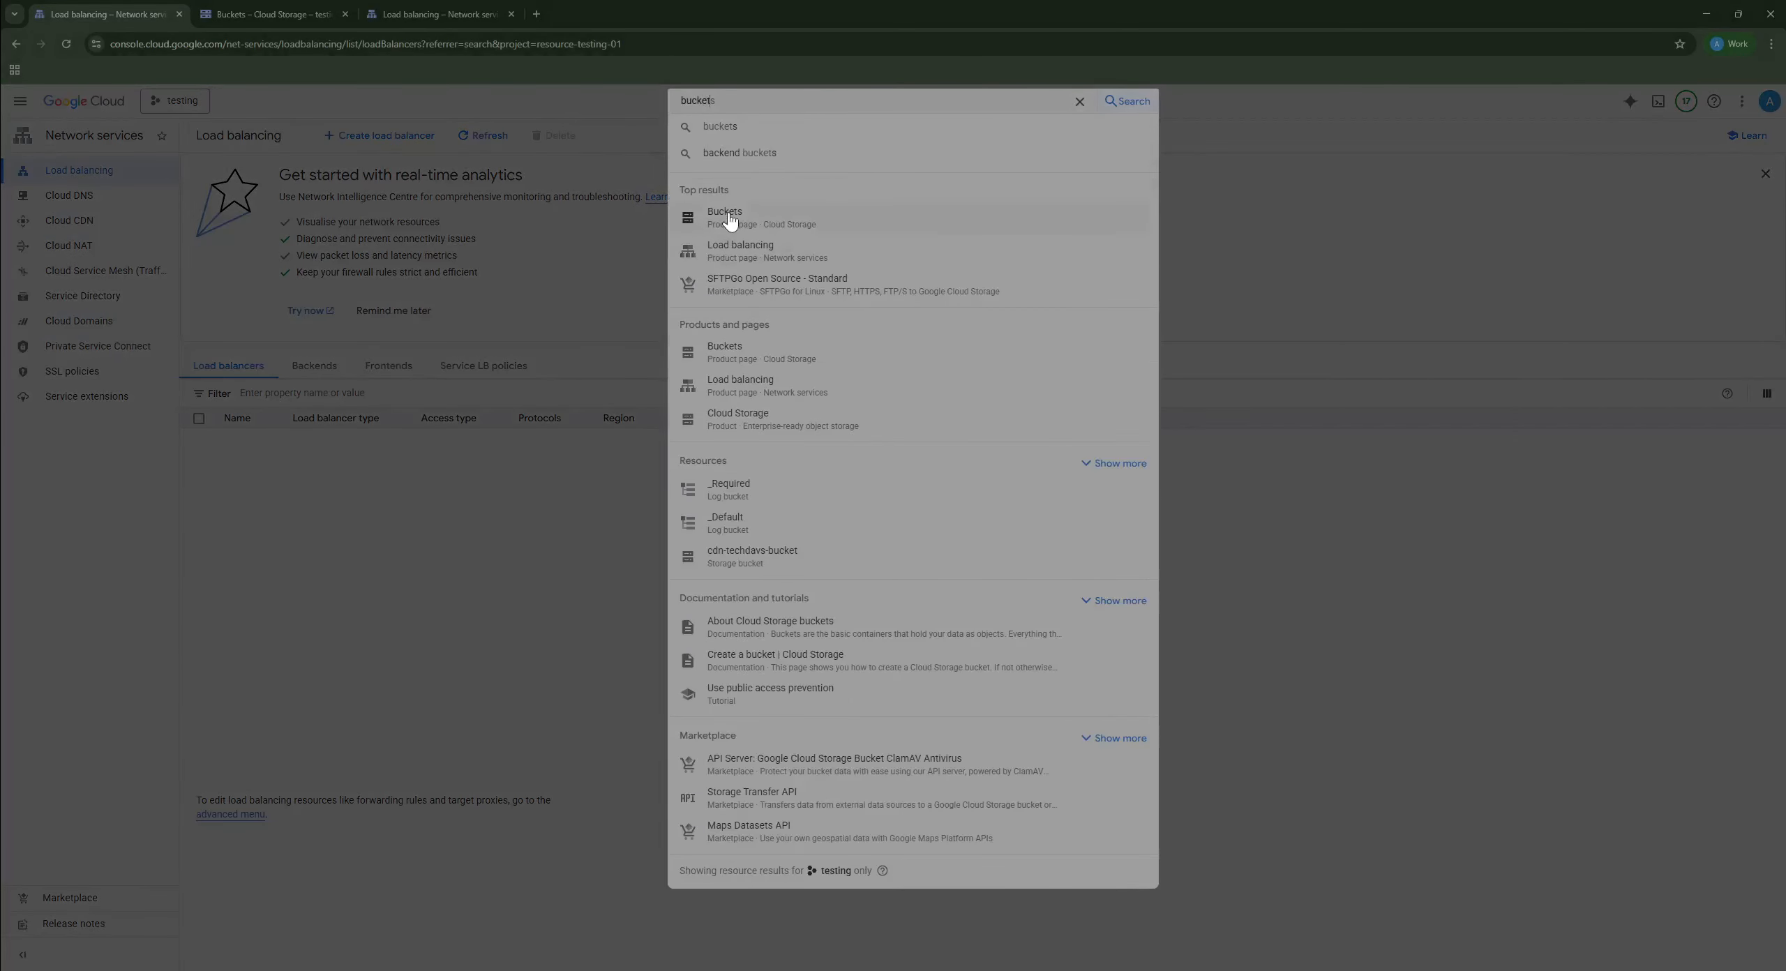
left_click(970, 221)
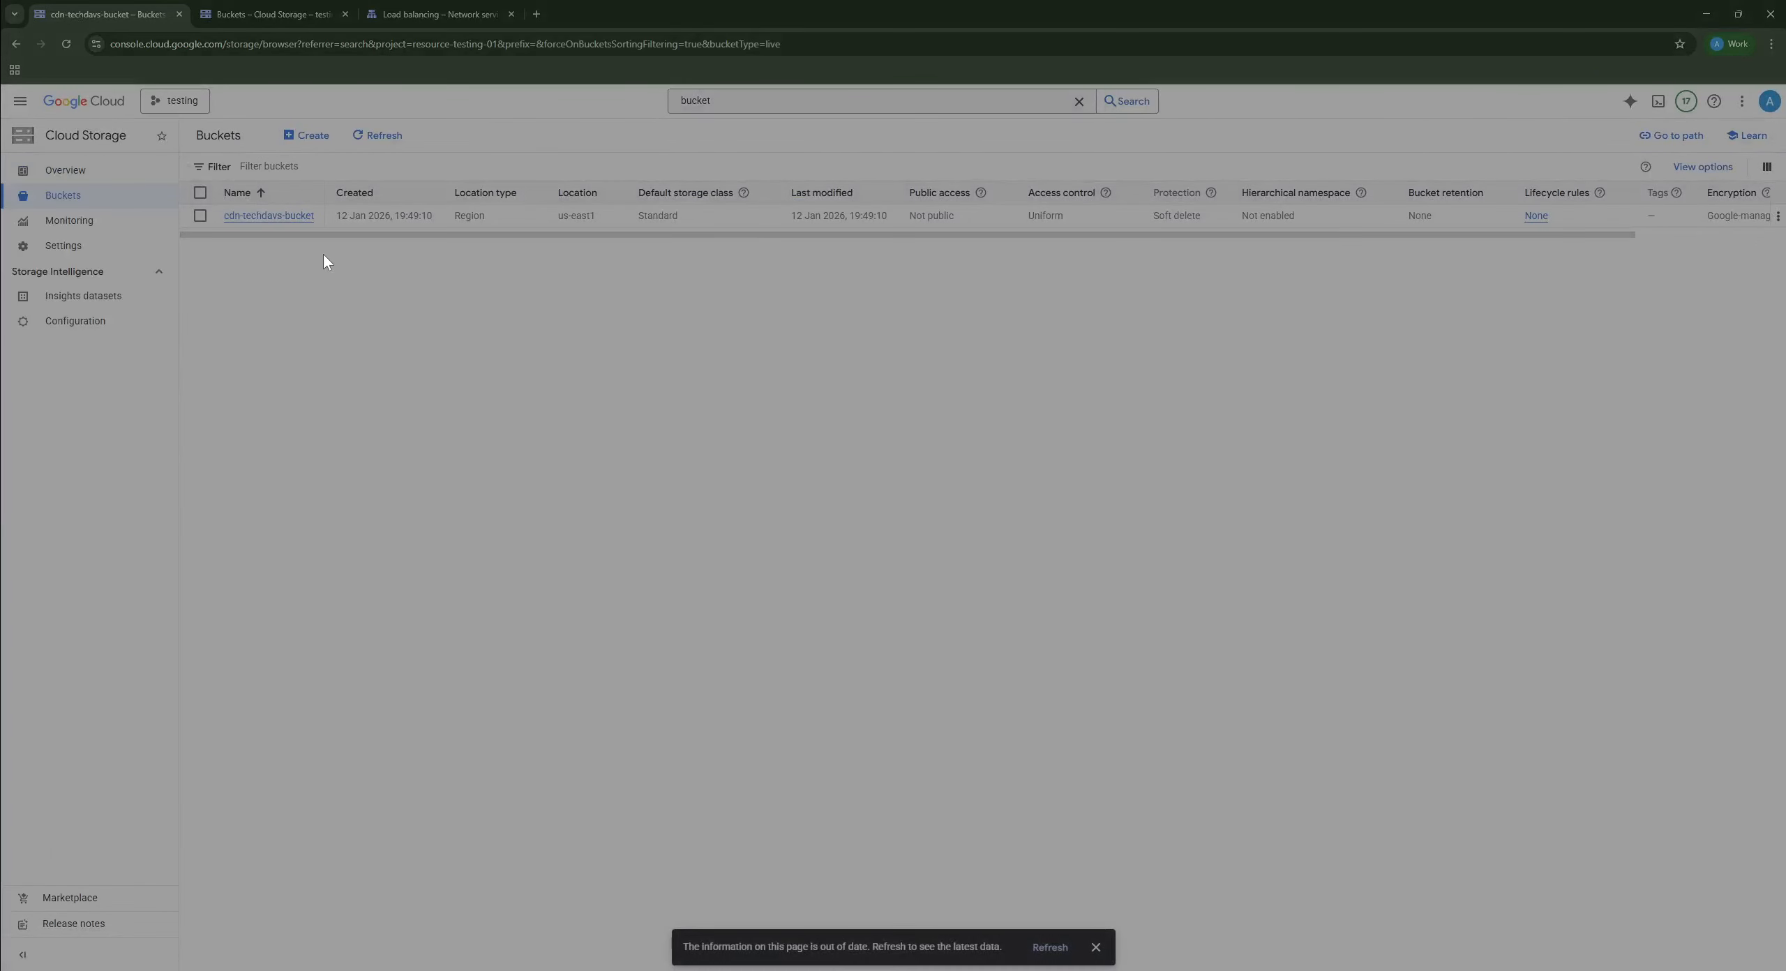
Step: View Cloud Storage Interoperability settings, with no HMAC keys yet, then open console home in a new tab
left_click(63, 244)
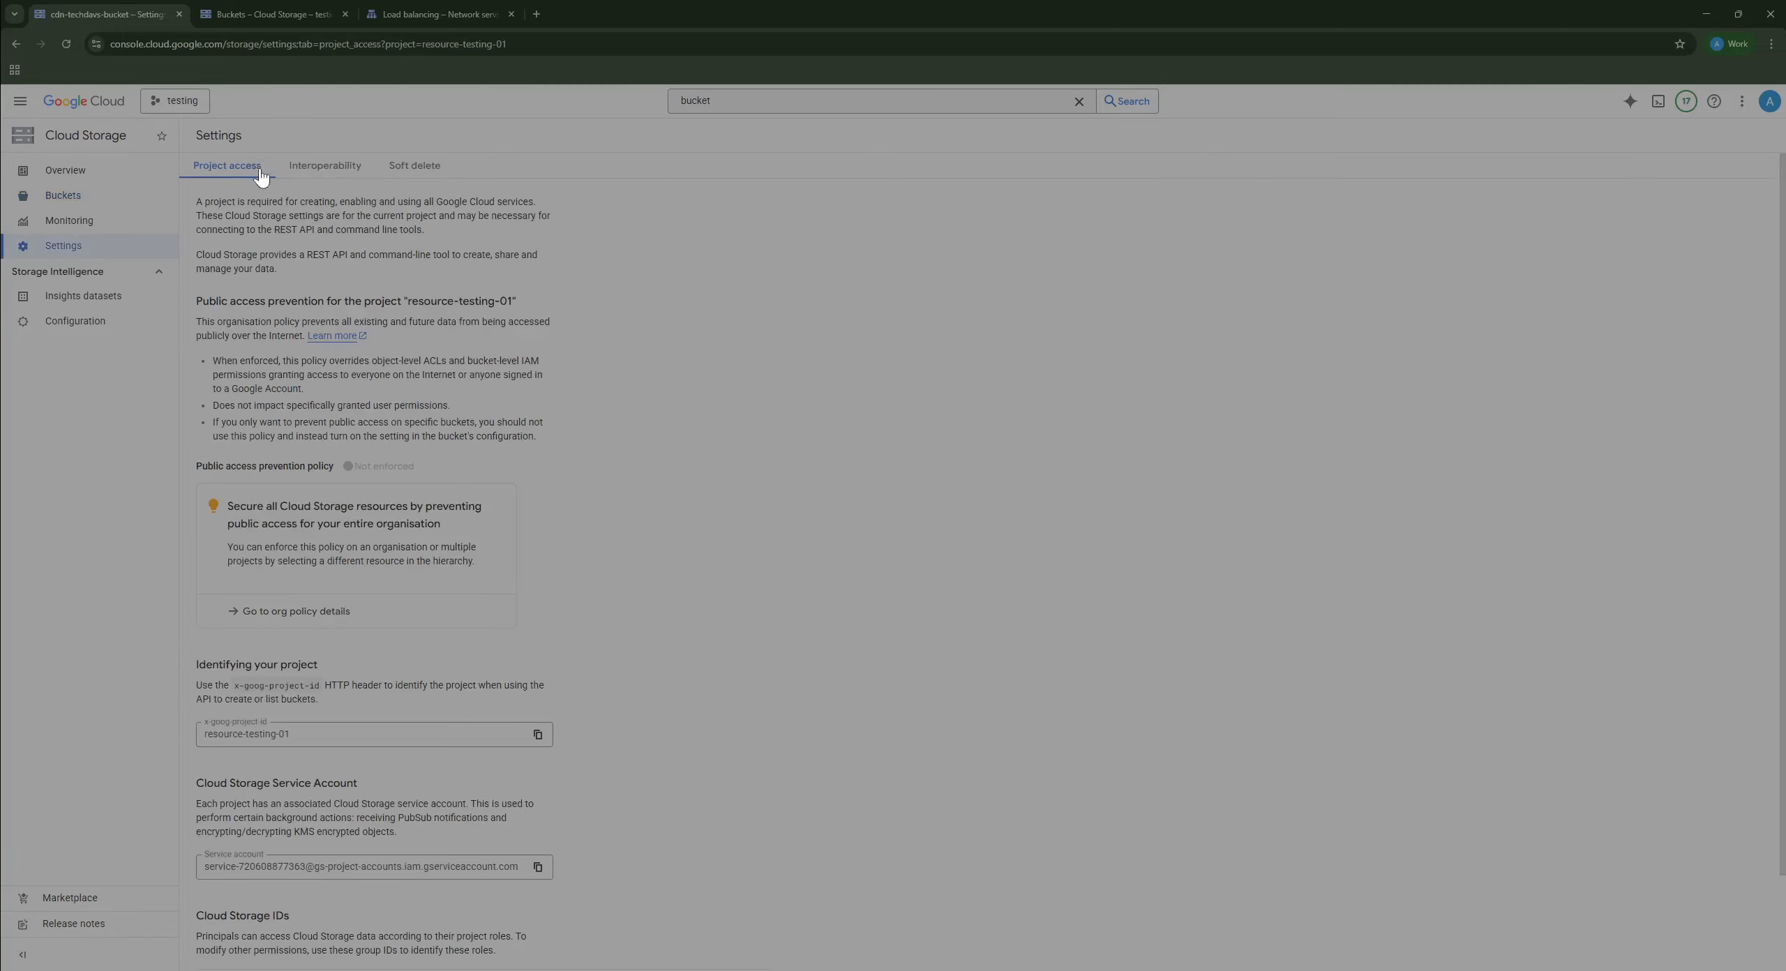
left_click(335, 167)
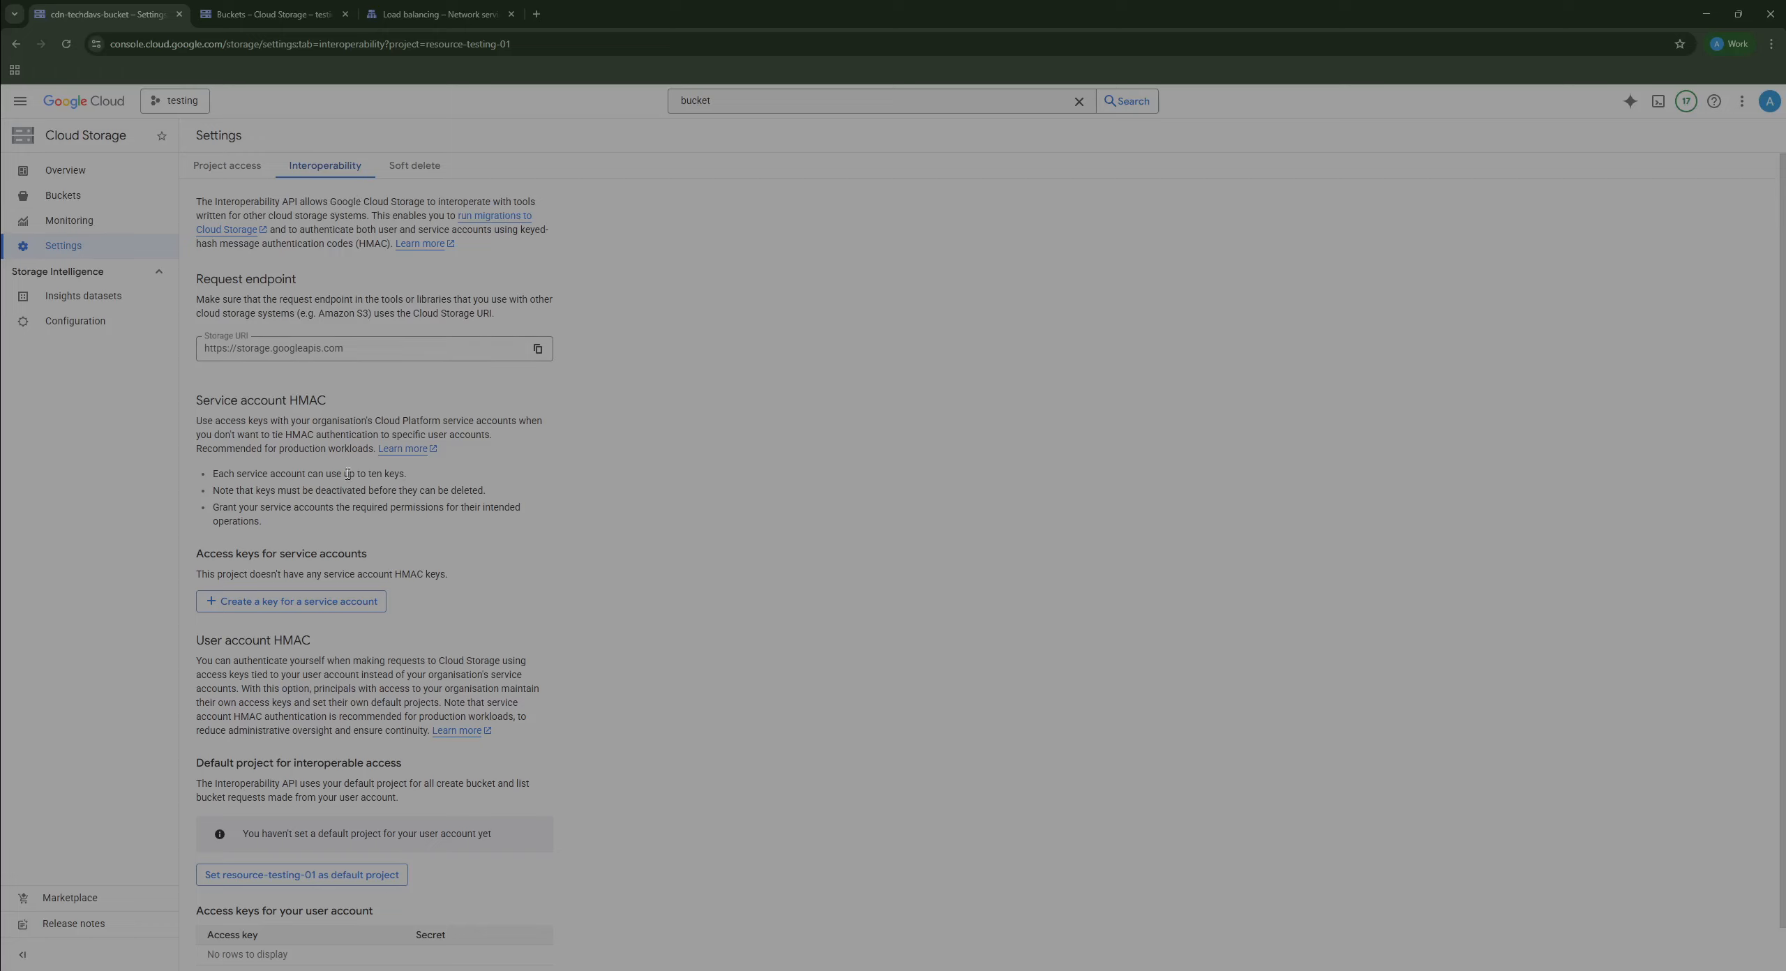
scroll(520, 633, "down", 1)
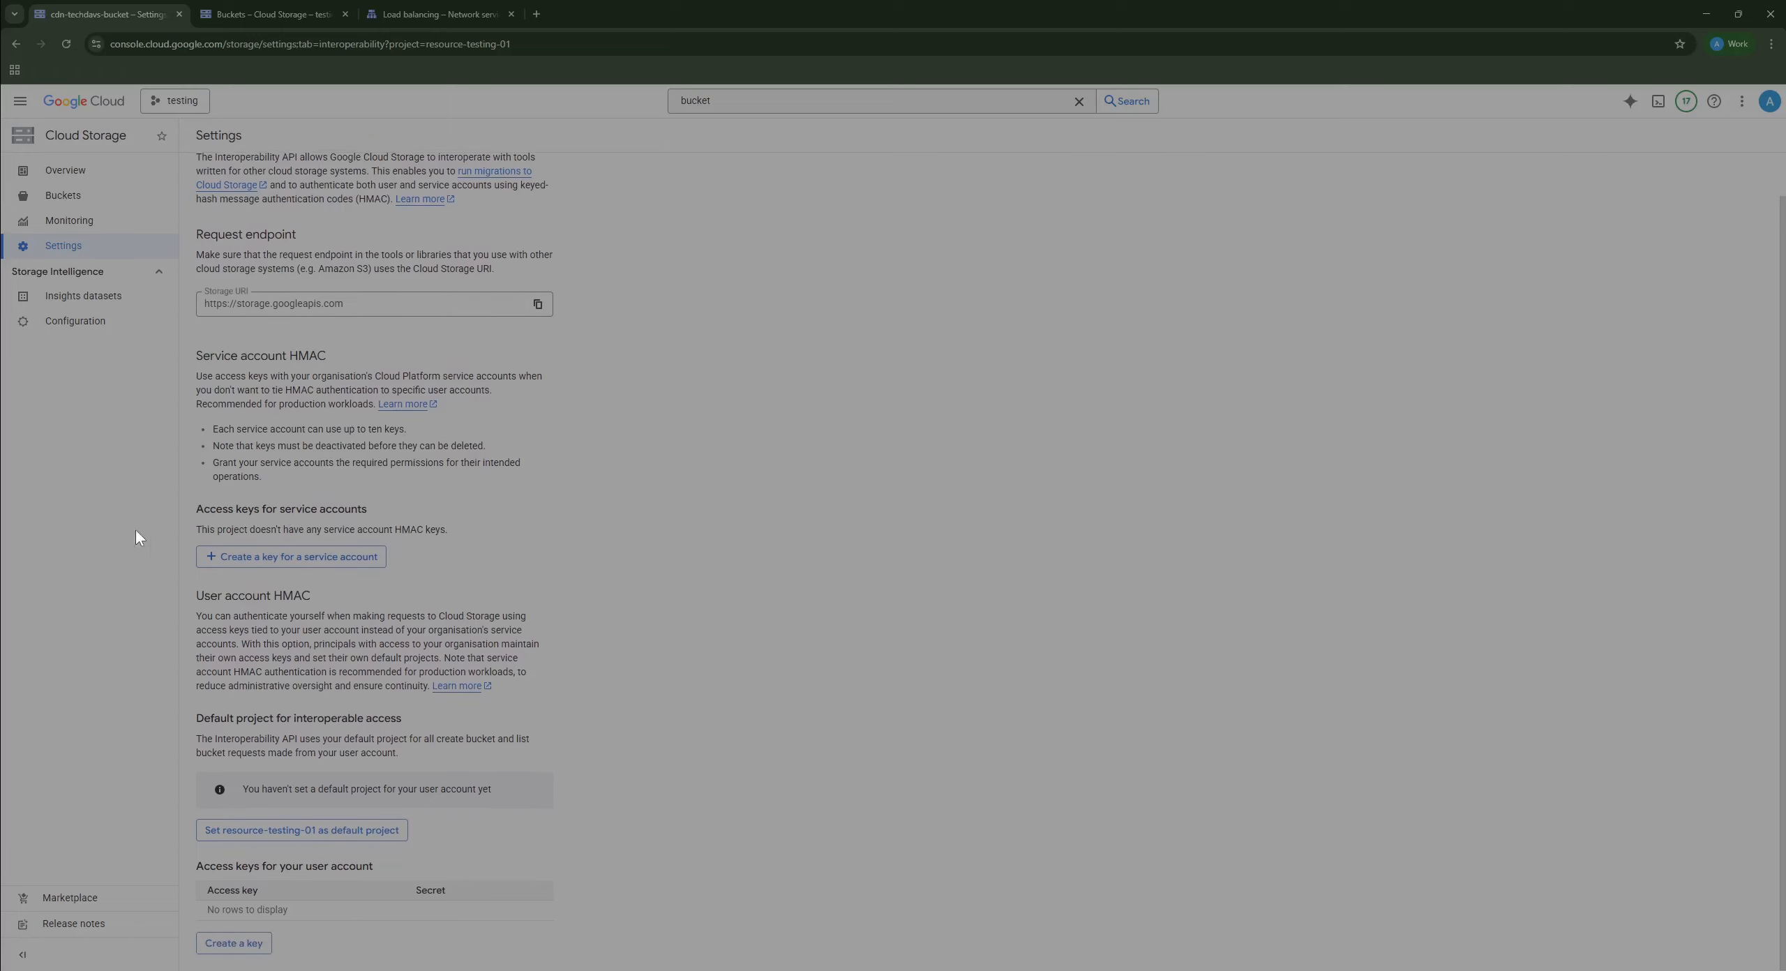
left_click_drag(137, 537, 499, 594)
left_click(567, 555)
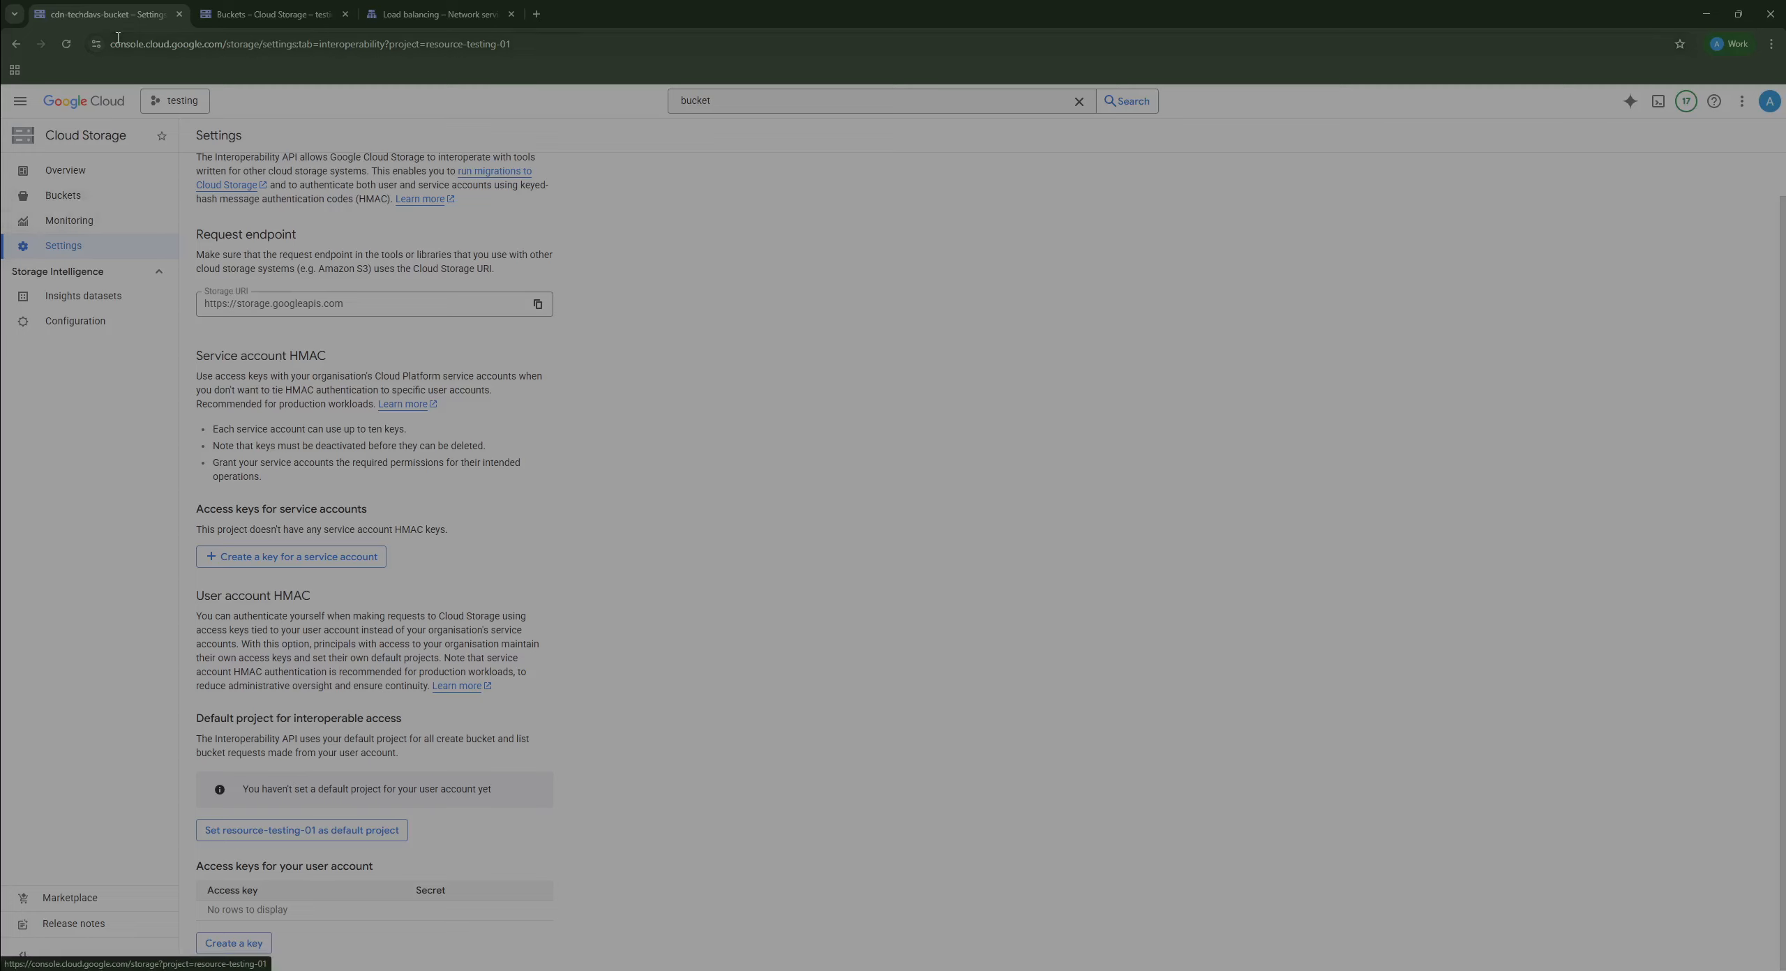
right_click(100, 106)
left_click(131, 116)
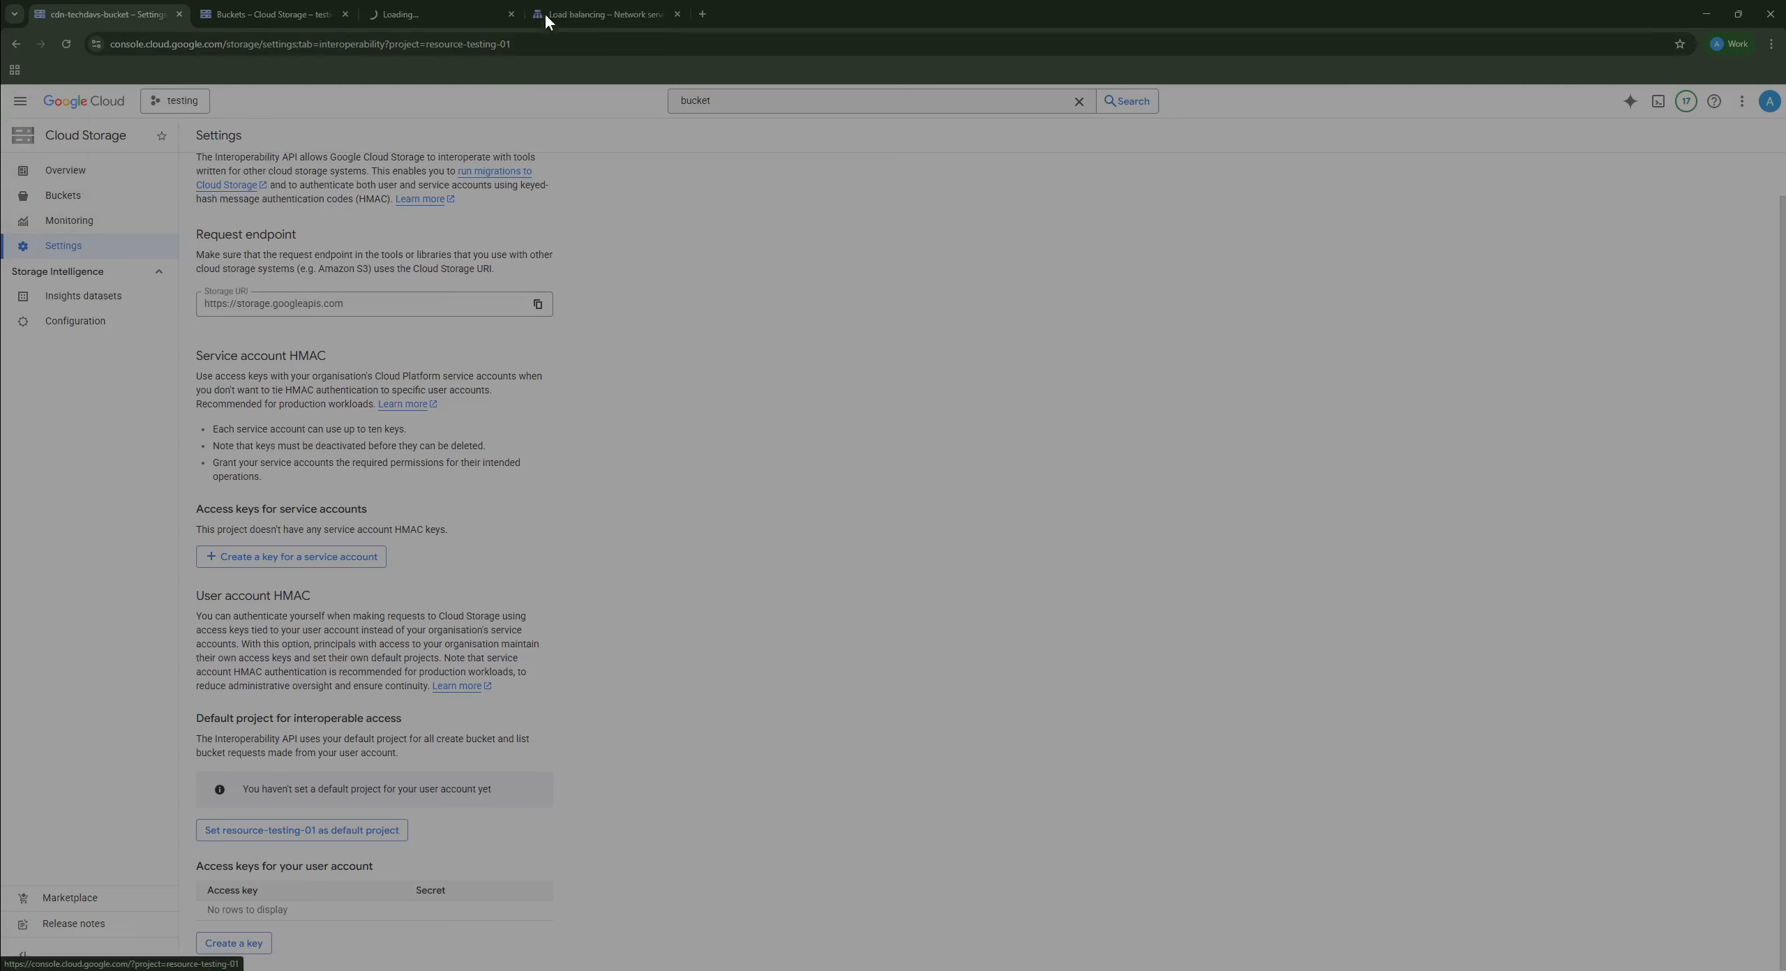
Step: In the new console tab, open the testing project's Organisation policies page under IAM and admin
left_click(447, 16)
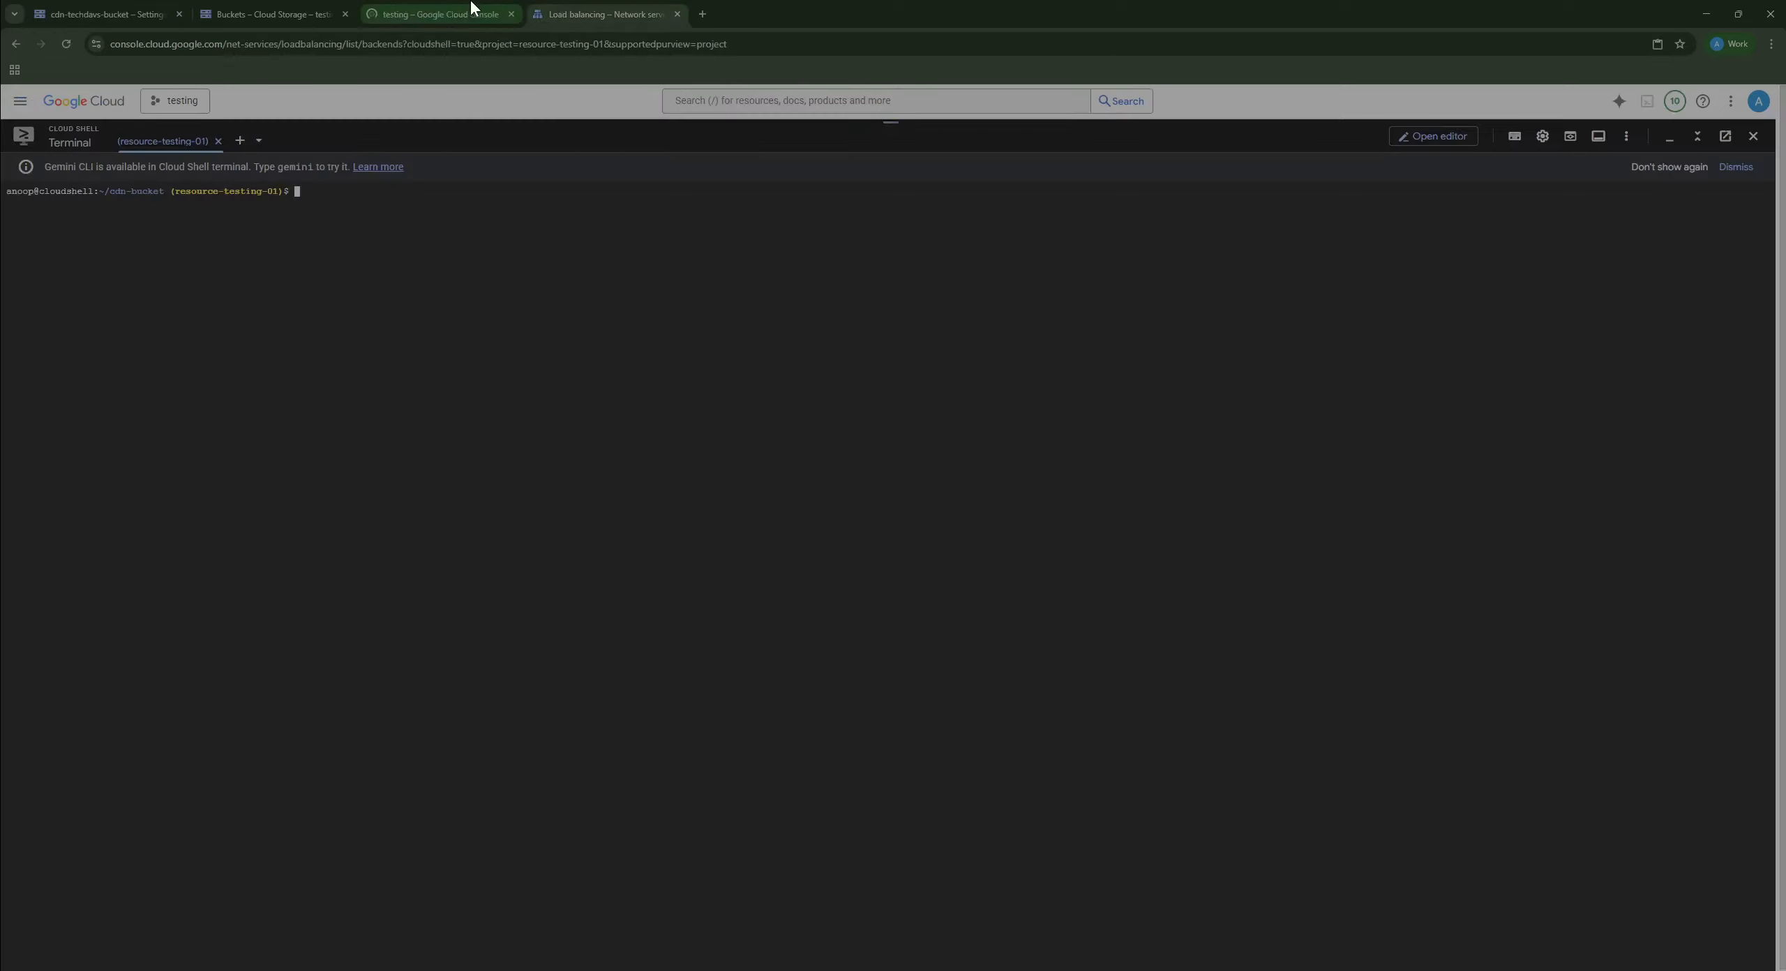
left_click(265, 13)
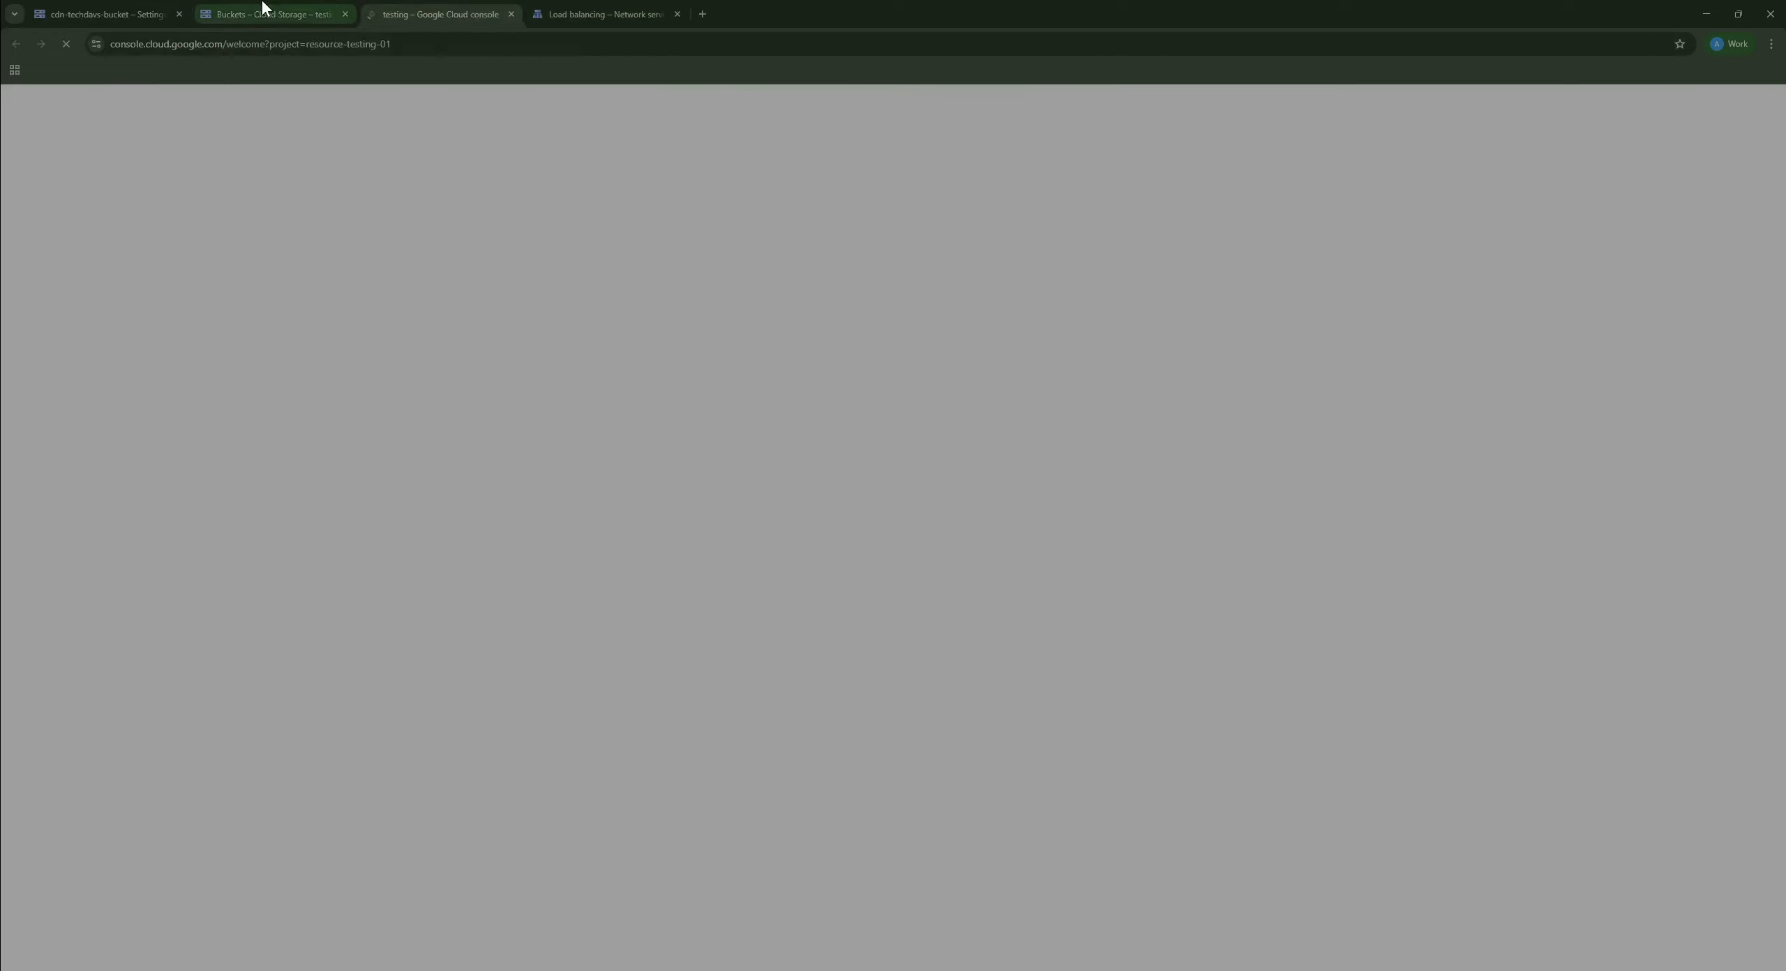
left_click(414, 10)
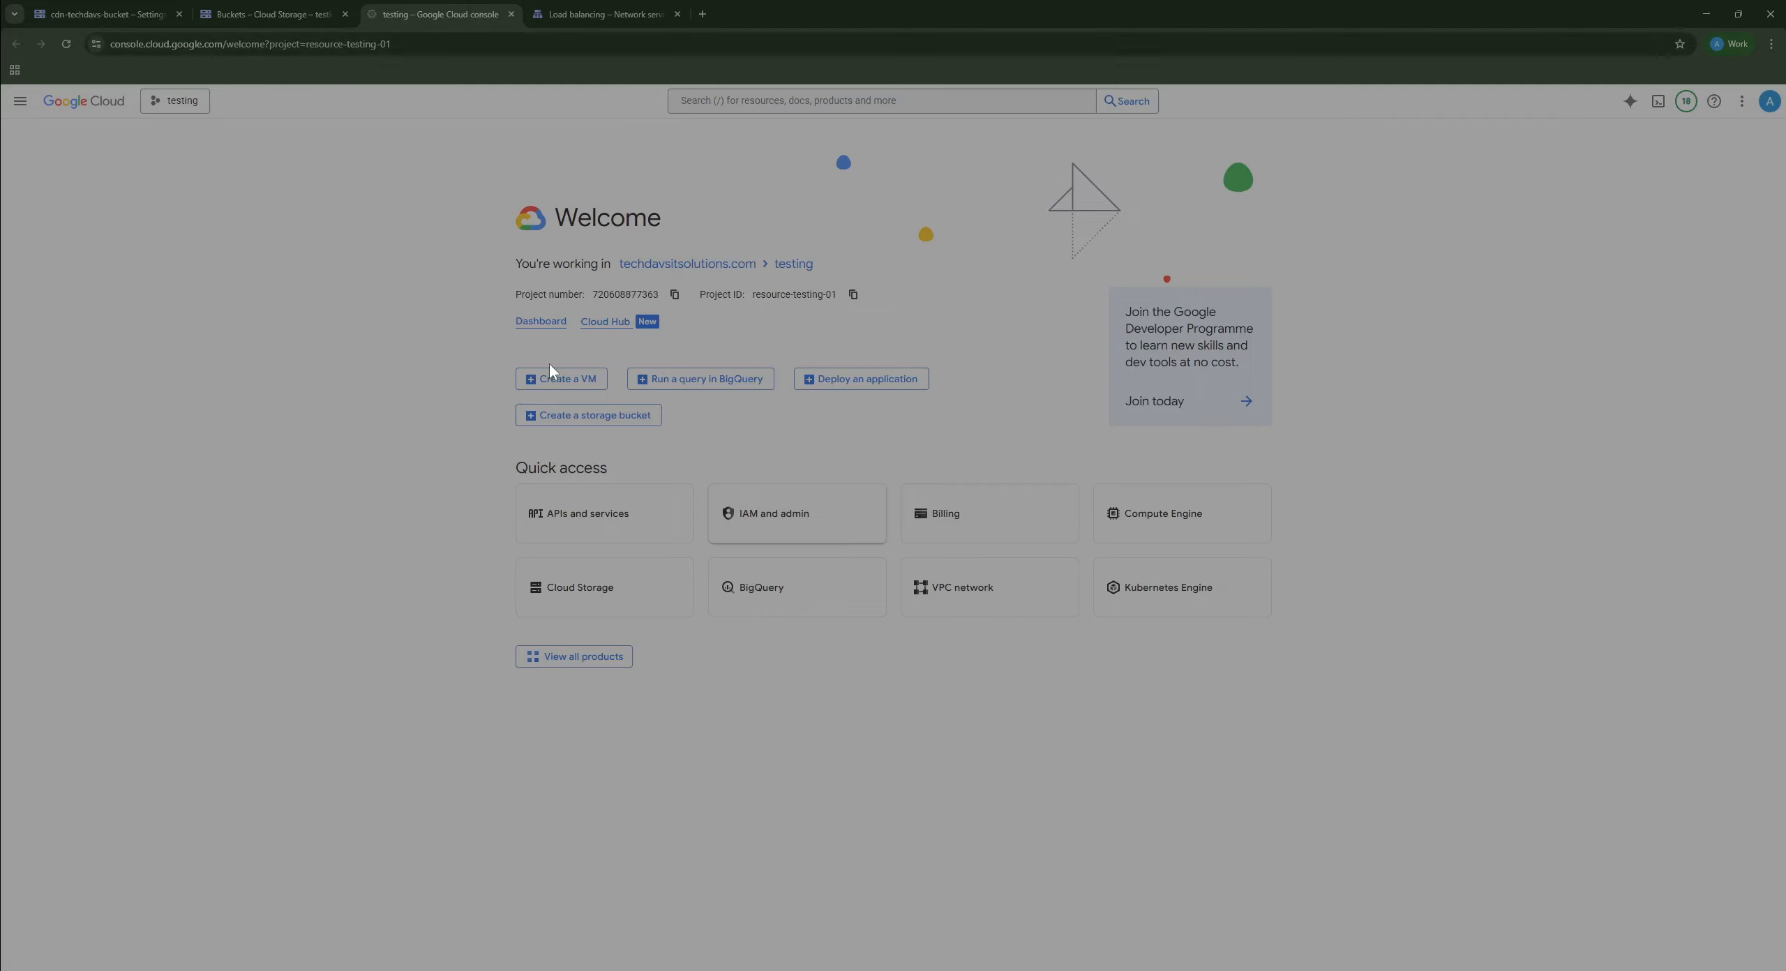
left_click(797, 514)
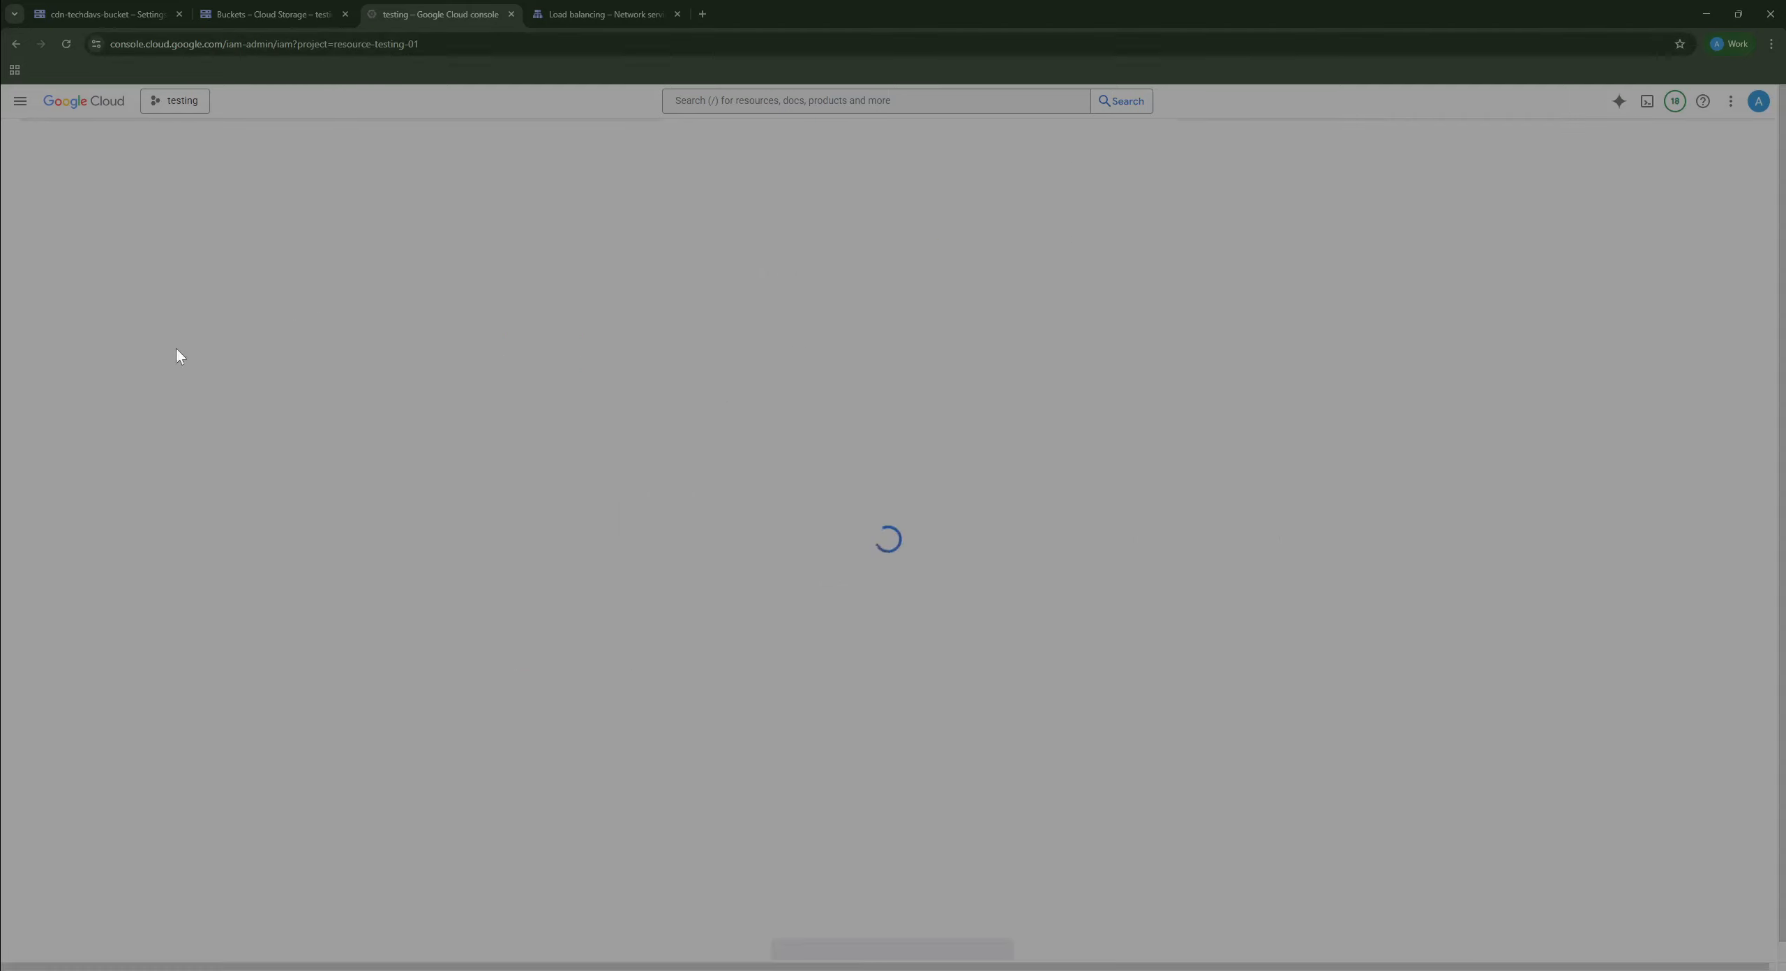
left_click(19, 101)
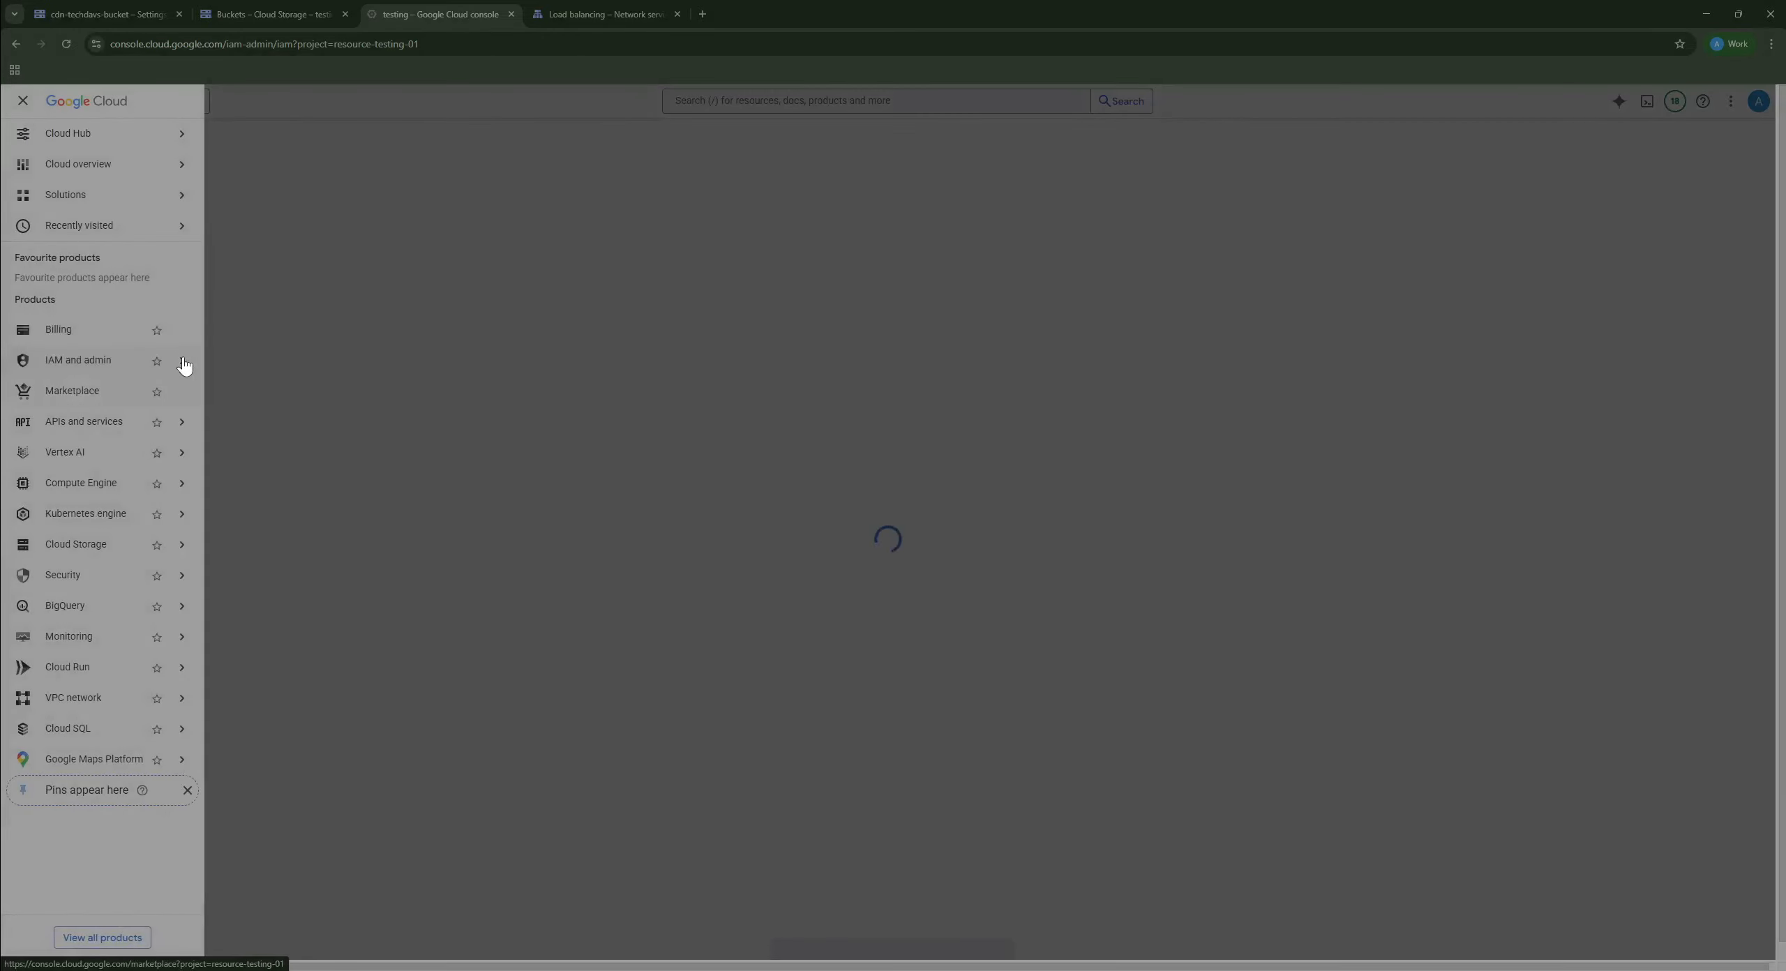
mouse_move(183, 363)
left_click(283, 525)
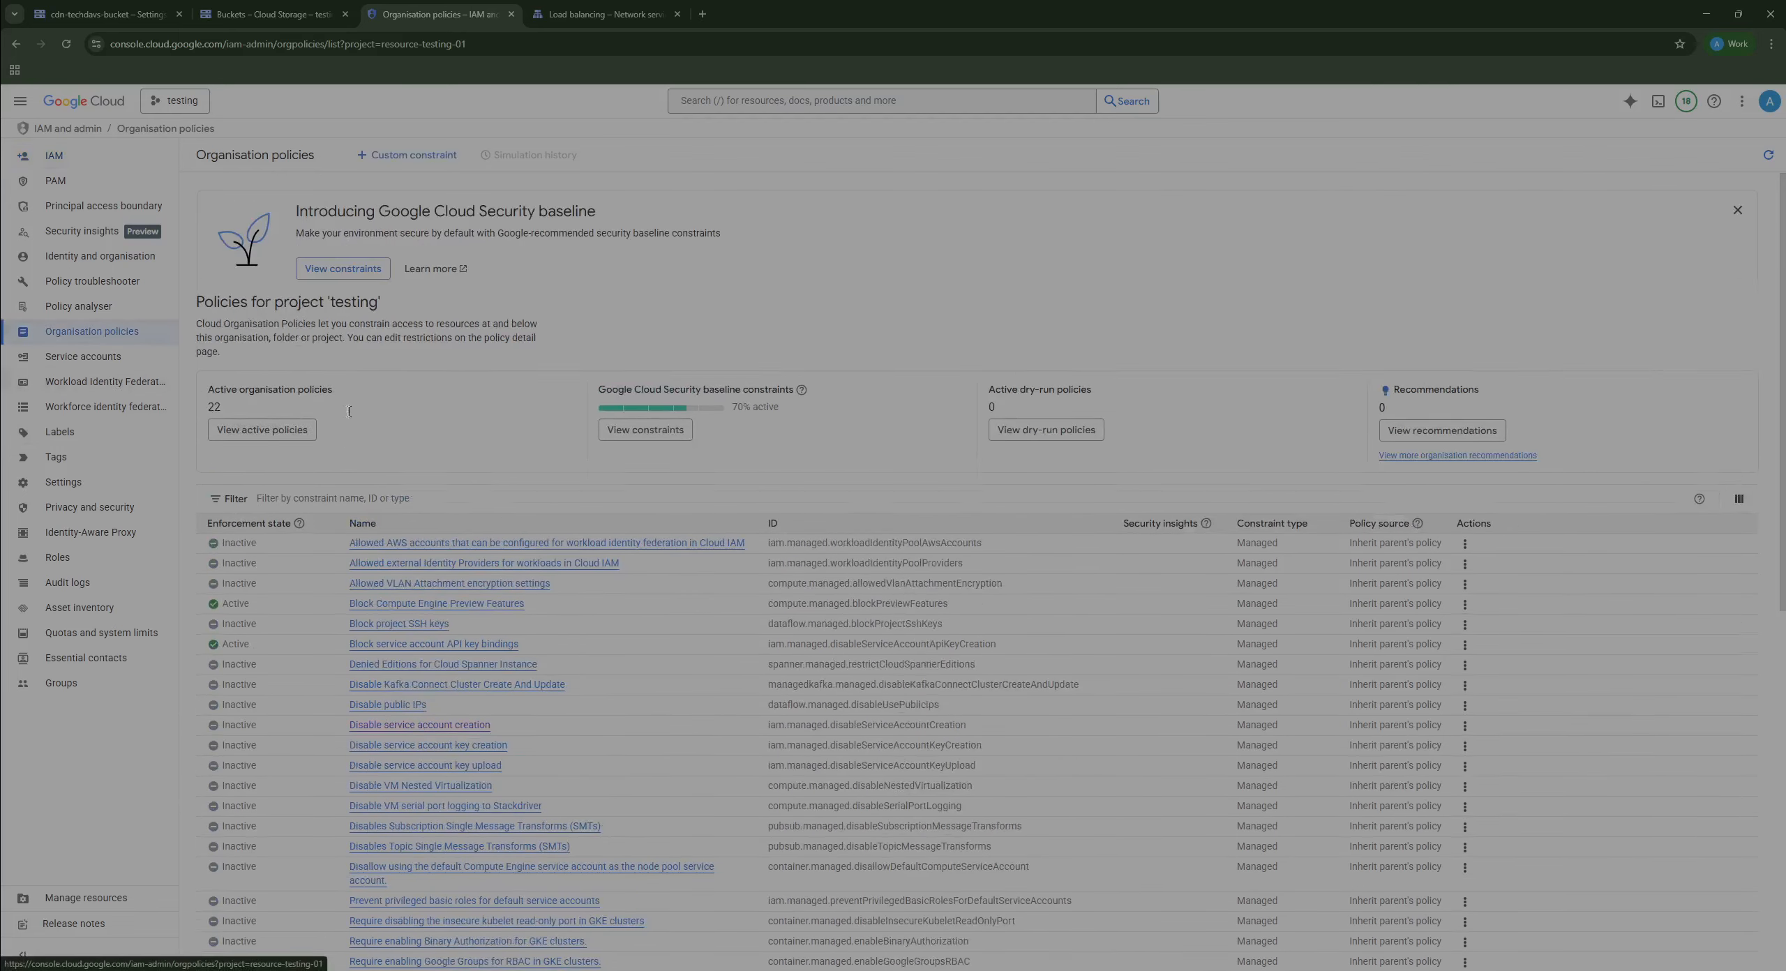
Step: Filter the policies for iam.disableServiceAccountCreation and open the Disable service account creation policy
left_click(480, 518)
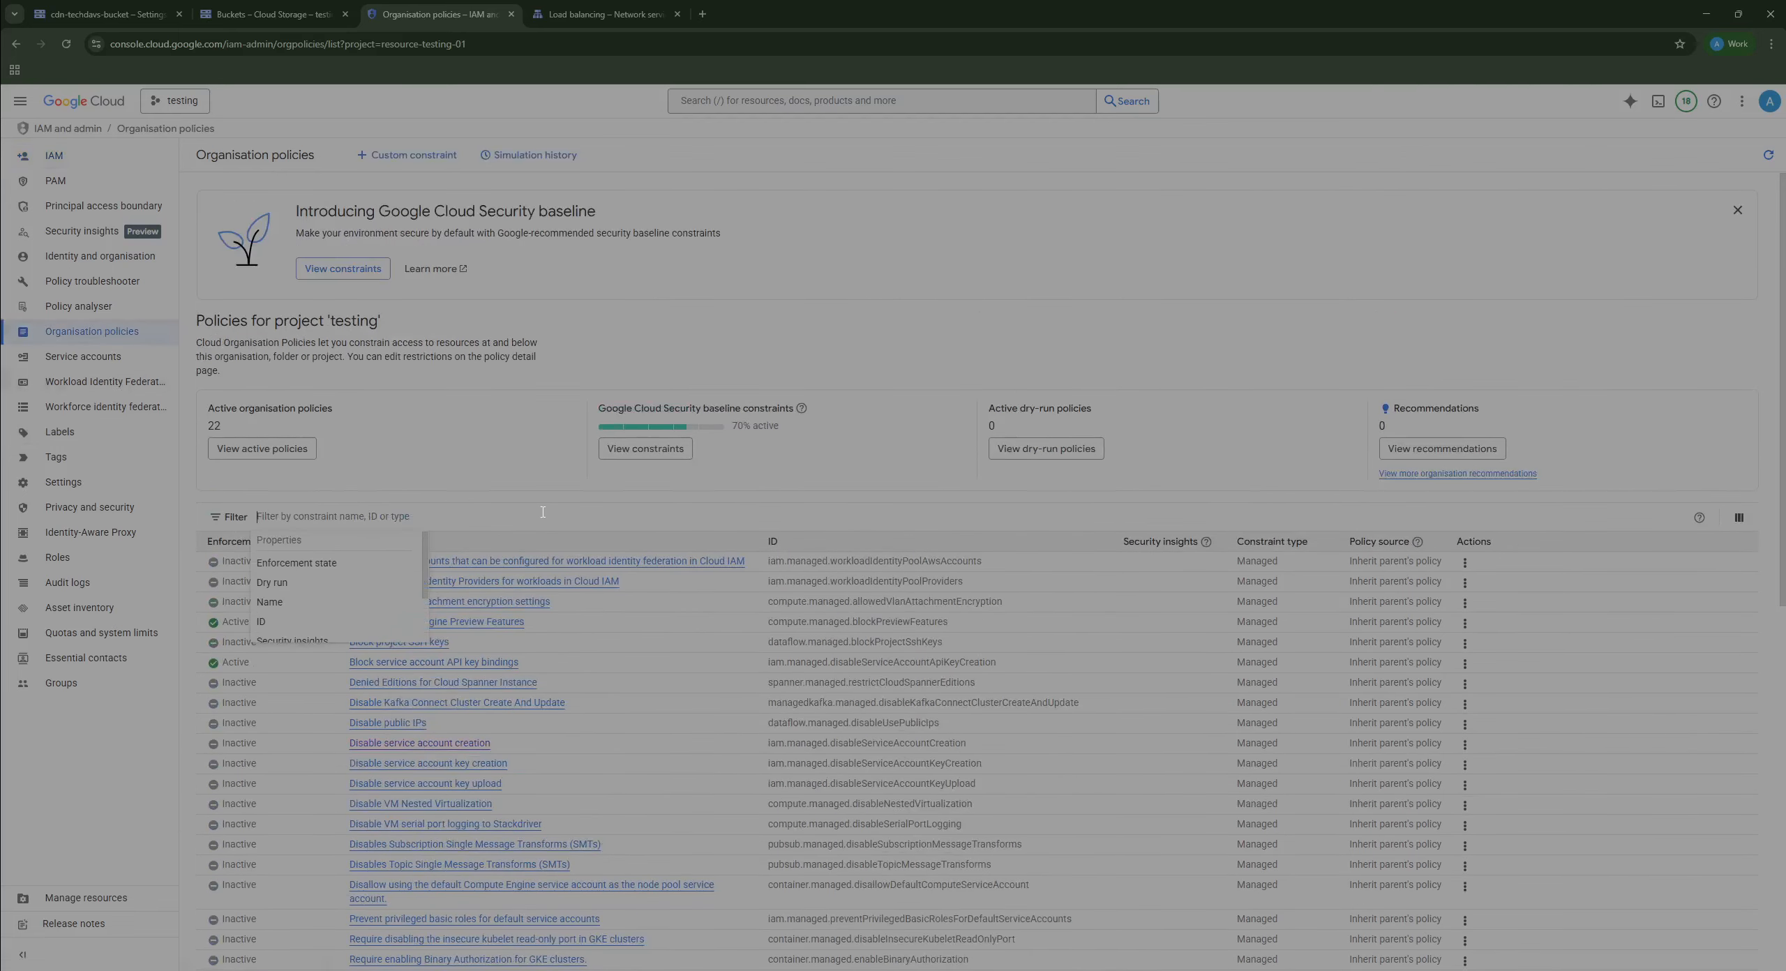
type("iam")
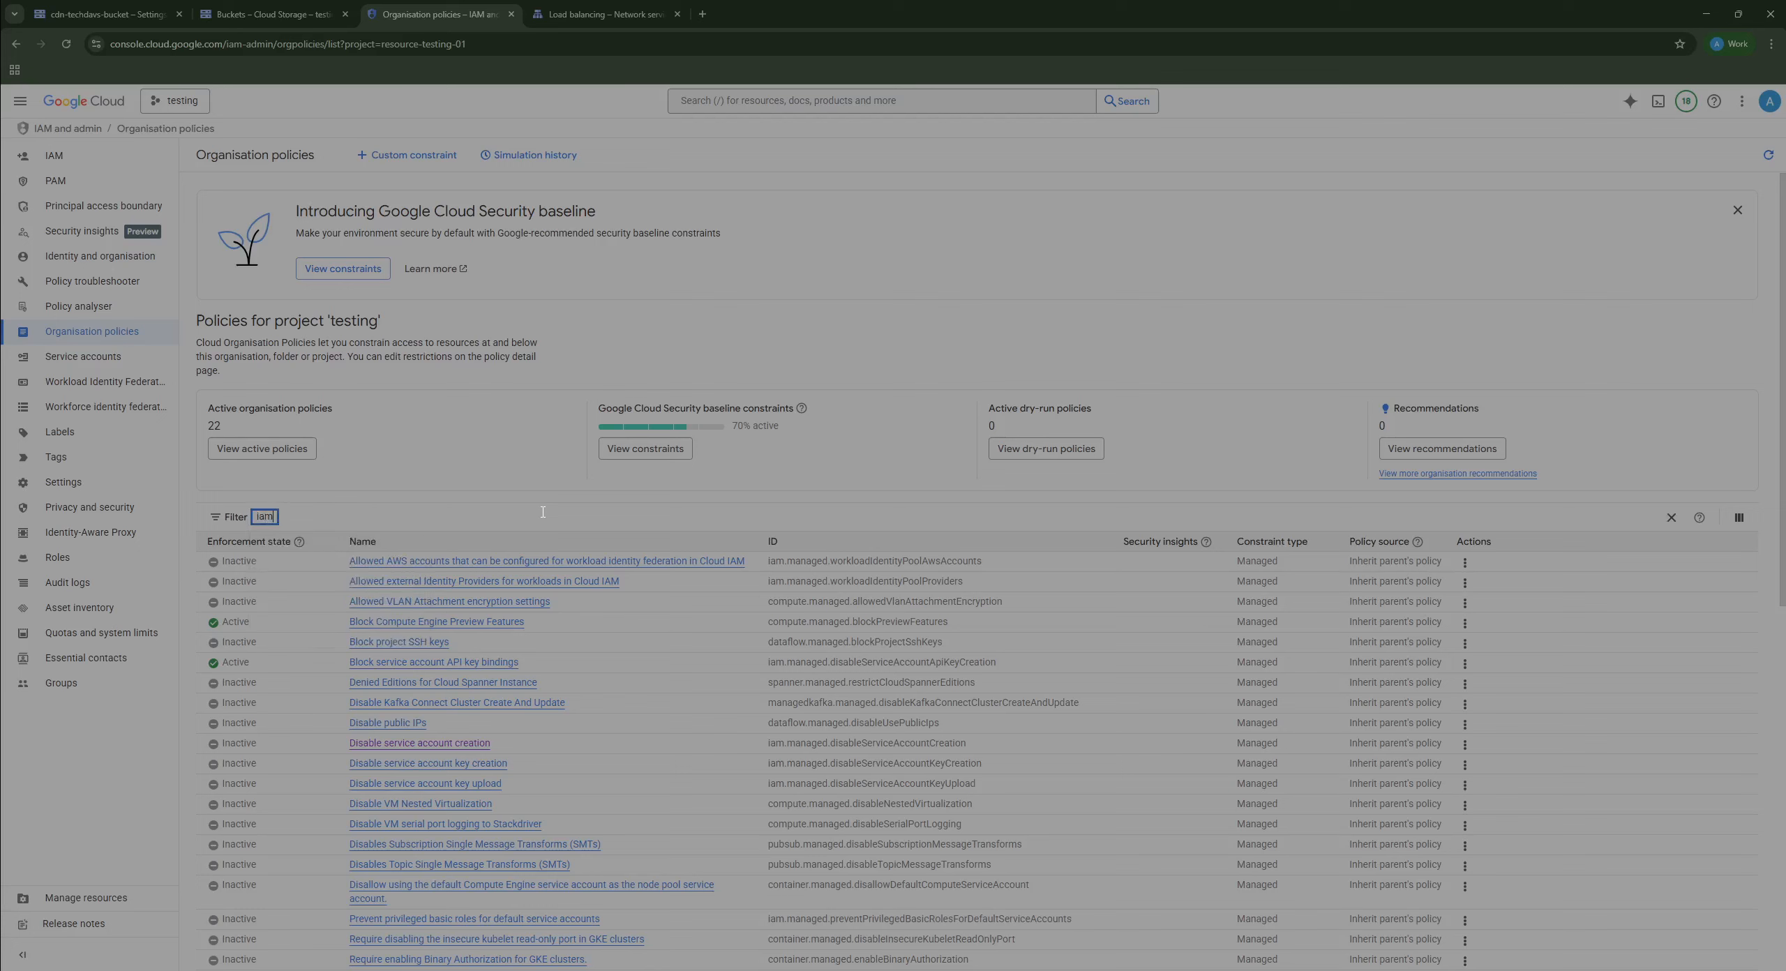
type(".di")
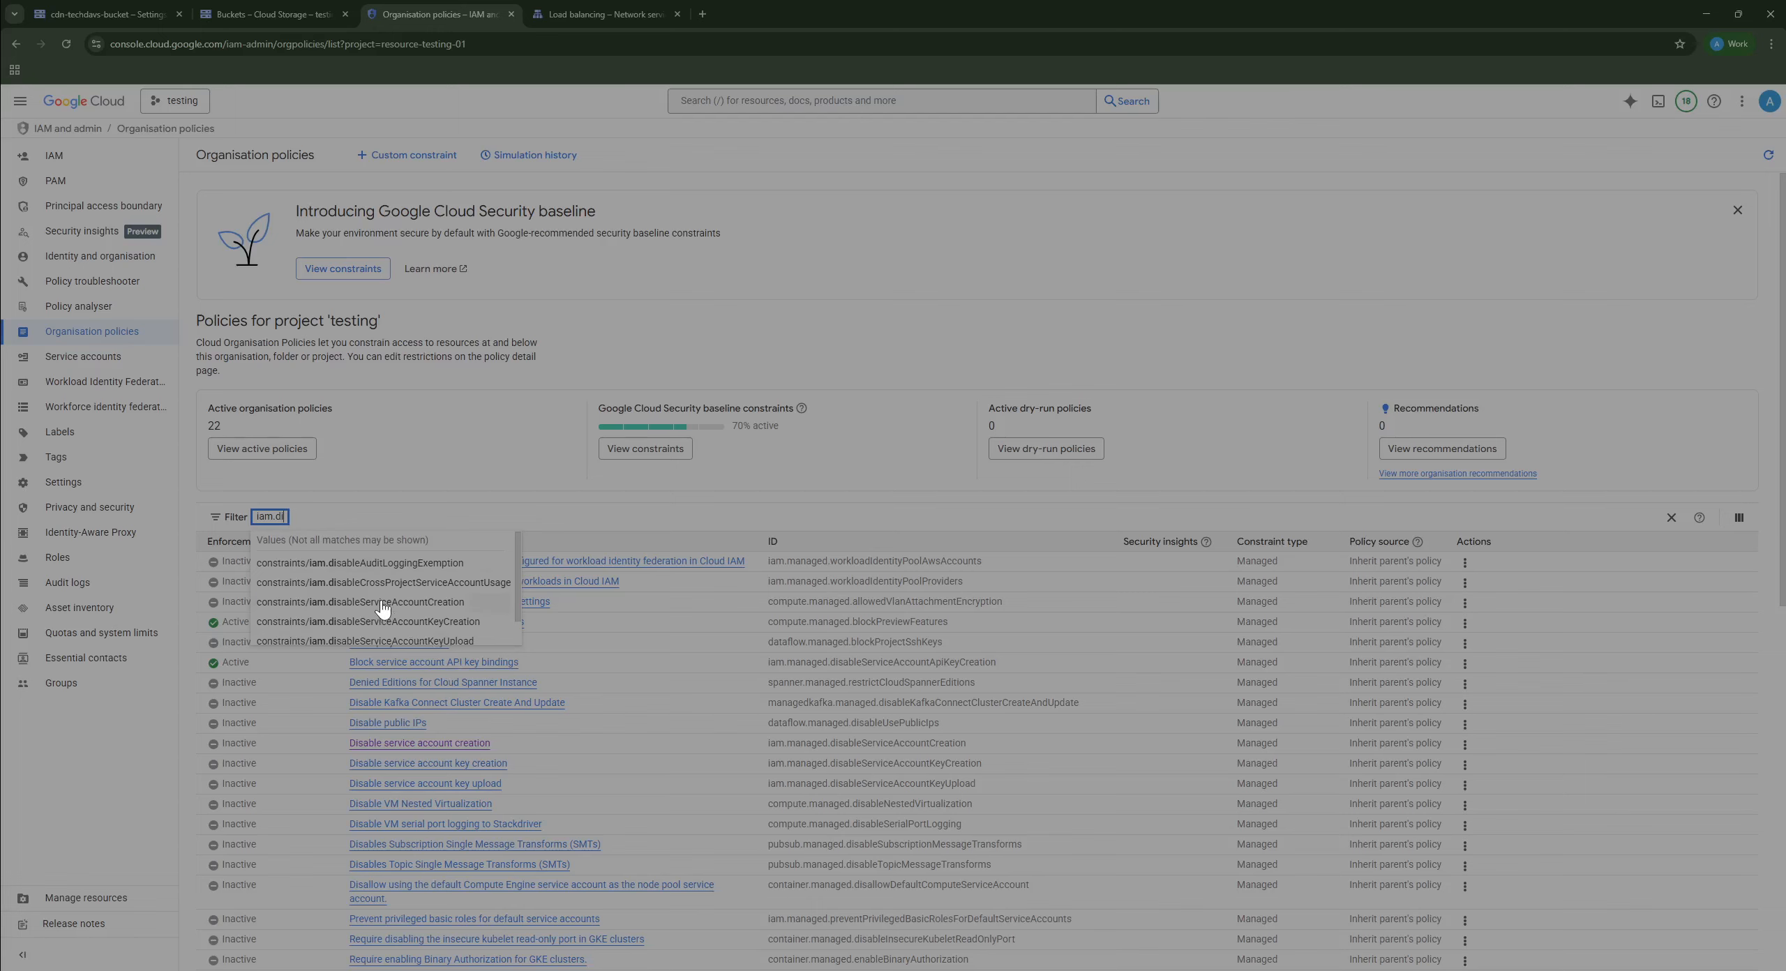
left_click(457, 601)
left_click(333, 665)
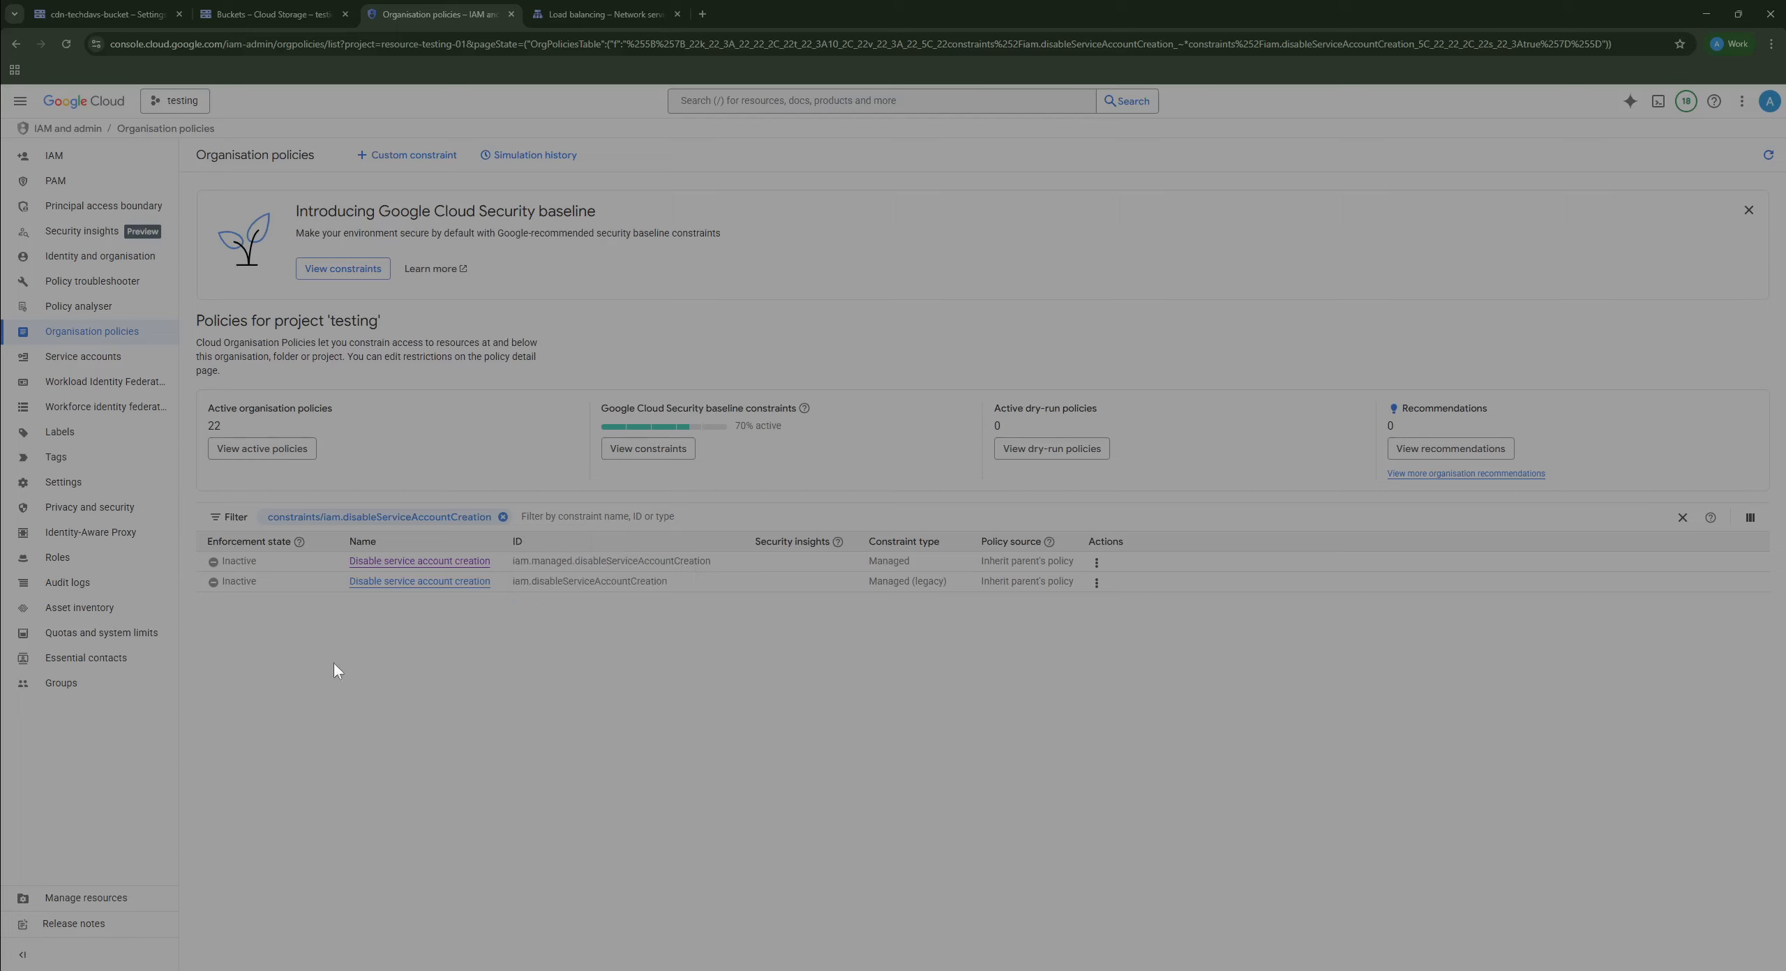
left_click_drag(501, 580, 285, 586)
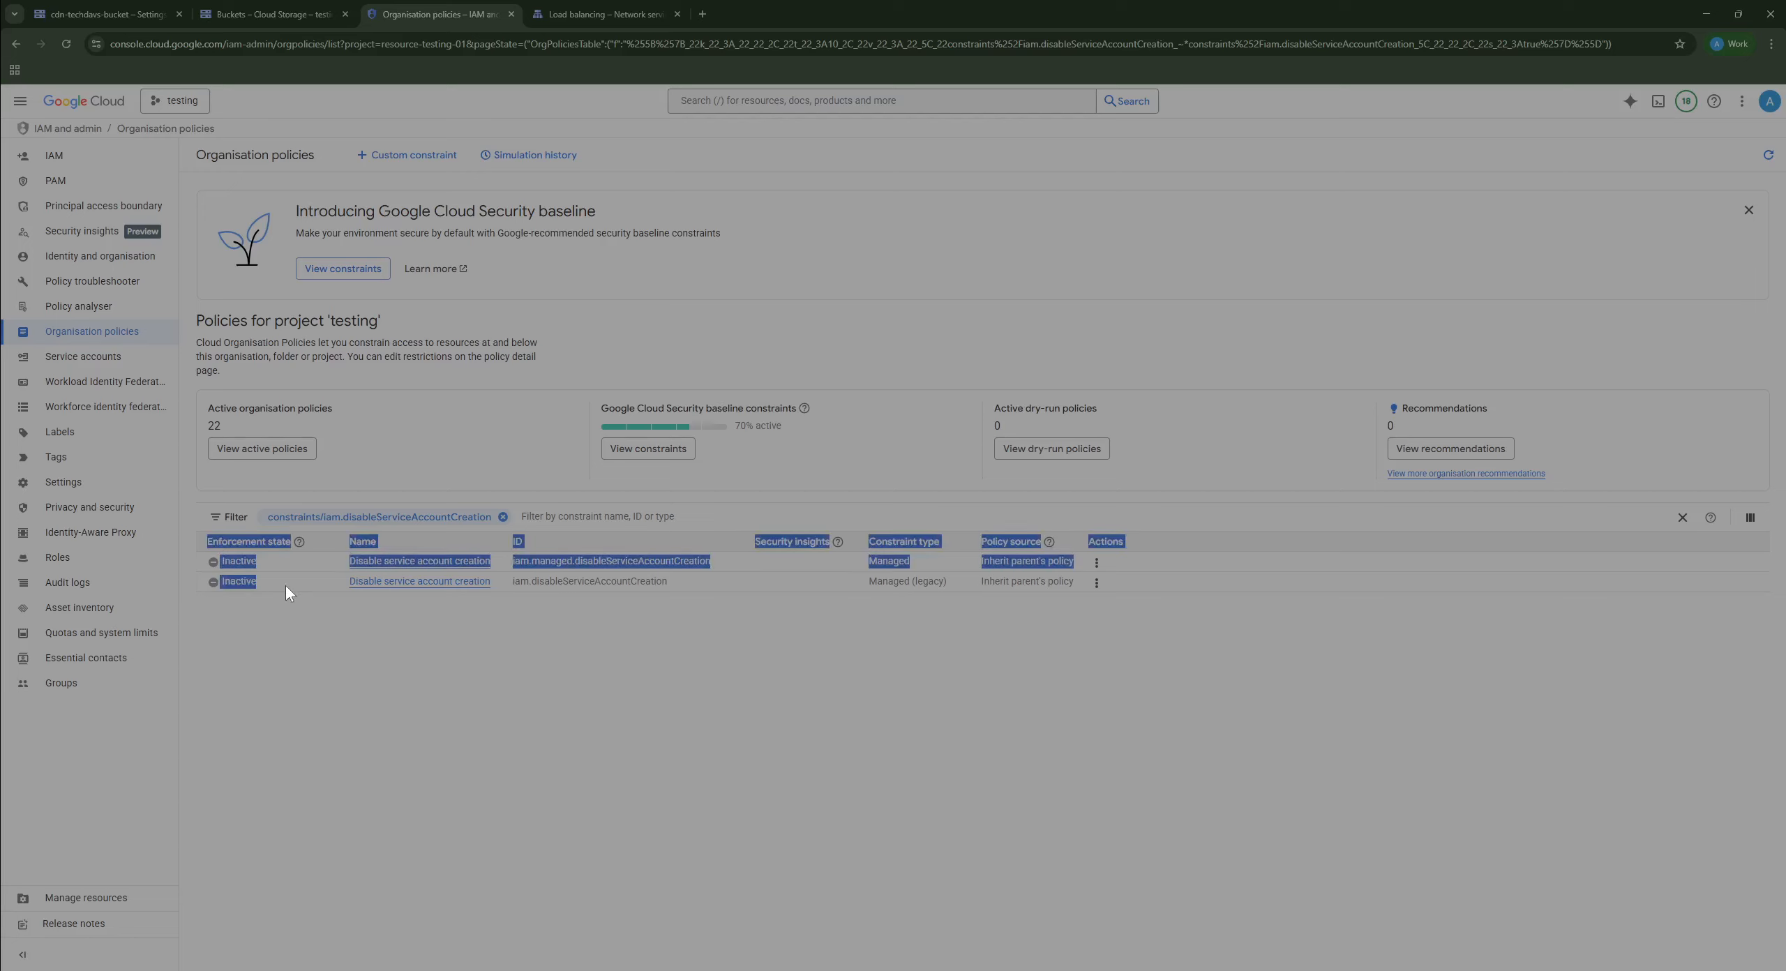
left_click(247, 616)
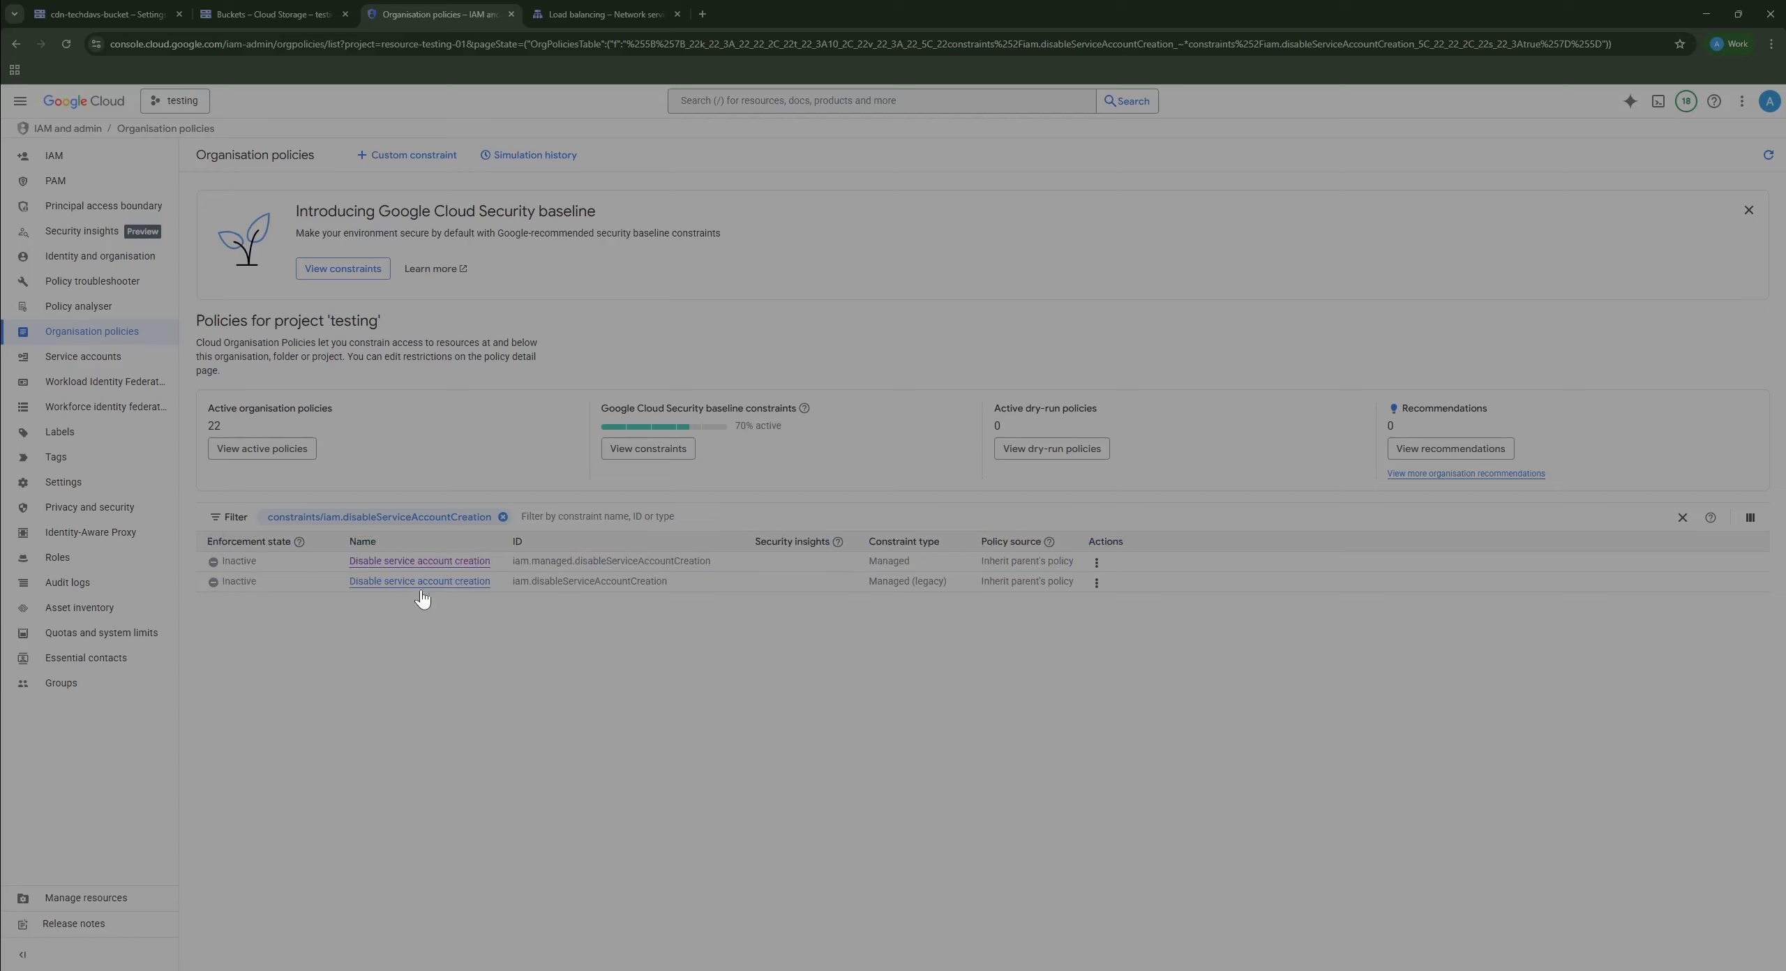
left_click(469, 585)
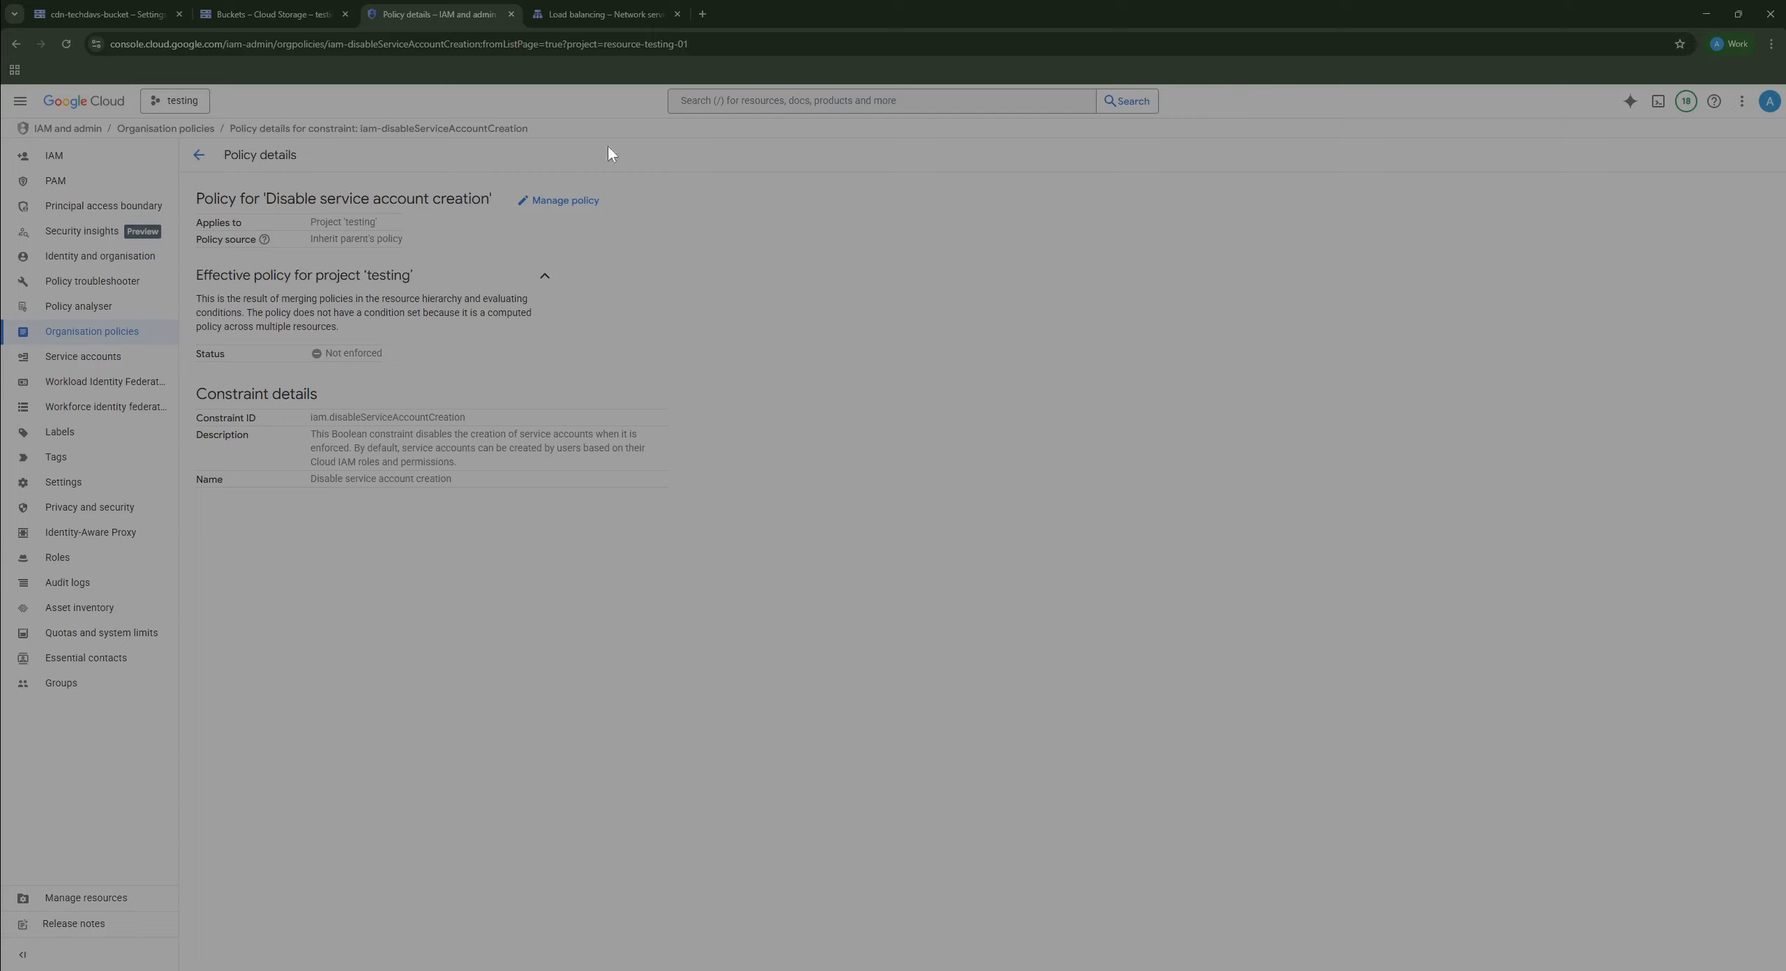
Step: Try overriding the parent policy with a new unenforced rule, then discard the unsaved changes
left_click(556, 203)
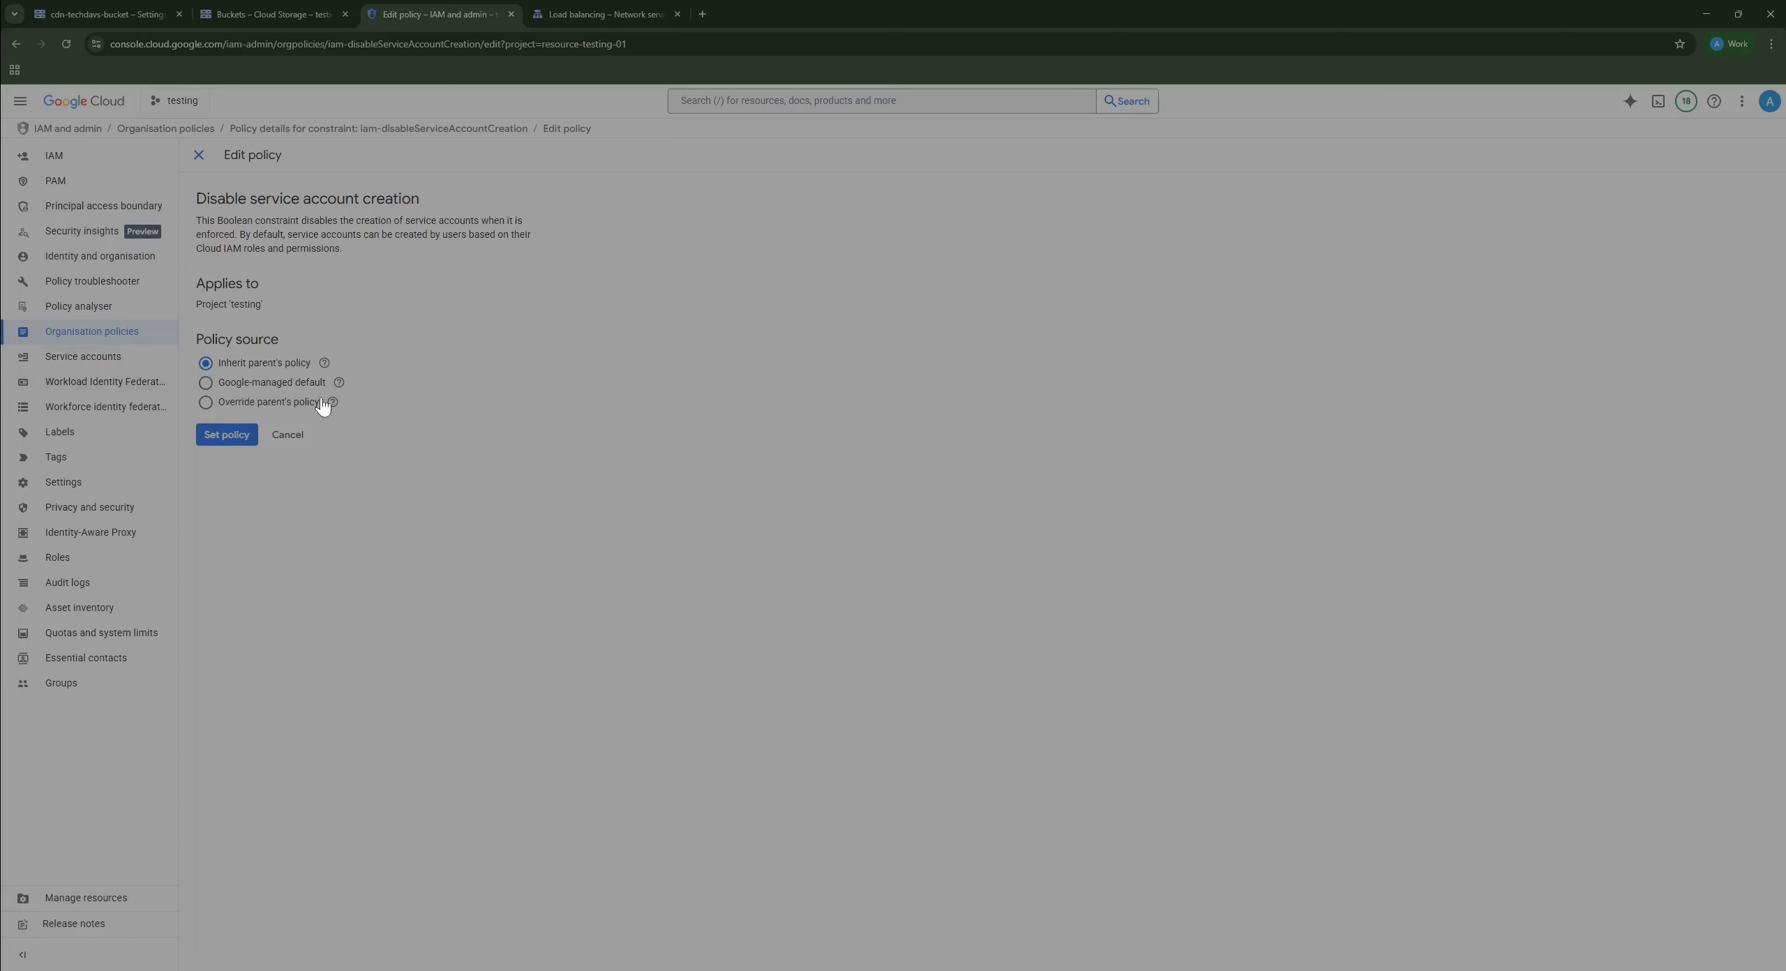
left_click(285, 405)
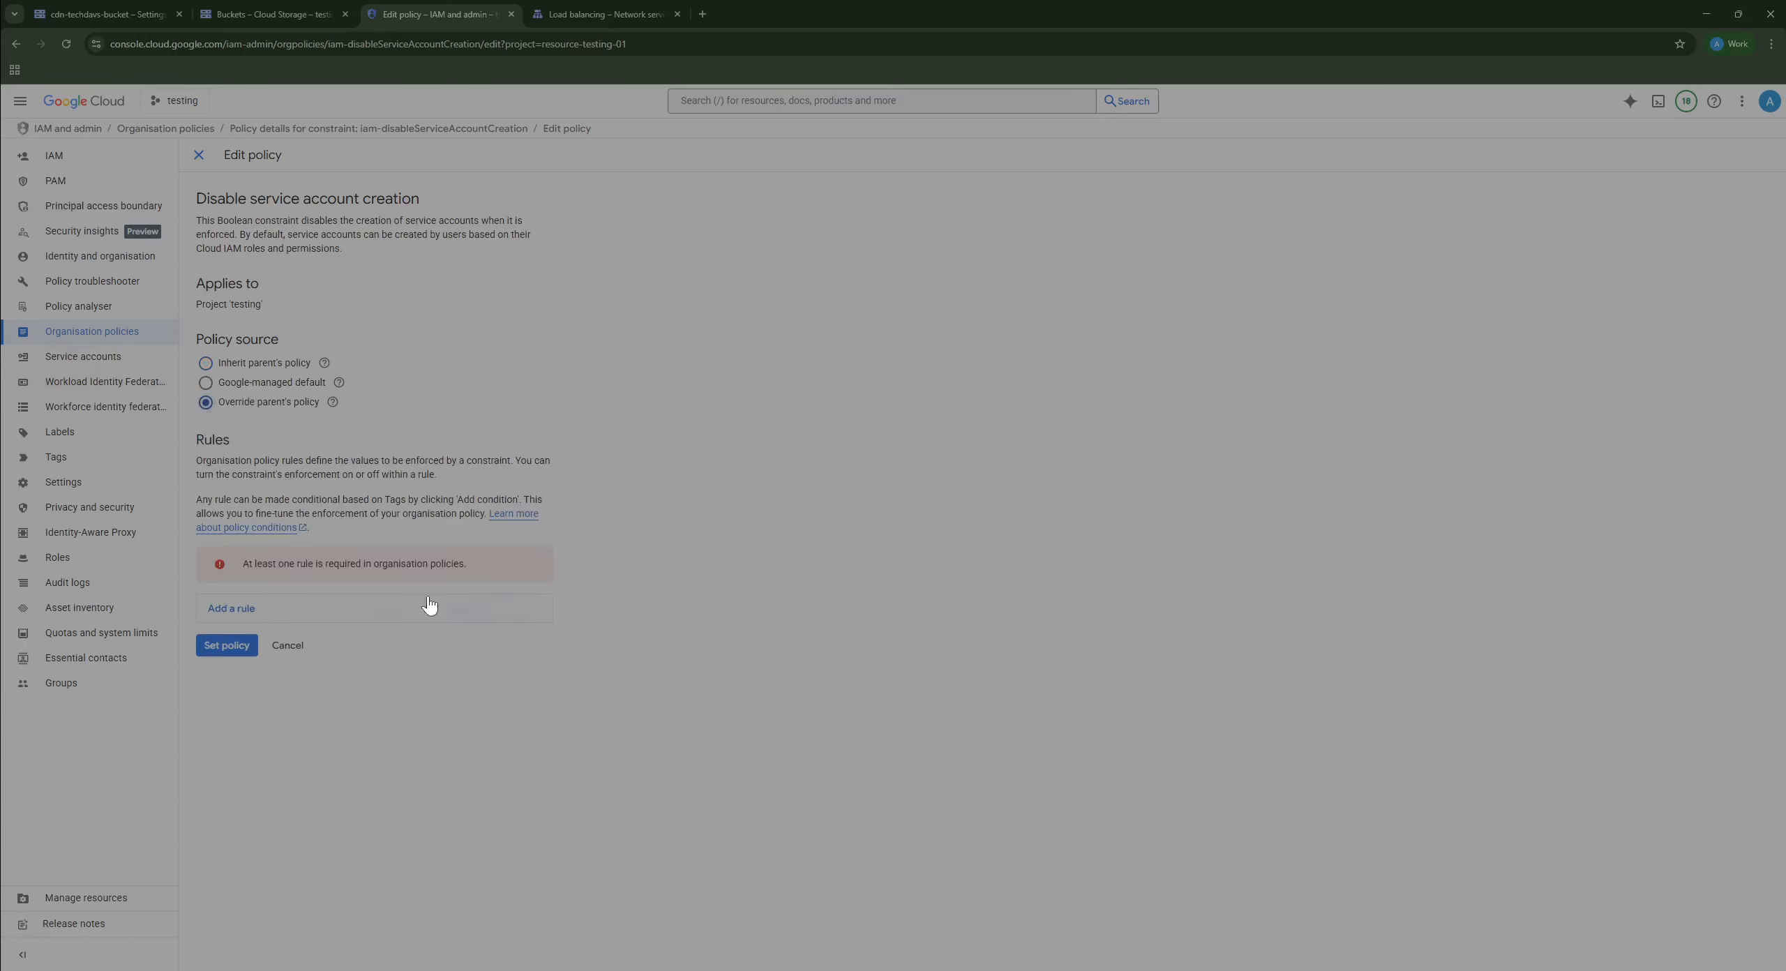
left_click(358, 610)
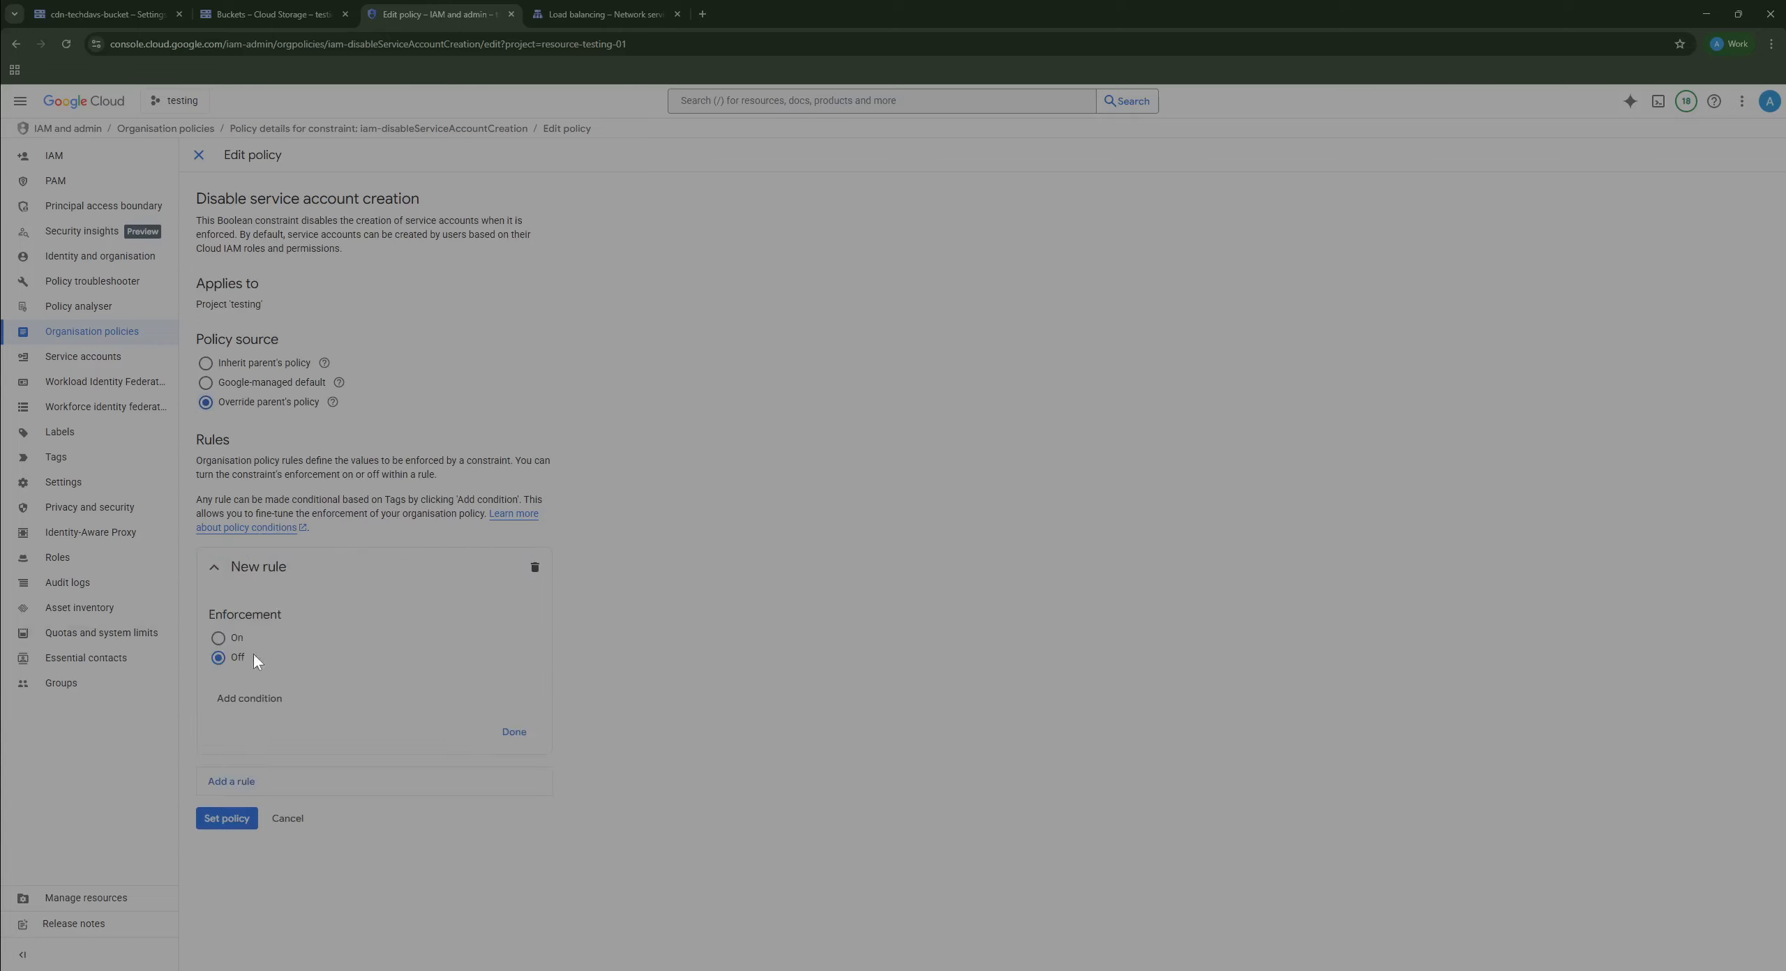
left_click(219, 638)
left_click(219, 663)
left_click(212, 159)
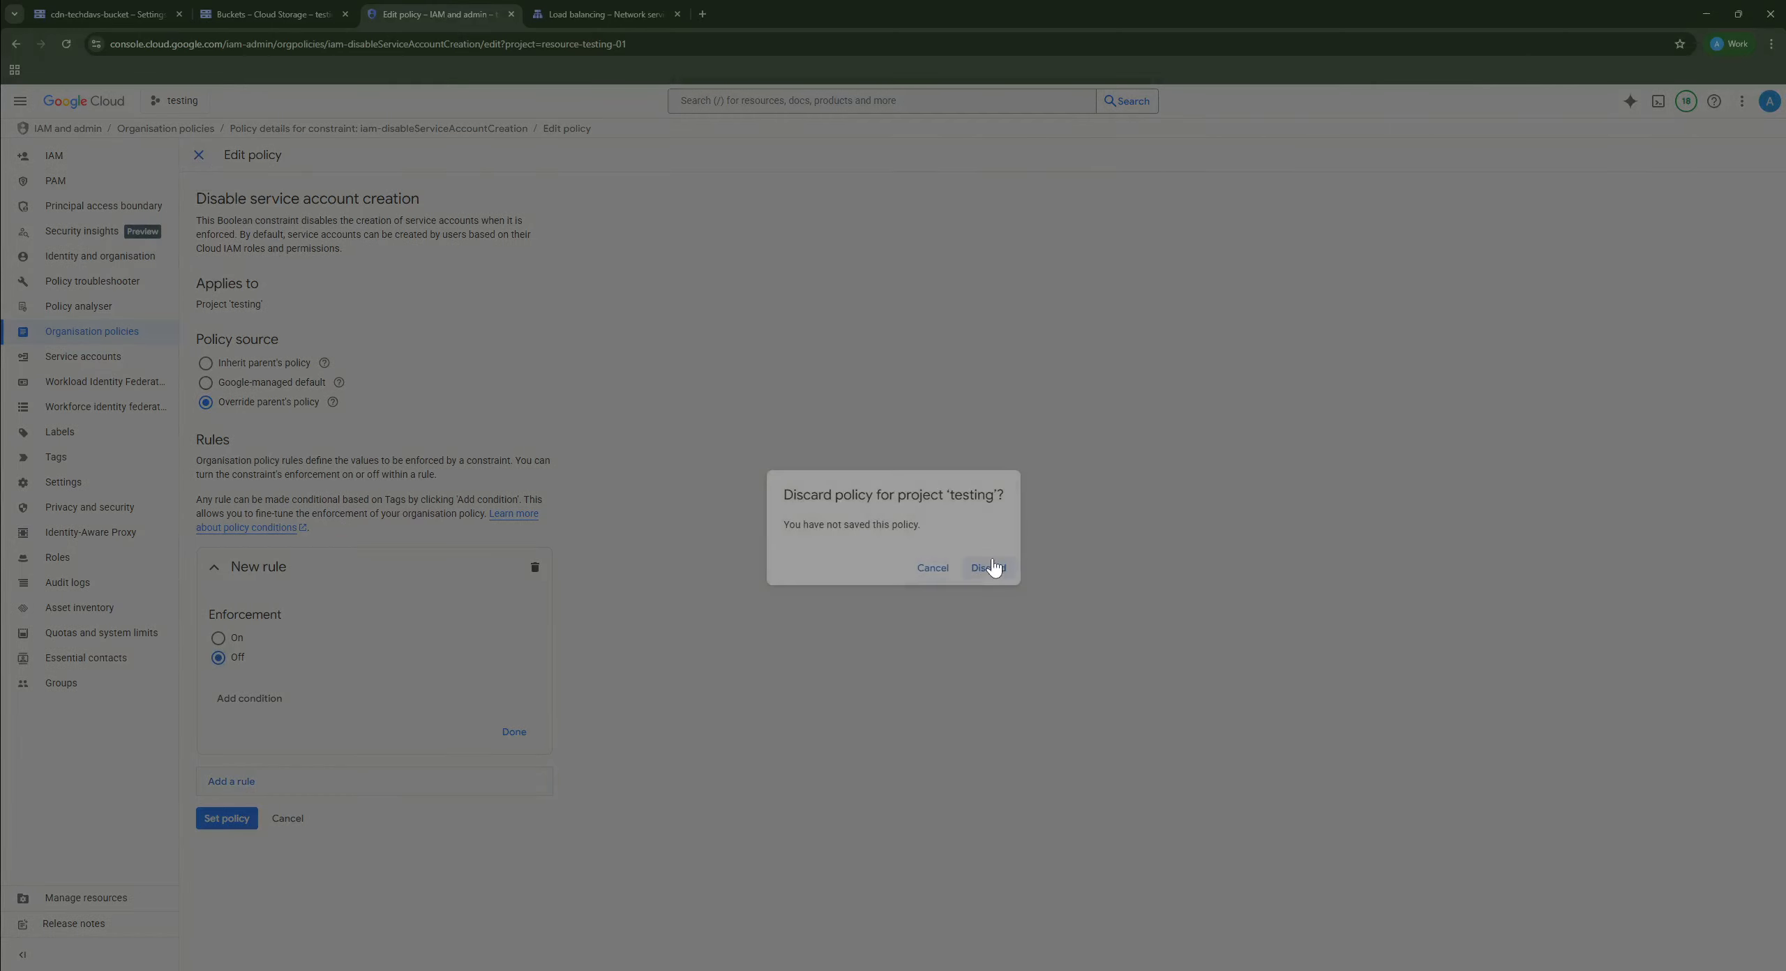
key("Return")
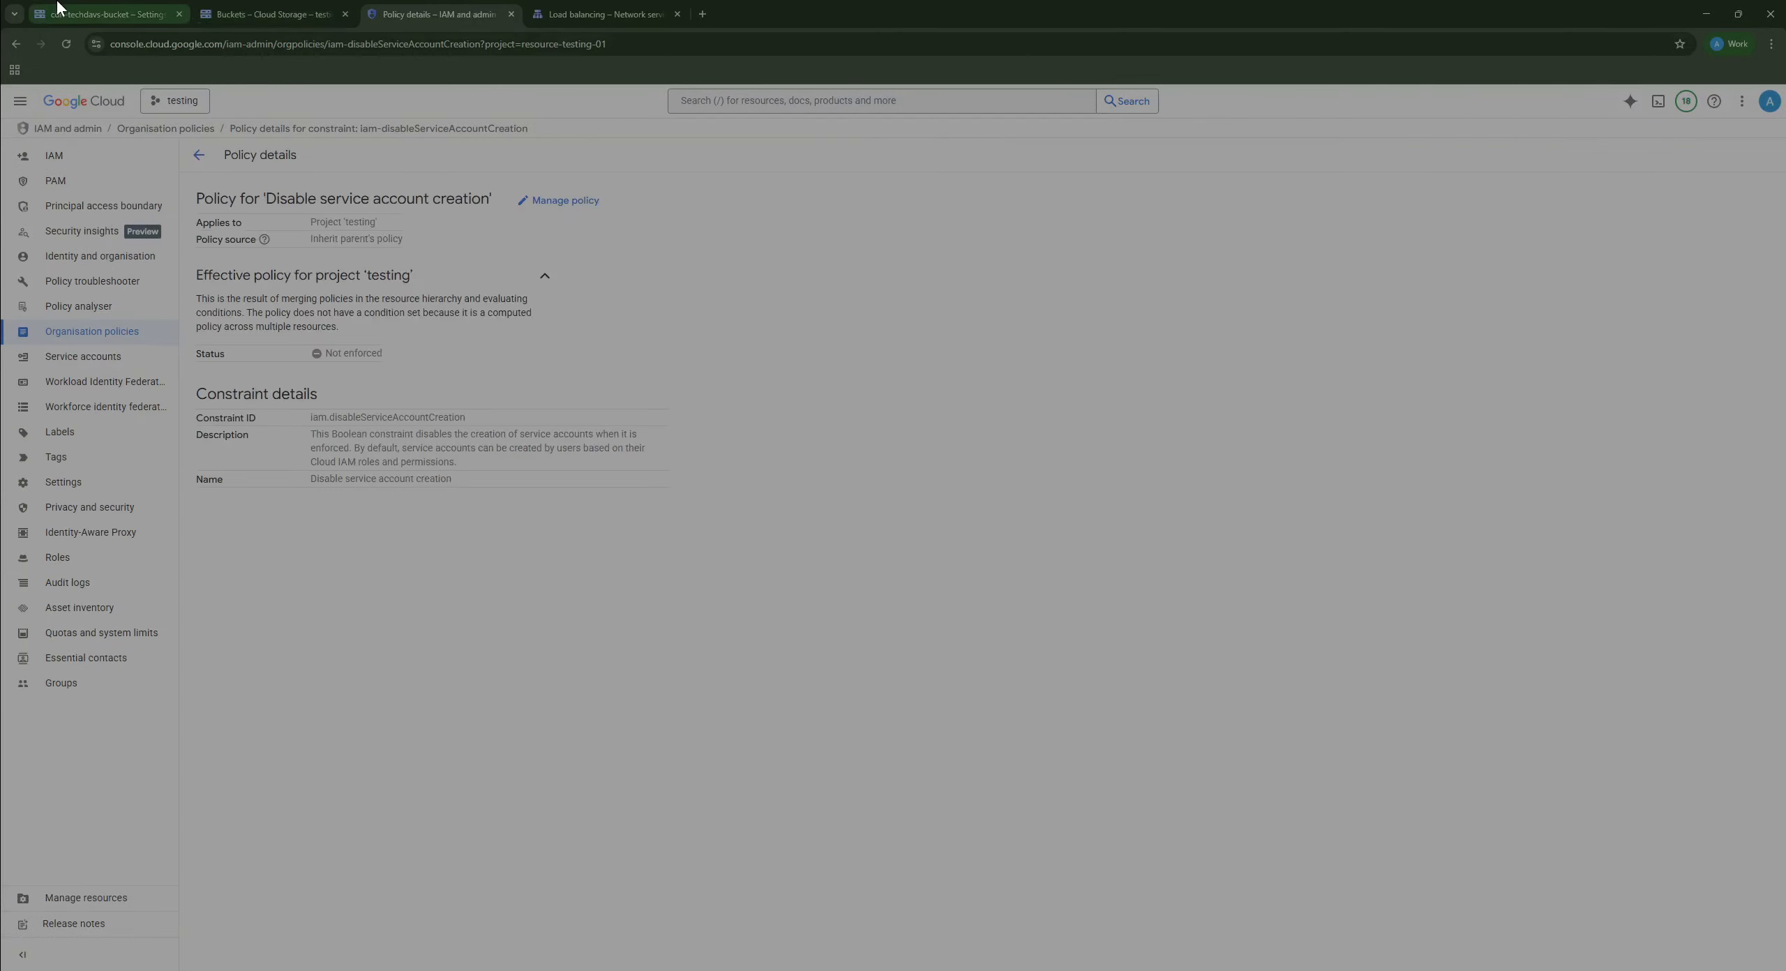
Step: Create an HMAC key for the cdn-bucket service account and select its new access key
left_click(105, 14)
left_click(292, 556)
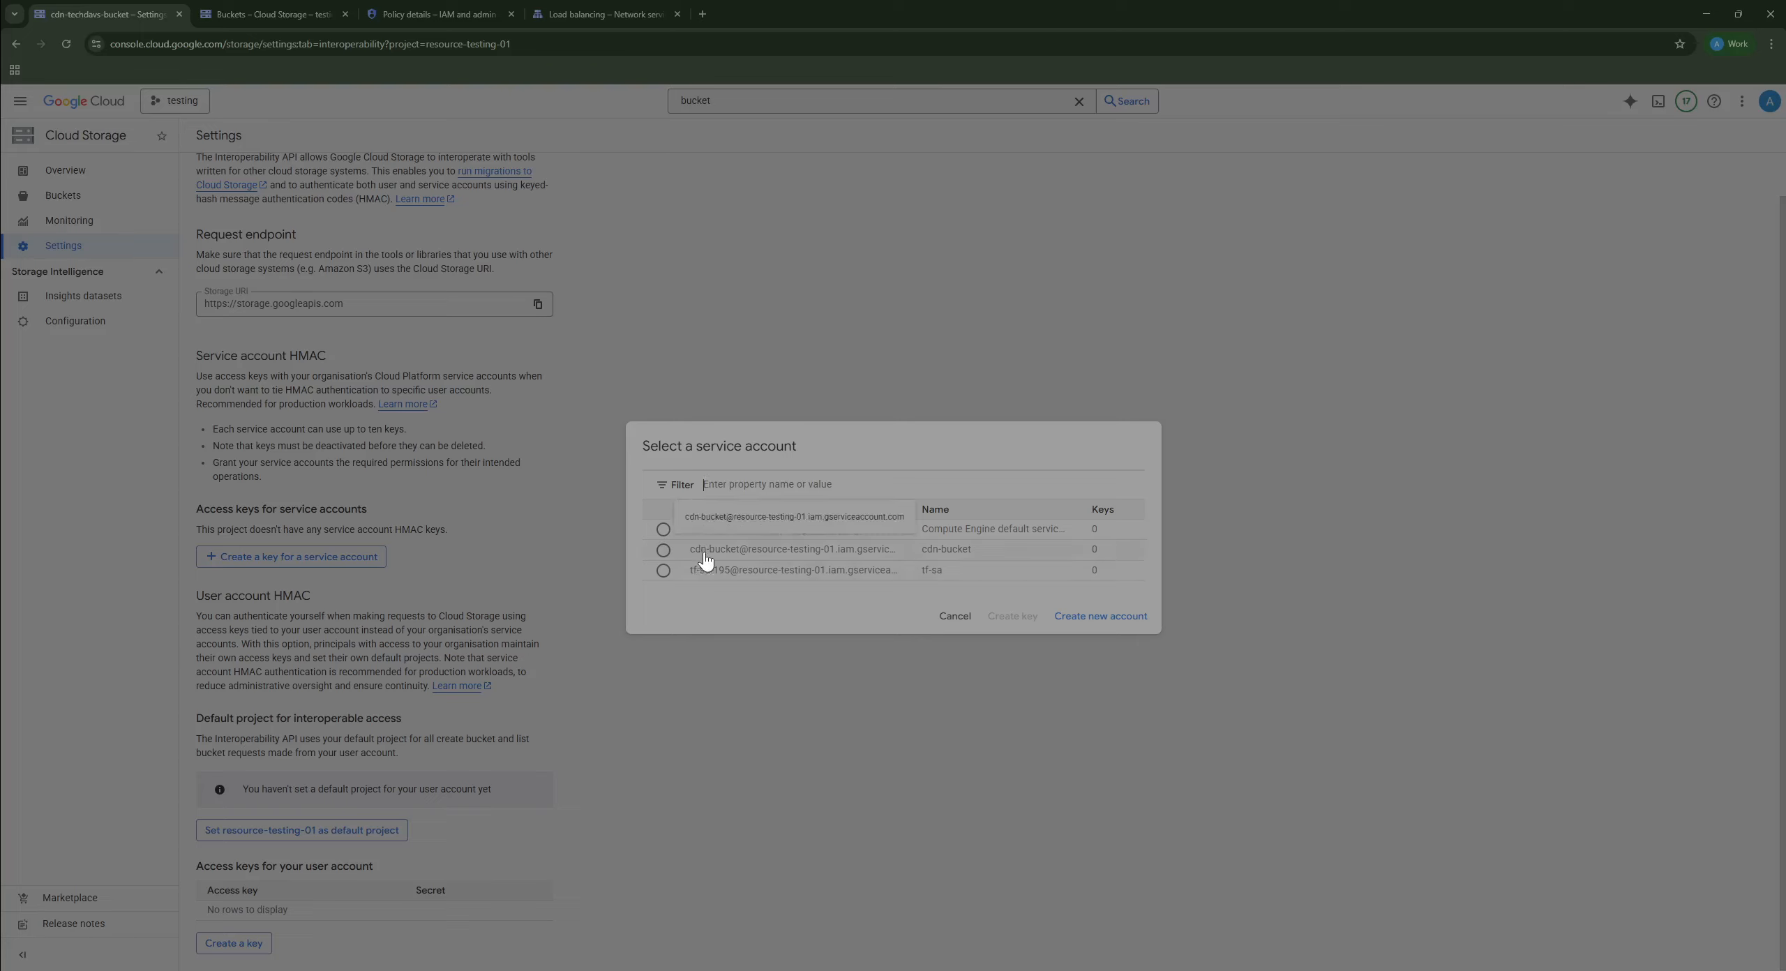
left_click(663, 551)
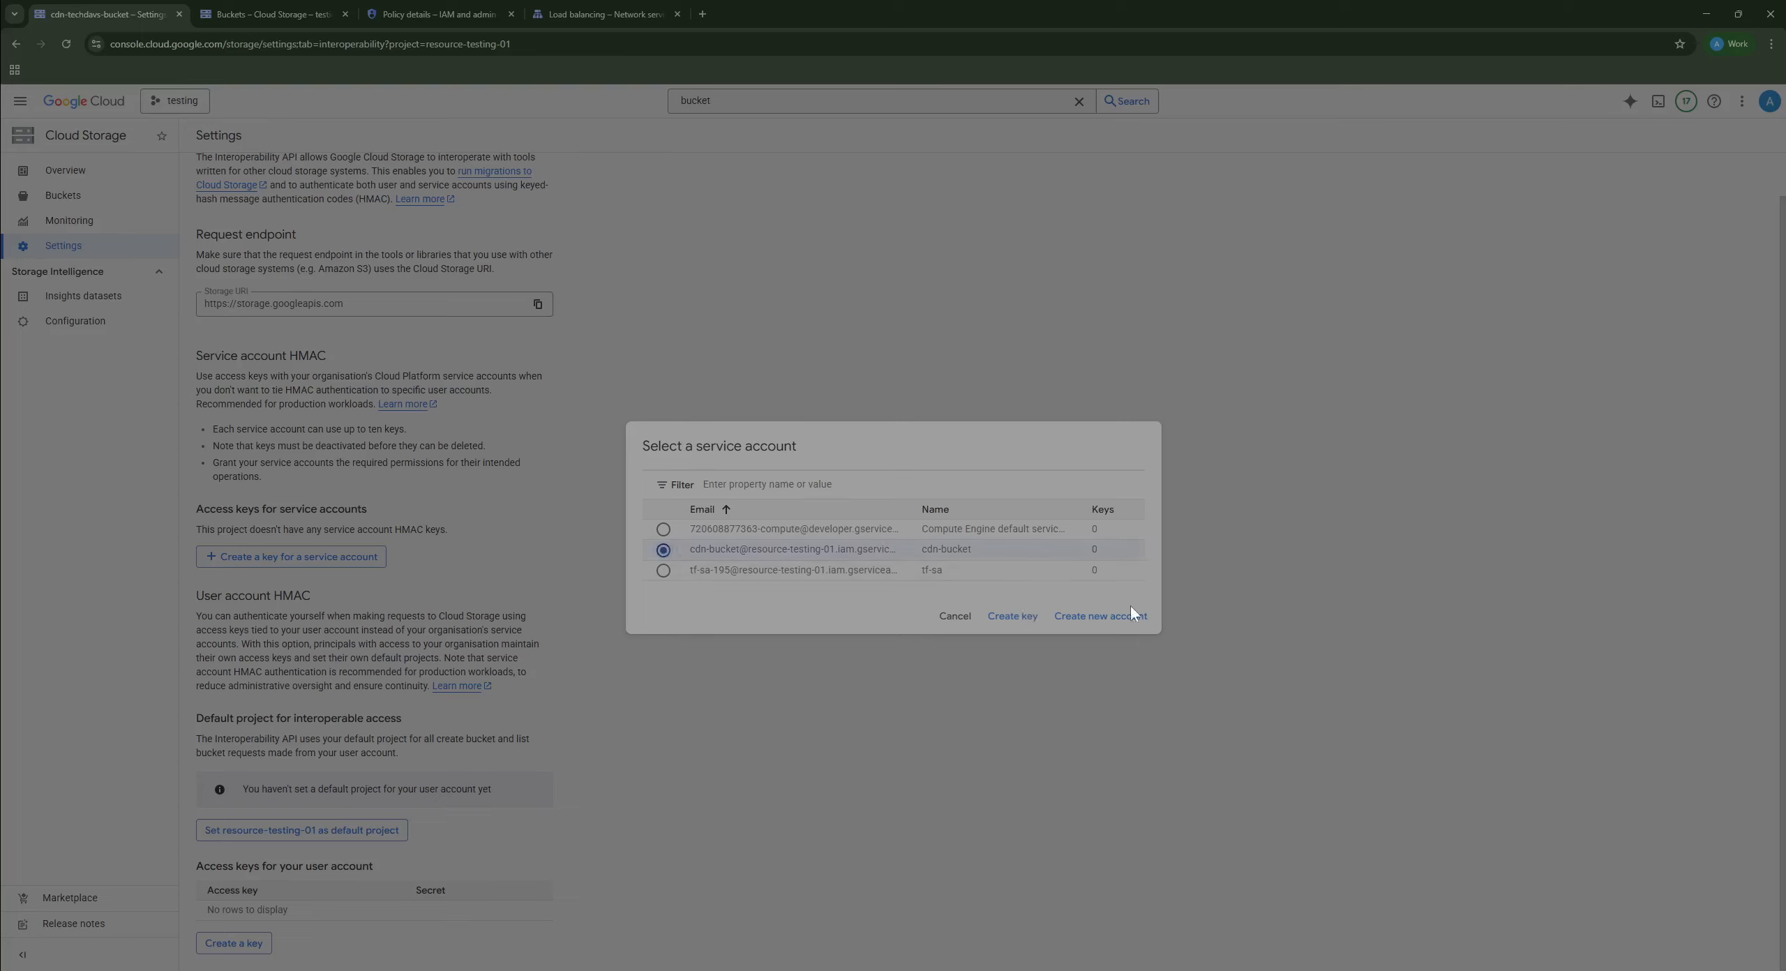
left_click(1028, 616)
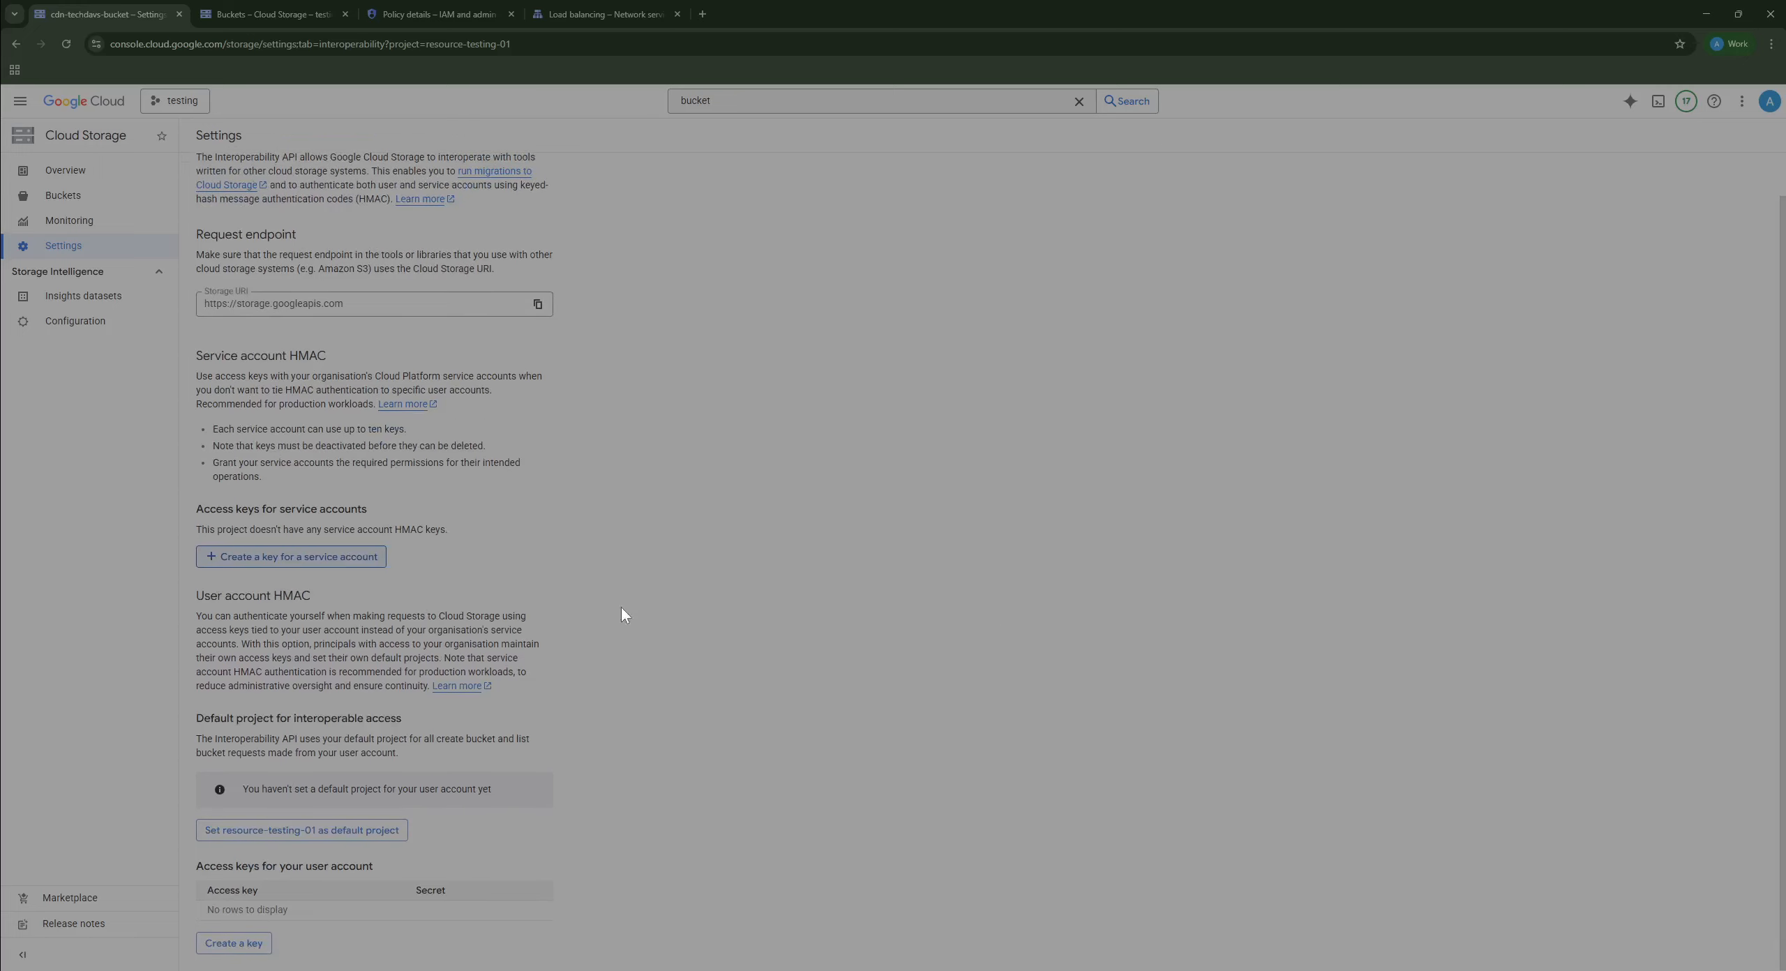
left_click(293, 558)
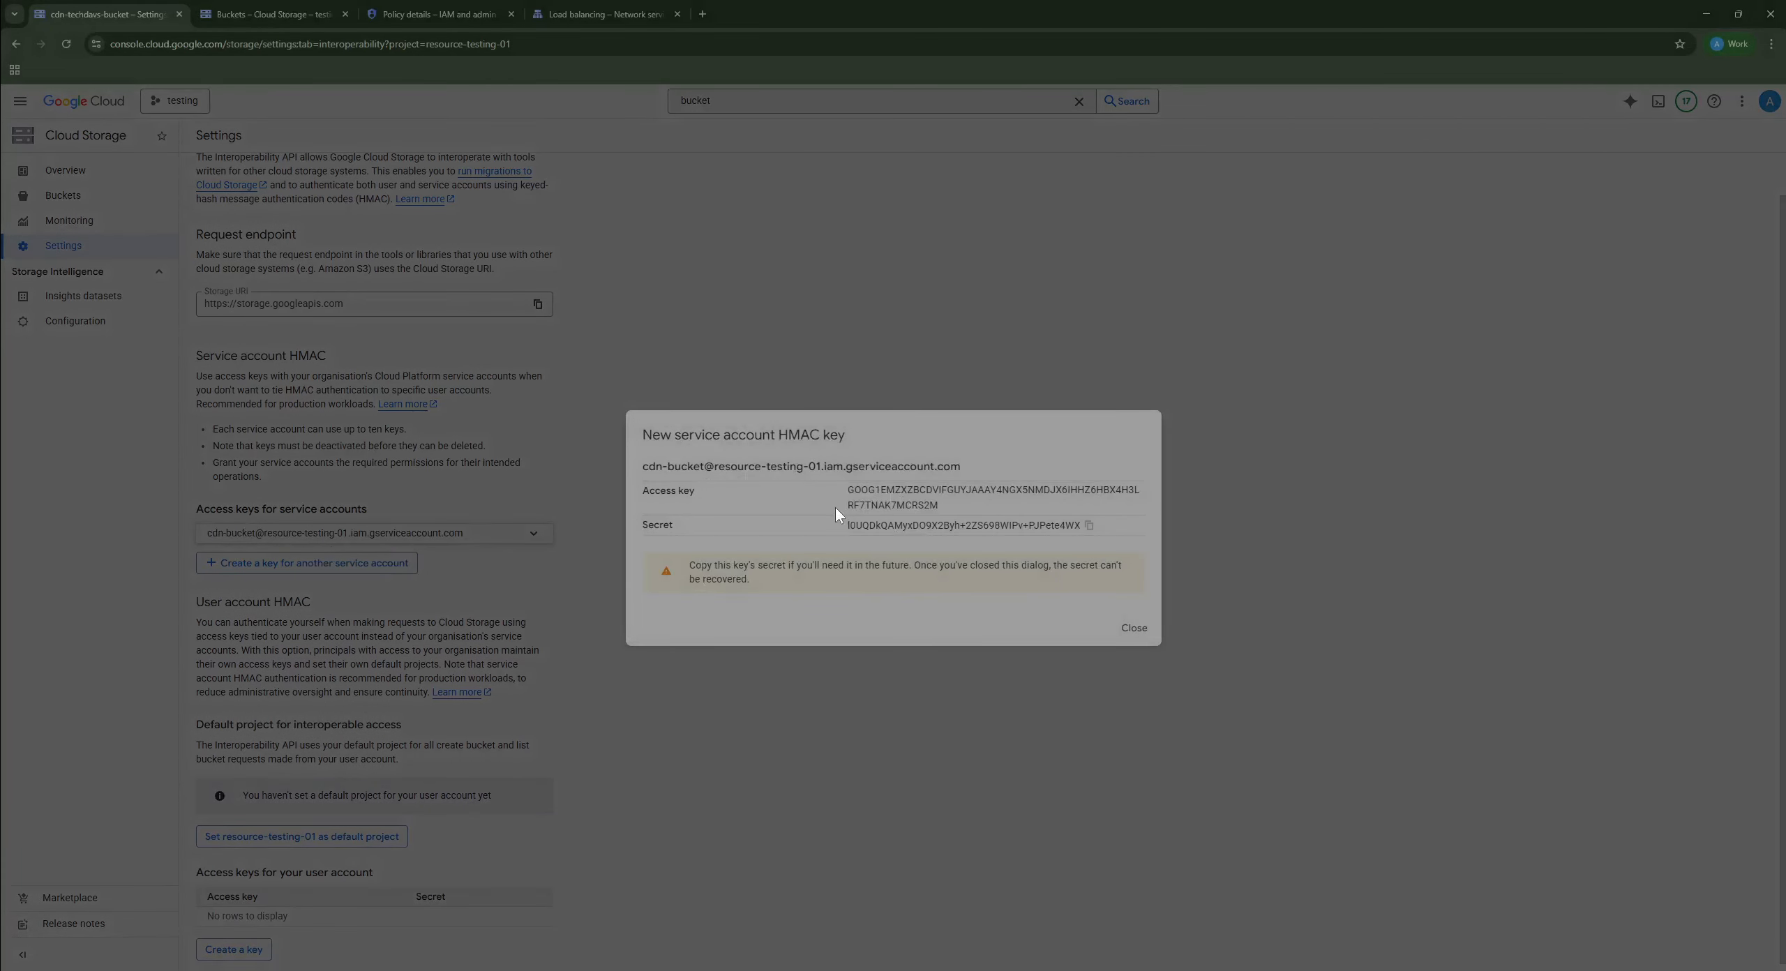
left_click_drag(849, 492, 970, 505)
Step: Copy the new HMAC access key and its secret into Notepad, replacing the old note text
right_click(901, 506)
left_click(926, 525)
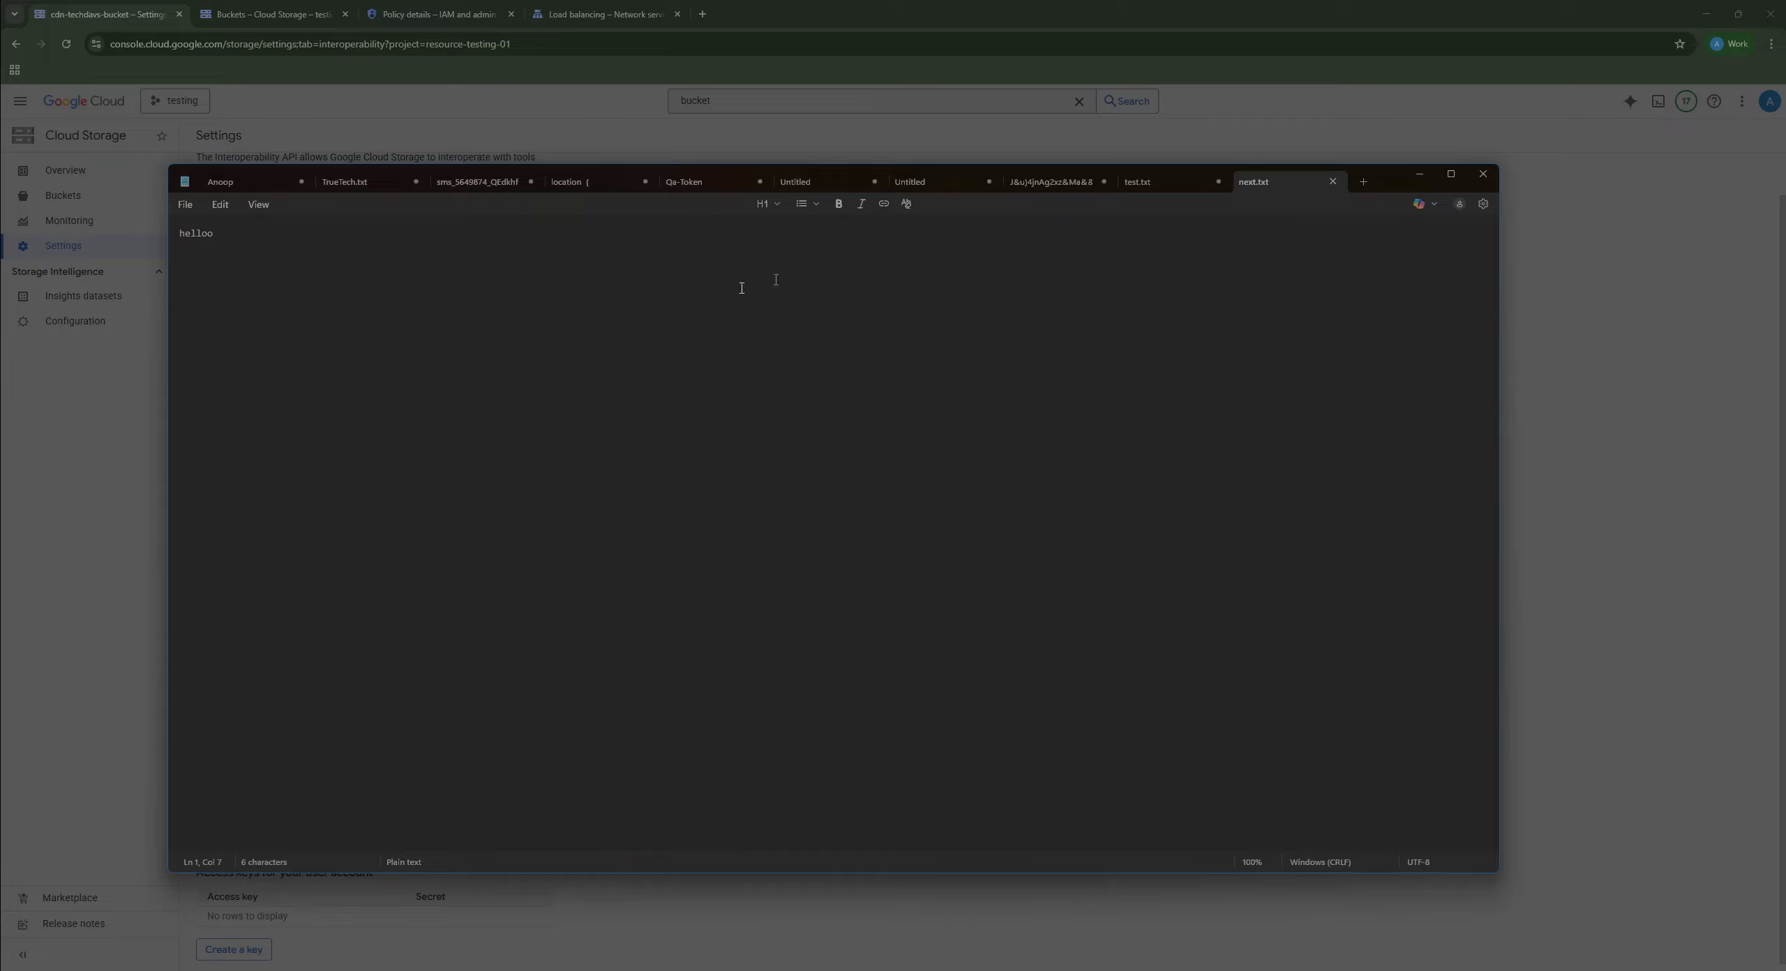
key("ctrl+a")
key("ctrl+v")
key("alt+Tab")
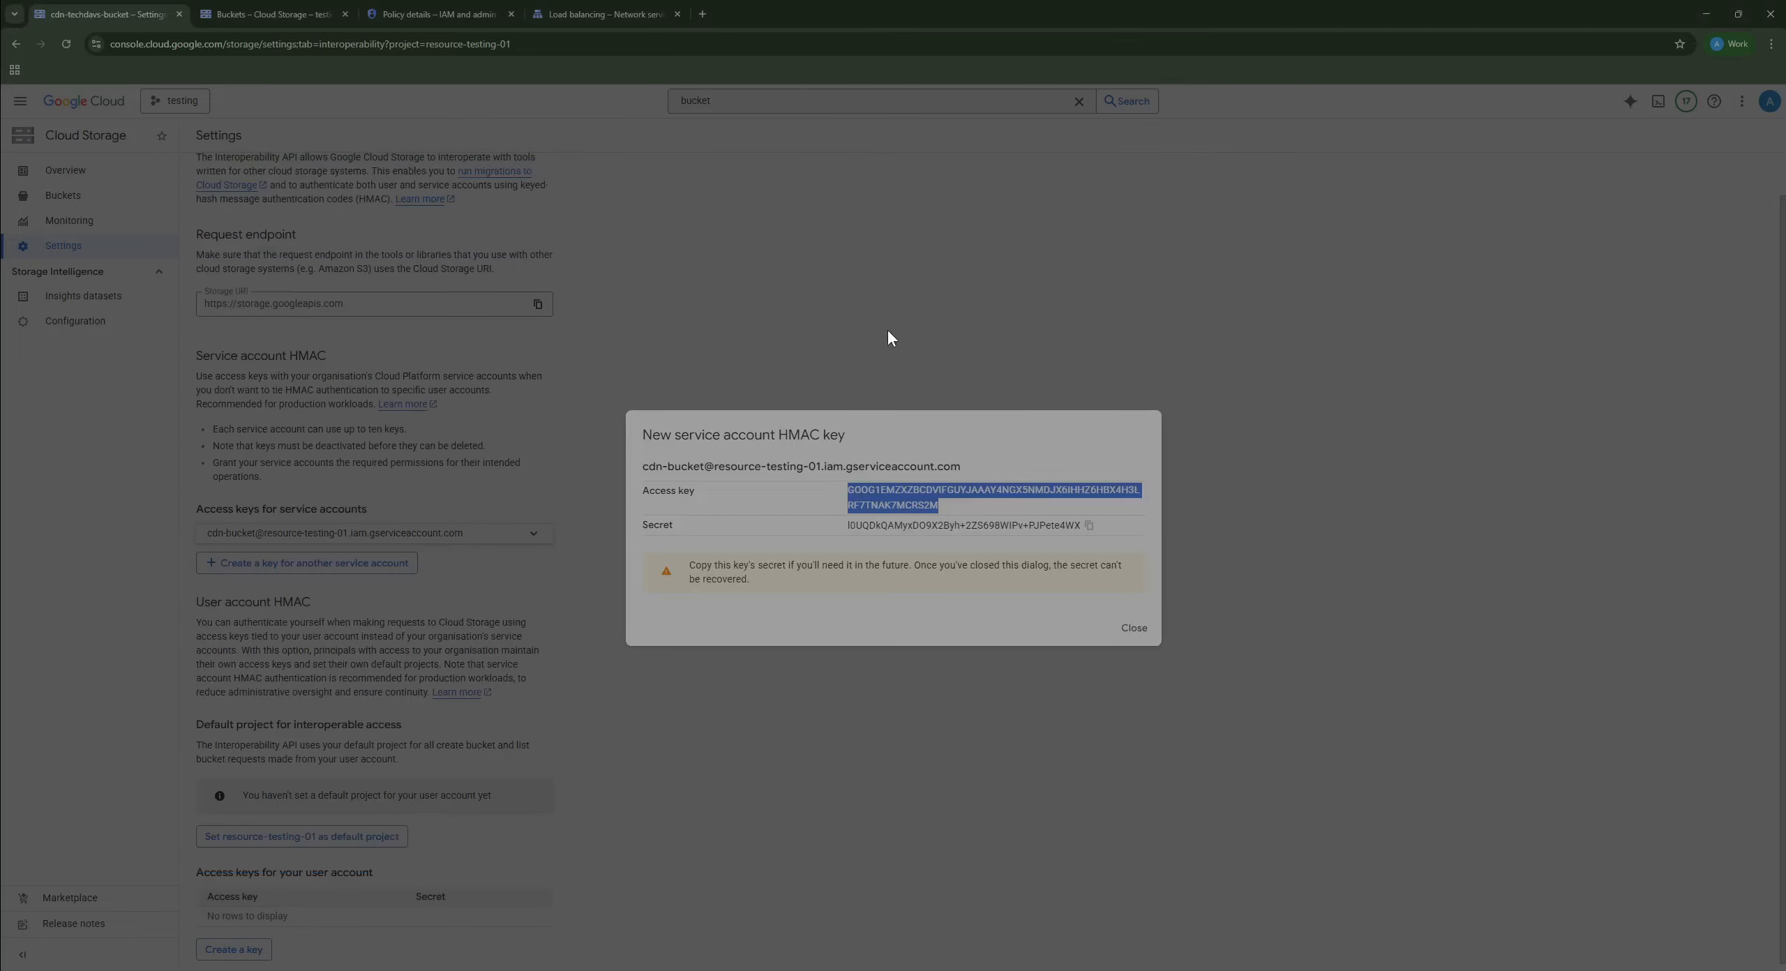
left_click(1090, 528)
key("alt+Tab")
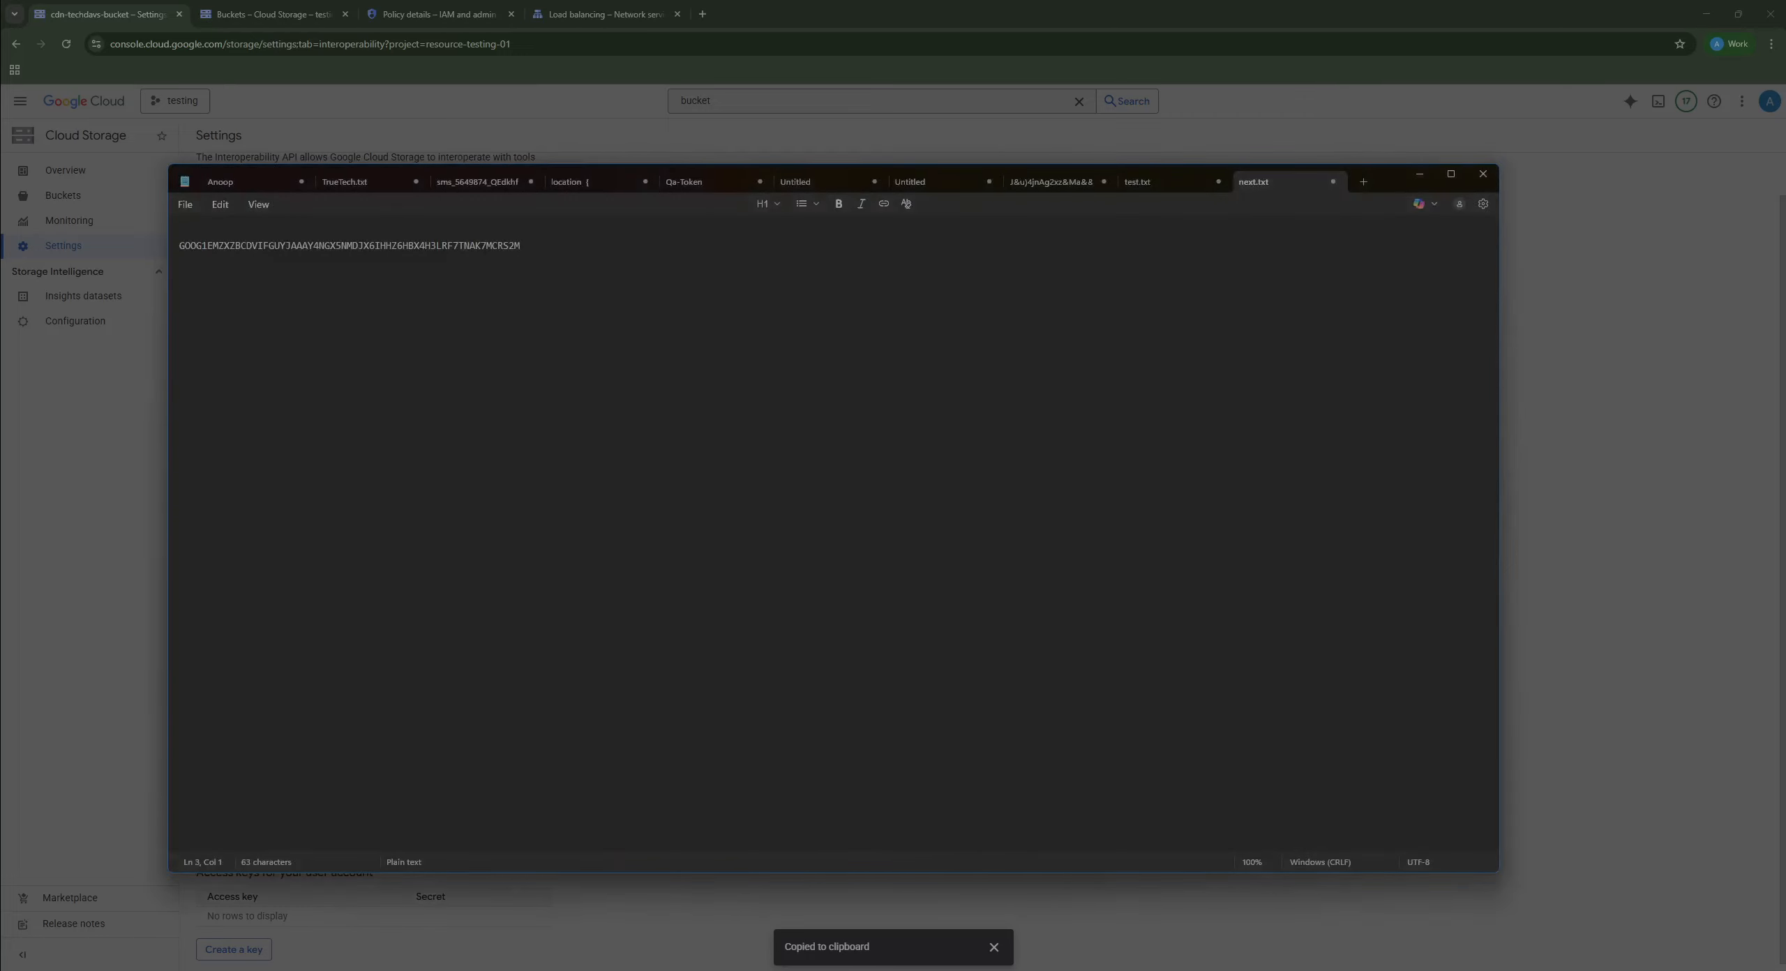
key("ctrl+v")
Step: Close the HMAC key dialog and service account chooser, leaving the key listed as Active
key("alt+Tab")
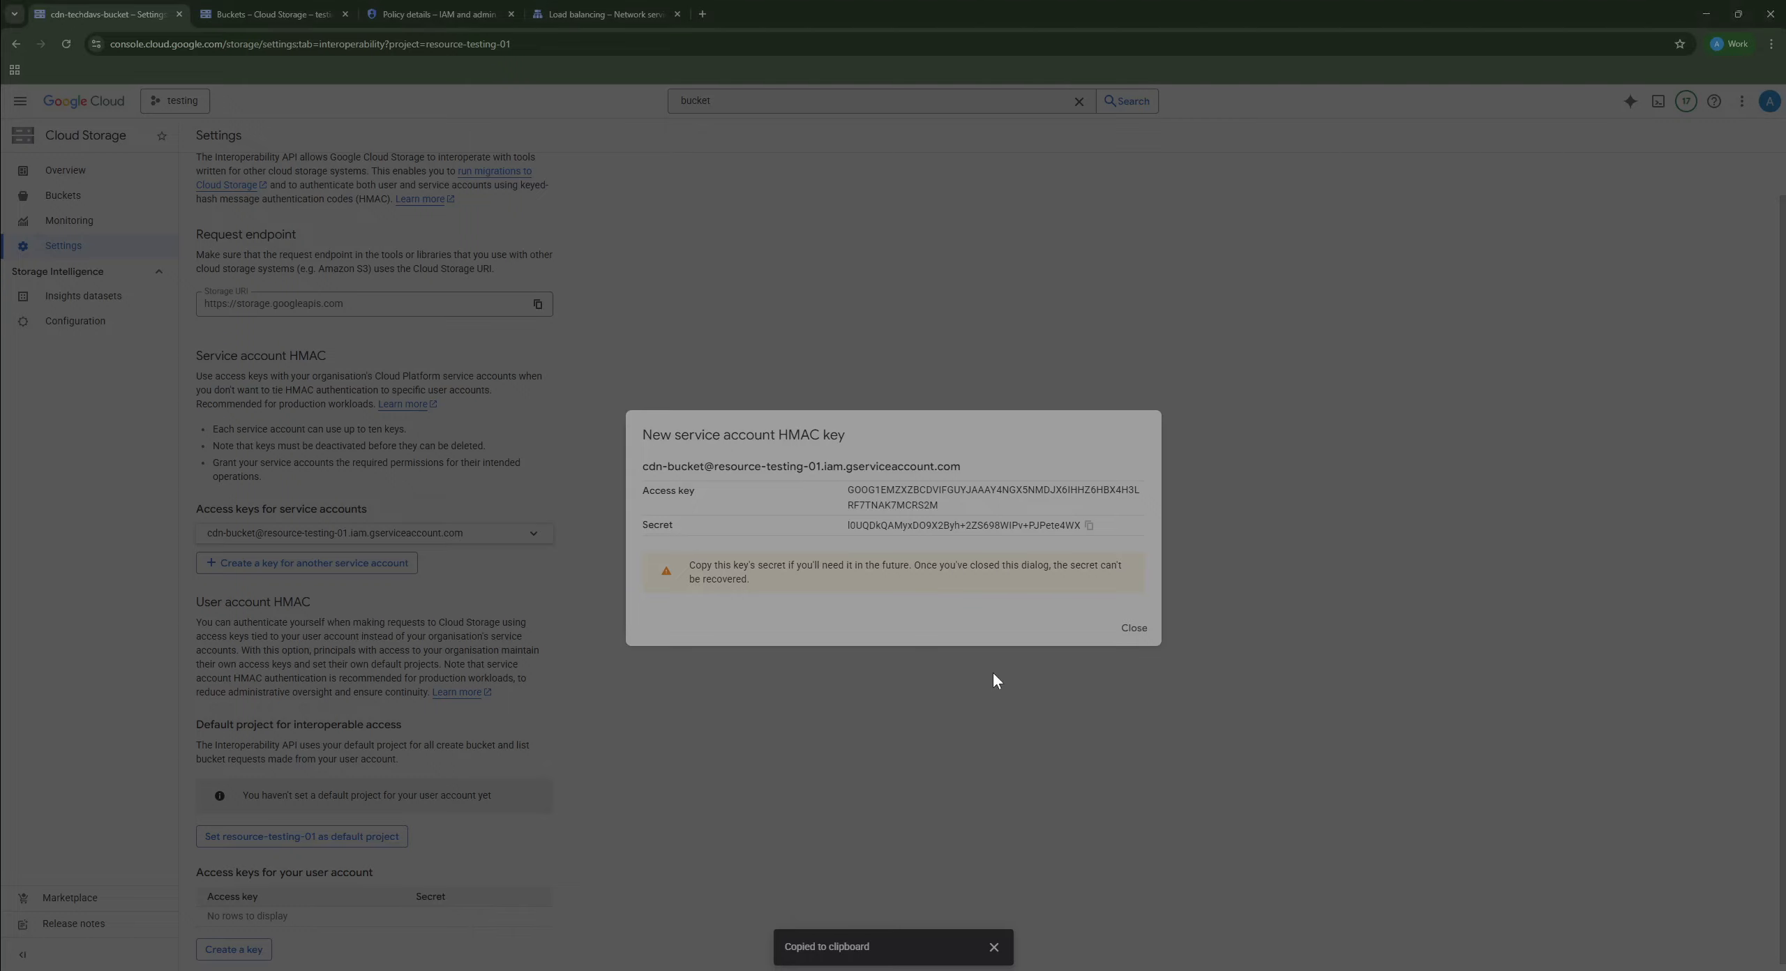
left_click(1136, 630)
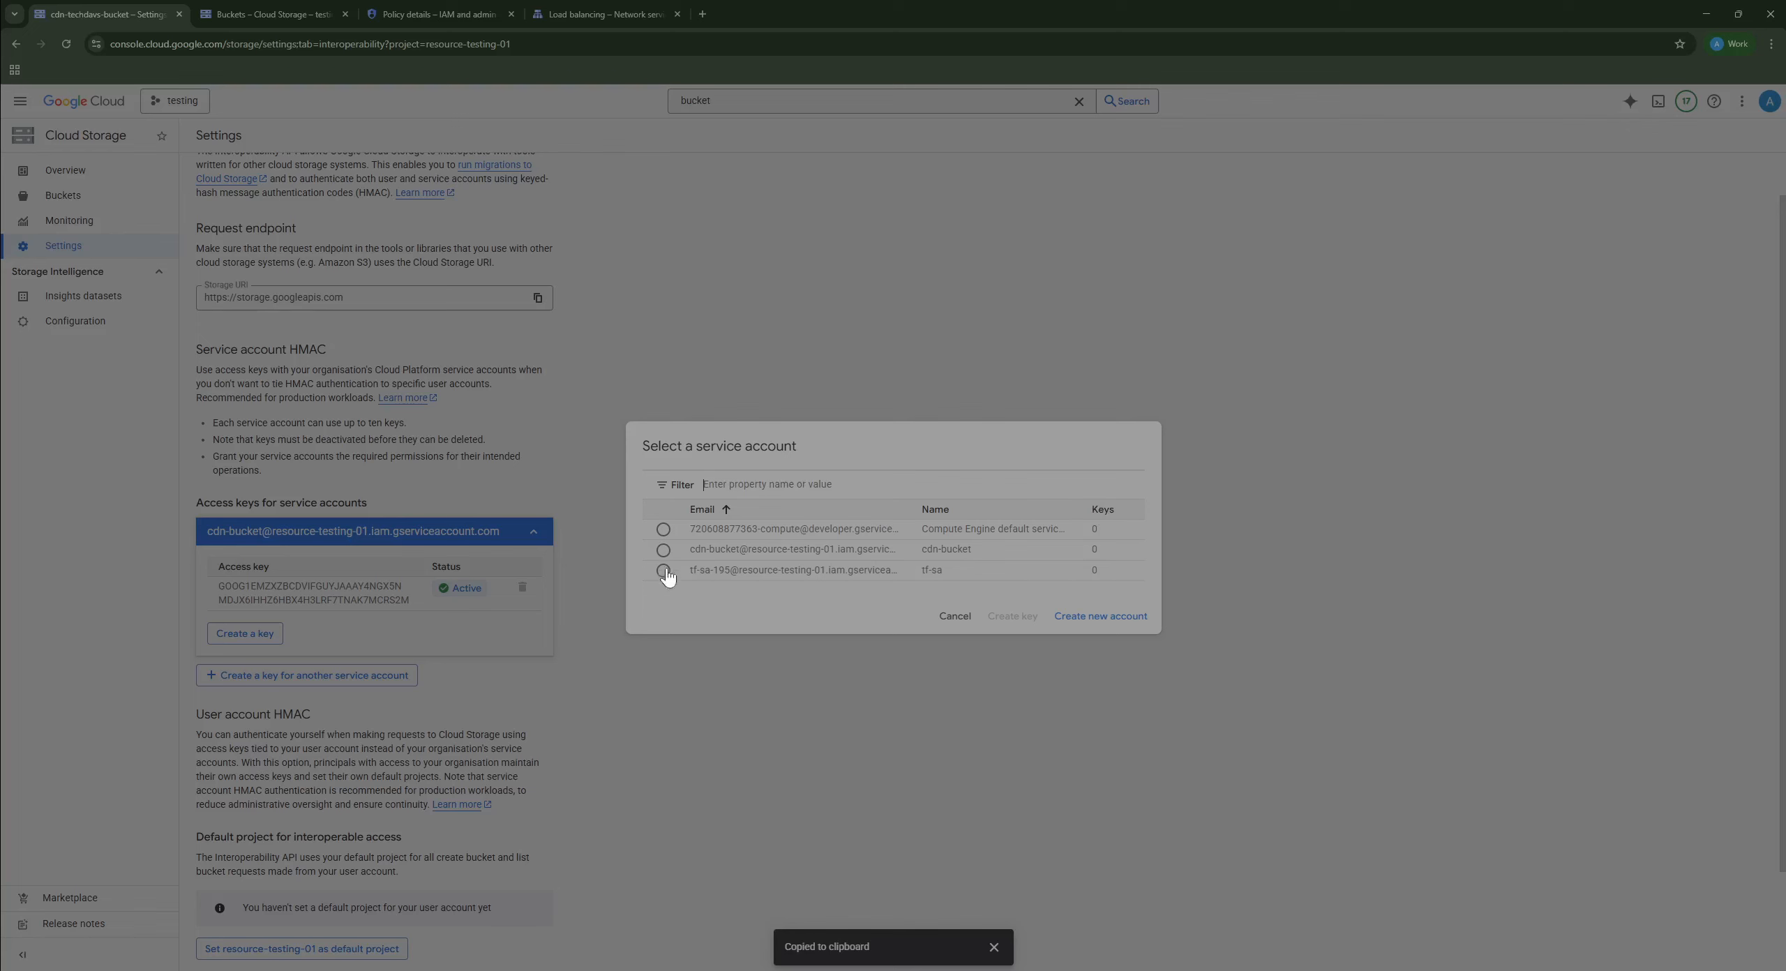
left_click(955, 617)
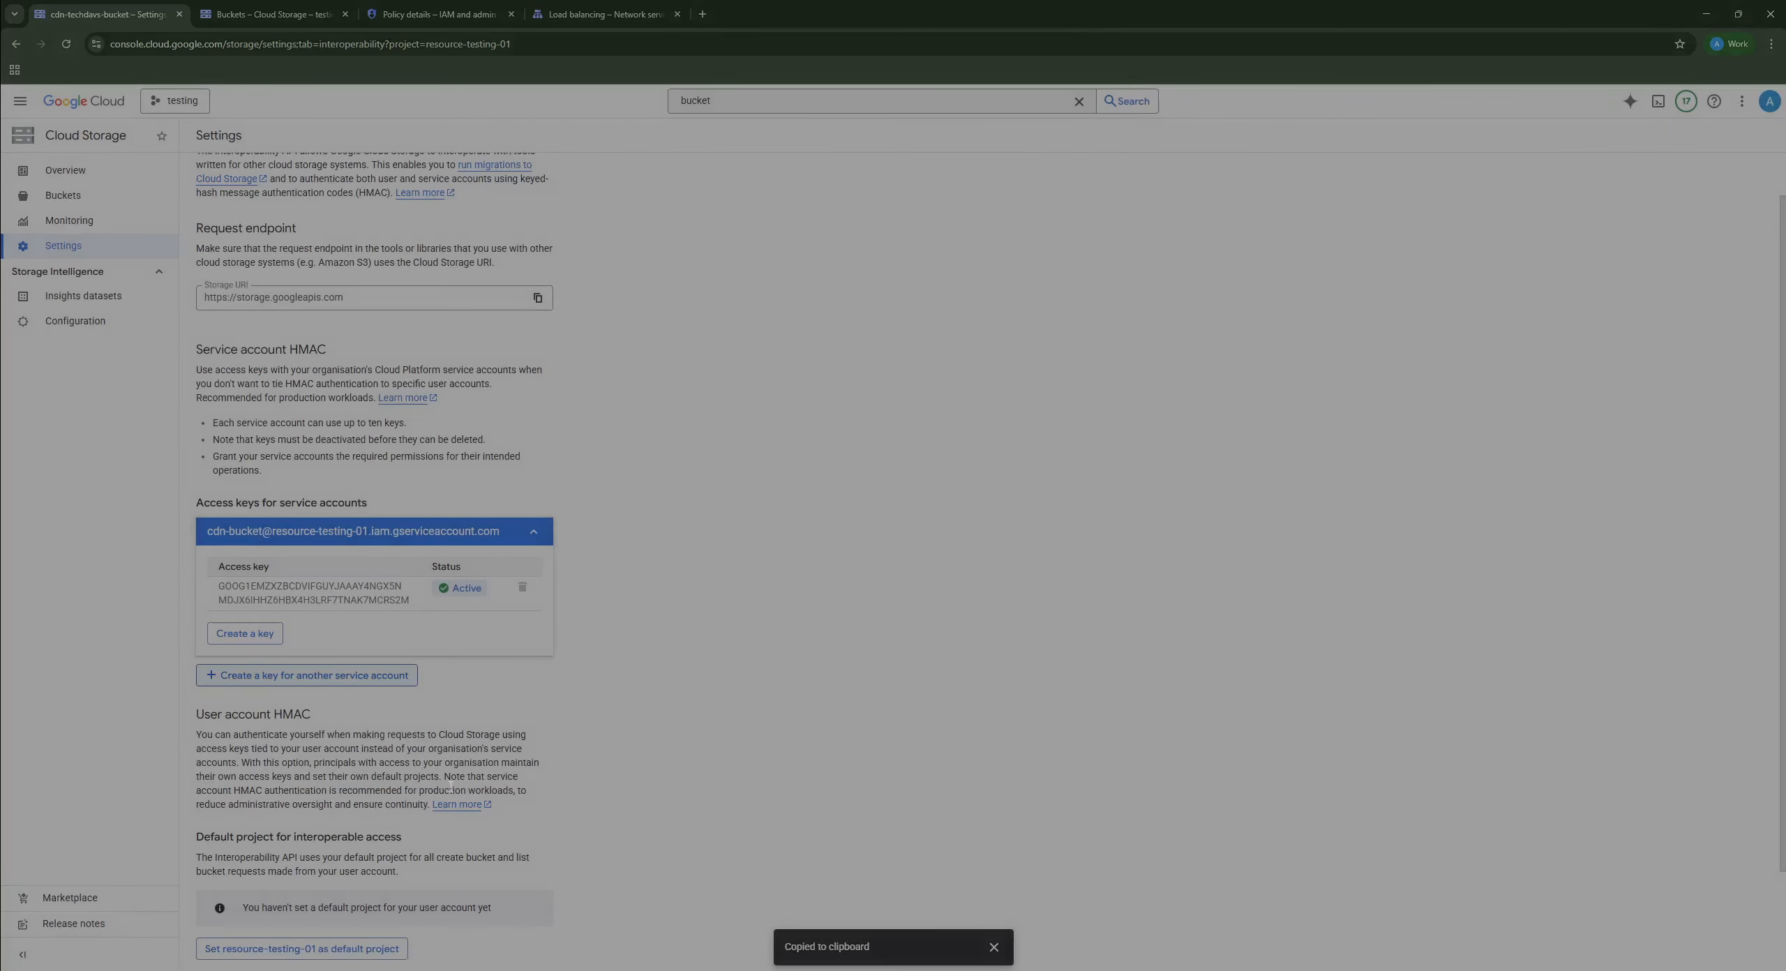
scroll(636, 649, "down", 2)
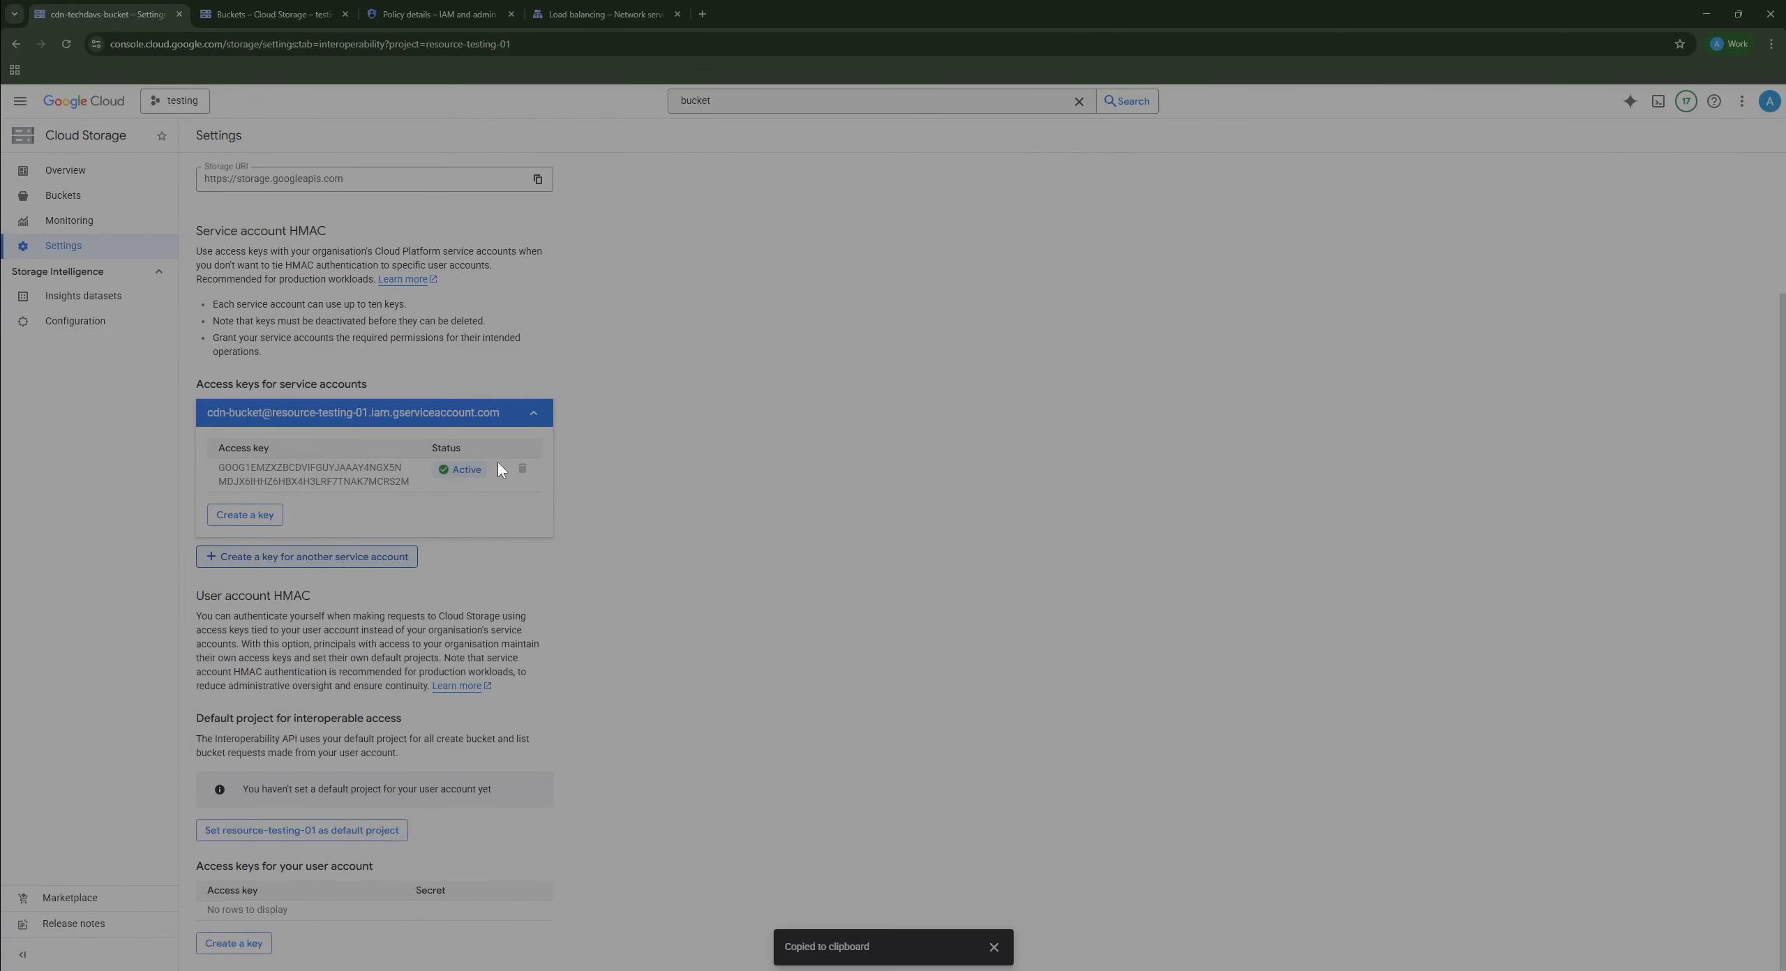
scroll(670, 419, "up", 3)
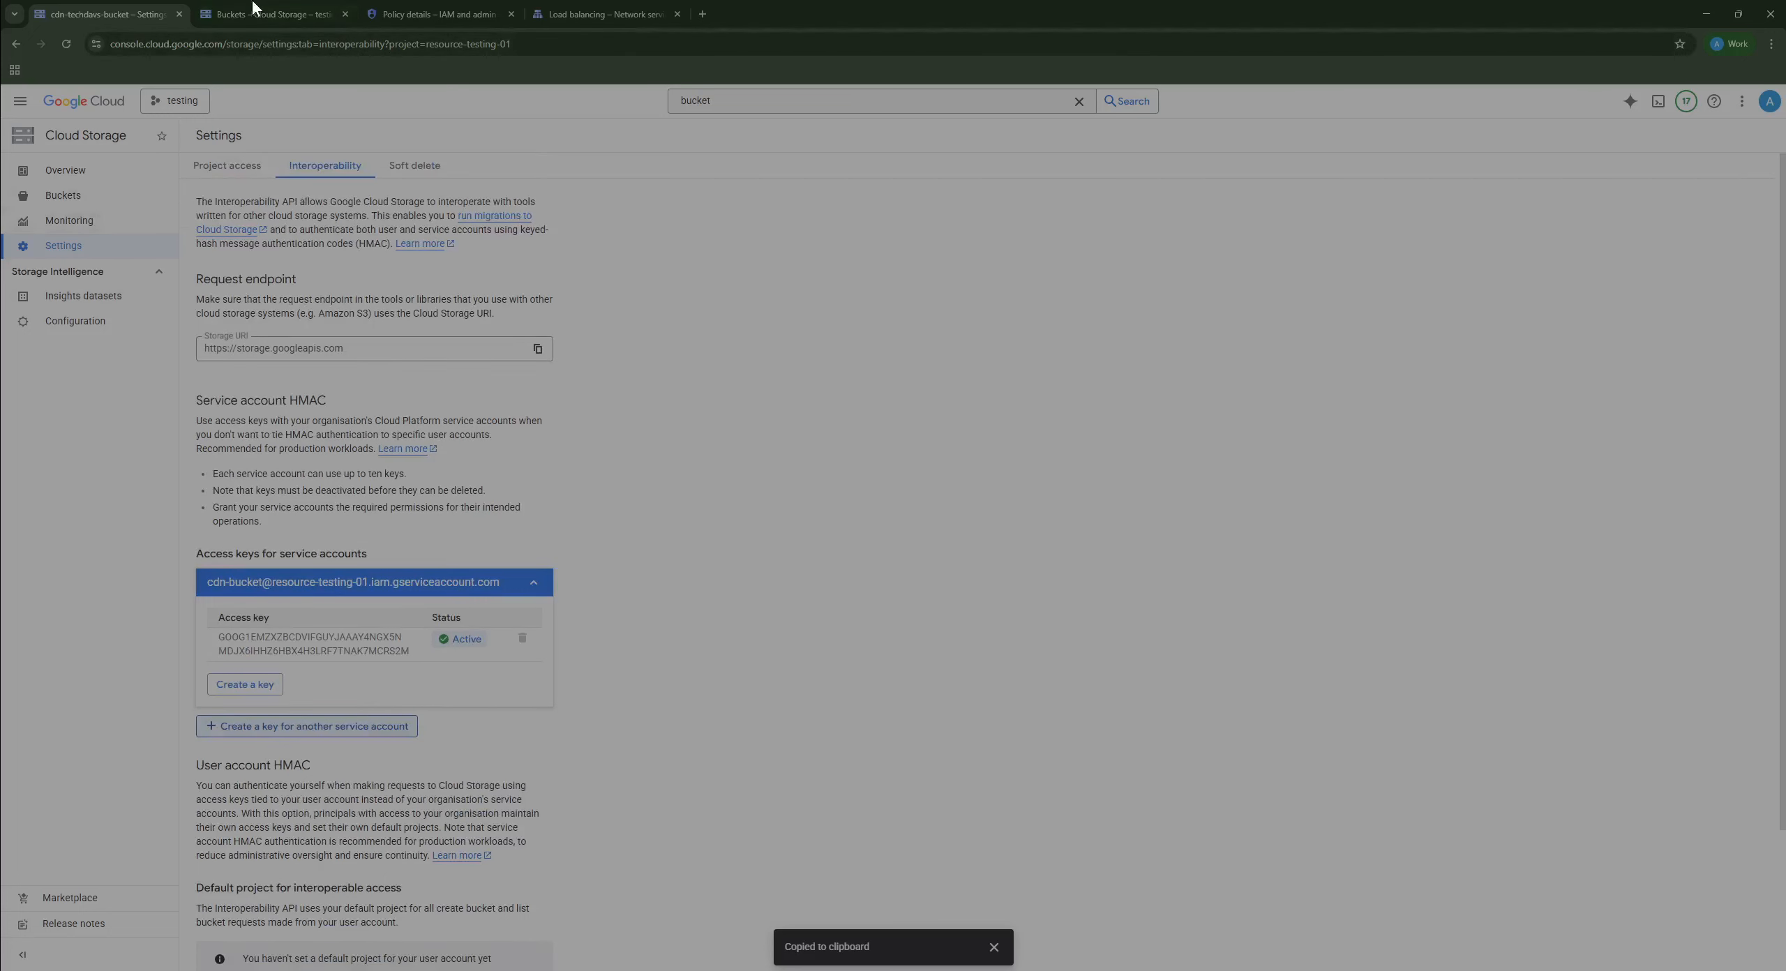
Step: Search the console for 'lb' and open the Load balancing page
left_click(802, 101)
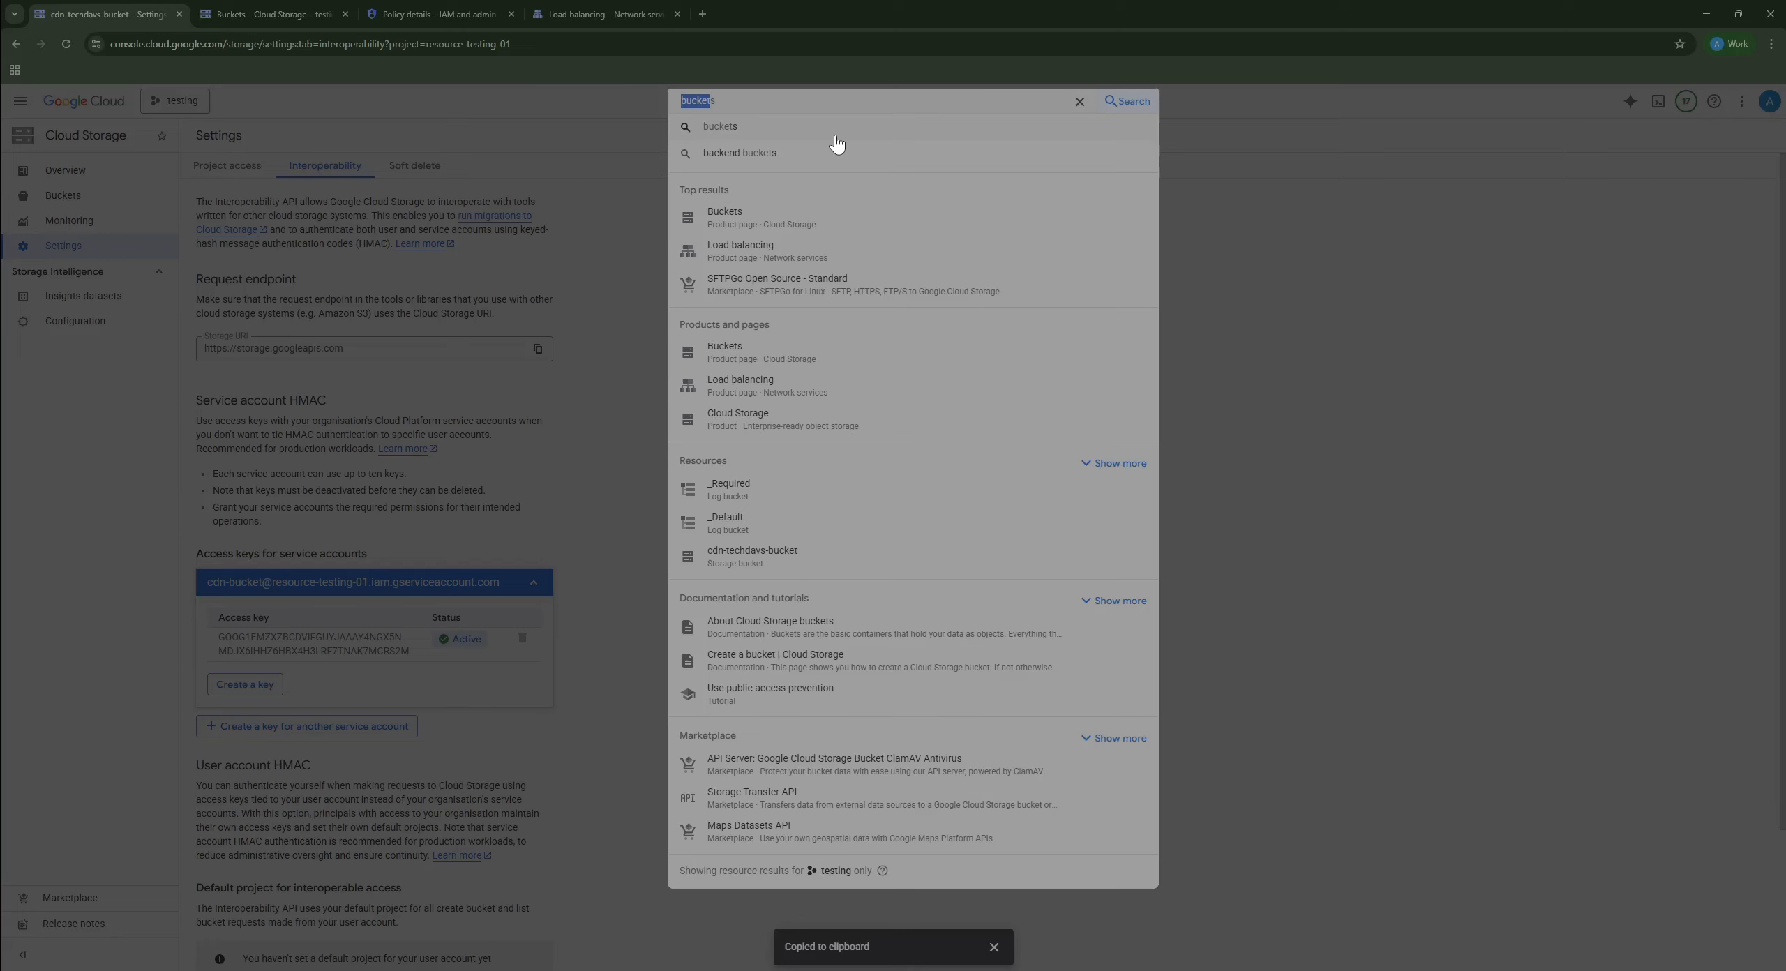
key("BackSpace")
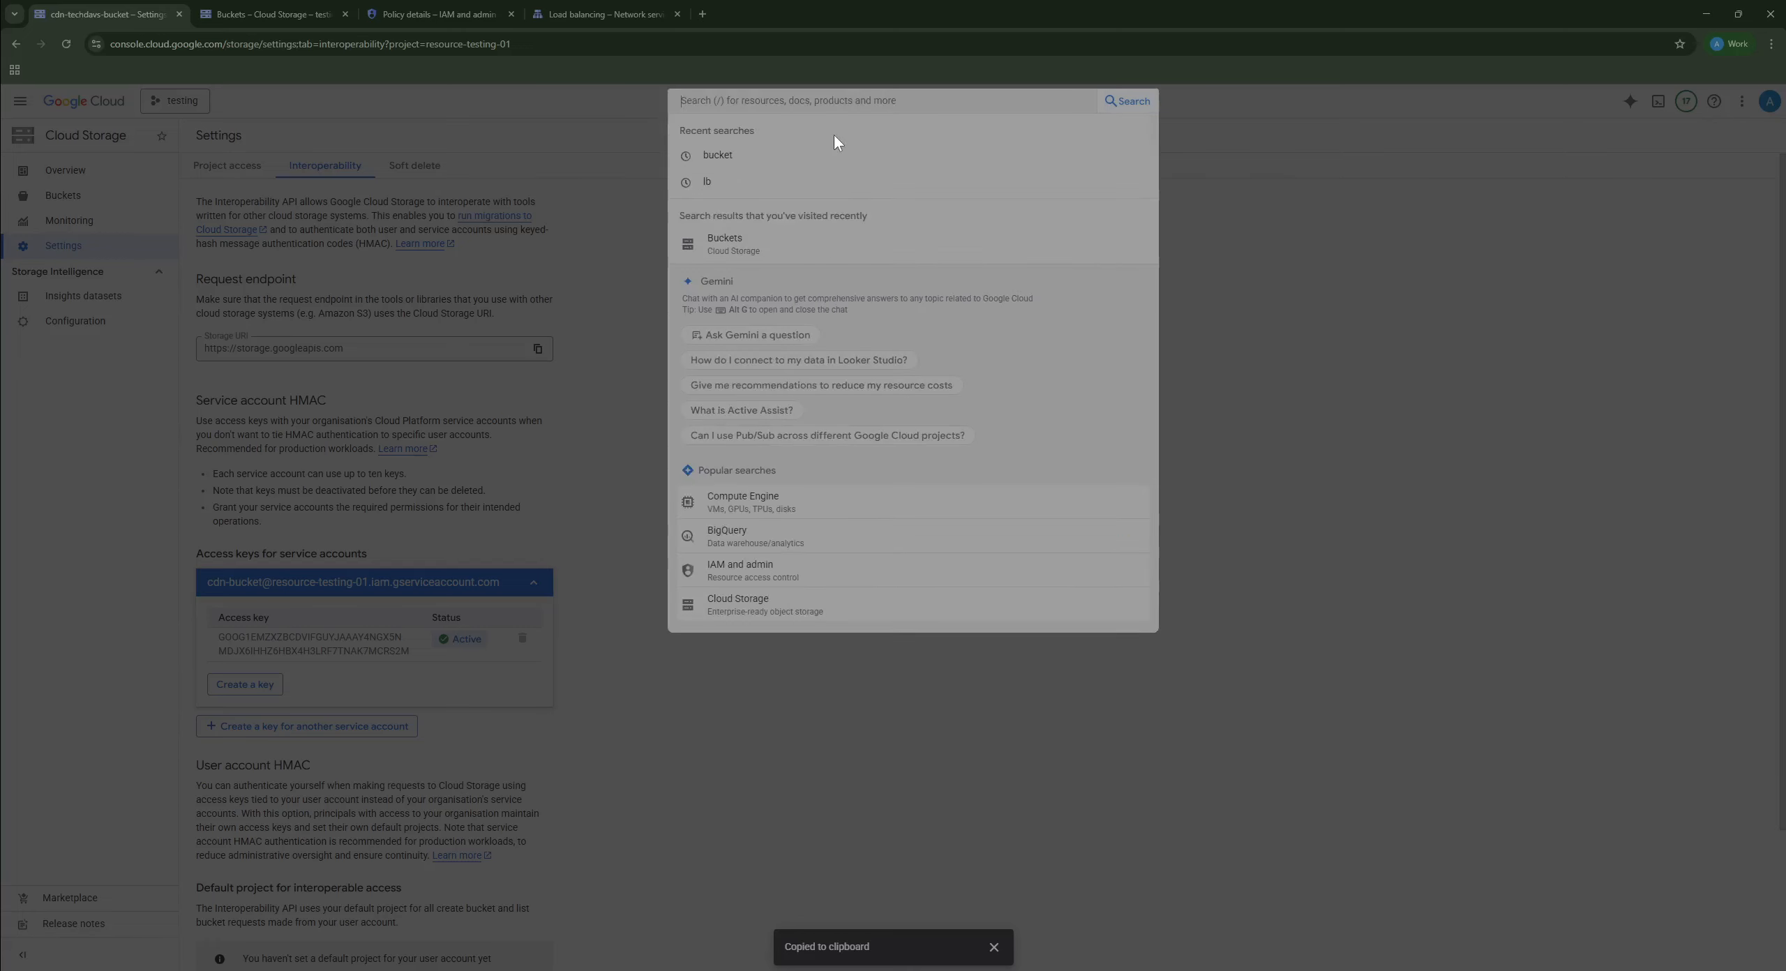
type("lb")
key("Return")
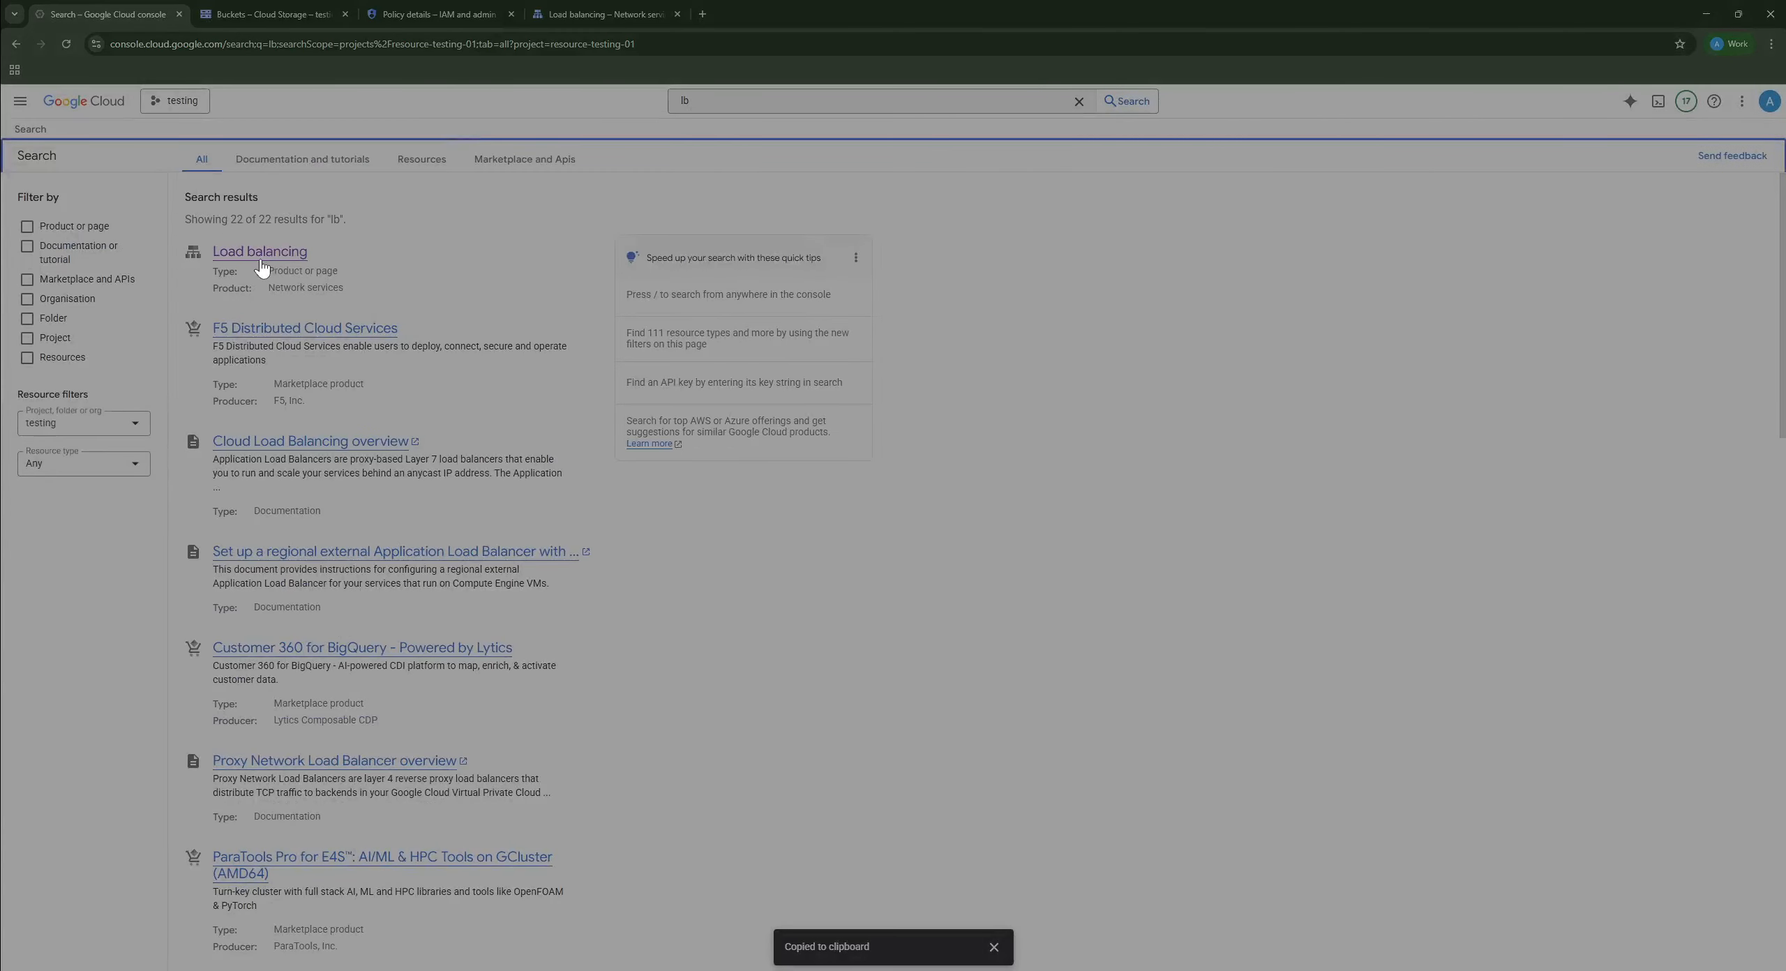
left_click(262, 267)
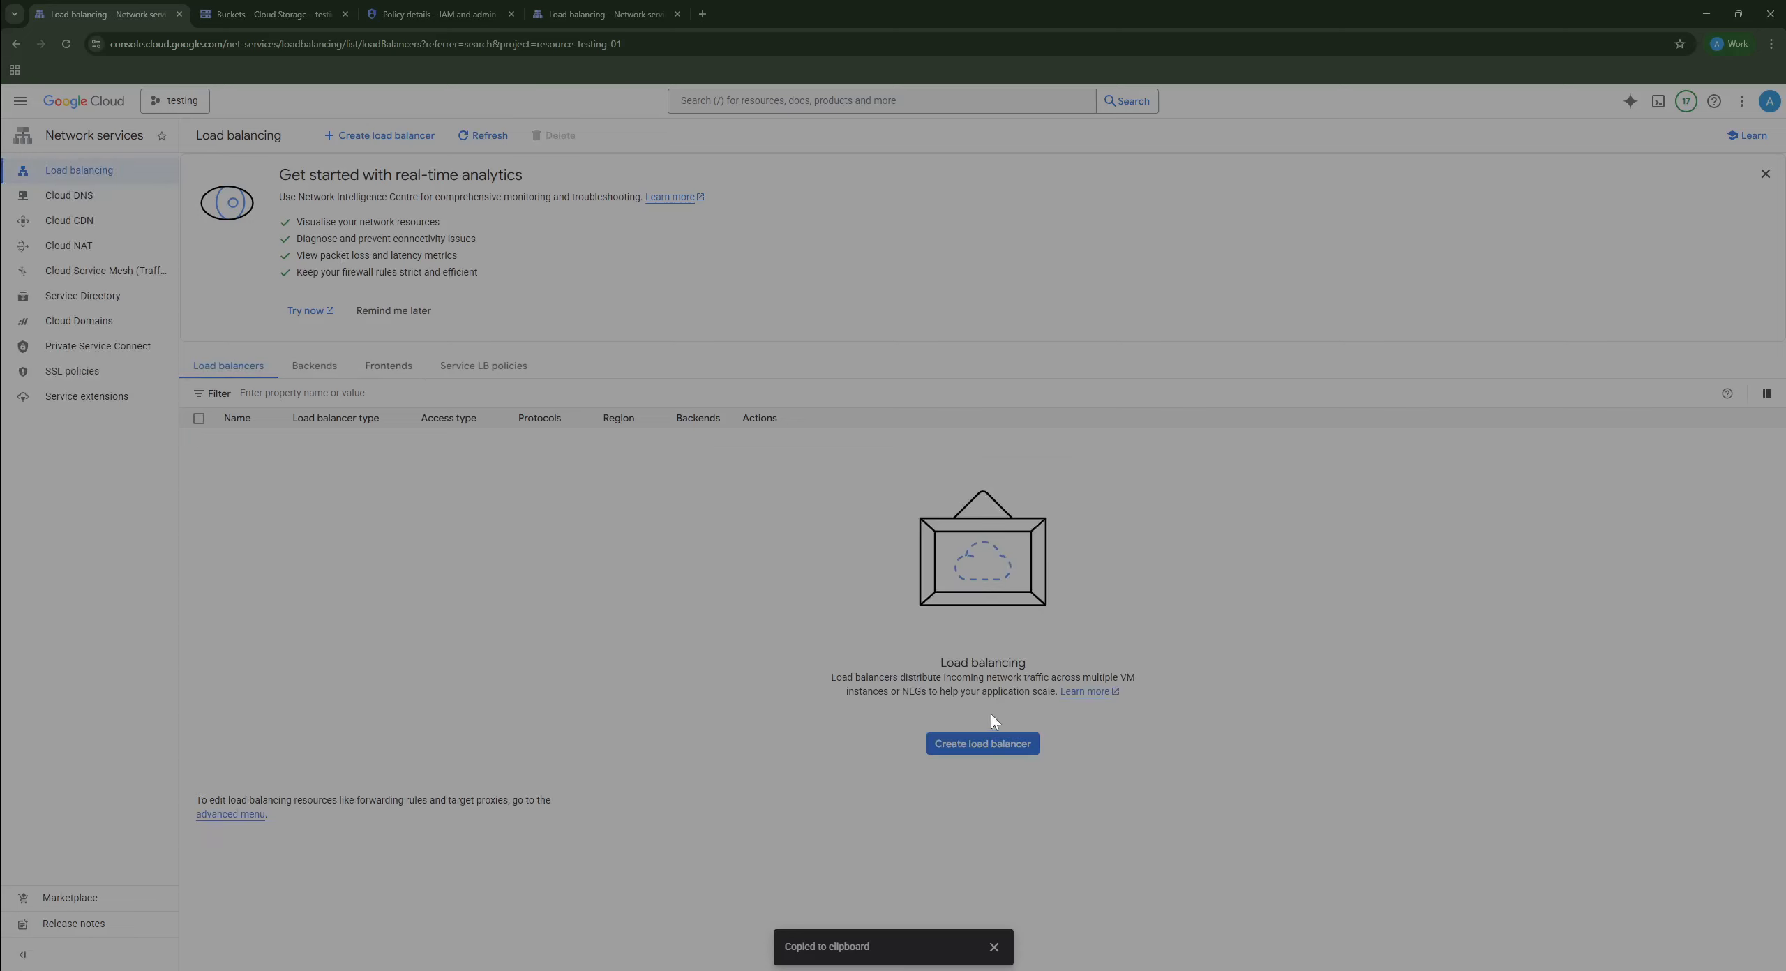
Step: Start a new Application load balancer: public facing, global, global external application generation
left_click(957, 744)
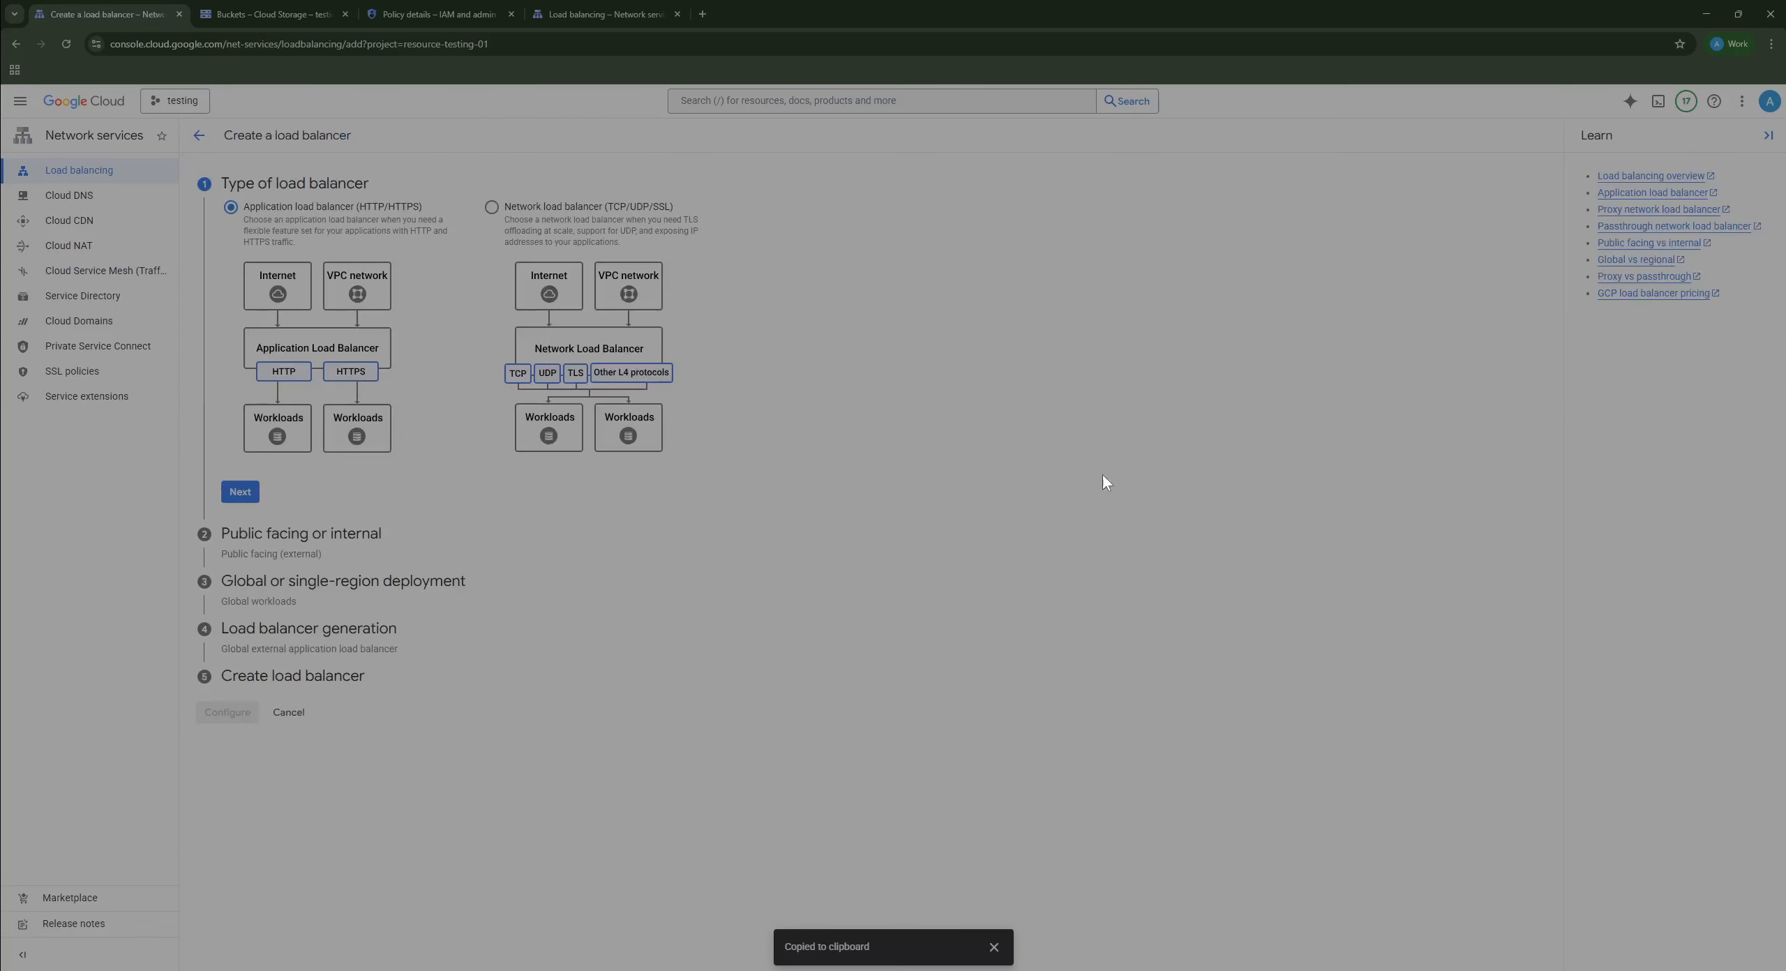
left_click(244, 492)
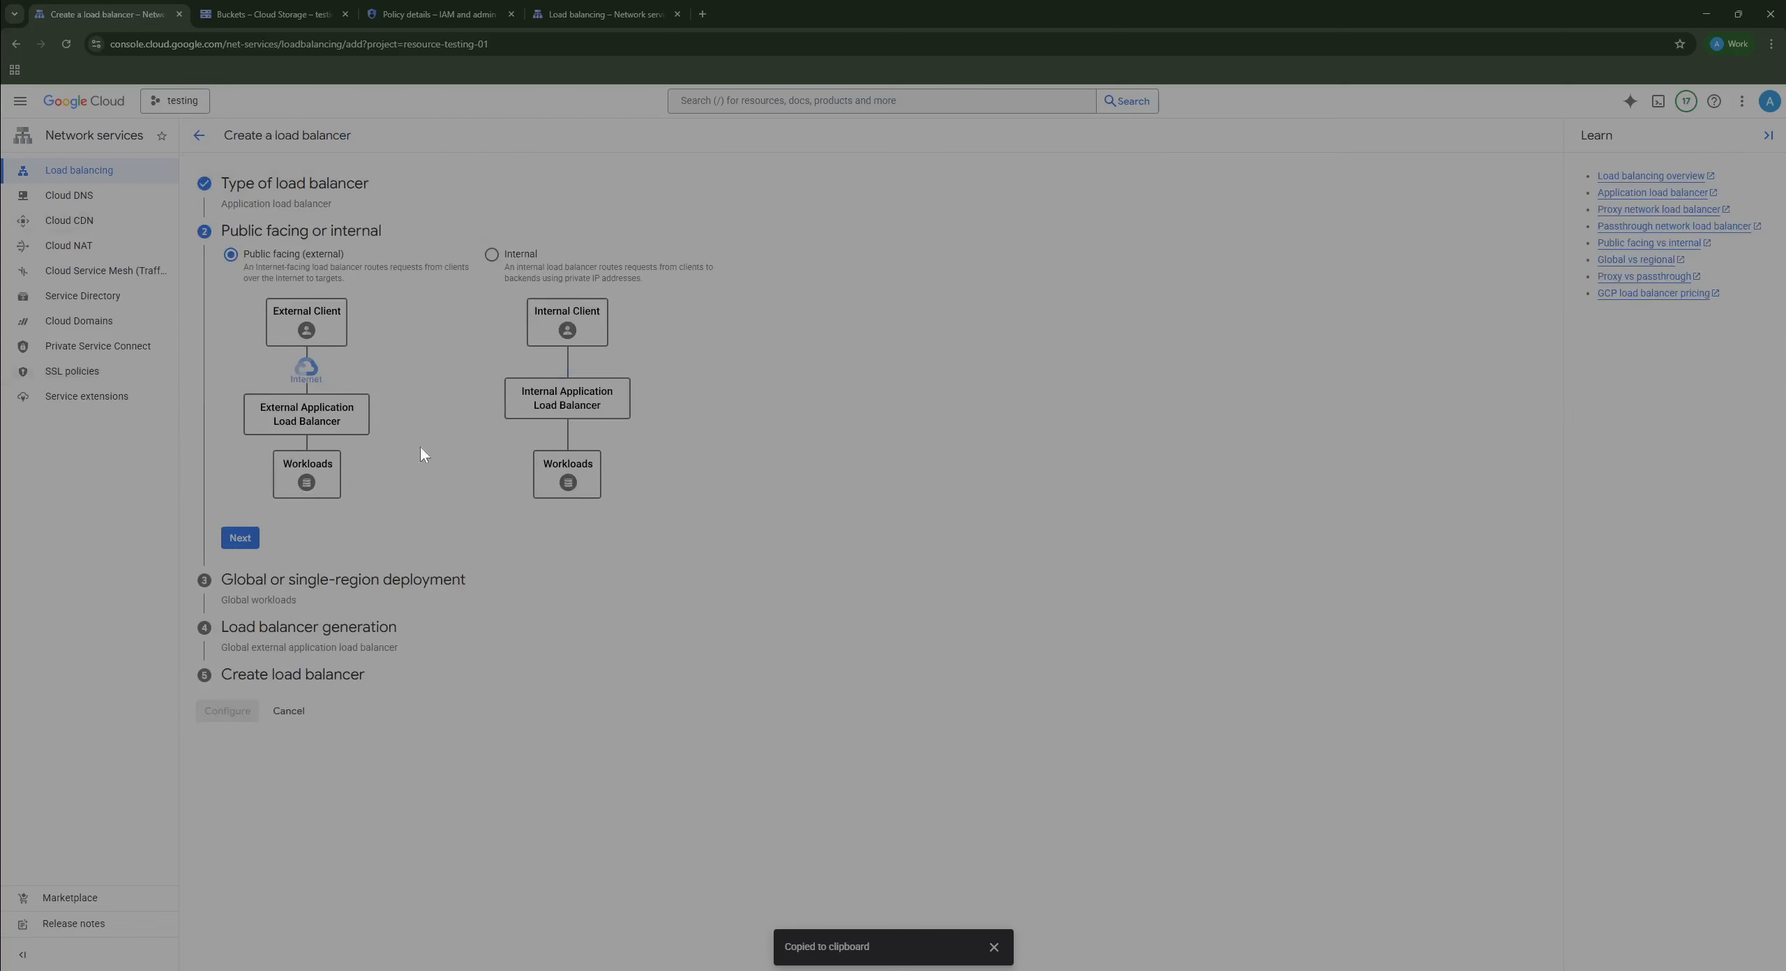
left_click(241, 540)
left_click(238, 621)
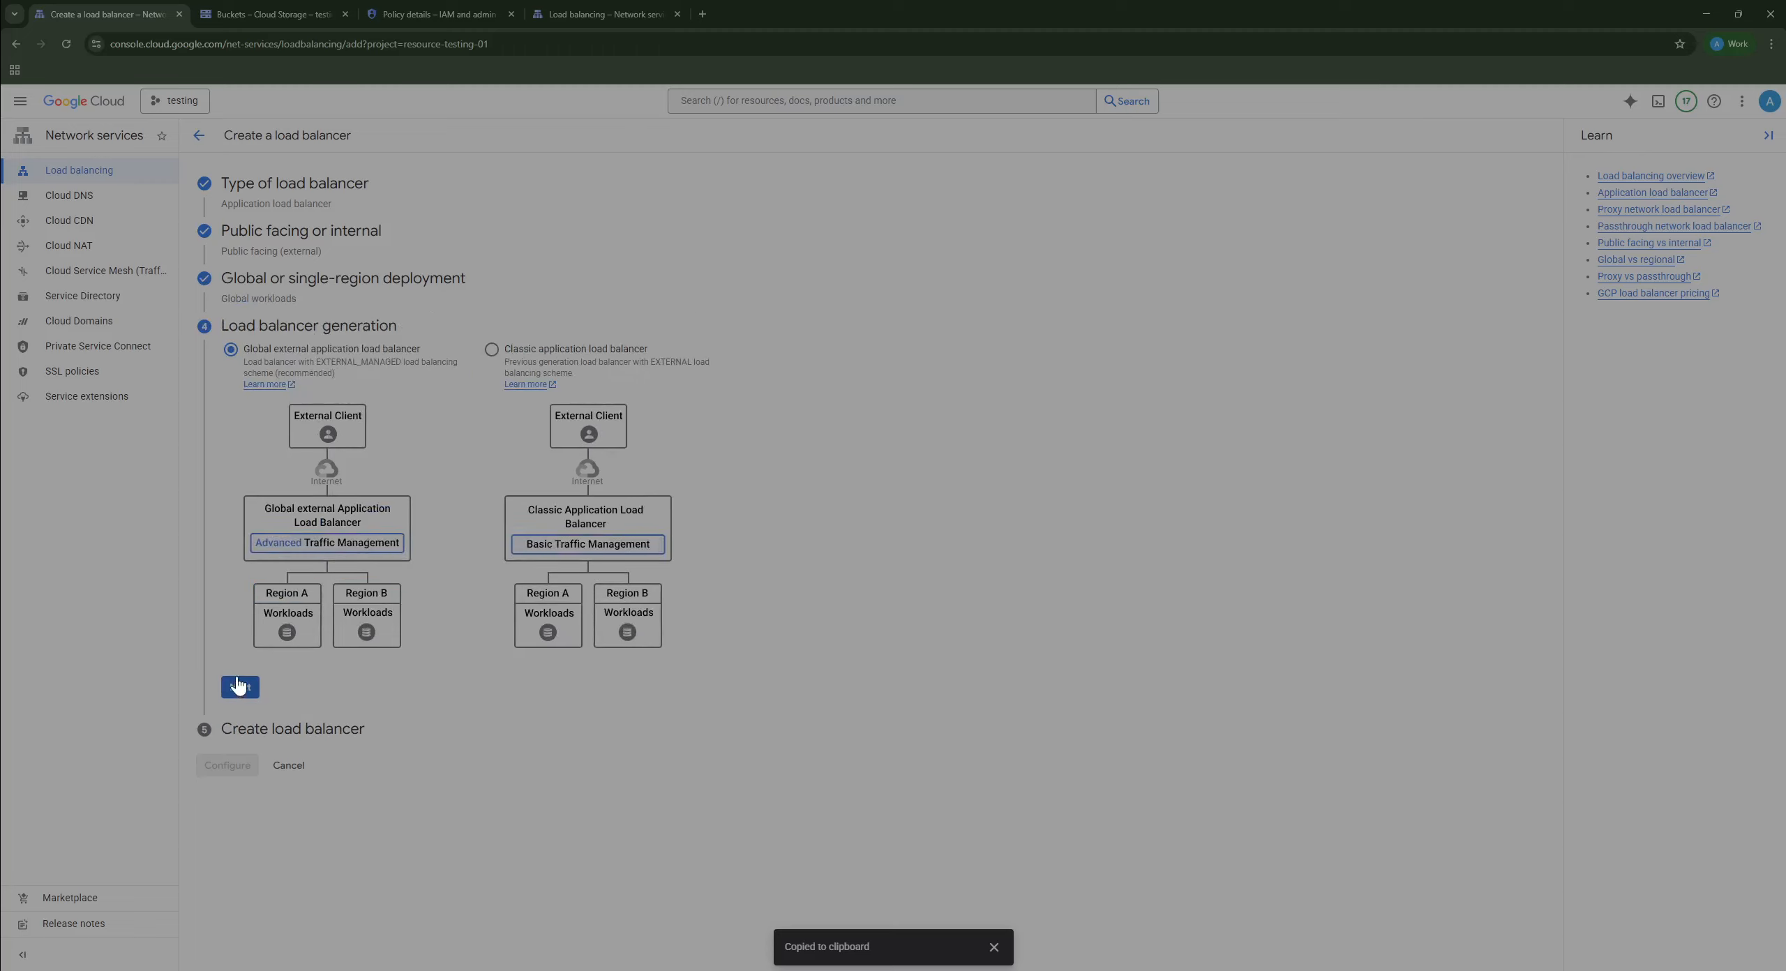
left_click(240, 692)
Step: Name the load balancer cdn-techdavs-bucket-lb and add frontend cdn-techdavs-bucket-fr on HTTP port 80
left_click(235, 561)
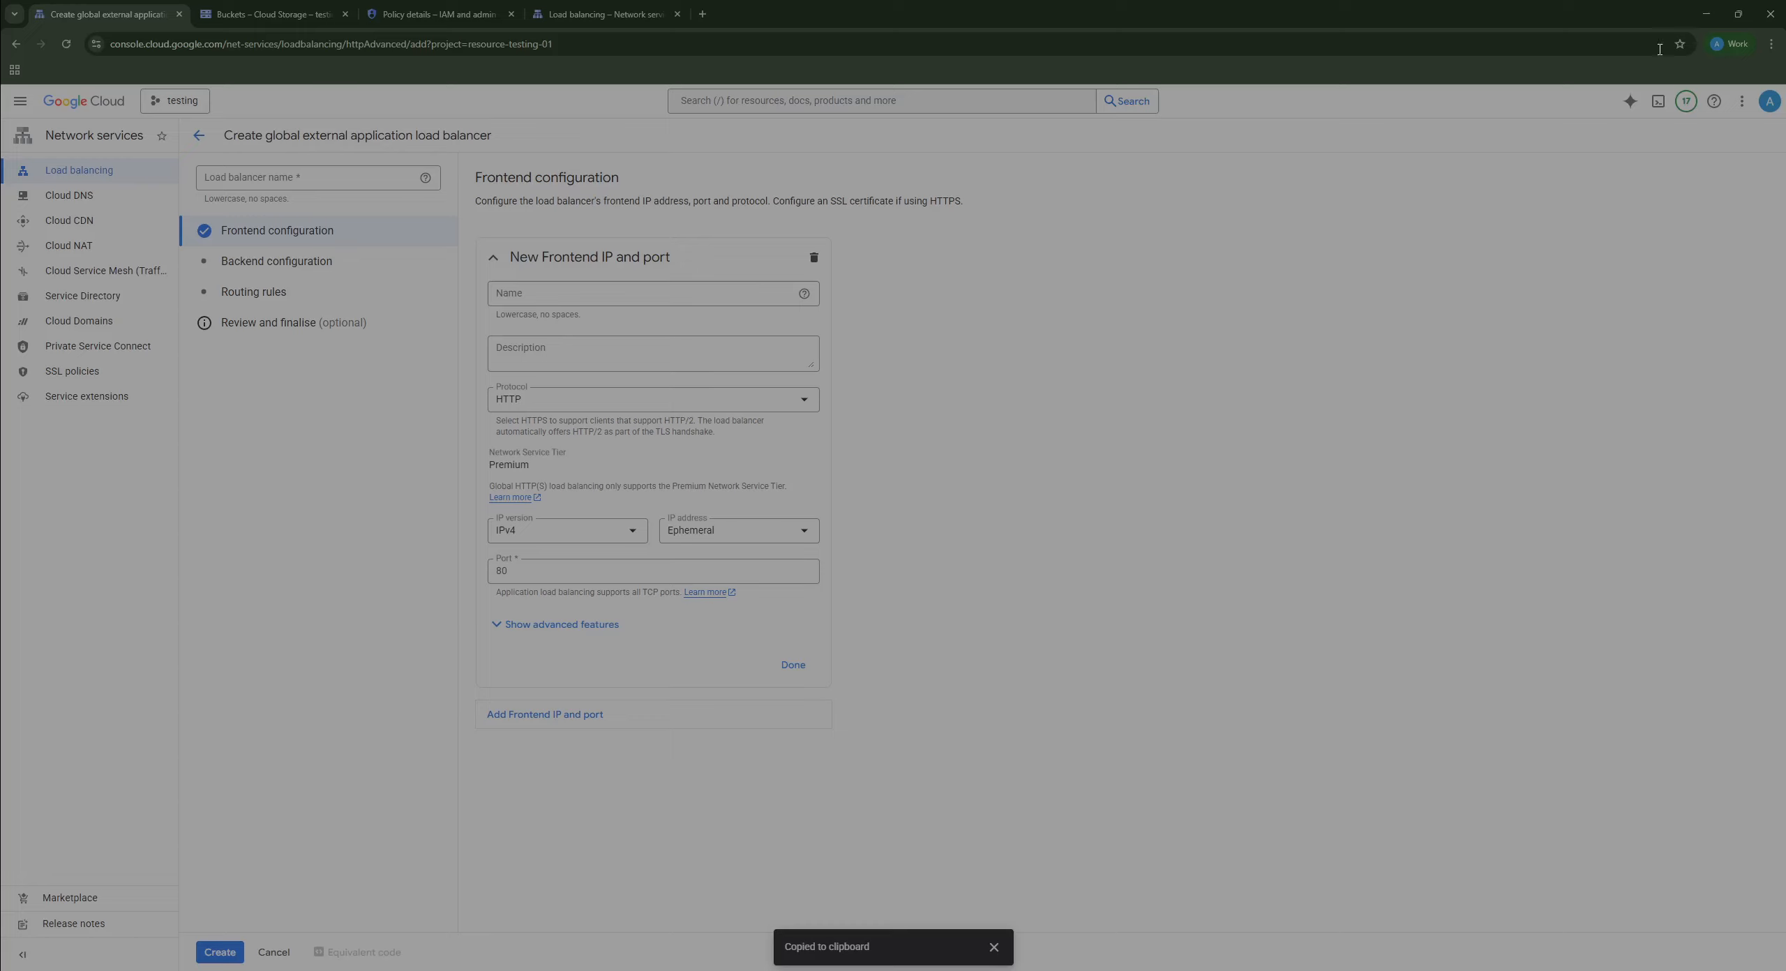
left_click(551, 294)
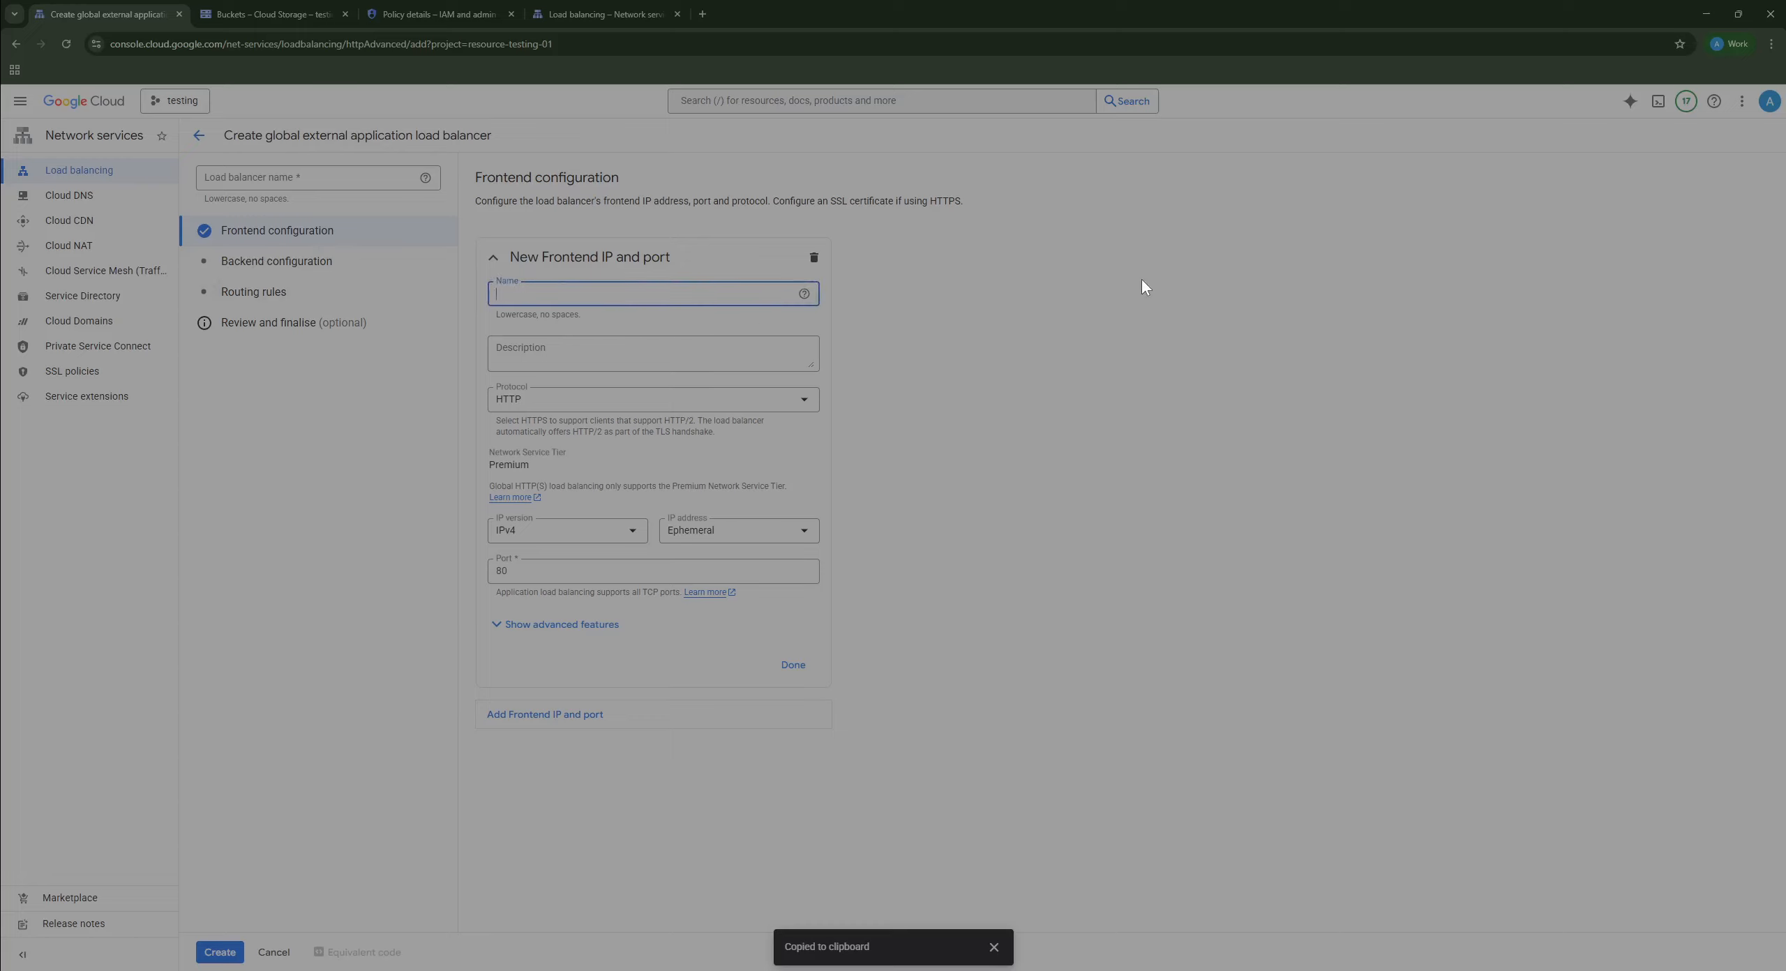
type("cdn-")
left_click(348, 172)
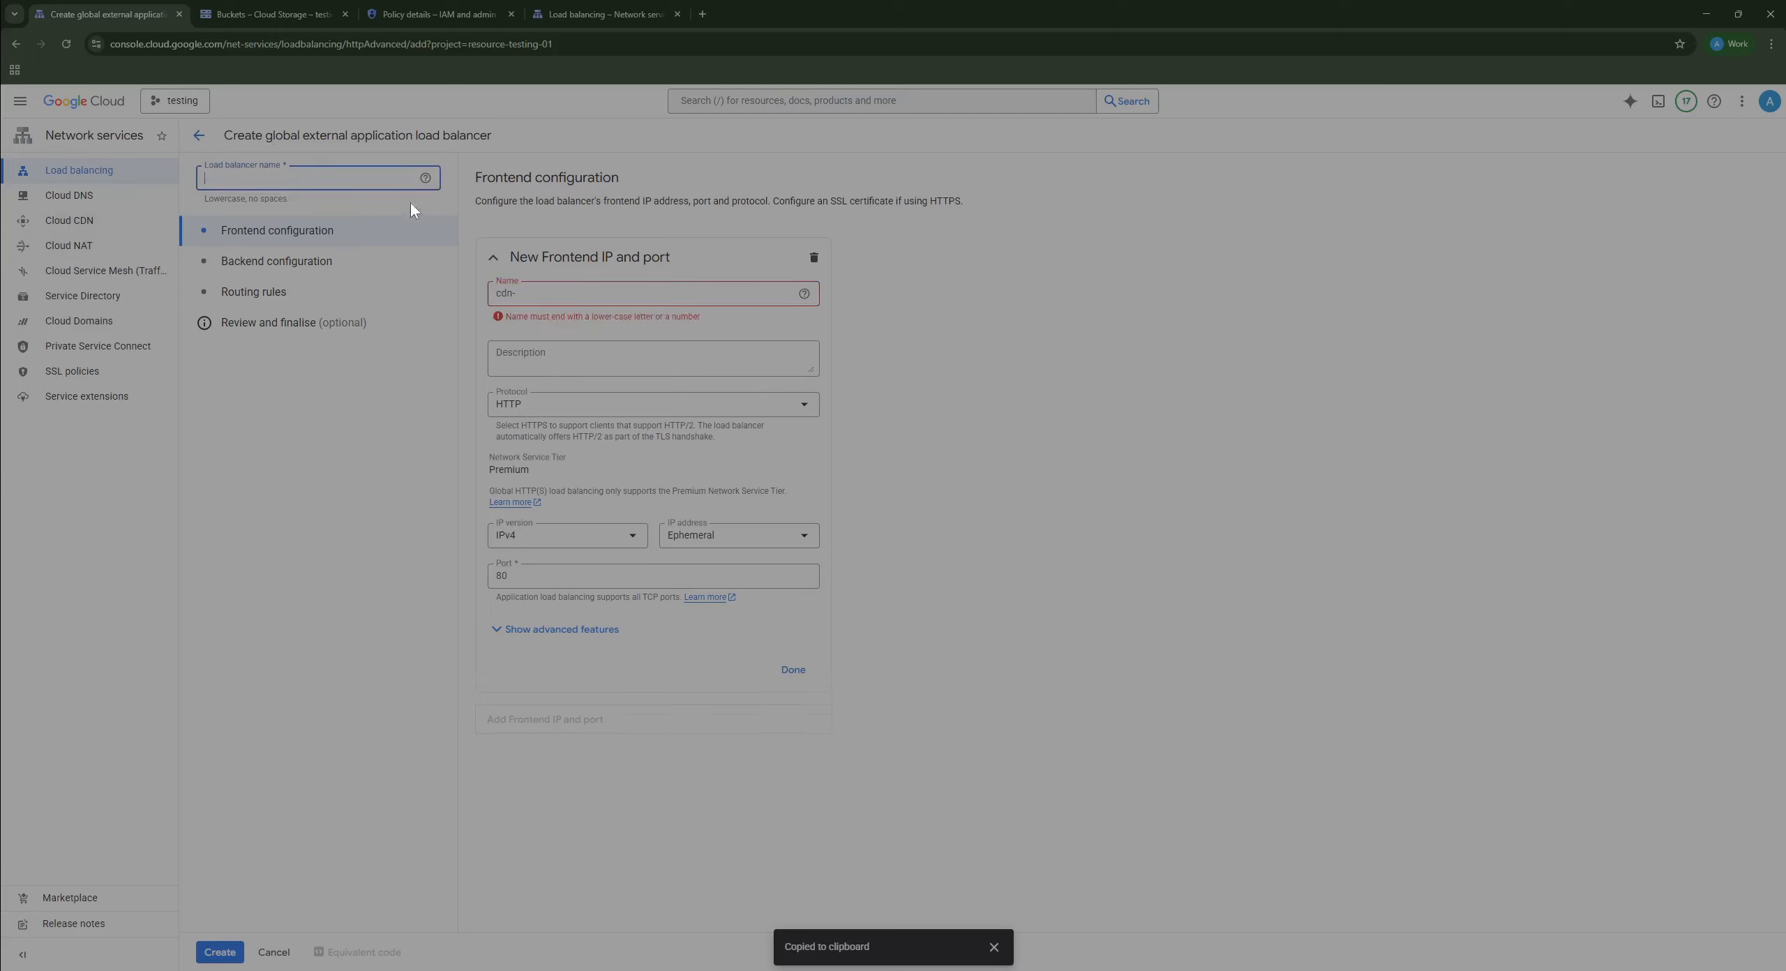
type("cdn-techdavs-bucket-lb")
left_click(582, 289)
type("tec")
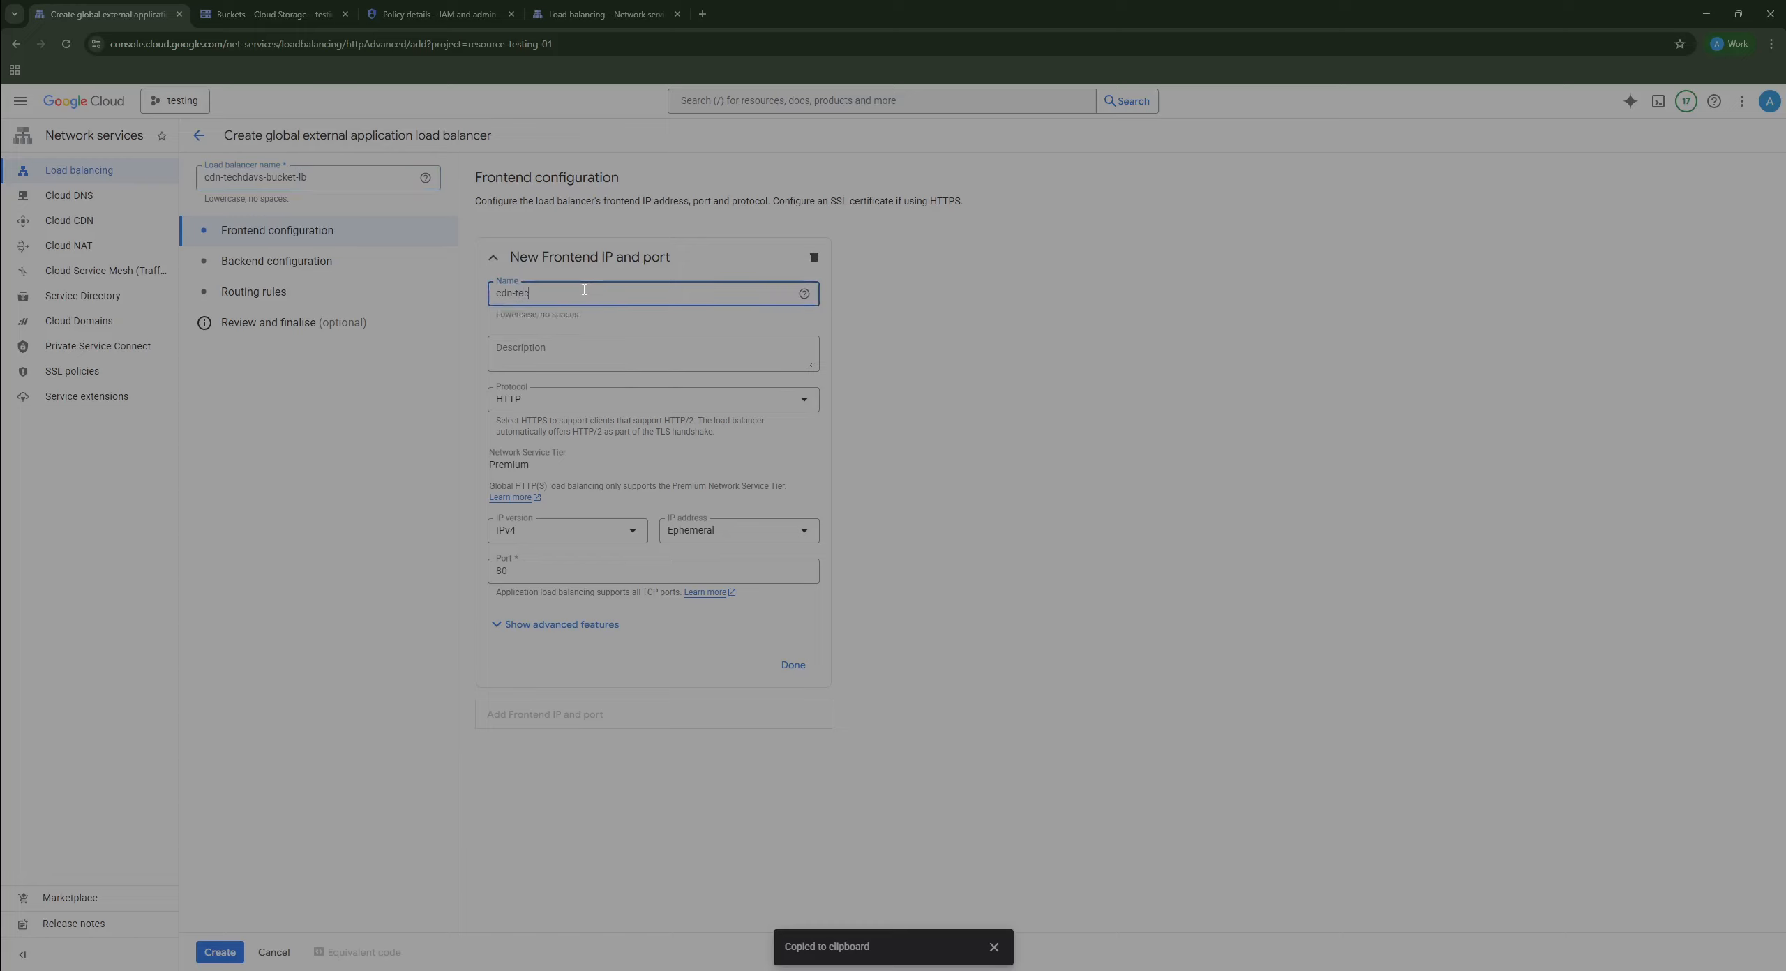
type("hdavs-bucket-")
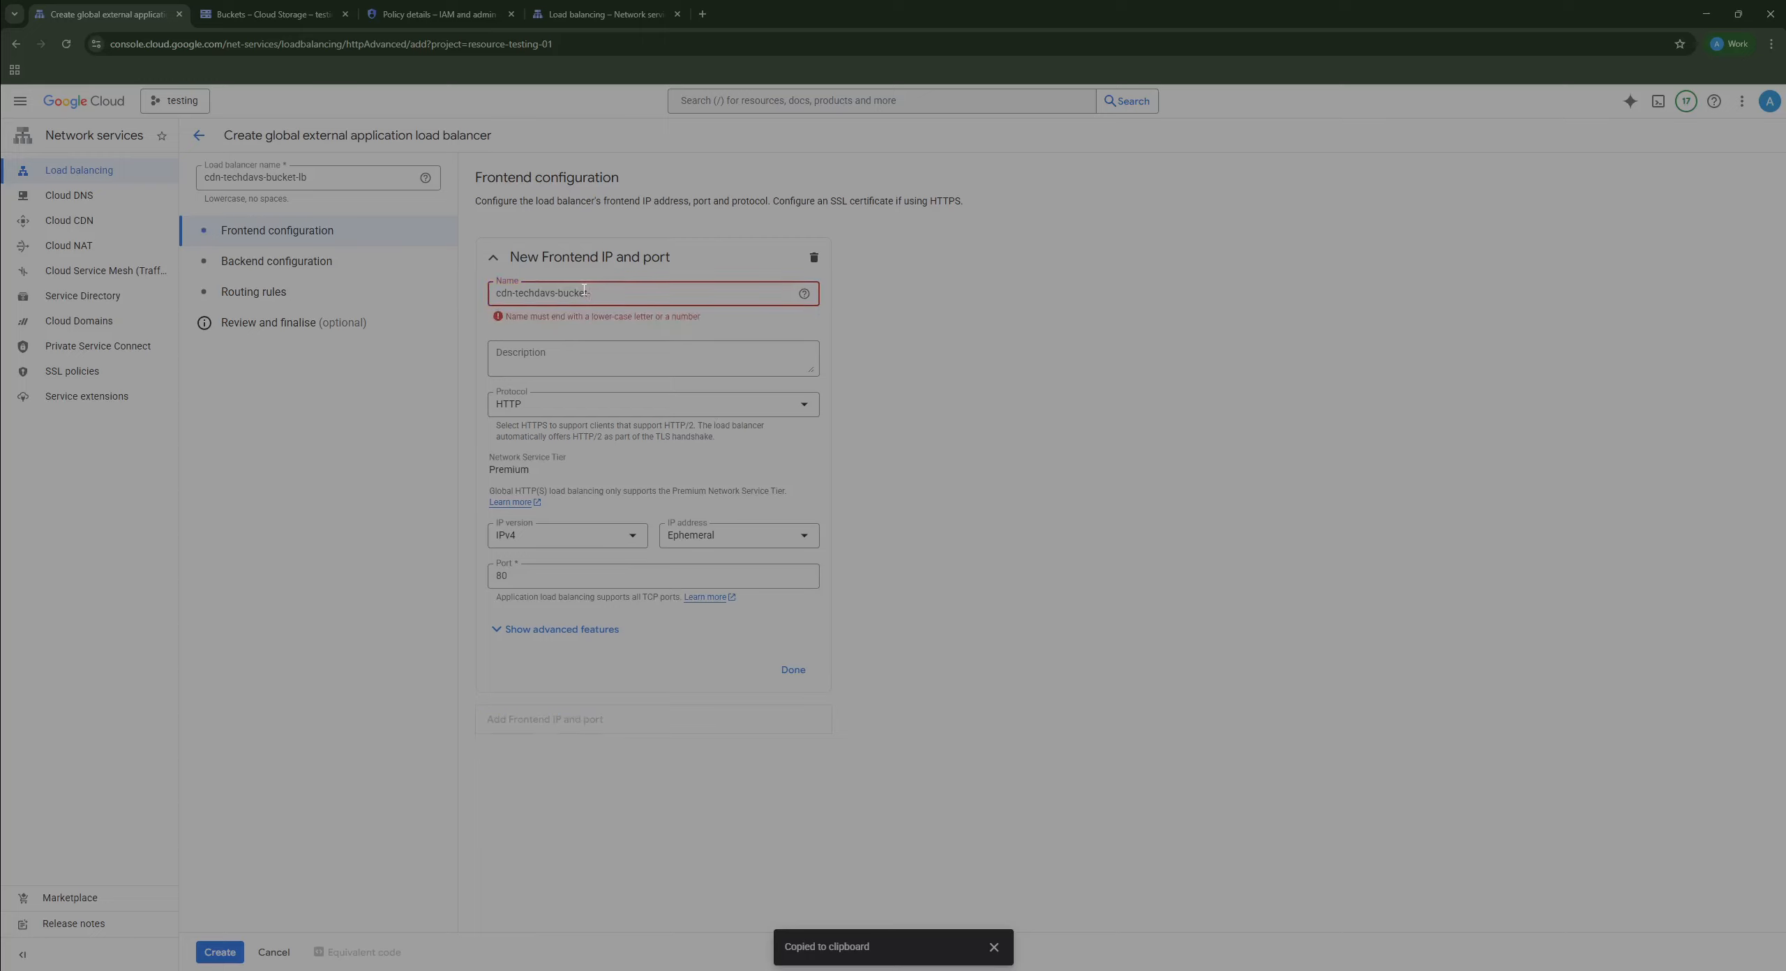
type("frn")
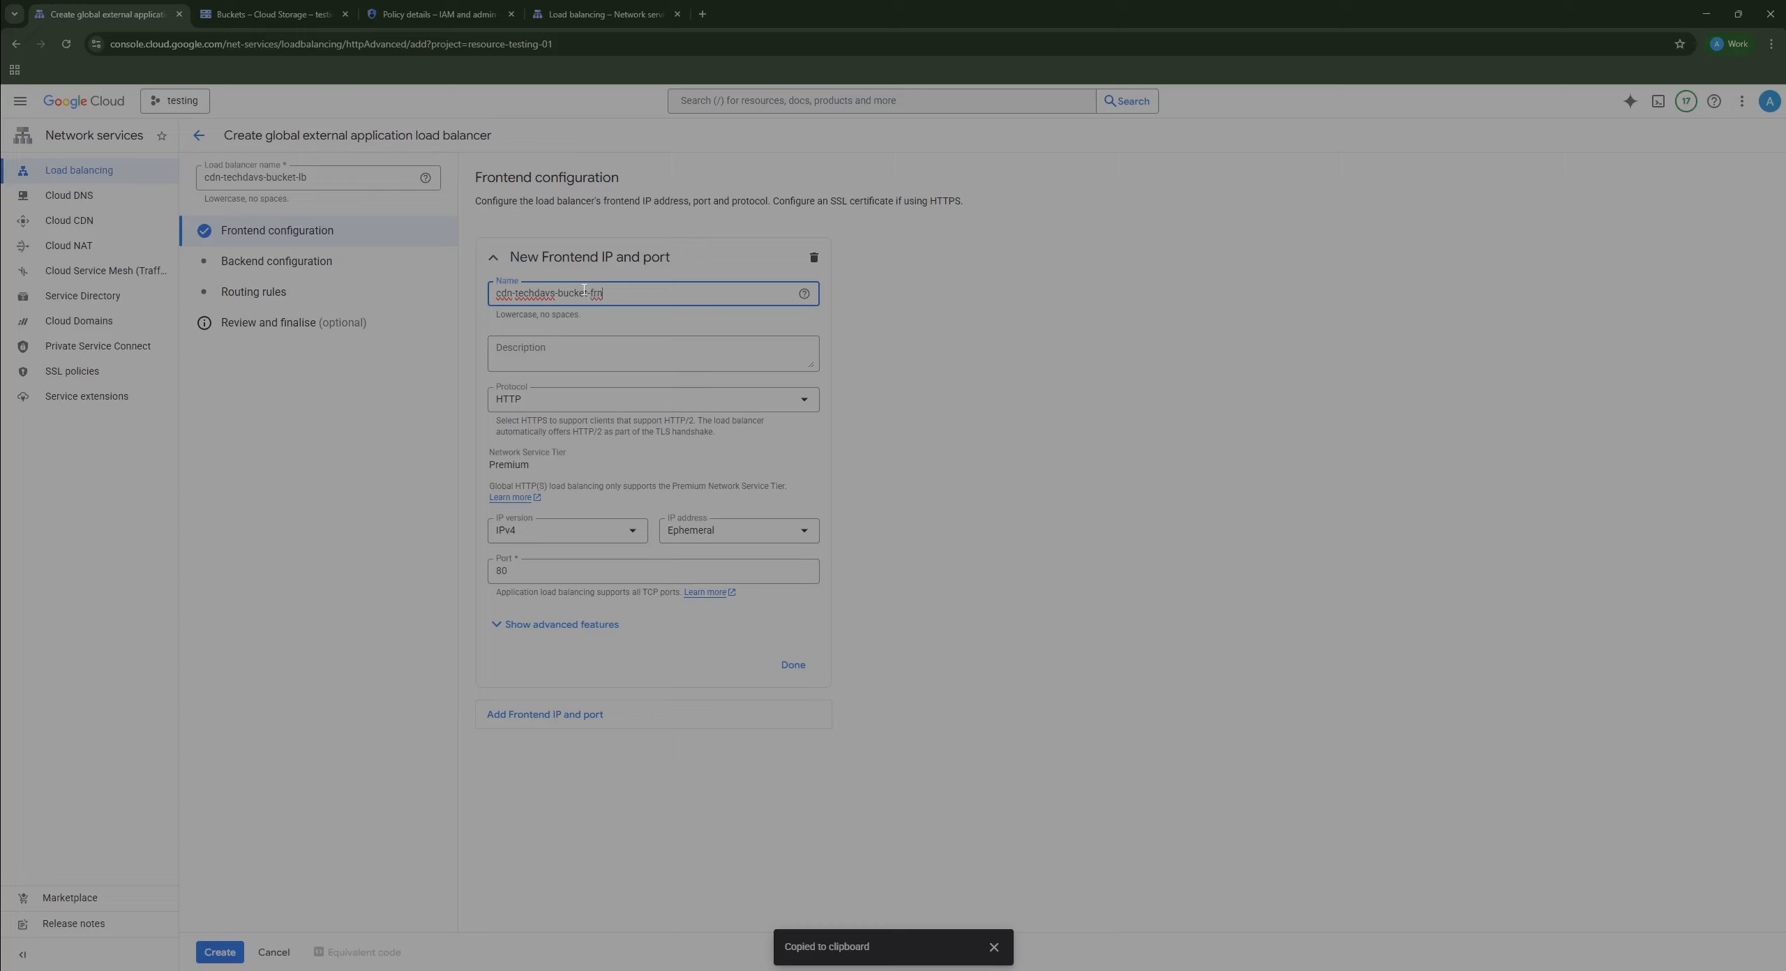
key("BackSpace")
key("BackSpace")
type("r")
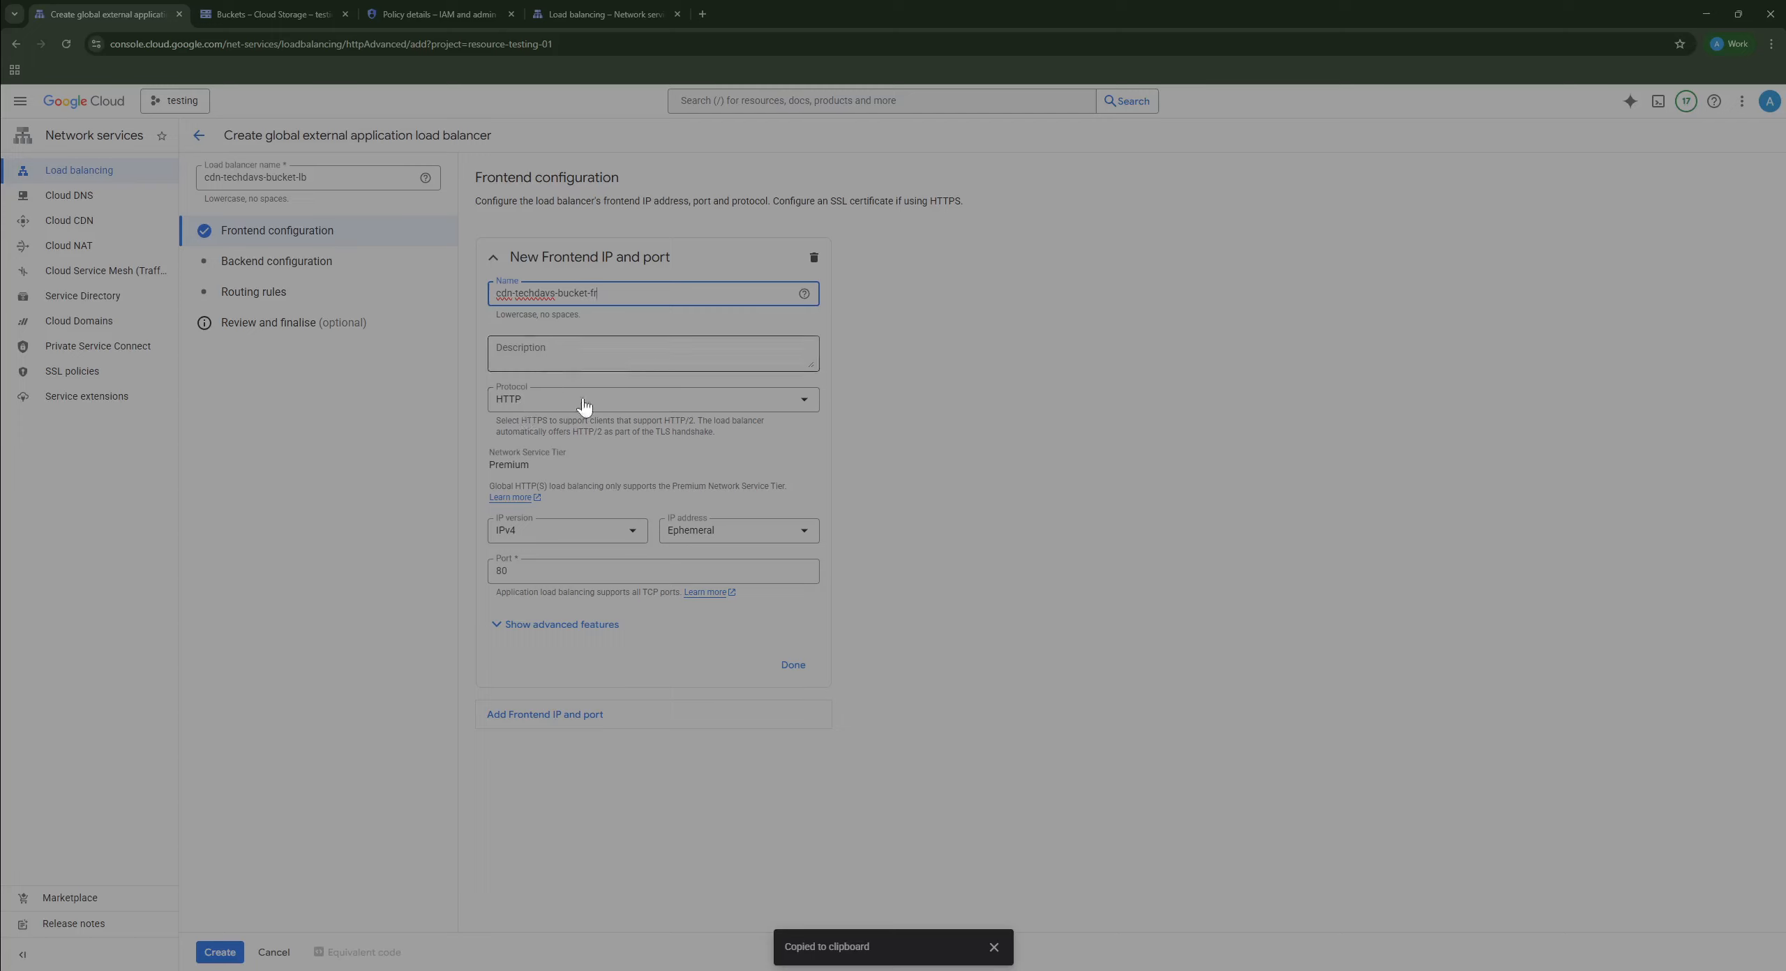
left_click(791, 665)
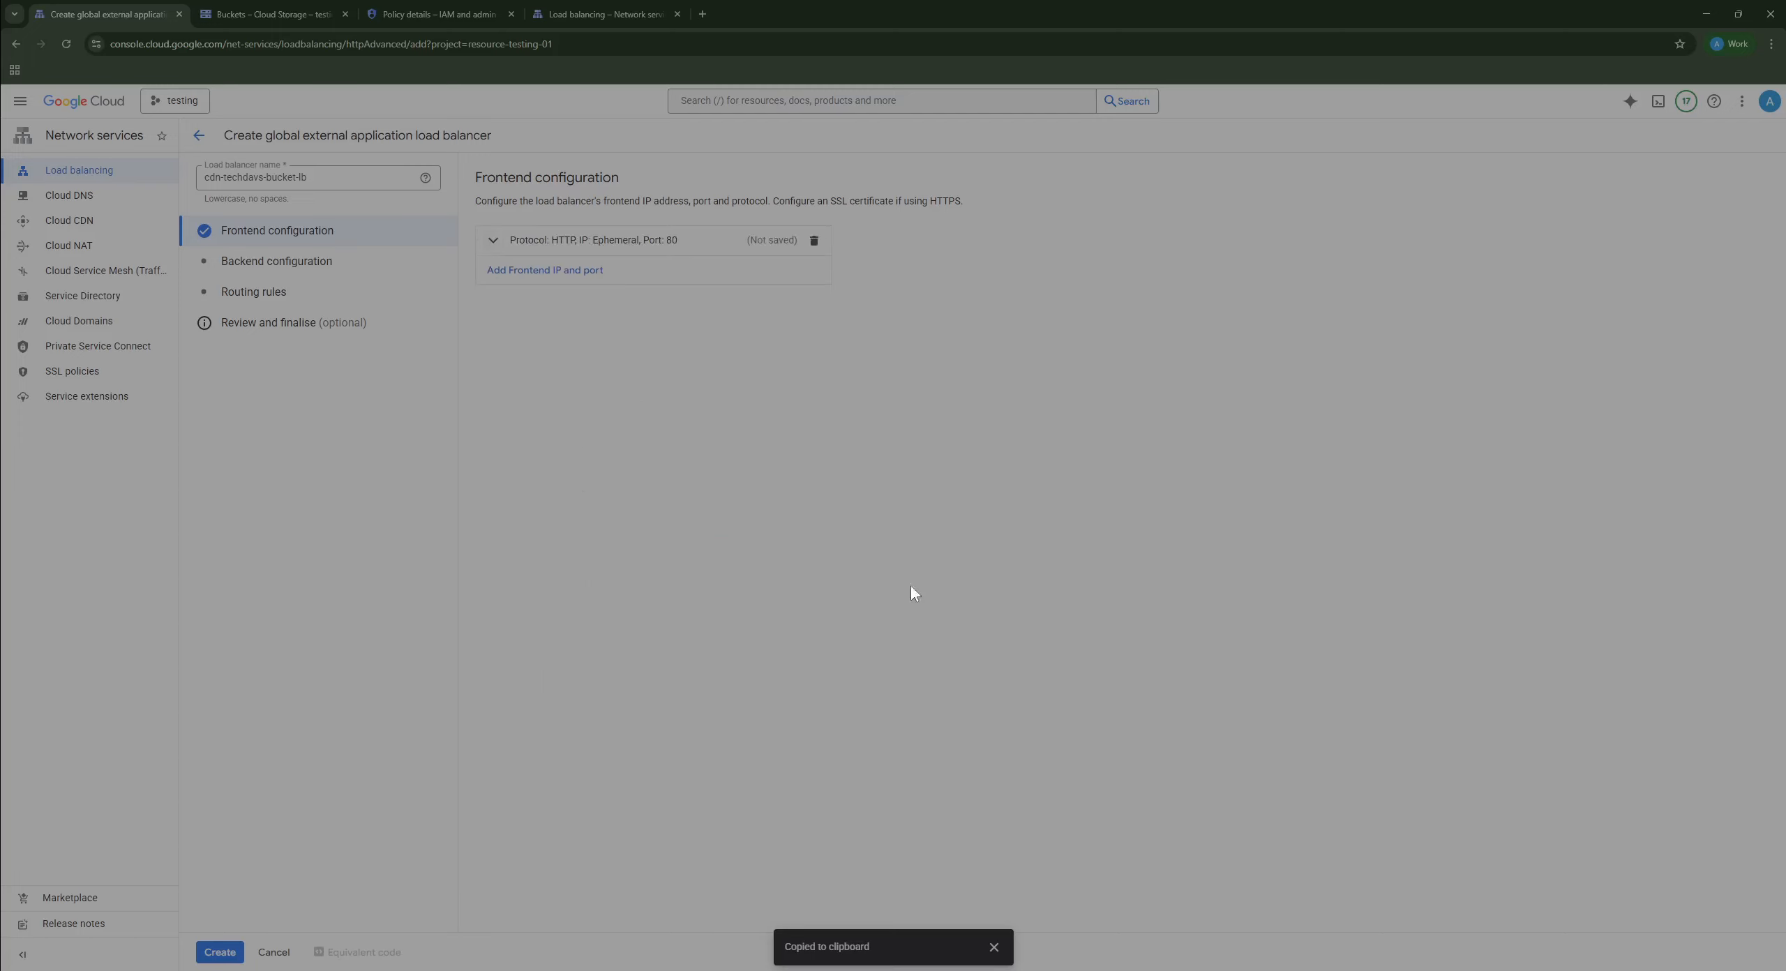
left_click(314, 273)
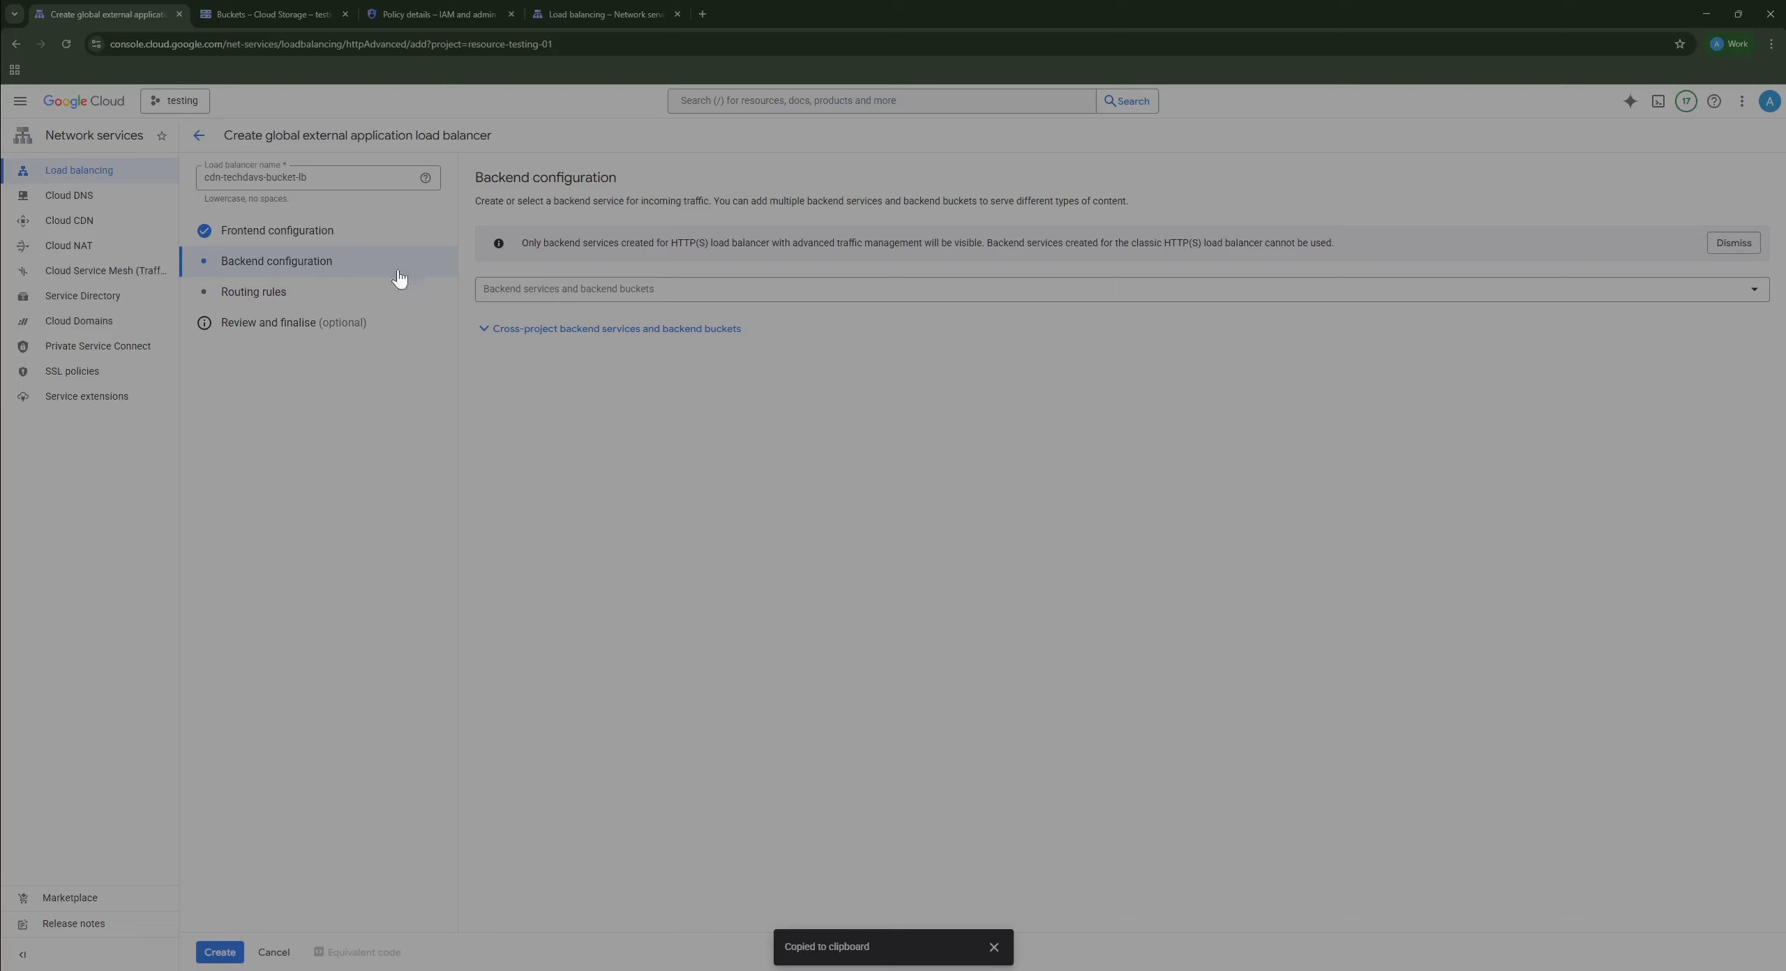
Step: Create a new backend service from the Backend services list, naming it cdn-techdavs-bucket-bs
left_click(624, 300)
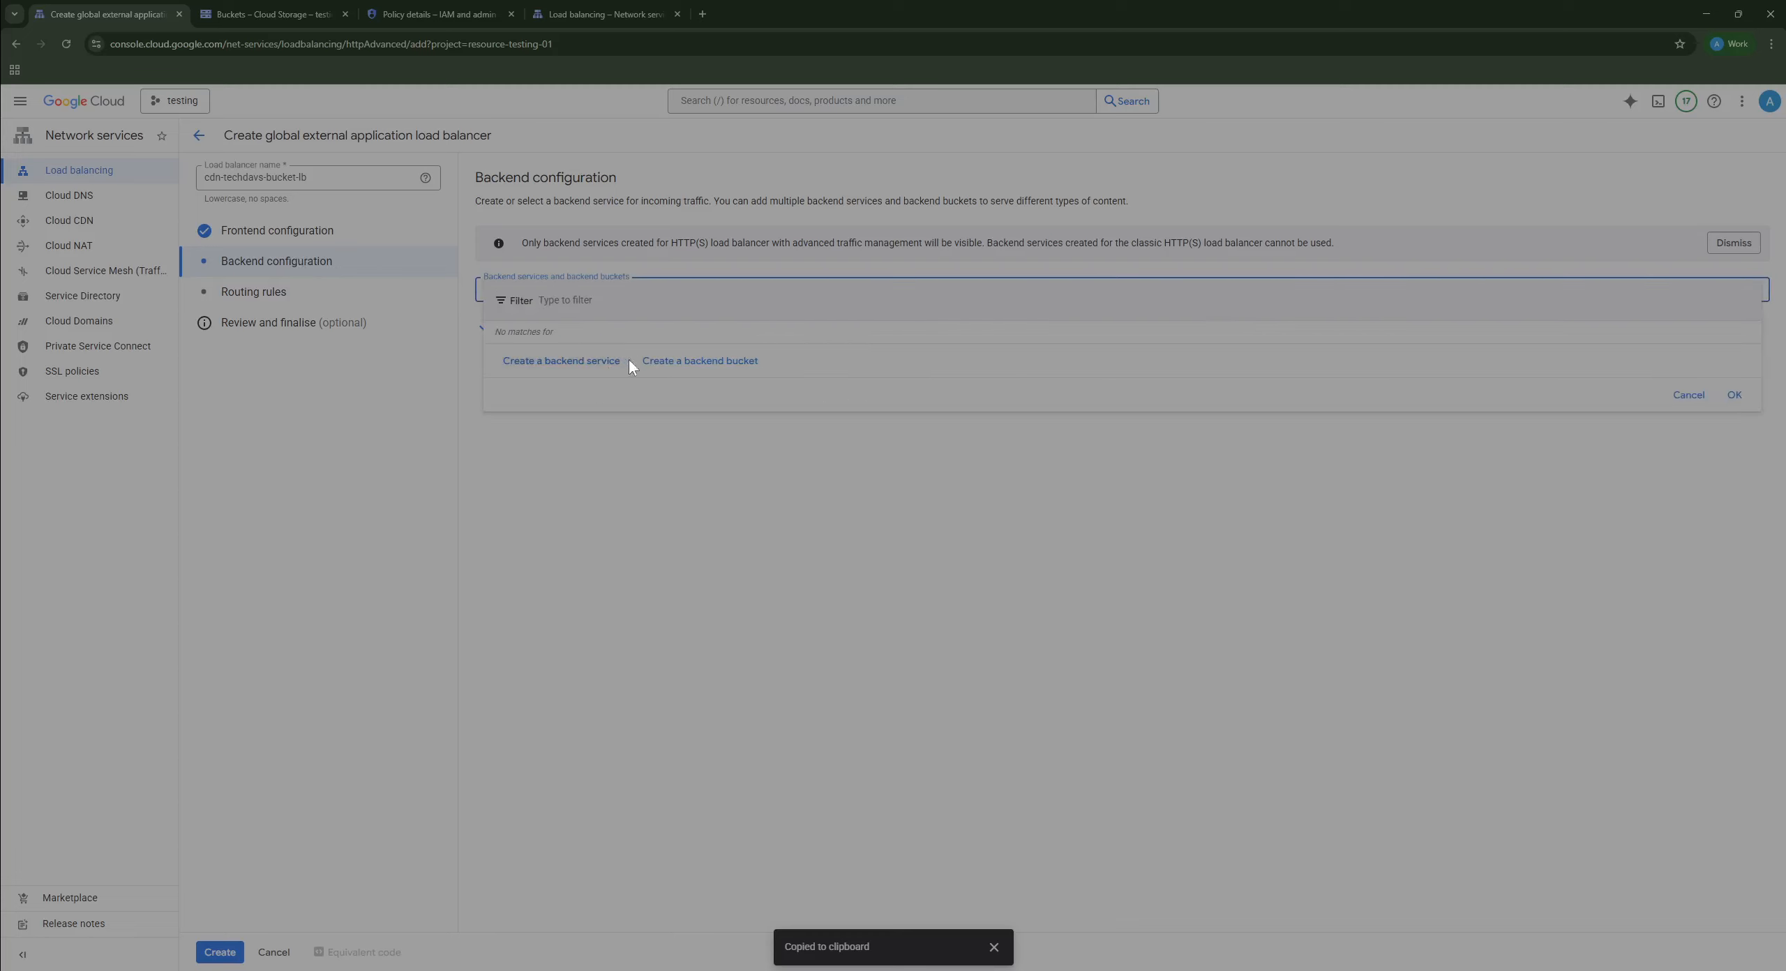
left_click(593, 361)
left_click(1556, 152)
type("cdn-tech")
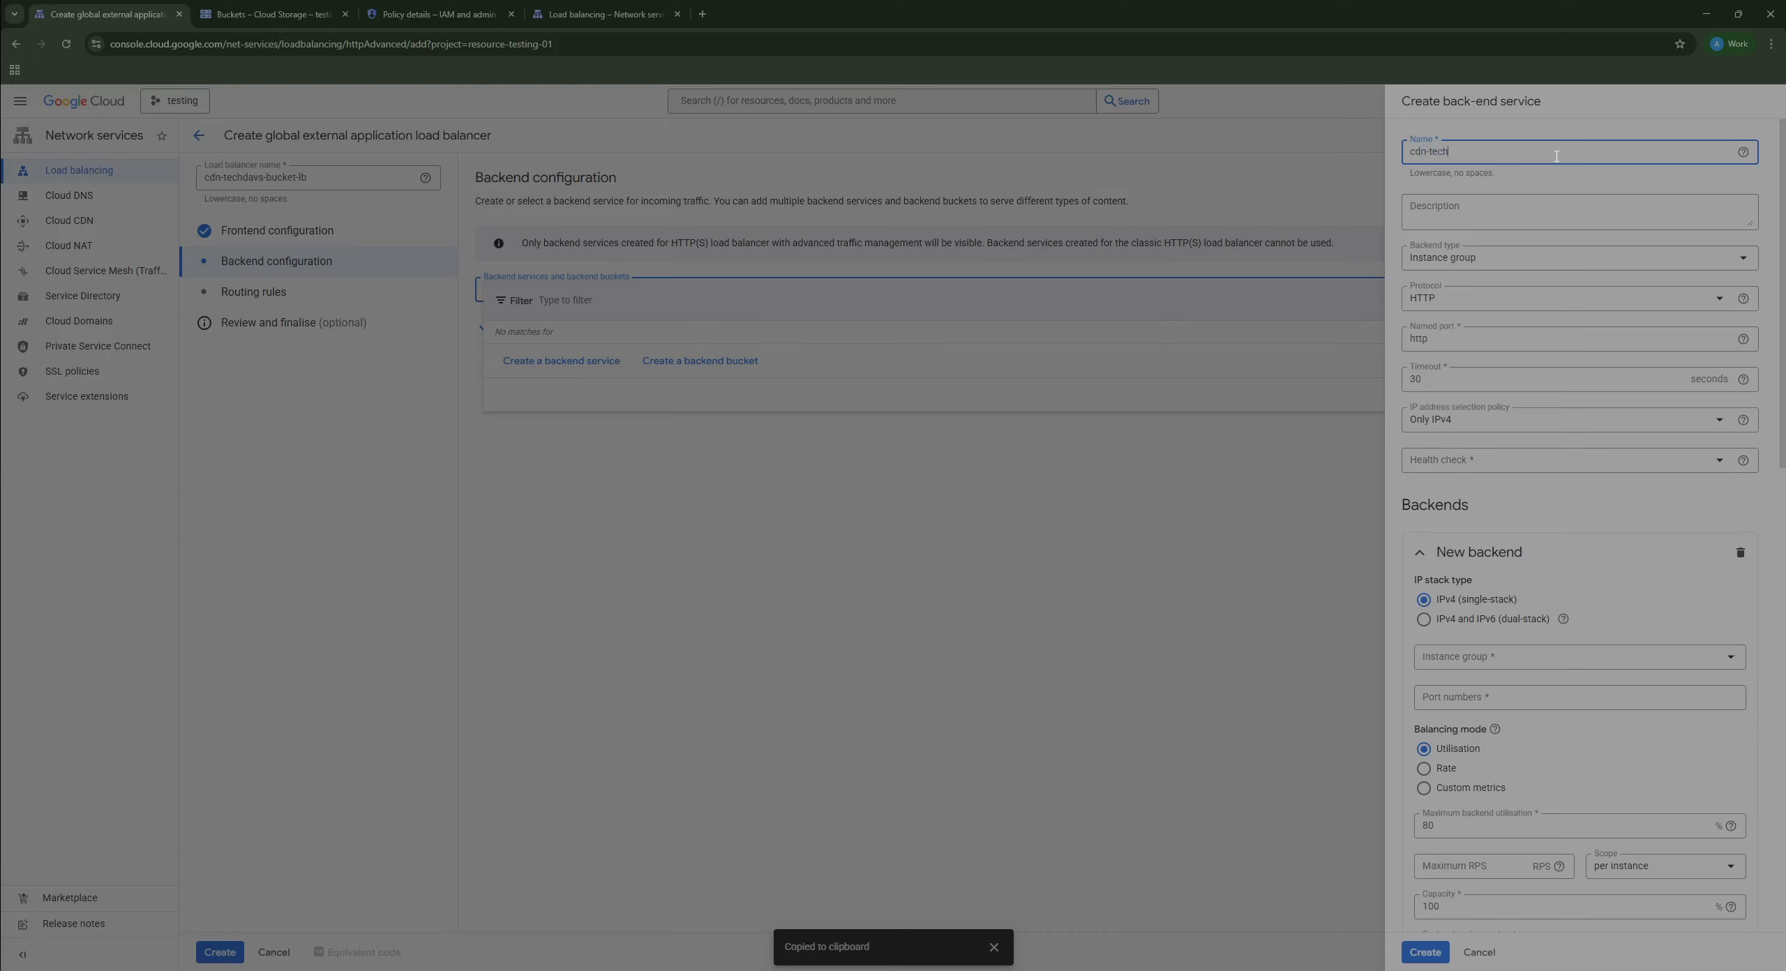
type("davs-bucket-bs")
left_click(1500, 274)
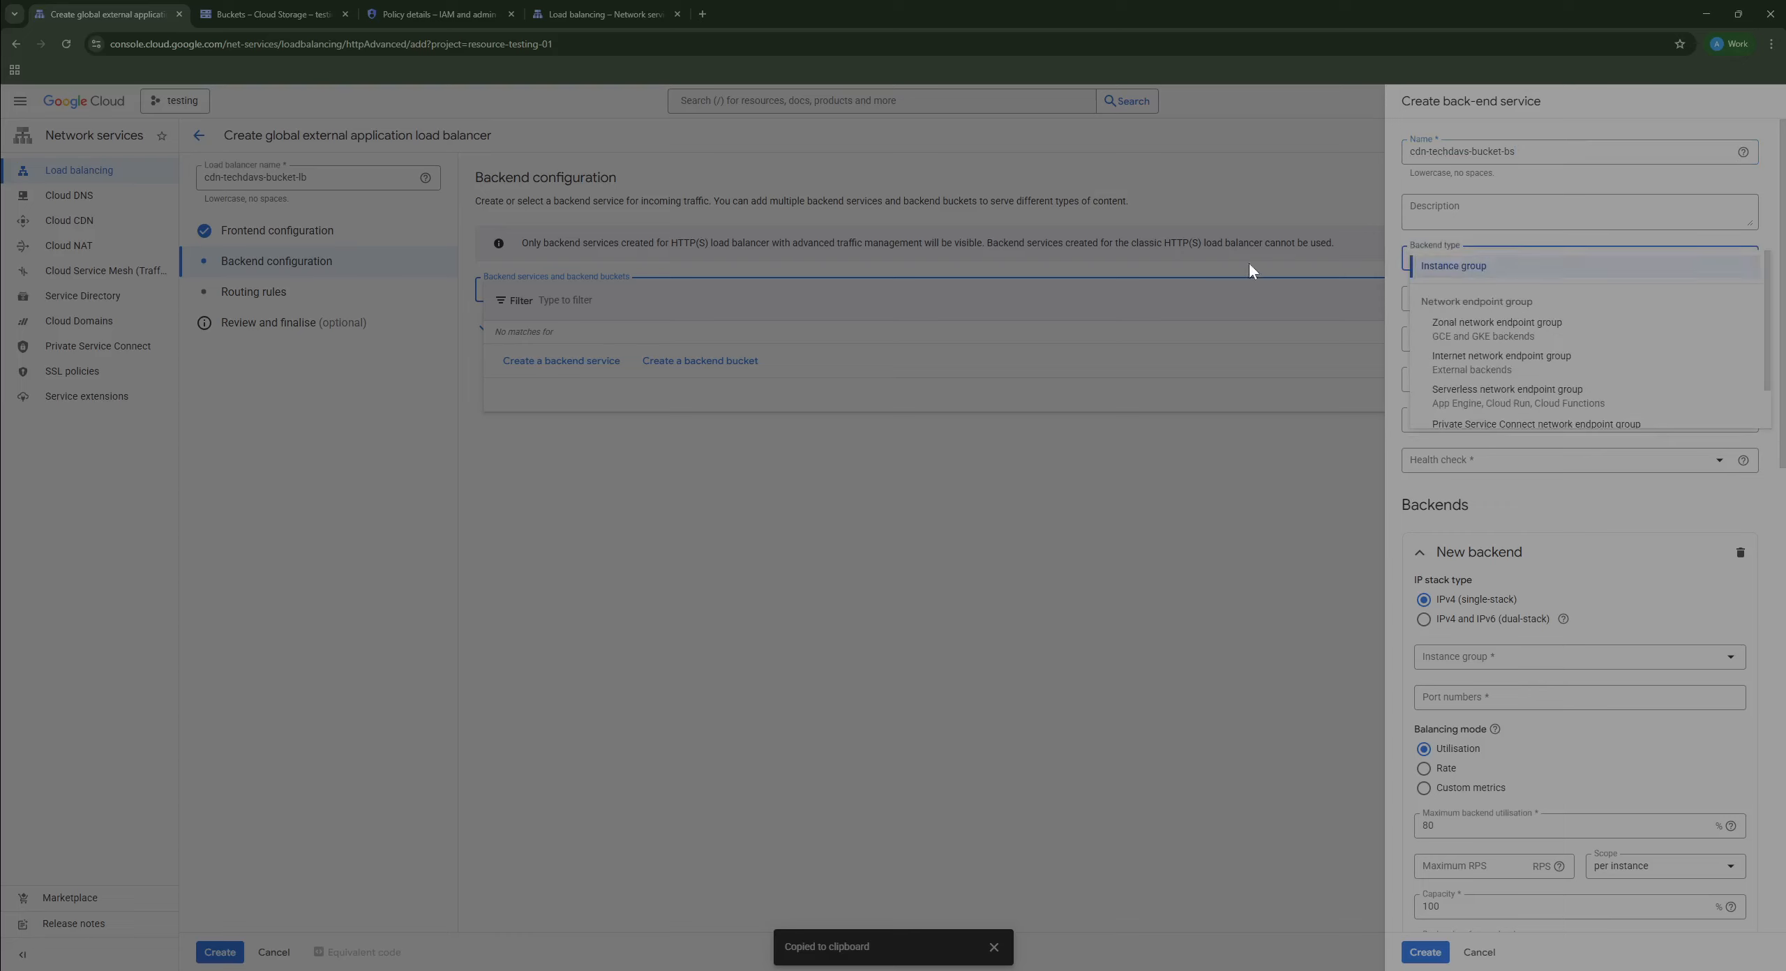
Step: Set the backend type to internet network endpoint group, protocol HTTPS, using cdn-bucket-neg
left_click(1526, 369)
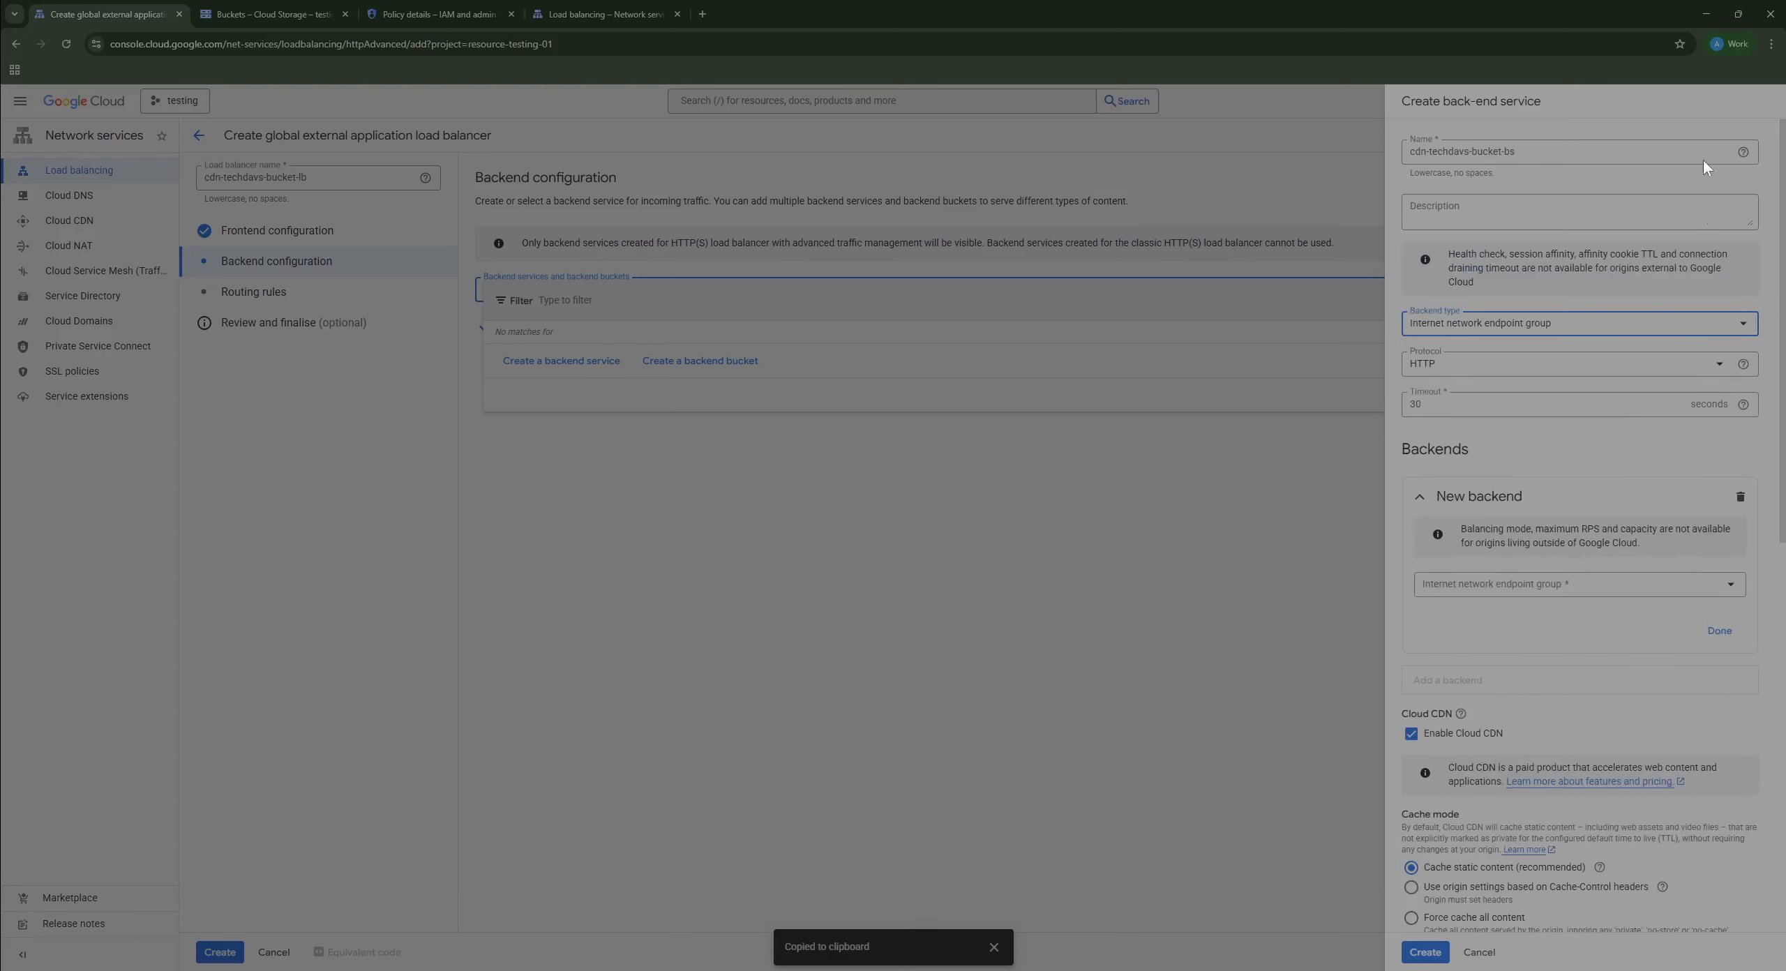
left_click(1579, 365)
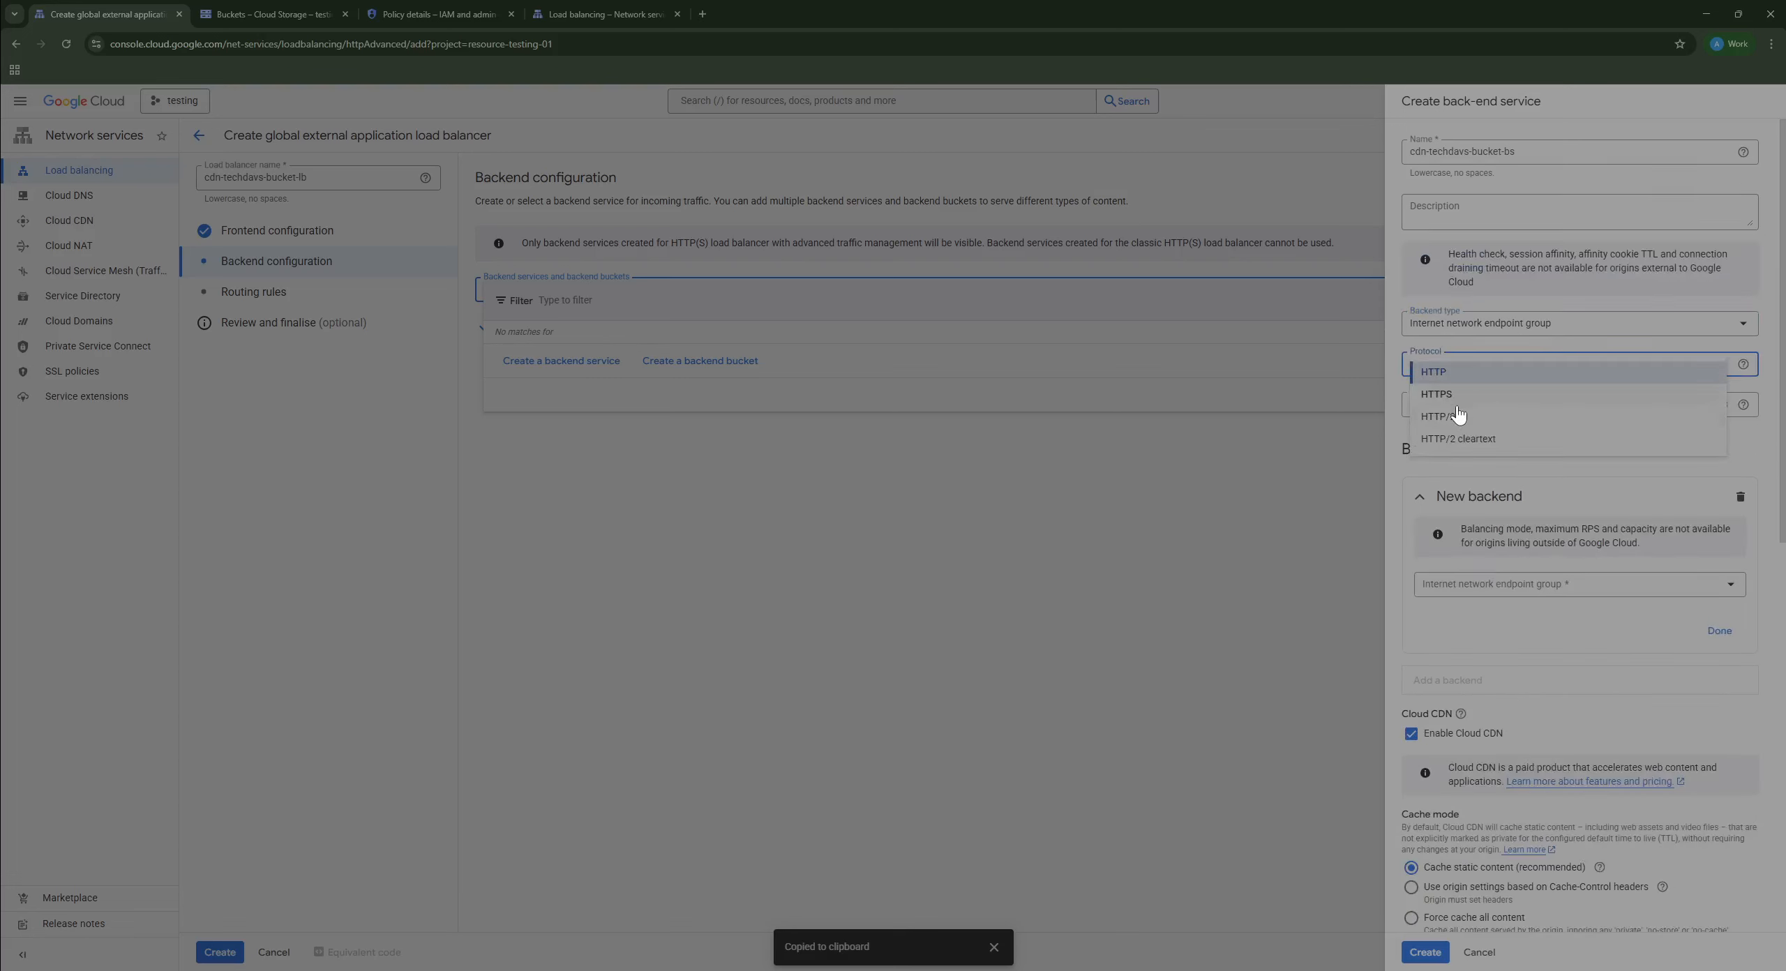
left_click(1585, 421)
scroll(1551, 488, "down", 1)
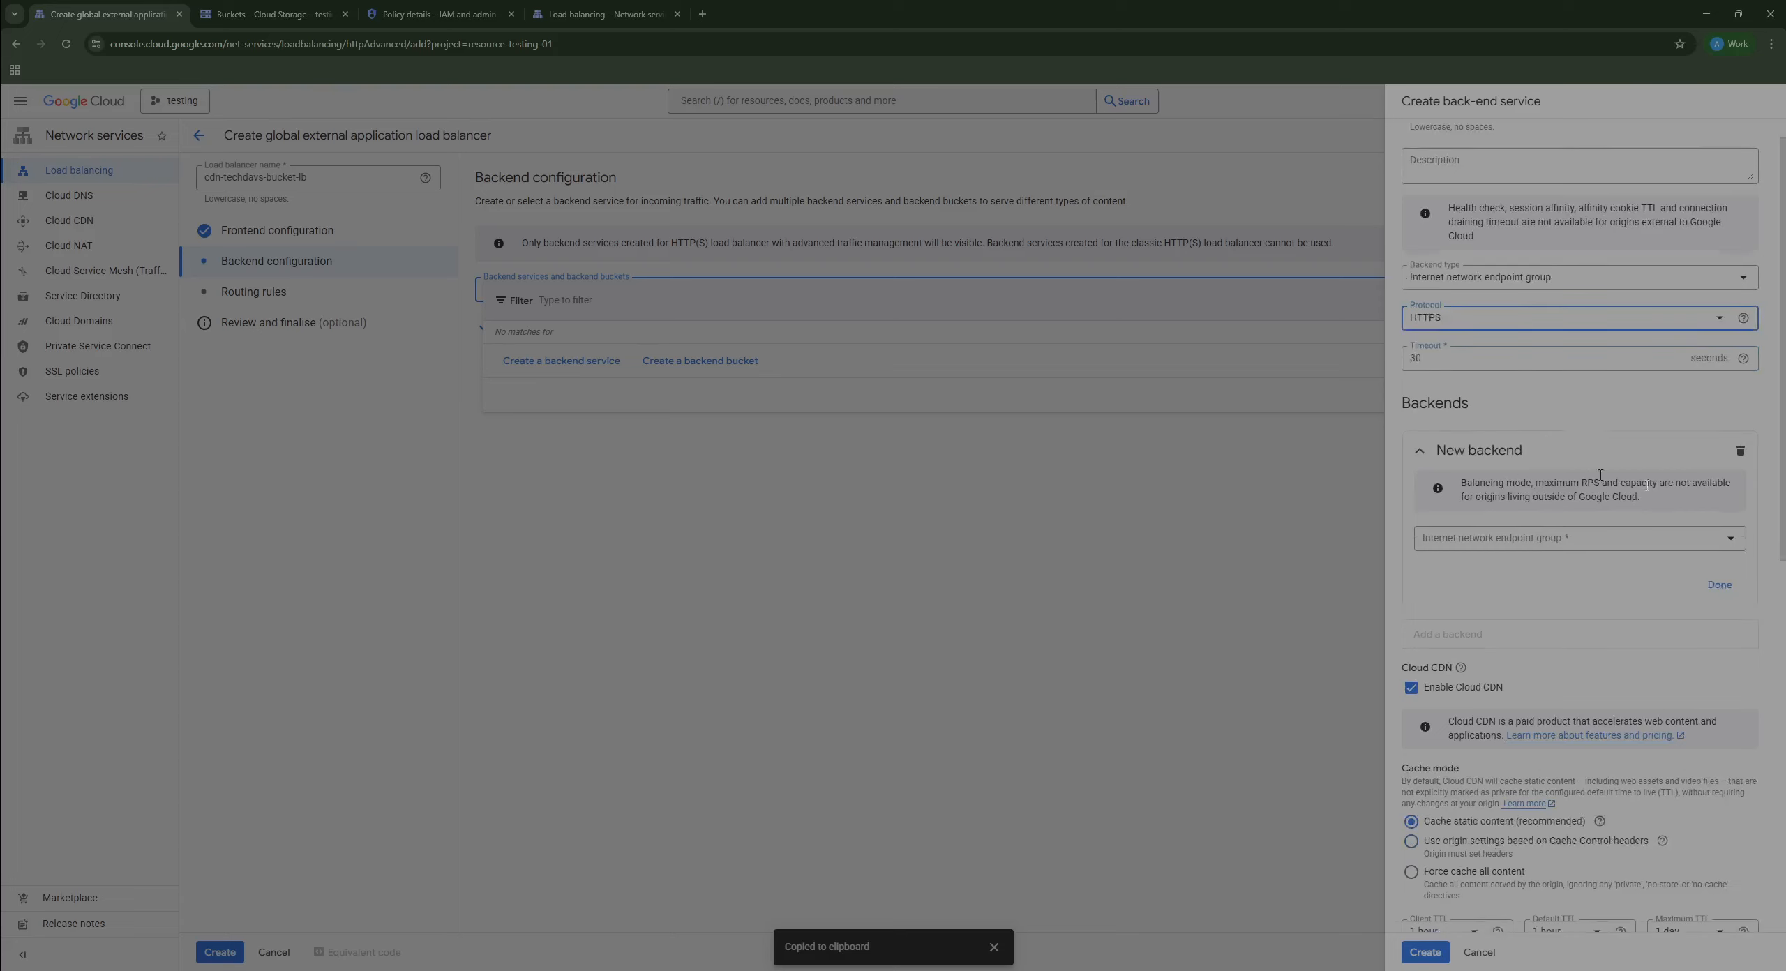
left_click(1464, 528)
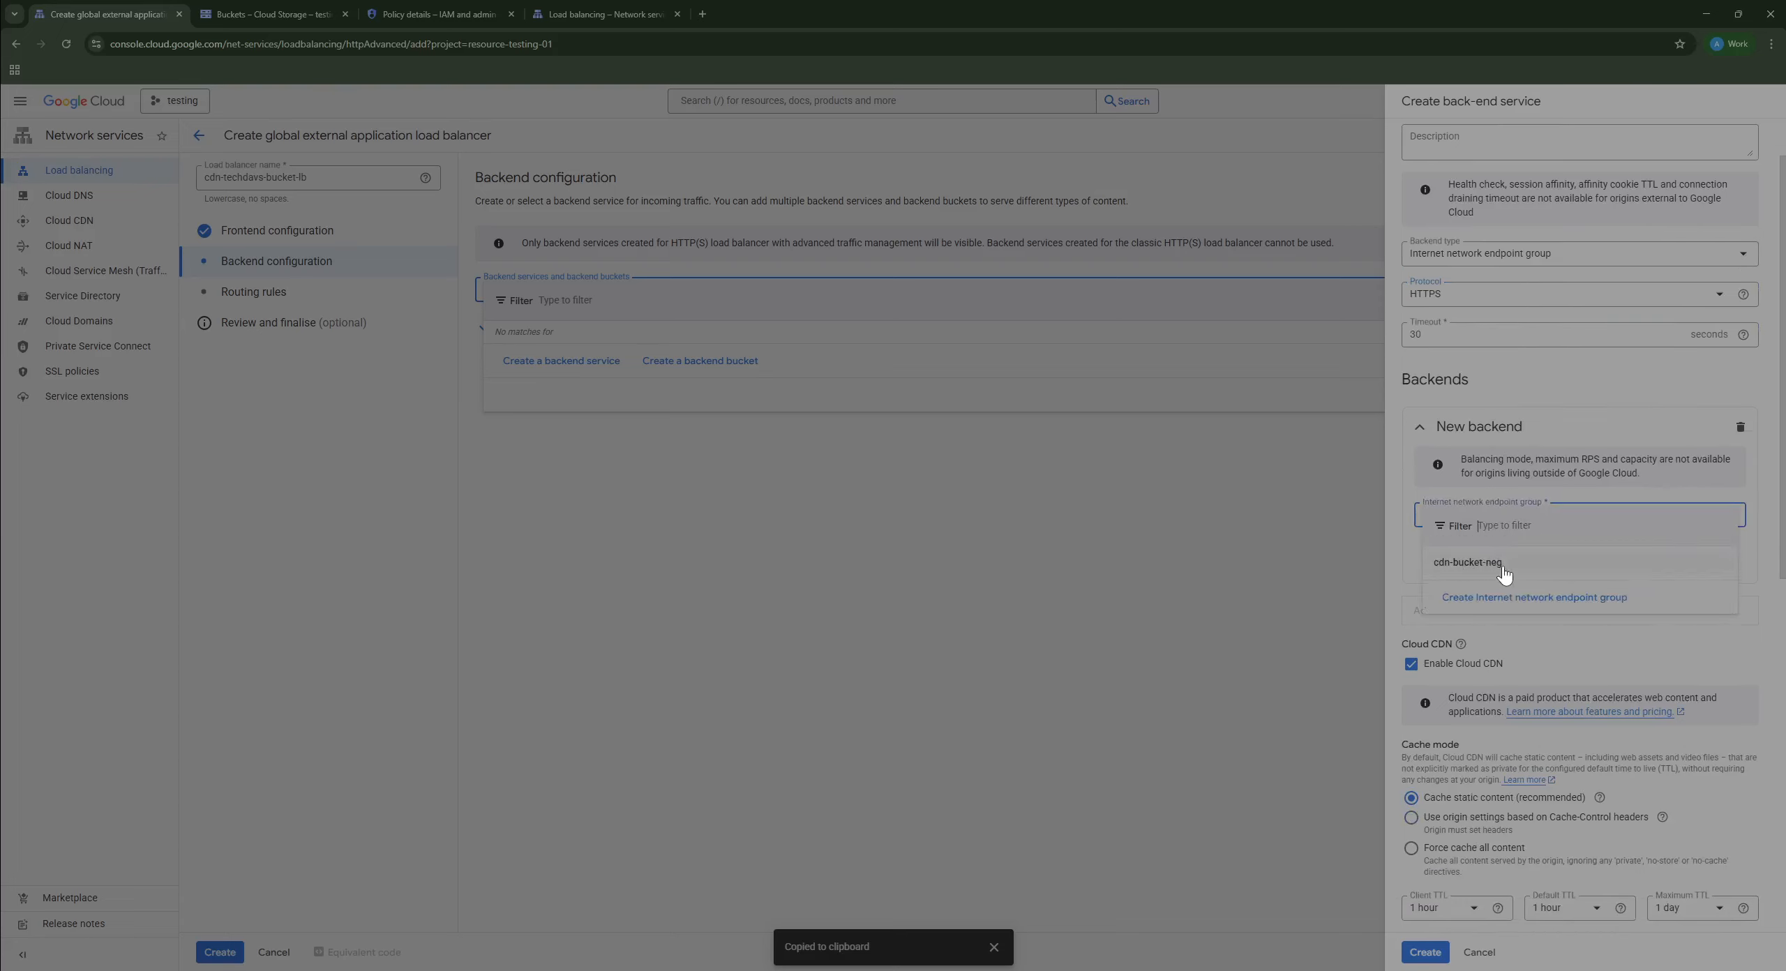
left_click(1468, 563)
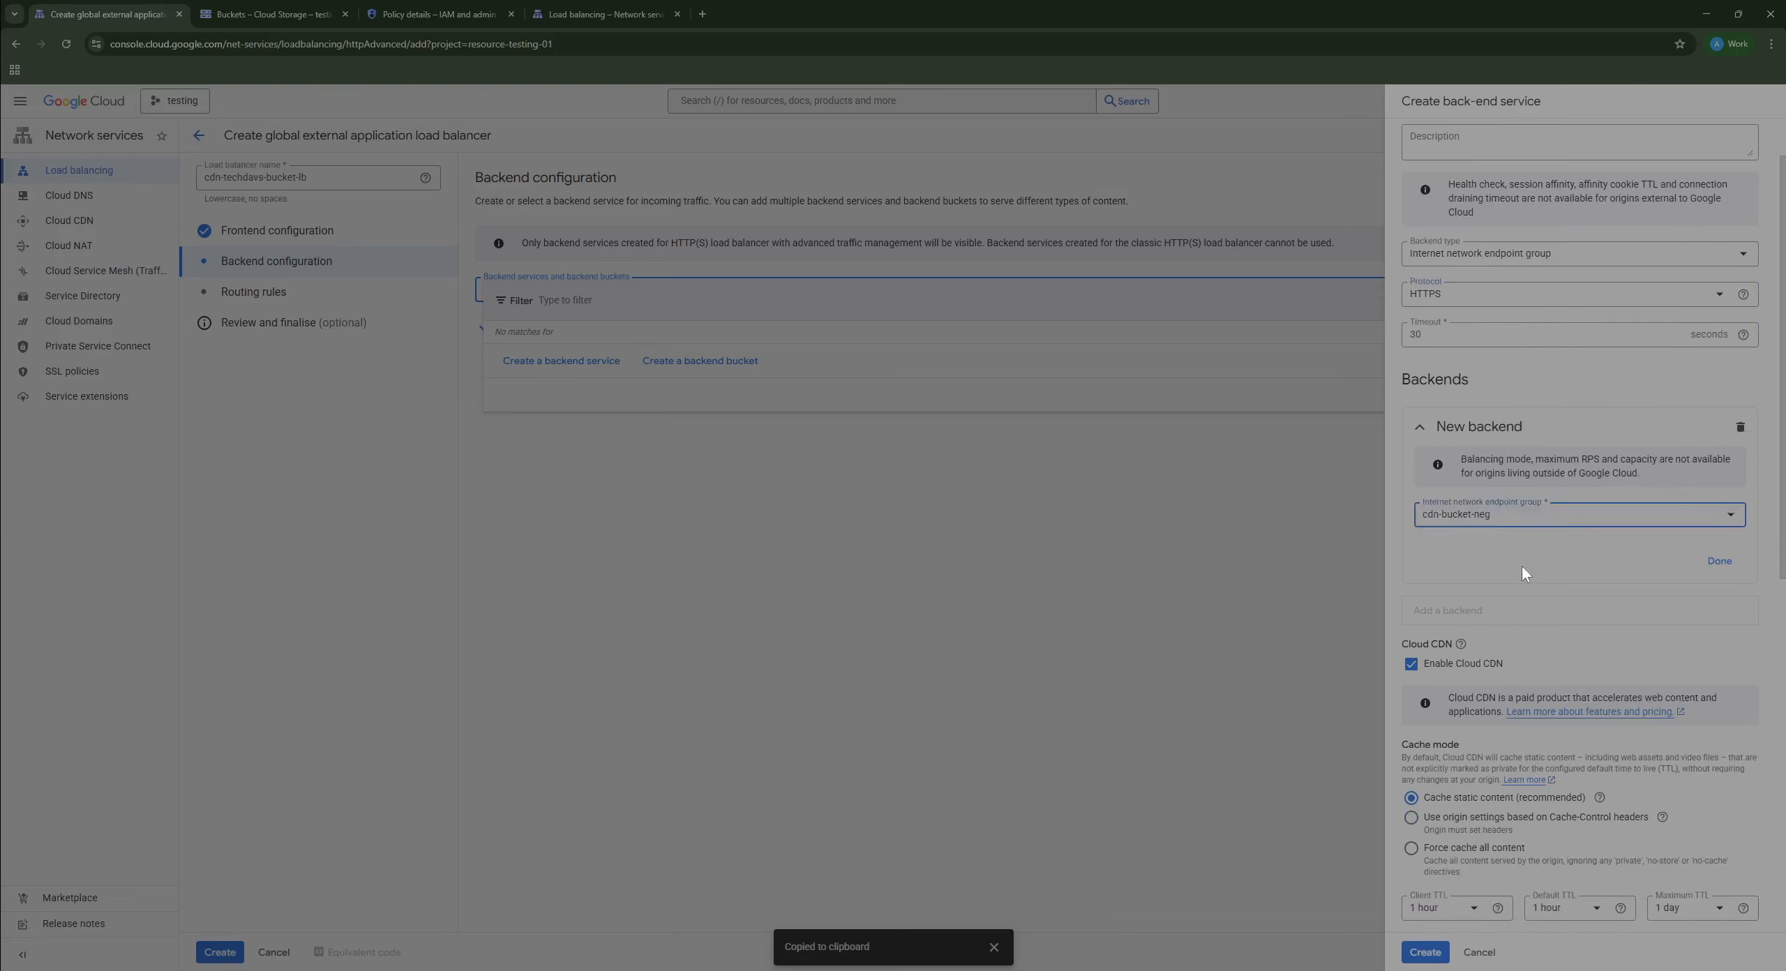
left_click(1718, 561)
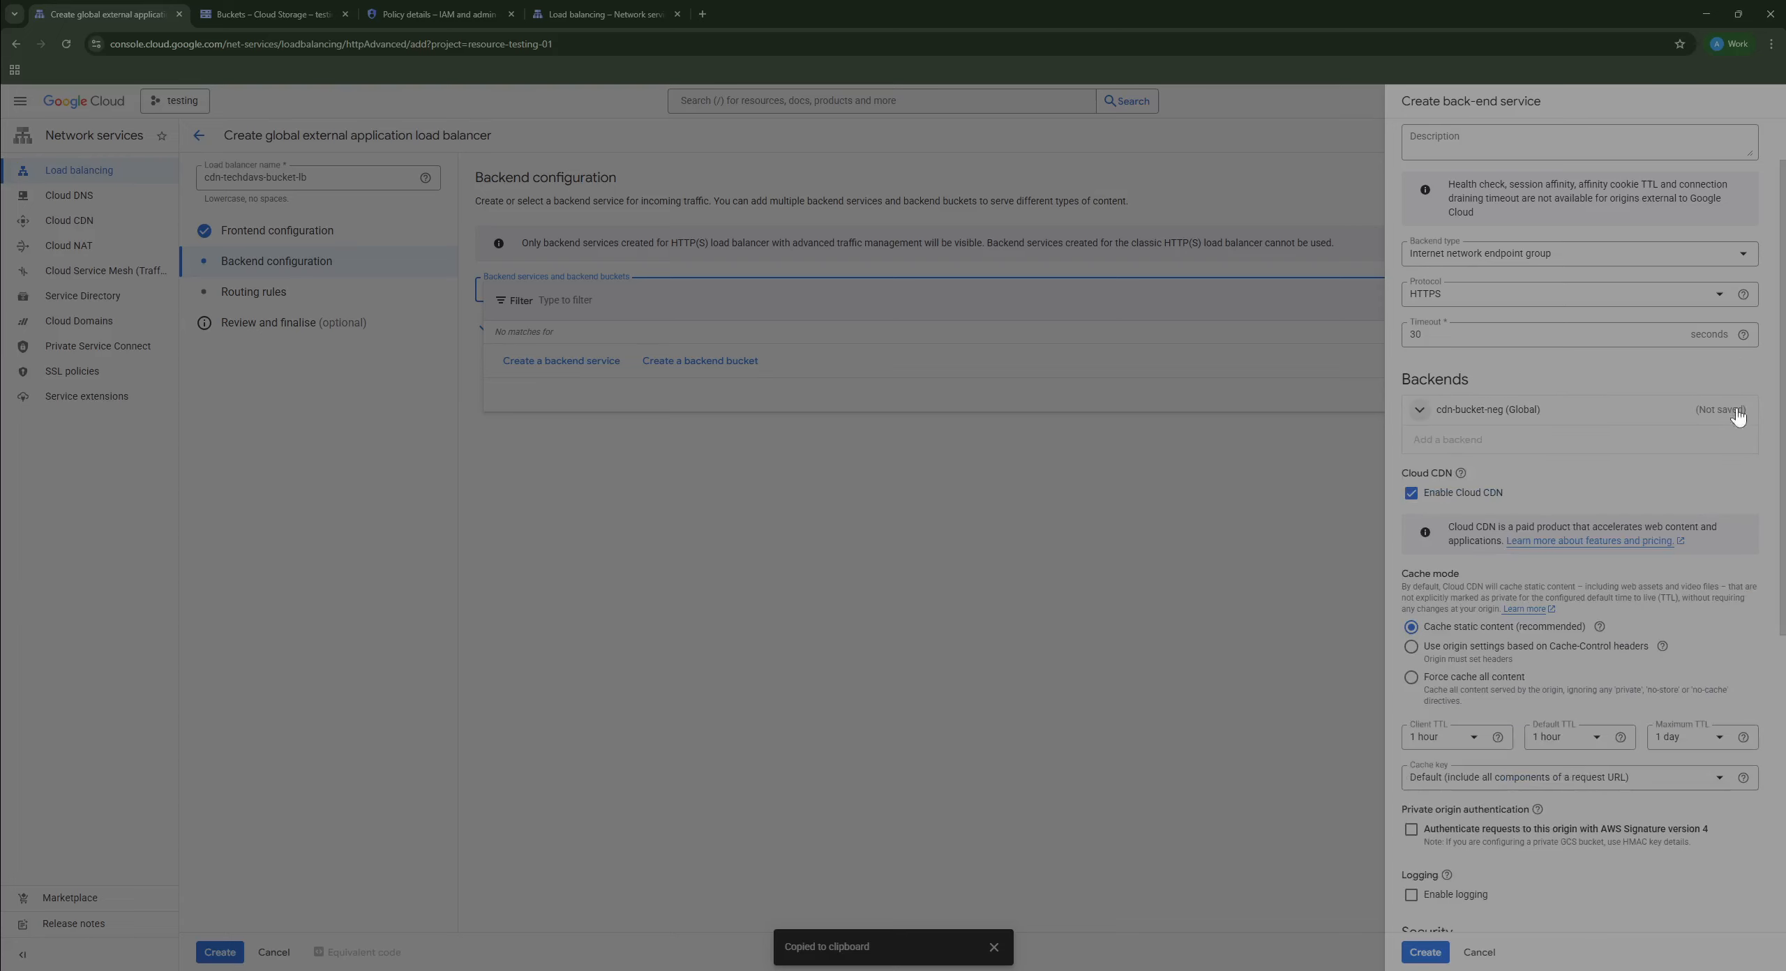
Step: Add custom request header 'host' = cdn-techdavs-bucket.storage.googleapis.com and create the backend service
scroll(1438, 440, "down", 1)
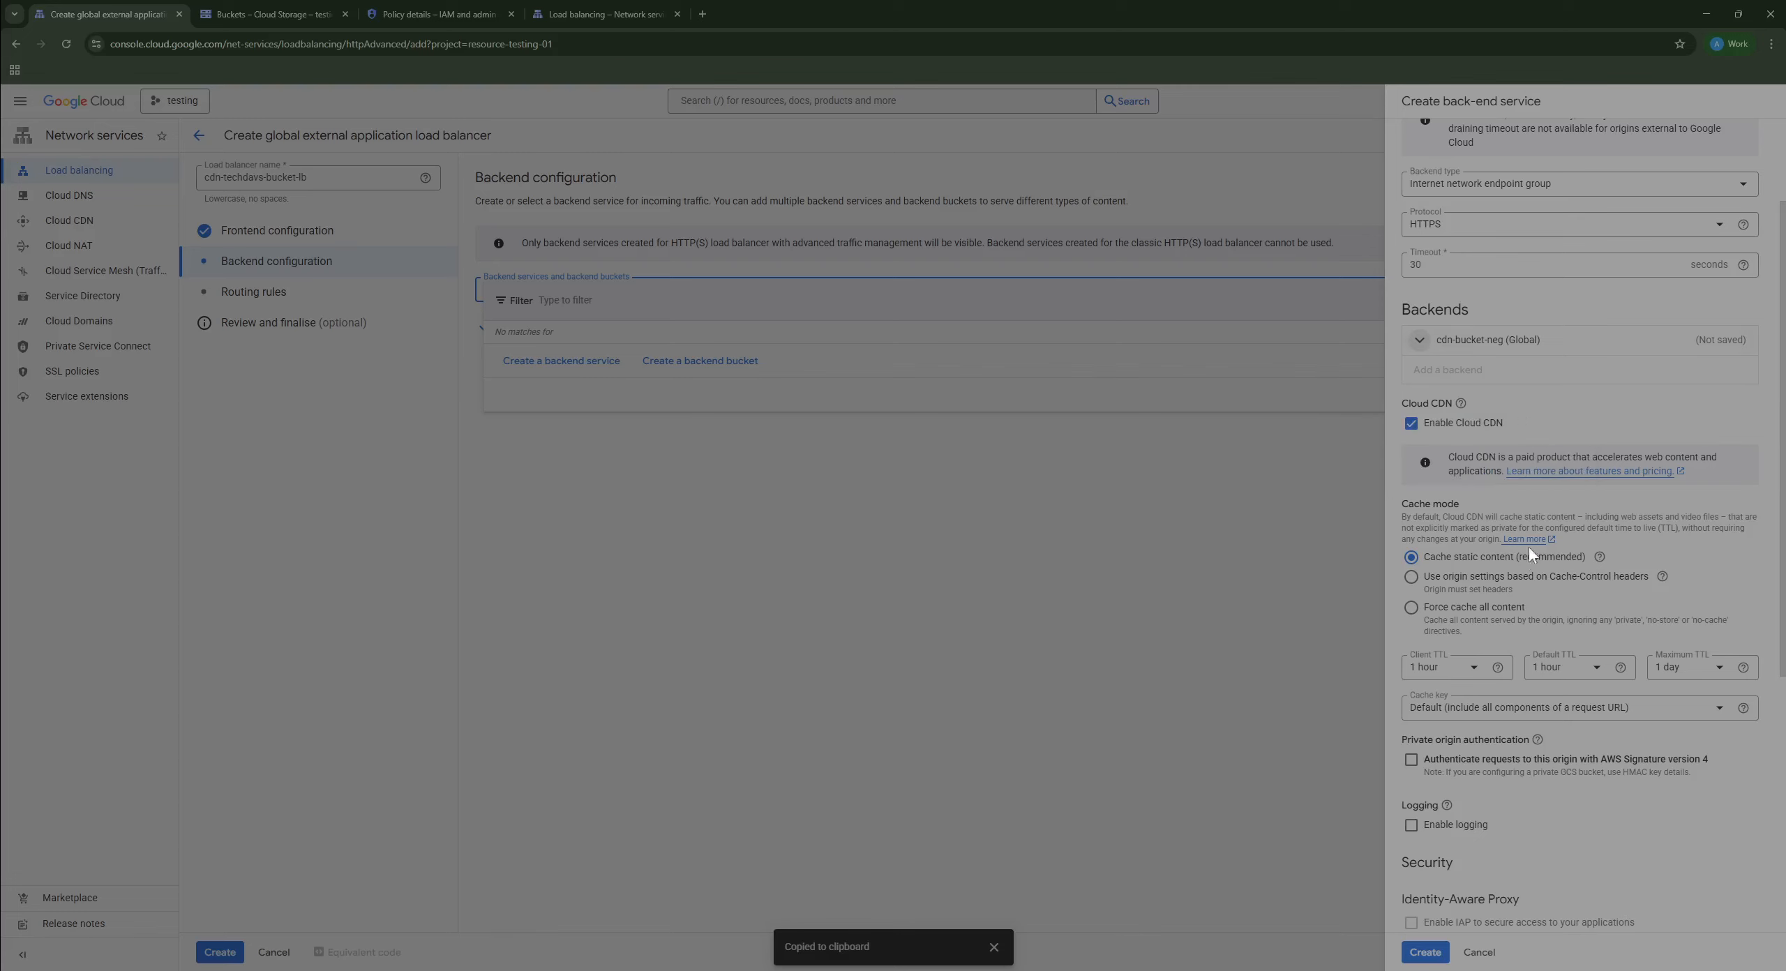
scroll(1529, 547, "down", 6)
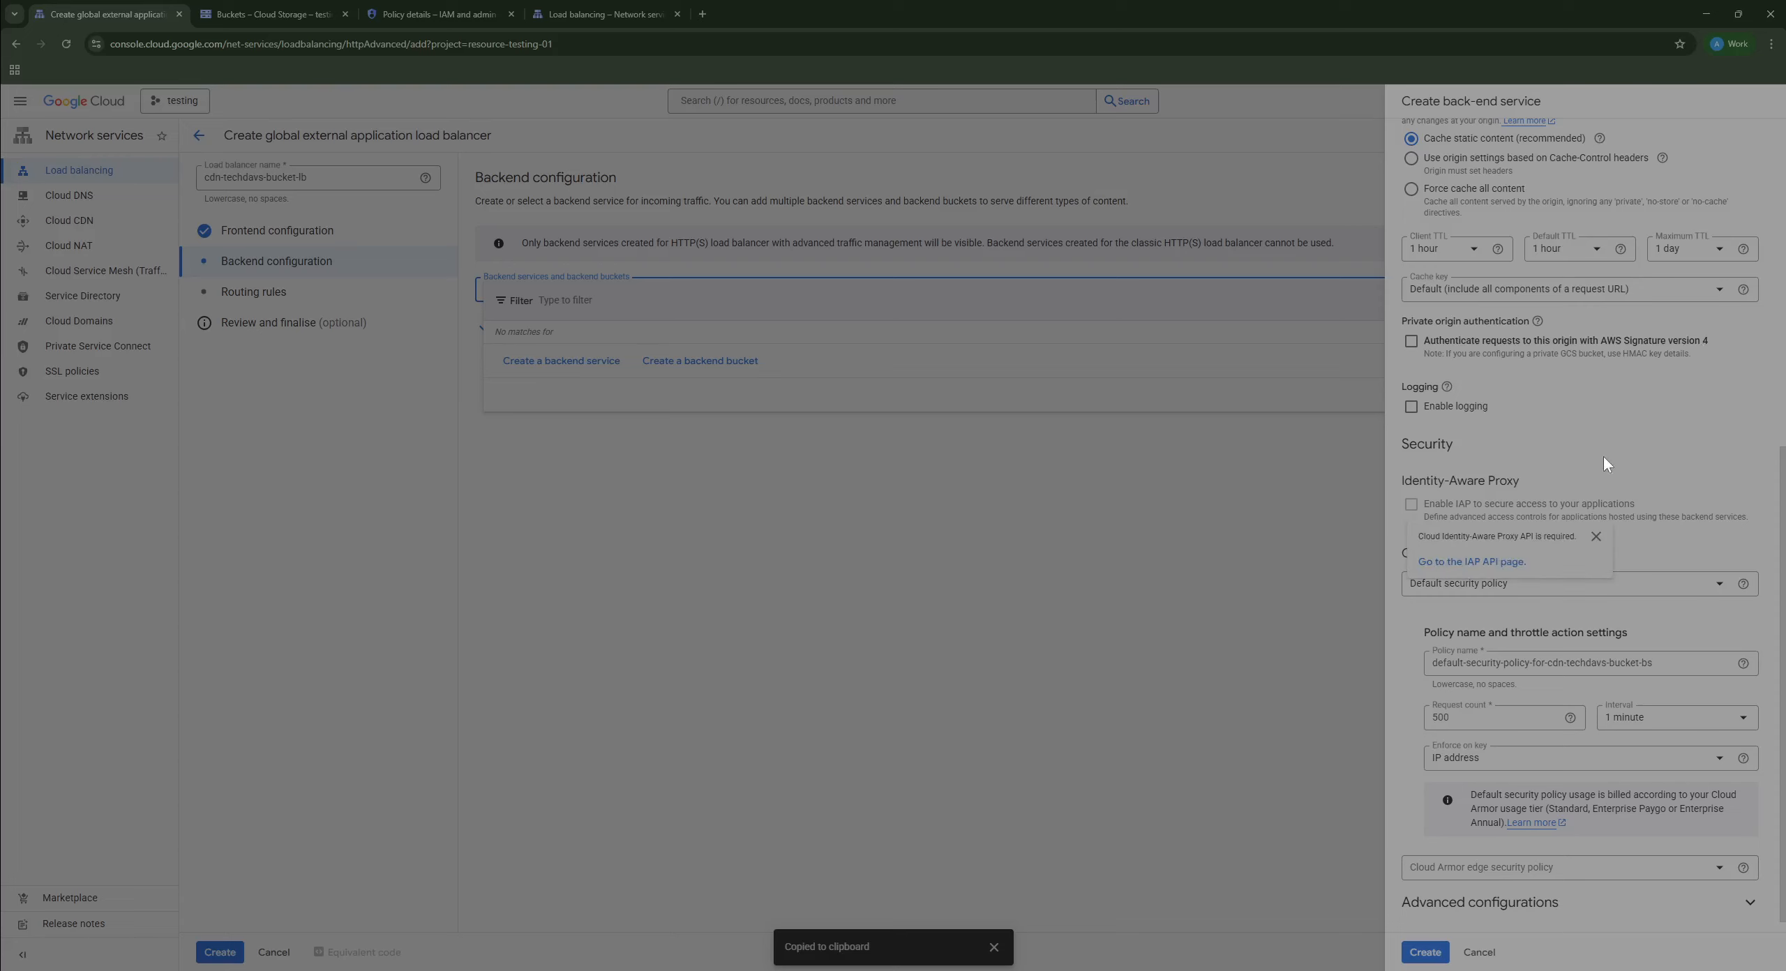
scroll(1611, 419, "down", 1)
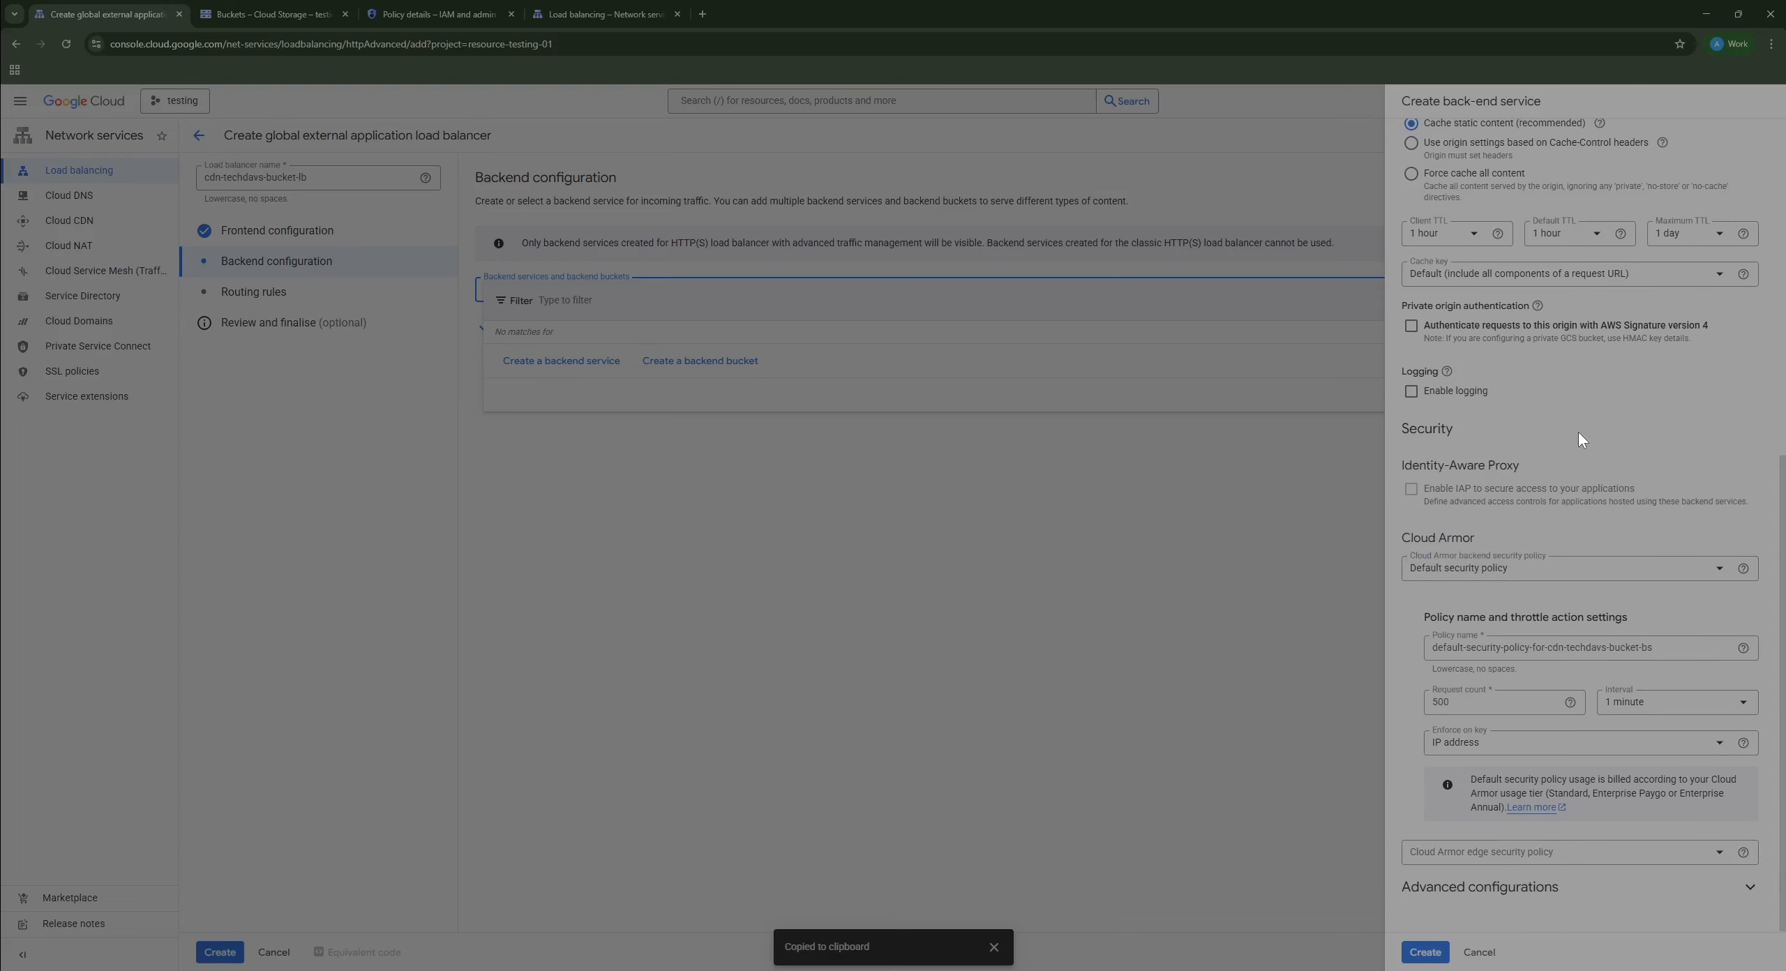
scroll(1585, 418, "up", 2)
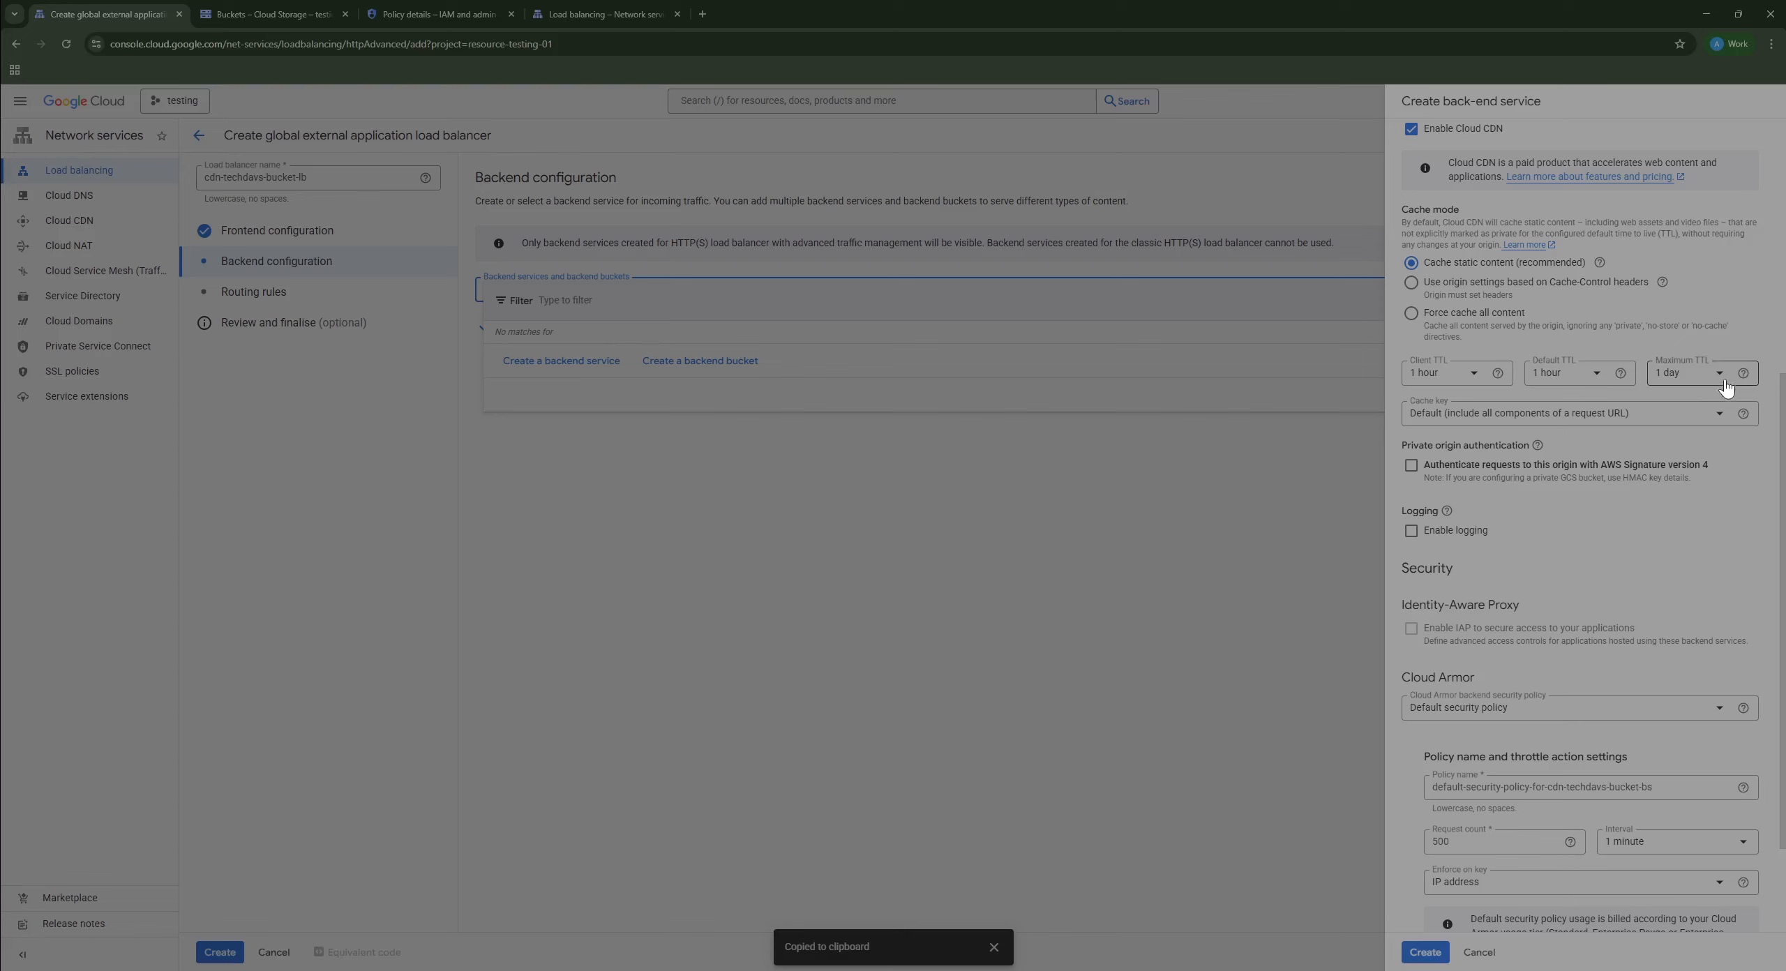
scroll(1575, 528, "down", 2)
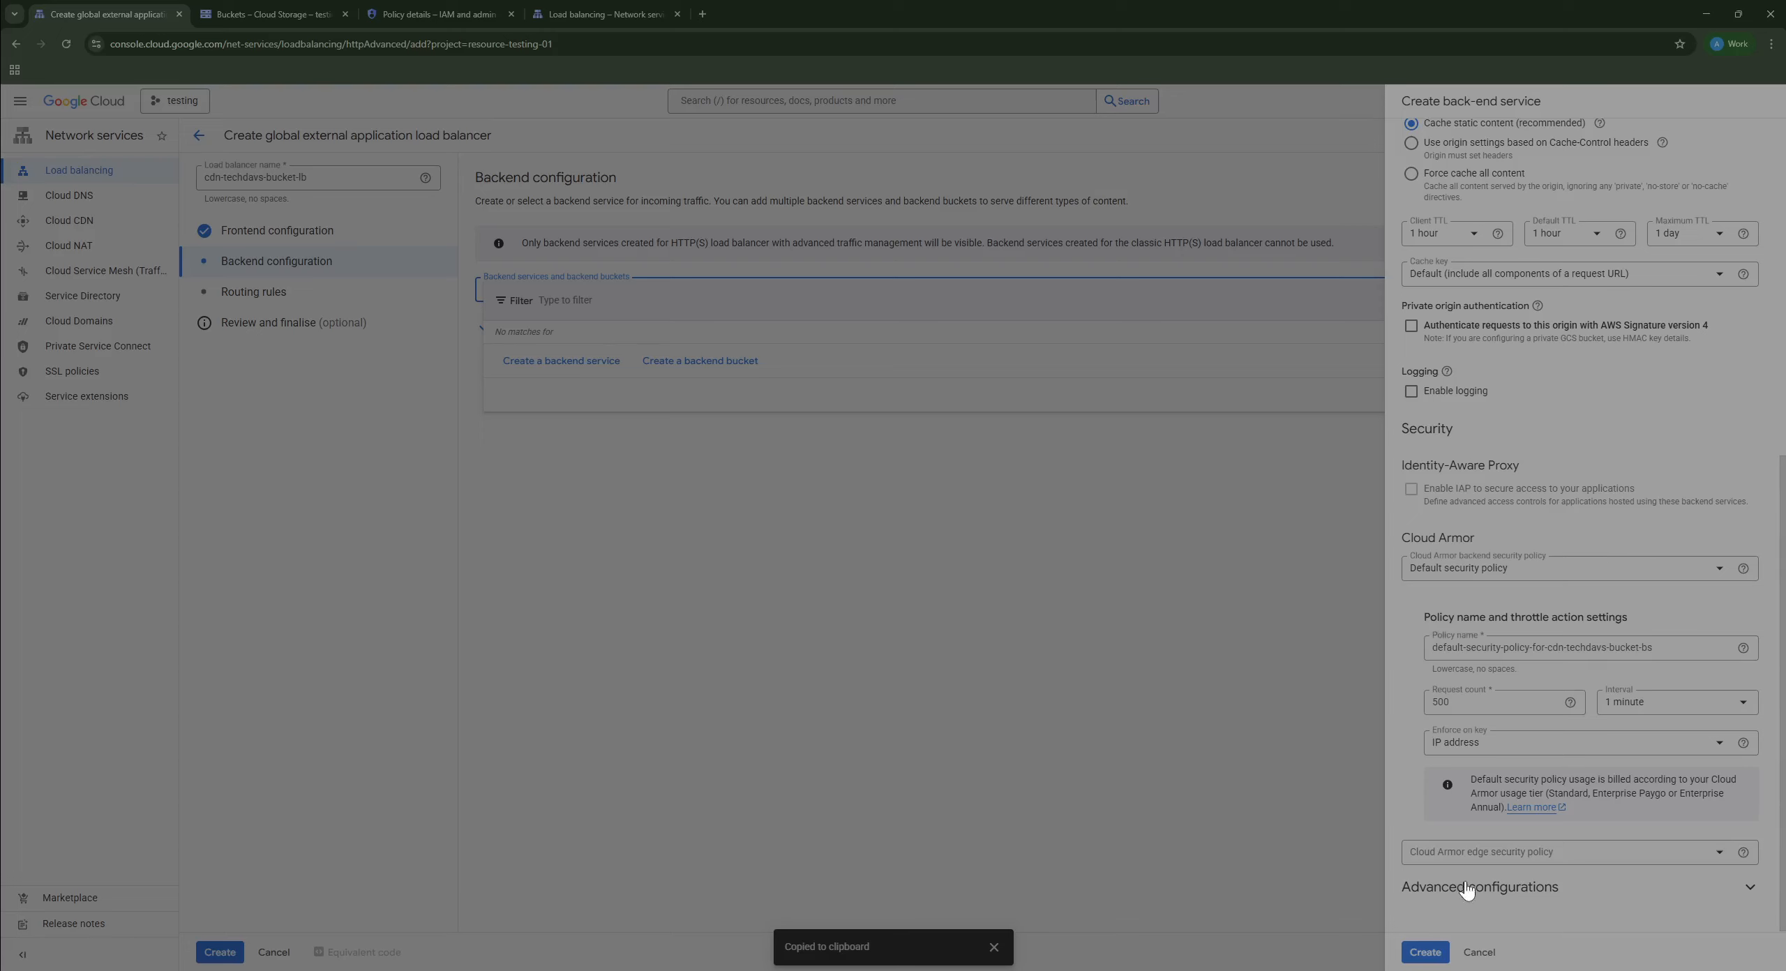
left_click(1525, 891)
scroll(1515, 565, "down", 4)
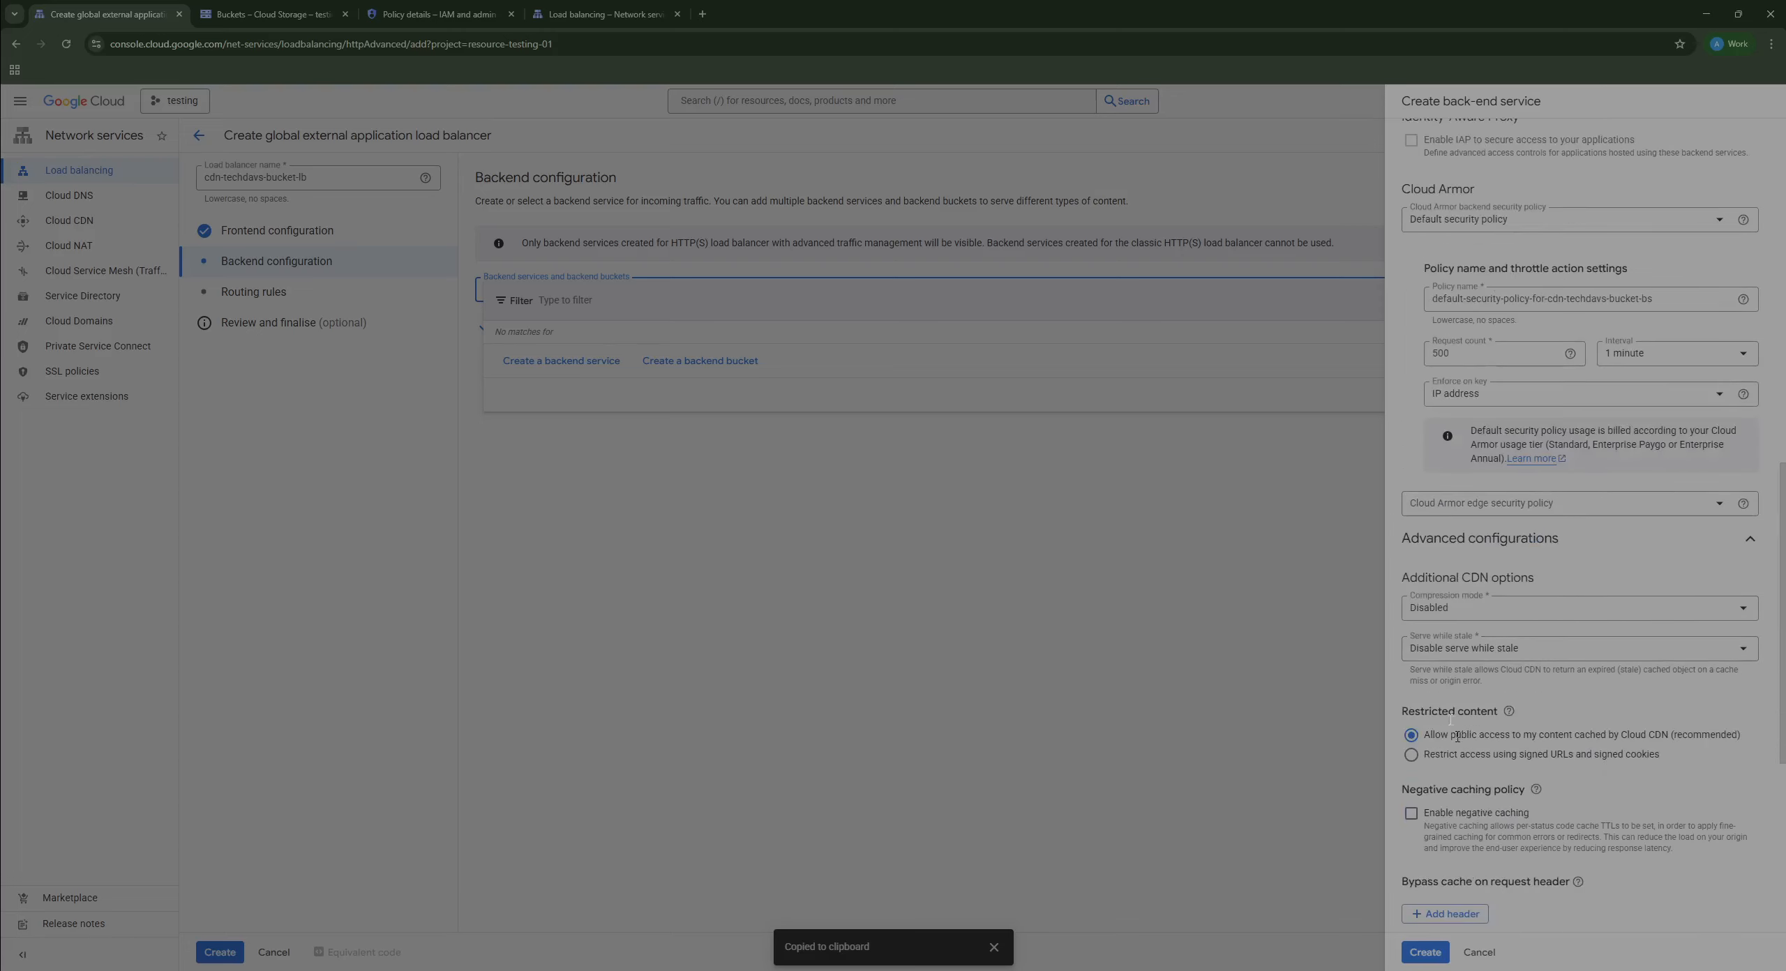
scroll(1538, 561, "down", 2)
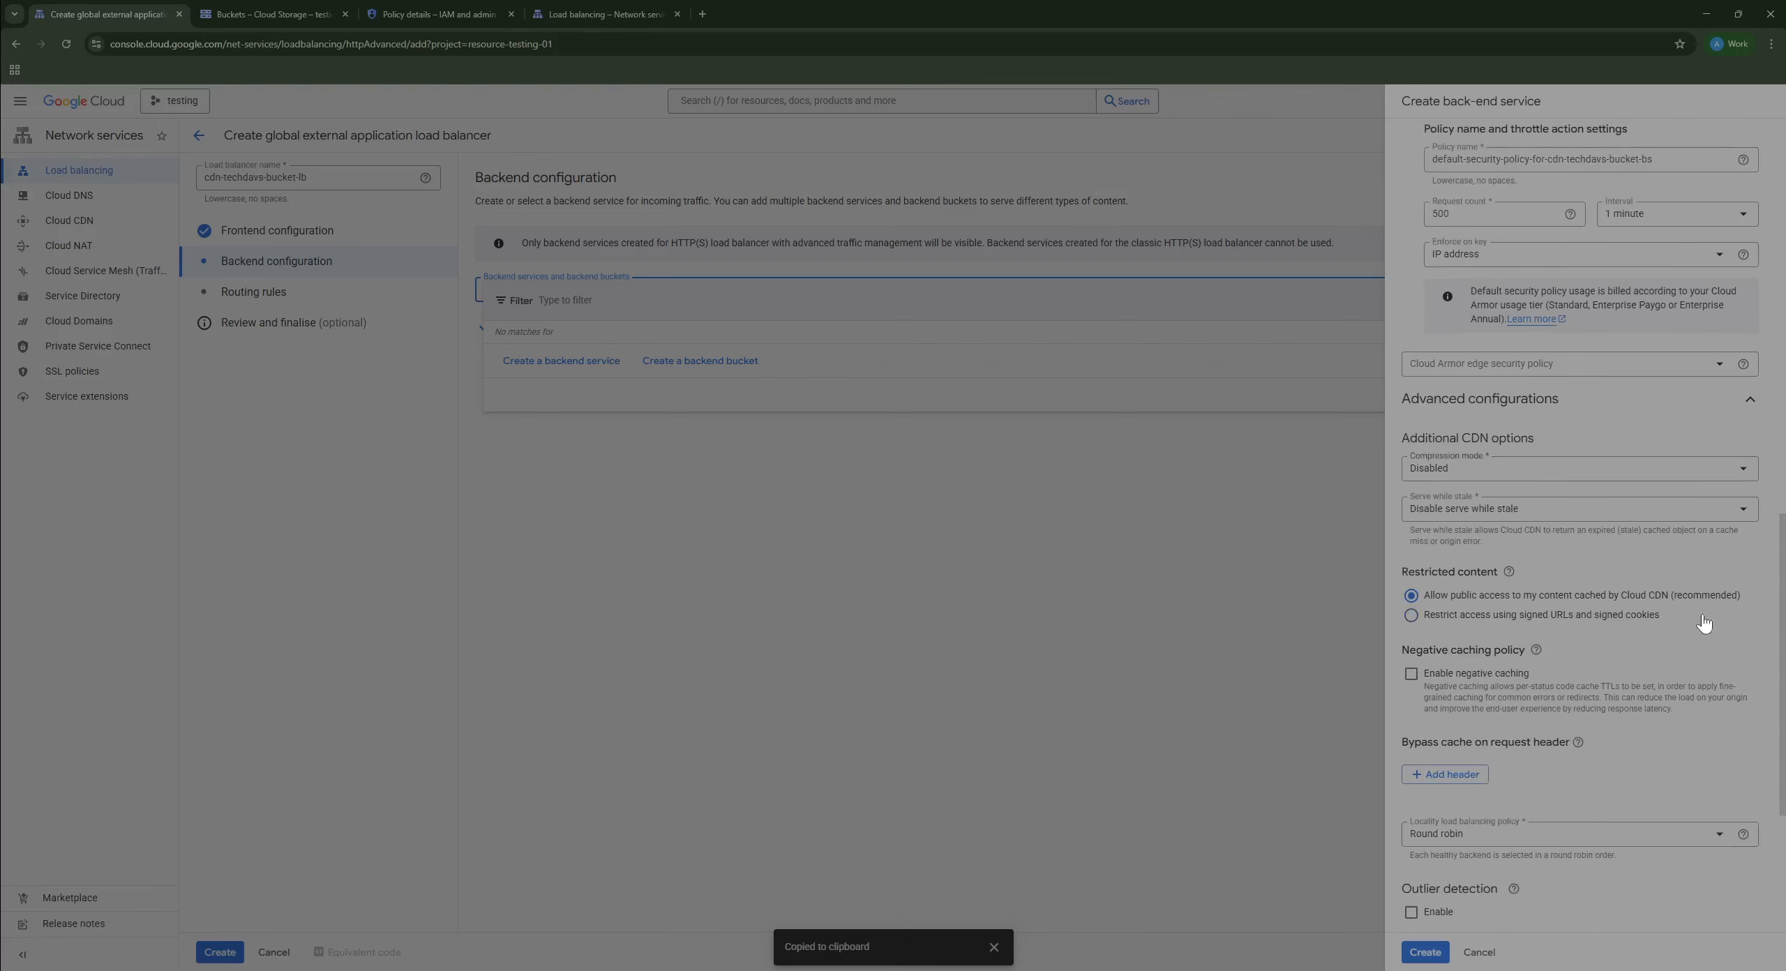
scroll(1643, 757, "down", 4)
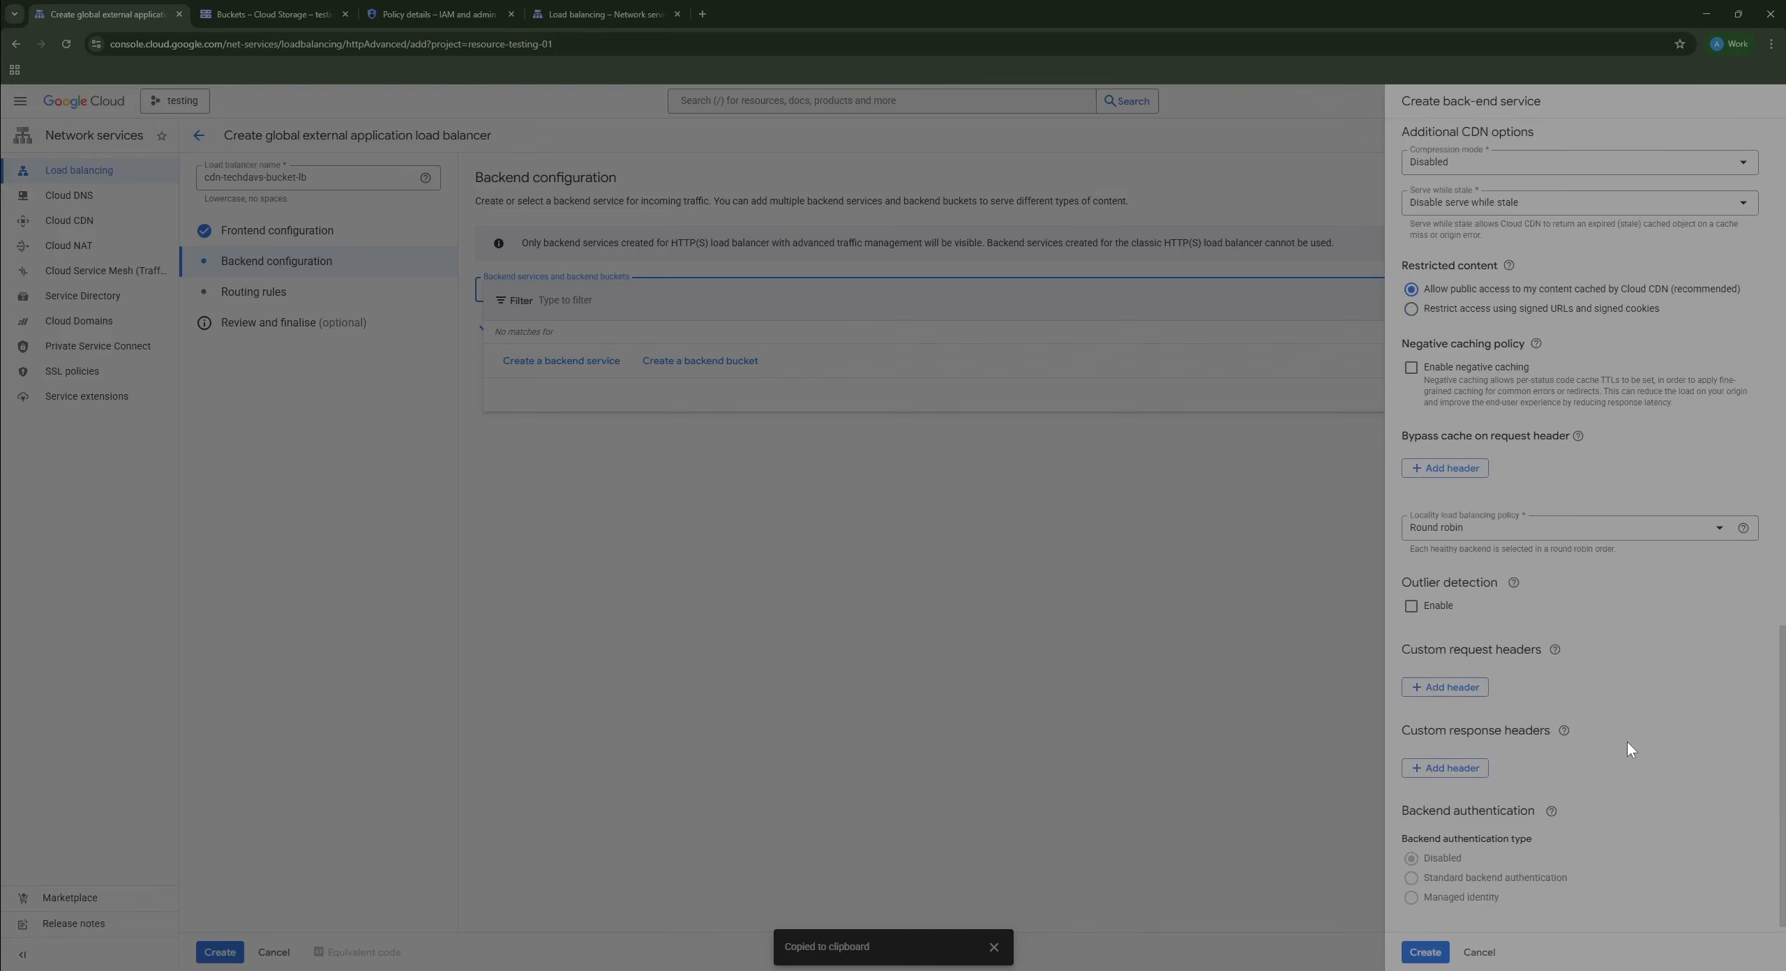
left_click(1443, 688)
type("host")
left_click(1691, 694)
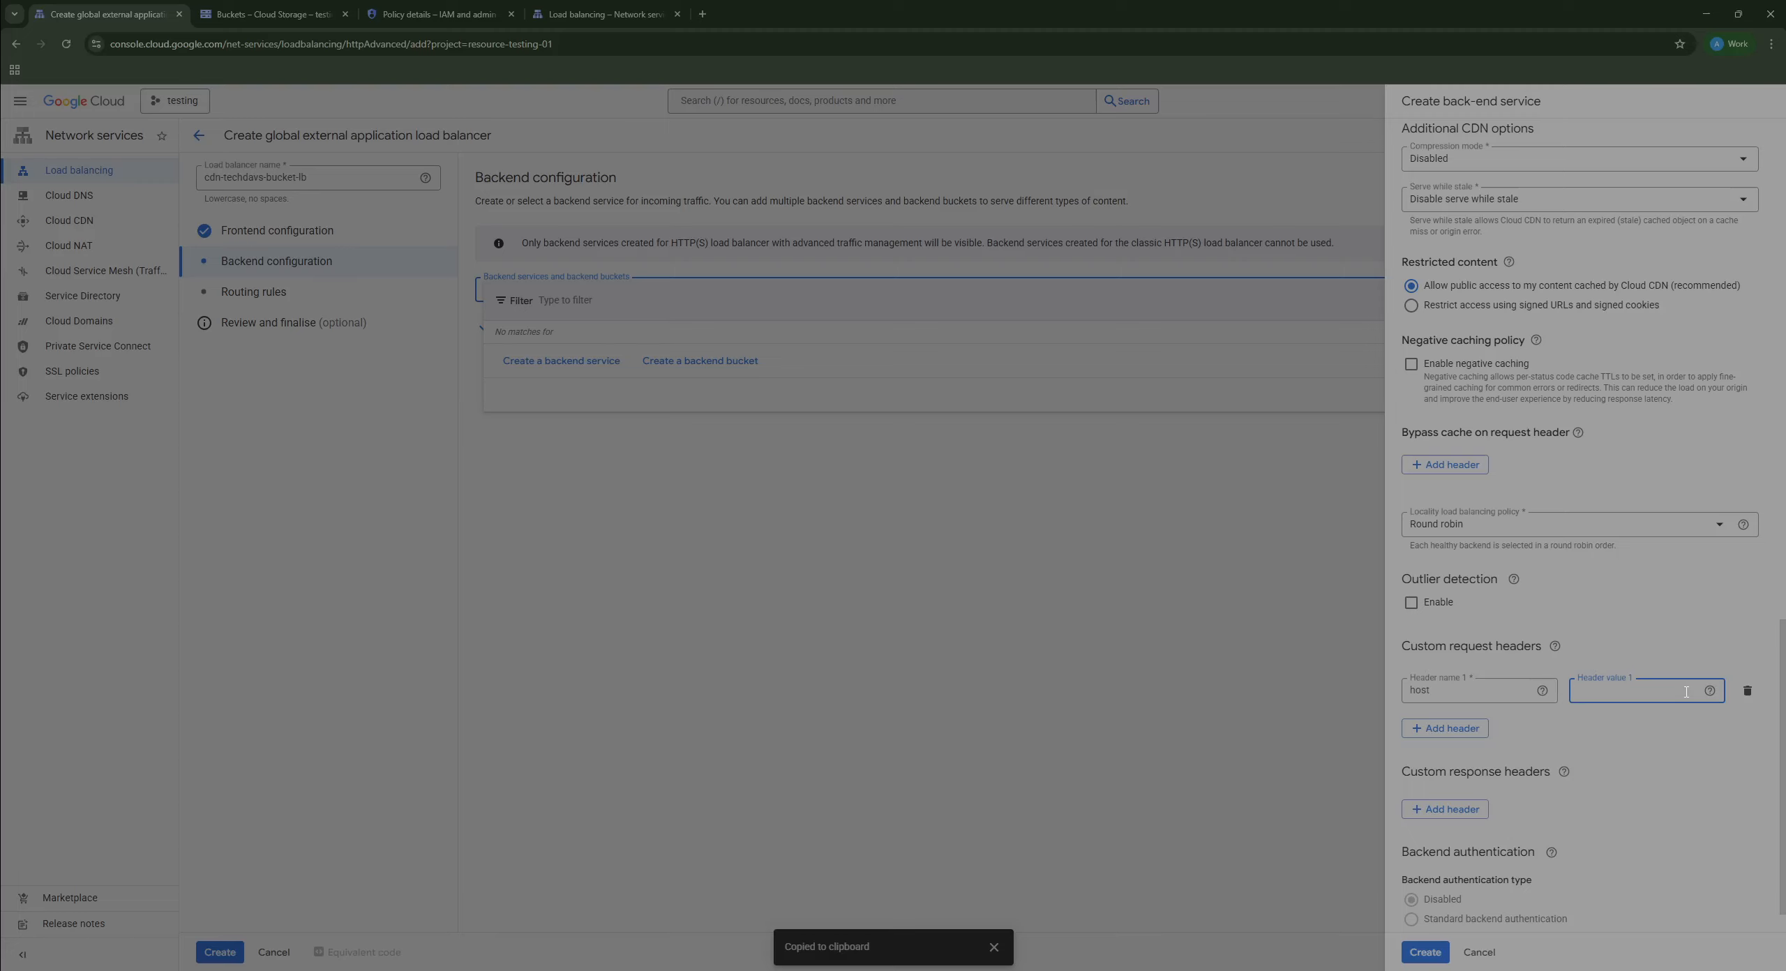
type("cdn")
type("-te")
type("chdavs")
type("-bucke")
type("t.sto")
type("rage.googleapis")
type(".com")
left_click(1425, 953)
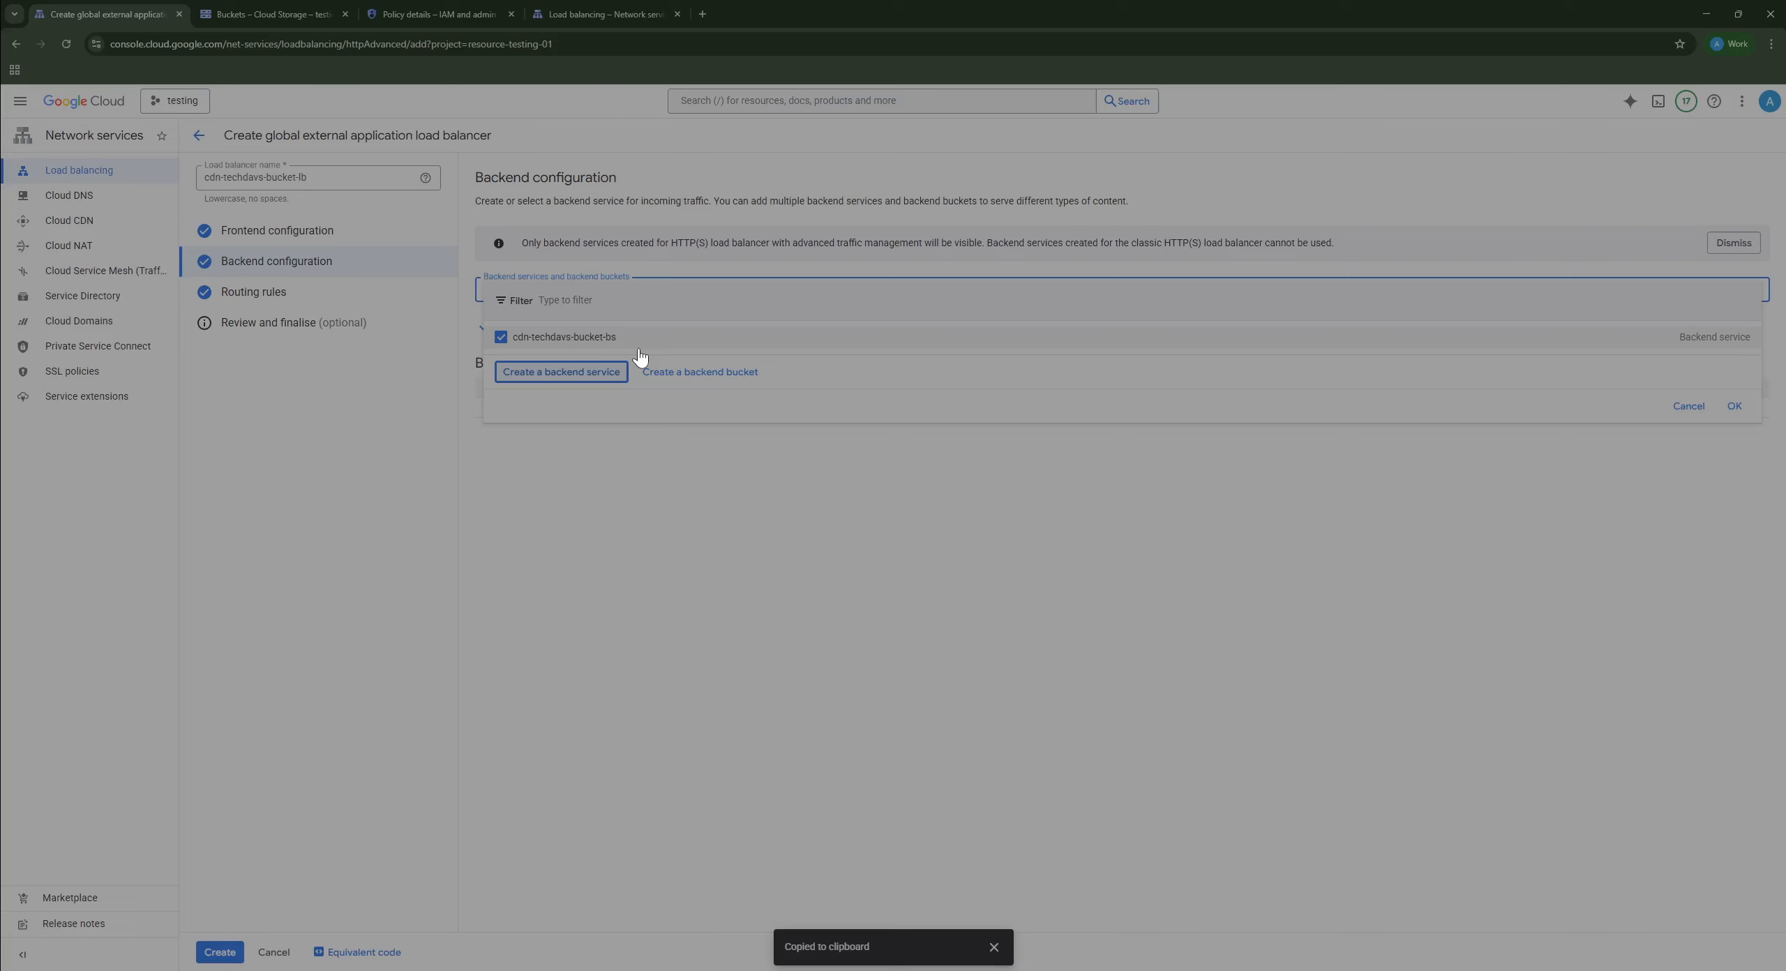
left_click(578, 376)
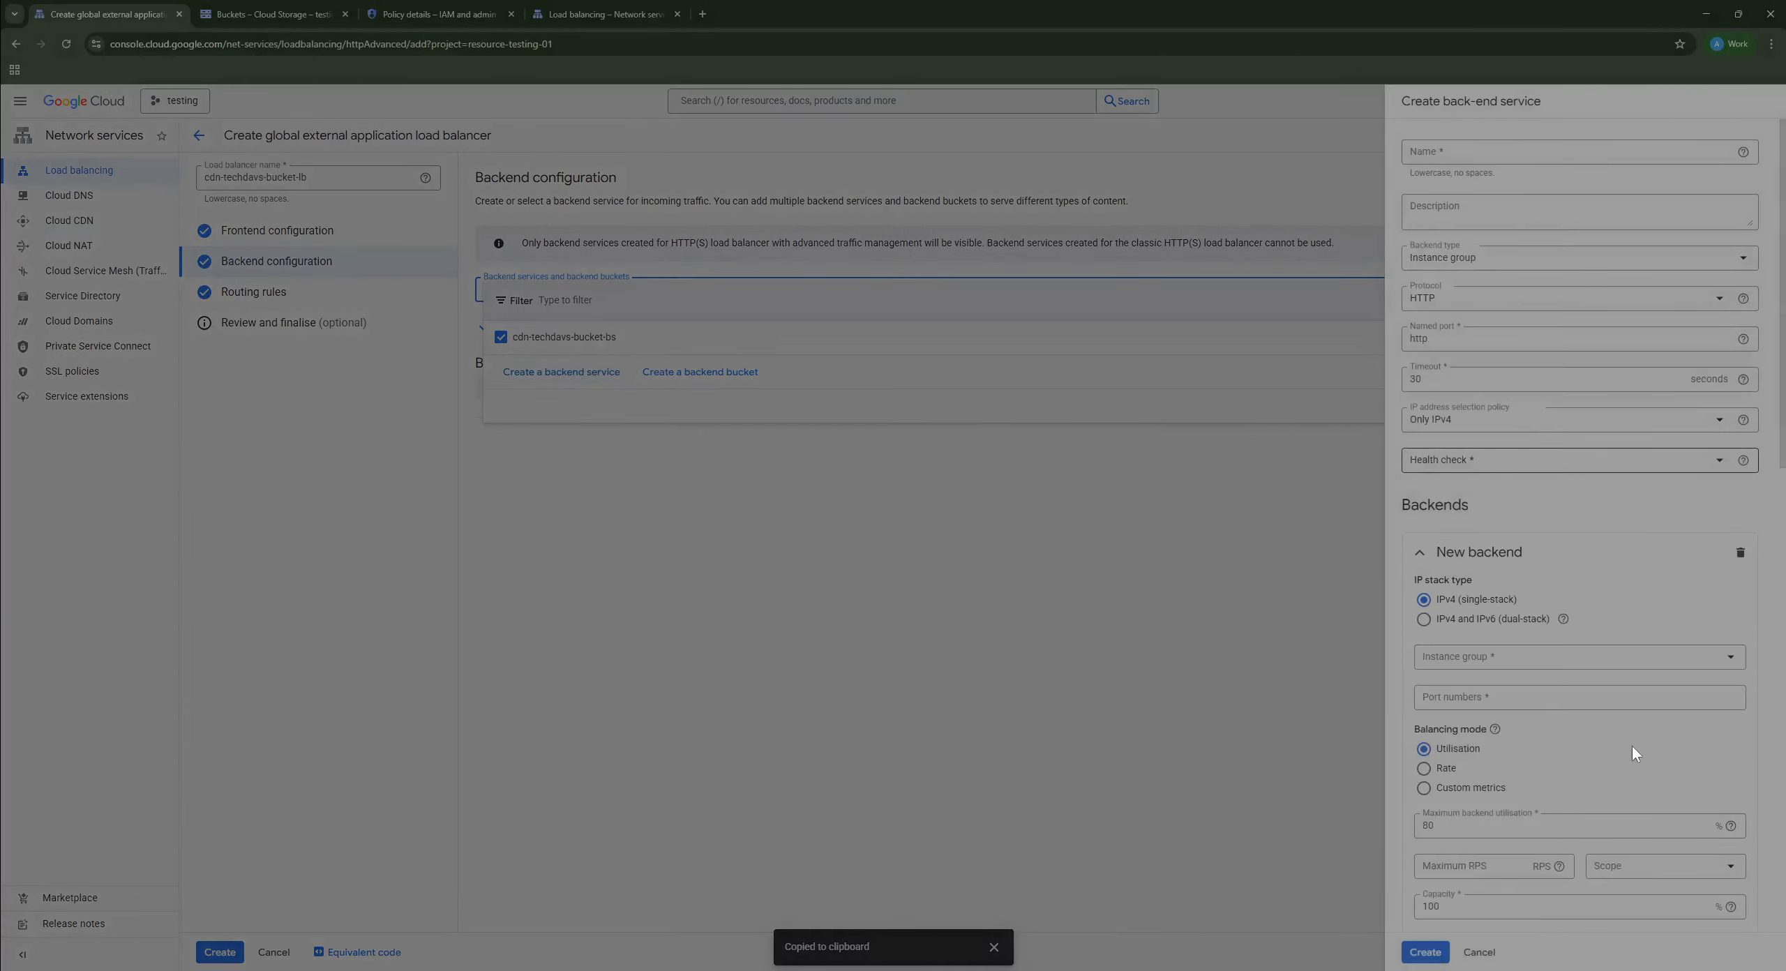
scroll(1636, 754, "down", 15)
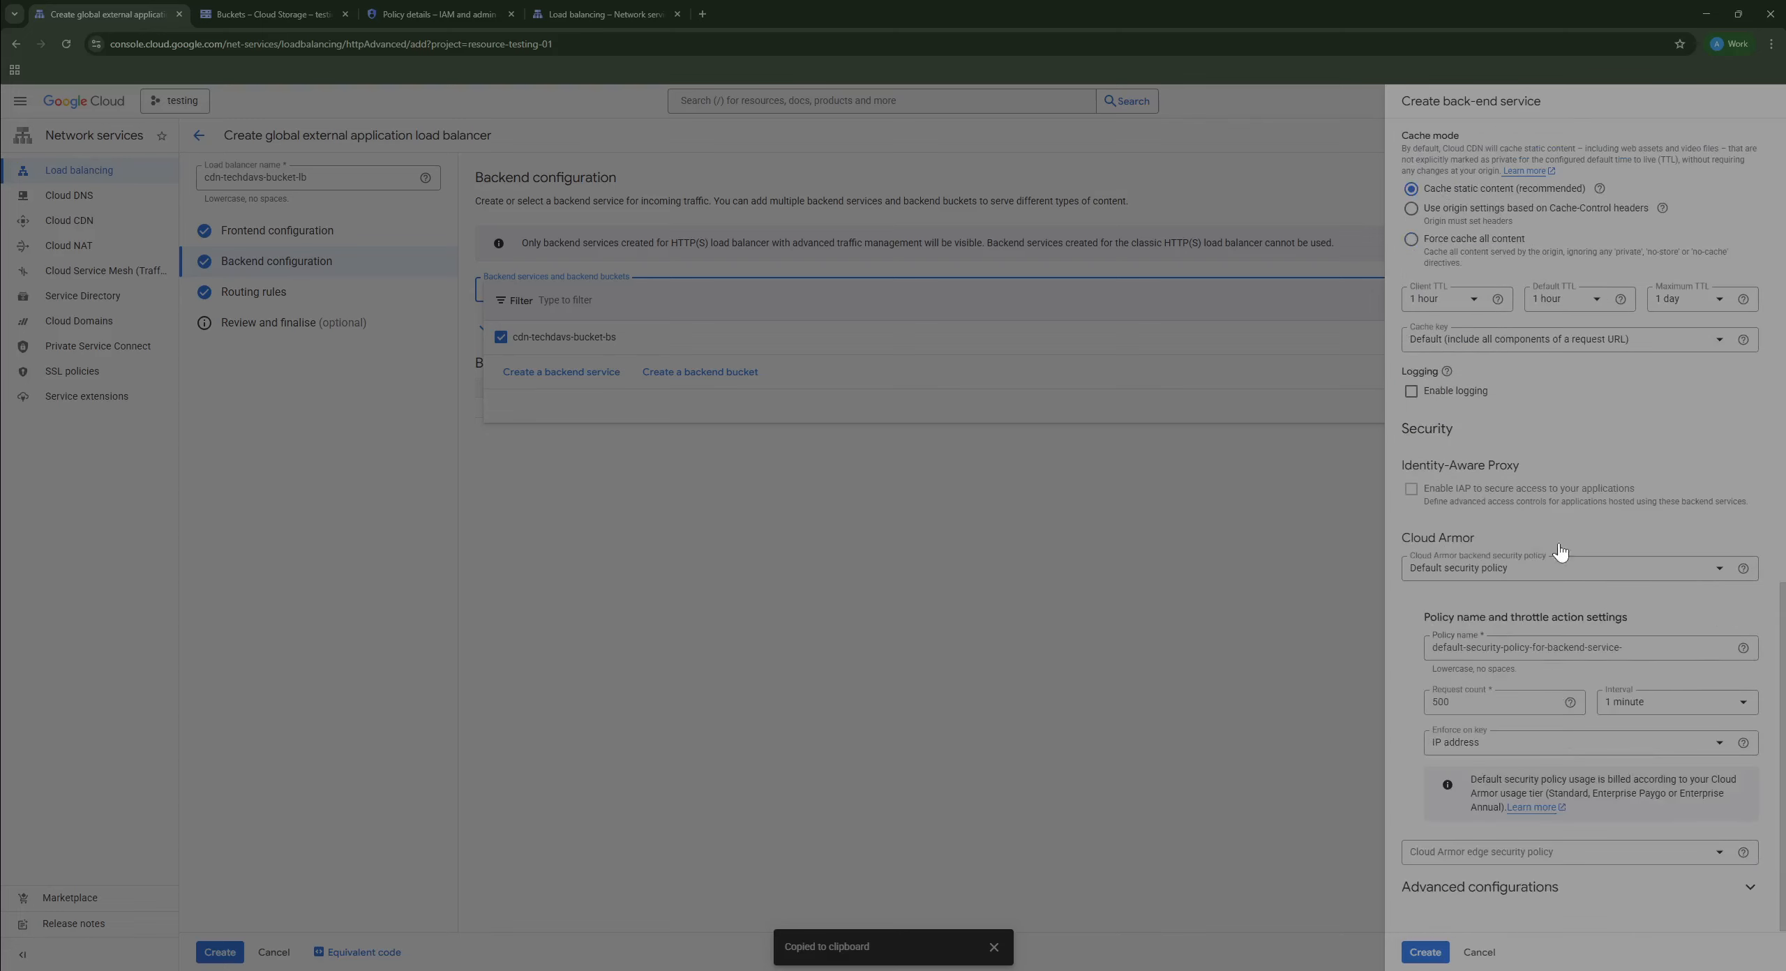
left_click(1549, 887)
scroll(1568, 798, "down", 10)
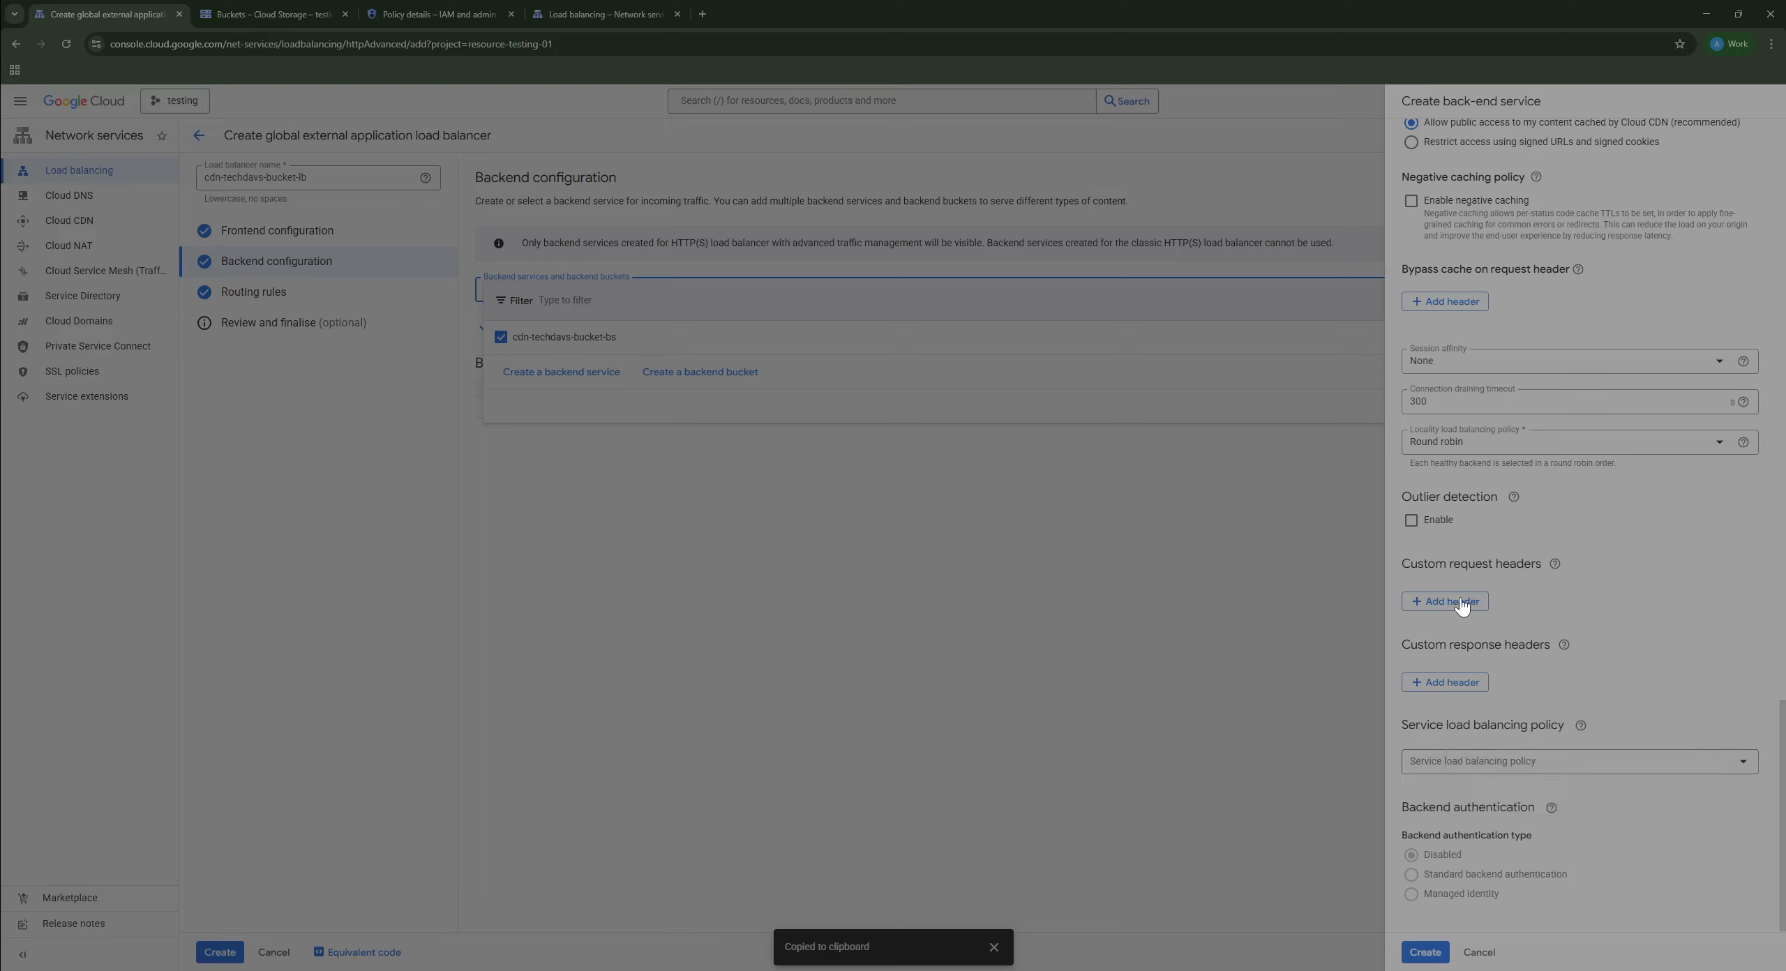
left_click(1457, 603)
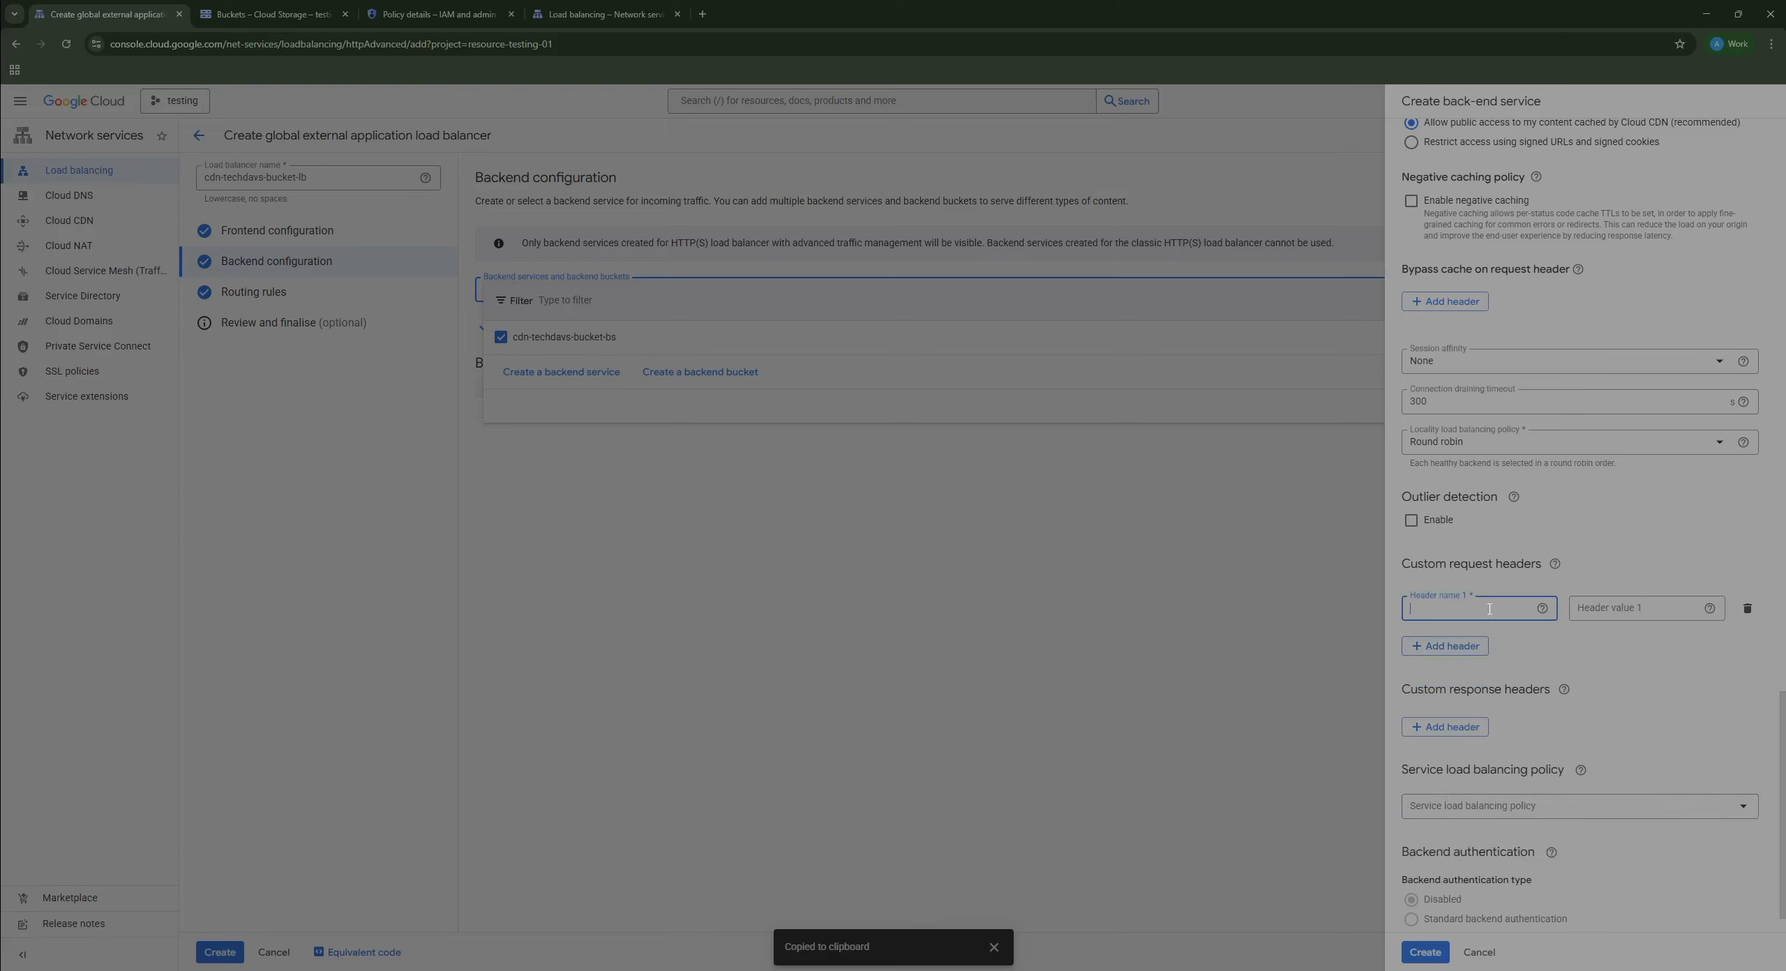
left_click(1642, 616)
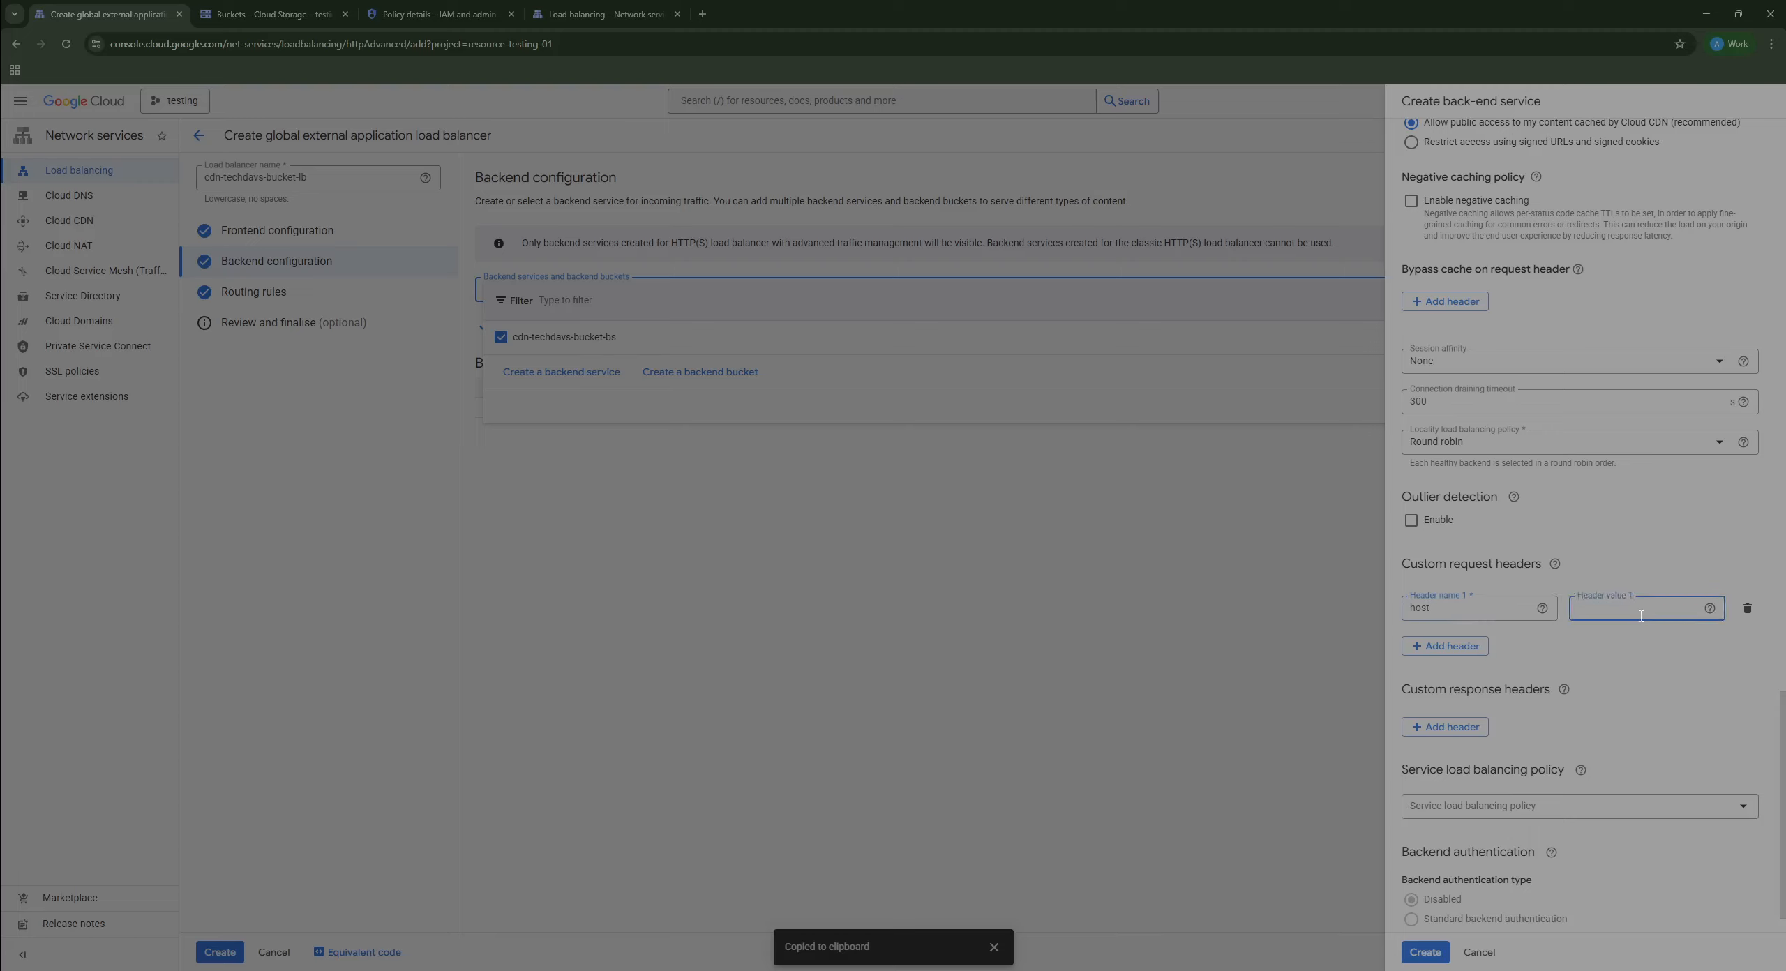
type("cd")
type("n-techdavs")
type("-bucket.storage.googleapis")
type(".com")
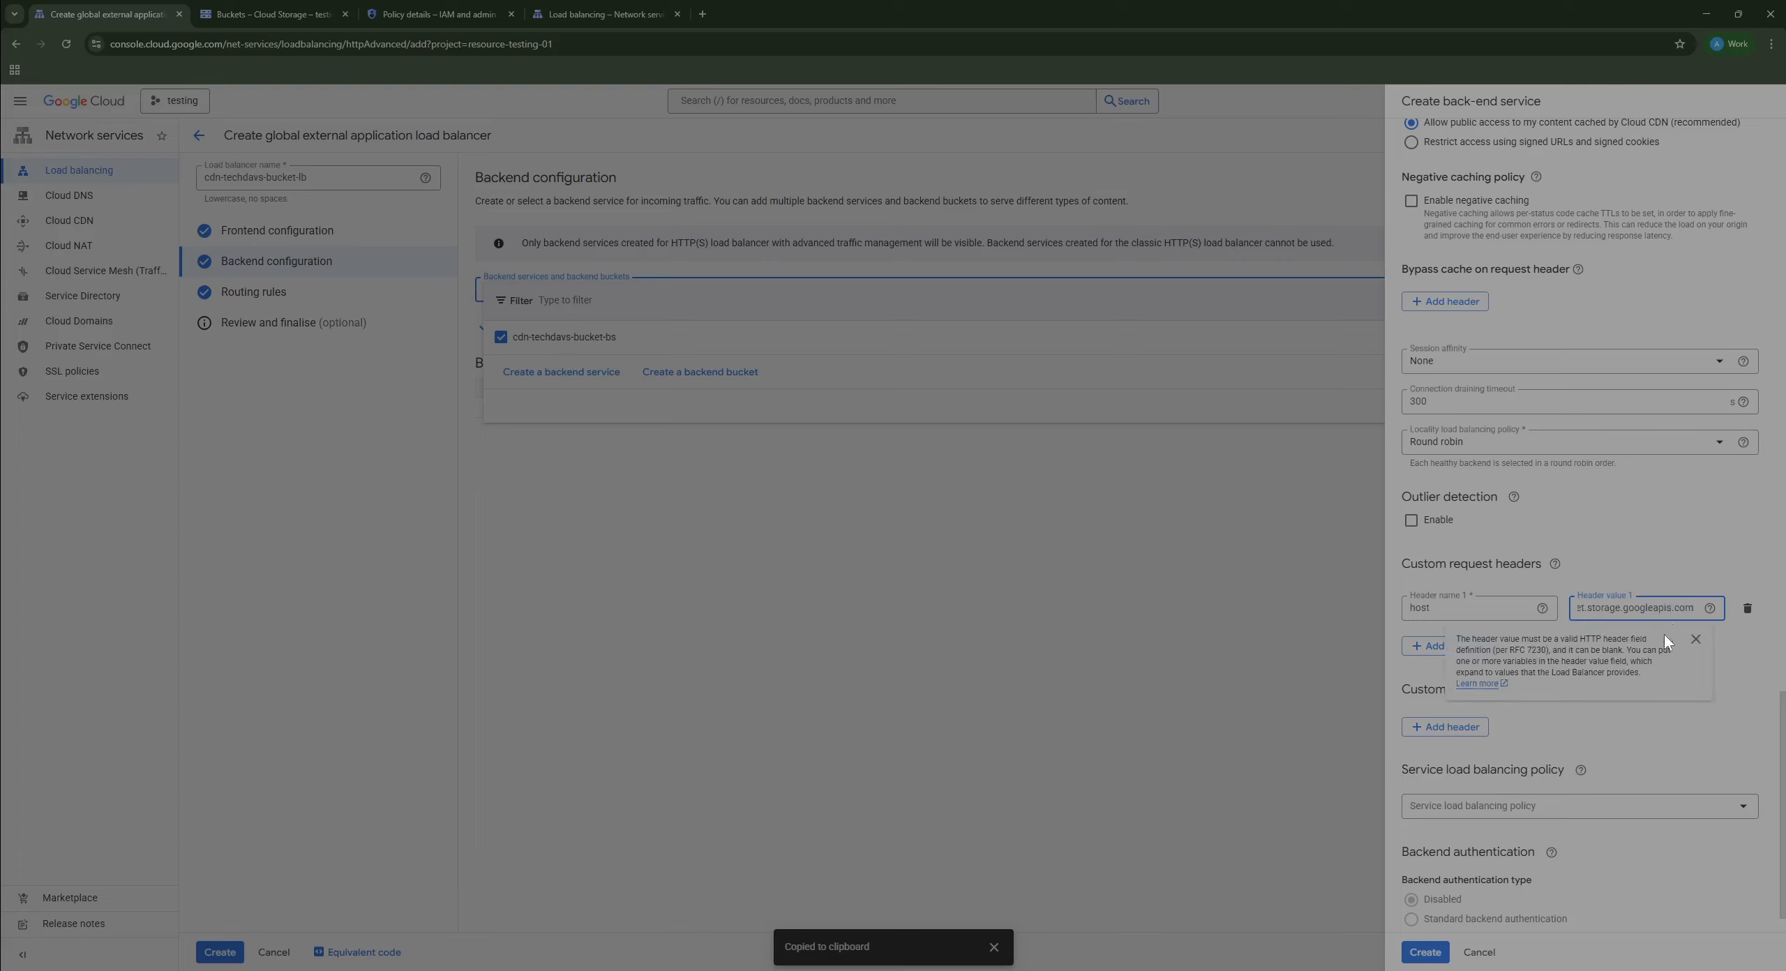
left_click(1704, 695)
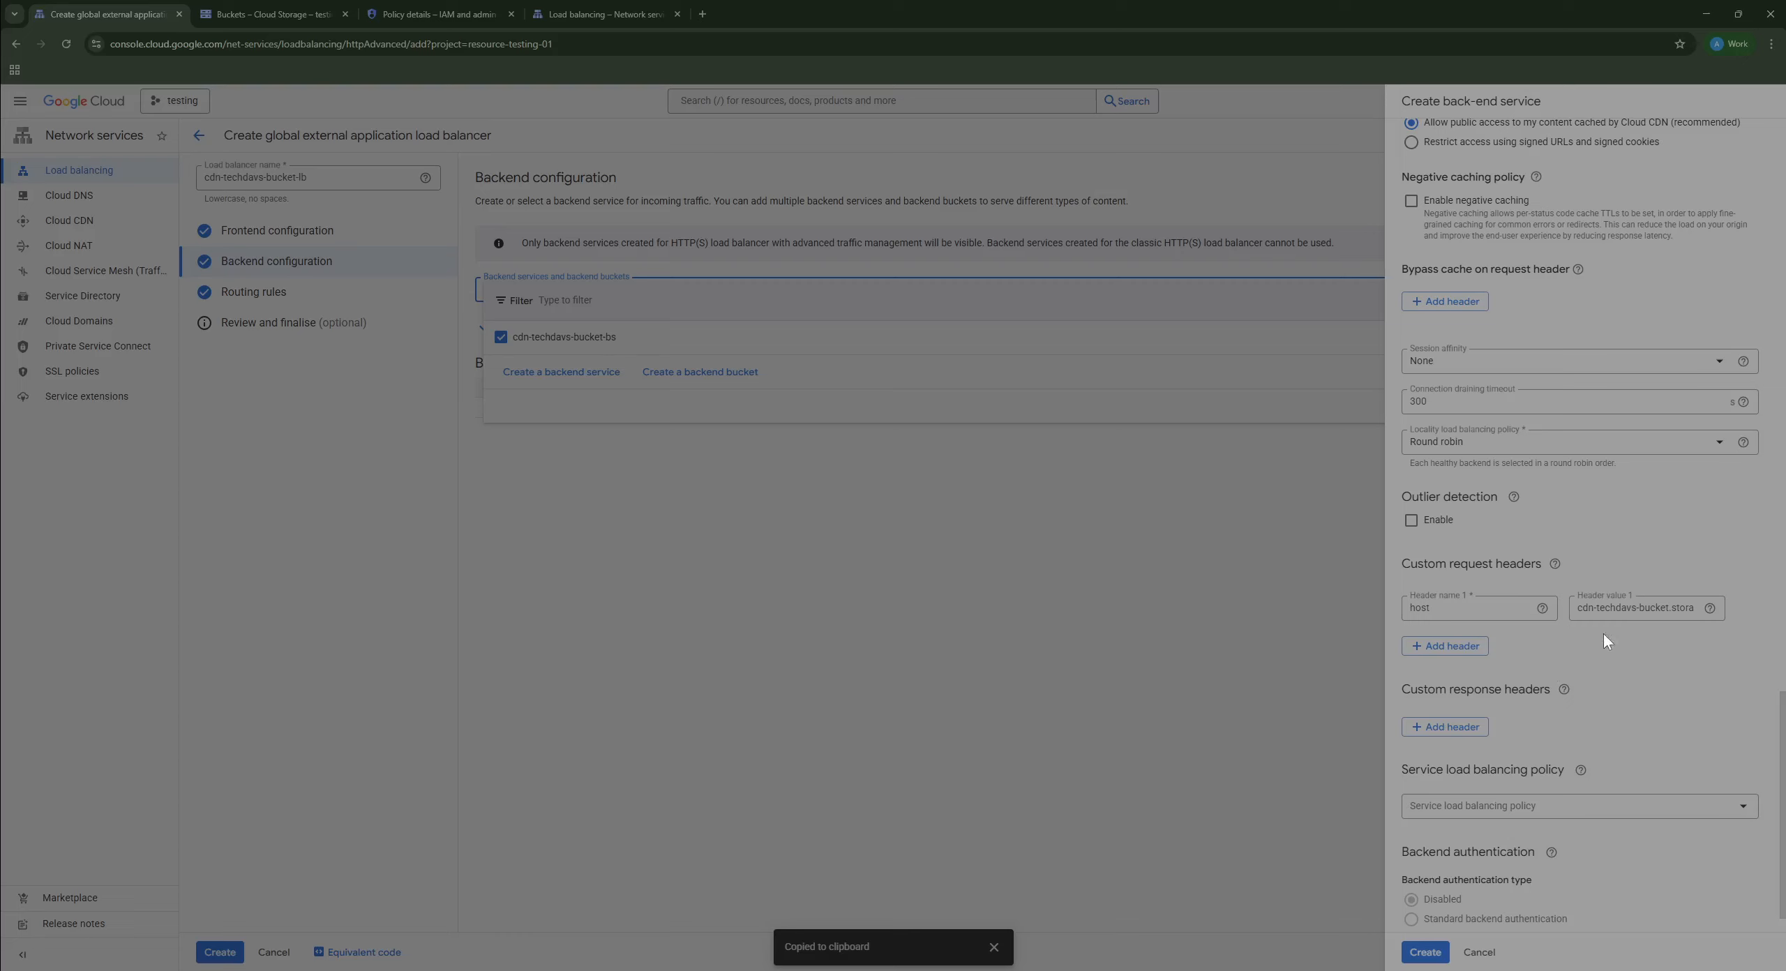
scroll(1631, 656, "down", 1)
left_click(1446, 602)
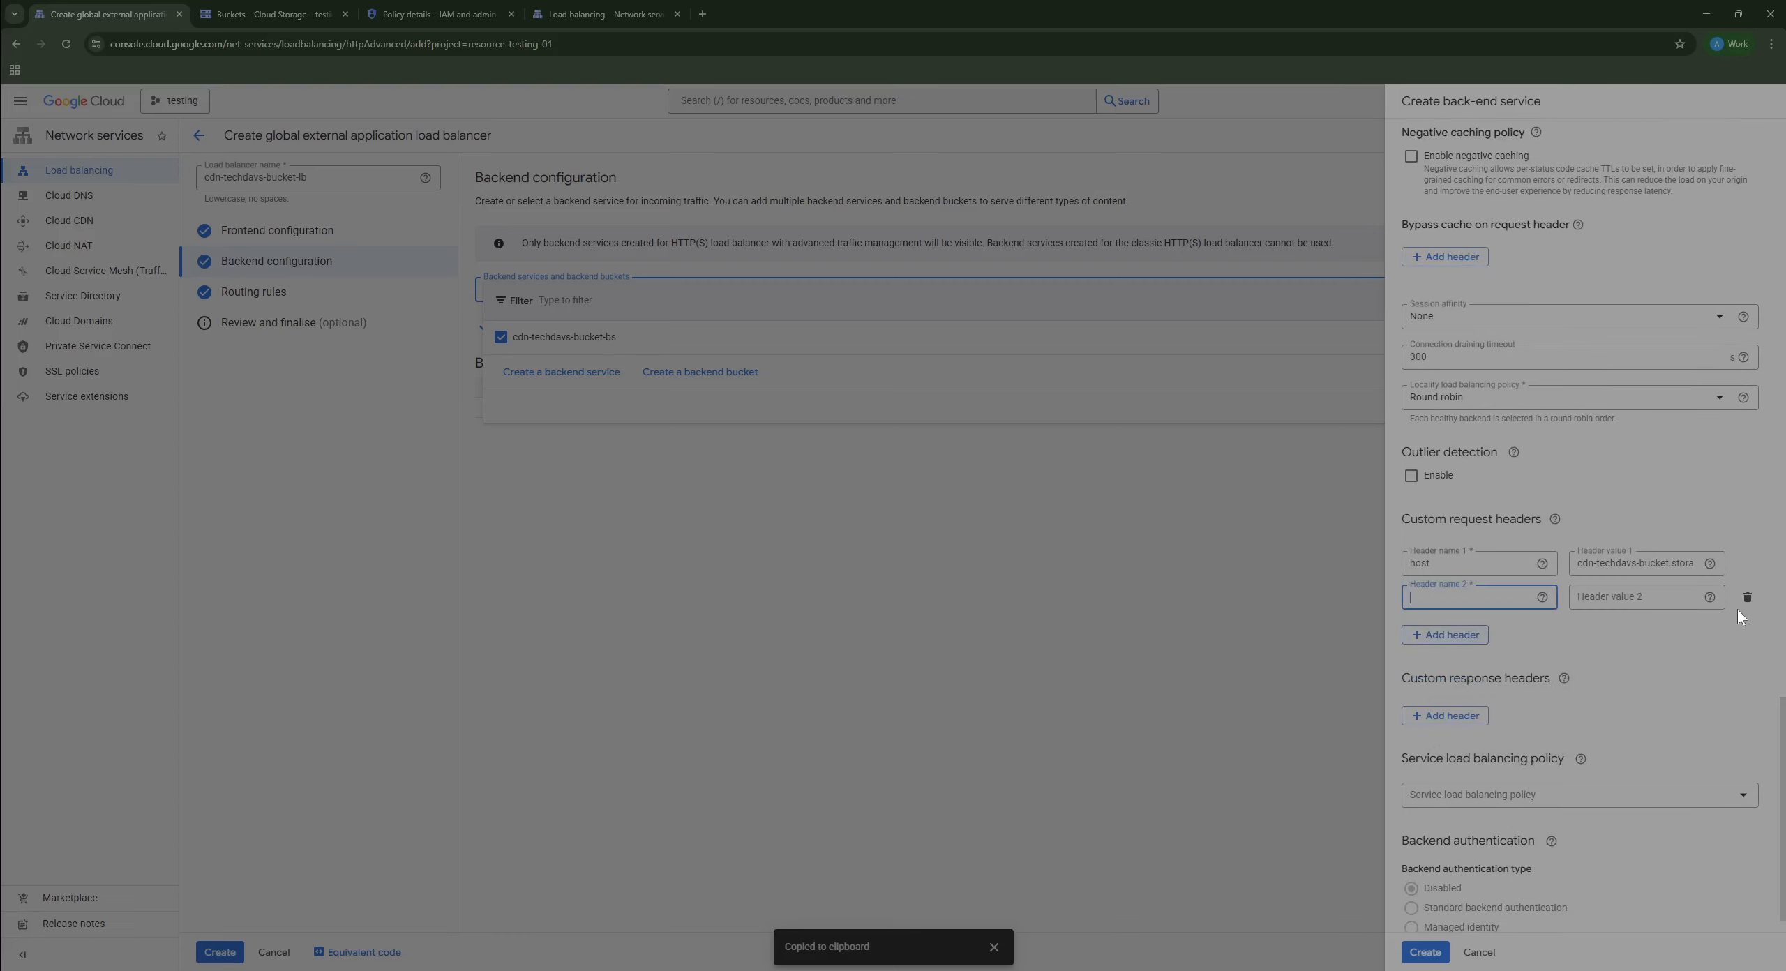
left_click(1748, 600)
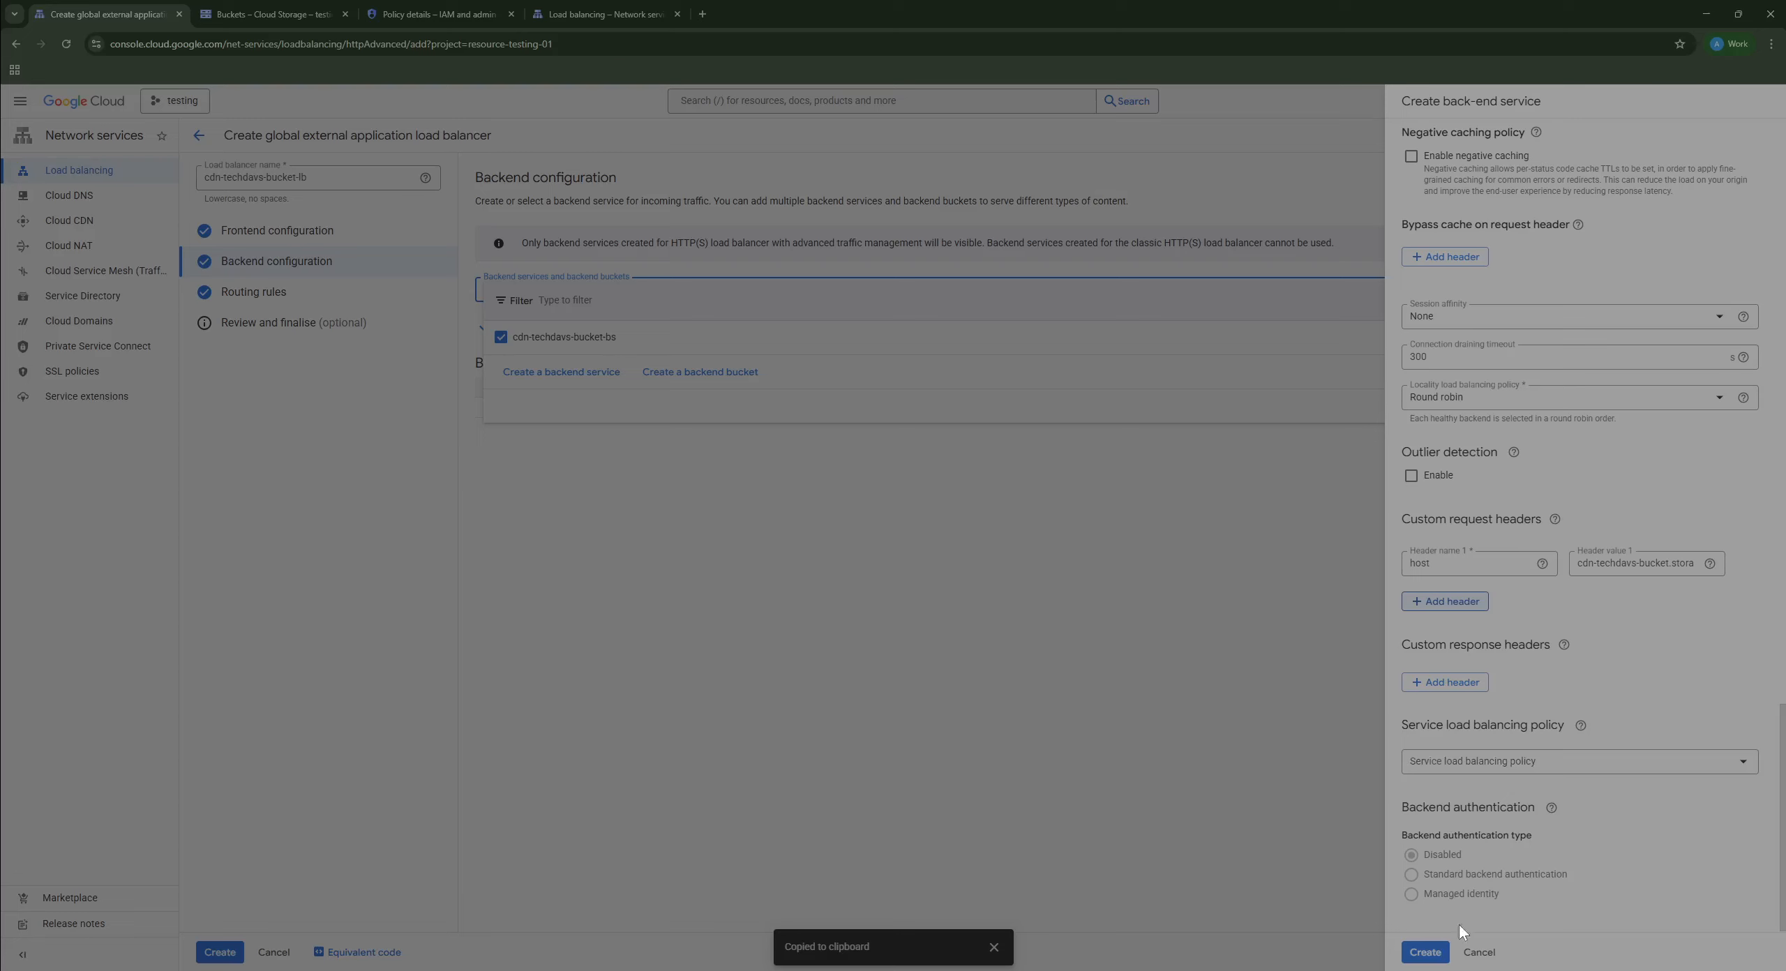
left_click(1419, 962)
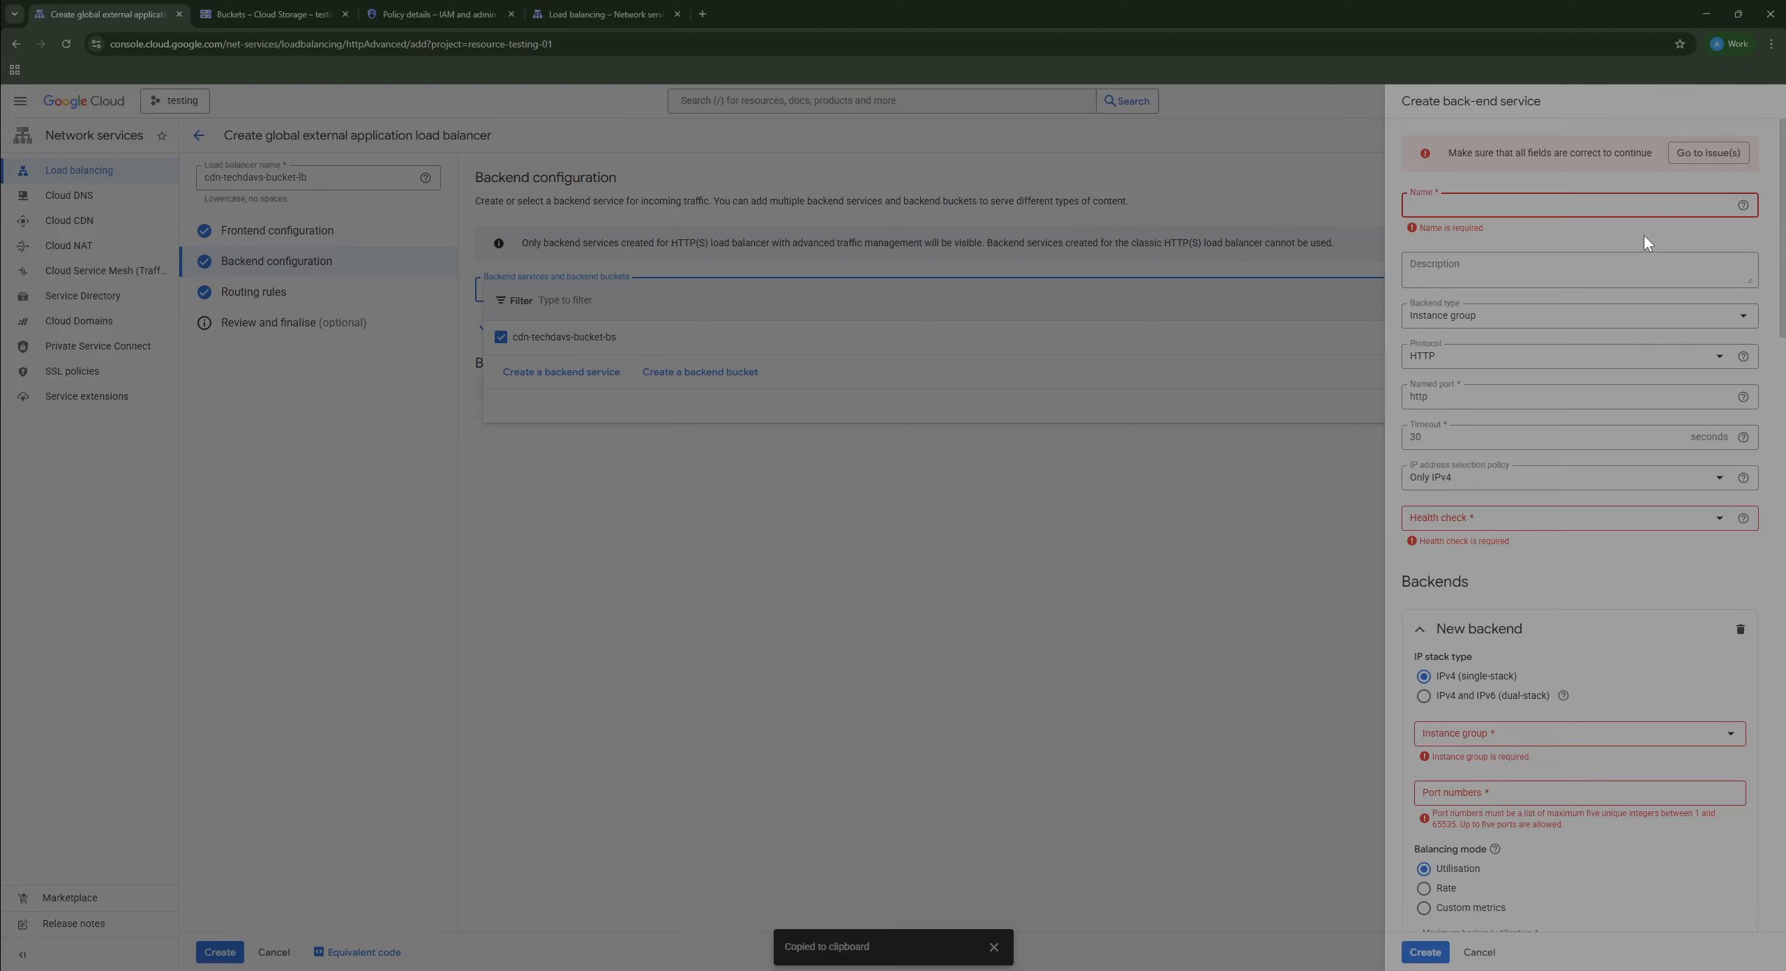
type("cdn")
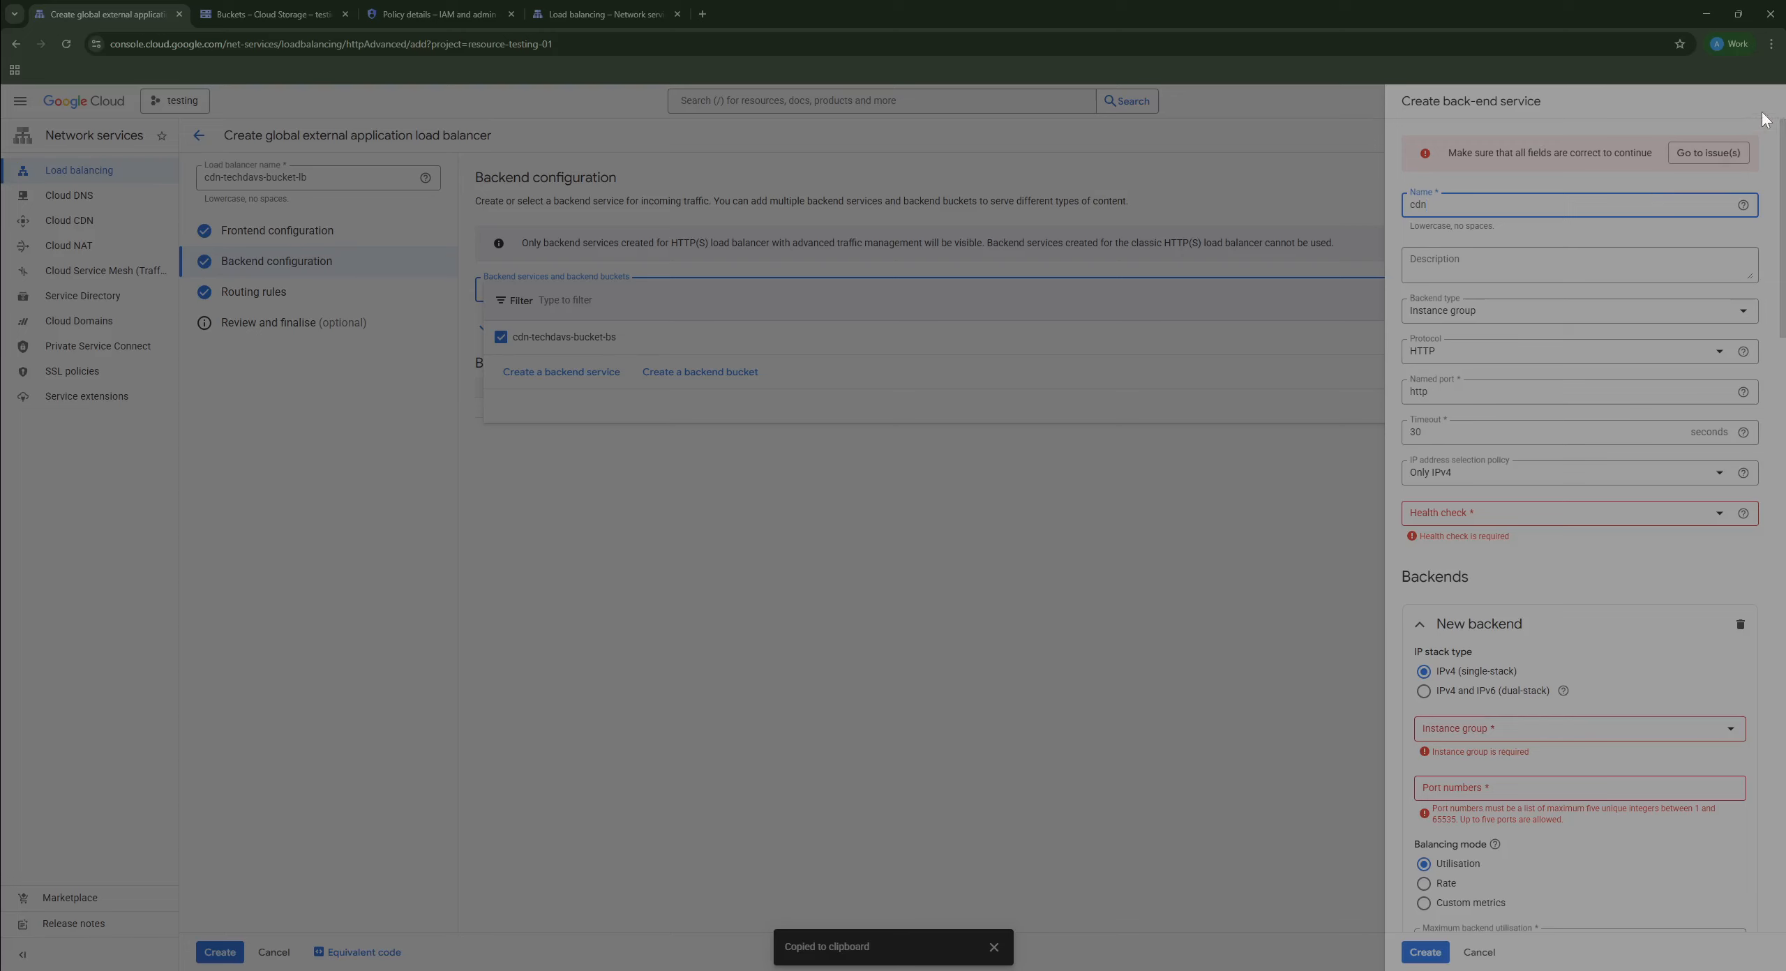
left_click(1478, 952)
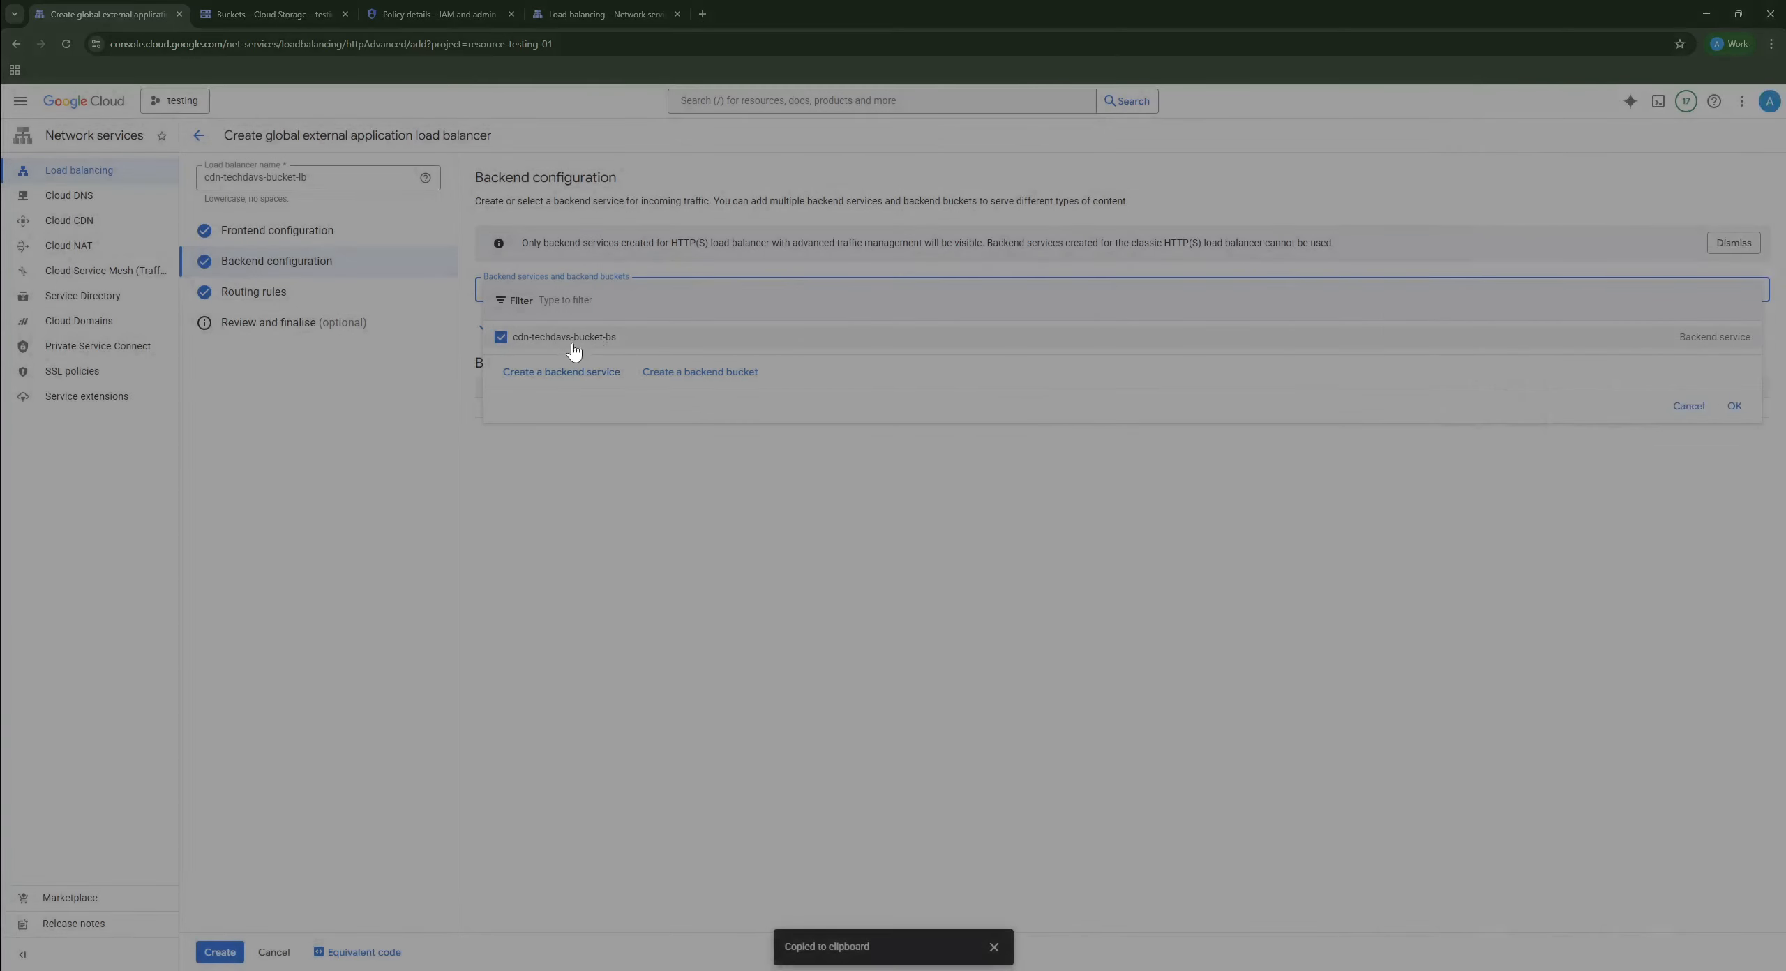
Step: Select cdn-techdavs-bucket-bs as the backend service and check its advanced configuration without changes
left_click(1317, 341)
left_click(1735, 407)
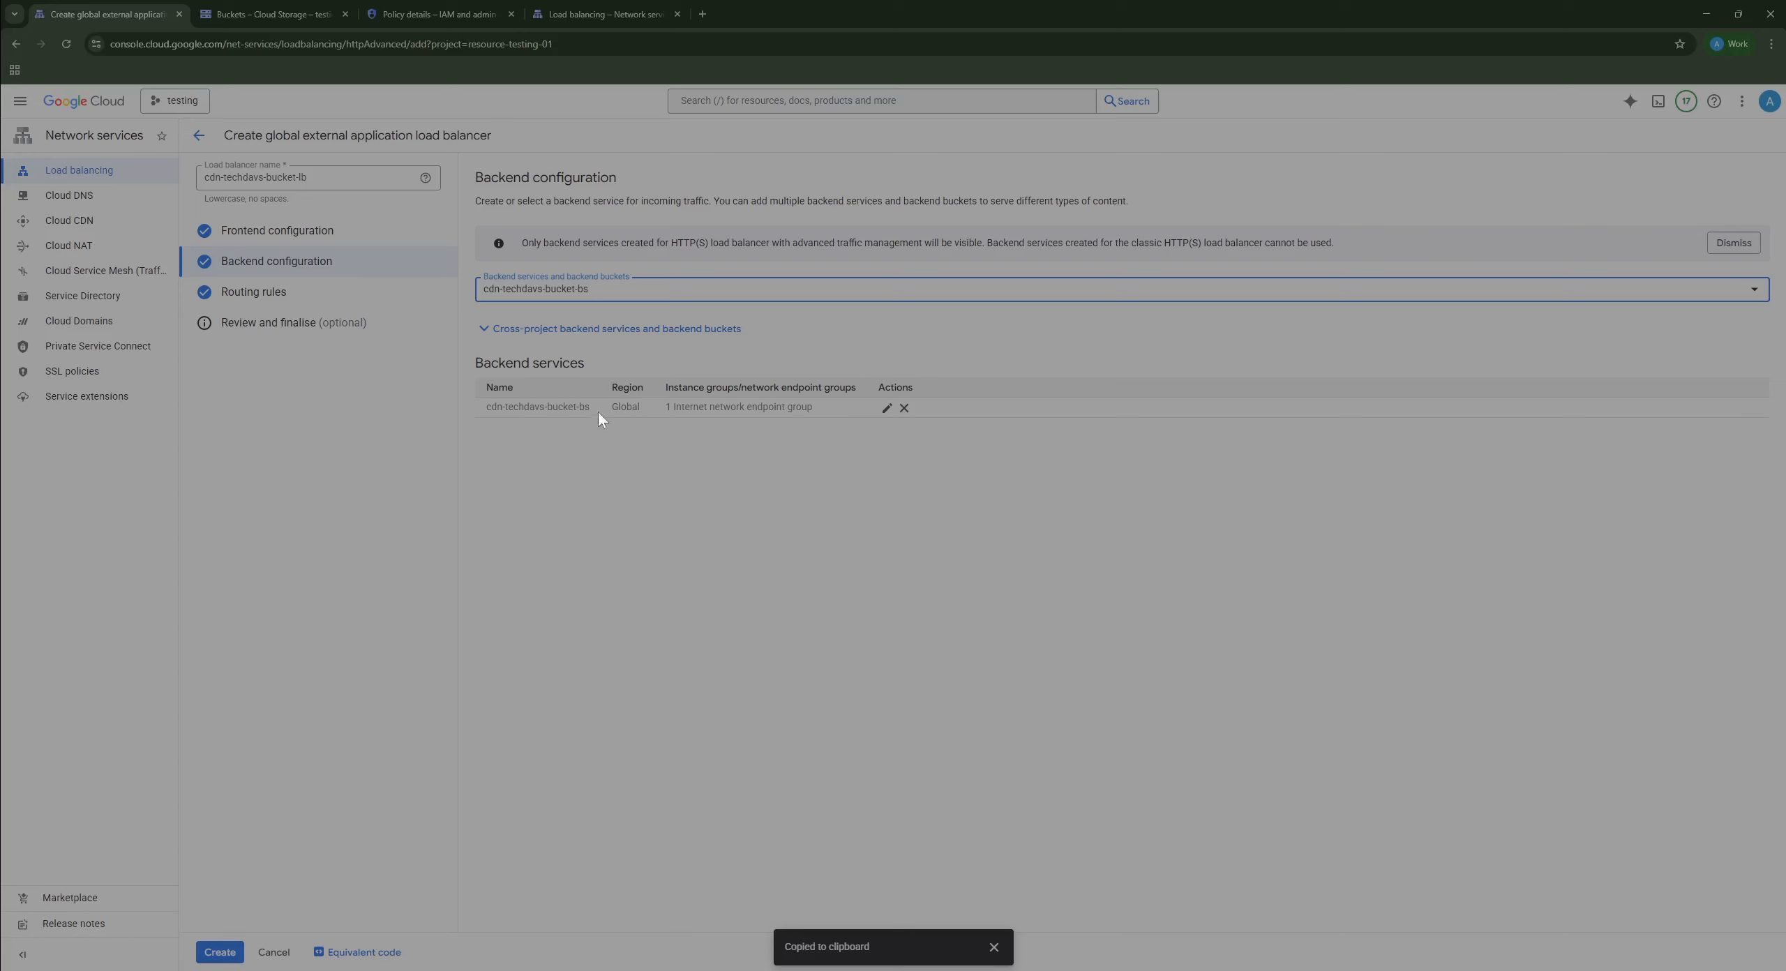
left_click(885, 410)
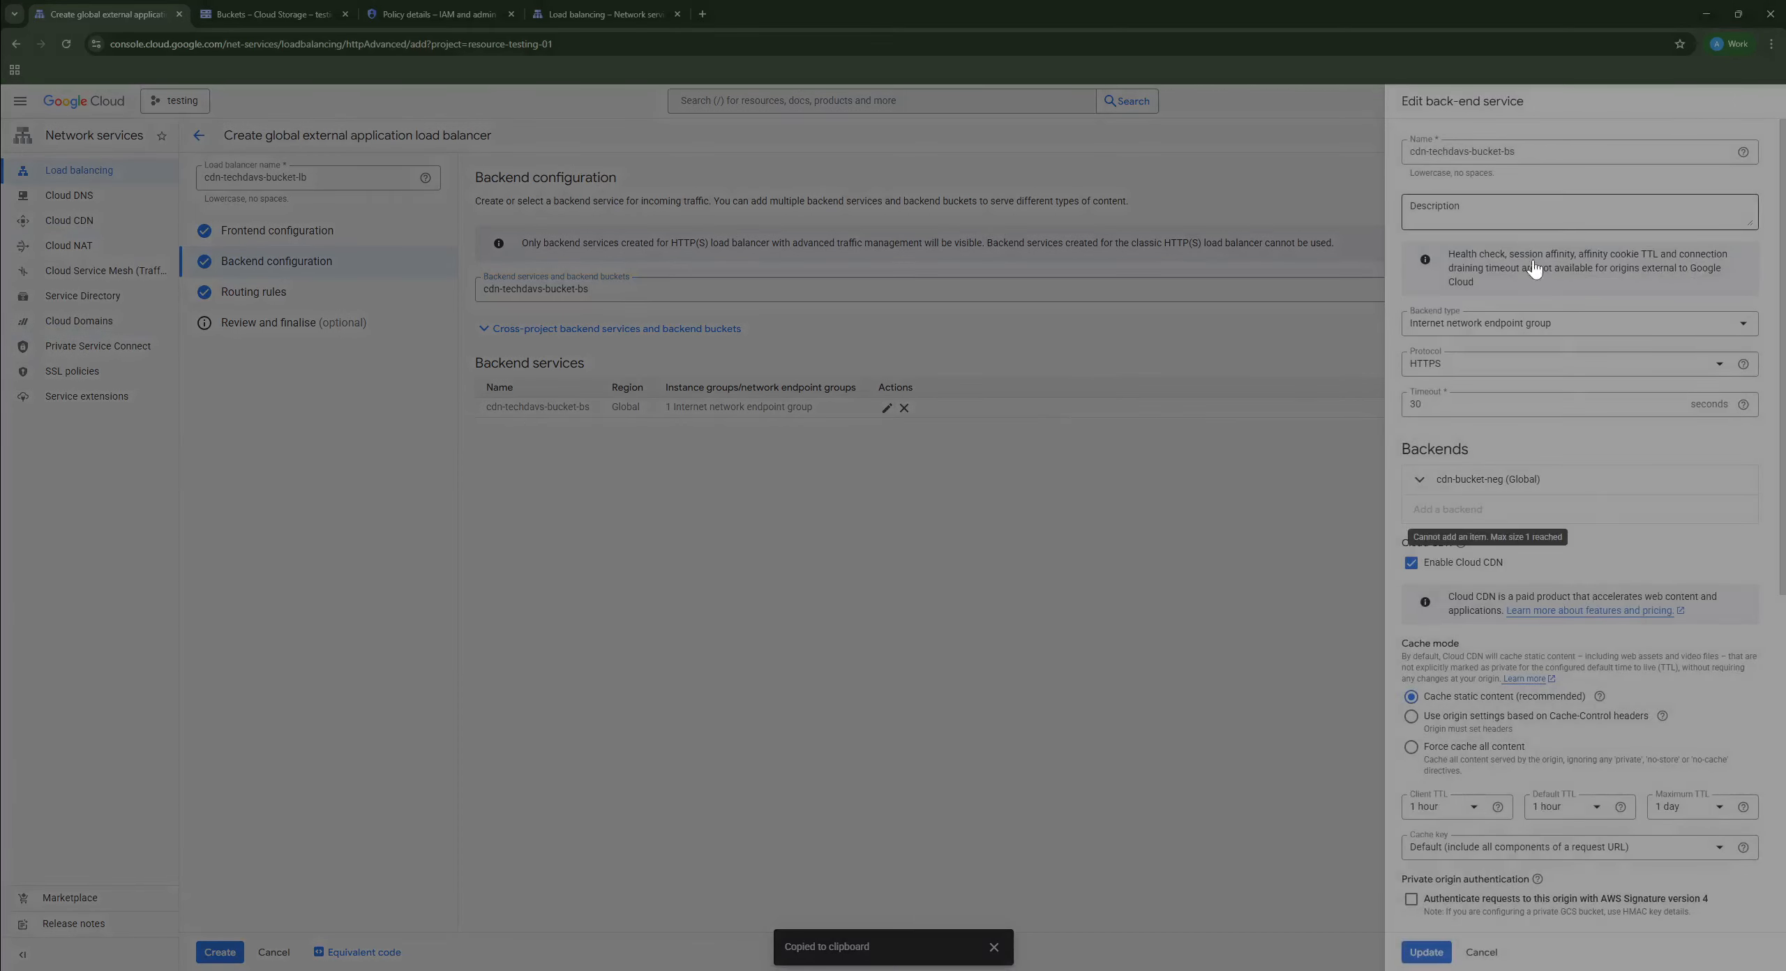
scroll(1577, 614, "down", 8)
left_click(1461, 899)
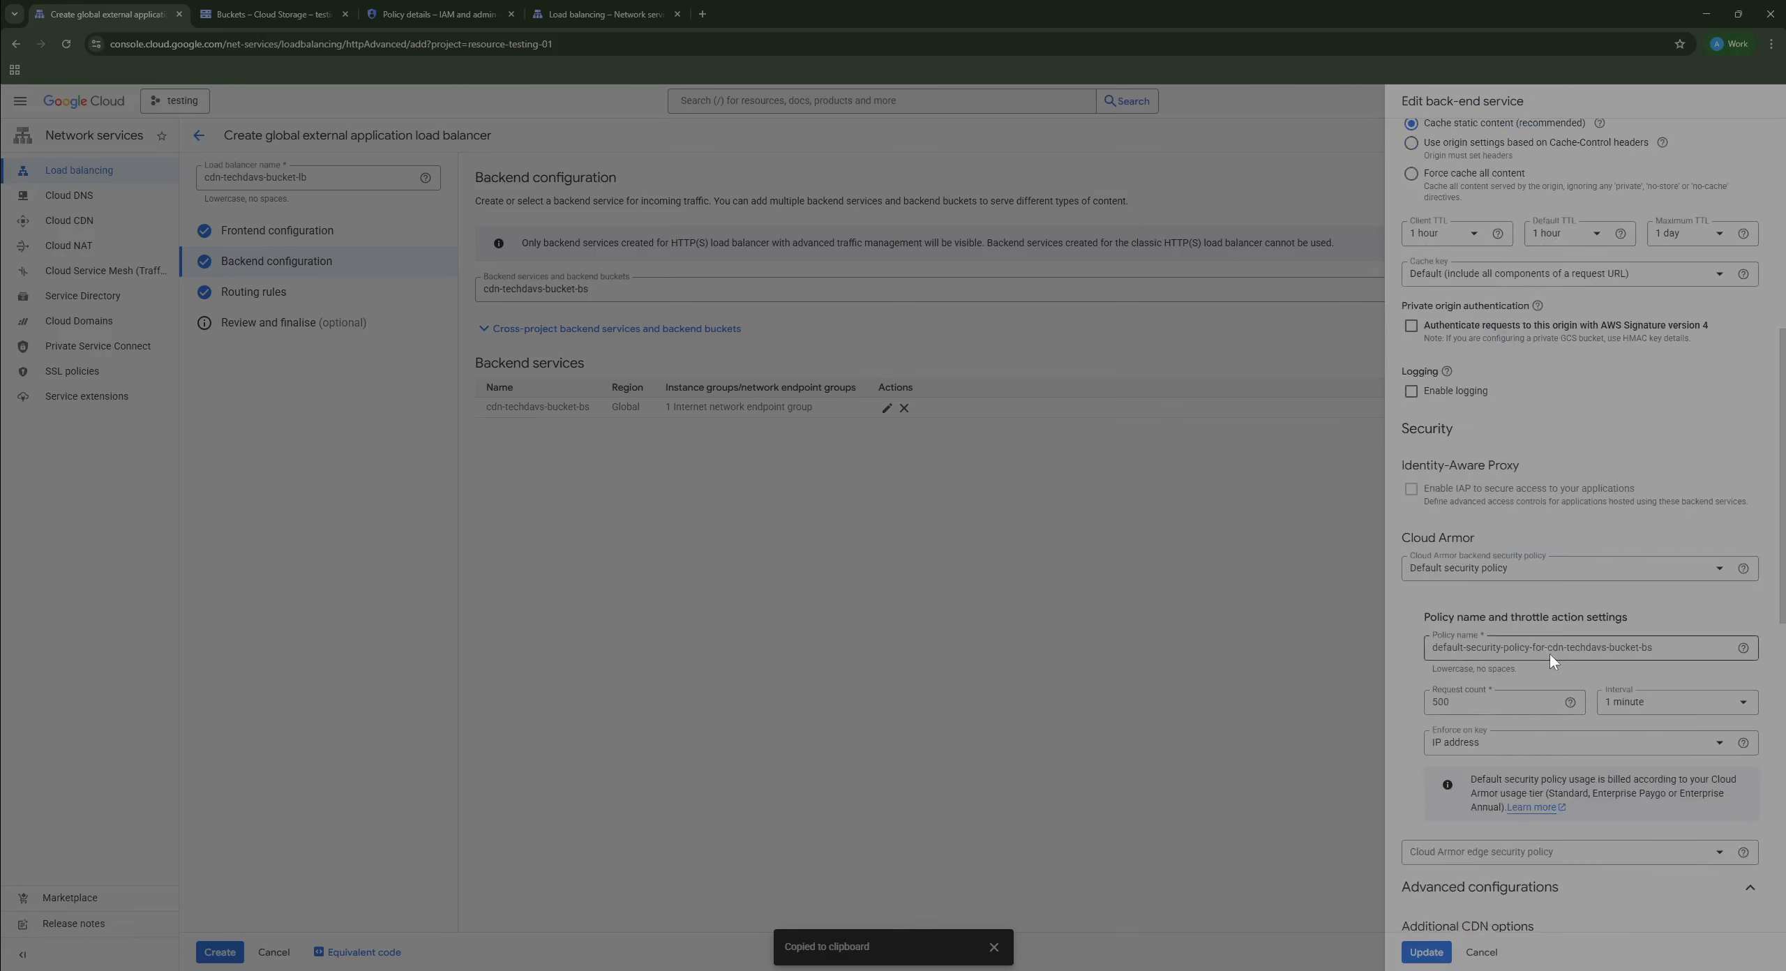
scroll(1547, 655, "down", 14)
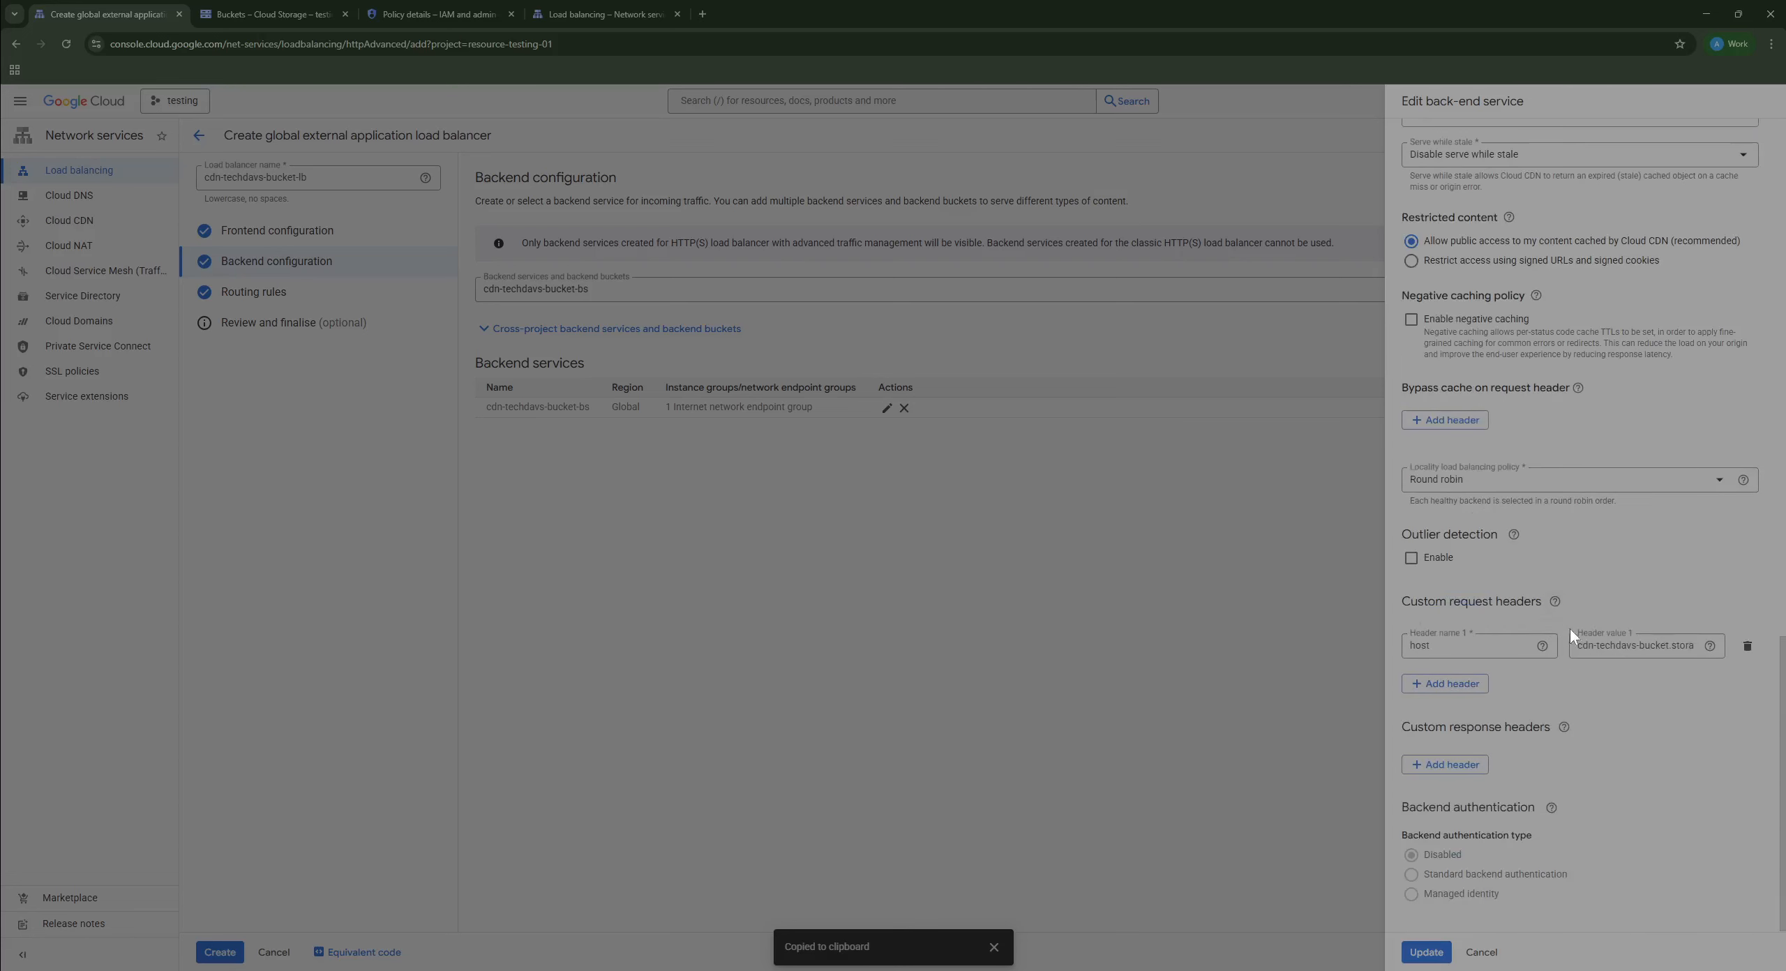
left_click(1485, 959)
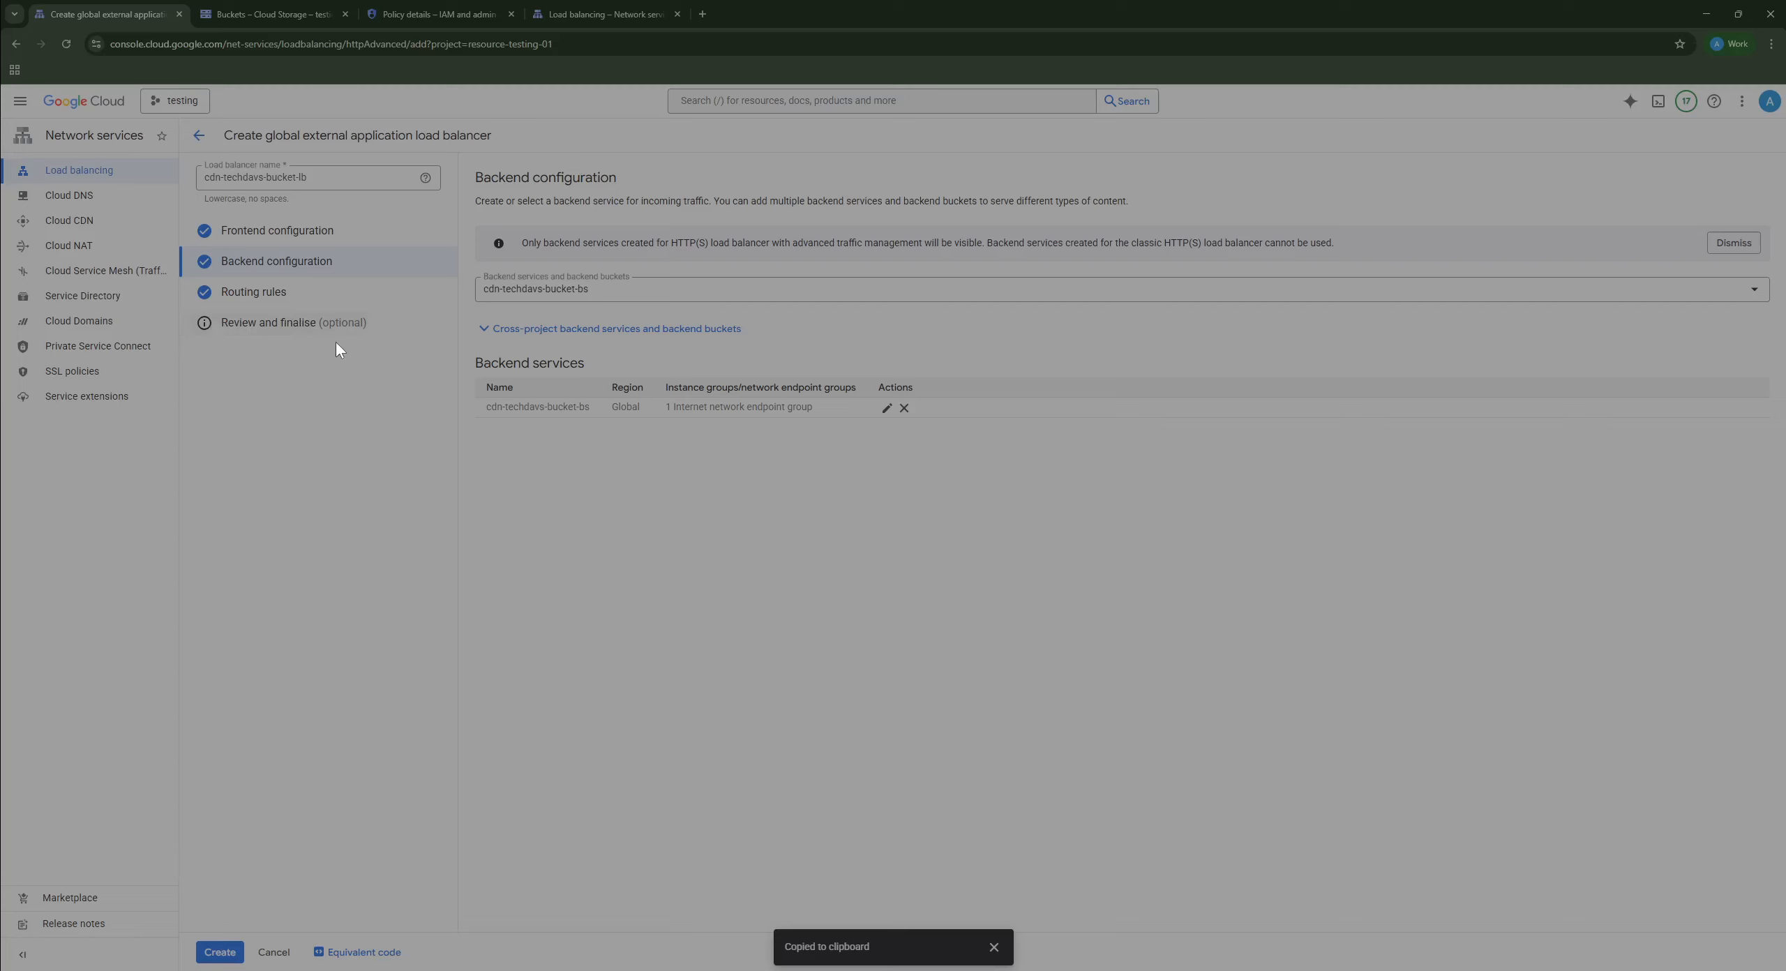
Step: Review the cdn-techdavs-bucket-lb configuration summary and create the load balancer
left_click(312, 332)
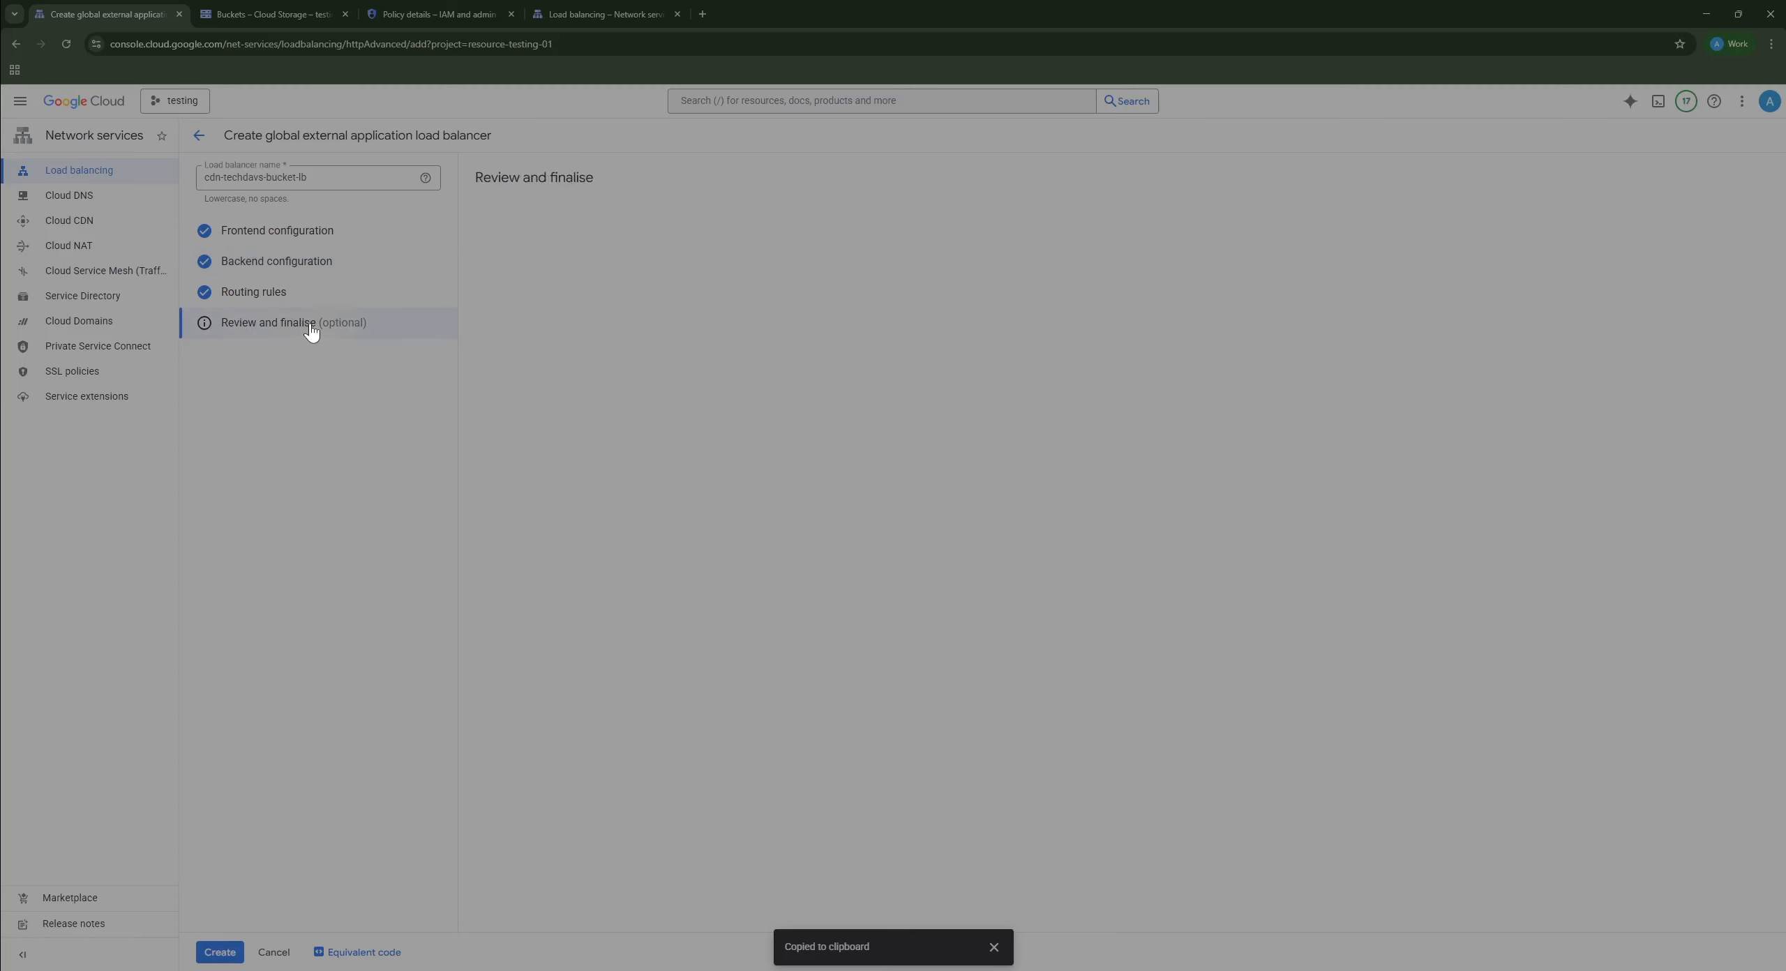
left_click(219, 952)
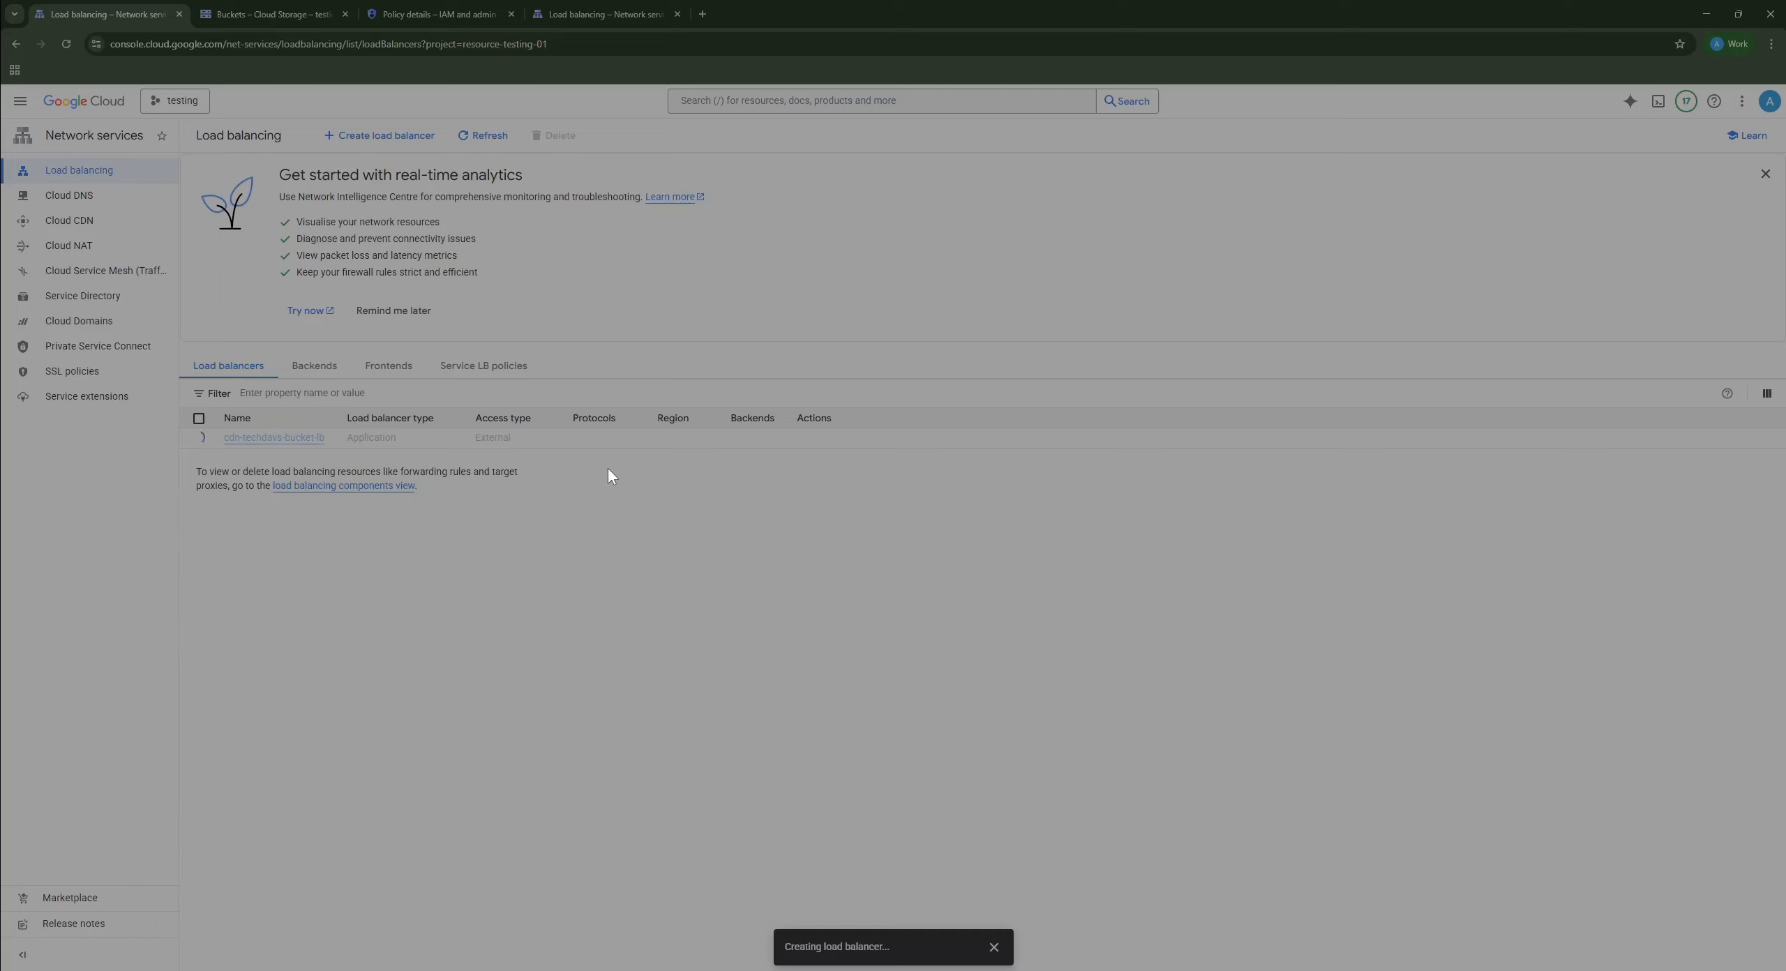
Step: In the load balancer's Backends tab, select and copy the name cdn-techdavs-bucket-bs
left_click(366, 368)
left_click(343, 368)
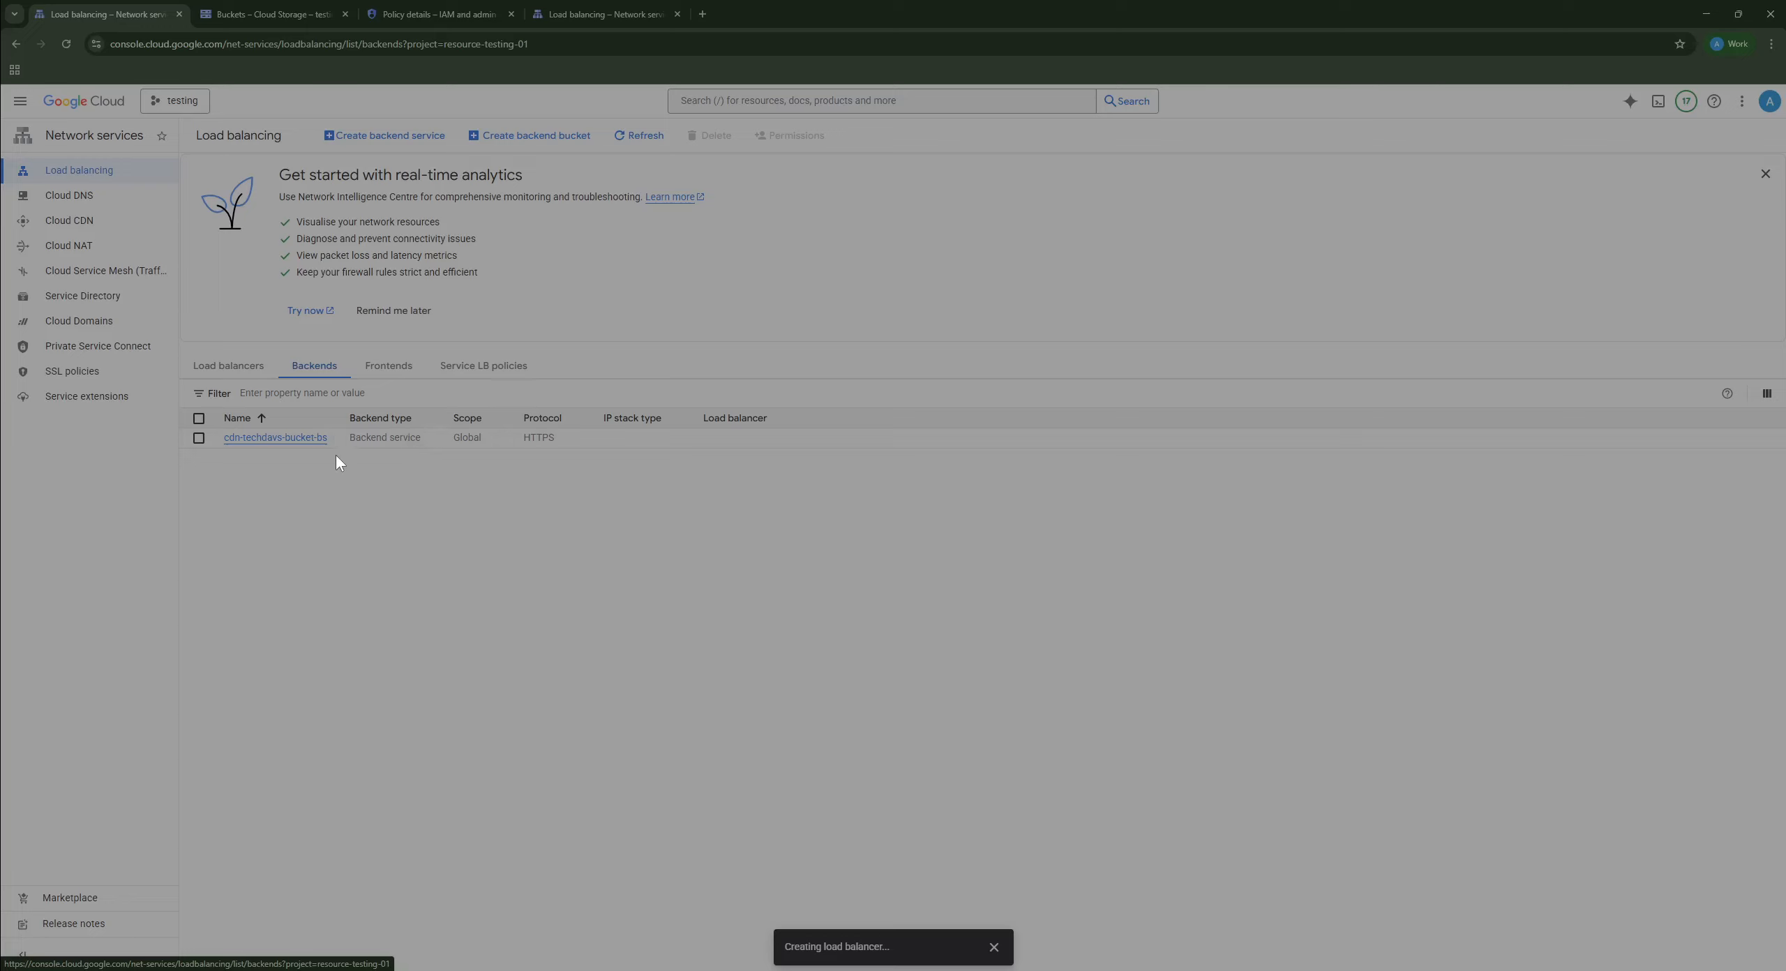
left_click_drag(335, 446, 199, 450)
key("ctrl+c")
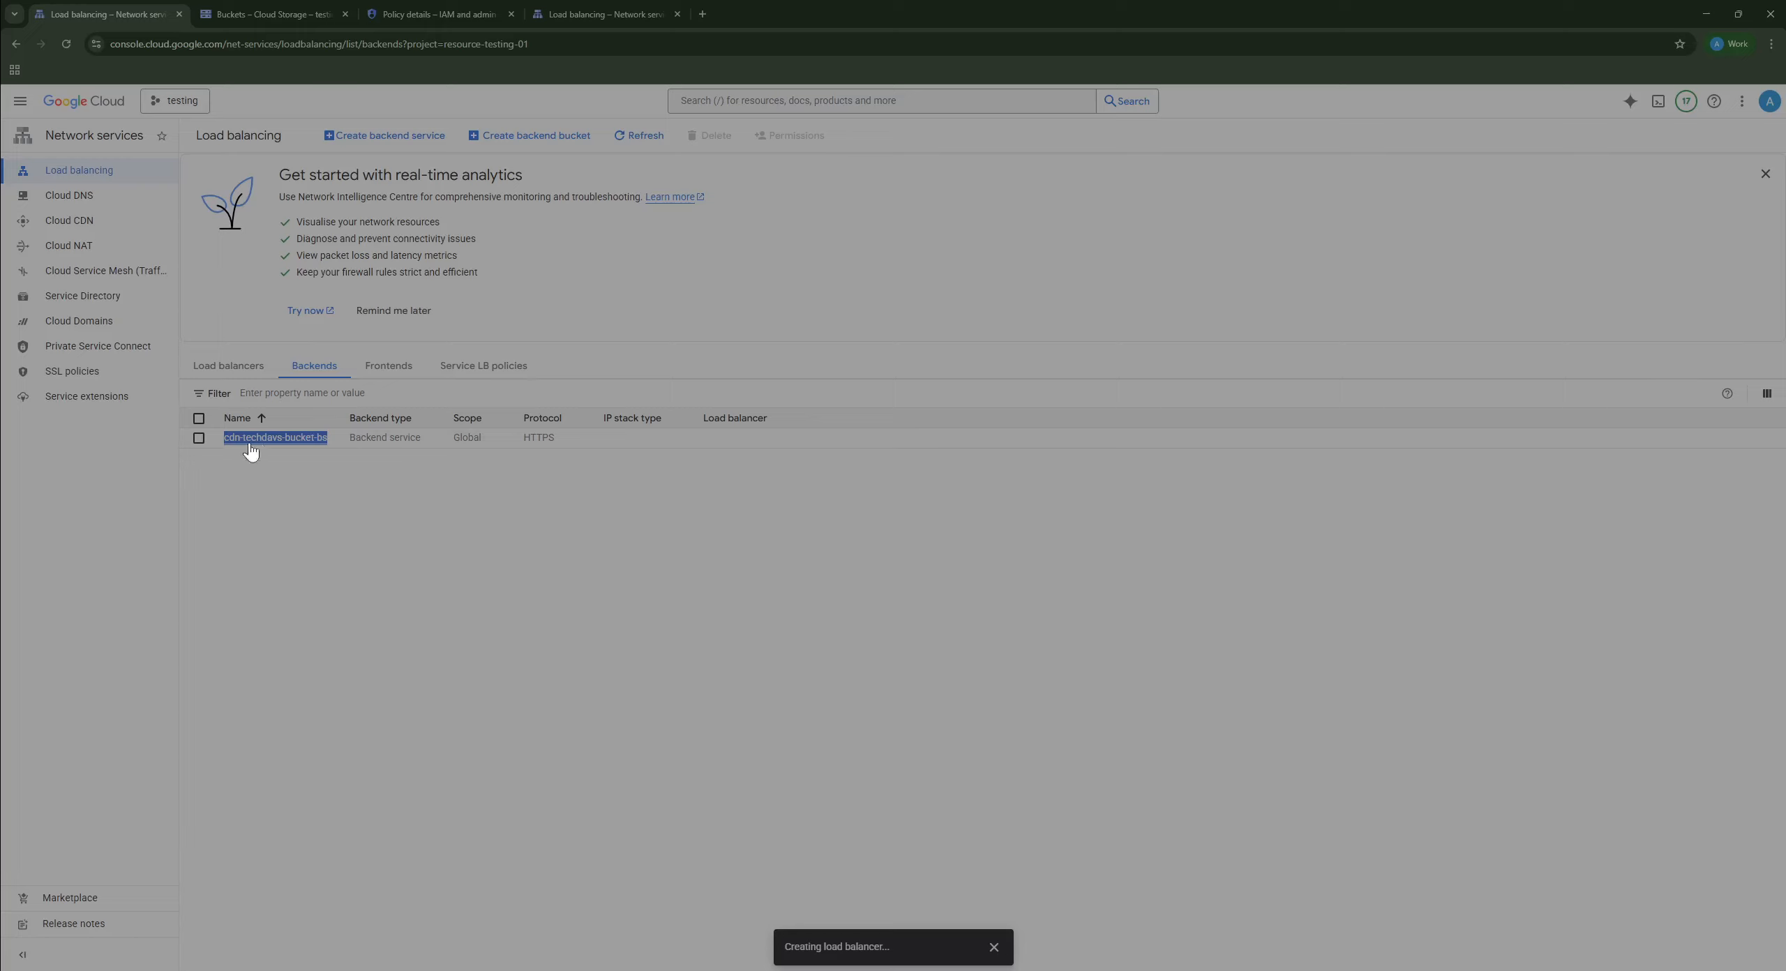
right_click(292, 443)
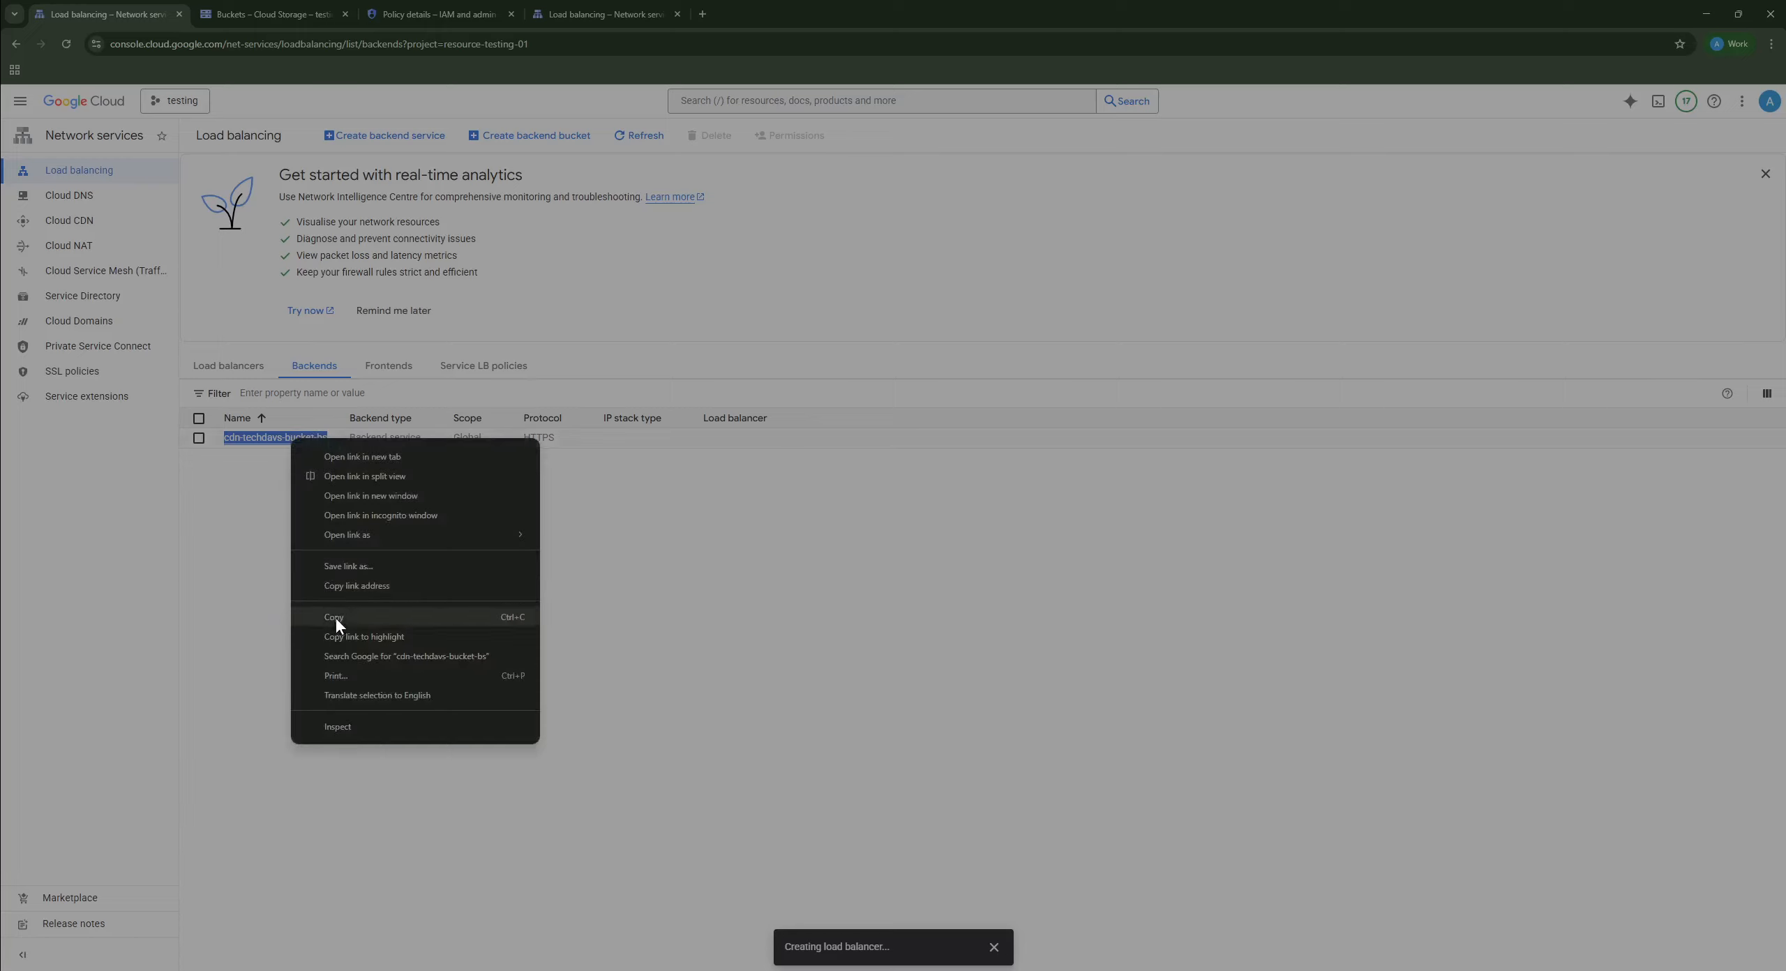
left_click(335, 618)
key("ctrl+Tab")
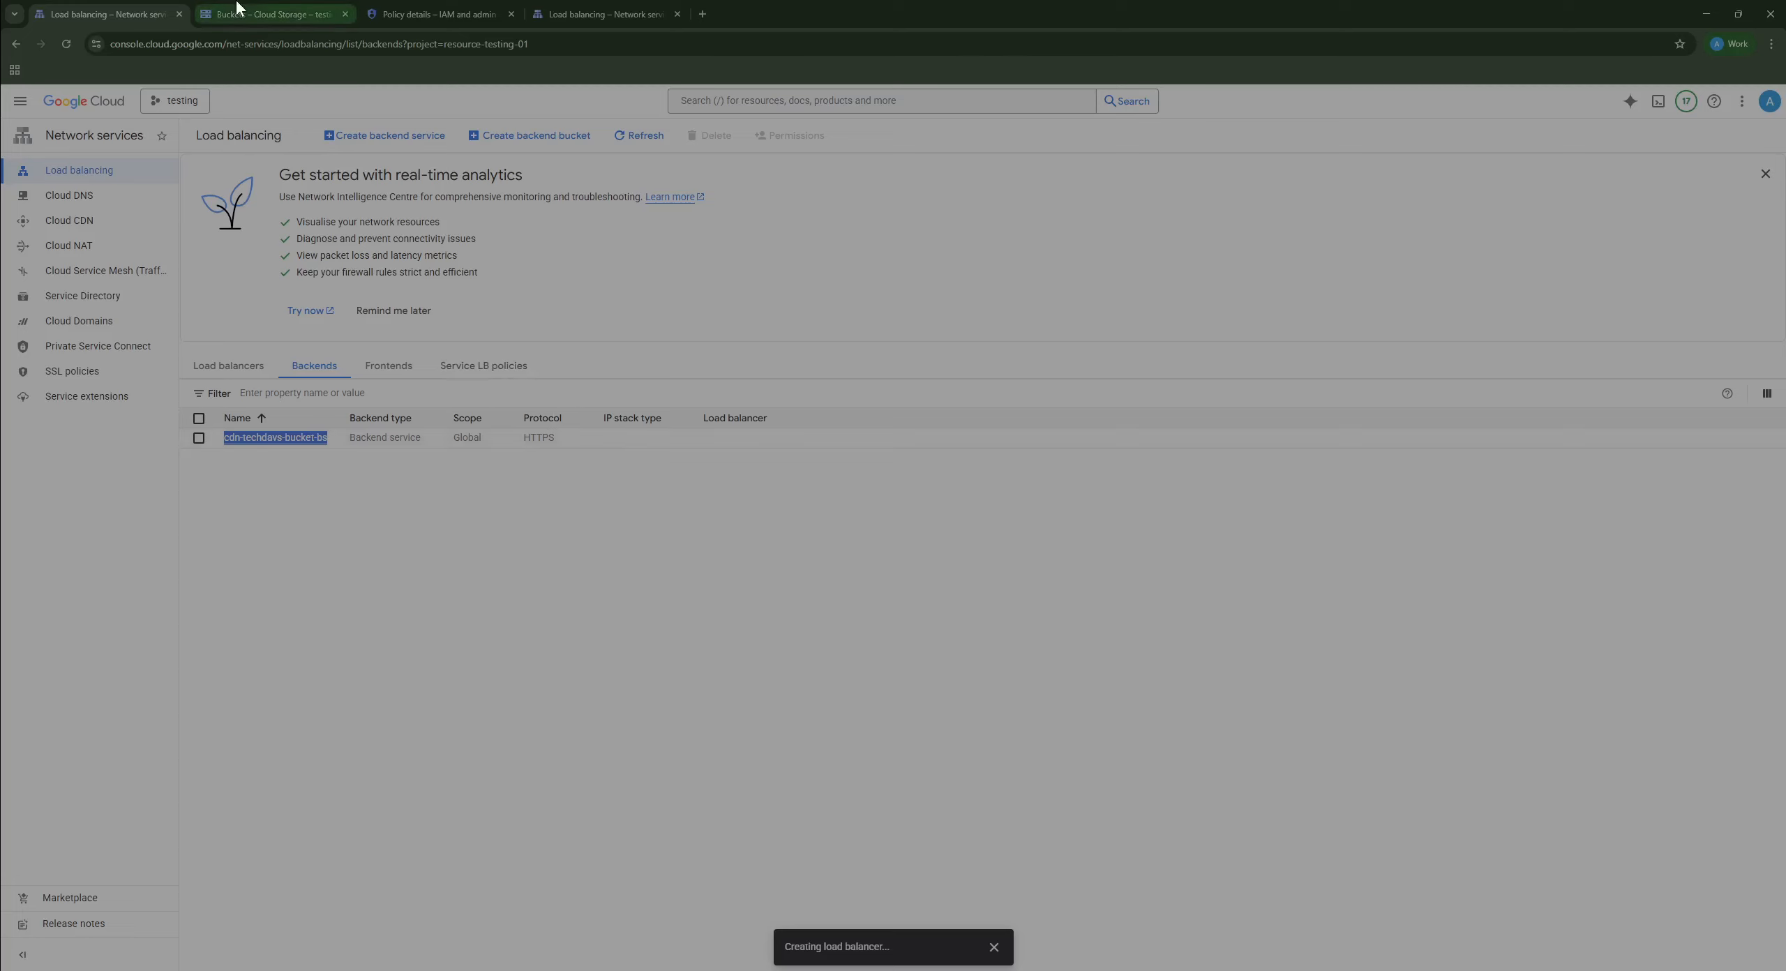
Step: In the Cloud Shell tab, list the files in the current folder with ls
key("ctrl+Tab")
key("ctrl+Tab")
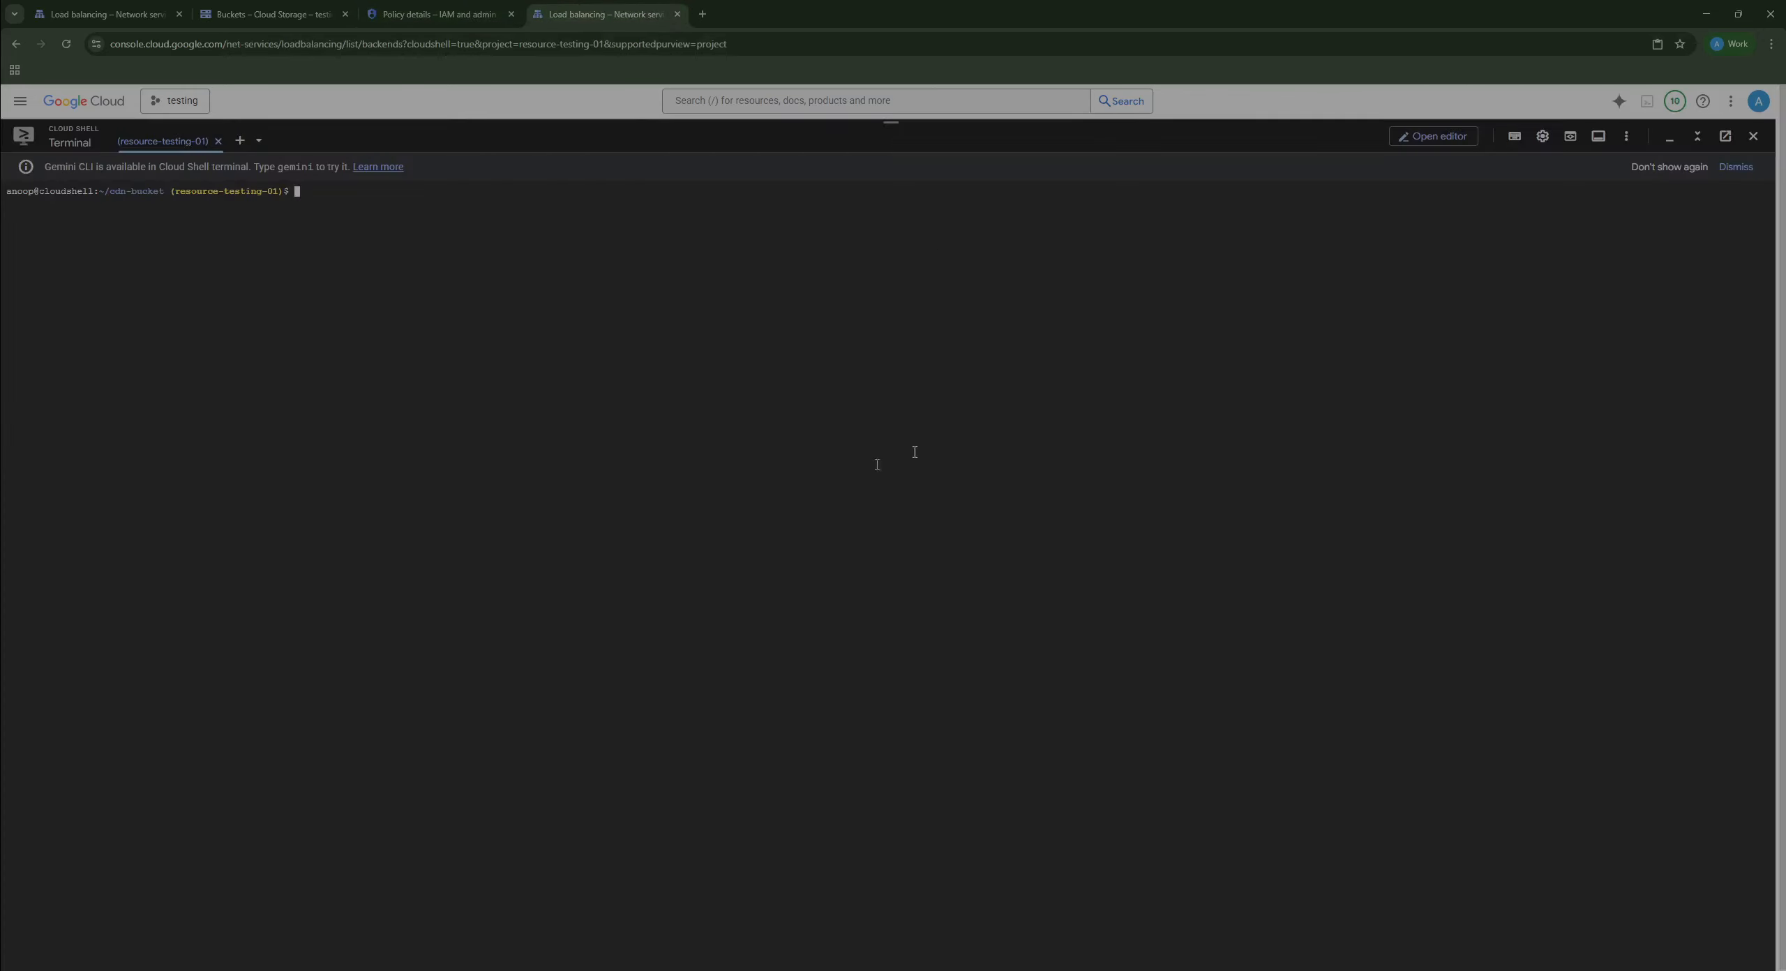
type("ls")
key("Return")
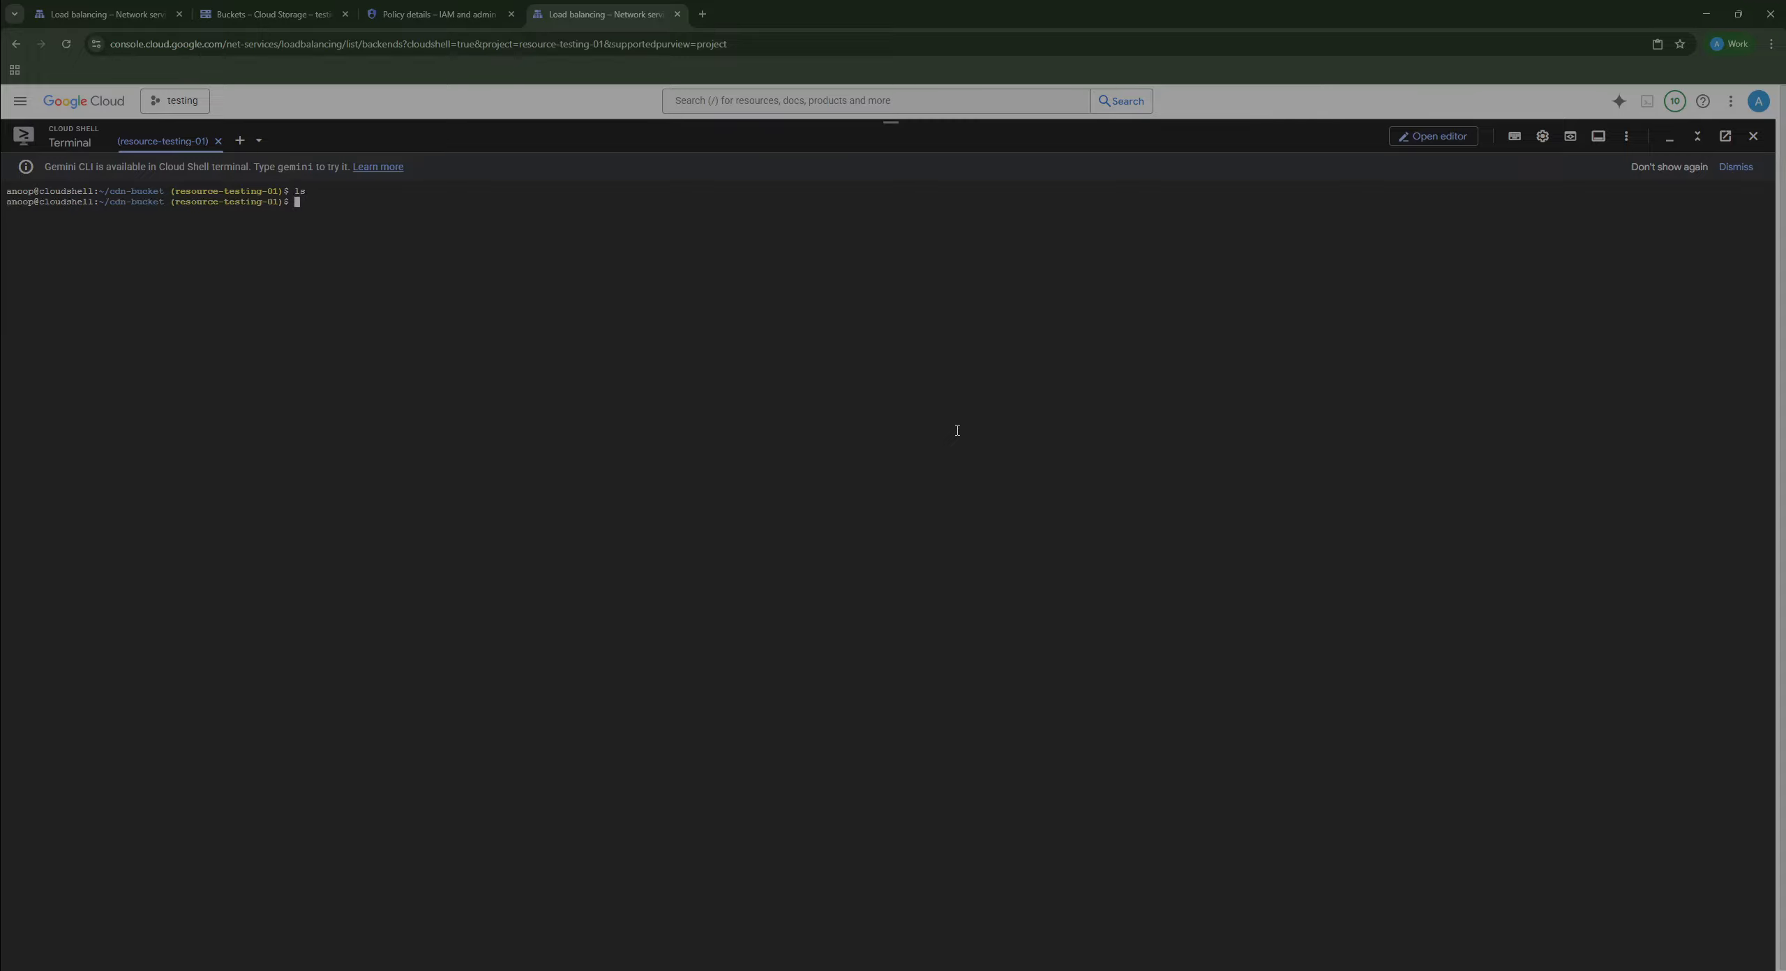
type("ls")
key("Return")
Step: Run a describe of the pasted cdn-techdavs-bucket-bs with --global, mistyping 'services' as 'servies'
type("gcloud ")
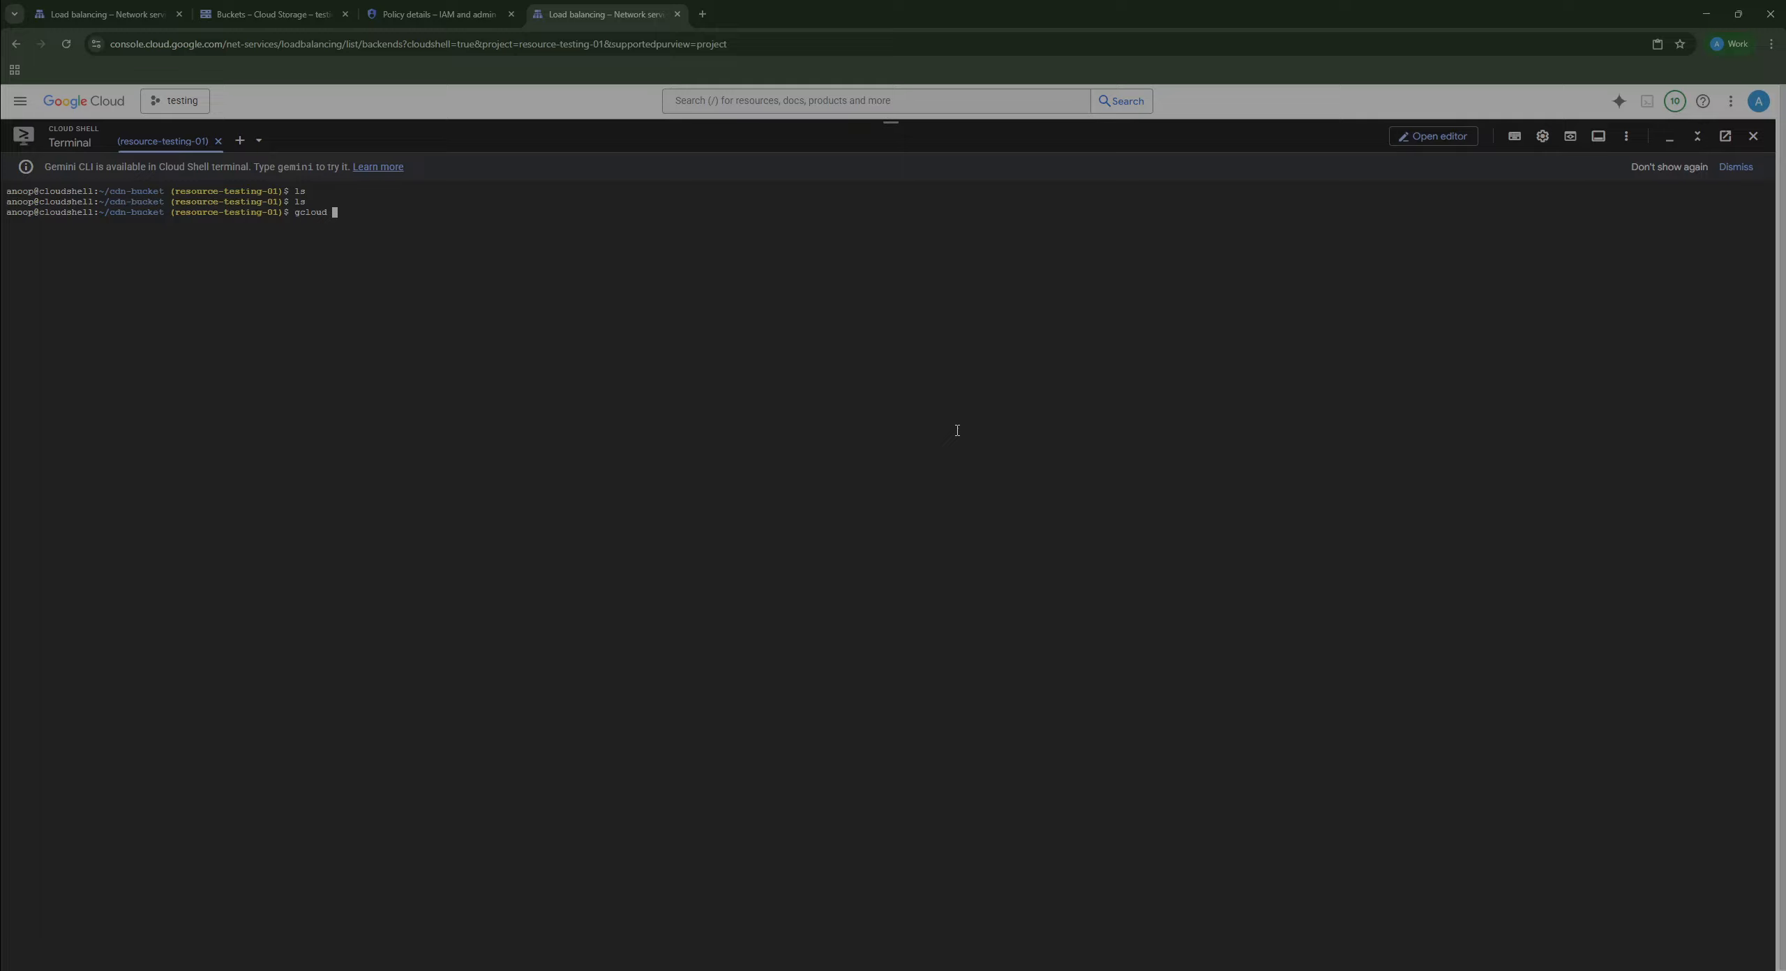
type("comp")
key("Tab")
type("back")
key("Tab")
type("servies describe")
key("ctrl+v")
key("Left")
key("Left")
key("Left")
key("Left")
key("Left")
key("Left")
key("Left")
key("Left")
key("Left")
key("Left")
key("Left")
key("Left")
key("Left")
key("Left")
key("Left")
key("Left")
key("BackSpace")
key("BackSpace")
key("BackSpace")
key("Right")
key("Right")
type("--global")
key("Return")
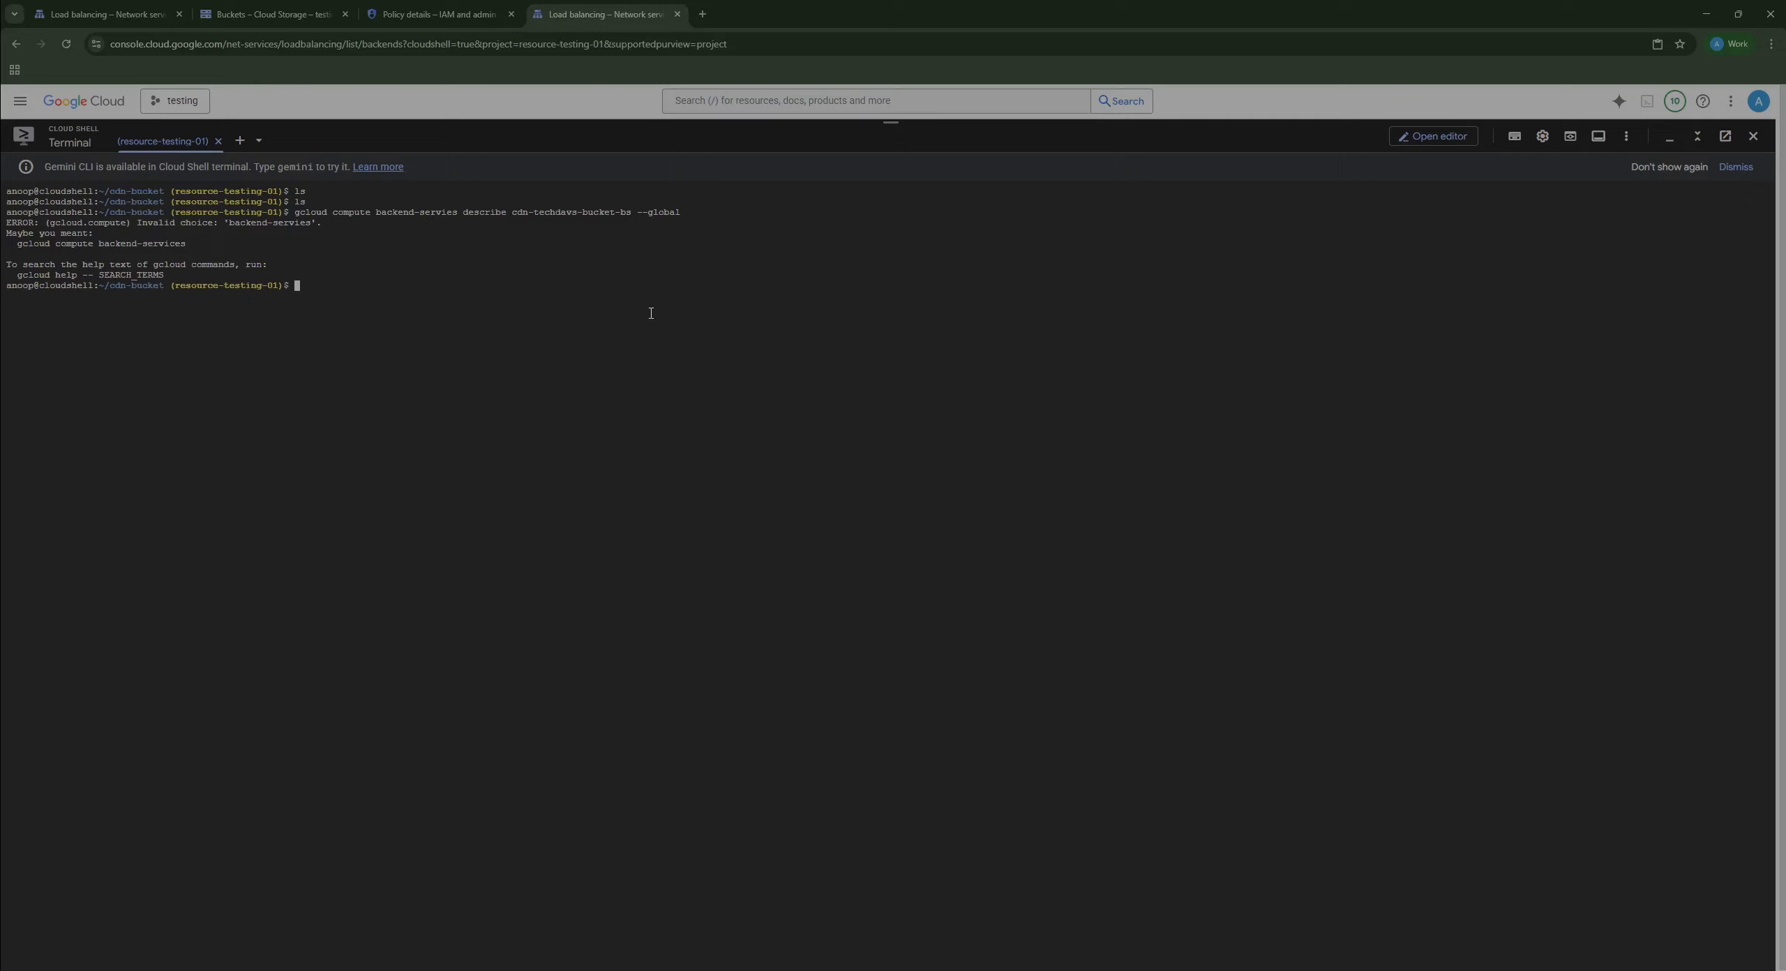
Step: Correct the typo to 'services' and redirect the describe output into backend.yaml
key("Up")
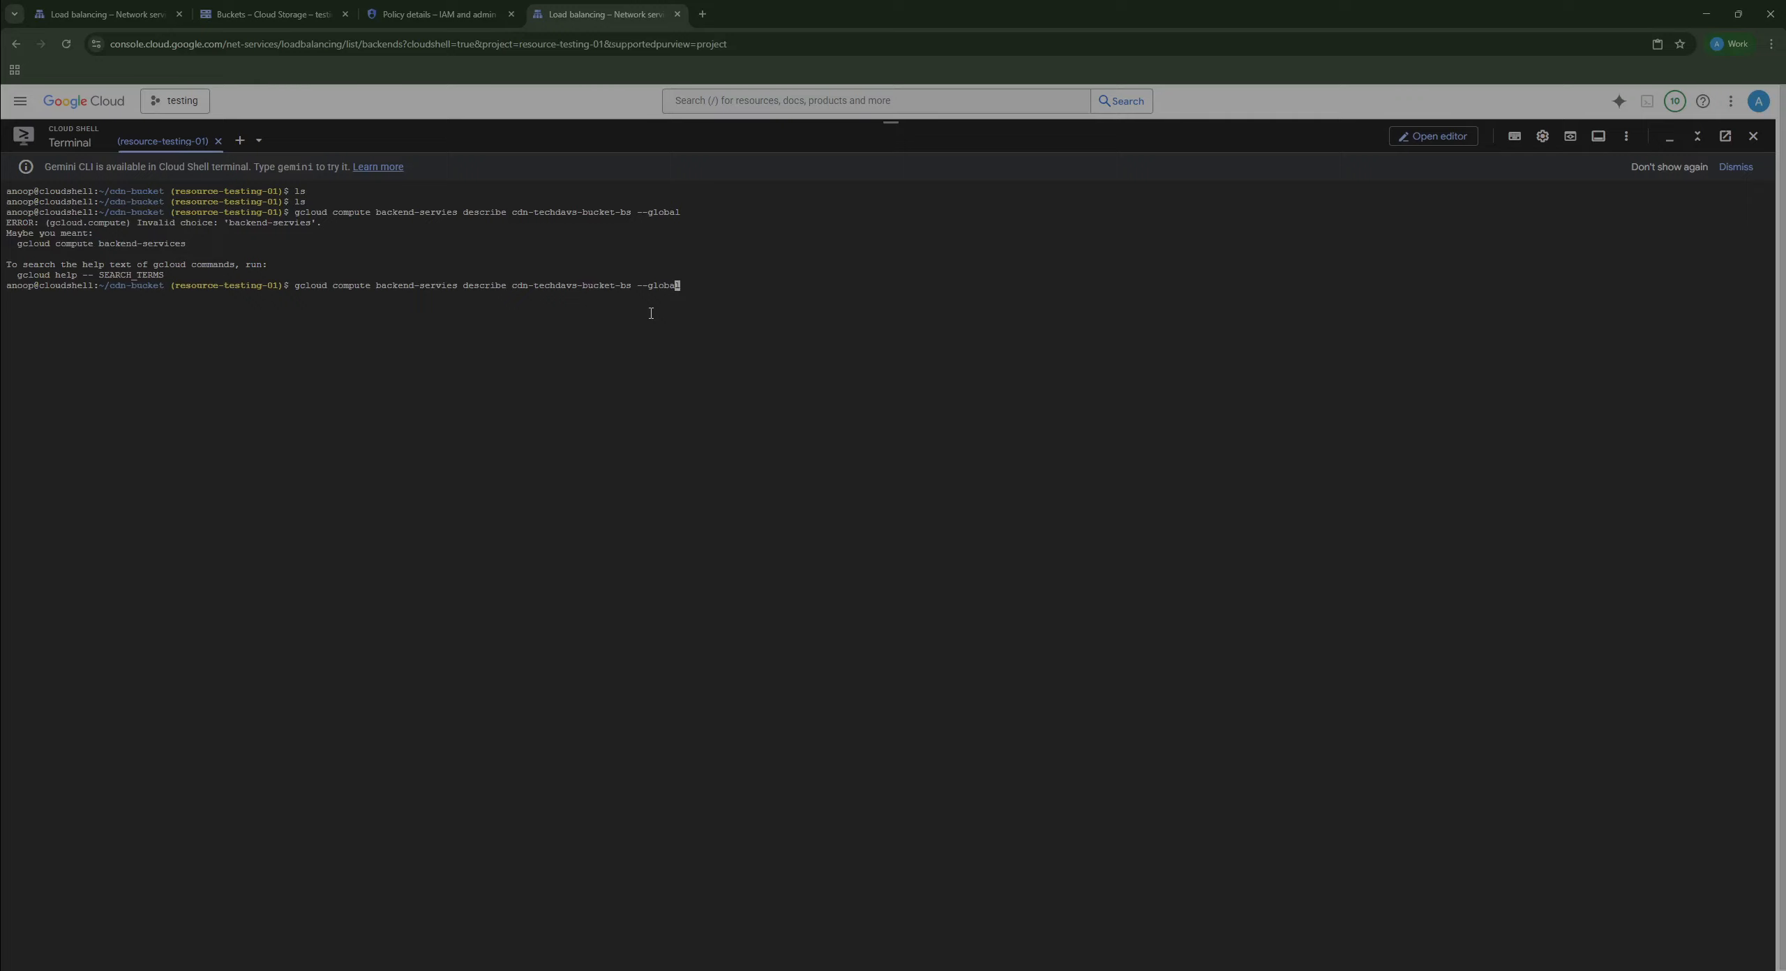
key("Left")
key("Left")
key("Left")
key("Left")
key("Left")
key("Left")
key("Left")
key("Left")
key("Left")
key("Left")
key("Left")
key("Left")
key("Left")
key("Left")
key("Left")
key("Left")
key("Left")
key("Left")
key("Left")
key("Left")
key("Left")
key("Right")
key("Right")
key("Right")
type("c")
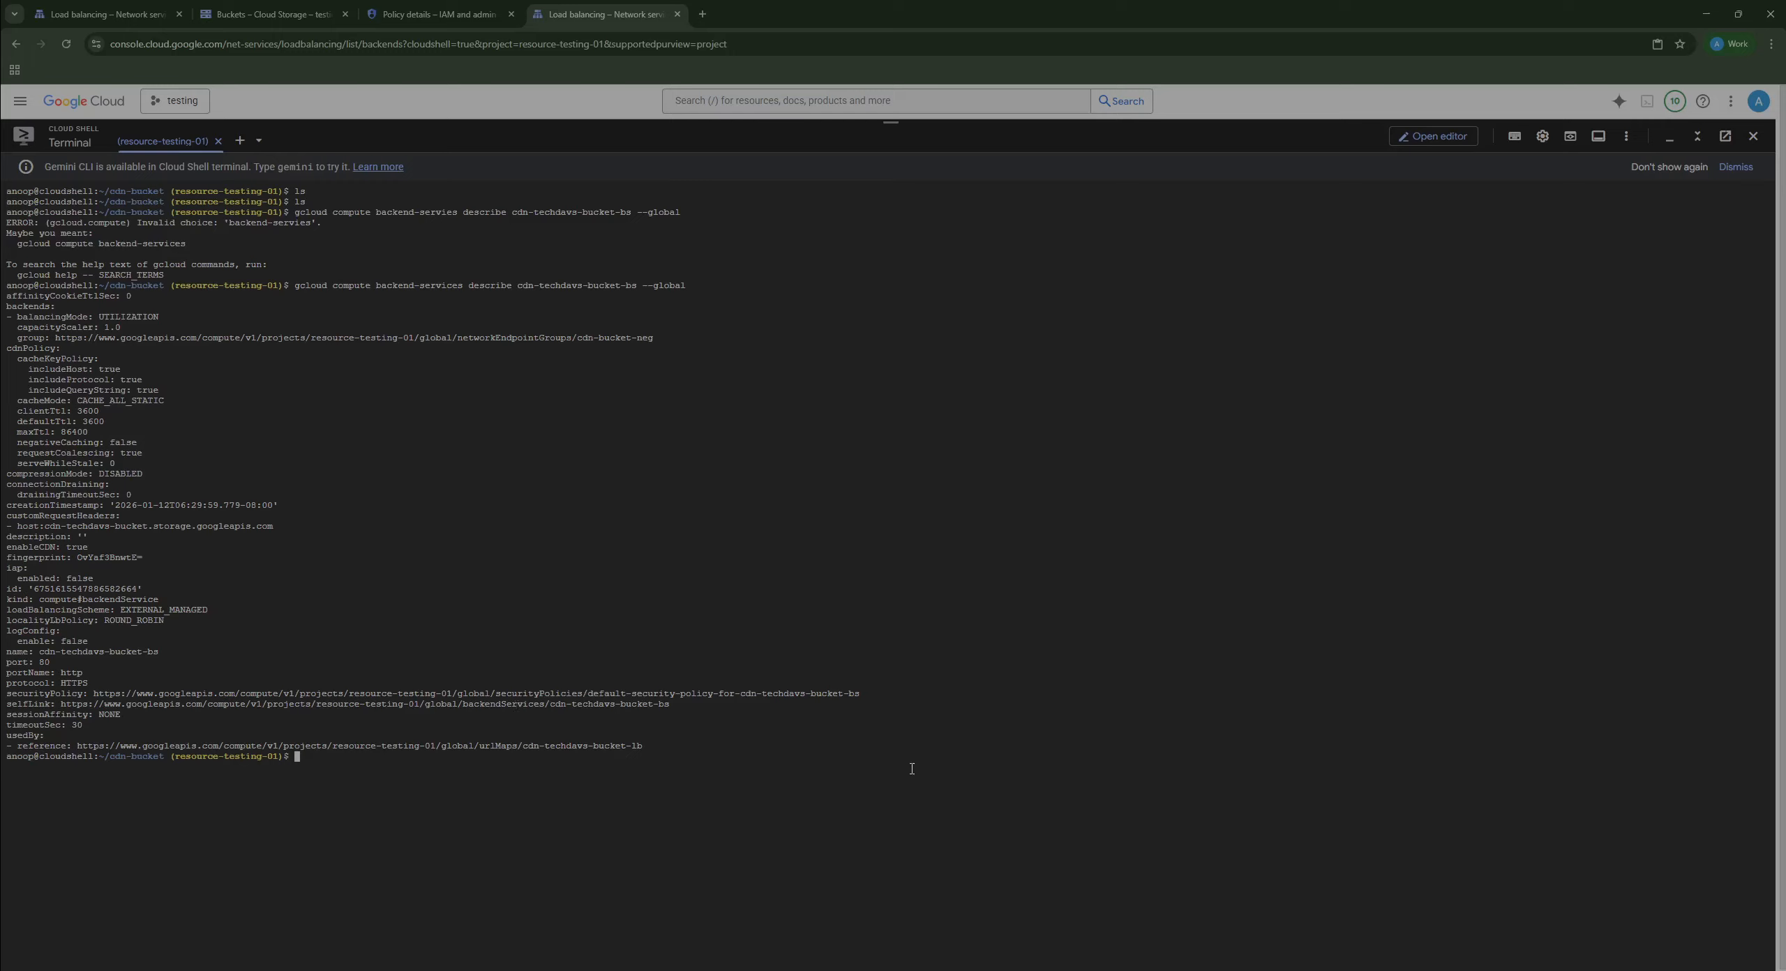
key("Up")
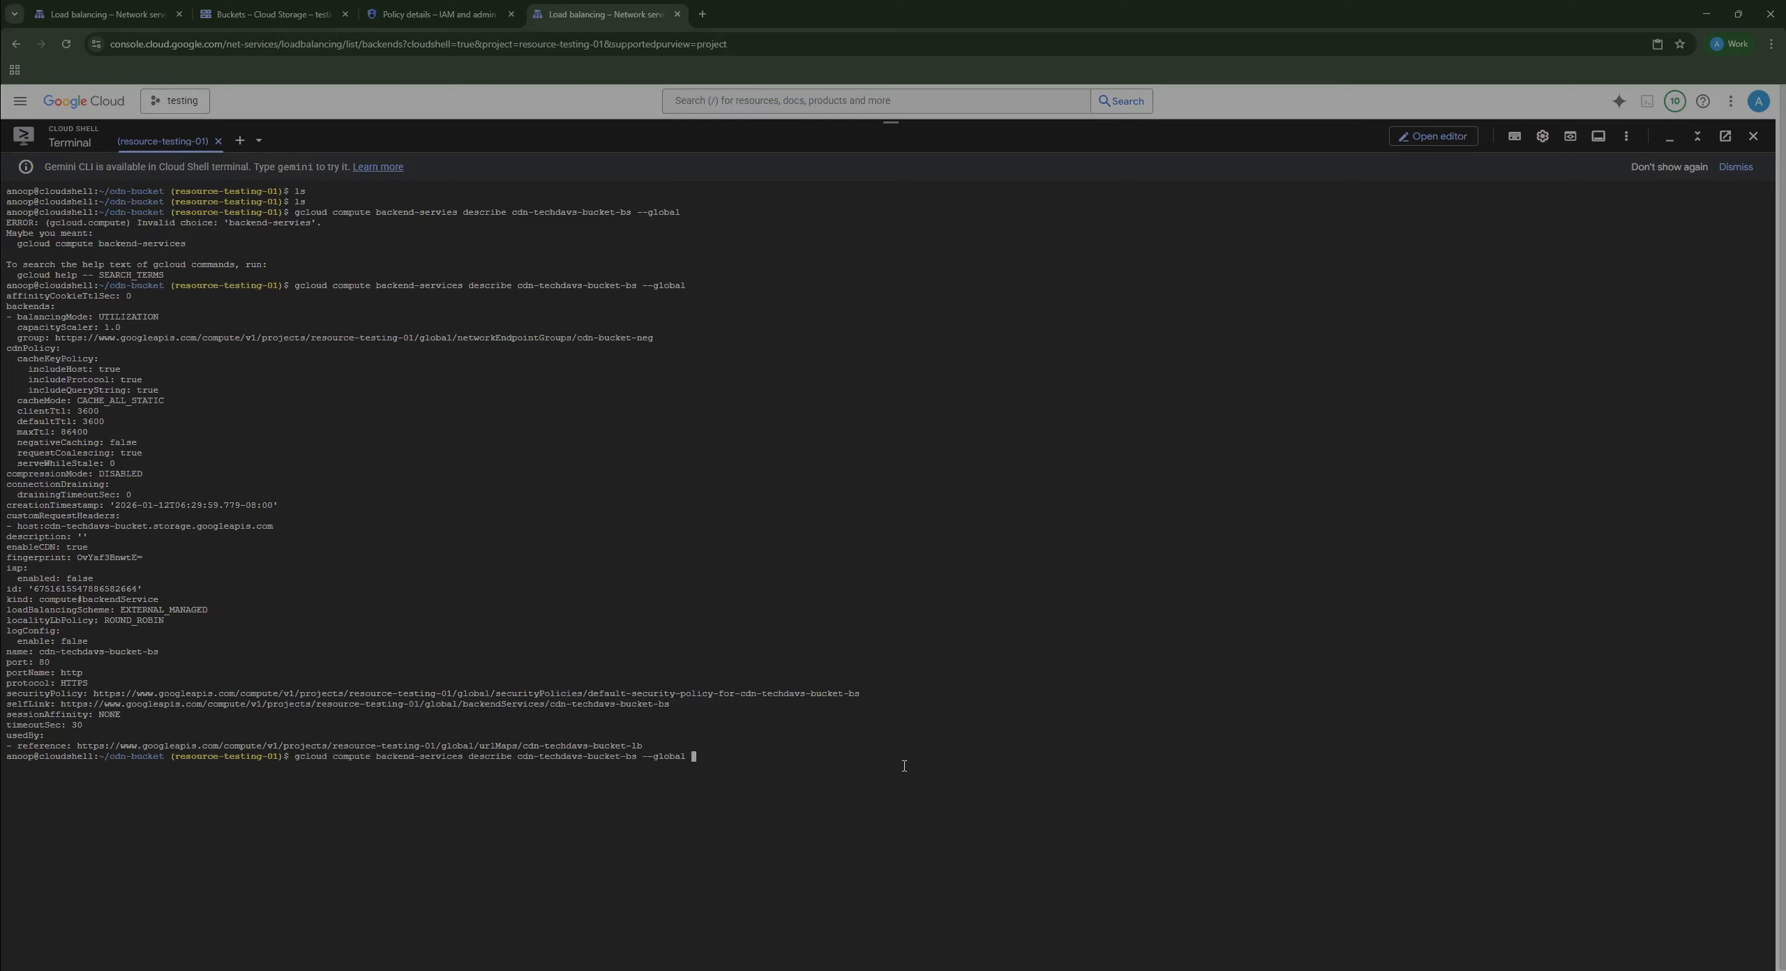
type("> backend.yaml")
key("Return")
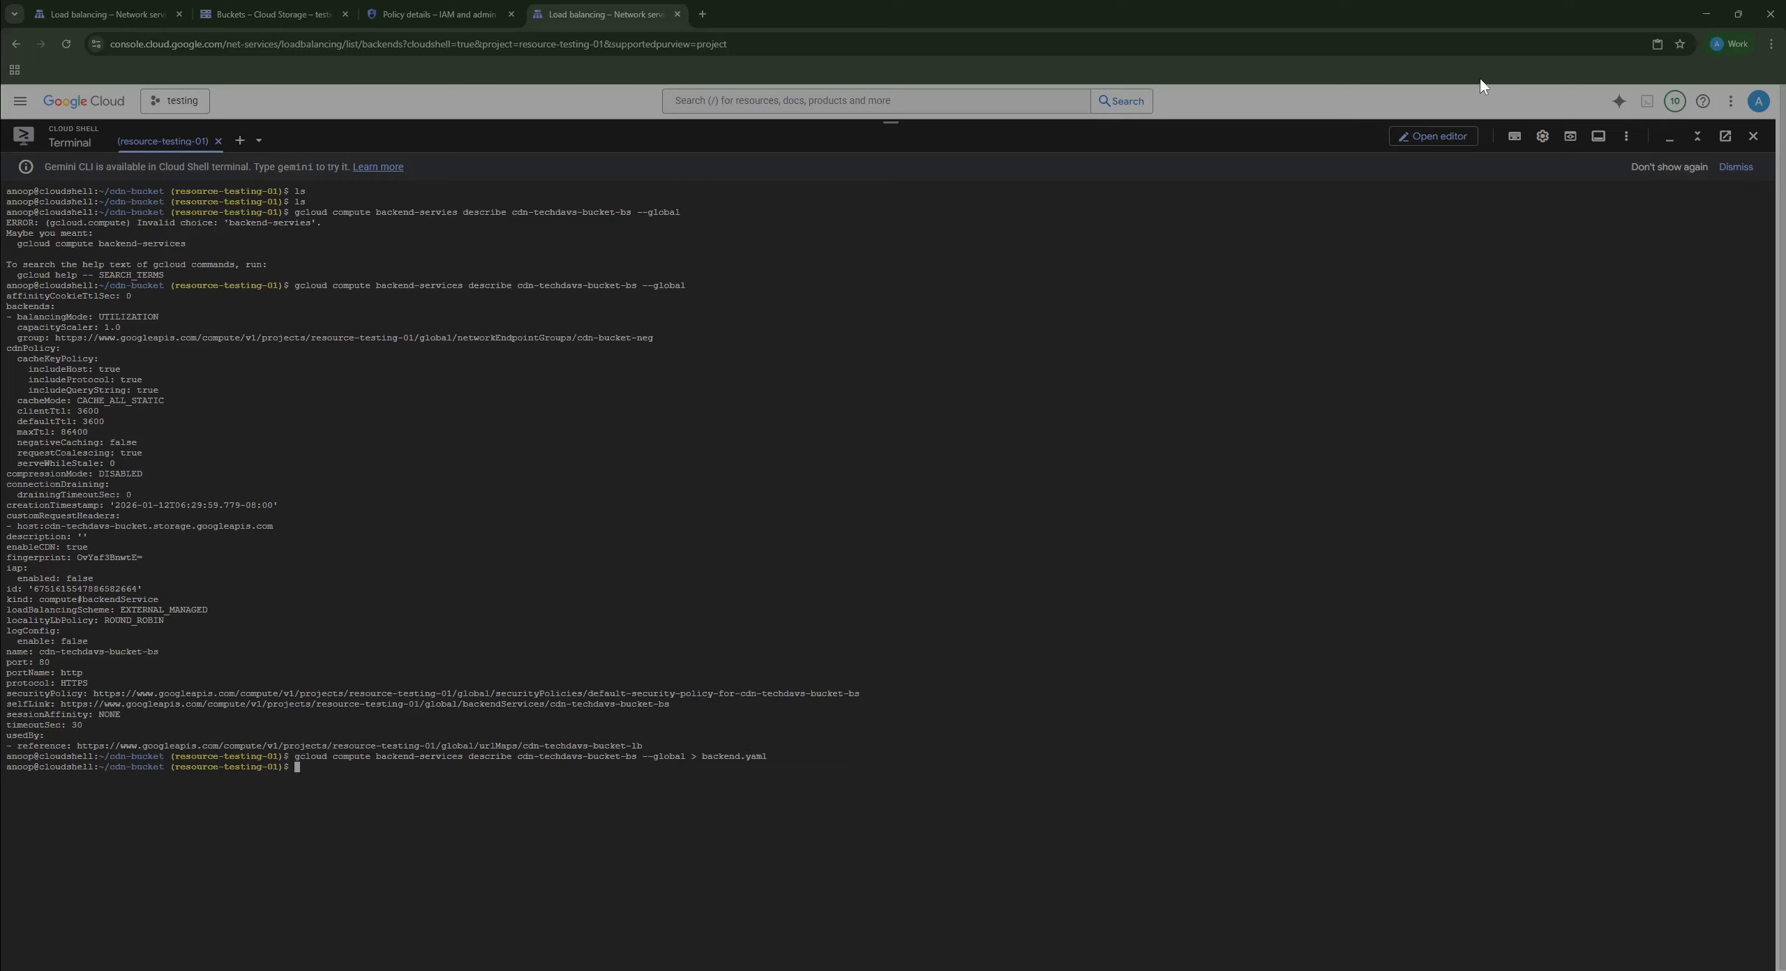
Step: Open cdn-bucket/backend.yaml in the Cloud Shell Editor and delete its id line
left_click(1428, 142)
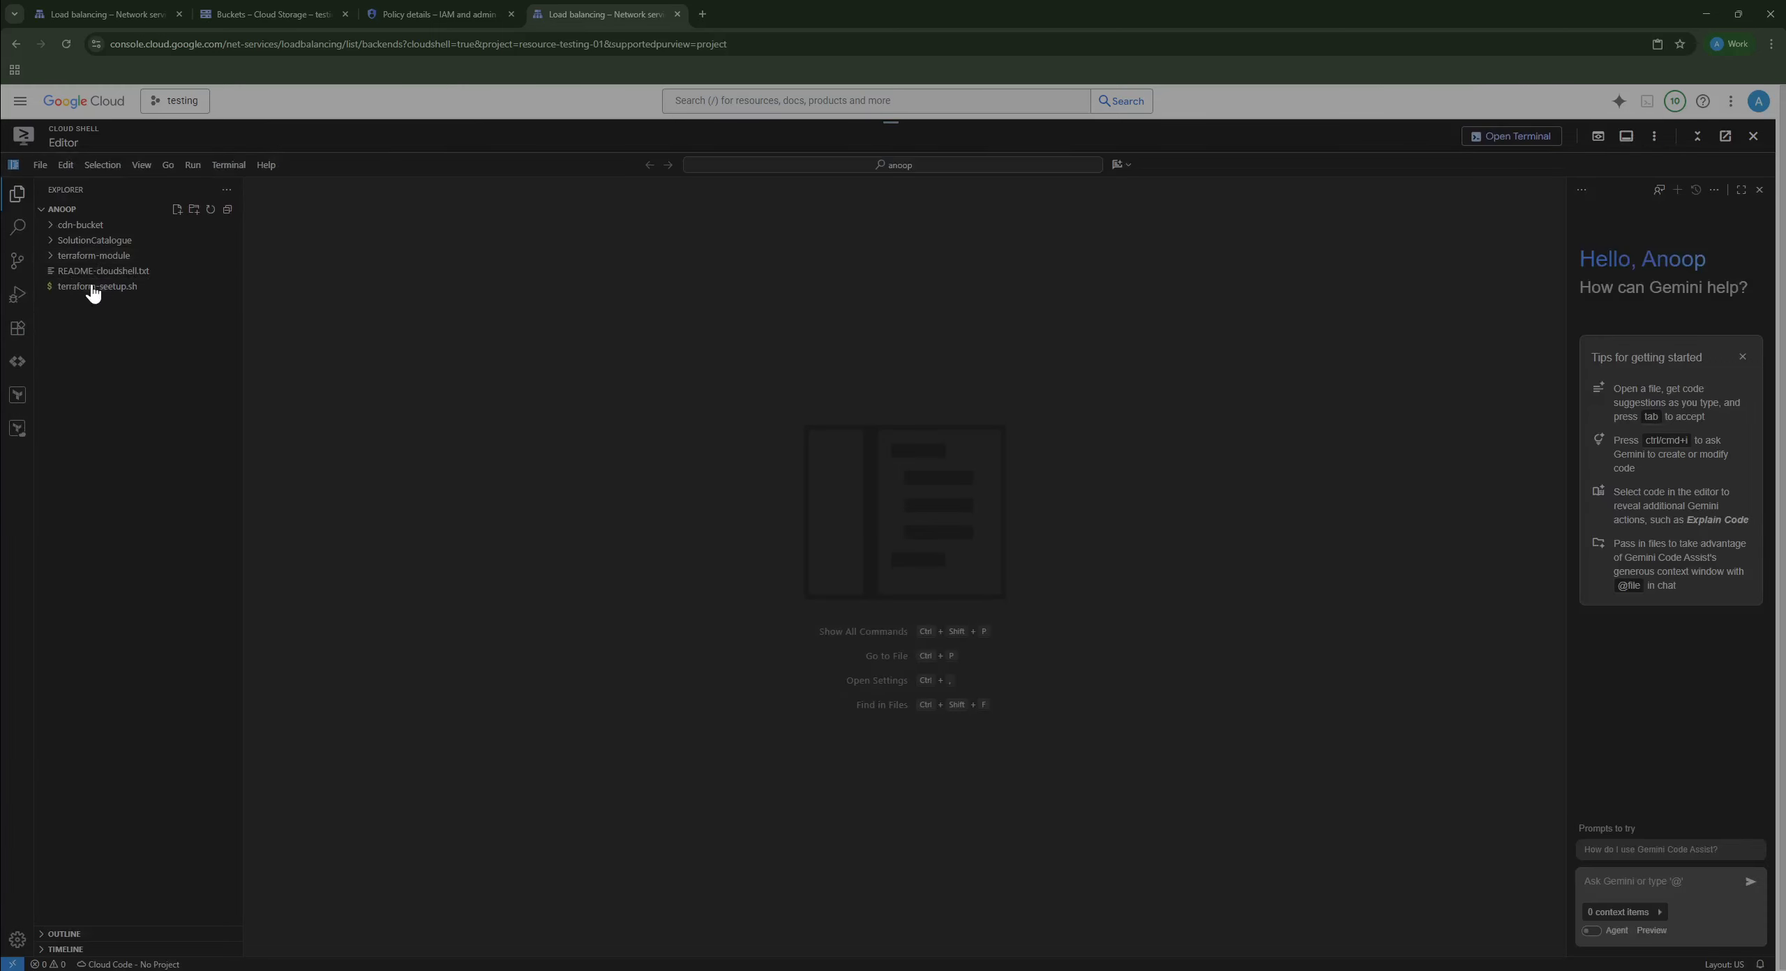
left_click(98, 225)
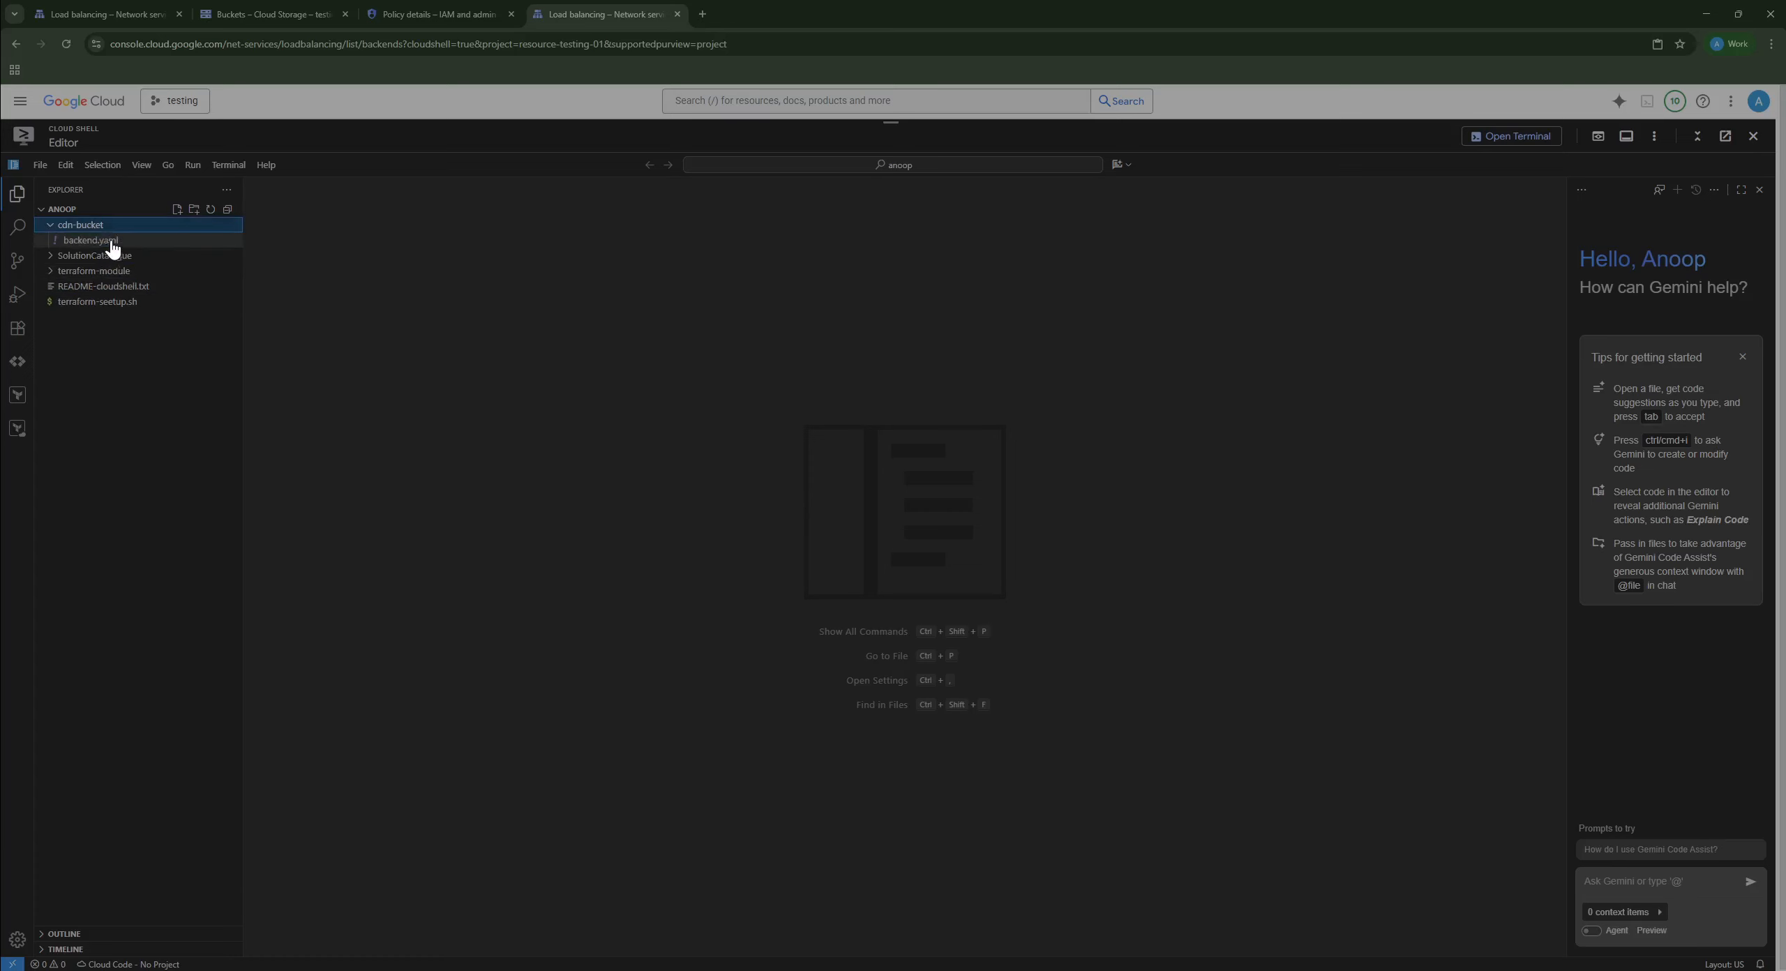
left_click(109, 240)
scroll(907, 488, "down", 1)
scroll(963, 507, "up", 1)
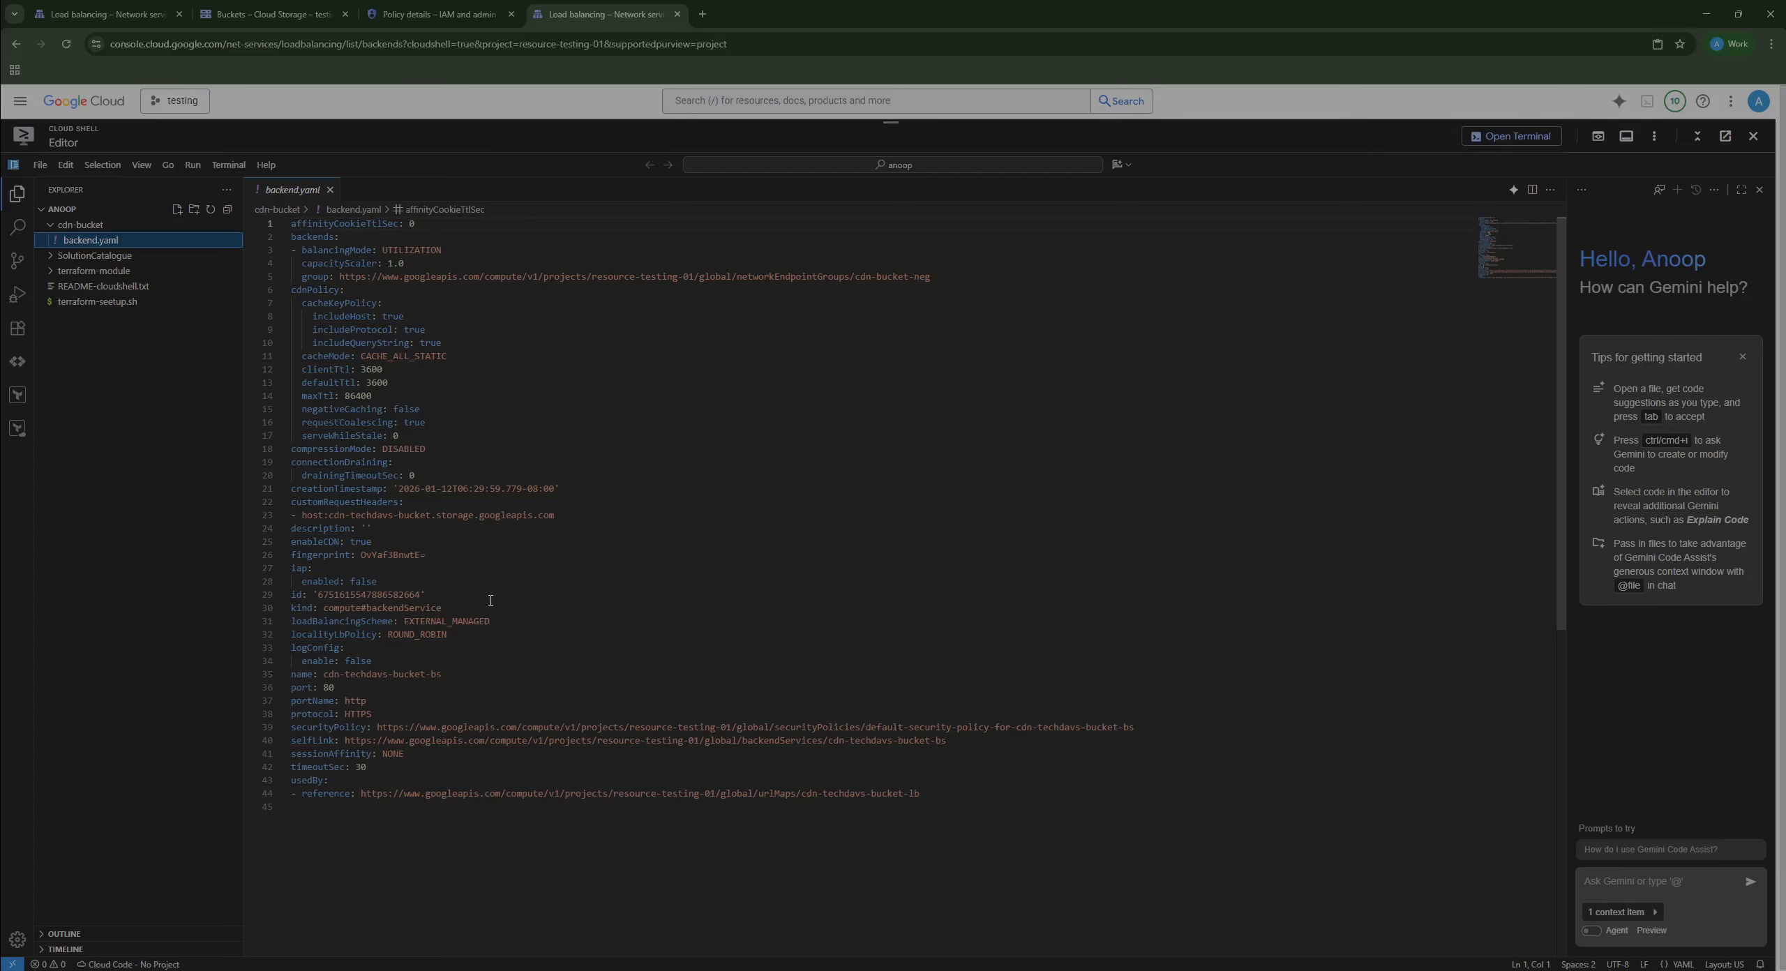
type("id")
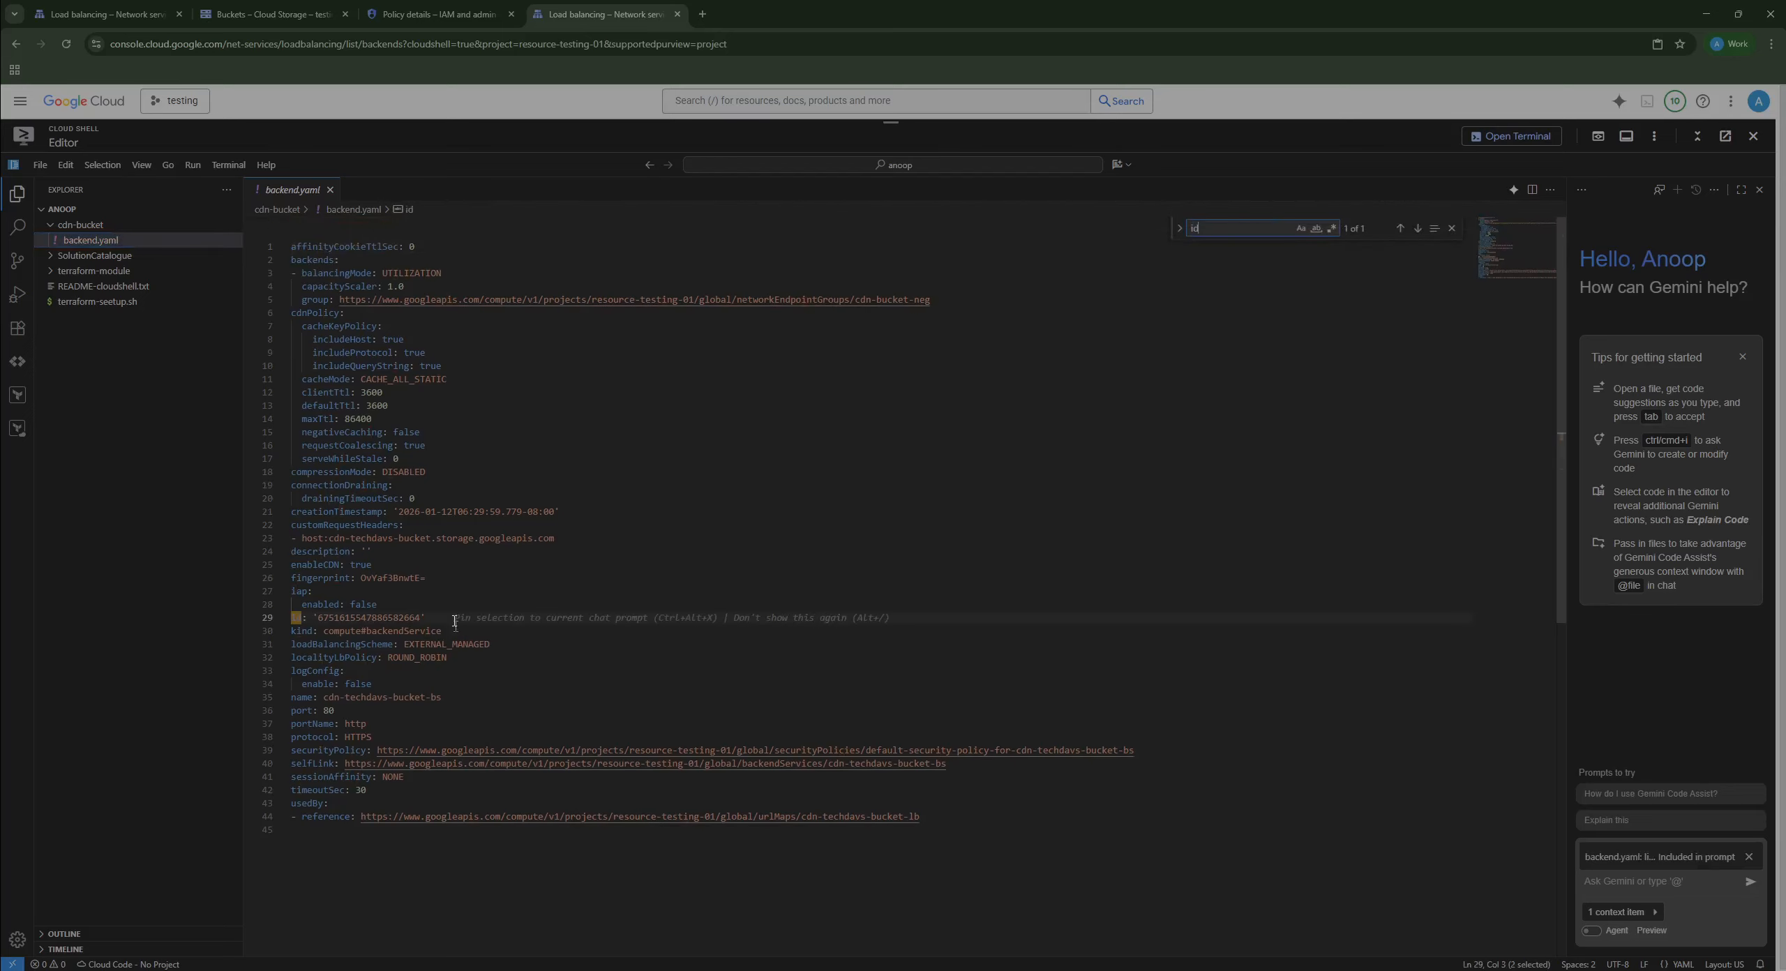
left_click_drag(427, 618, 298, 621)
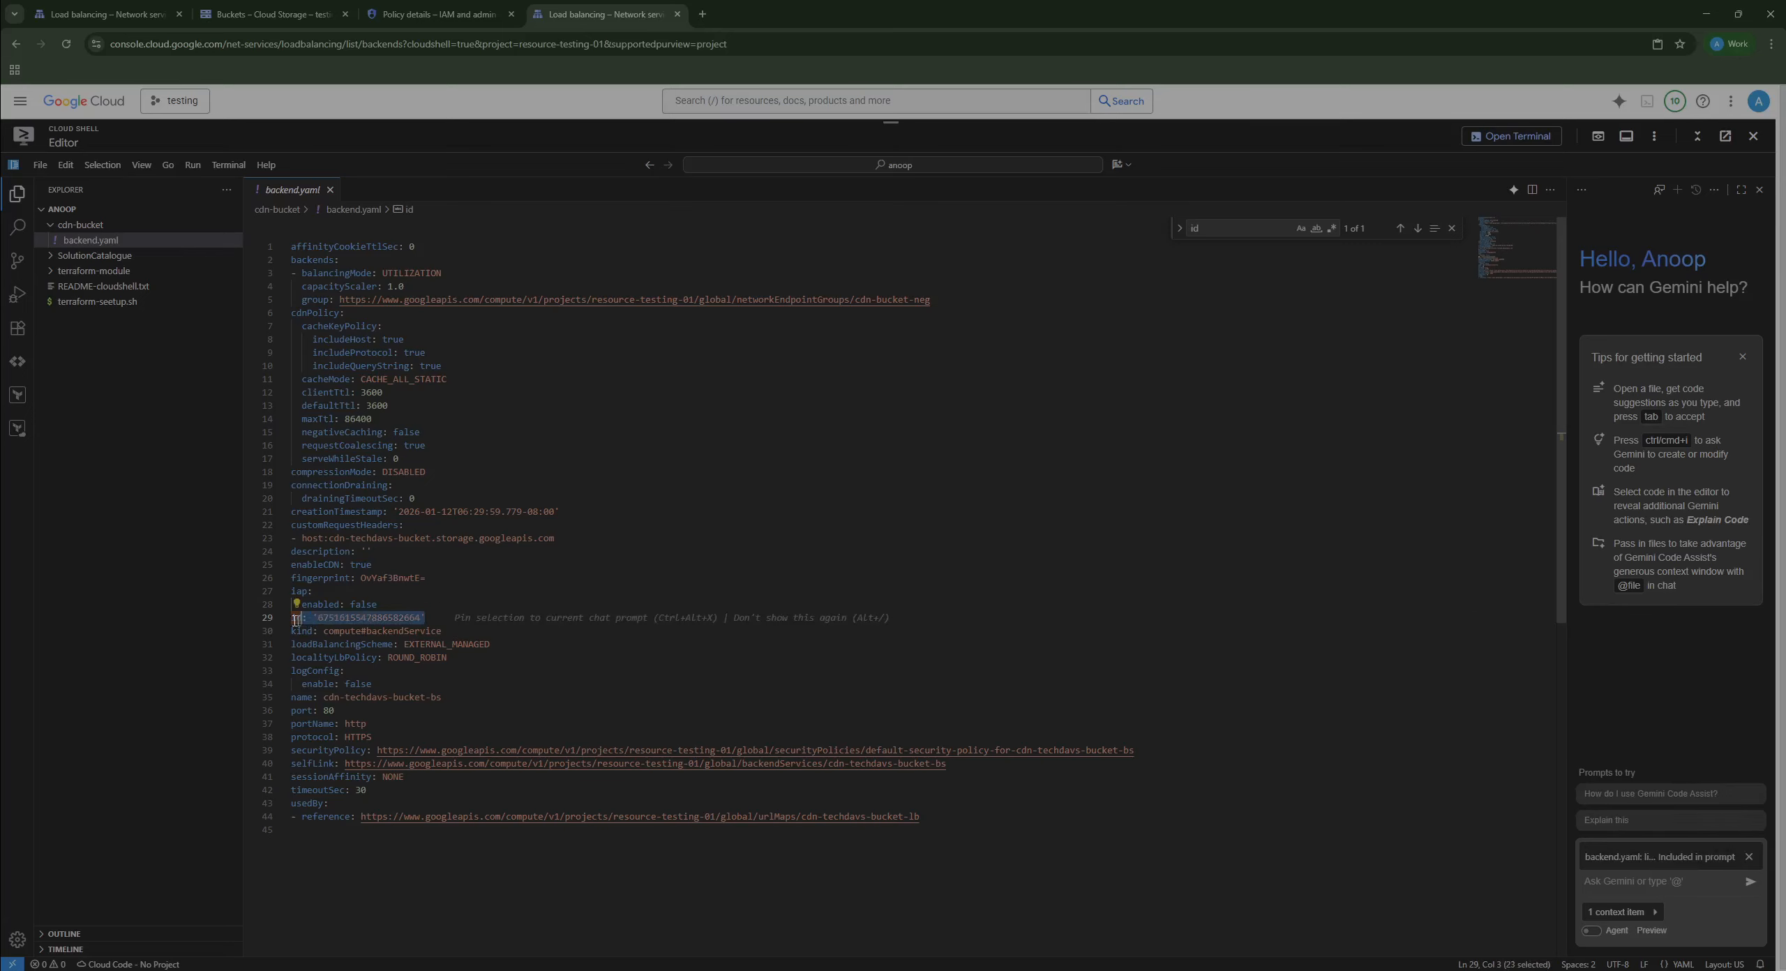
key("BackSpace")
key("BackSpace")
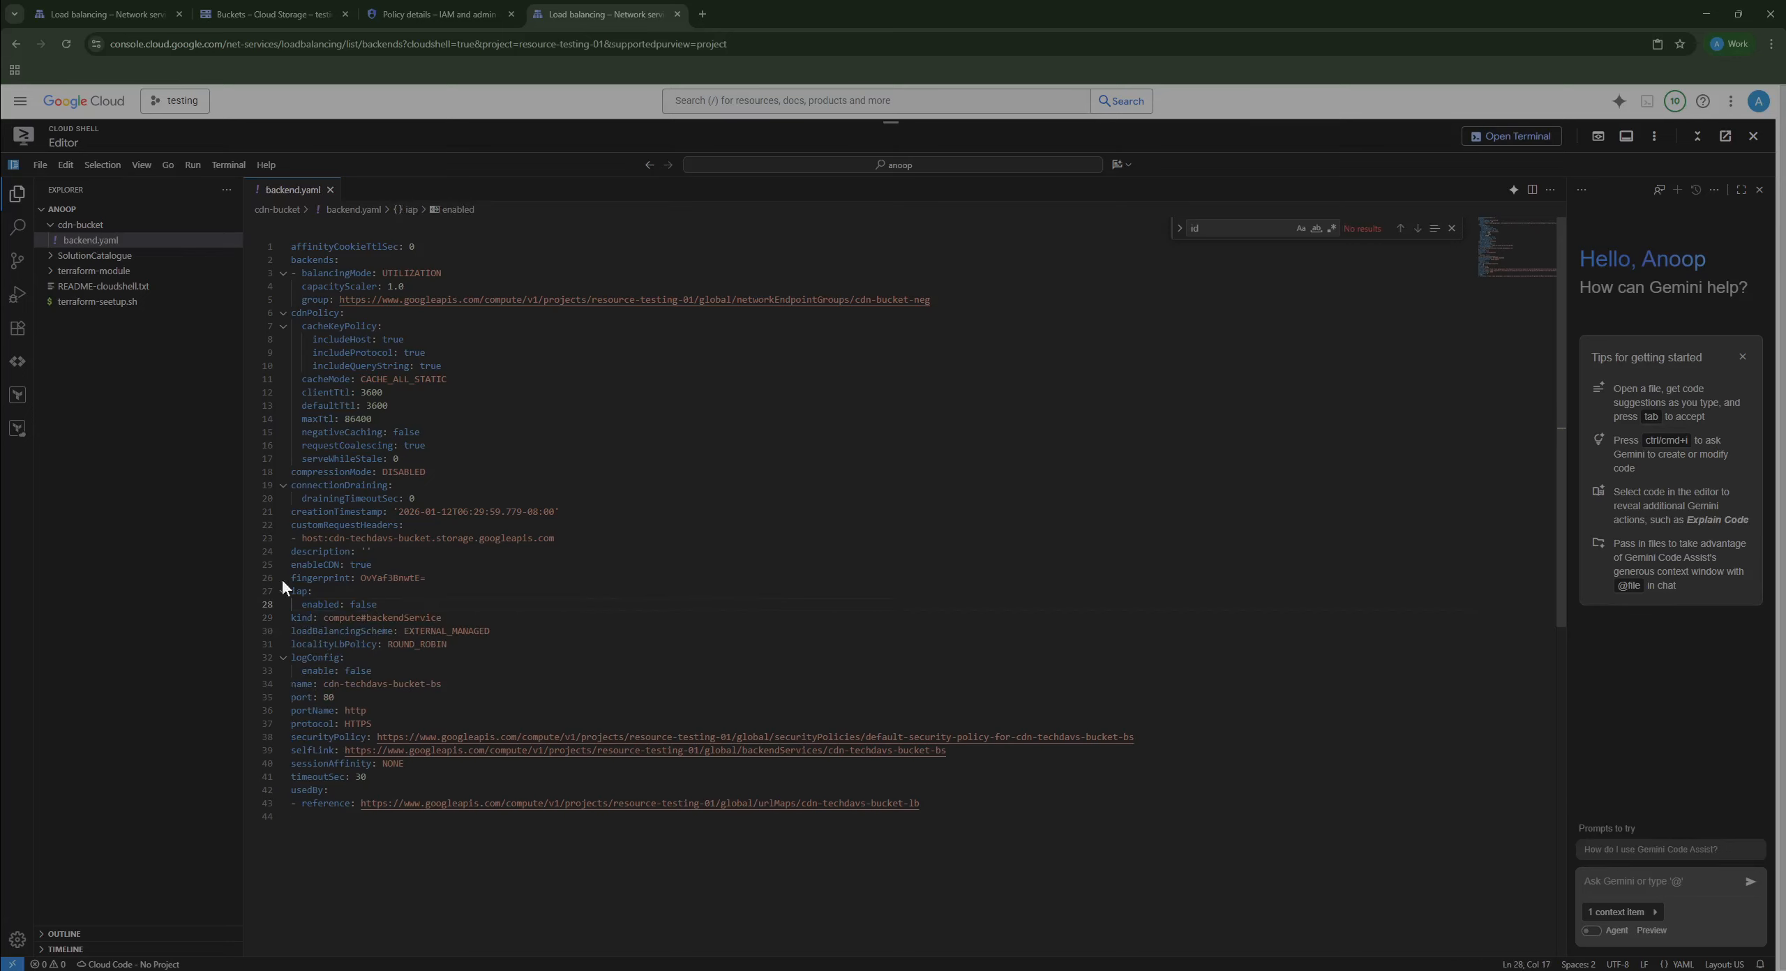
Step: Find the fingerprint line and delete it
key("ctrl+f")
type("finger")
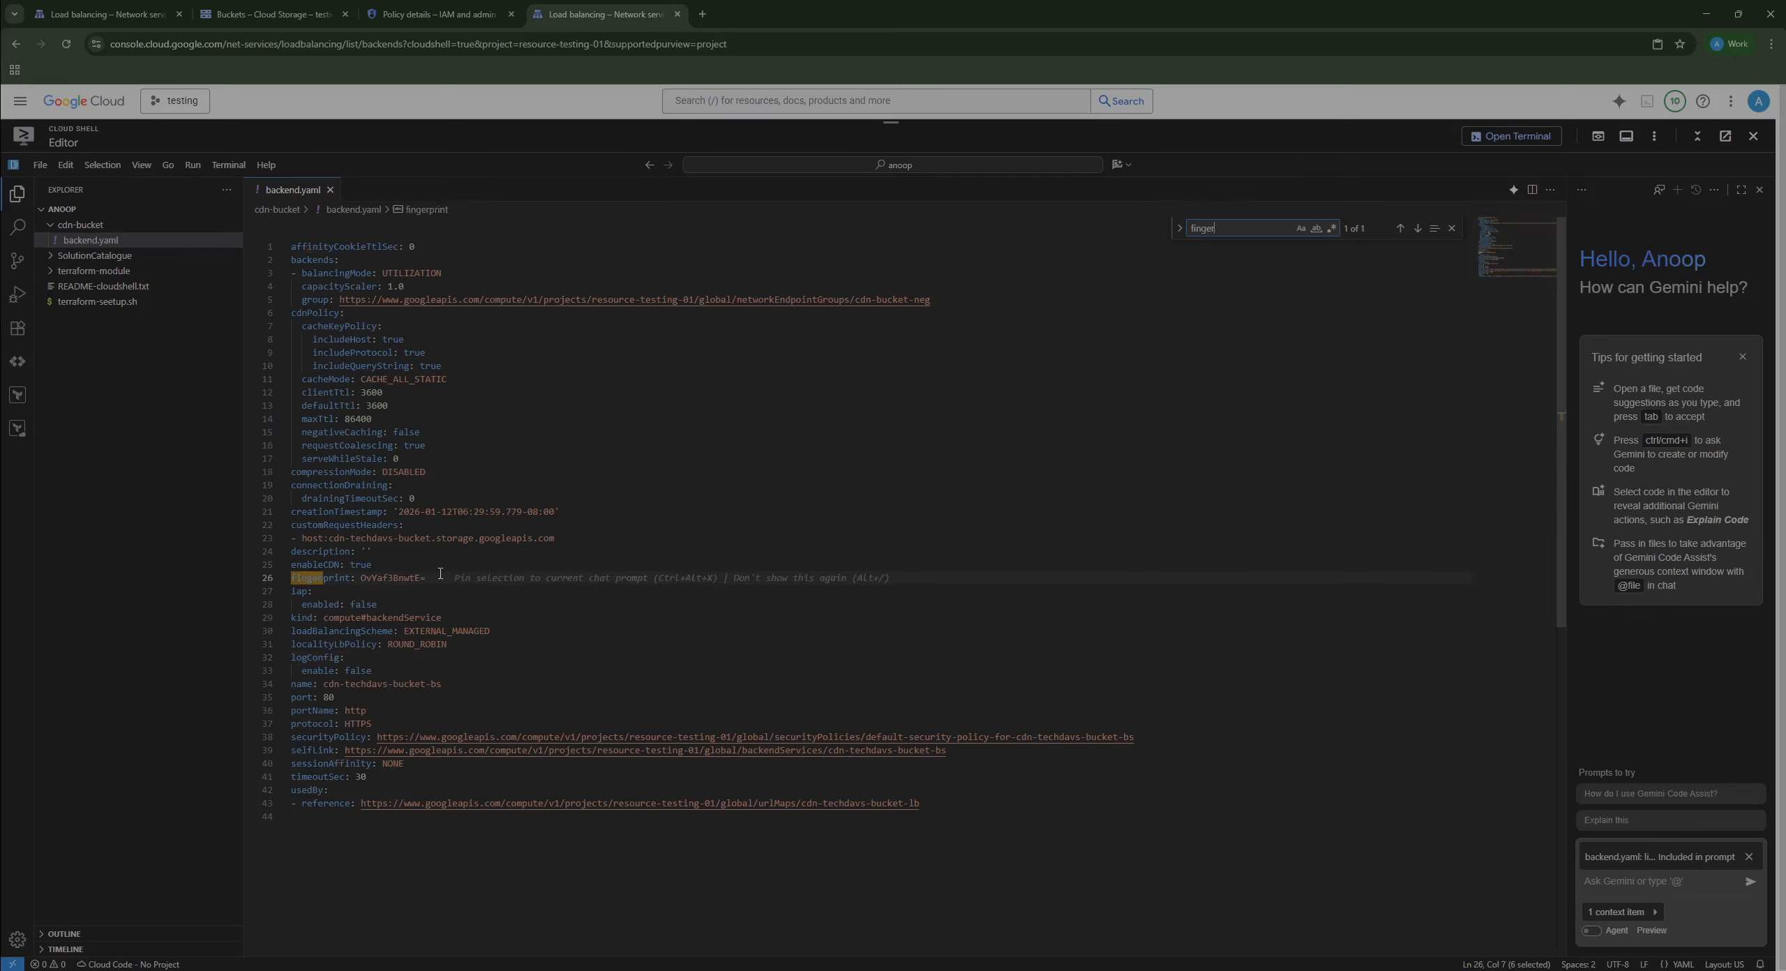
left_click_drag(441, 580, 250, 580)
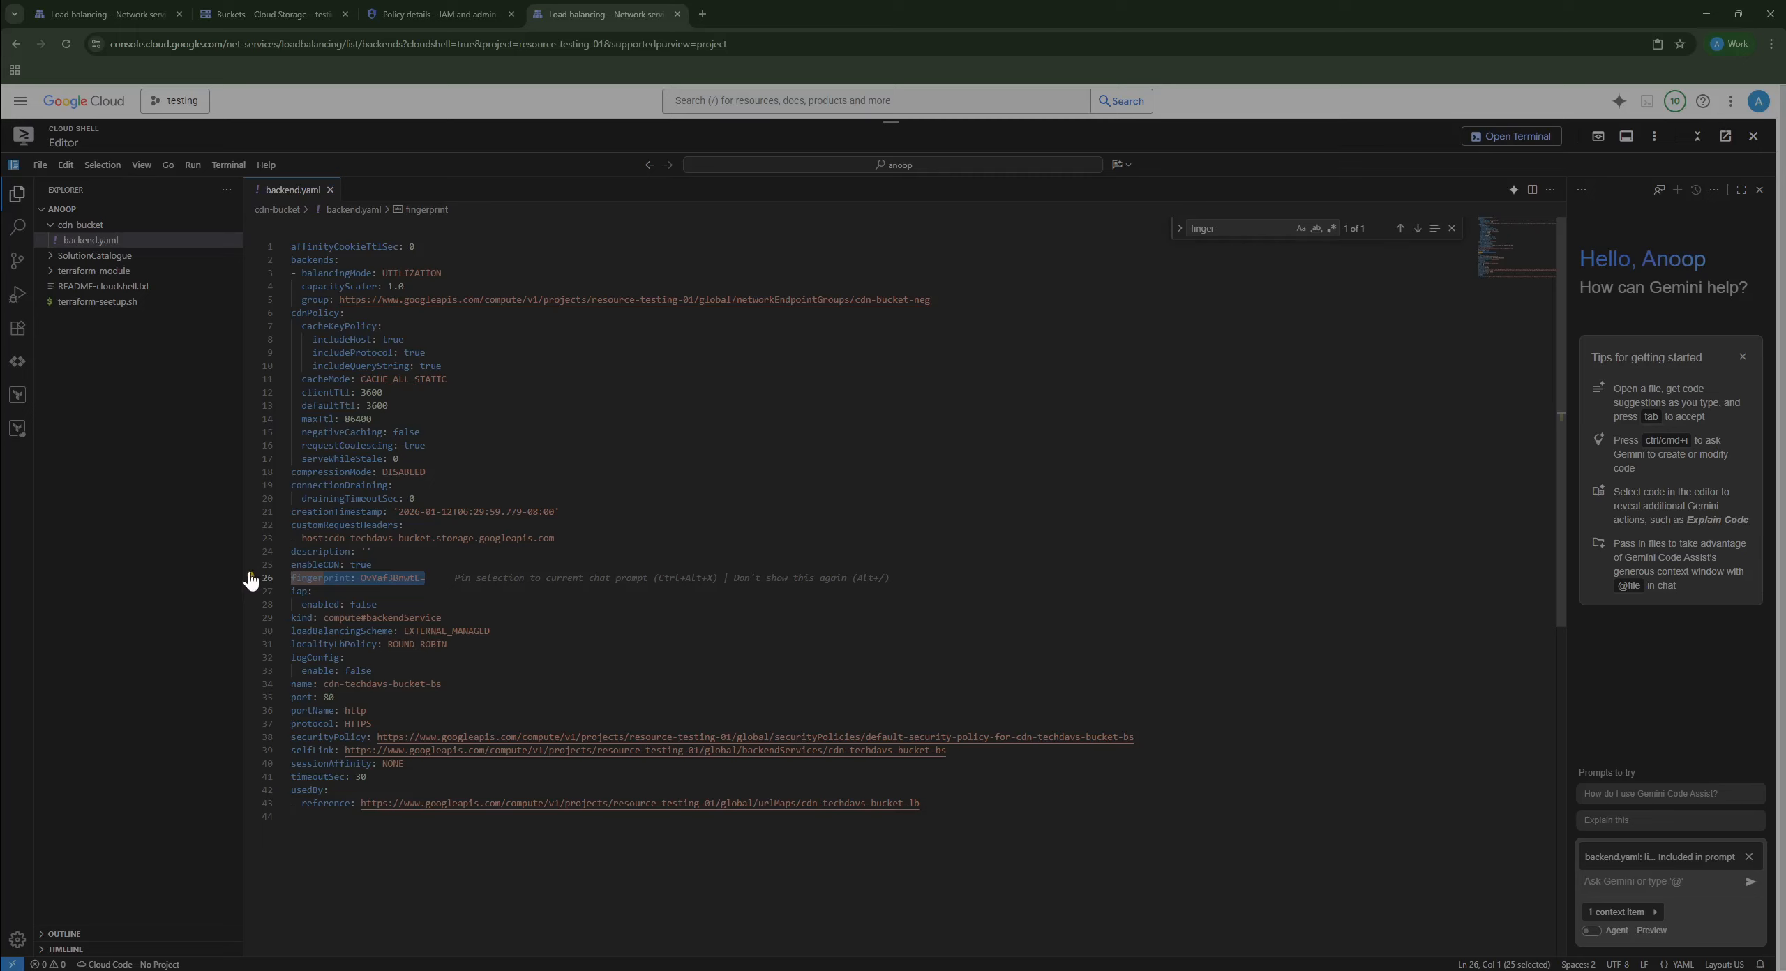
key("BackSpace")
key("BackSpace")
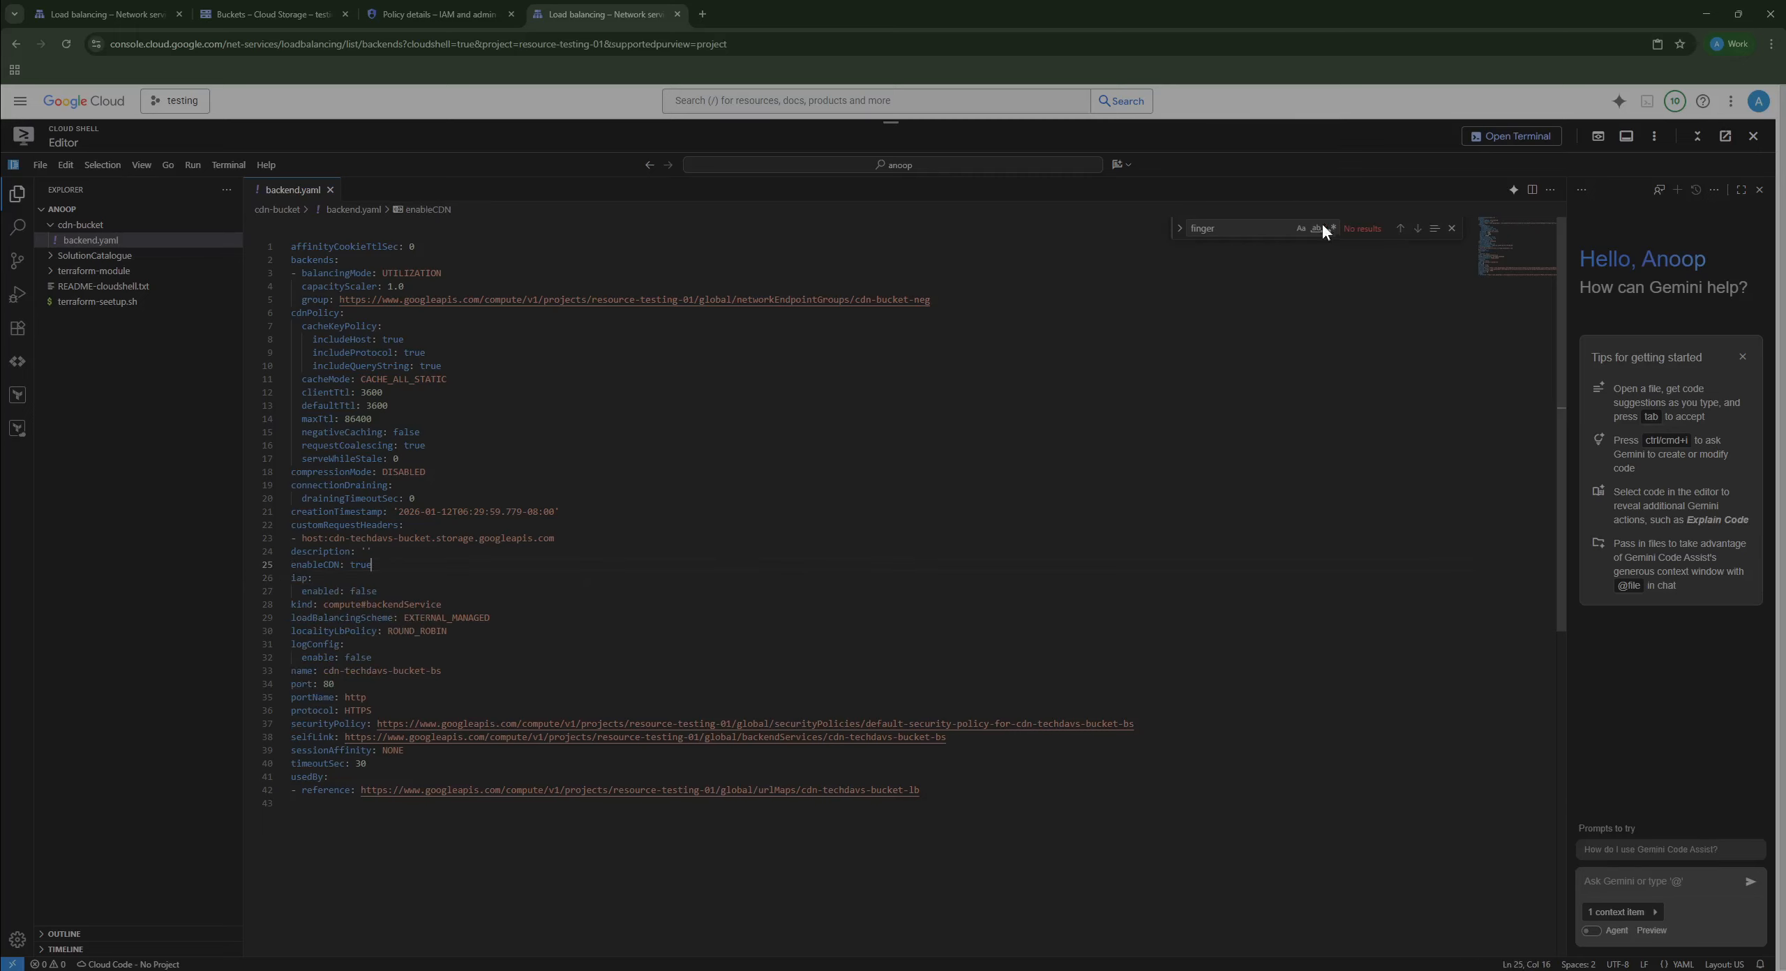
Step: Find and delete the usedBy block, then place the cursor on the file's empty last line
double_click(1227, 236)
type("u")
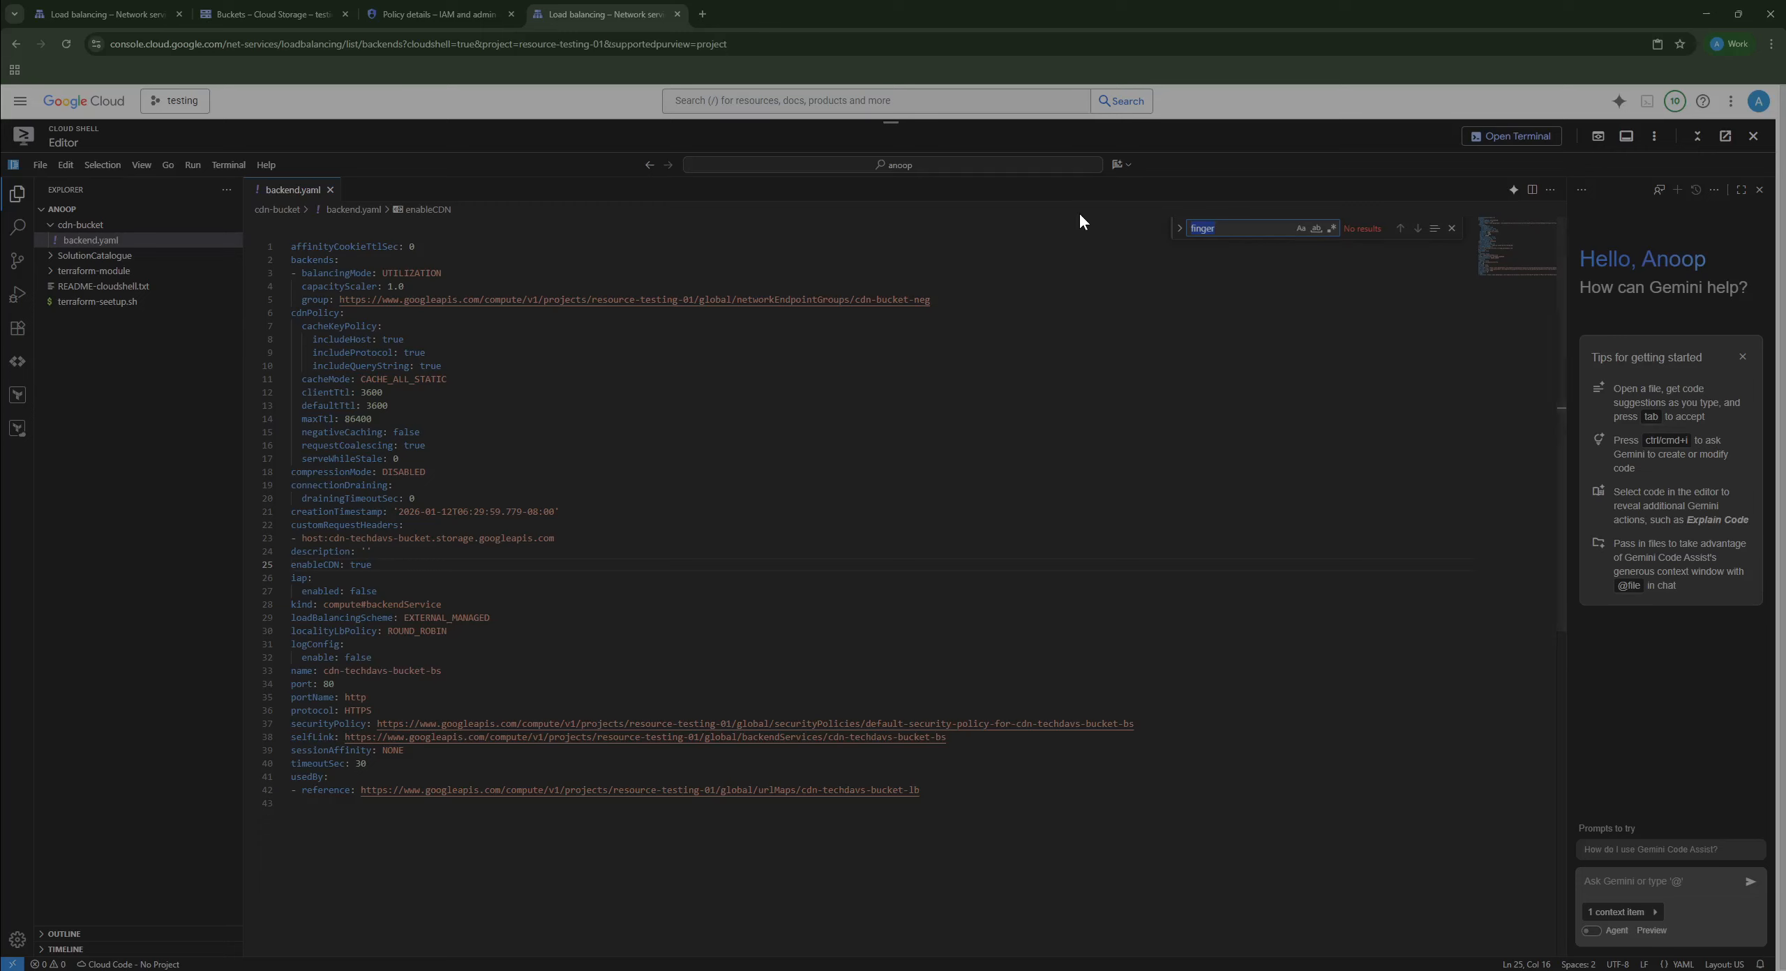
type("sed")
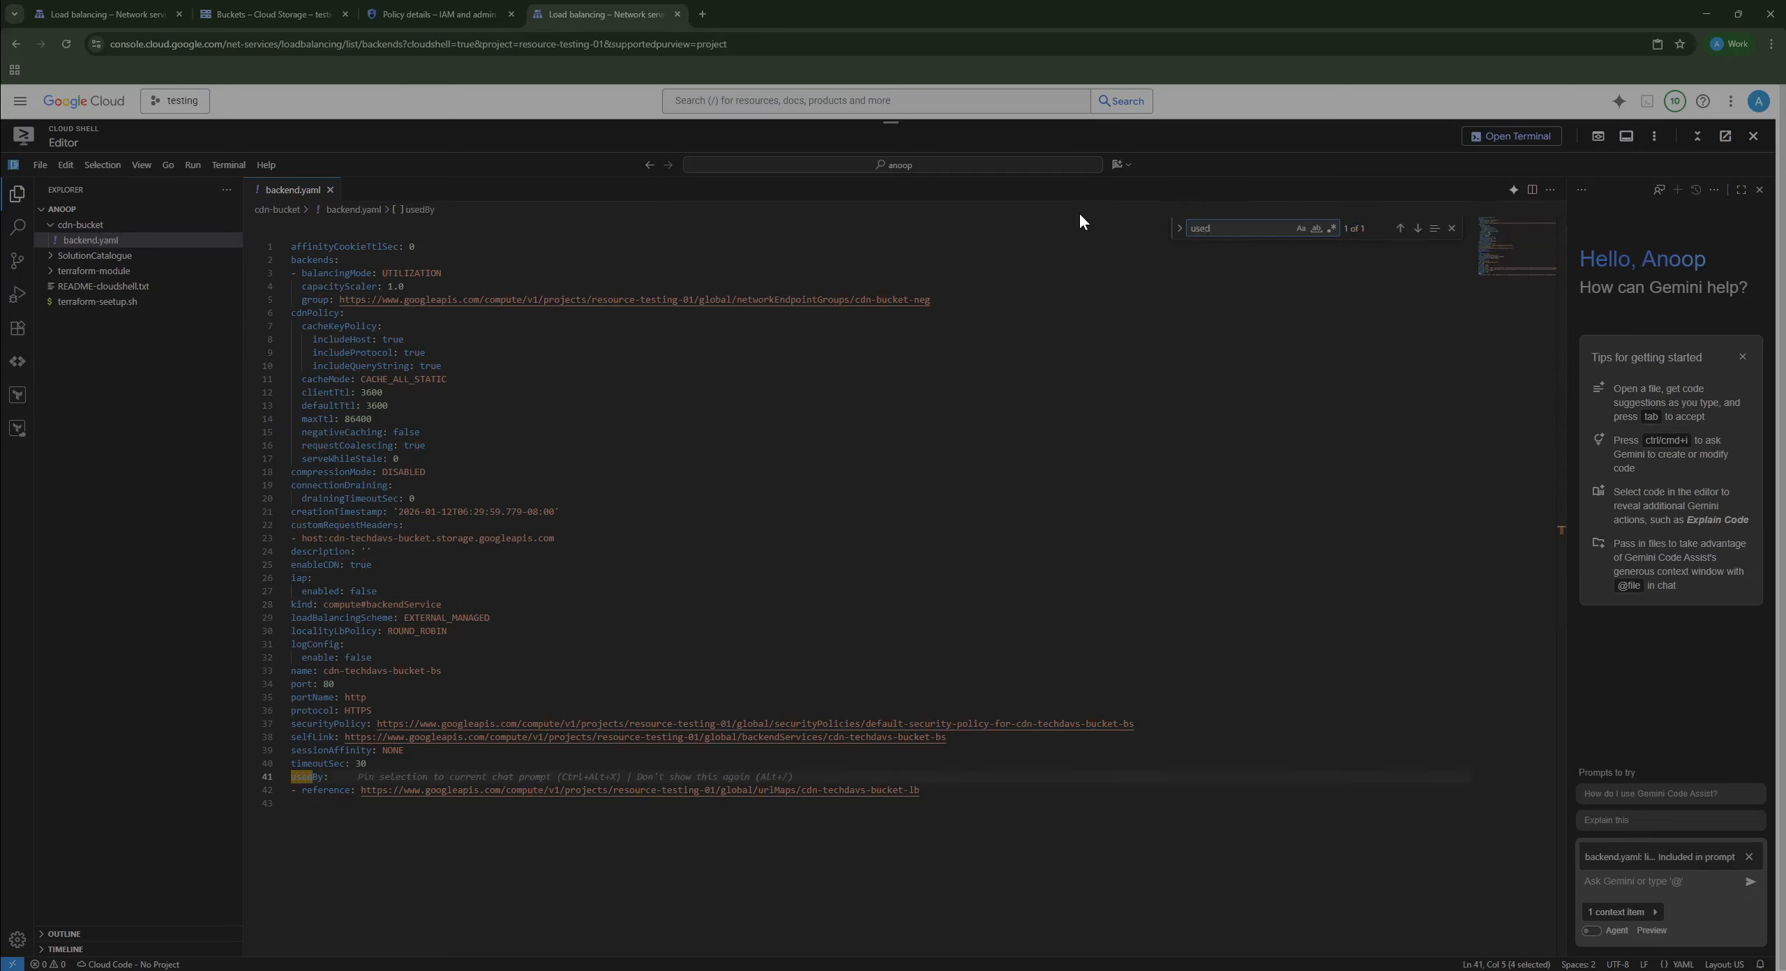
left_click_drag(921, 791, 445, 766)
key("BackSpace")
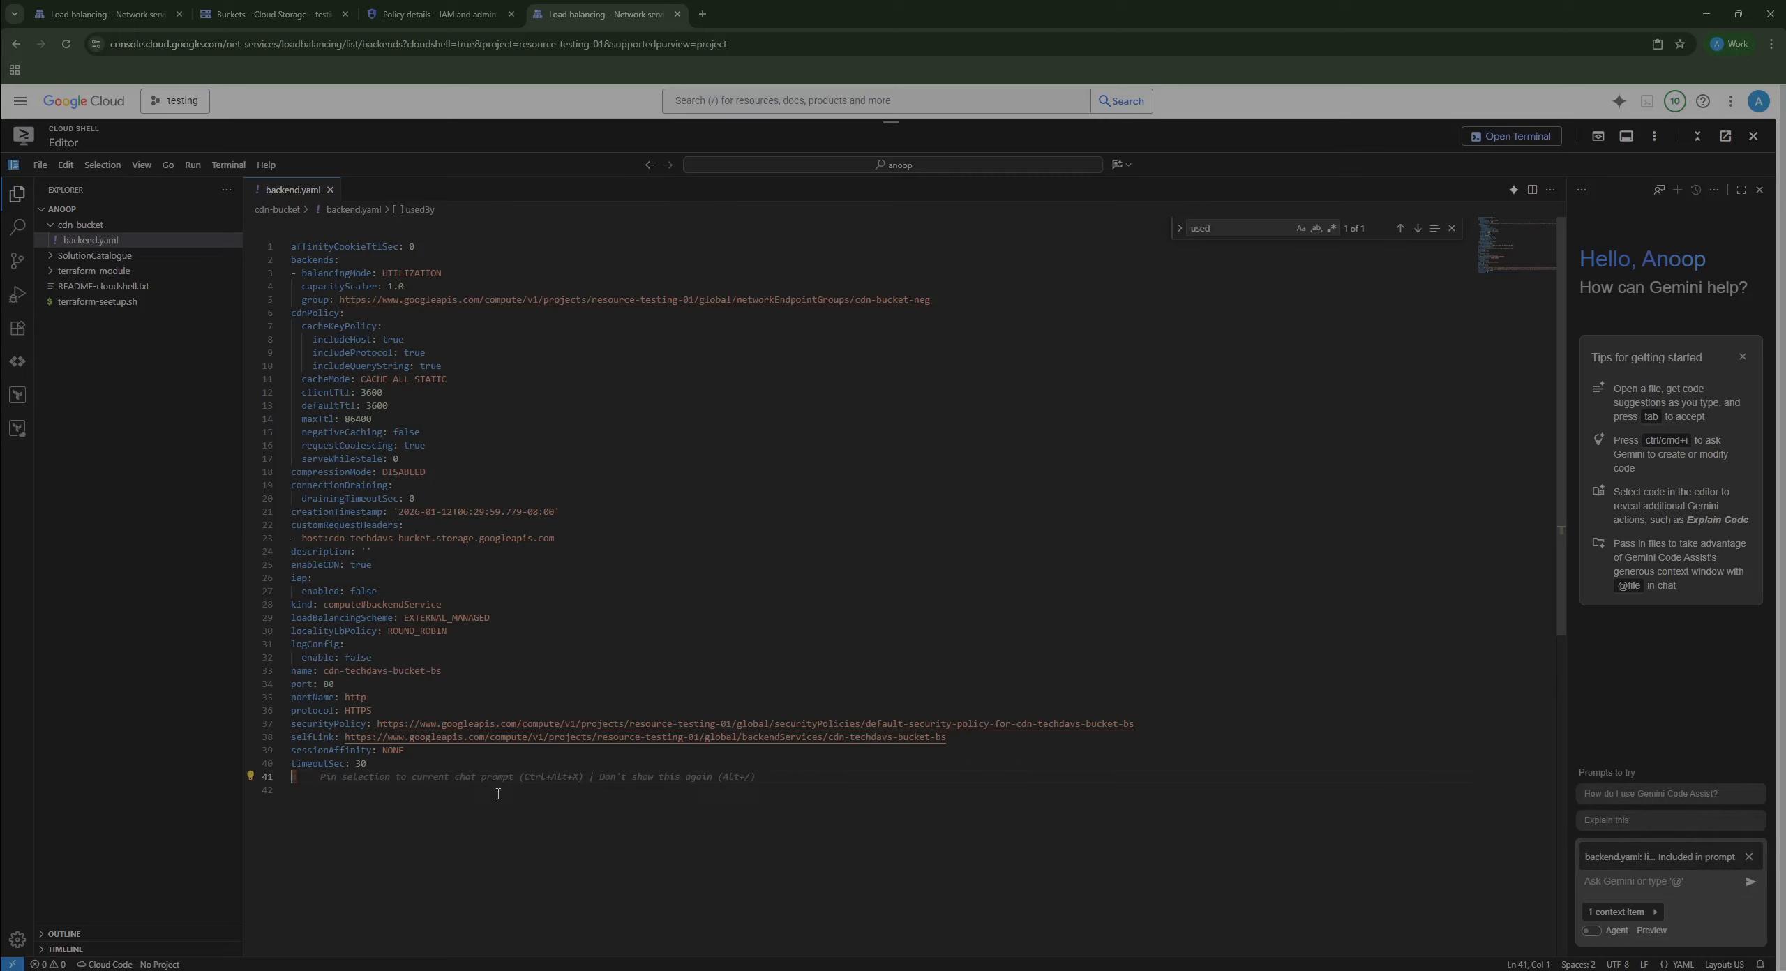
left_click(498, 793)
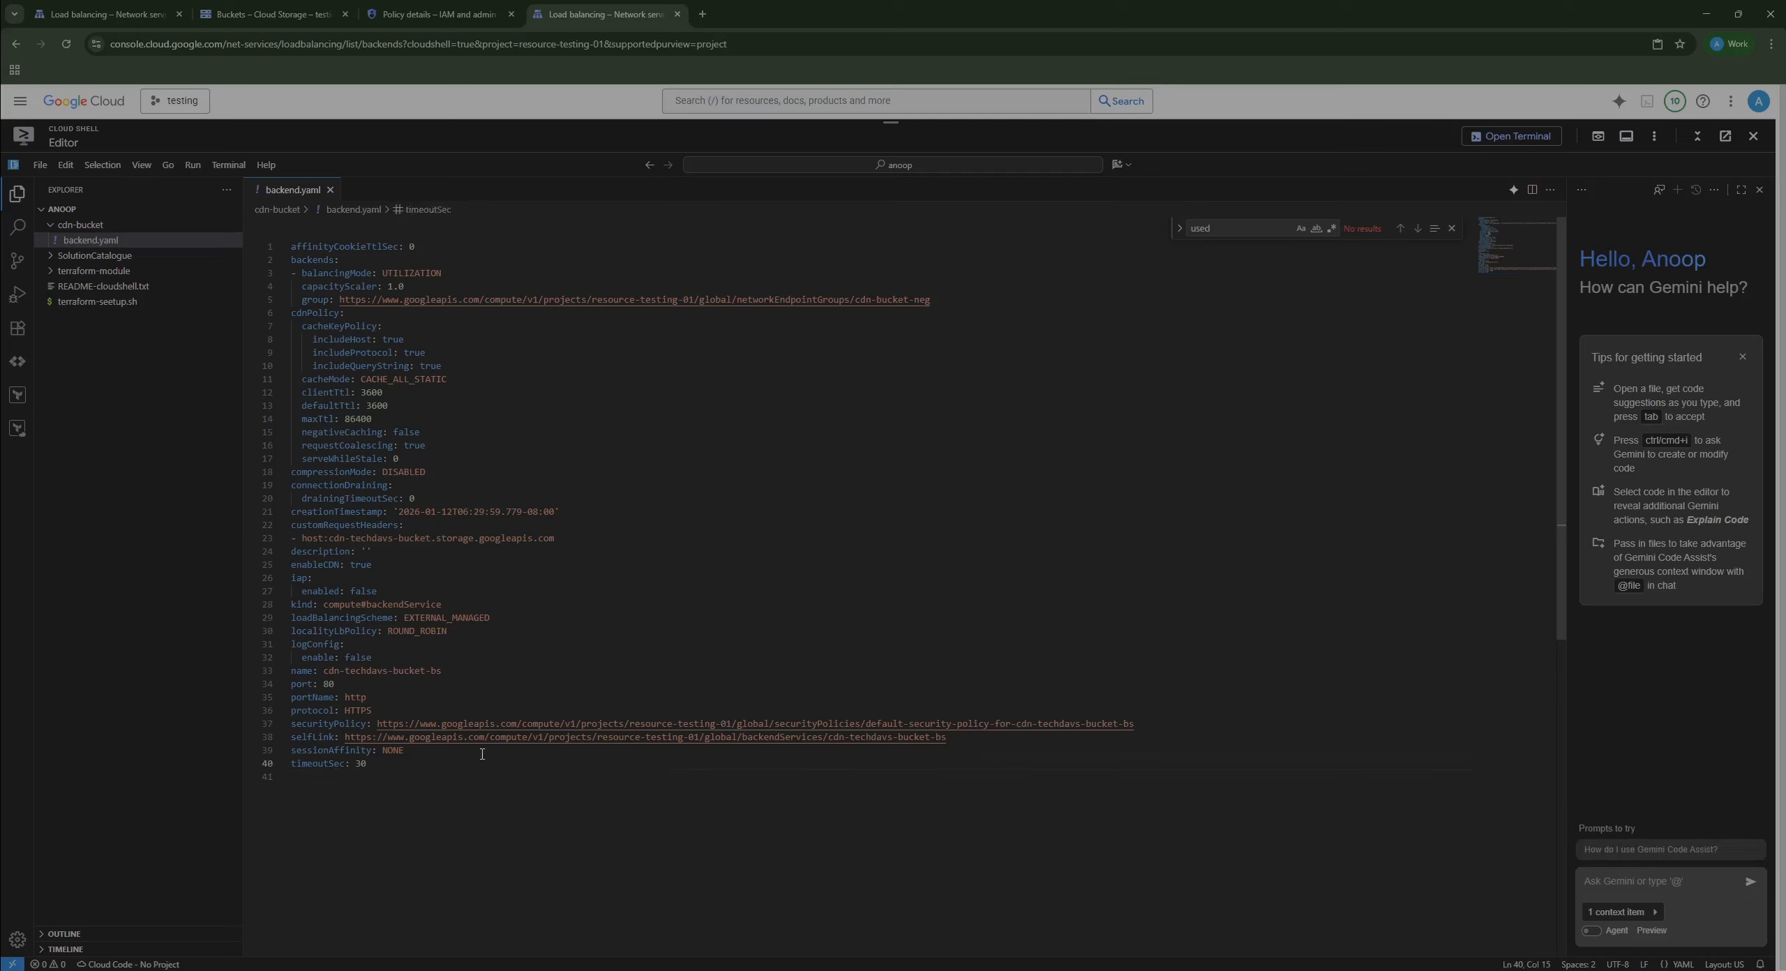
left_click(1452, 229)
left_click(976, 406)
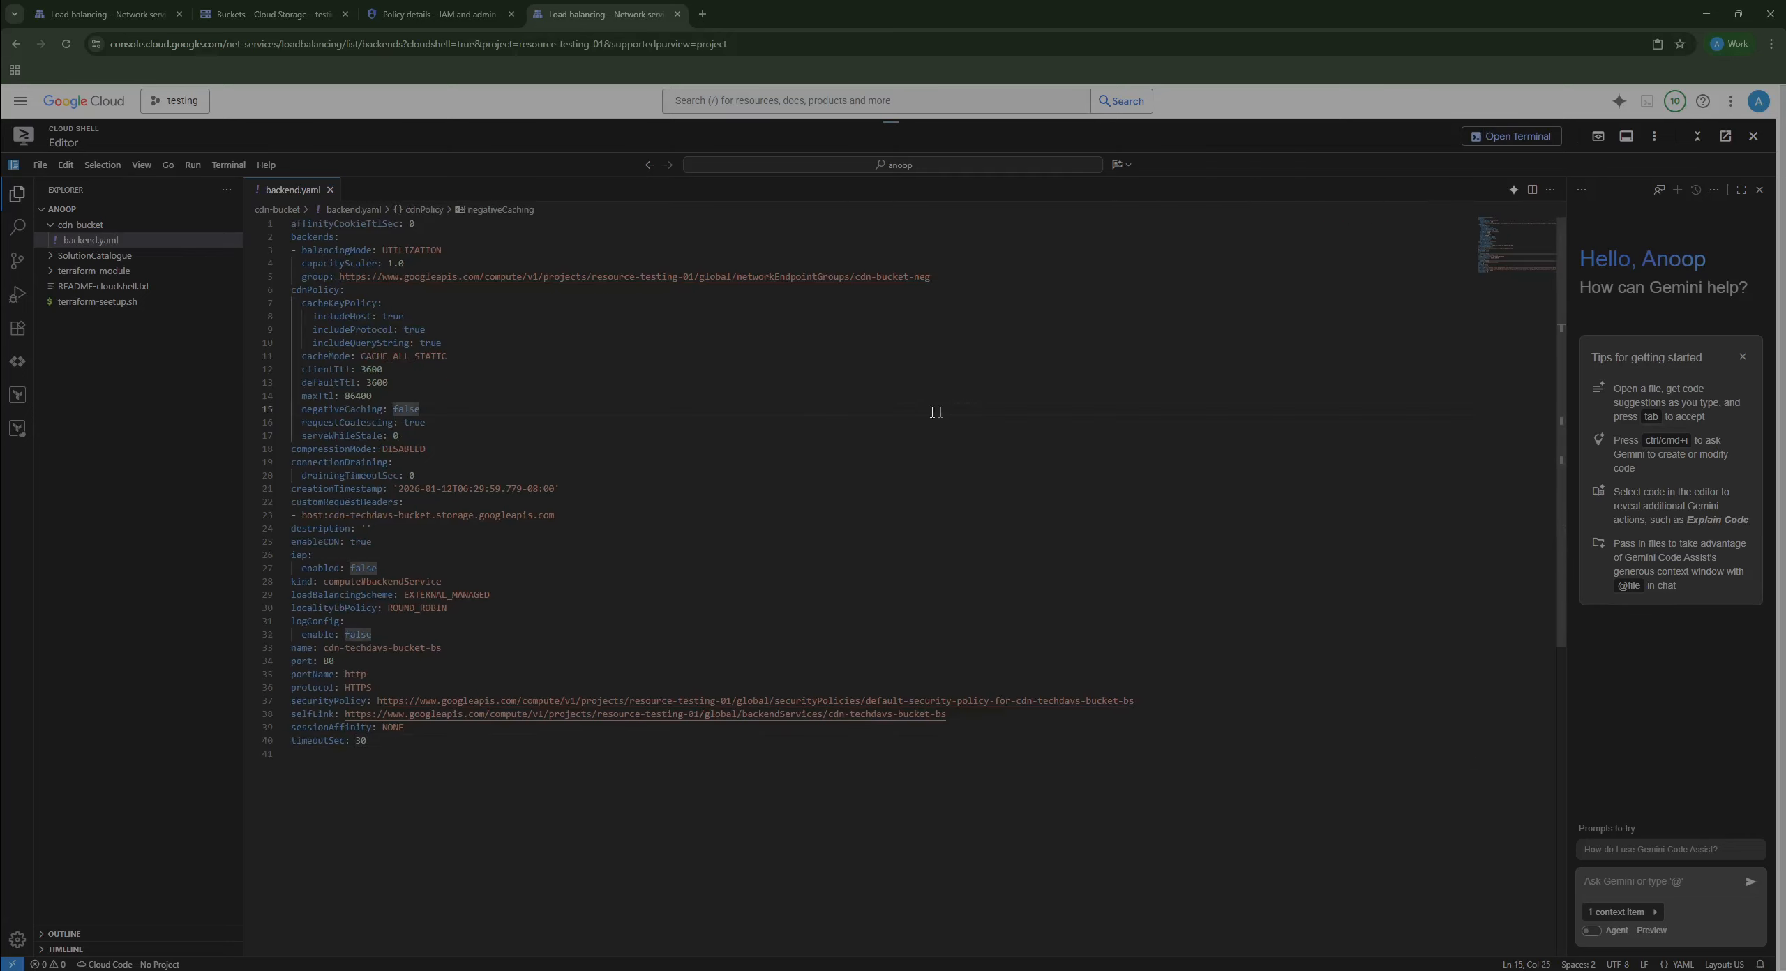
left_click(471, 768)
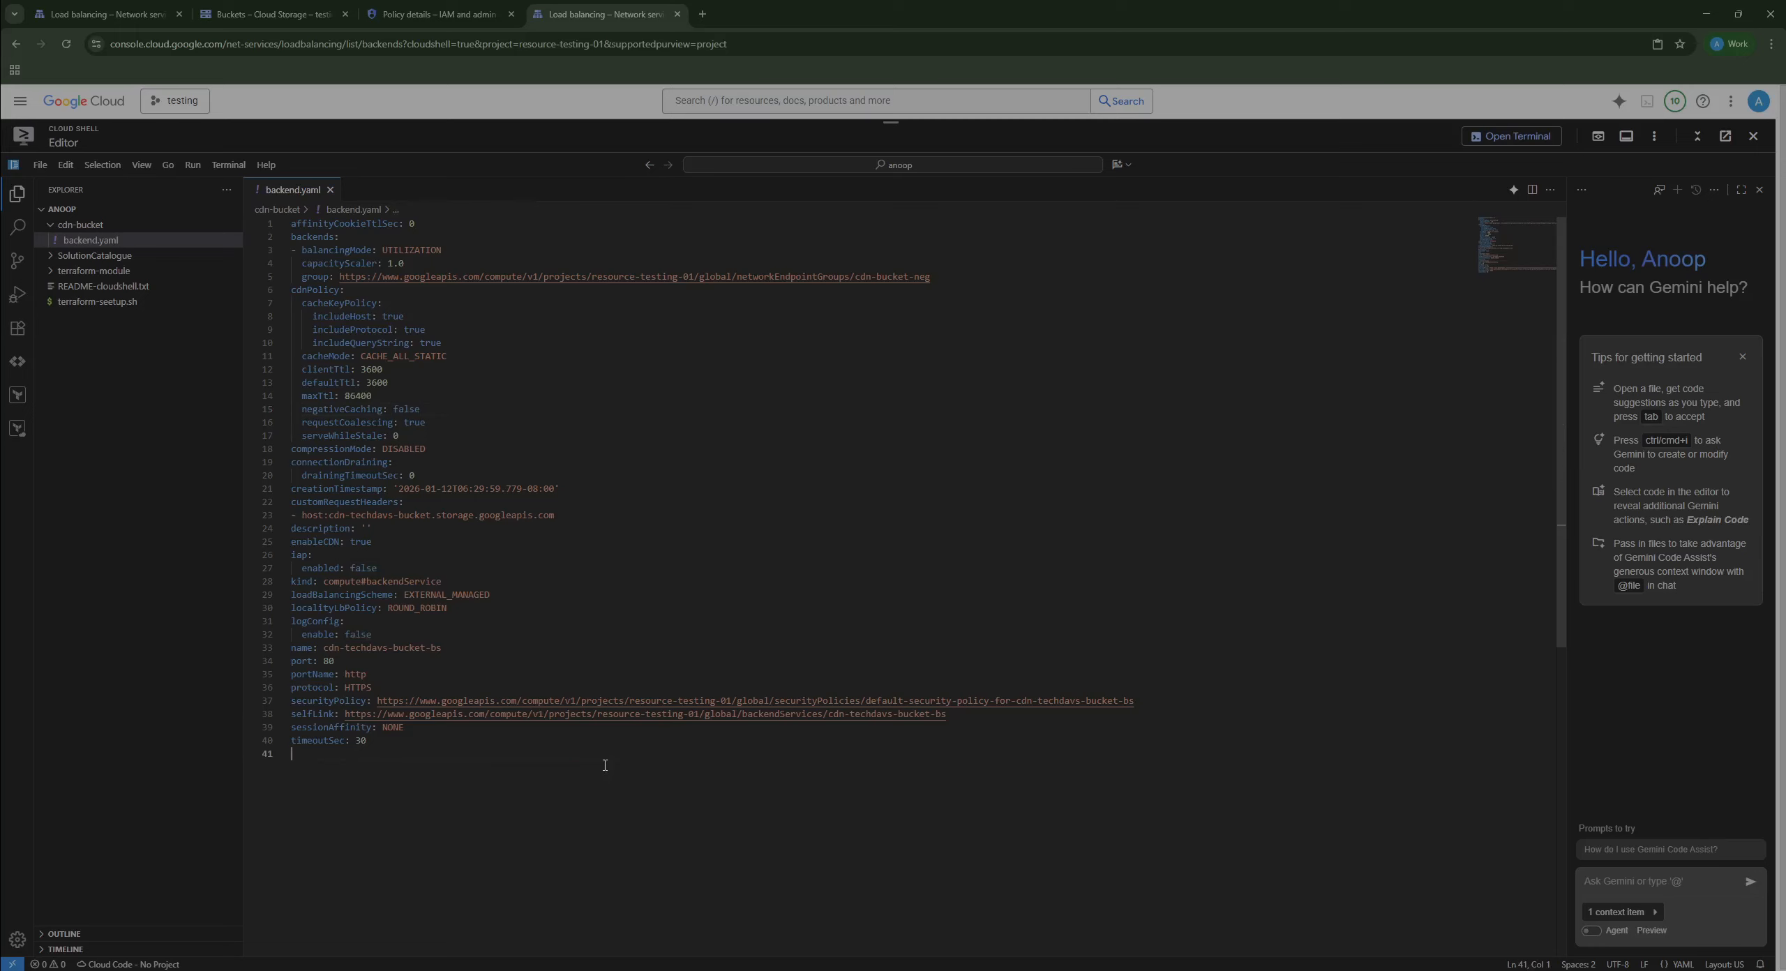
Step: Add a securitySettings: key with a nested awsV4Authentication: key at the end of backend.yaml
type("security")
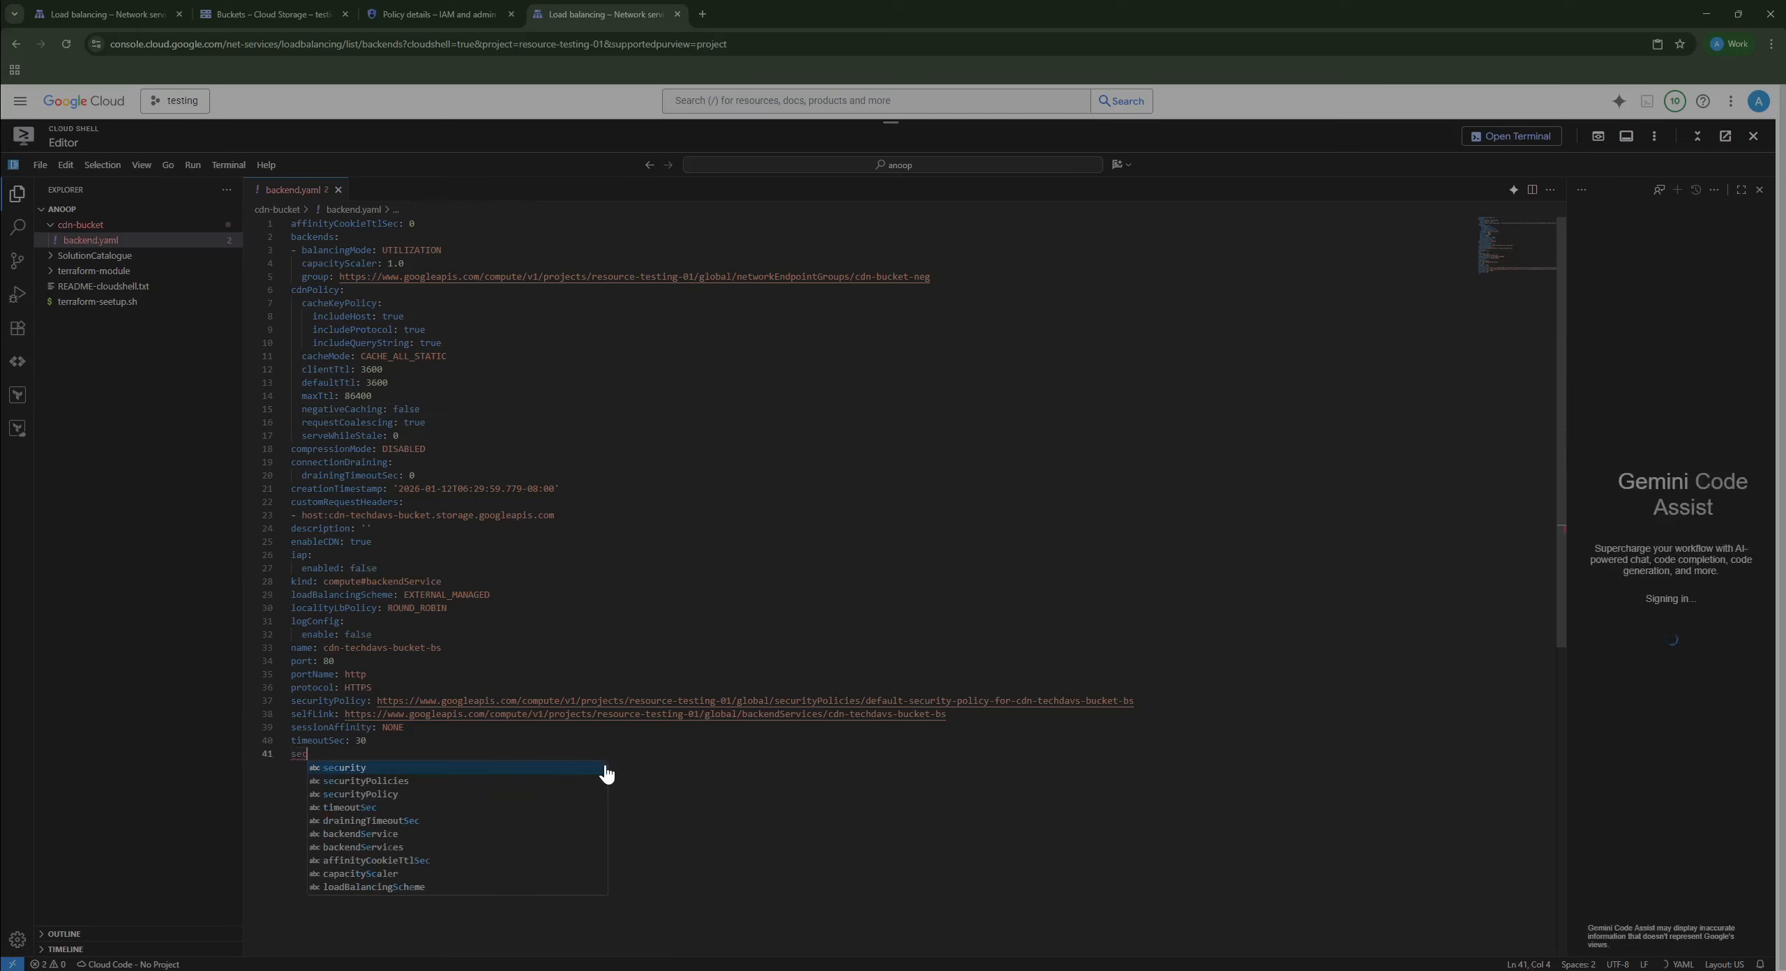
key("Escape")
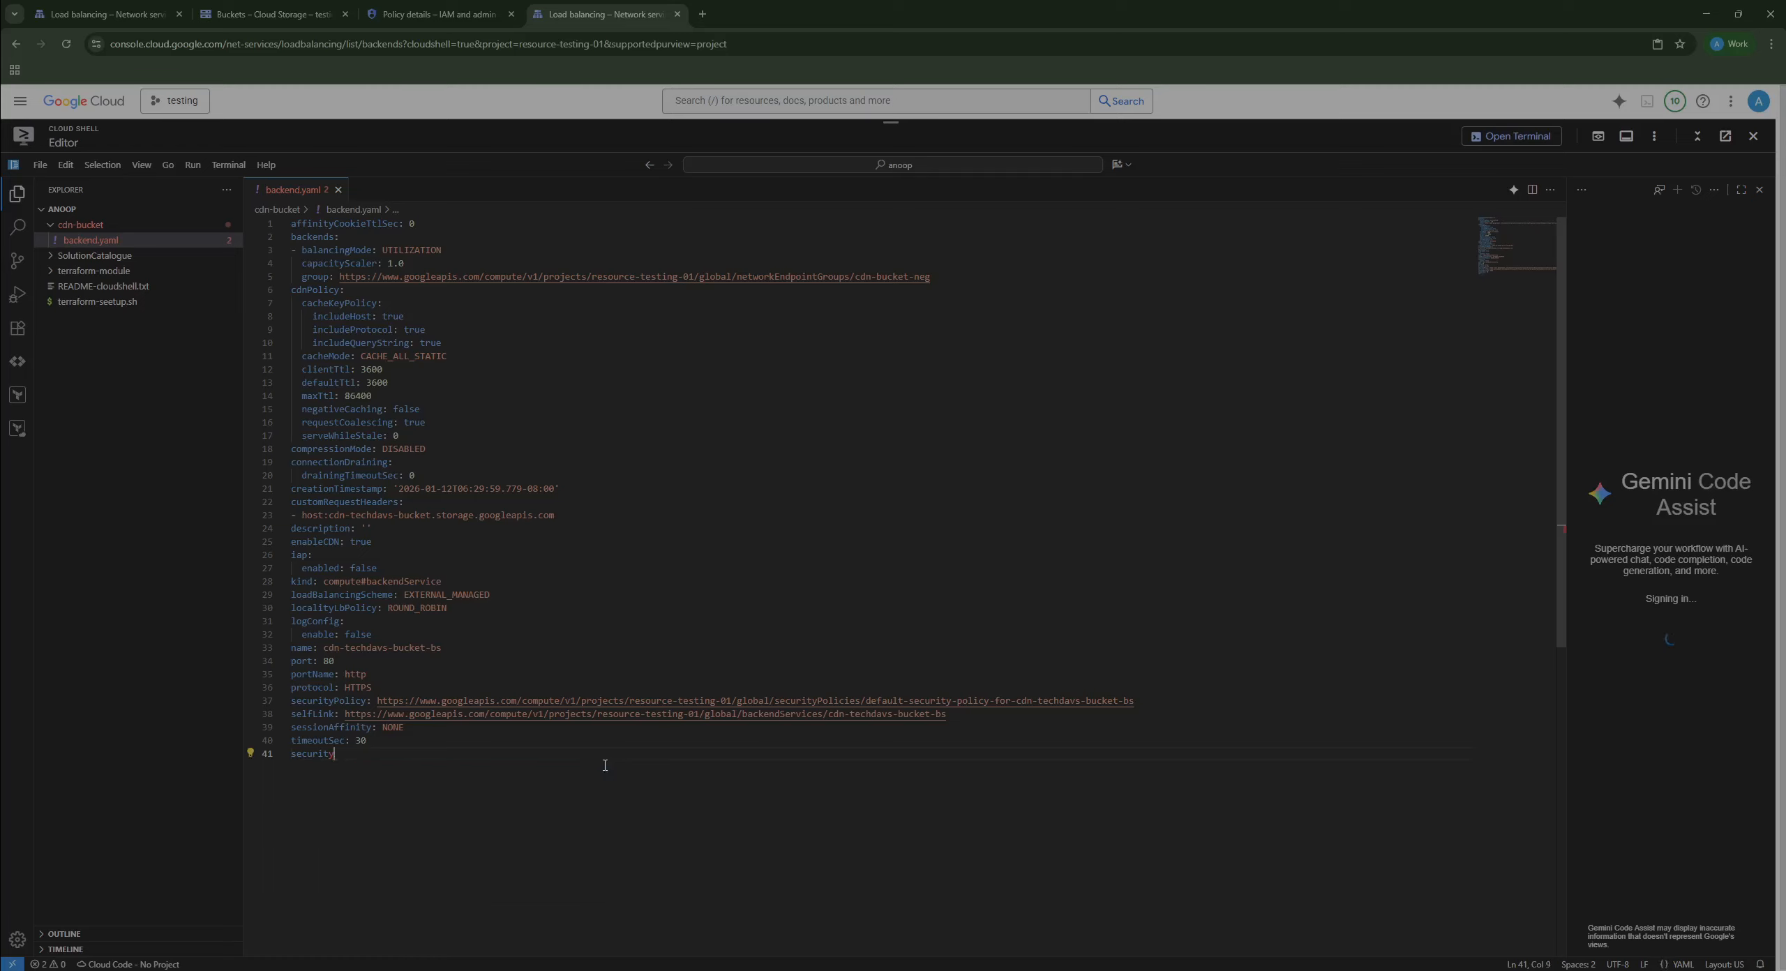
type("Settings:")
key("Return")
type("aws")
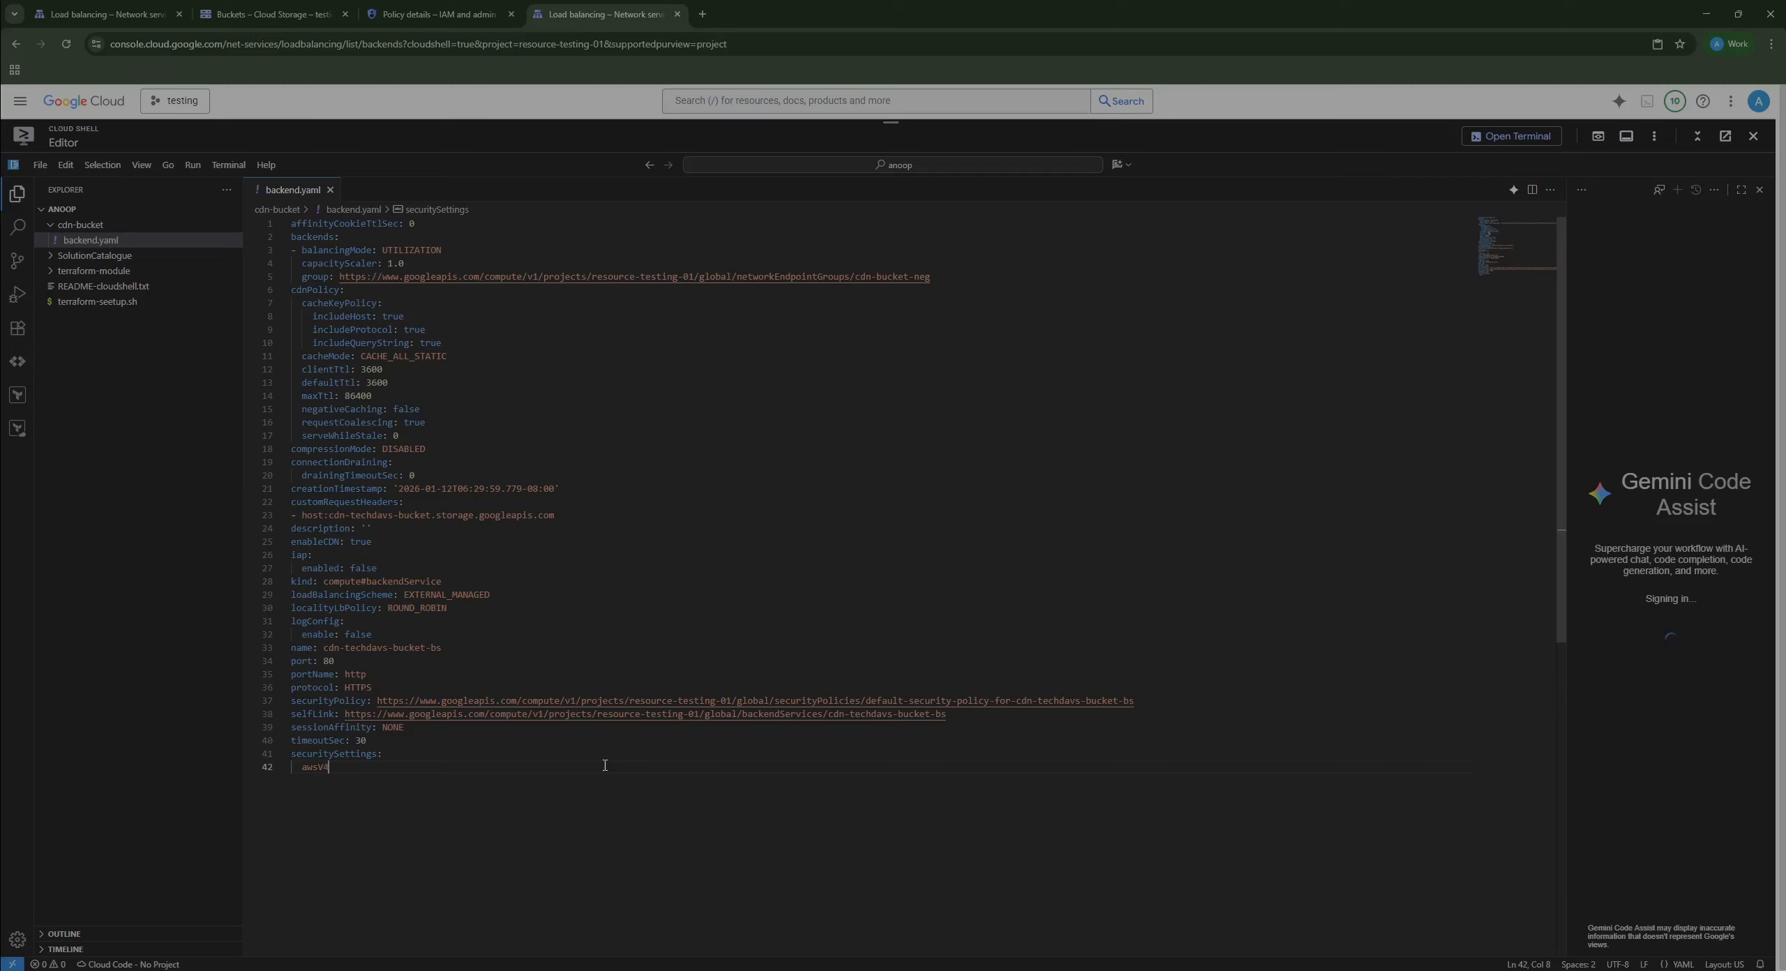
type("V4Authentict")
key("BackSpace")
type("atioon")
key("BackSpace")
type("n:")
key("Return")
Step: Under awsV4Authentication, add accessKeyId:, accessKey: and 'OriginRegion: us-east-1' lines
type("accessKeyId")
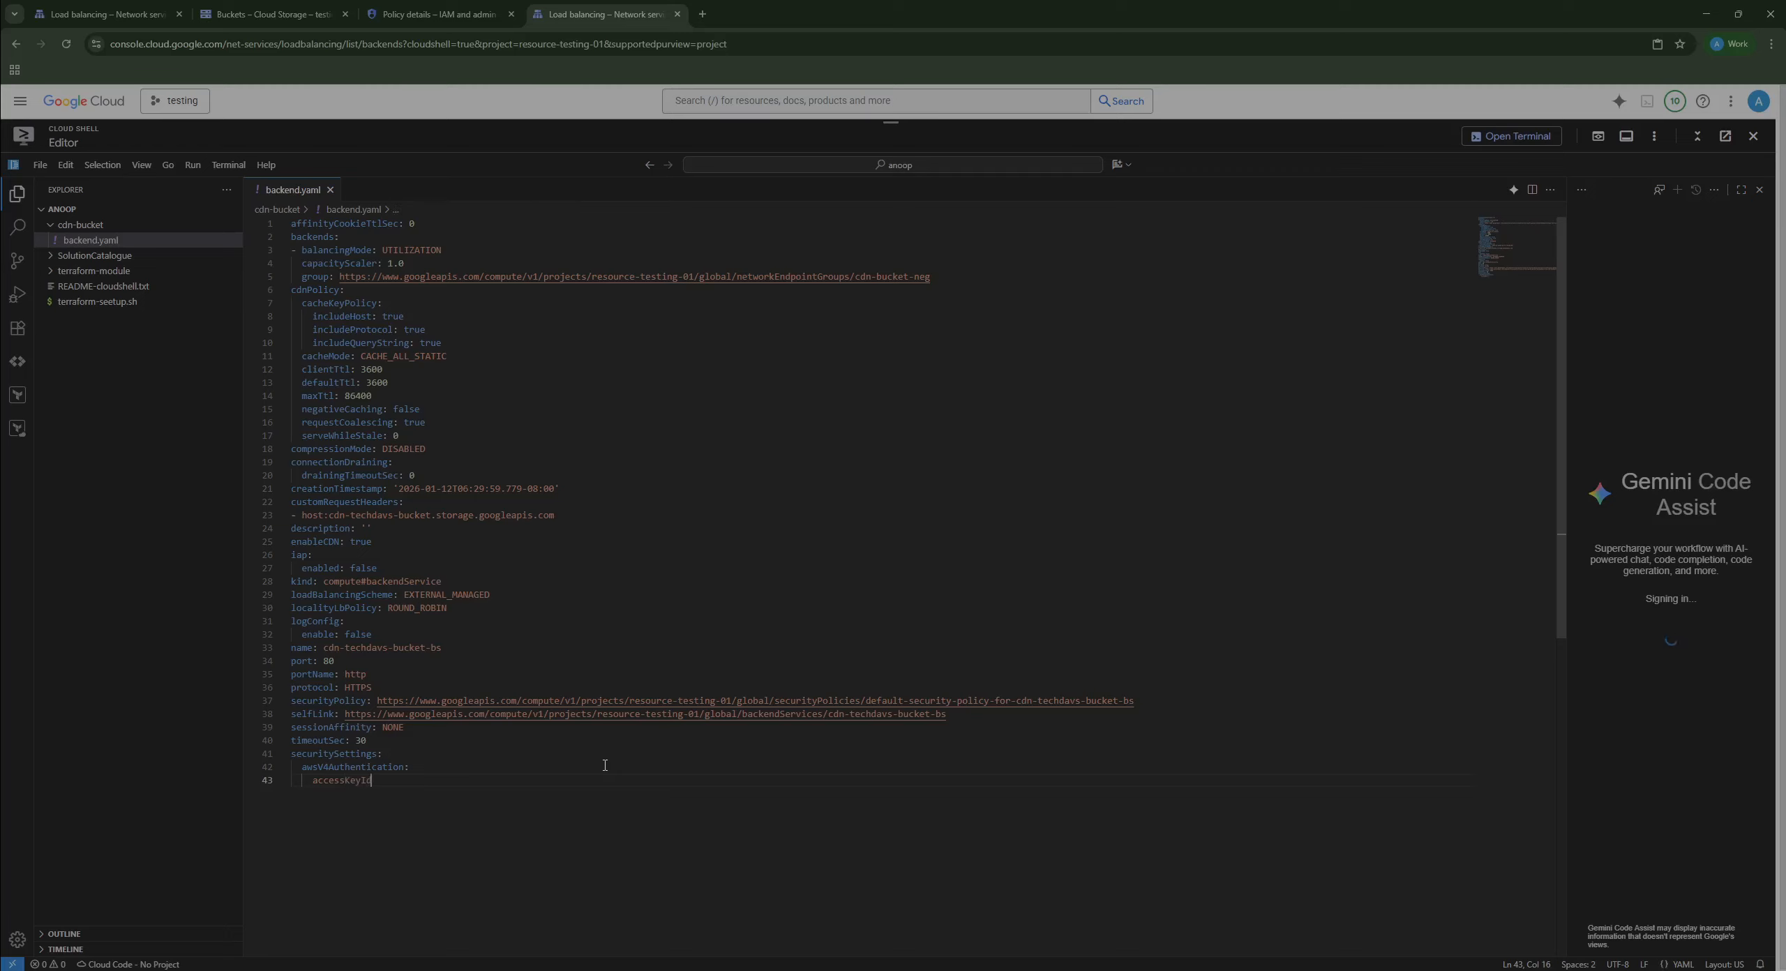
type(":")
key("Return")
type("access")
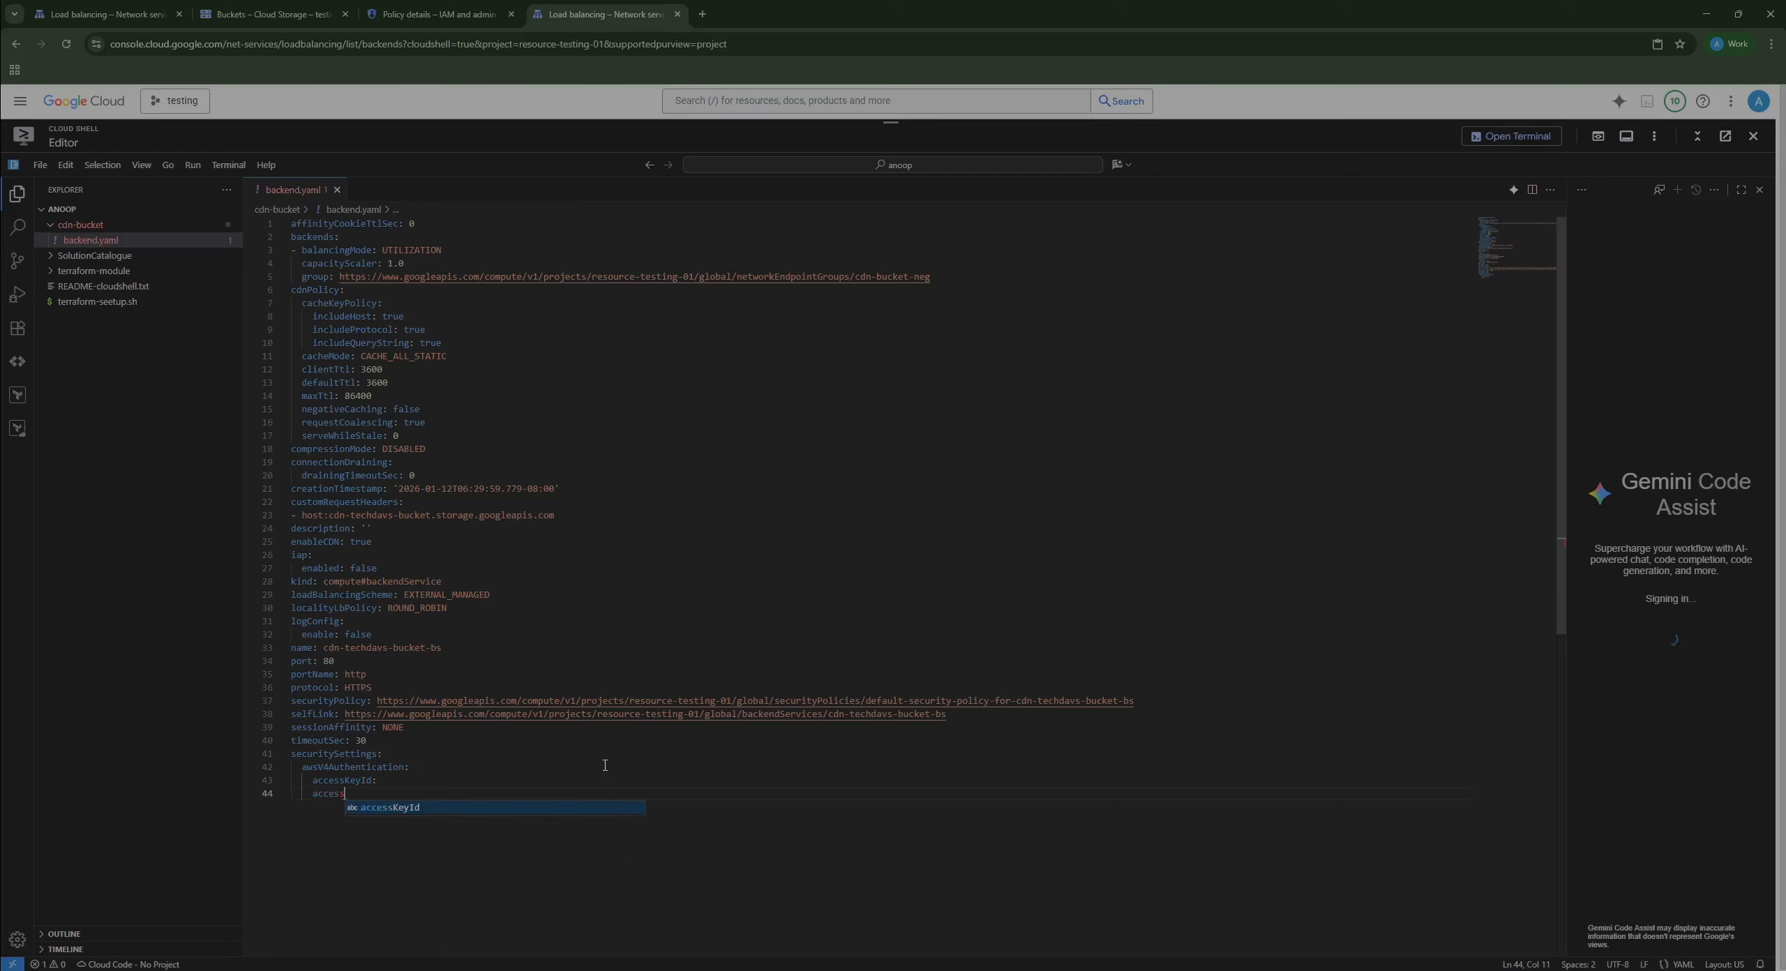
type(":")
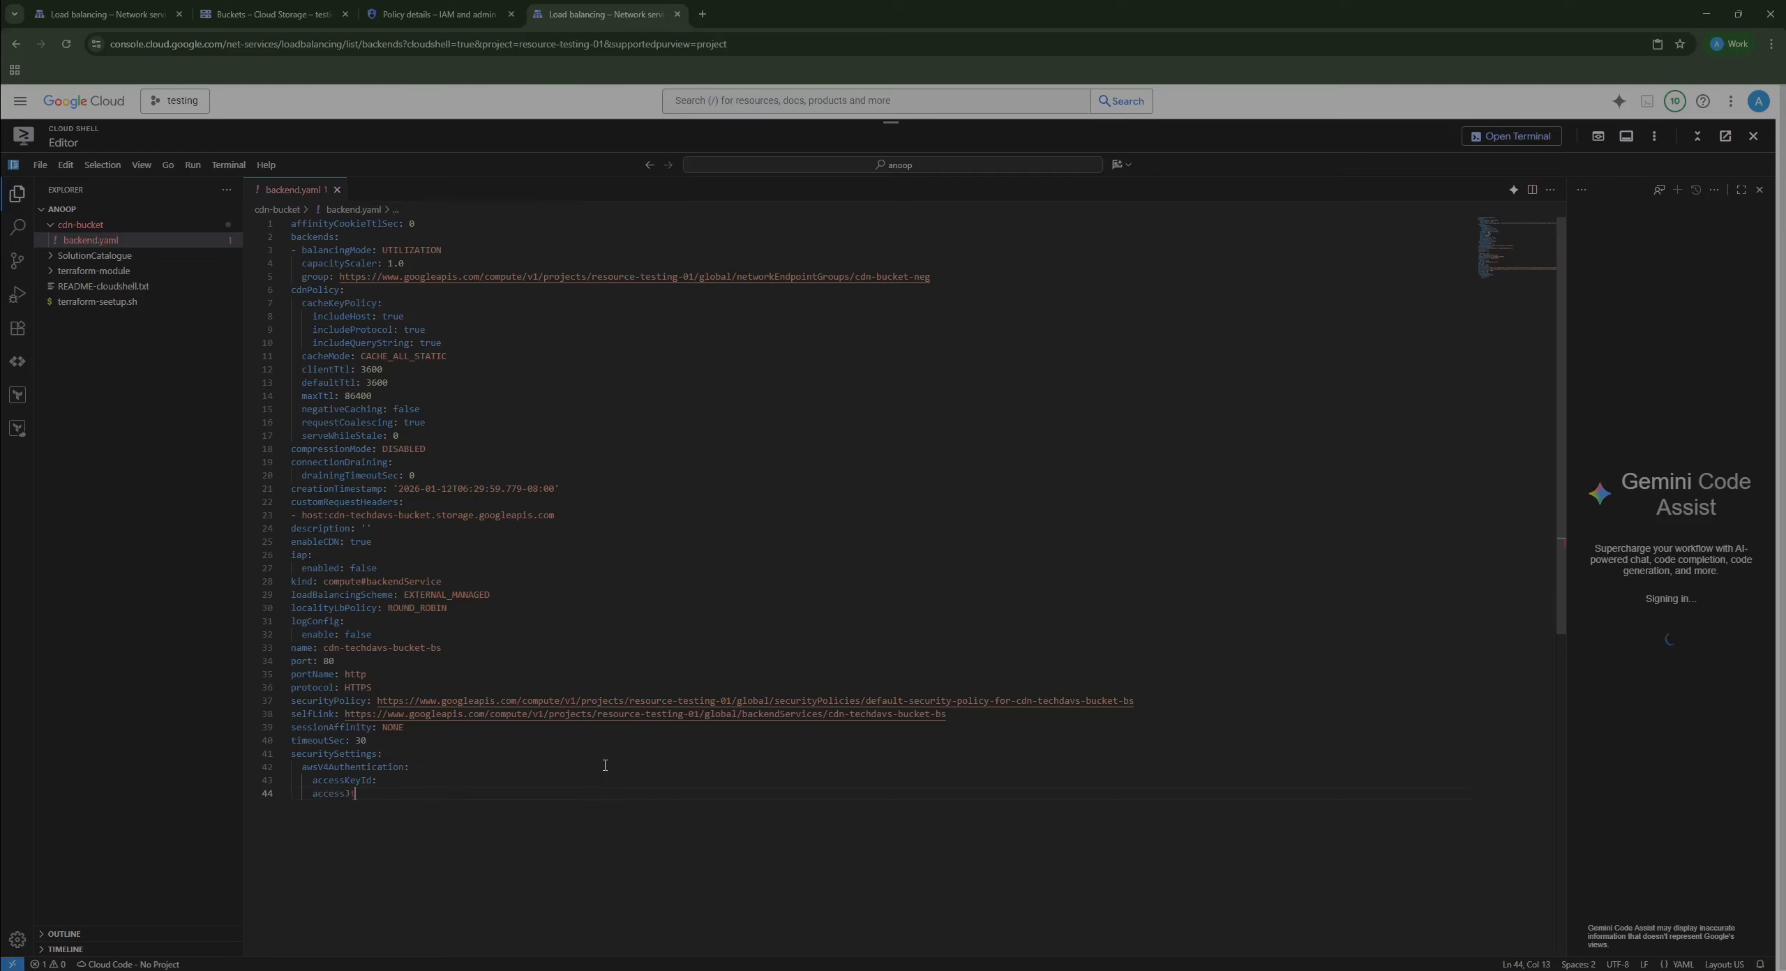
key("BackSpace")
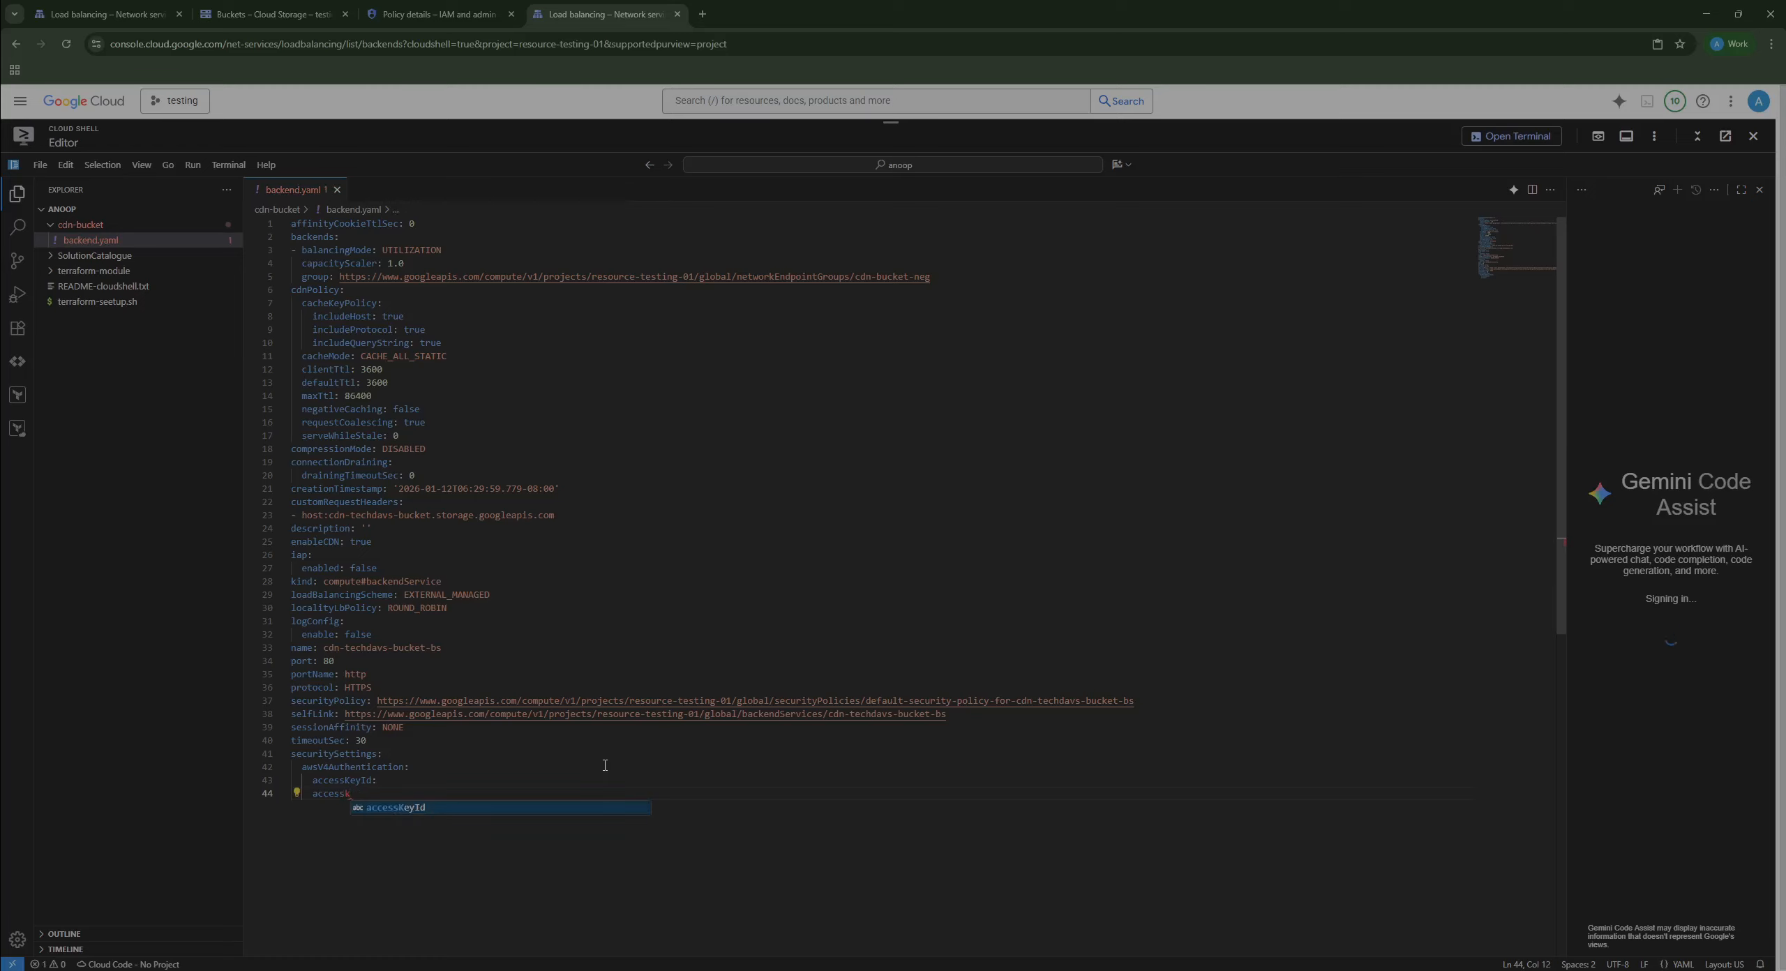
type("ey:")
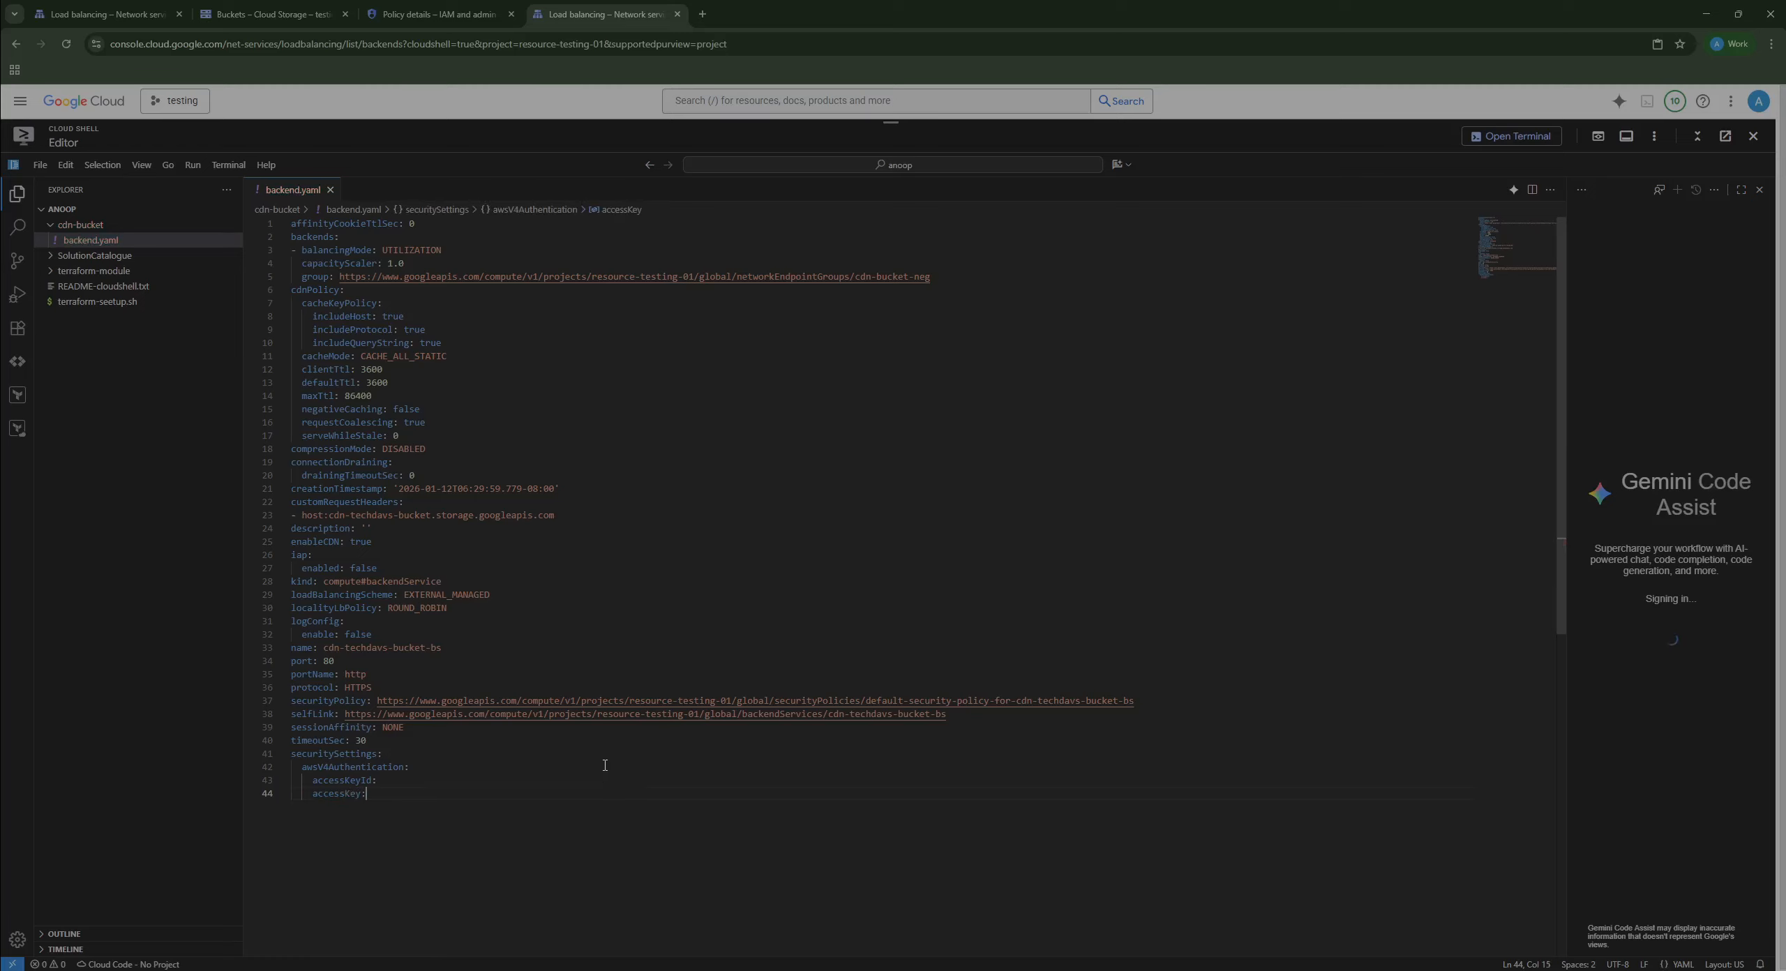
key("Return")
type("OriginRegion:")
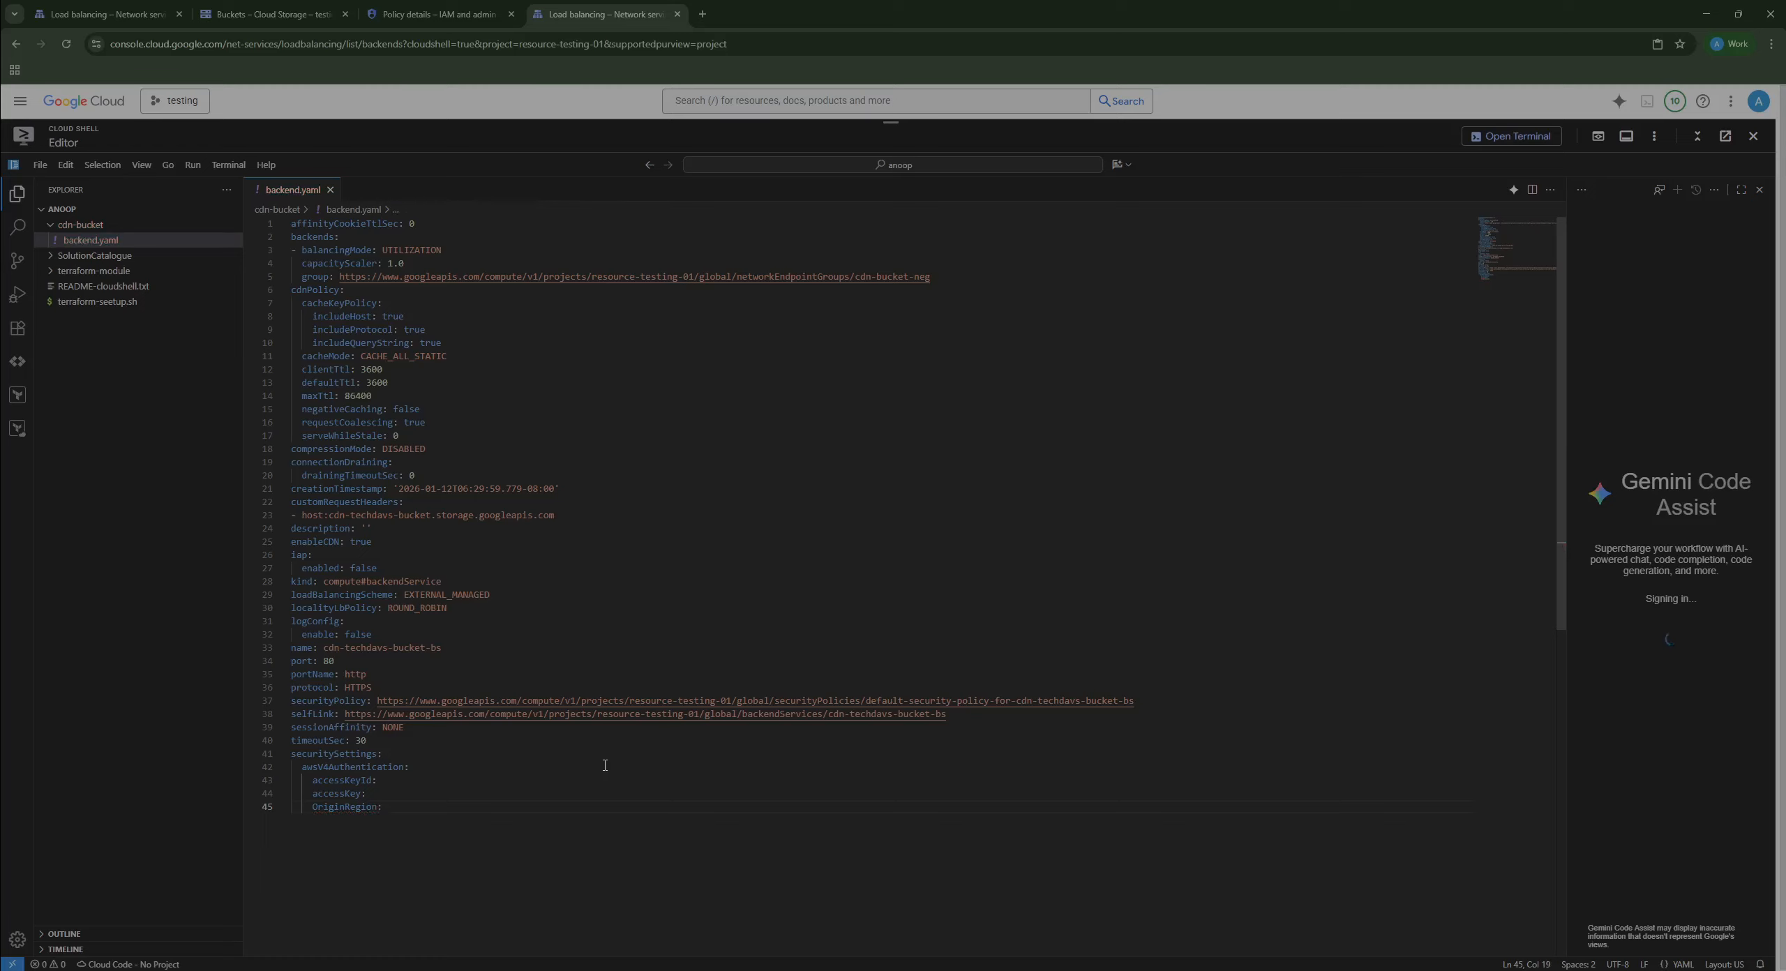
type(" us-eas")
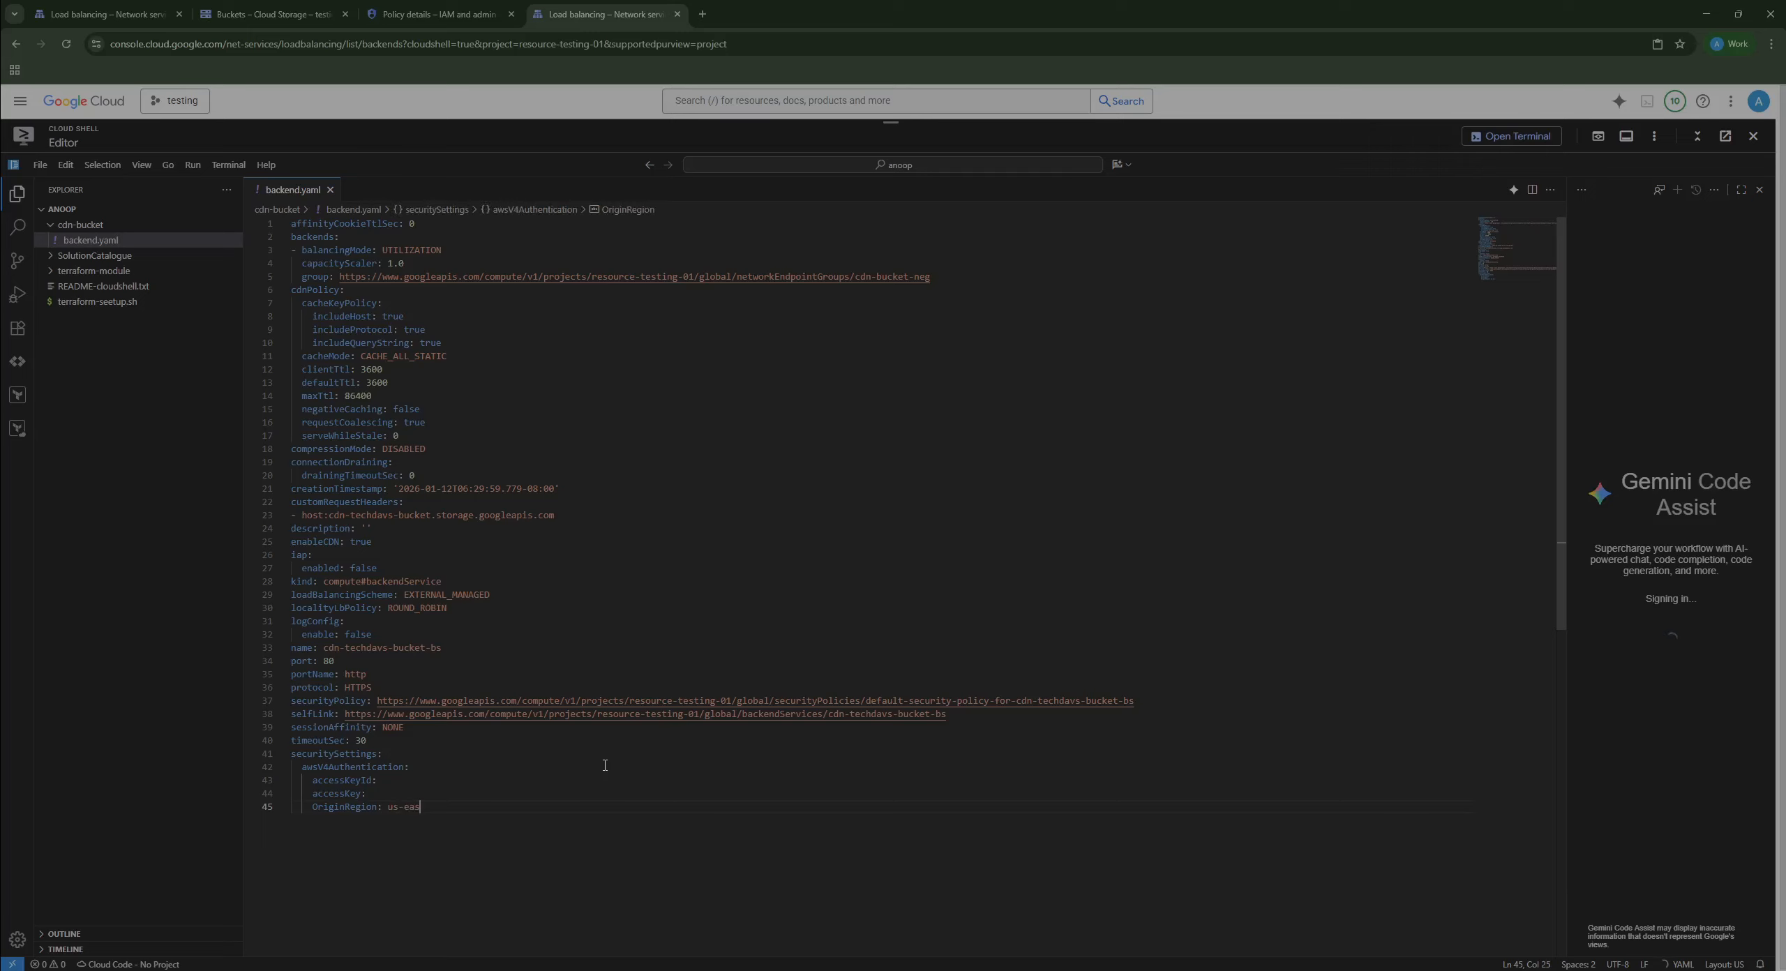
type("t-1")
key("Up")
key("alt+Tab")
Step: Paste the saved HMAC access key ID from Notepad after accessKeyId:
double_click(426, 246)
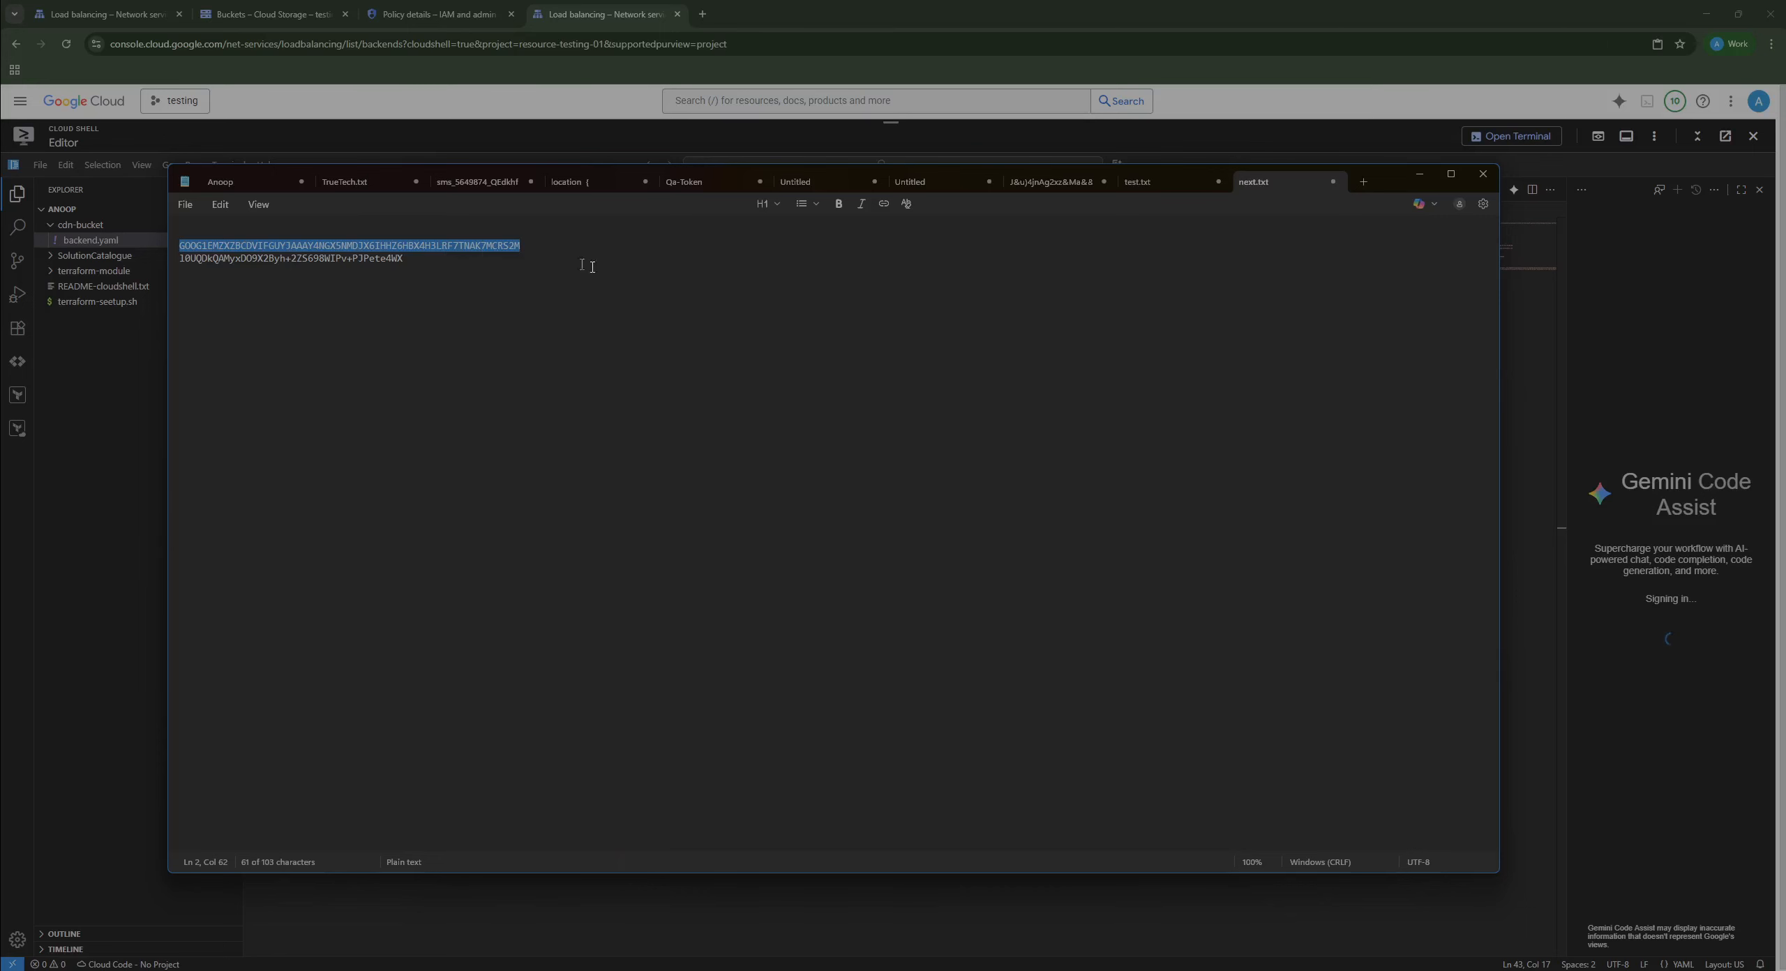
key("alt+Tab")
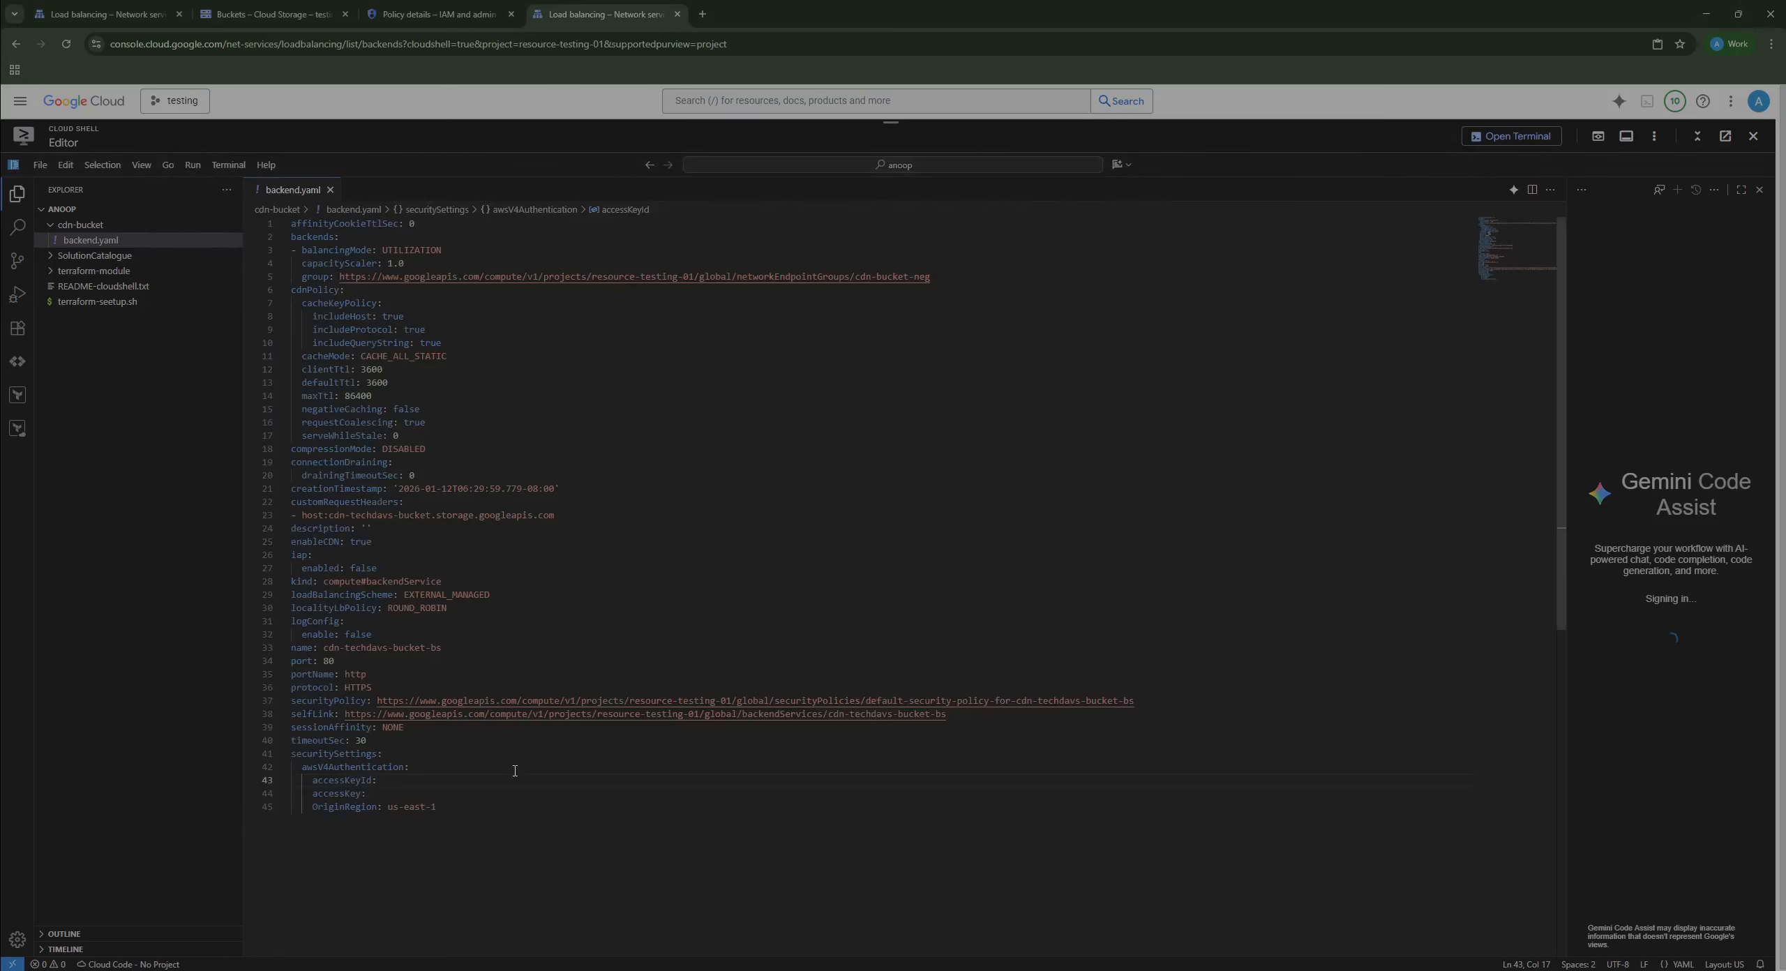
key("Return")
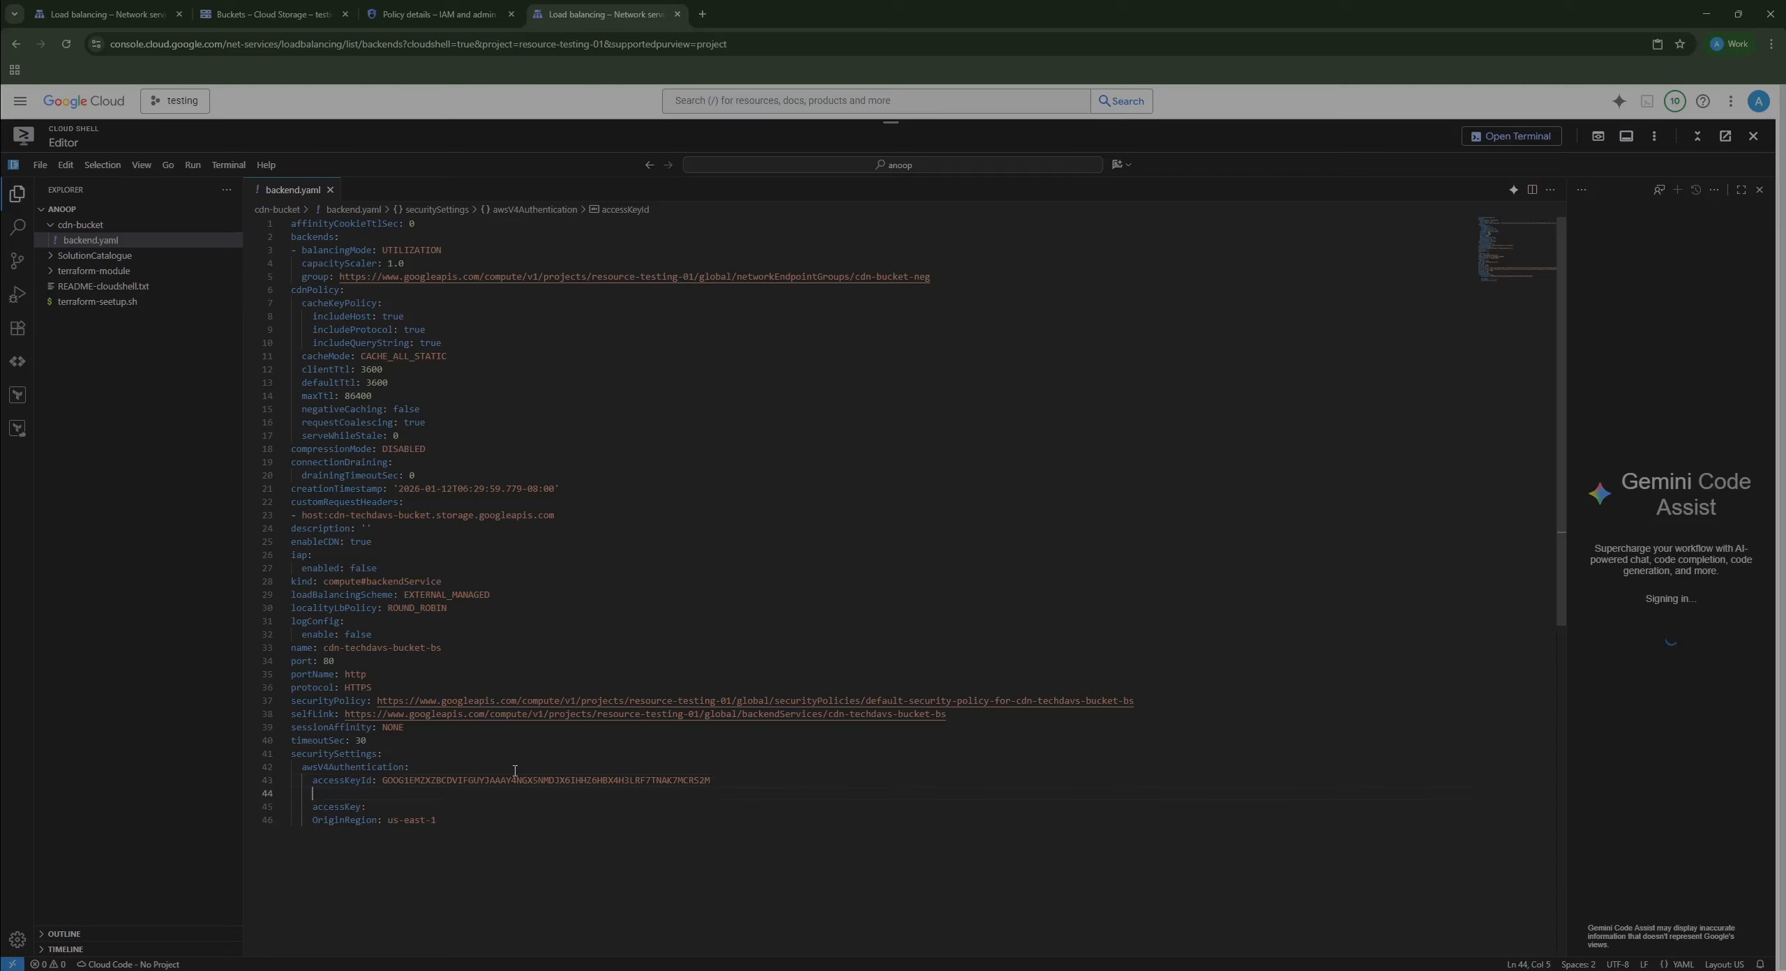
key("BackSpace")
Step: Paste the saved HMAC secret key from Notepad after accessKey:
key("alt+Tab")
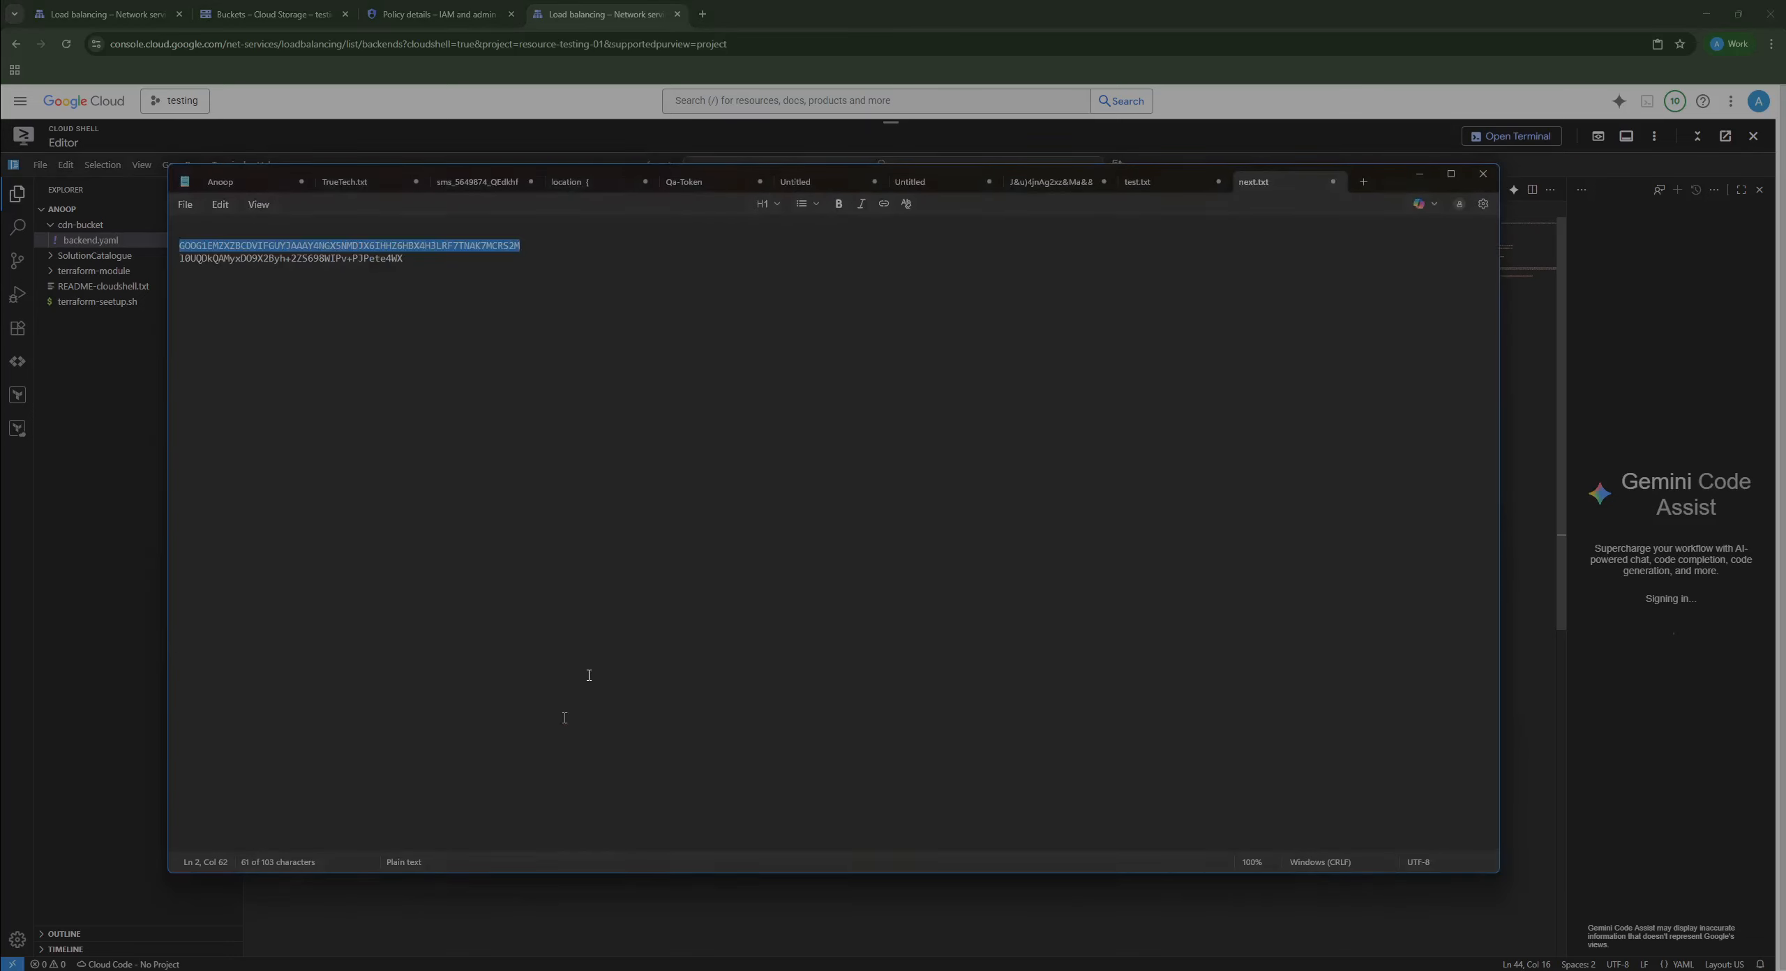
double_click(292, 261)
left_click_drag(406, 260, 152, 266)
key("ctrl+c")
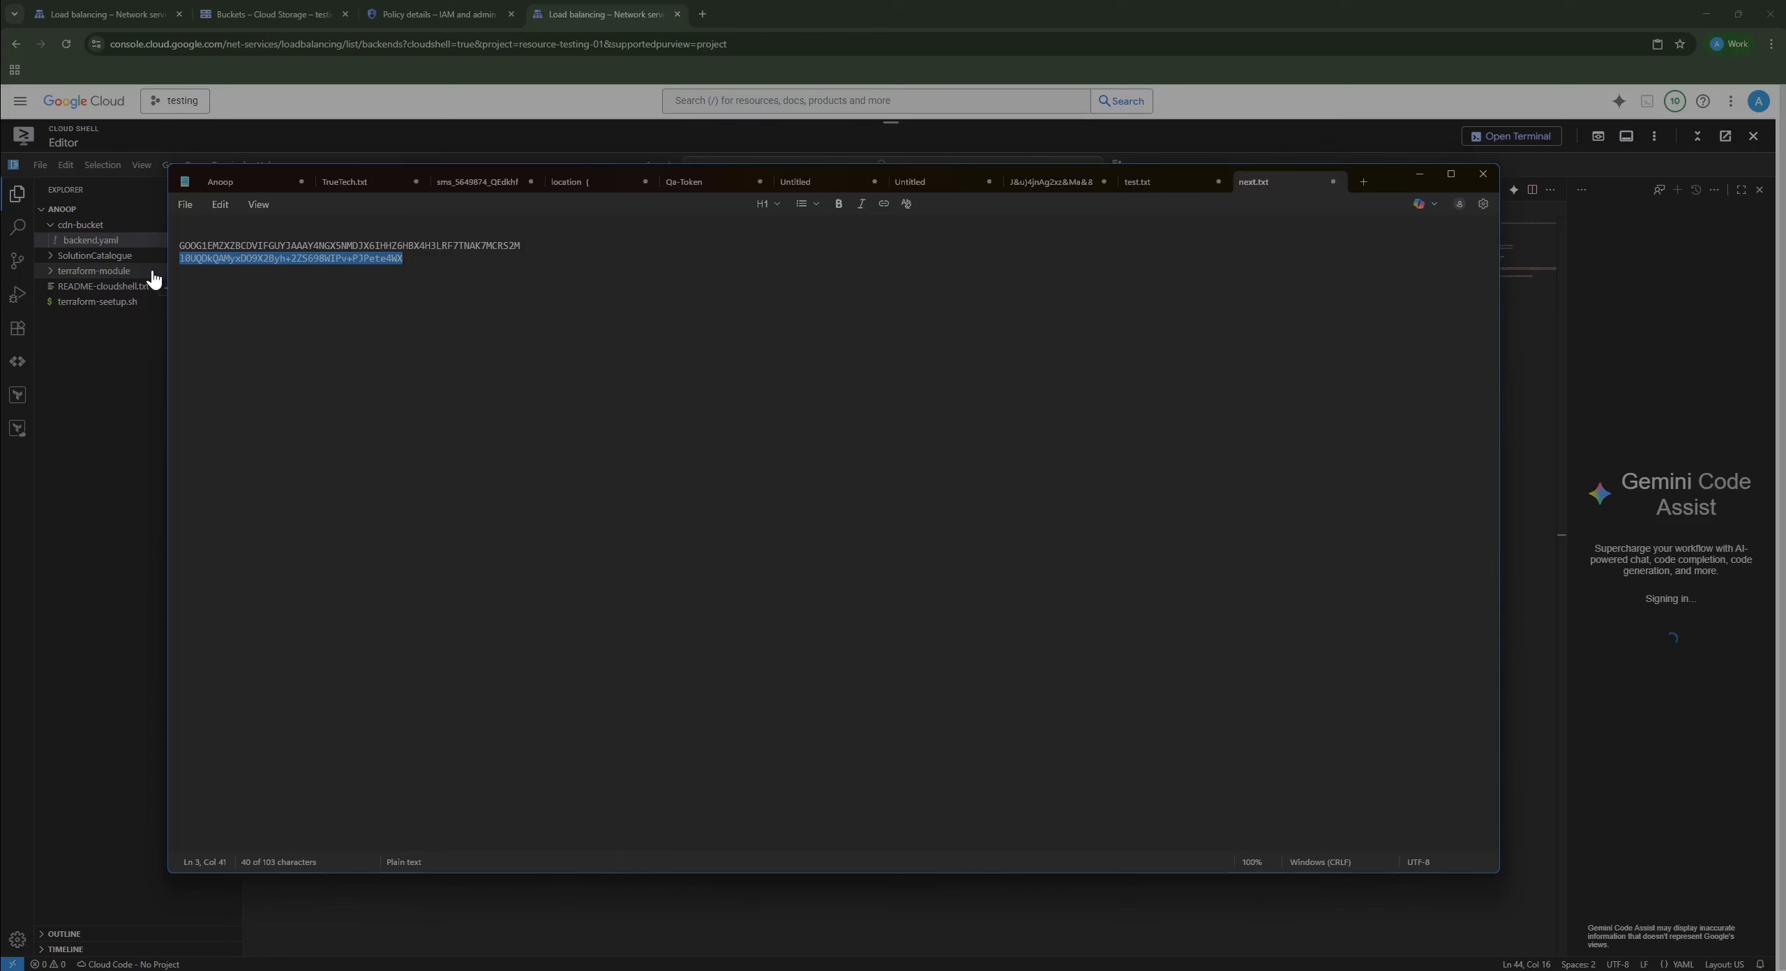
key("alt+Tab")
key("ctrl+v")
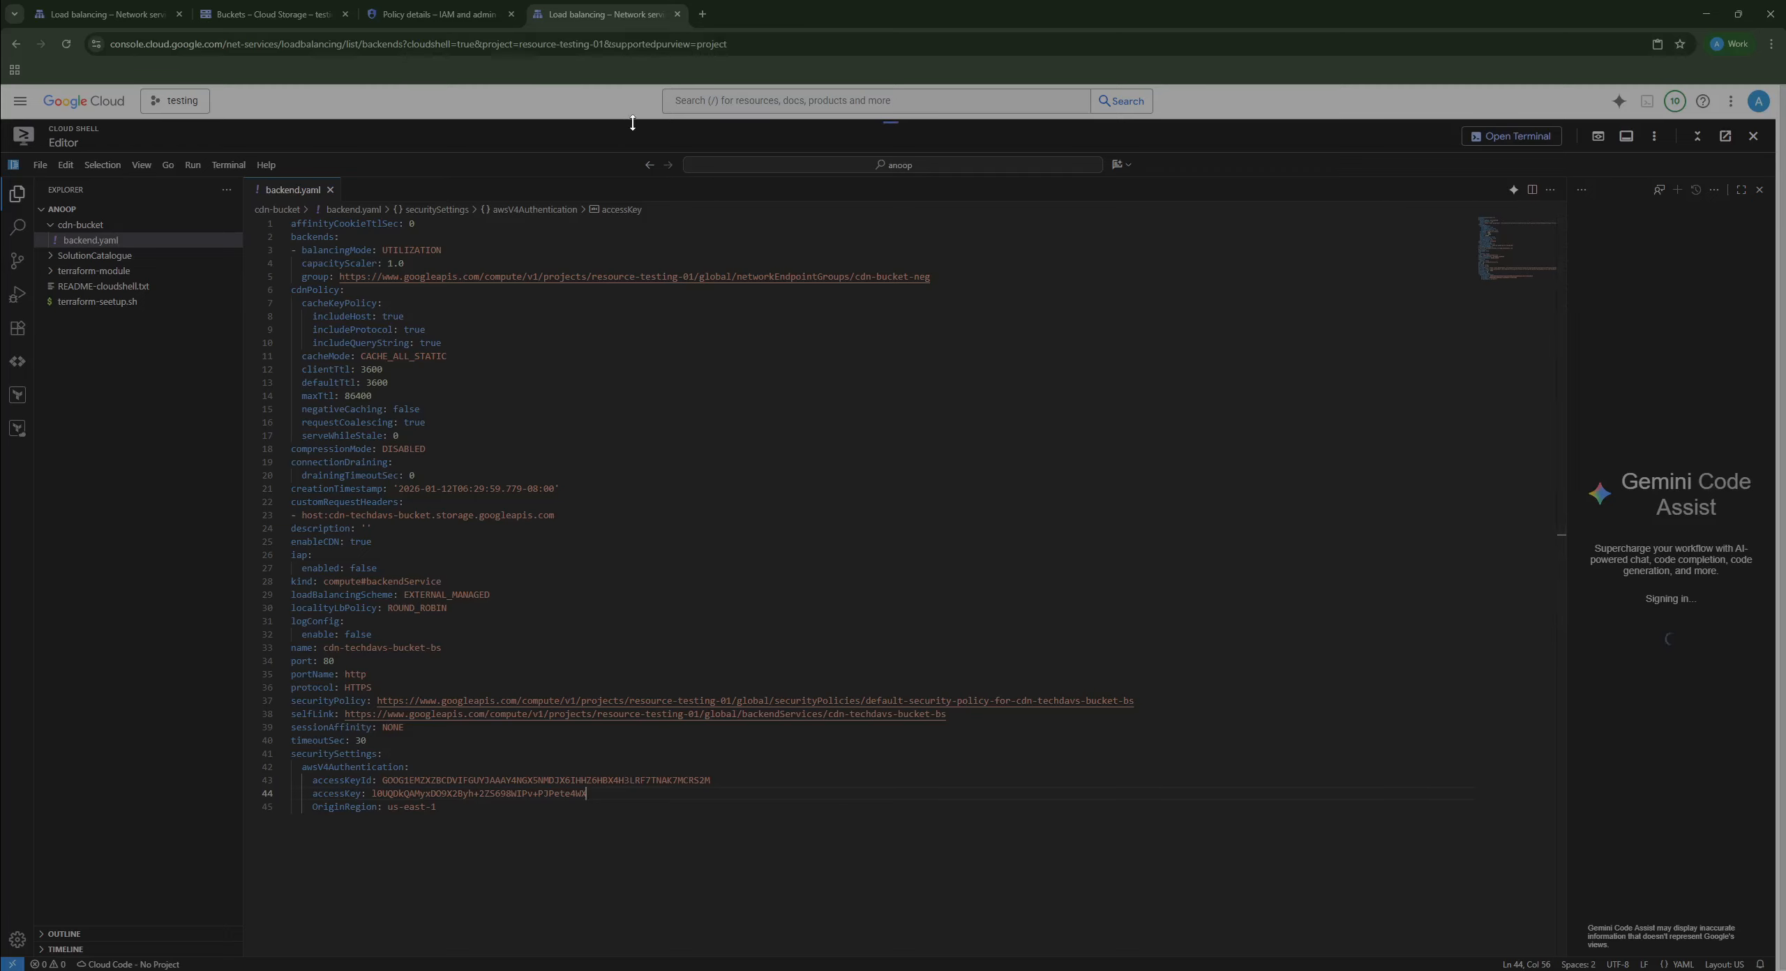
Step: Copy cdn-techdavs-bucket-lb's frontend IP 136.110.226.109 and paste it into a new tab's address bar
left_click(119, 14)
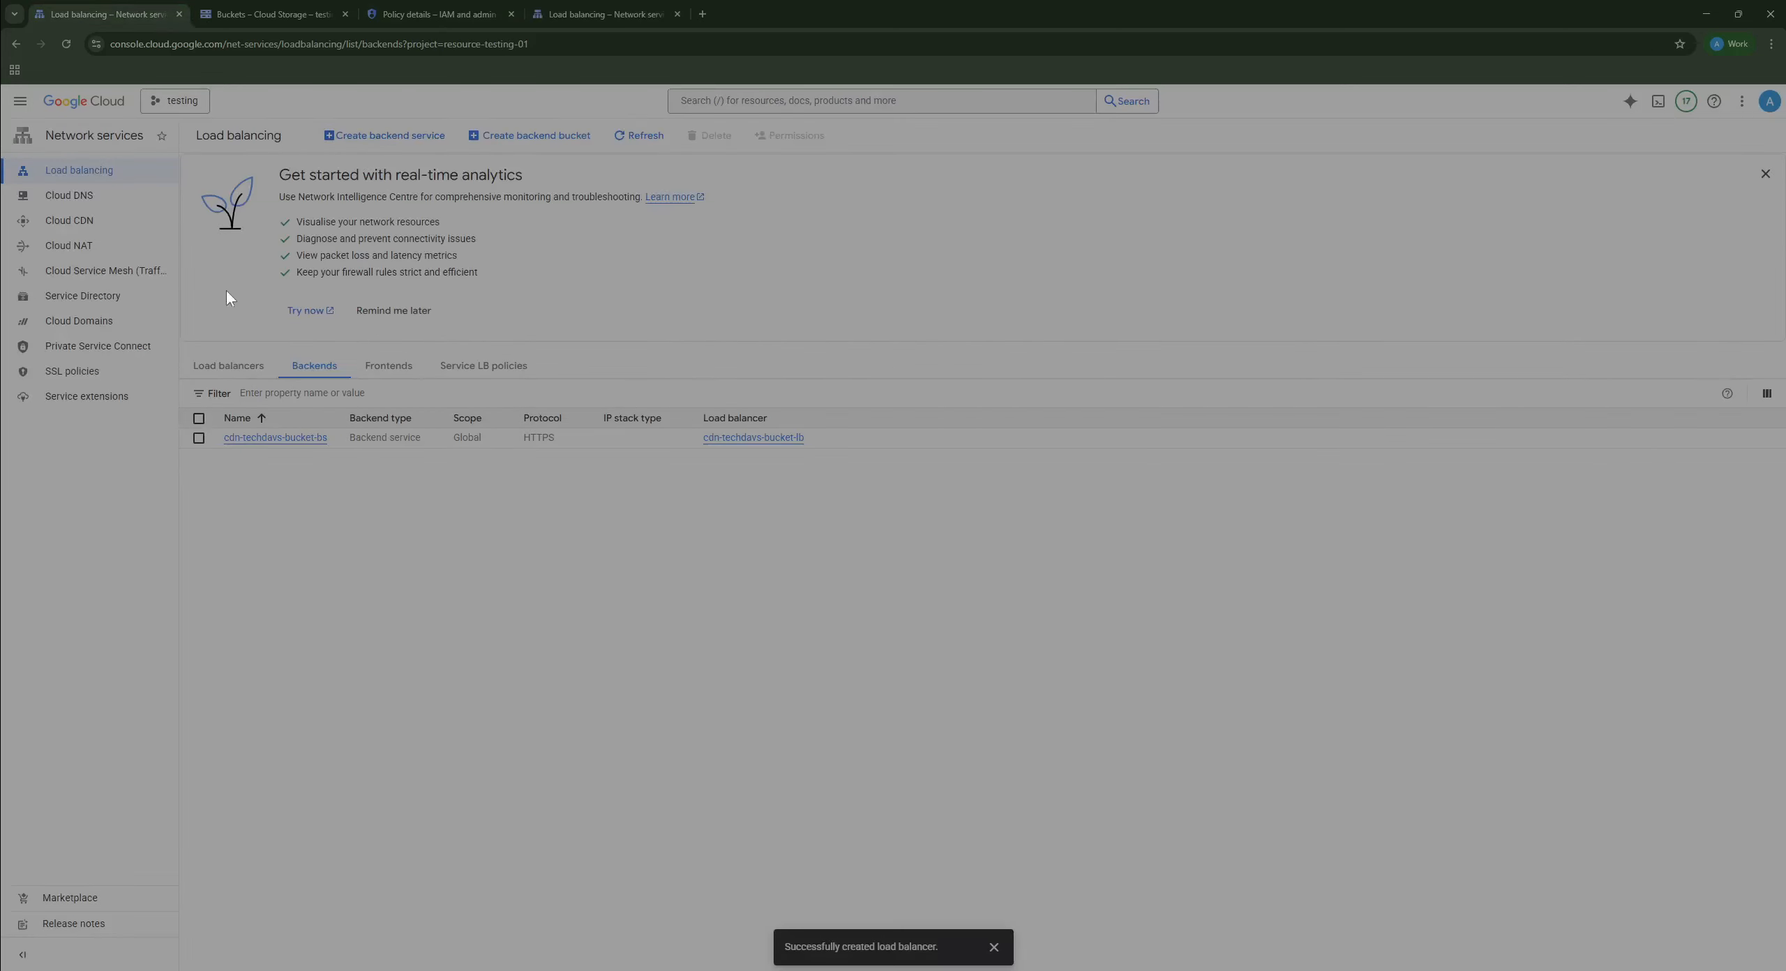
left_click(91, 175)
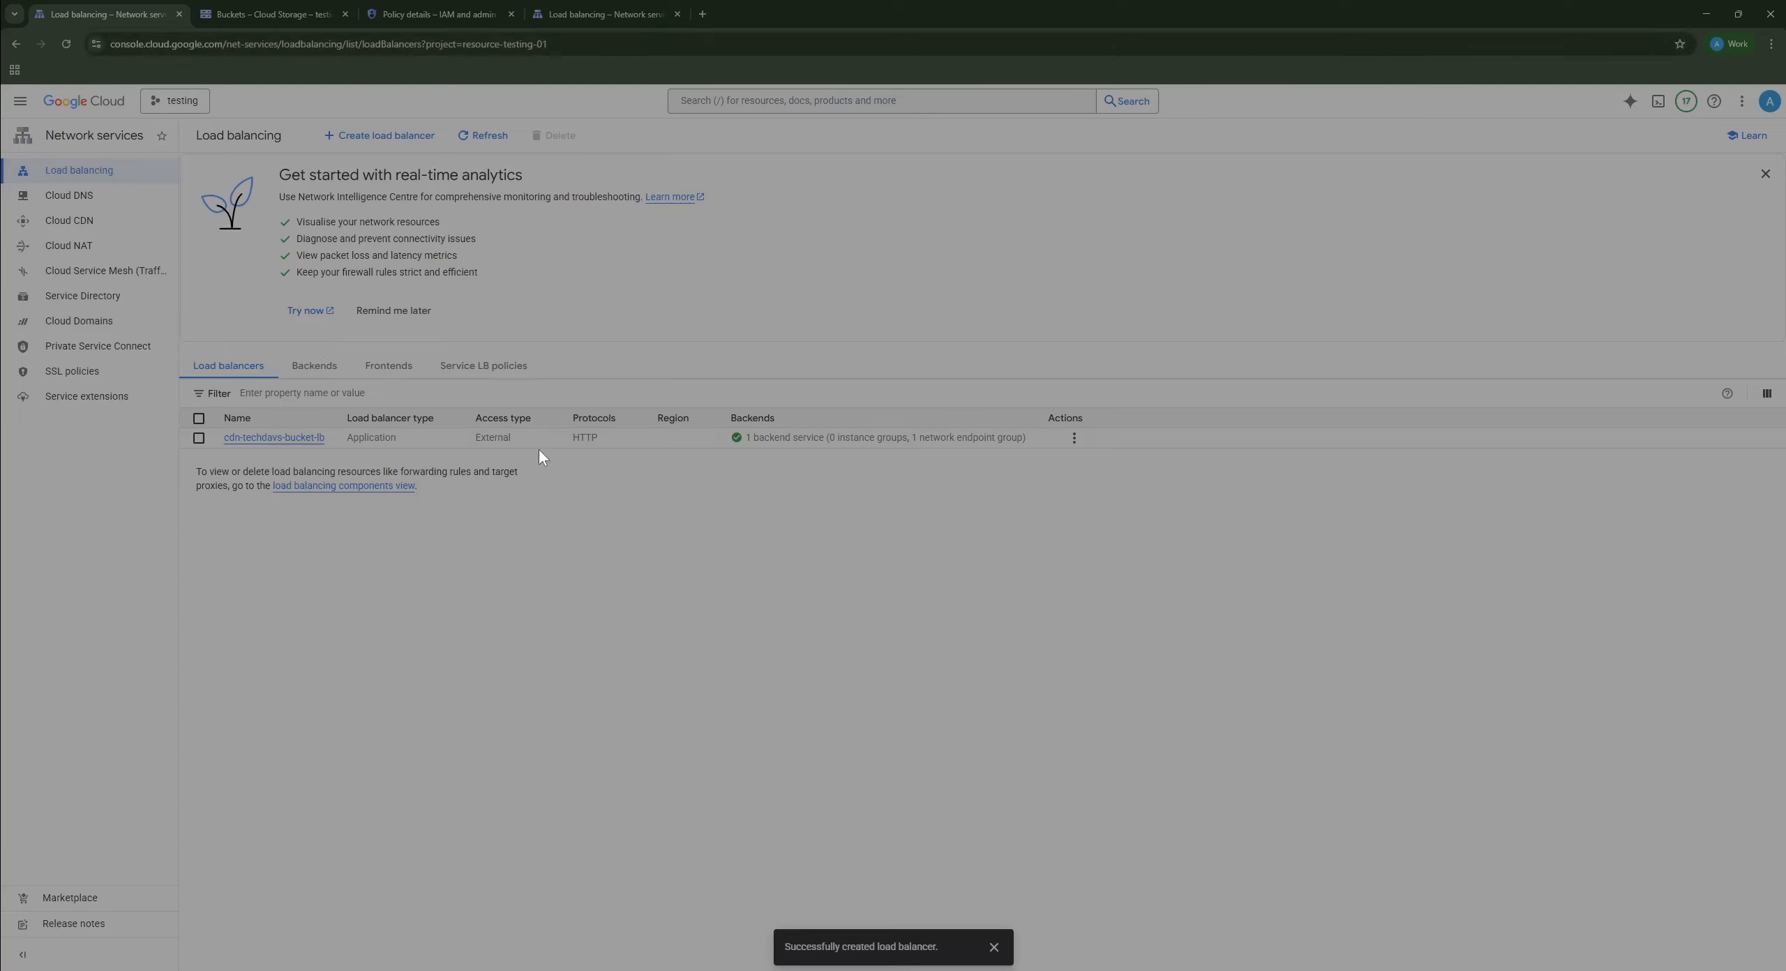
left_click(286, 440)
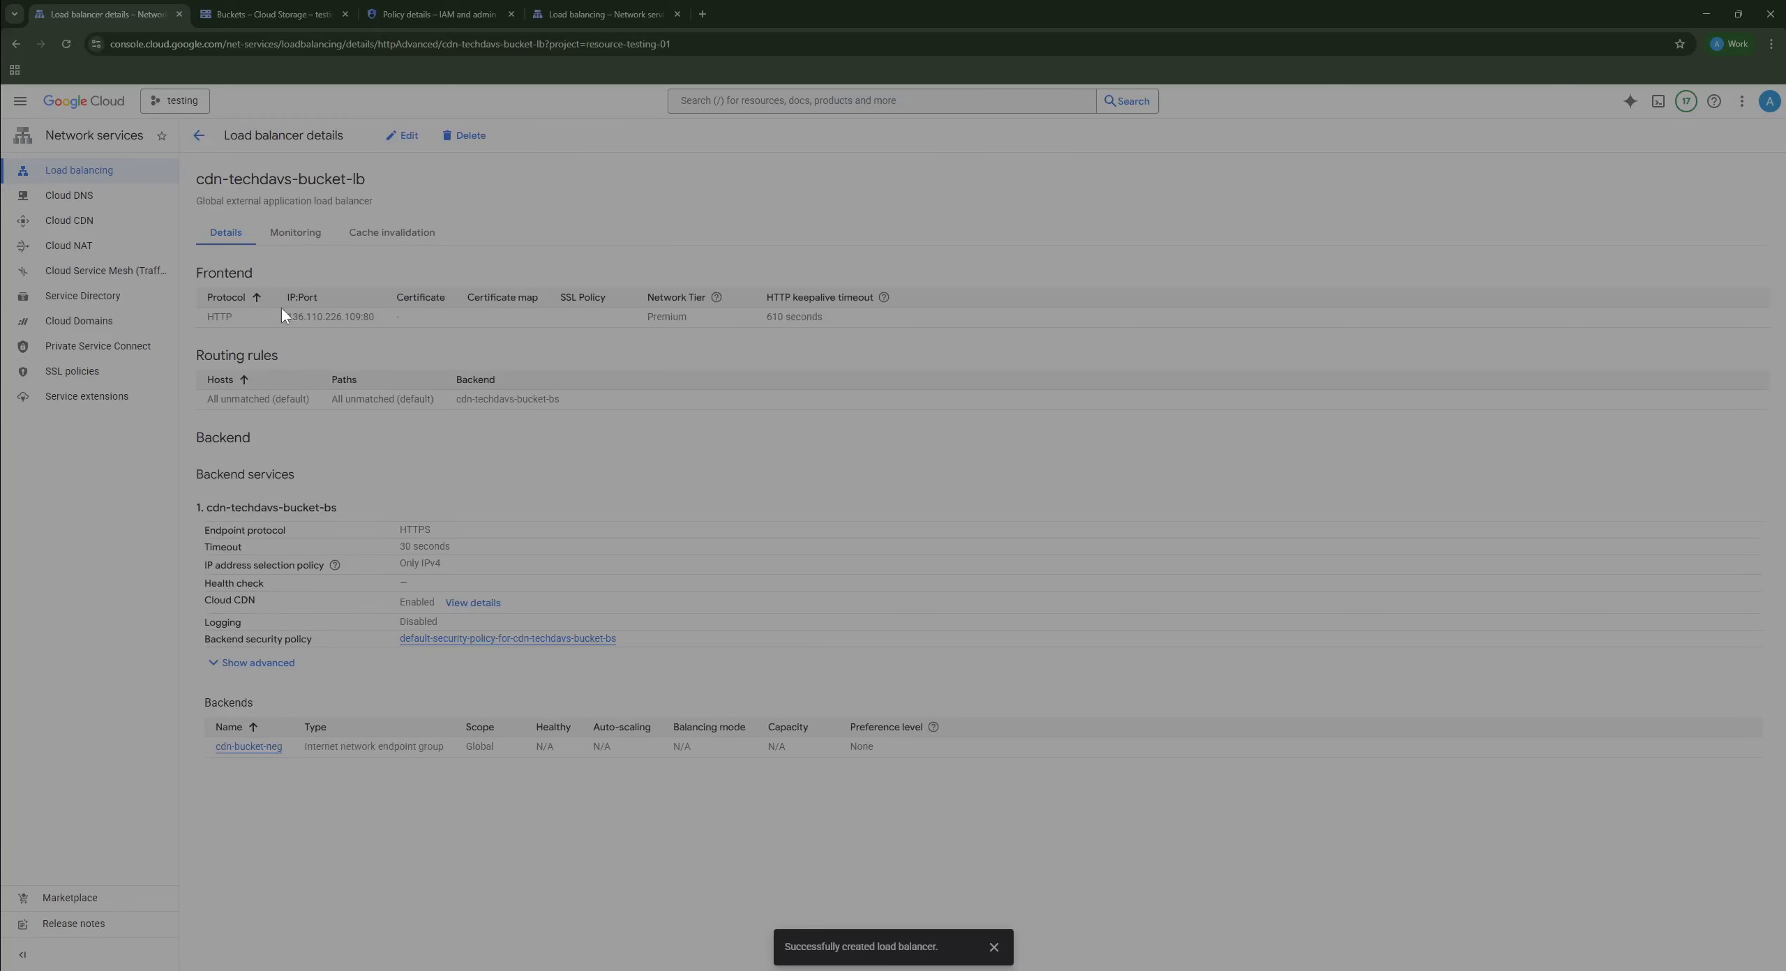
double_click(323, 318)
key("ctrl+c")
left_click(702, 15)
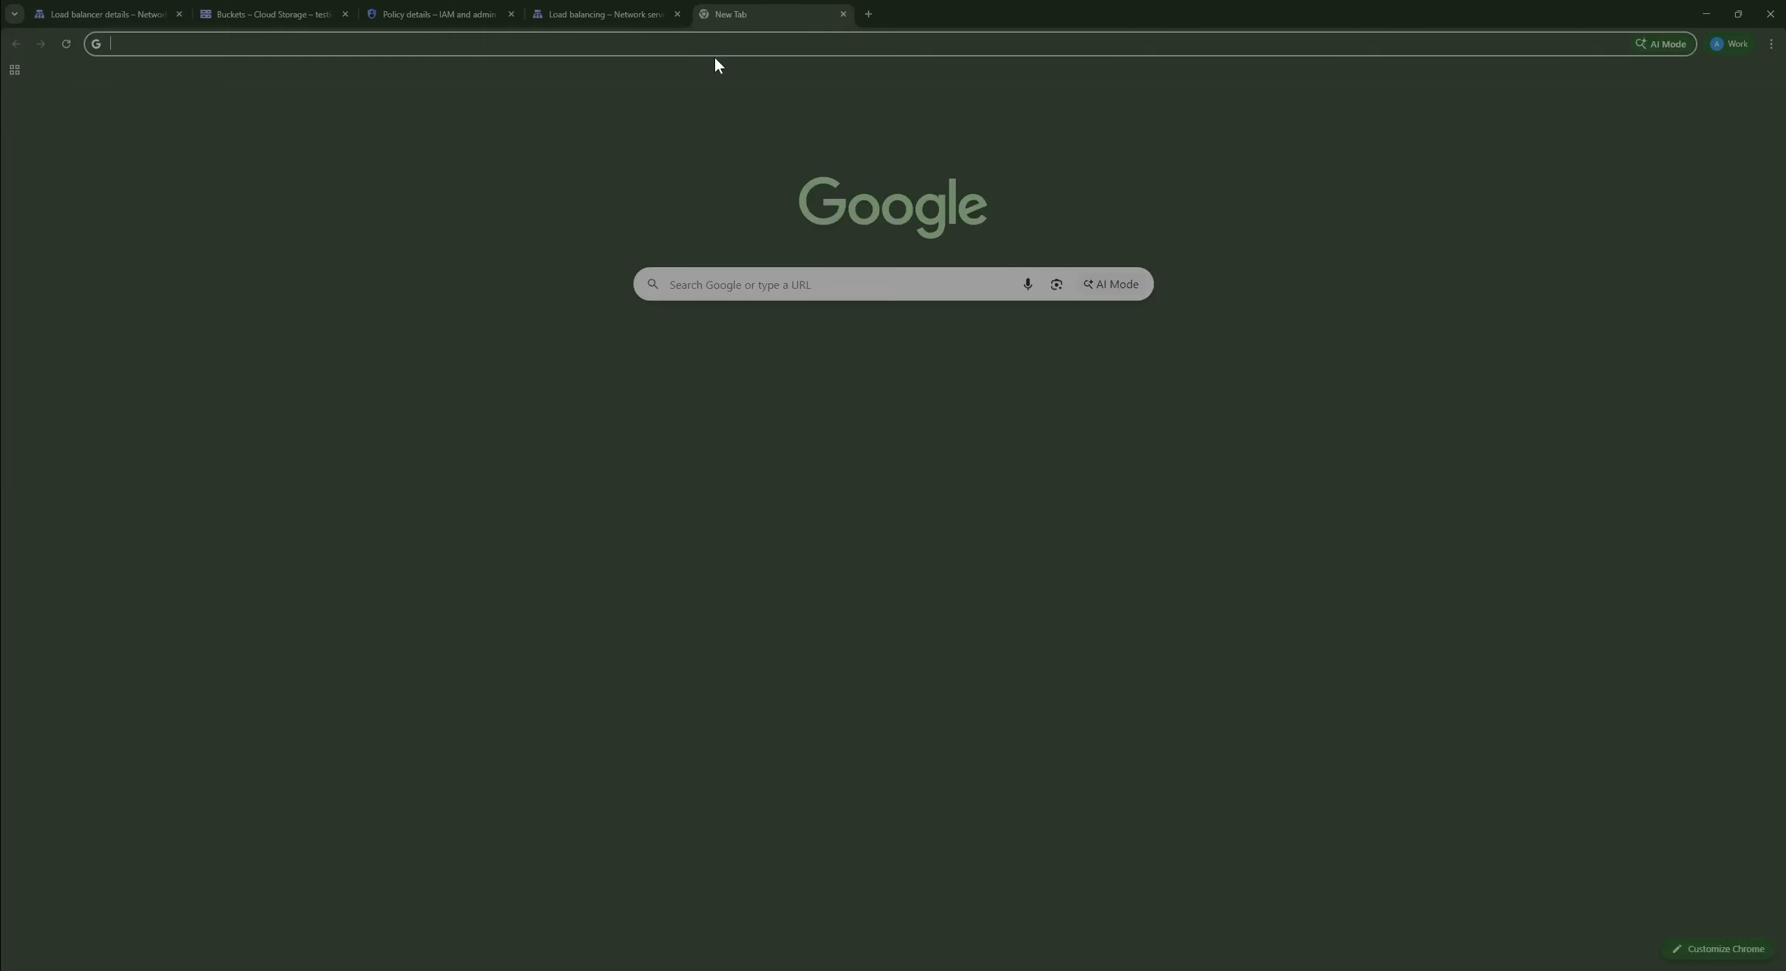
key("ctrl+v")
Step: Return to the Cloud Shell tab showing backend.yaml
key("alt+Tab")
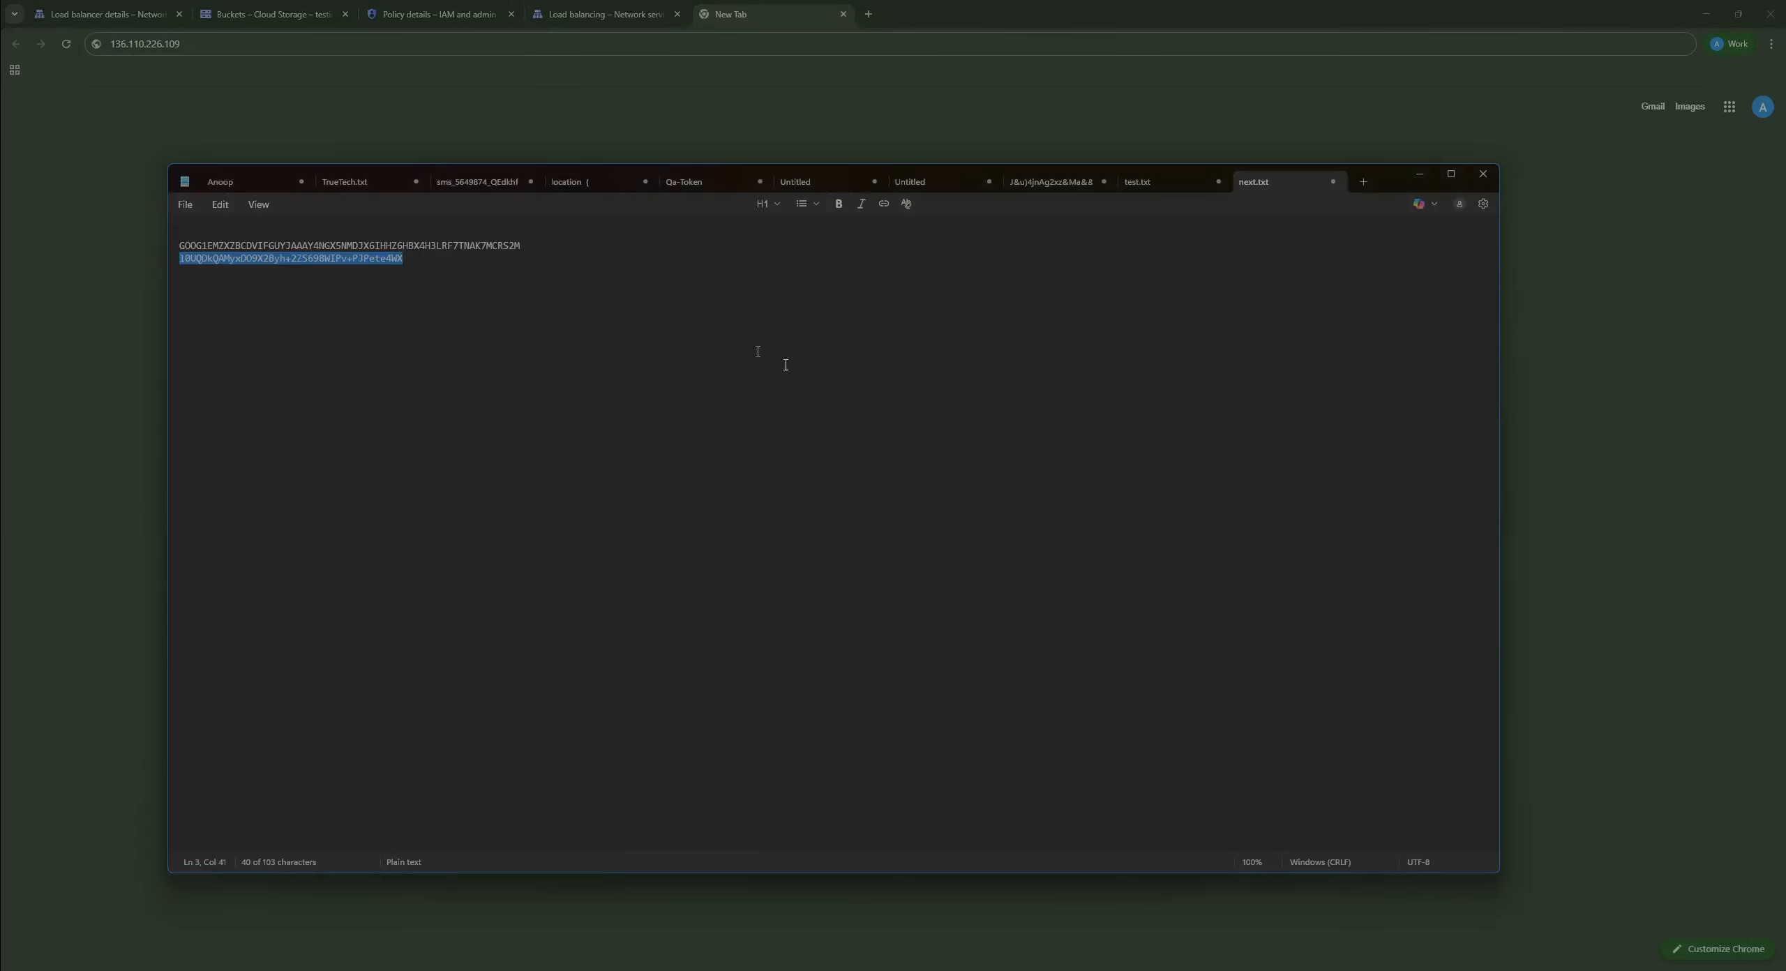
left_click(237, 9)
left_click(577, 11)
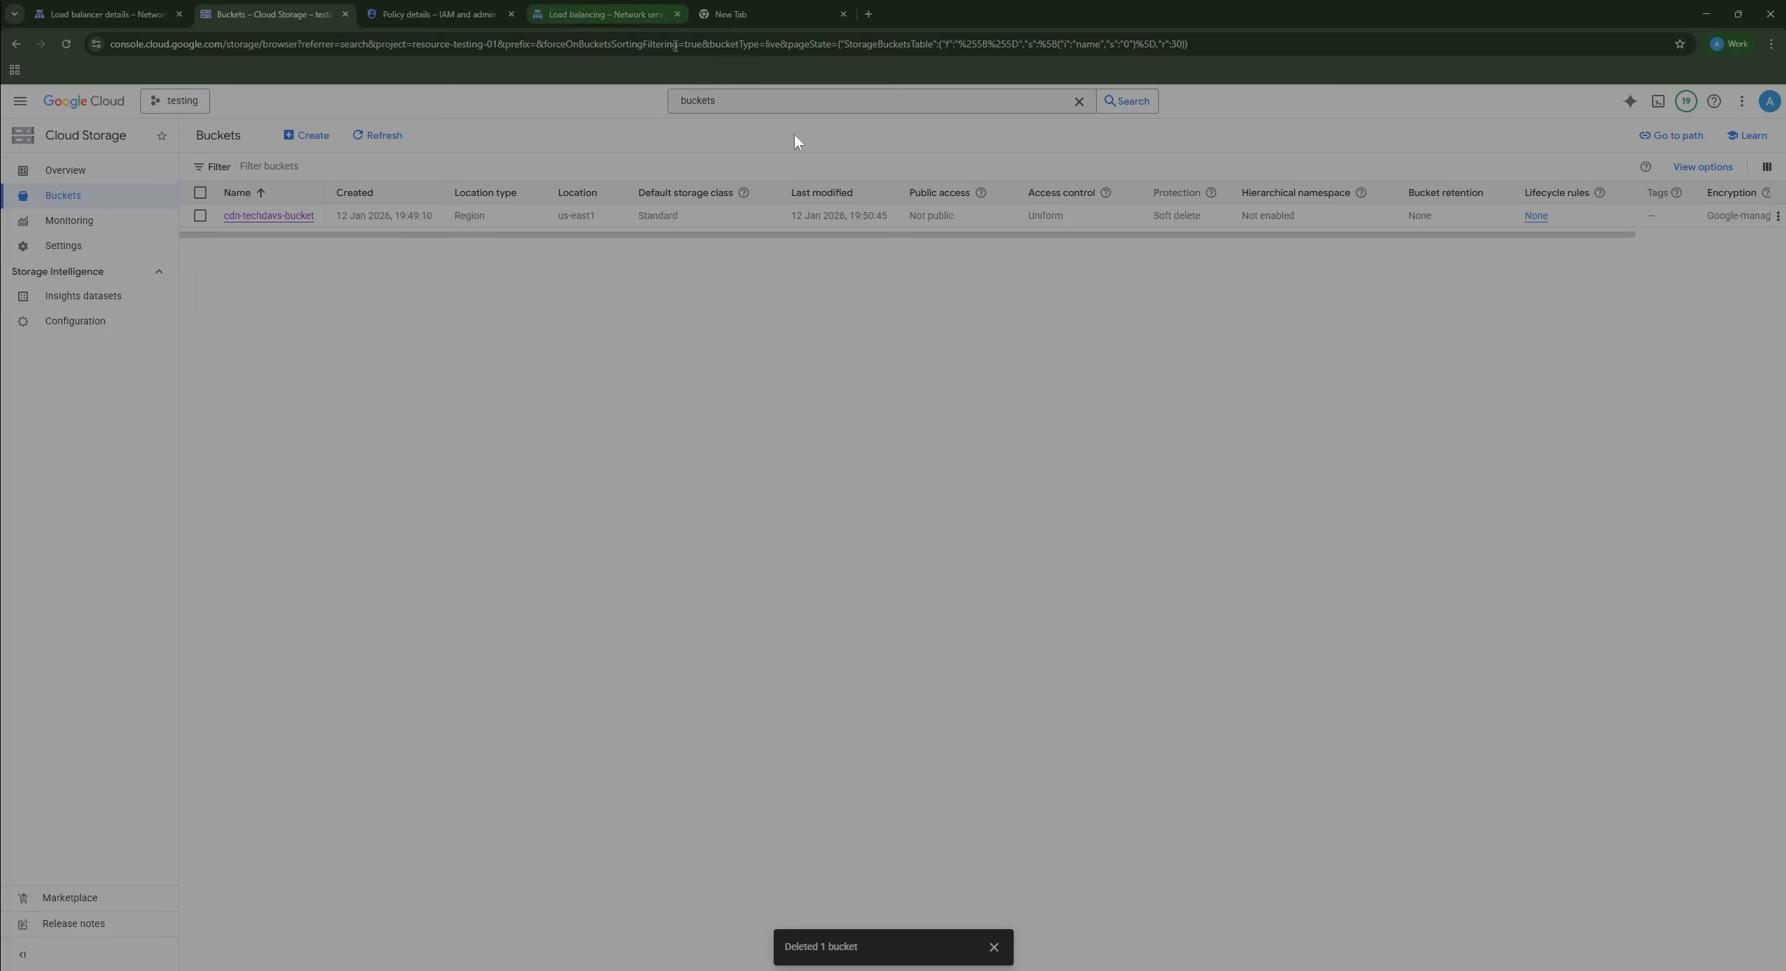
double_click(820, 608)
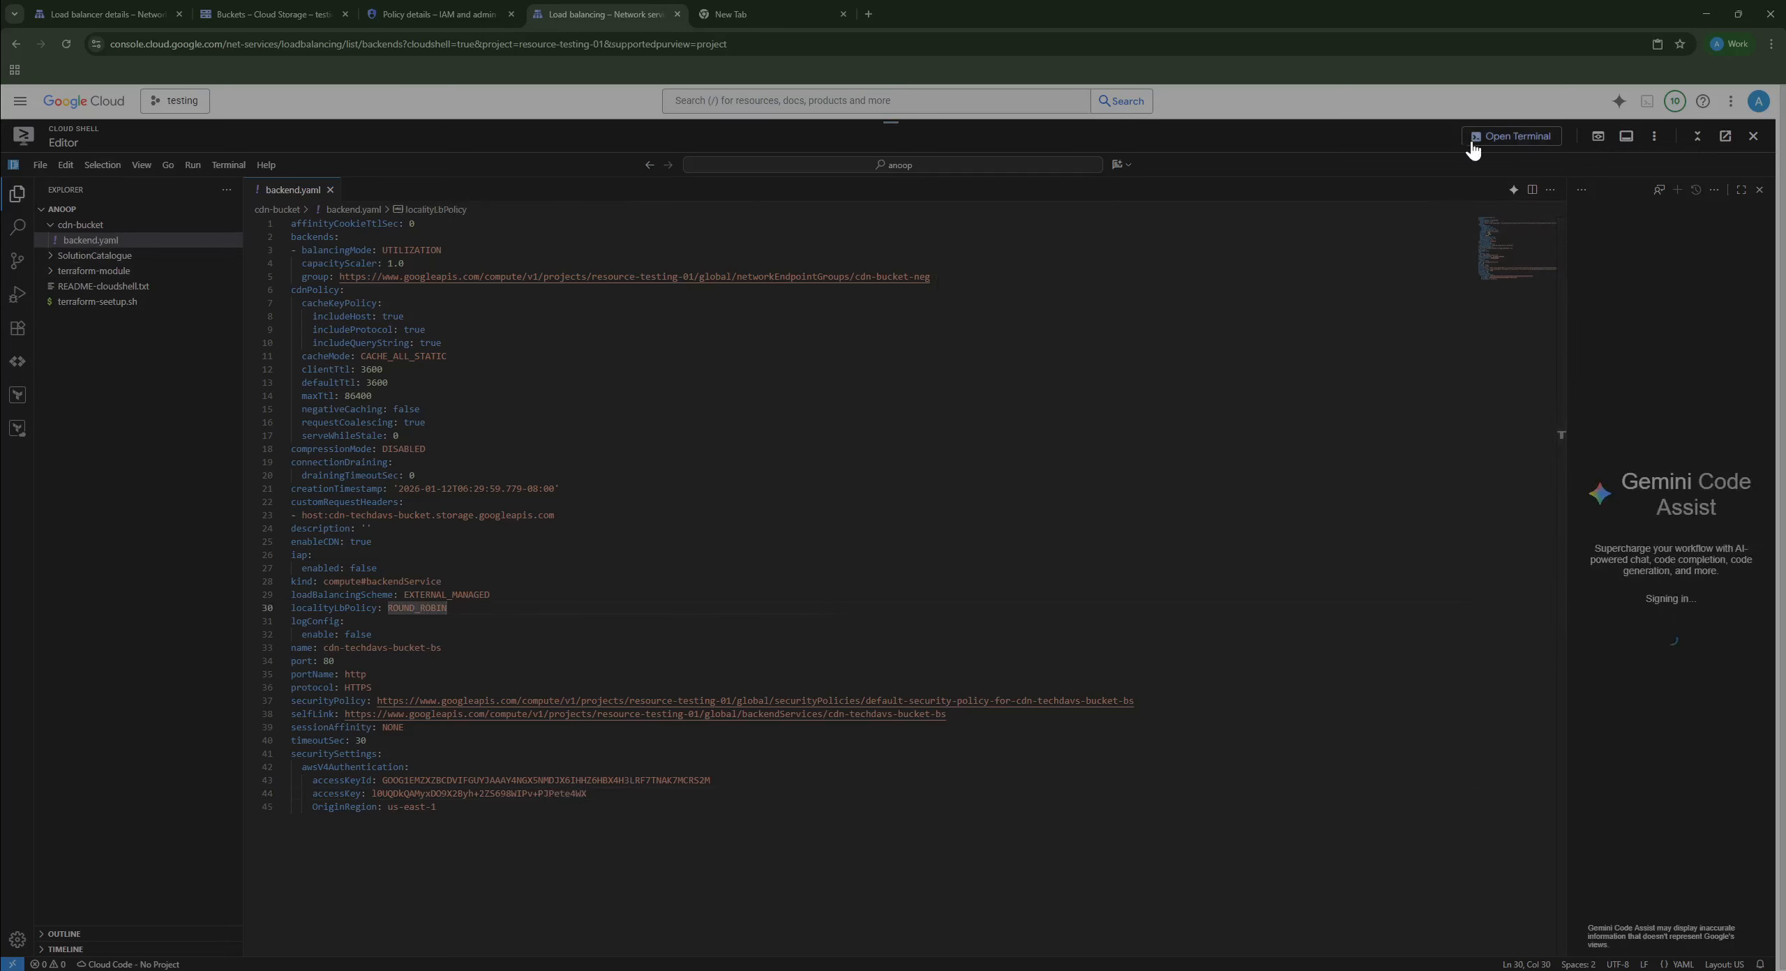
Step: In the terminal, run 'gcloud compute backend-services import cdn-techdavs-bucket-bs --source backend.yaml'
left_click(1513, 136)
type("gc")
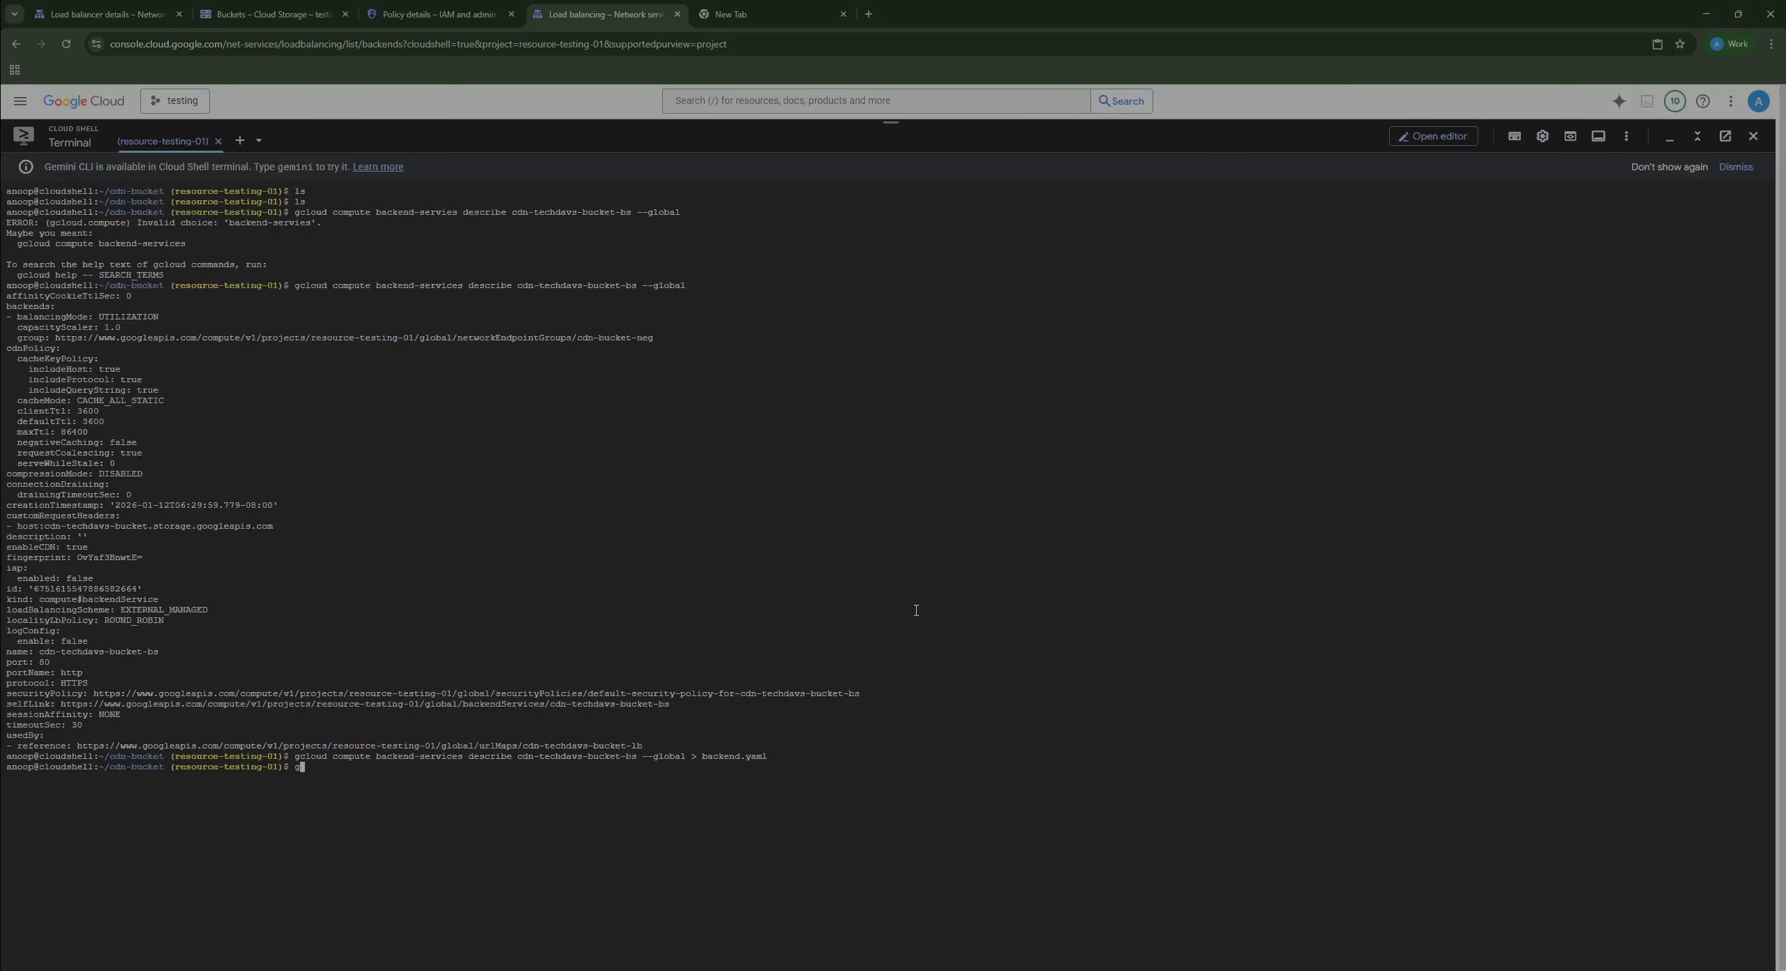
type("loud compute backend-services import cdn-techdavs0")
key("BackSpace")
type("-byuc")
key("BackSpace")
key("BackSpace")
key("BackSpace")
type("ucket-bs ")
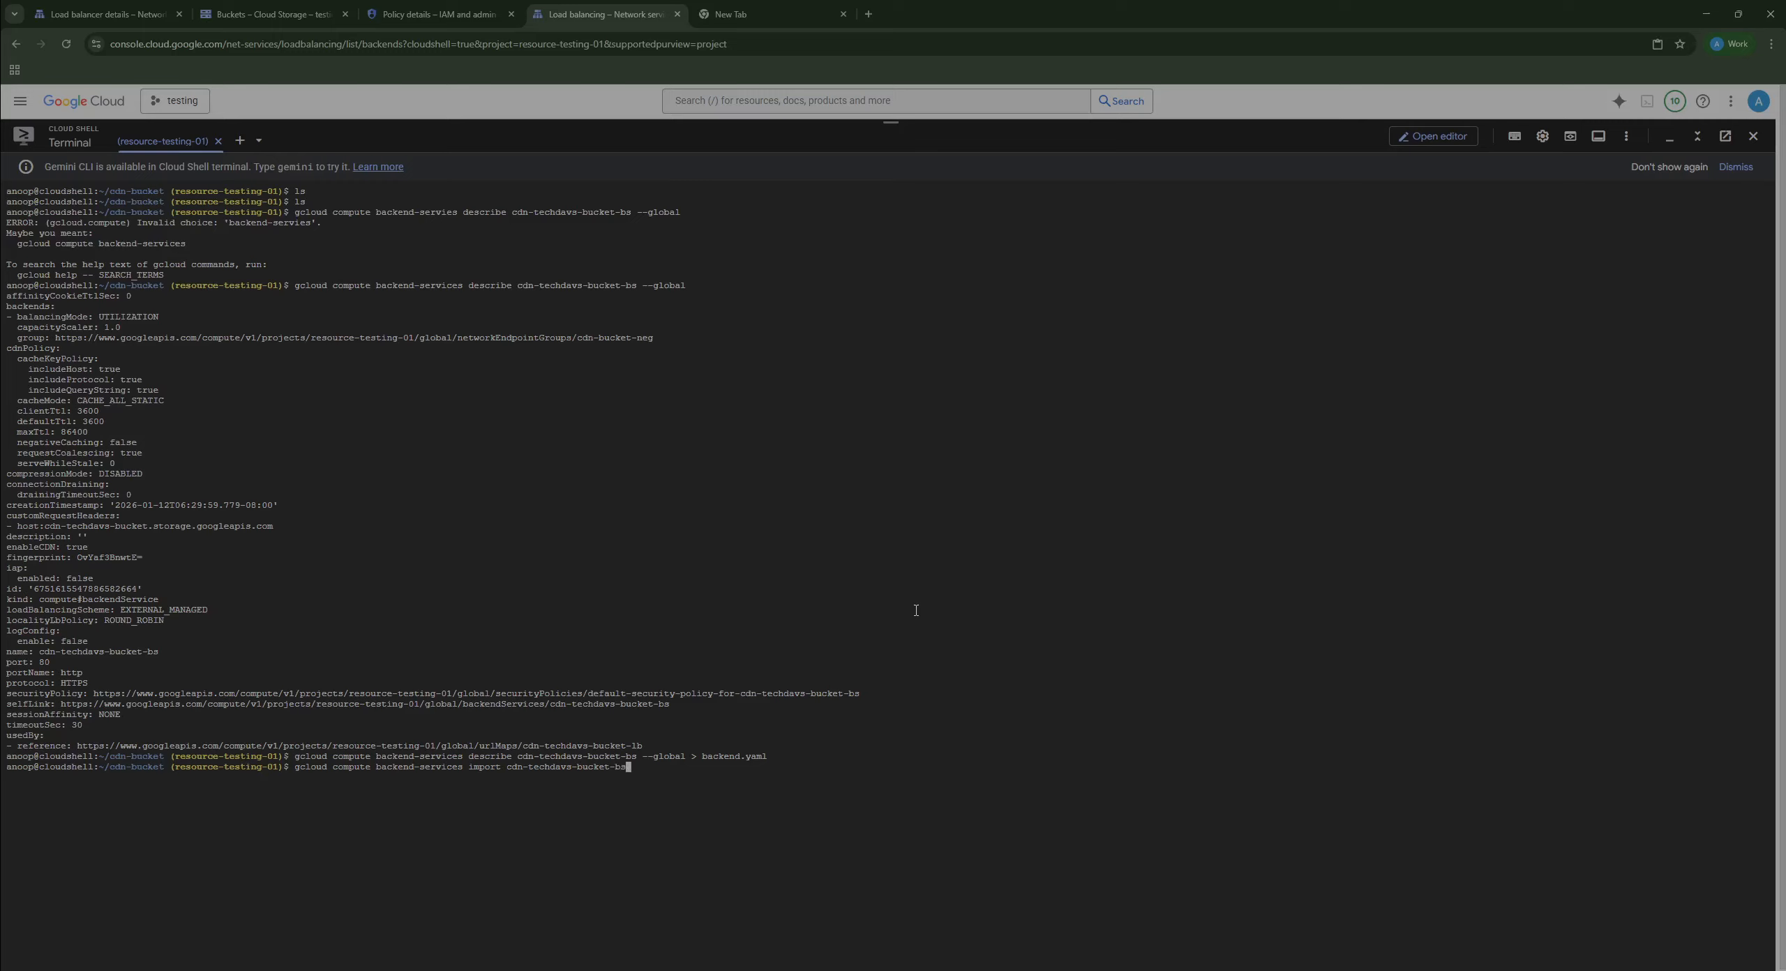
type("--g")
key("BackSpace")
key("BackSpace")
type("sour")
key("BackSpace")
key("BackSpace")
key("BackSpace")
key("BackSpace")
key("BackSpace")
type("-source")
type("backend.yaml")
key("Return")
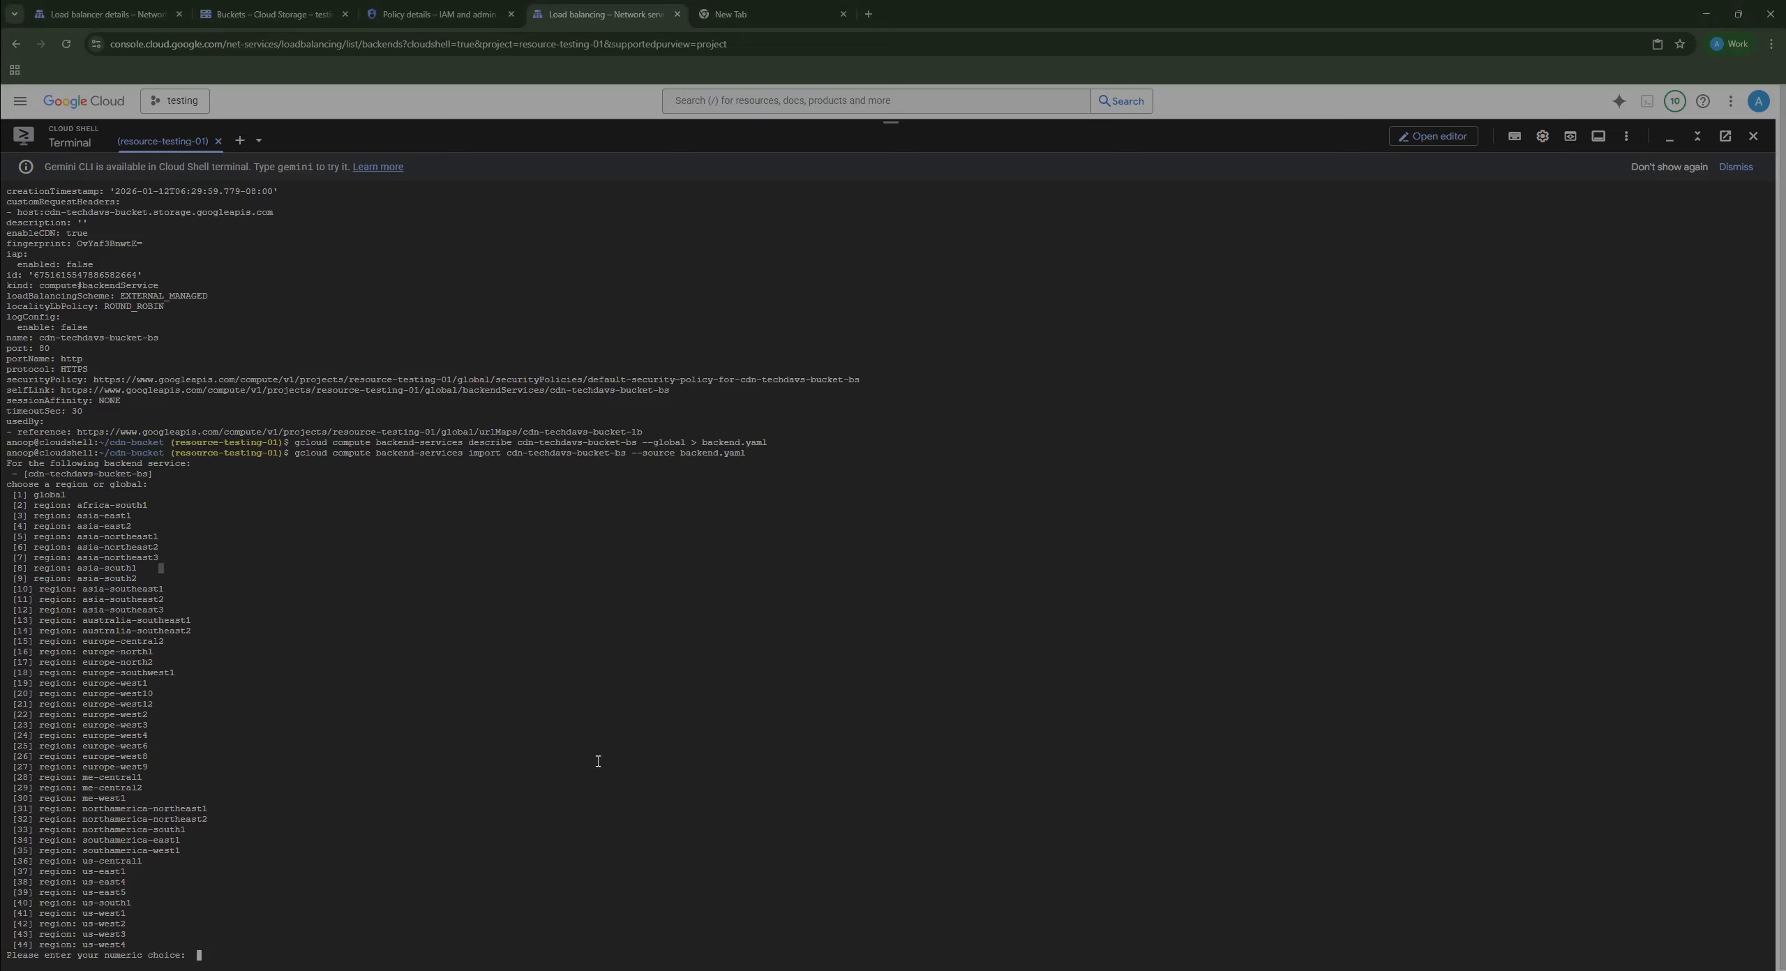
Step: Cancel the region prompt, rerun the import with --global, and check the OriginRegion error
key("ctrl+c")
key("ctrl+c")
key("Up")
type("--global")
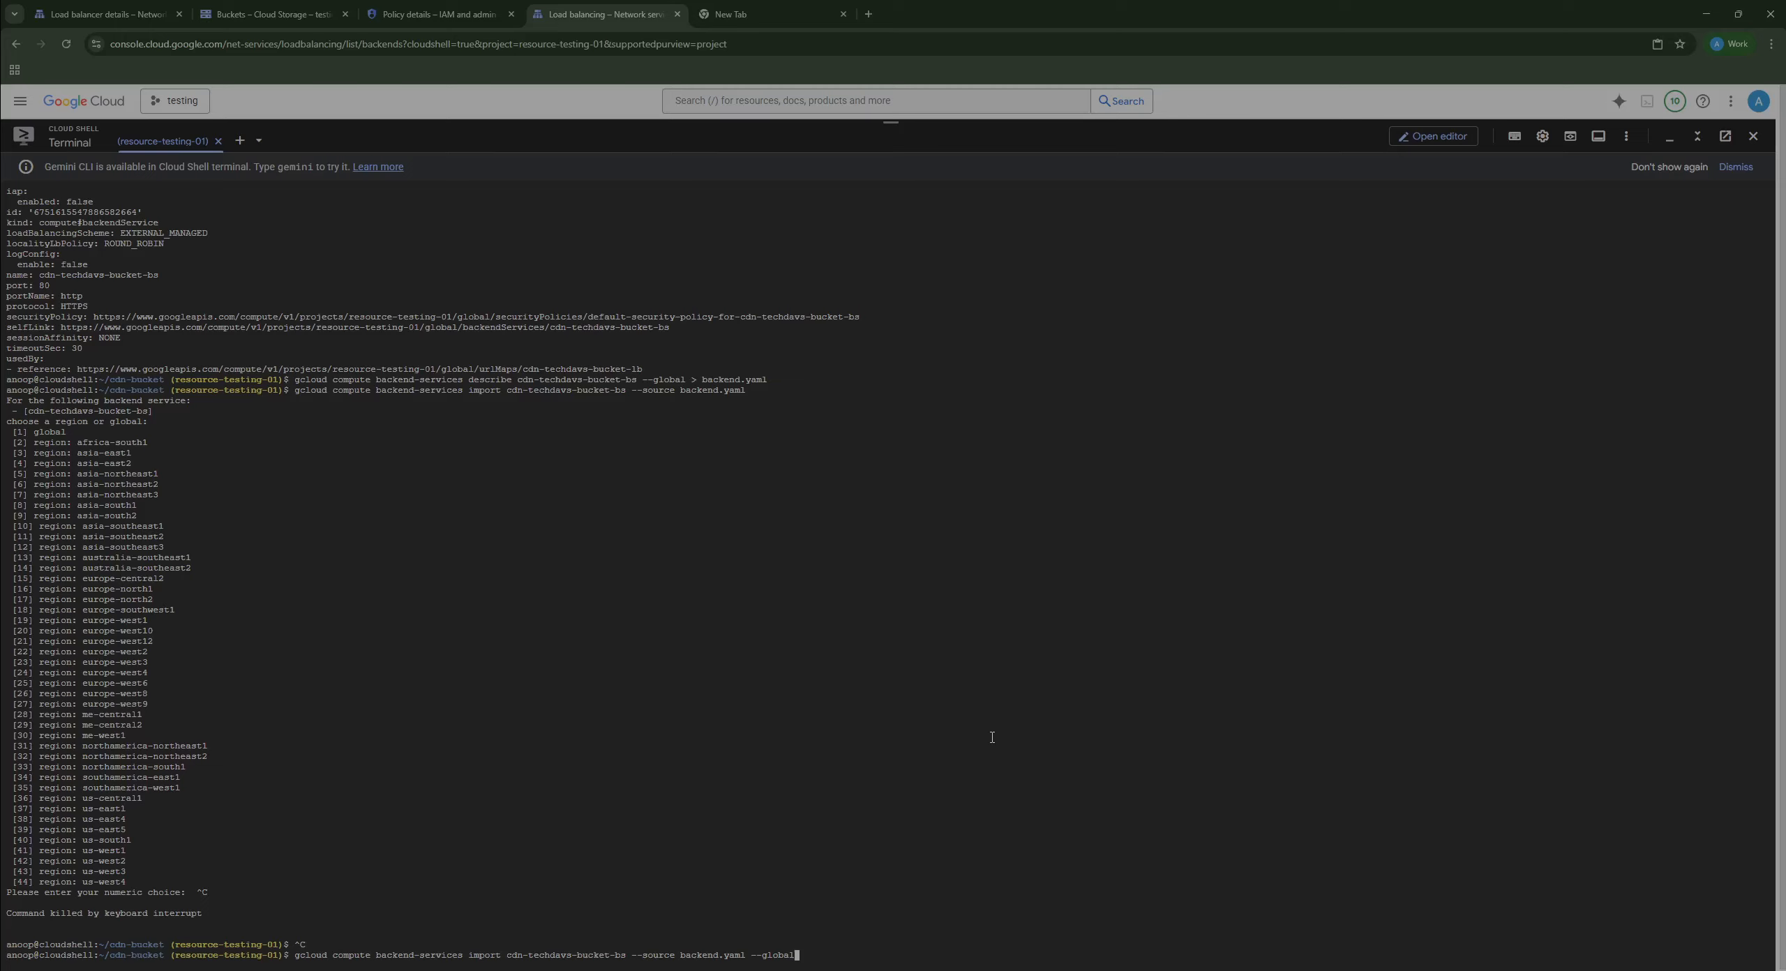
key("Return")
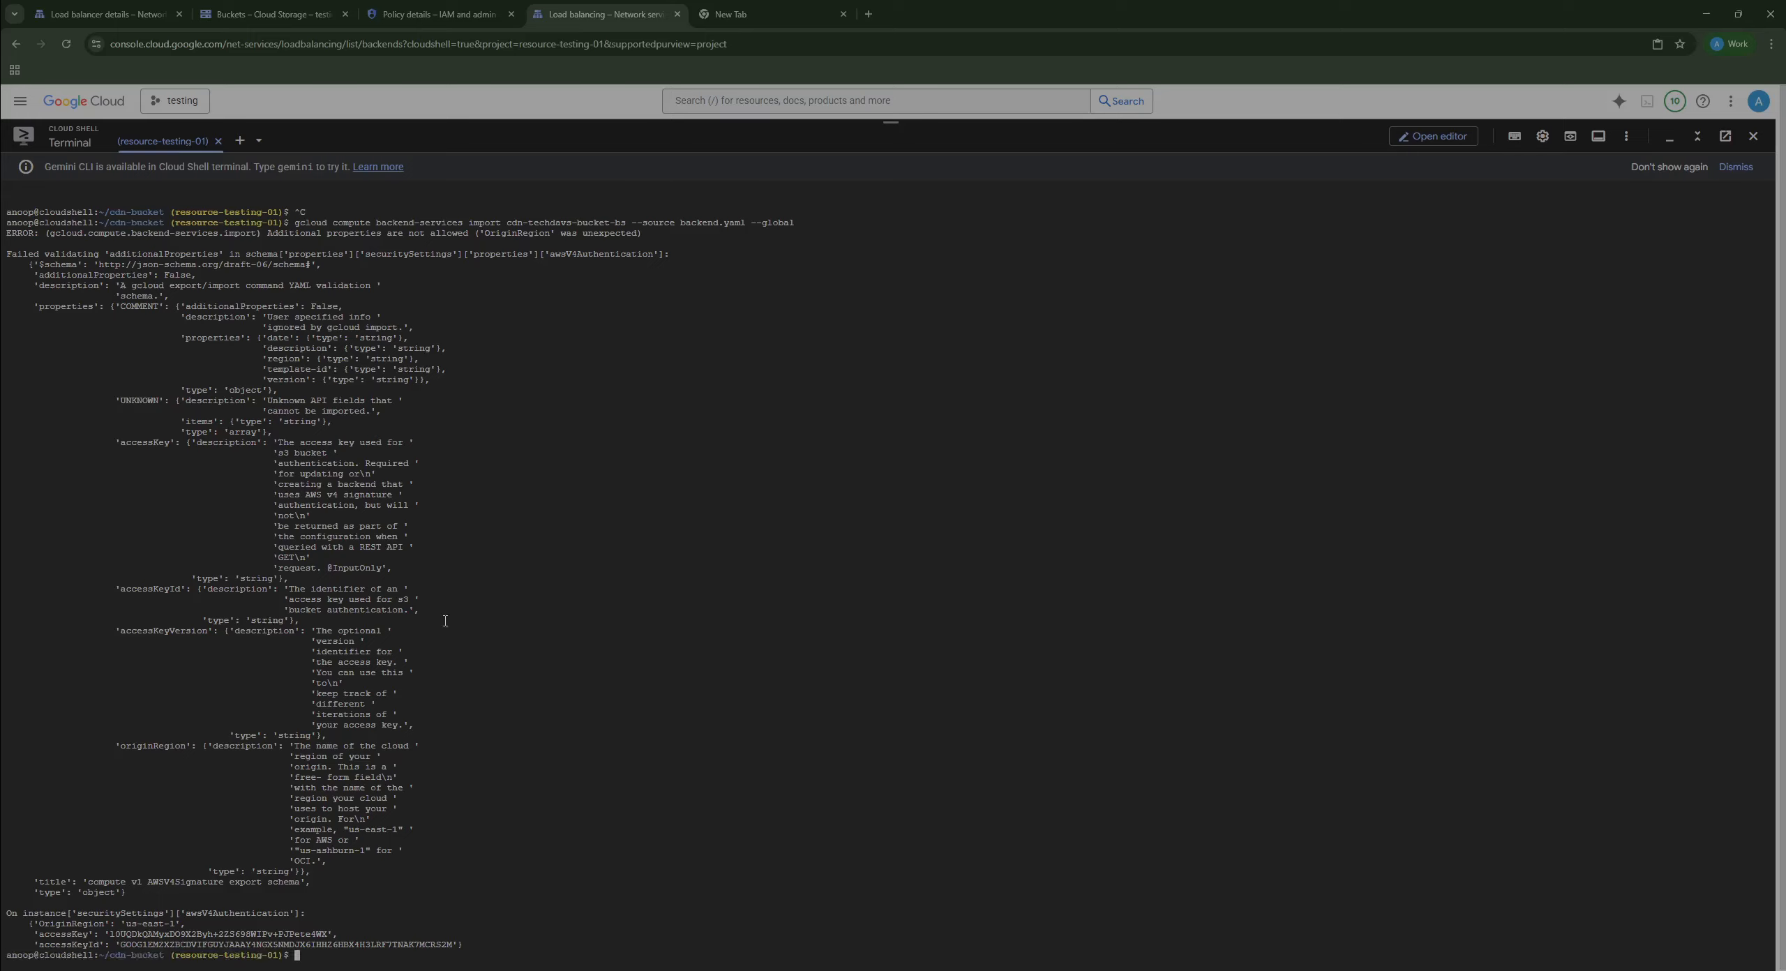
double_click(508, 223)
double_click(517, 233)
left_click(497, 237)
left_click(1471, 140)
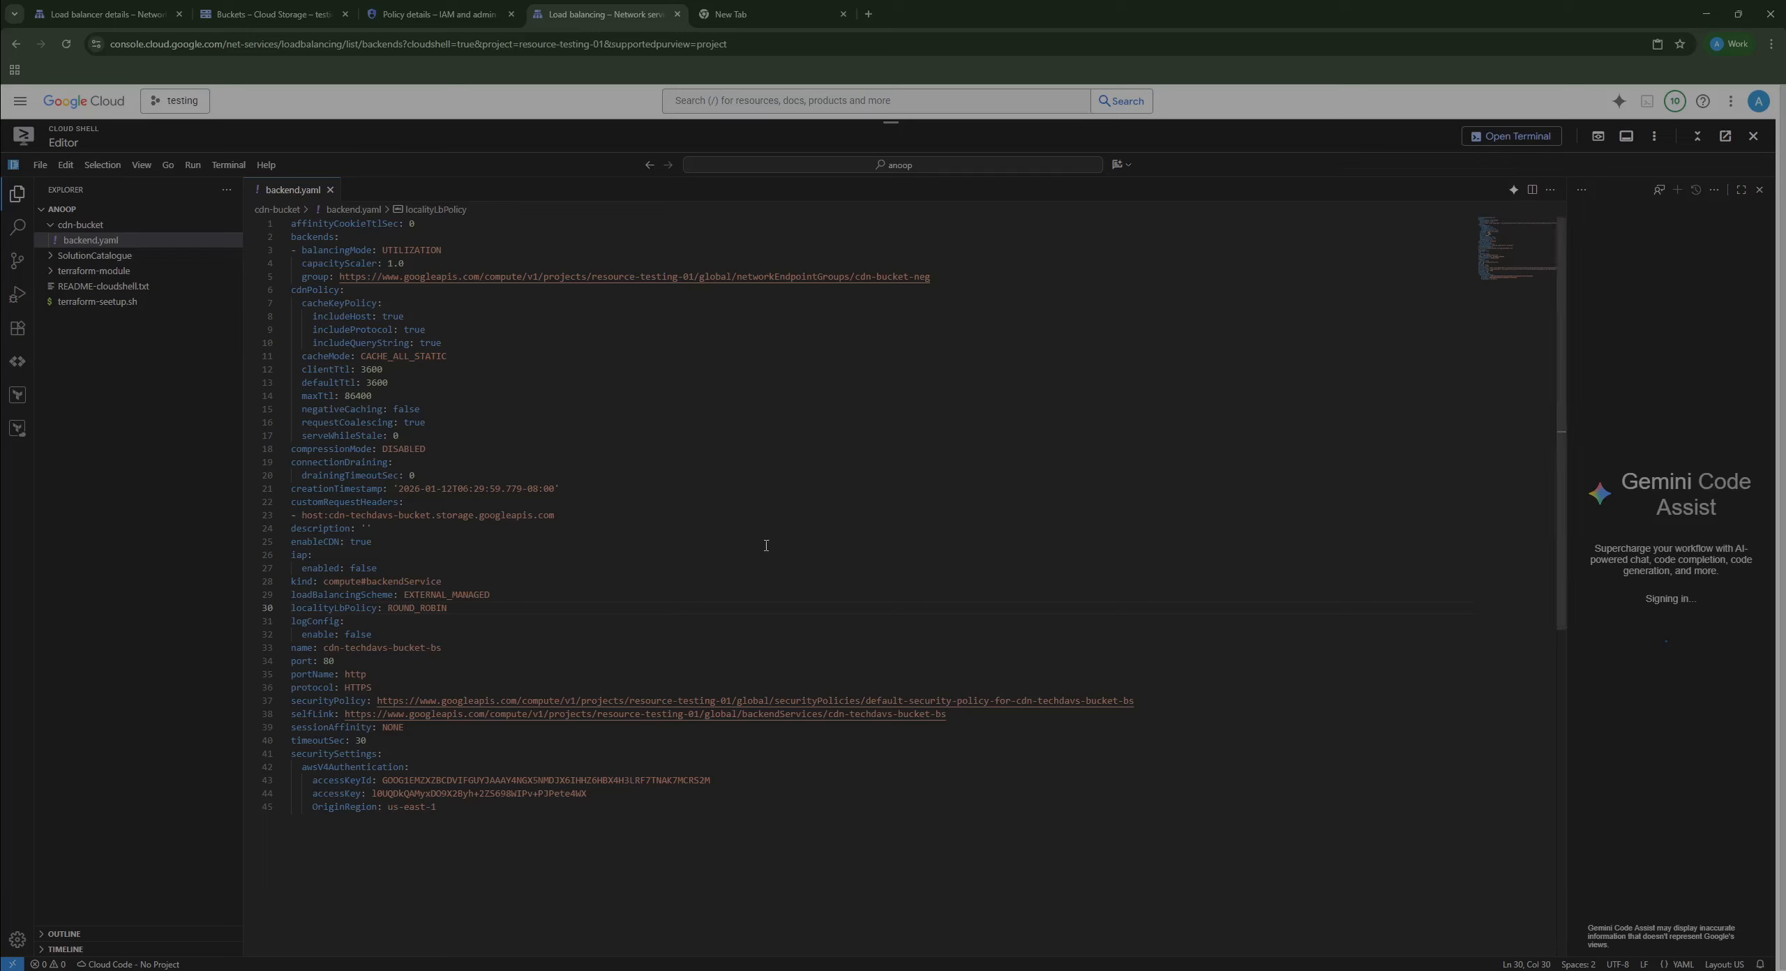
Step: Rename the OriginRegion key to originRegion in backend.yaml
left_click(318, 807)
key("BackSpace")
type("o")
left_click(497, 818)
Step: Rerun the --global import in the terminal and answer Y to overwrite cdn-techdavs-bucket-bs
left_click(1513, 137)
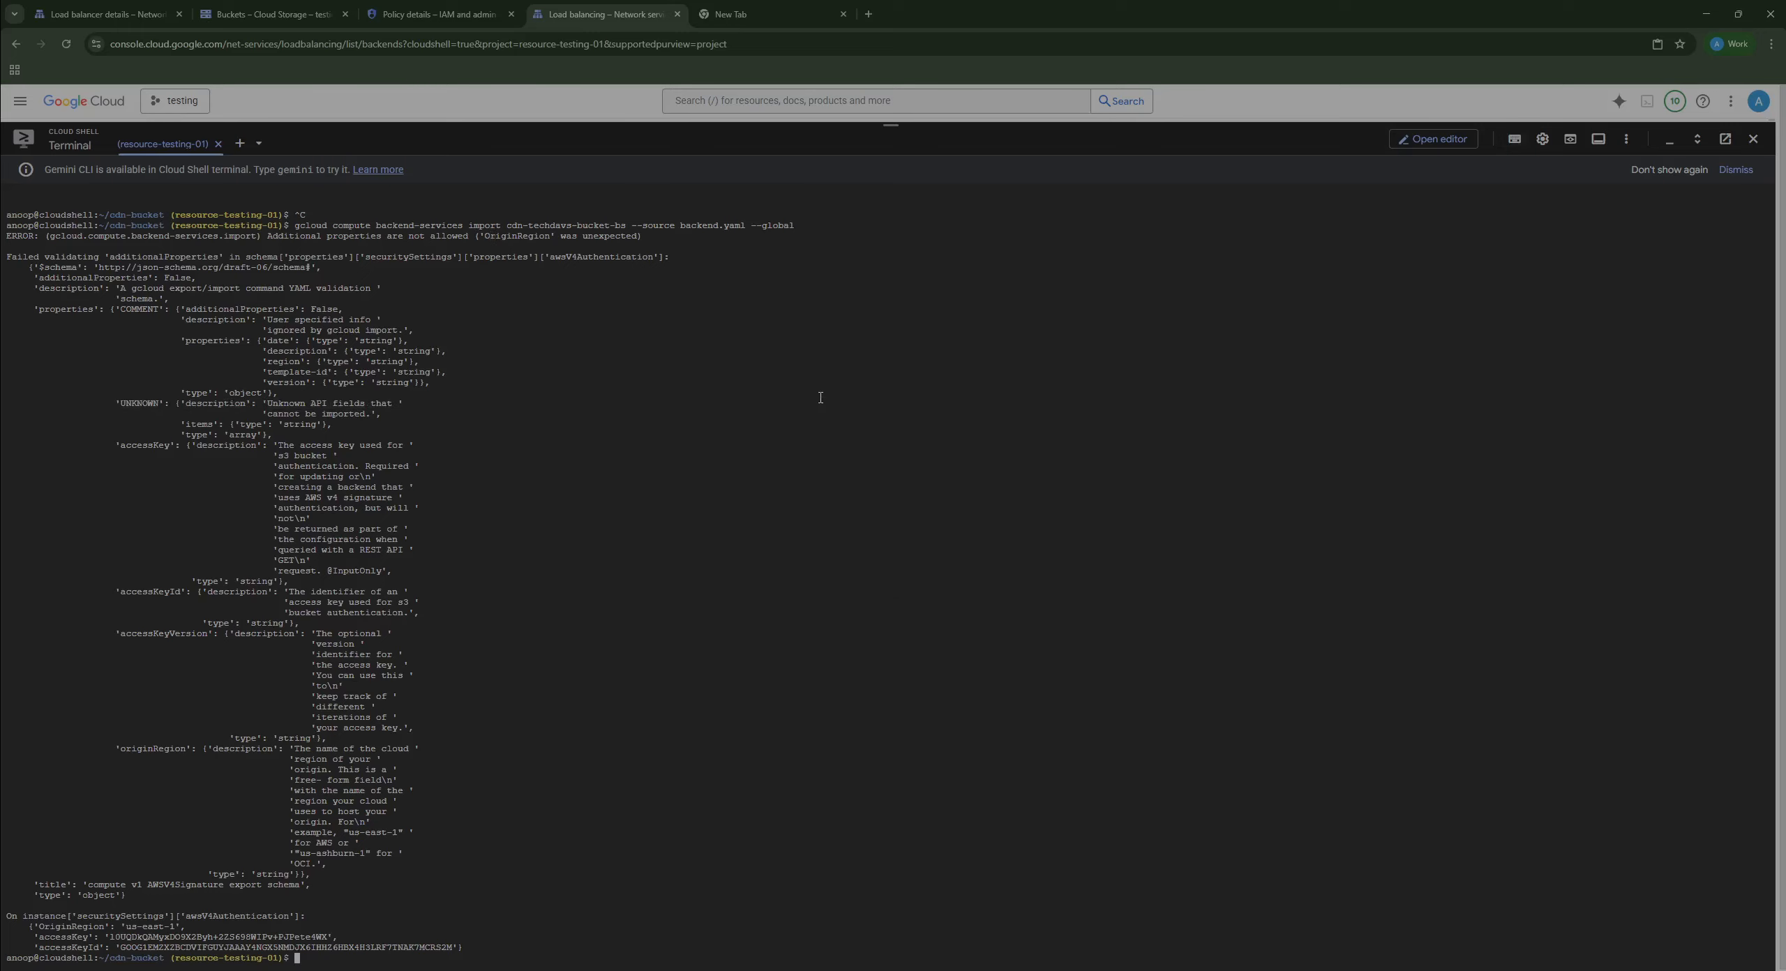
key("Up")
key("Return")
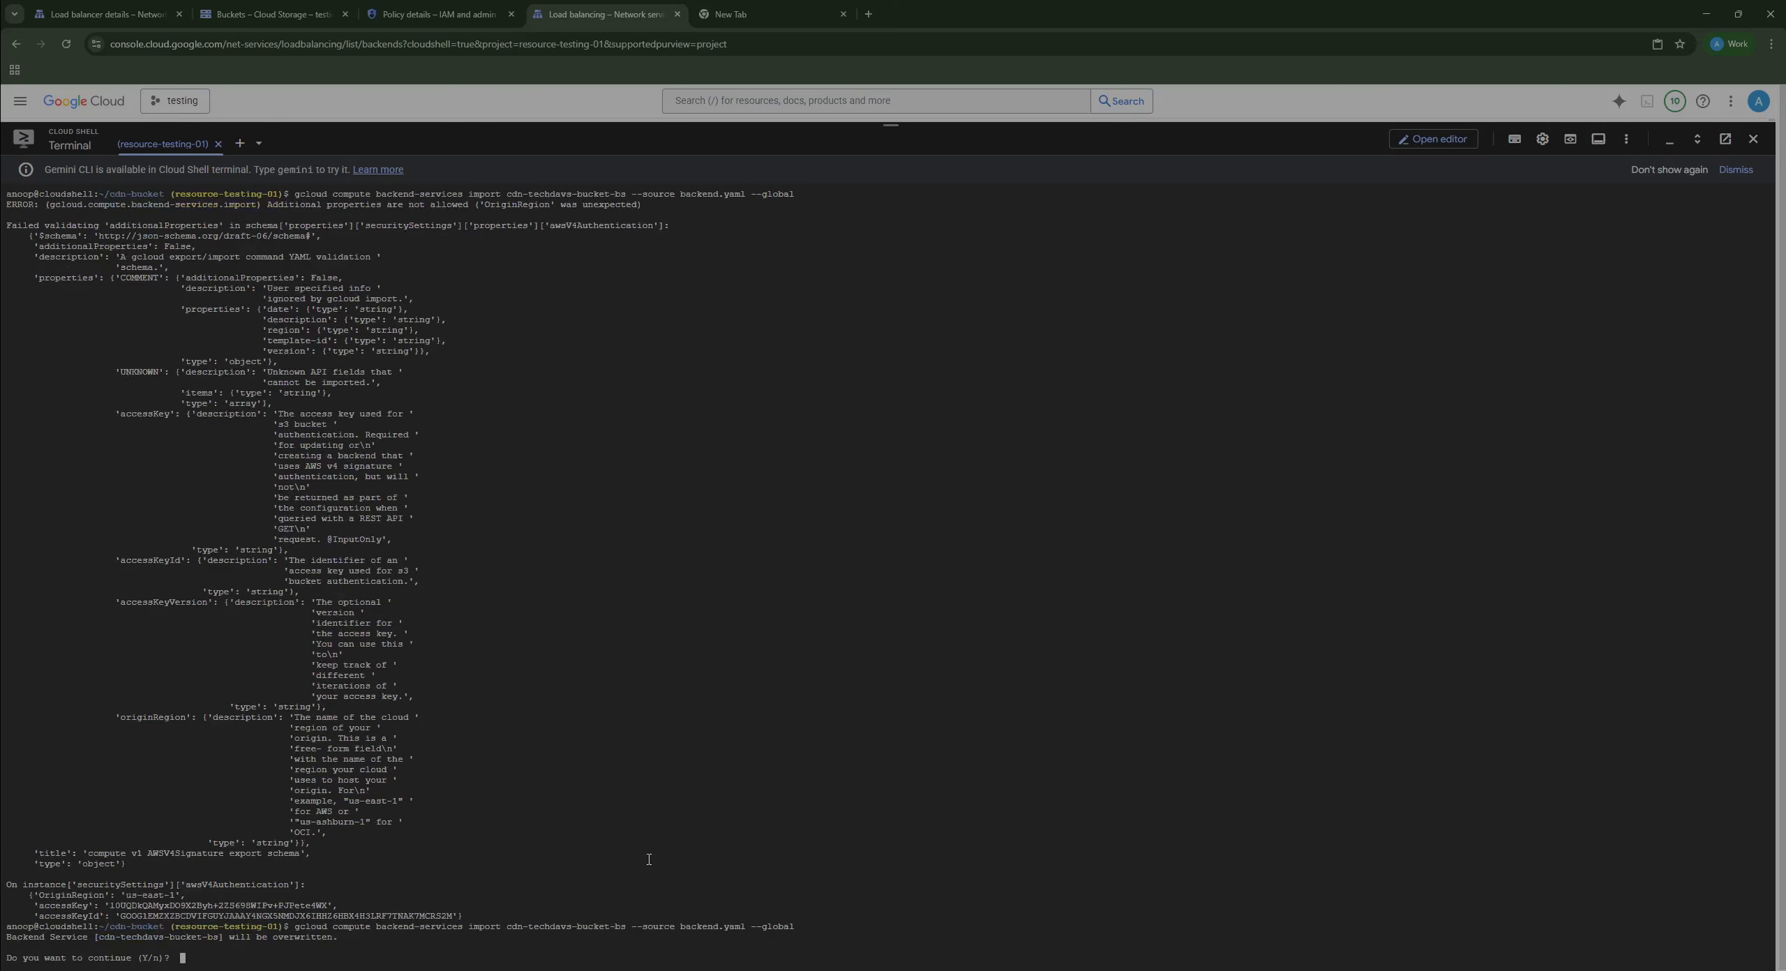
type("Y")
key("Return")
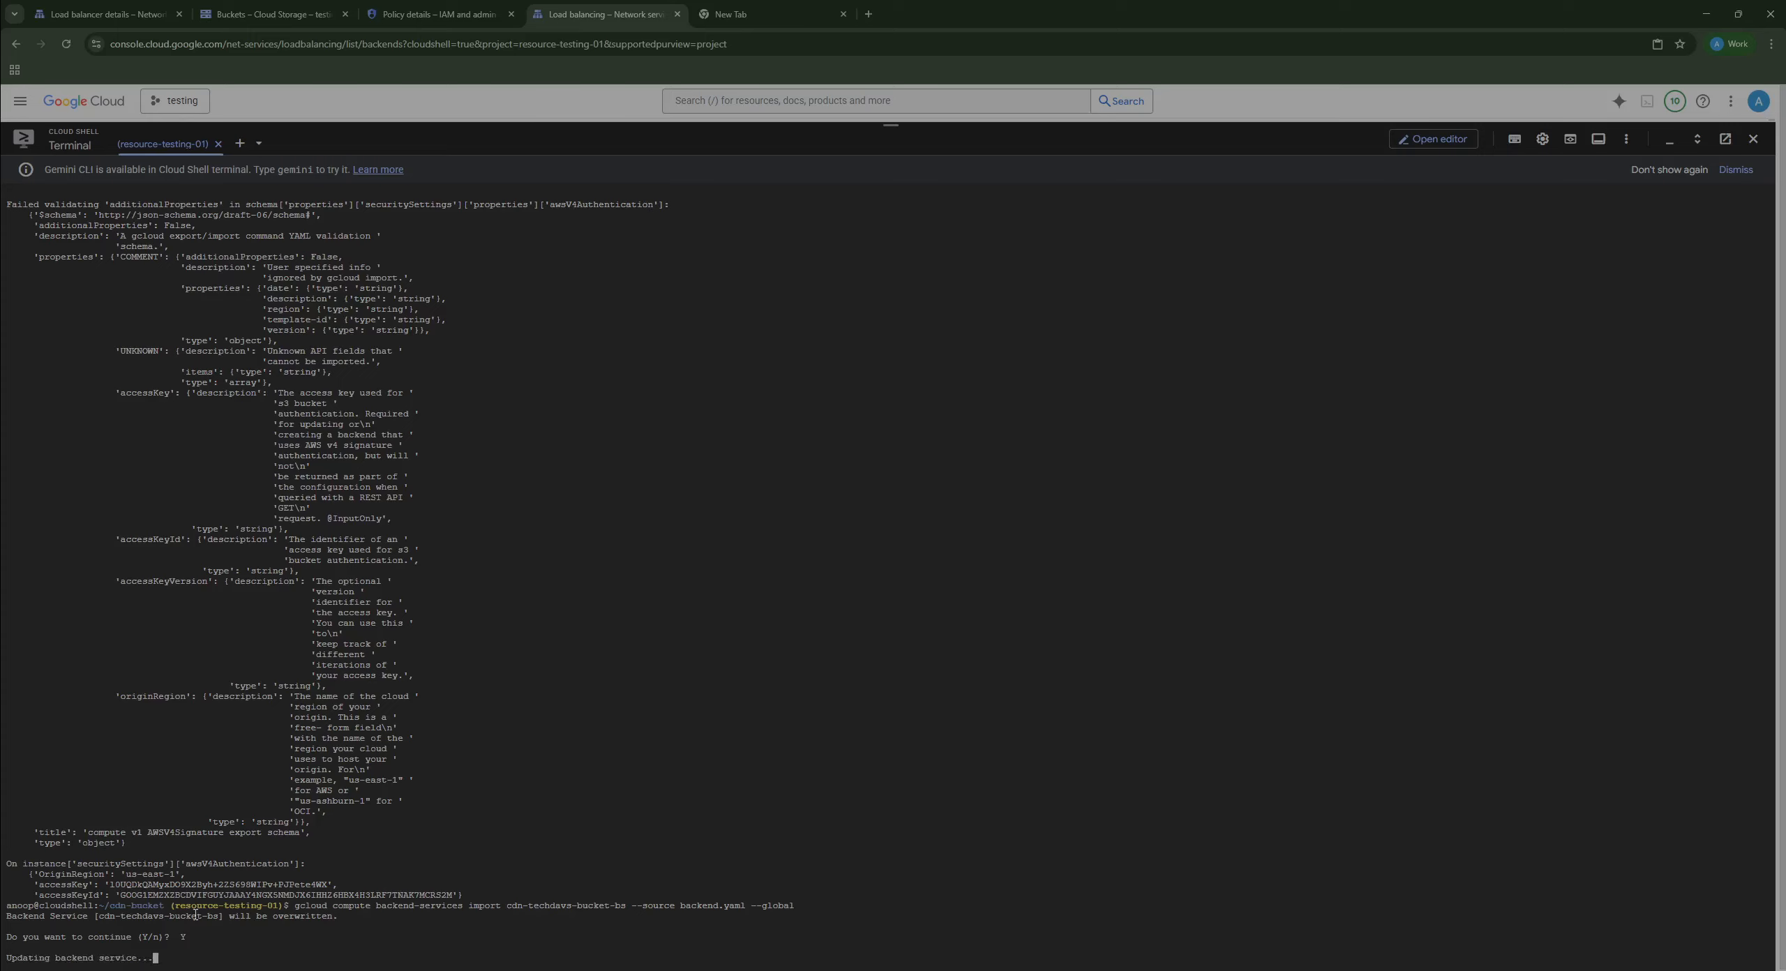
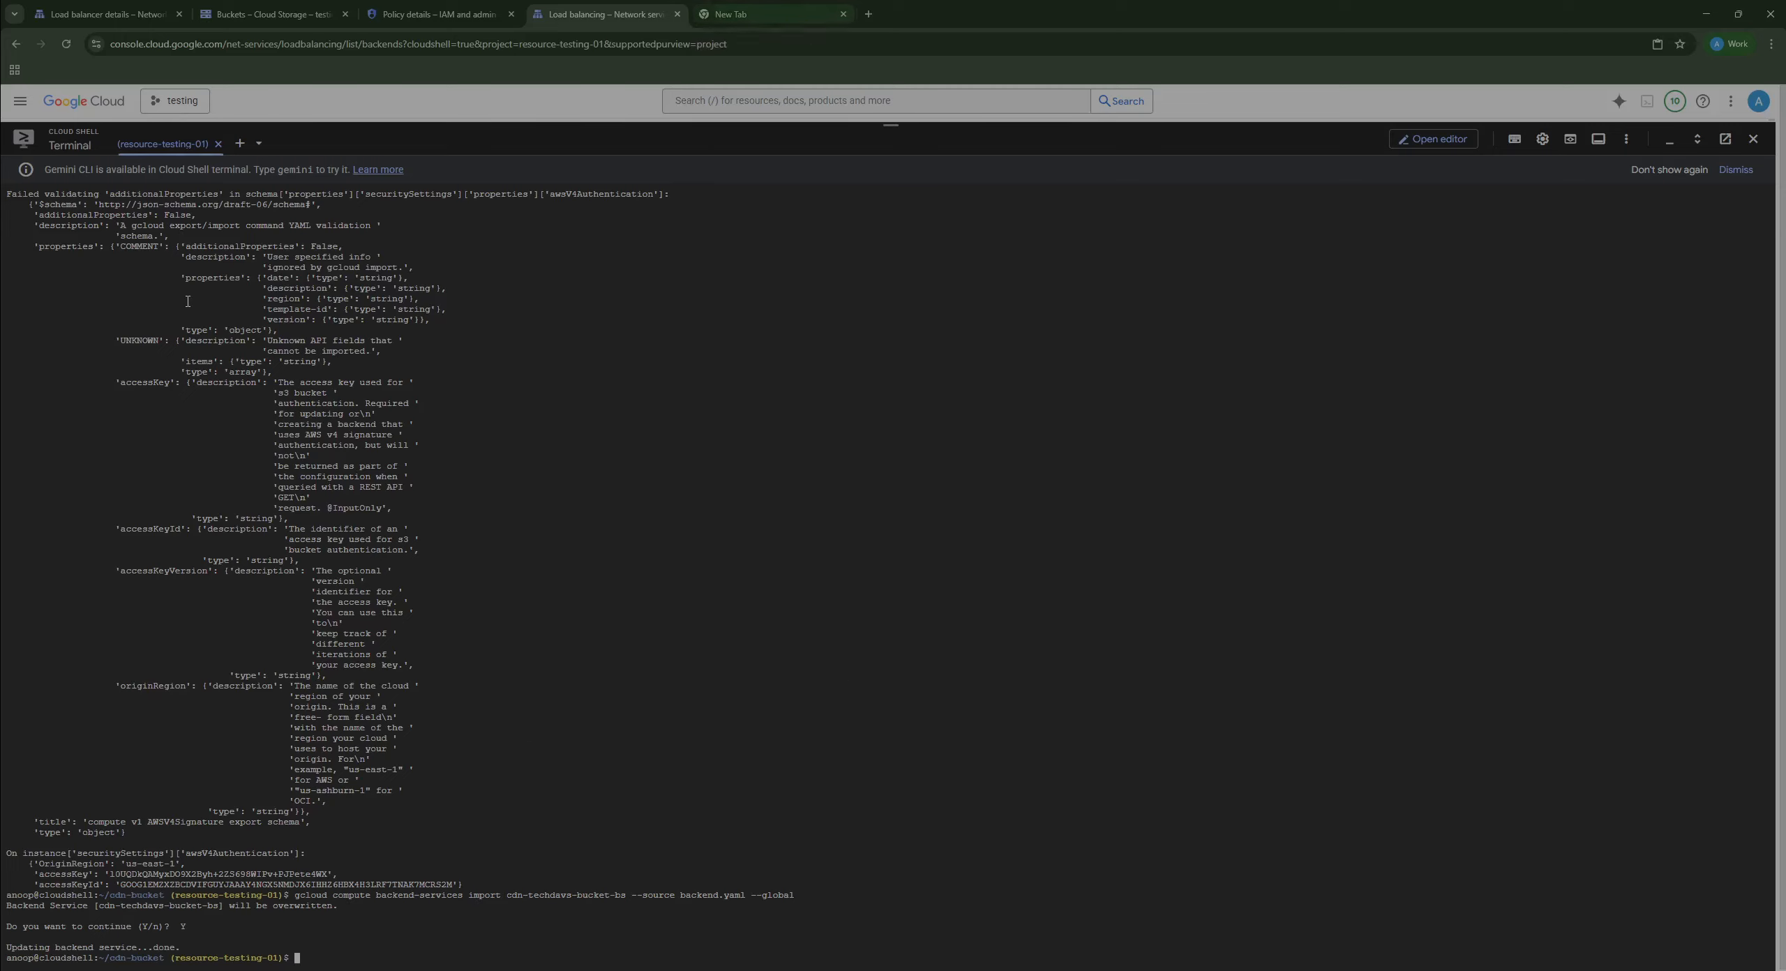
Step: Switch to the Buckets – Cloud Storage tab to view the remaining bucket
left_click(272, 14)
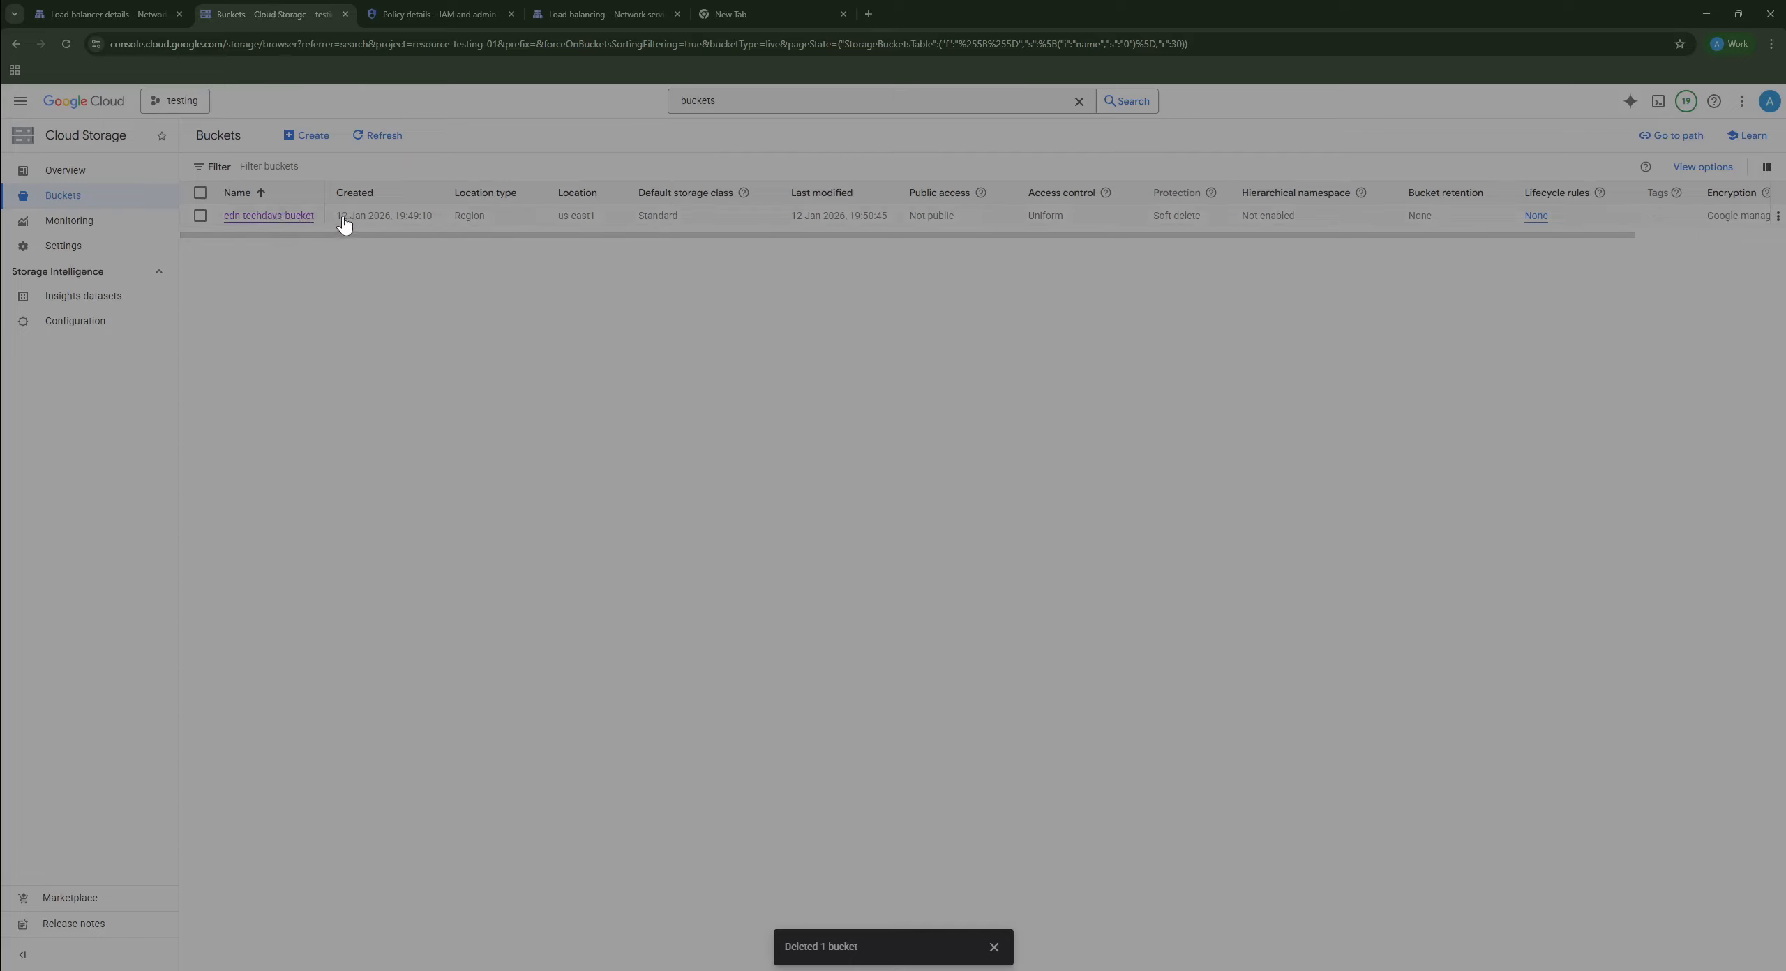
Step: Open cdn-techdavs-bucket and upload next.txt, then test.txt, from the Downloads folder
left_click(283, 216)
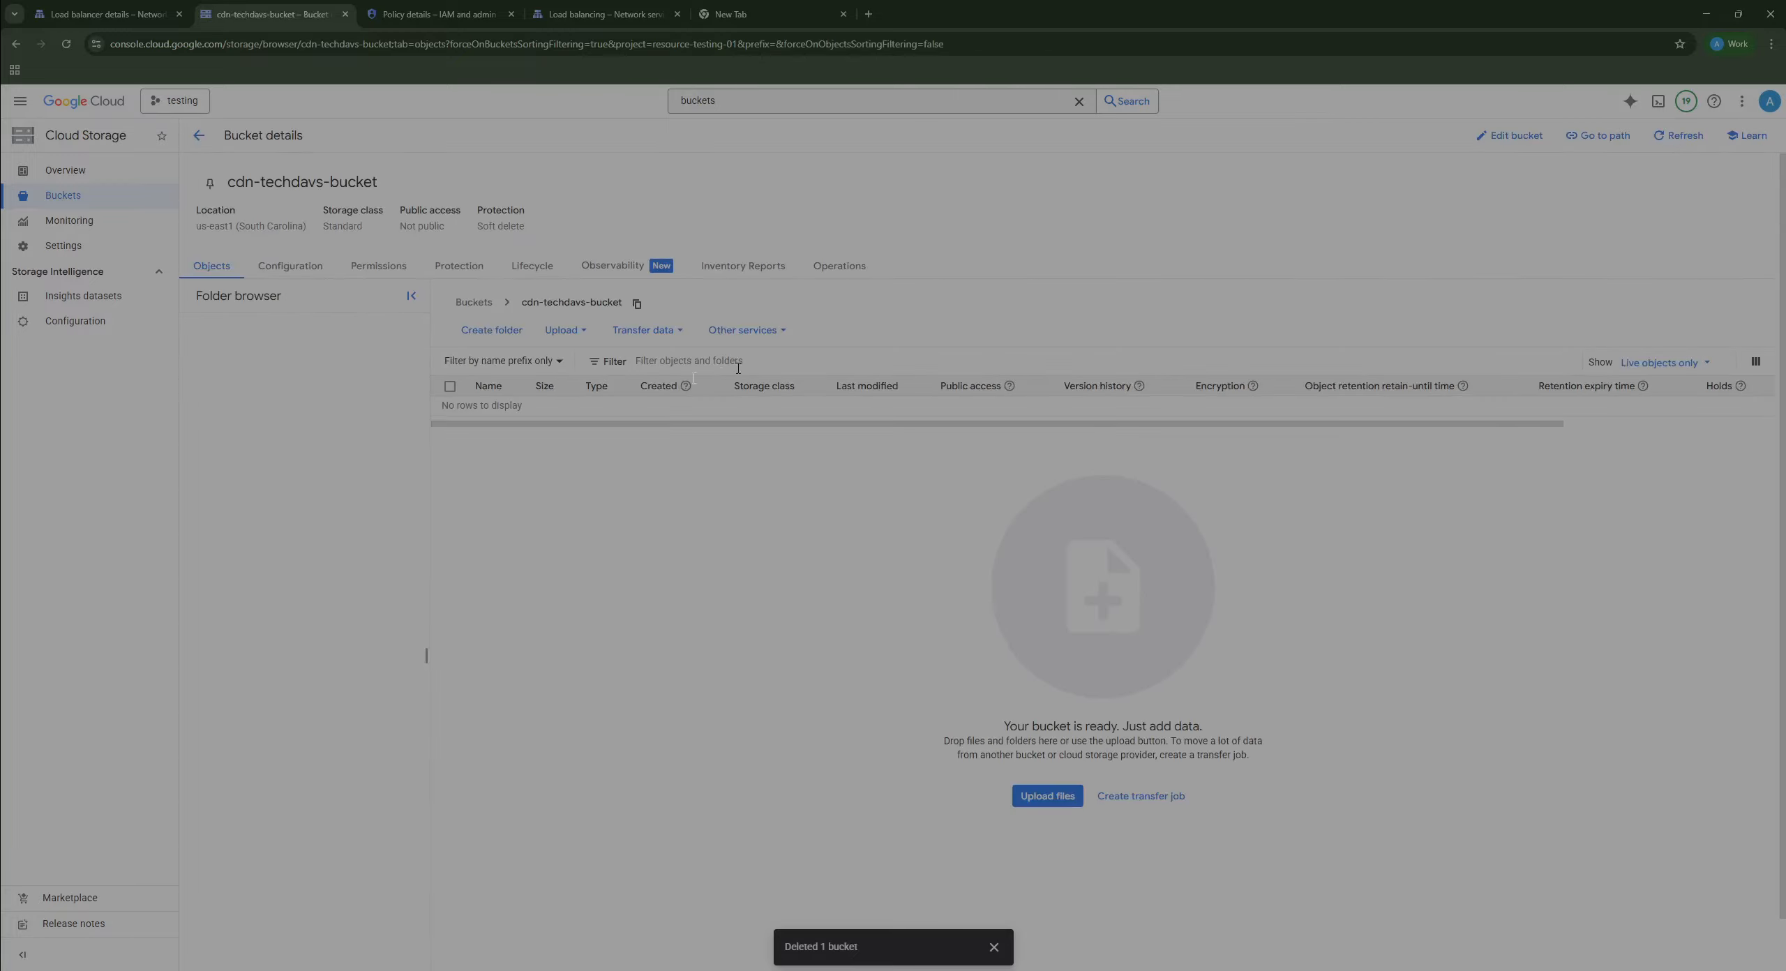
left_click(576, 332)
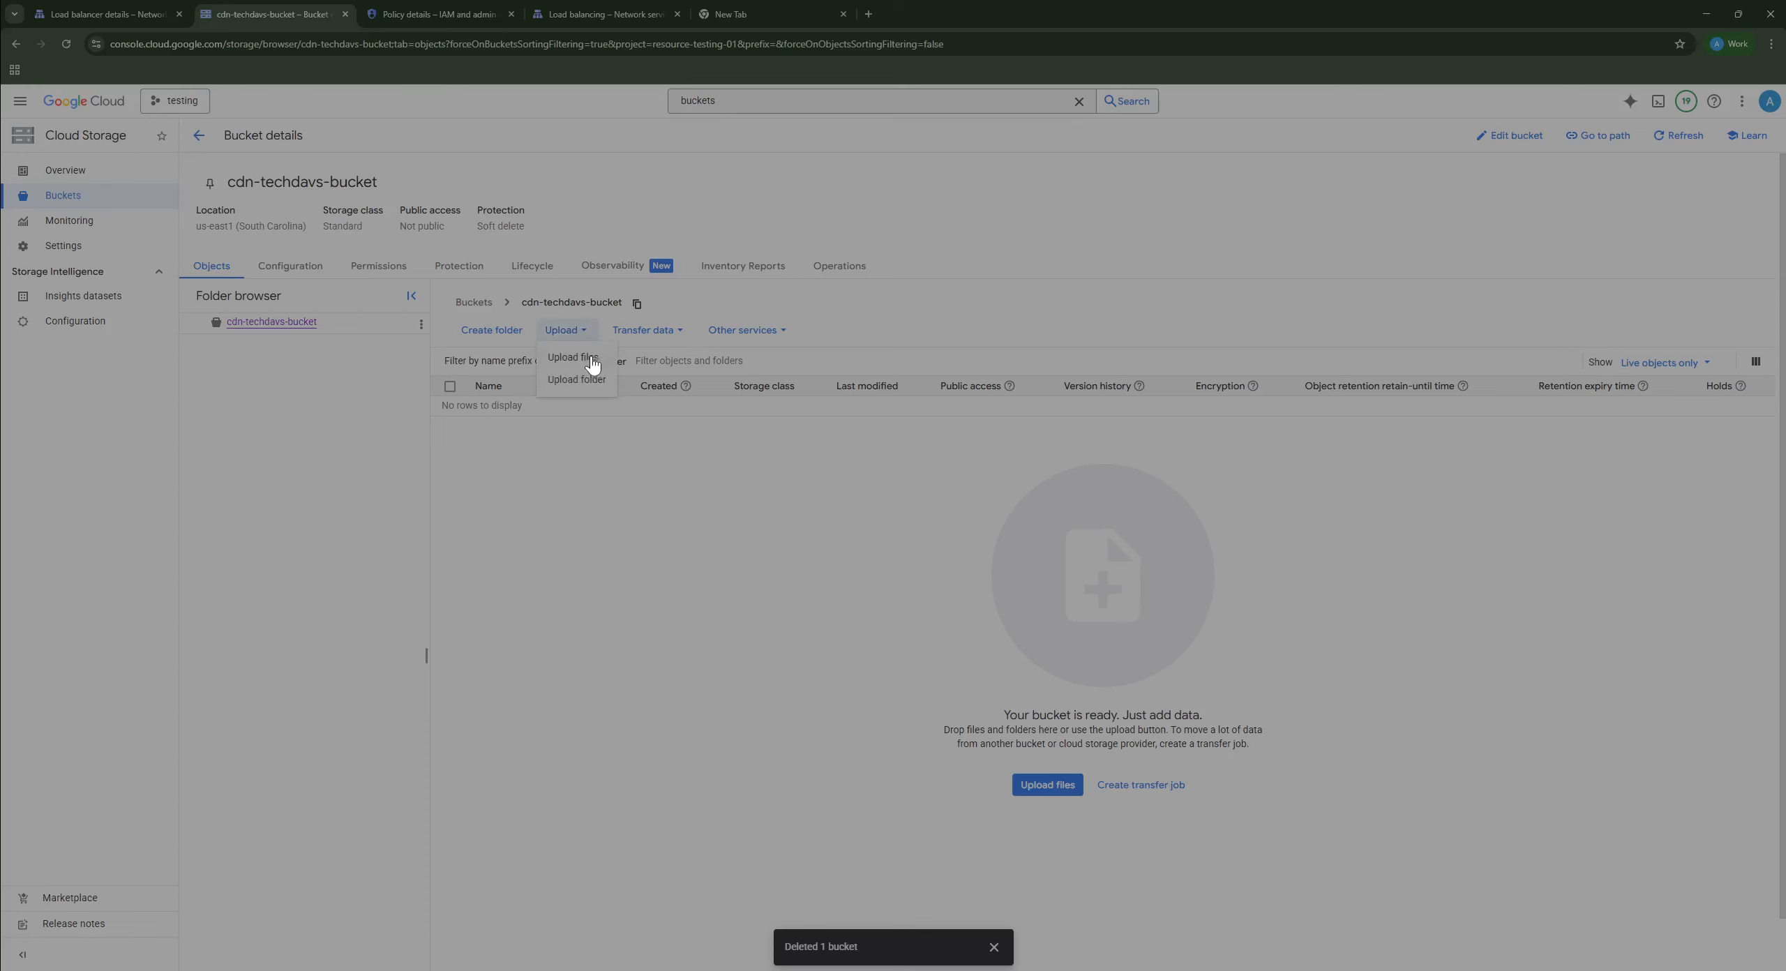
left_click(588, 360)
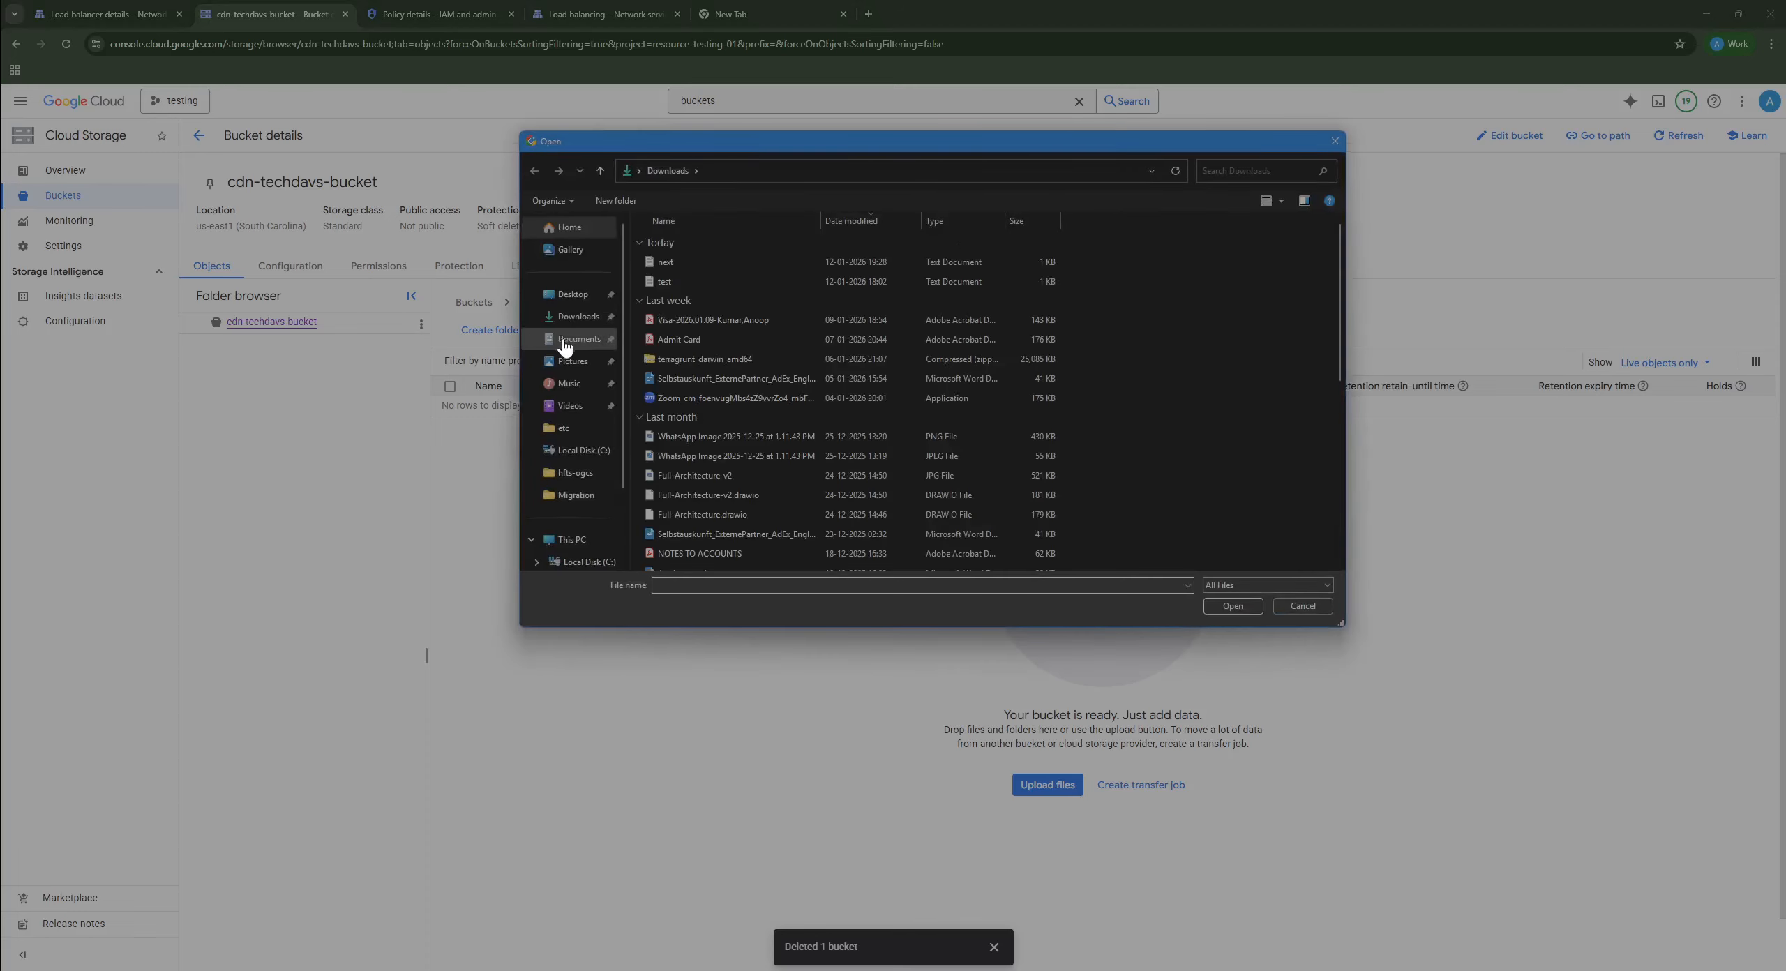
left_click(574, 318)
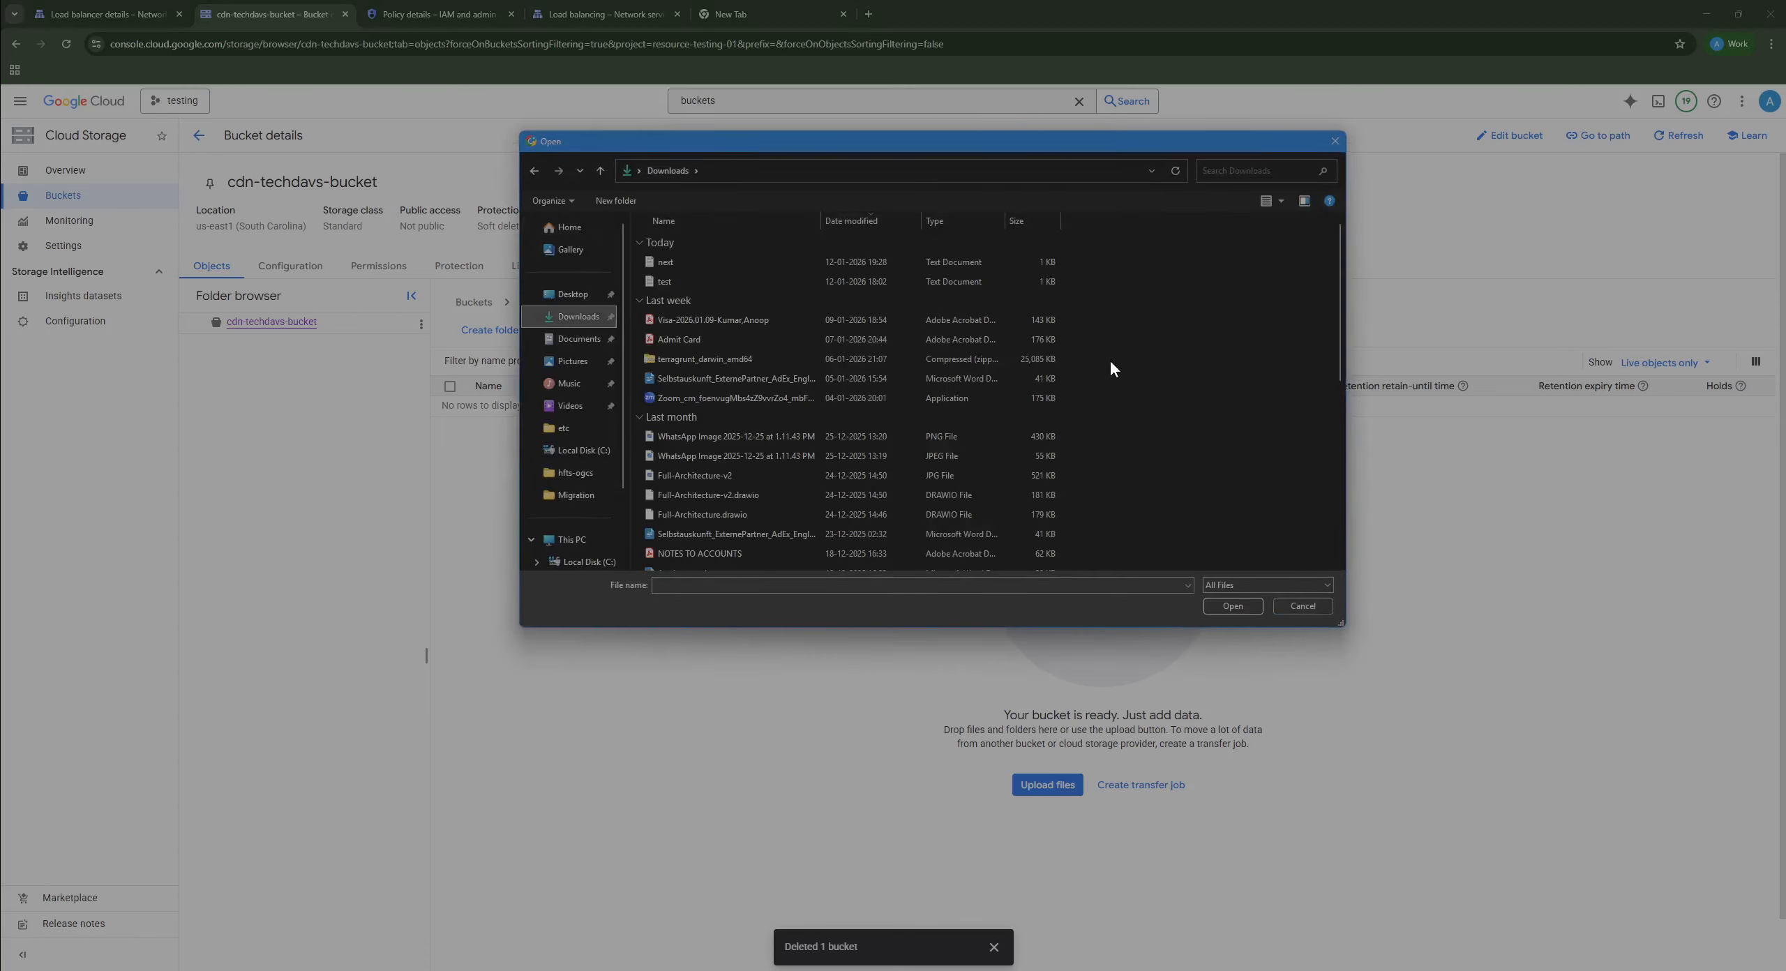
left_click(701, 259)
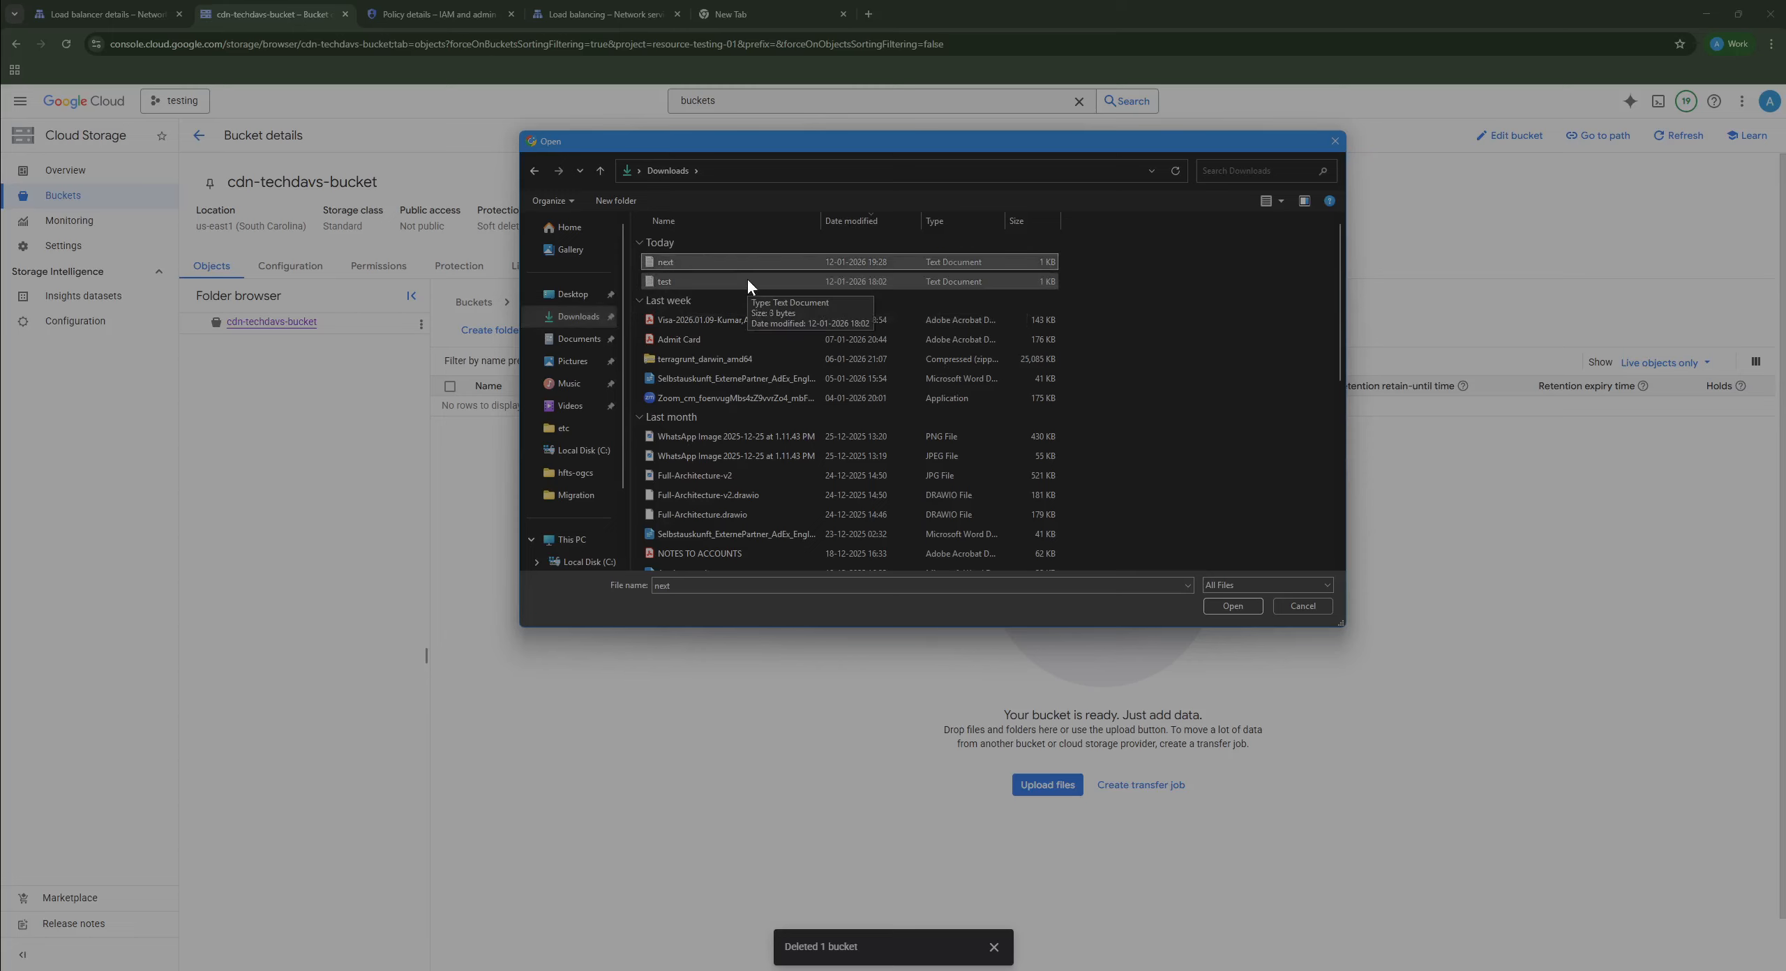
left_click(1220, 605)
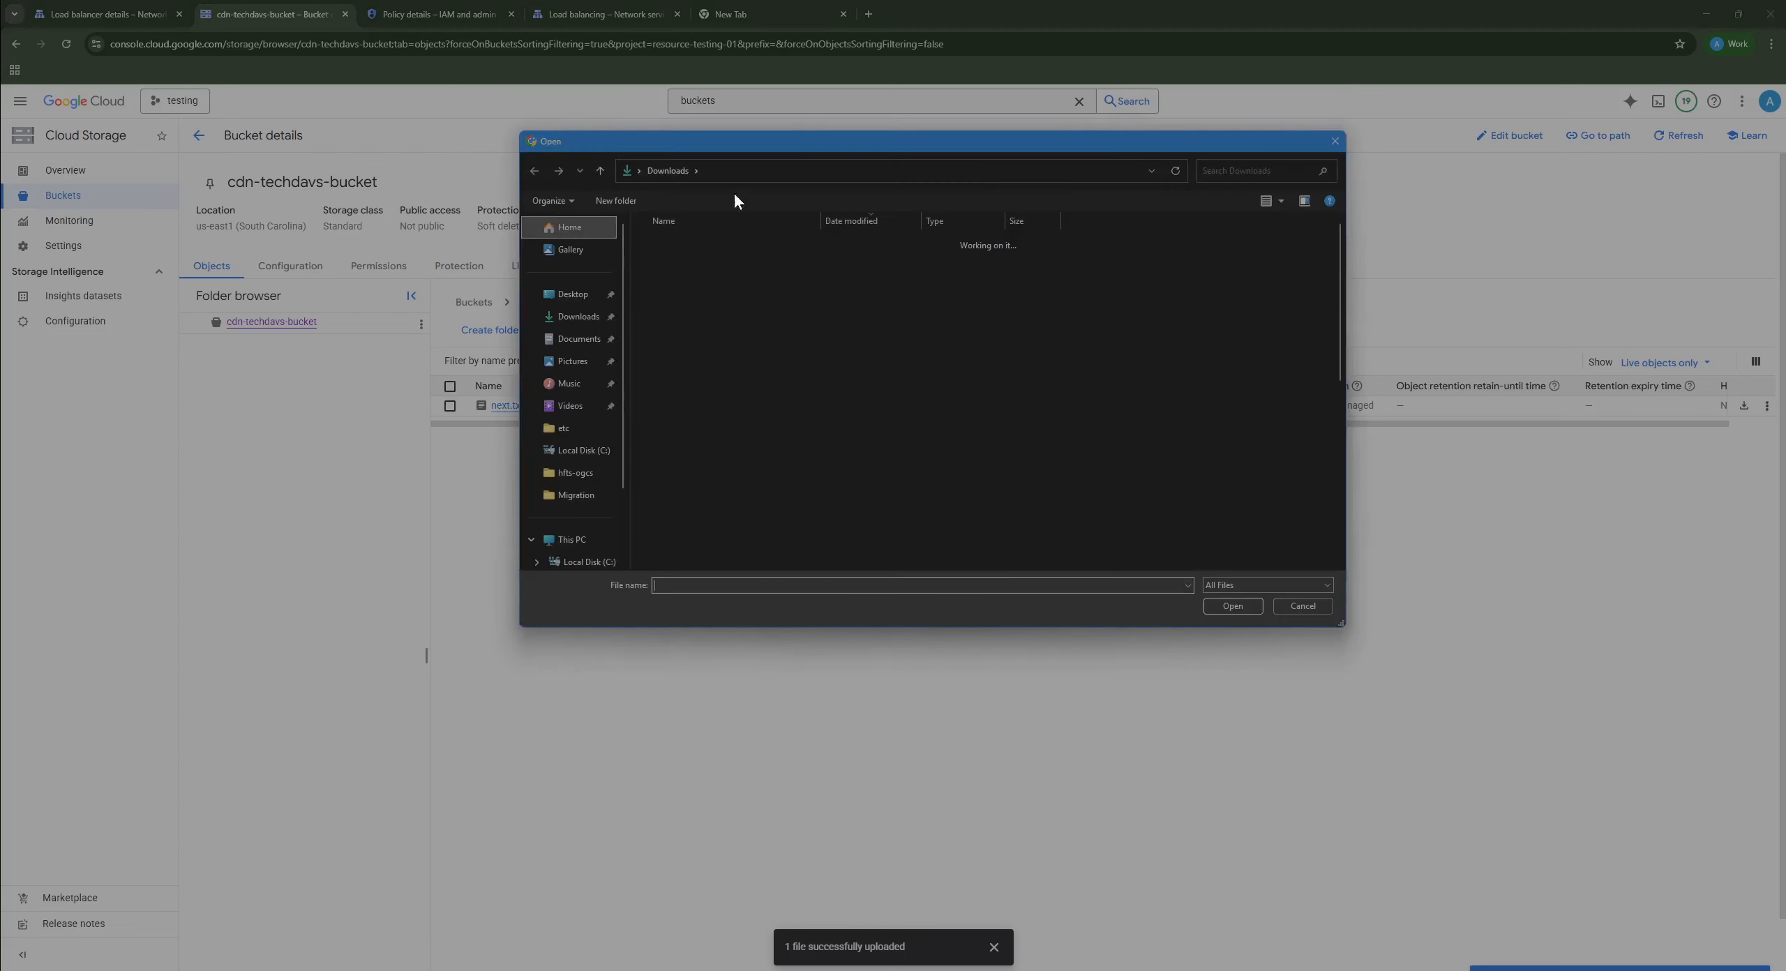
left_click(670, 281)
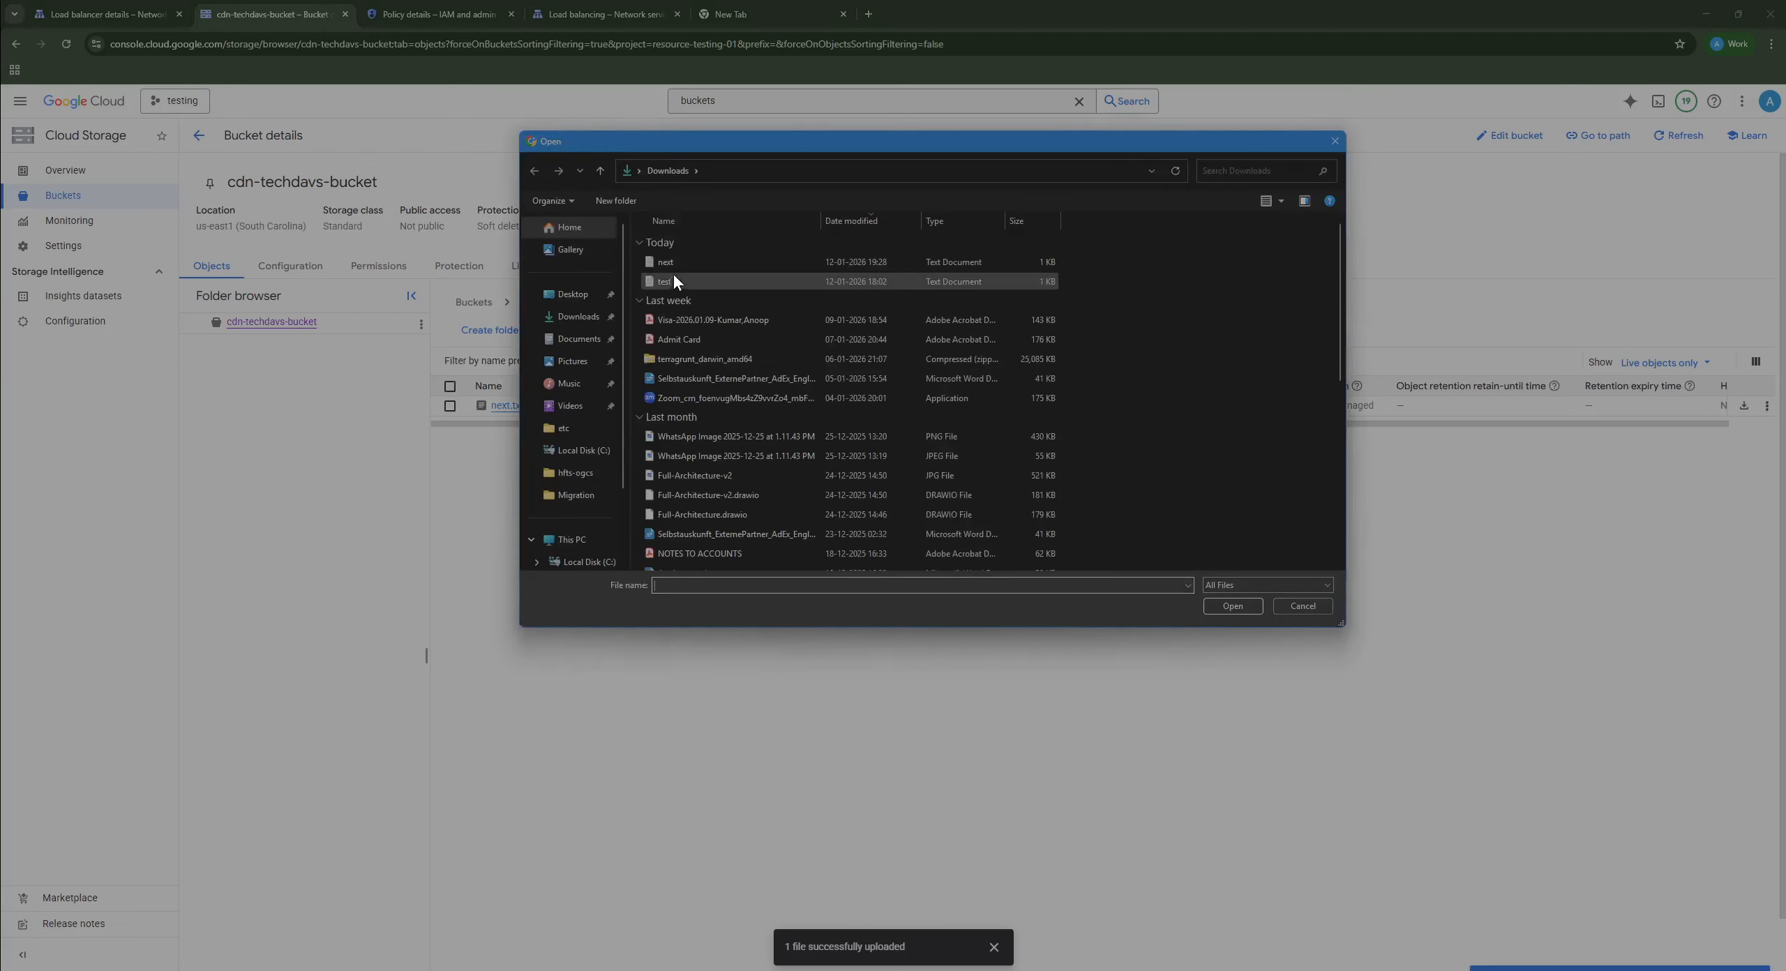
left_click(1210, 605)
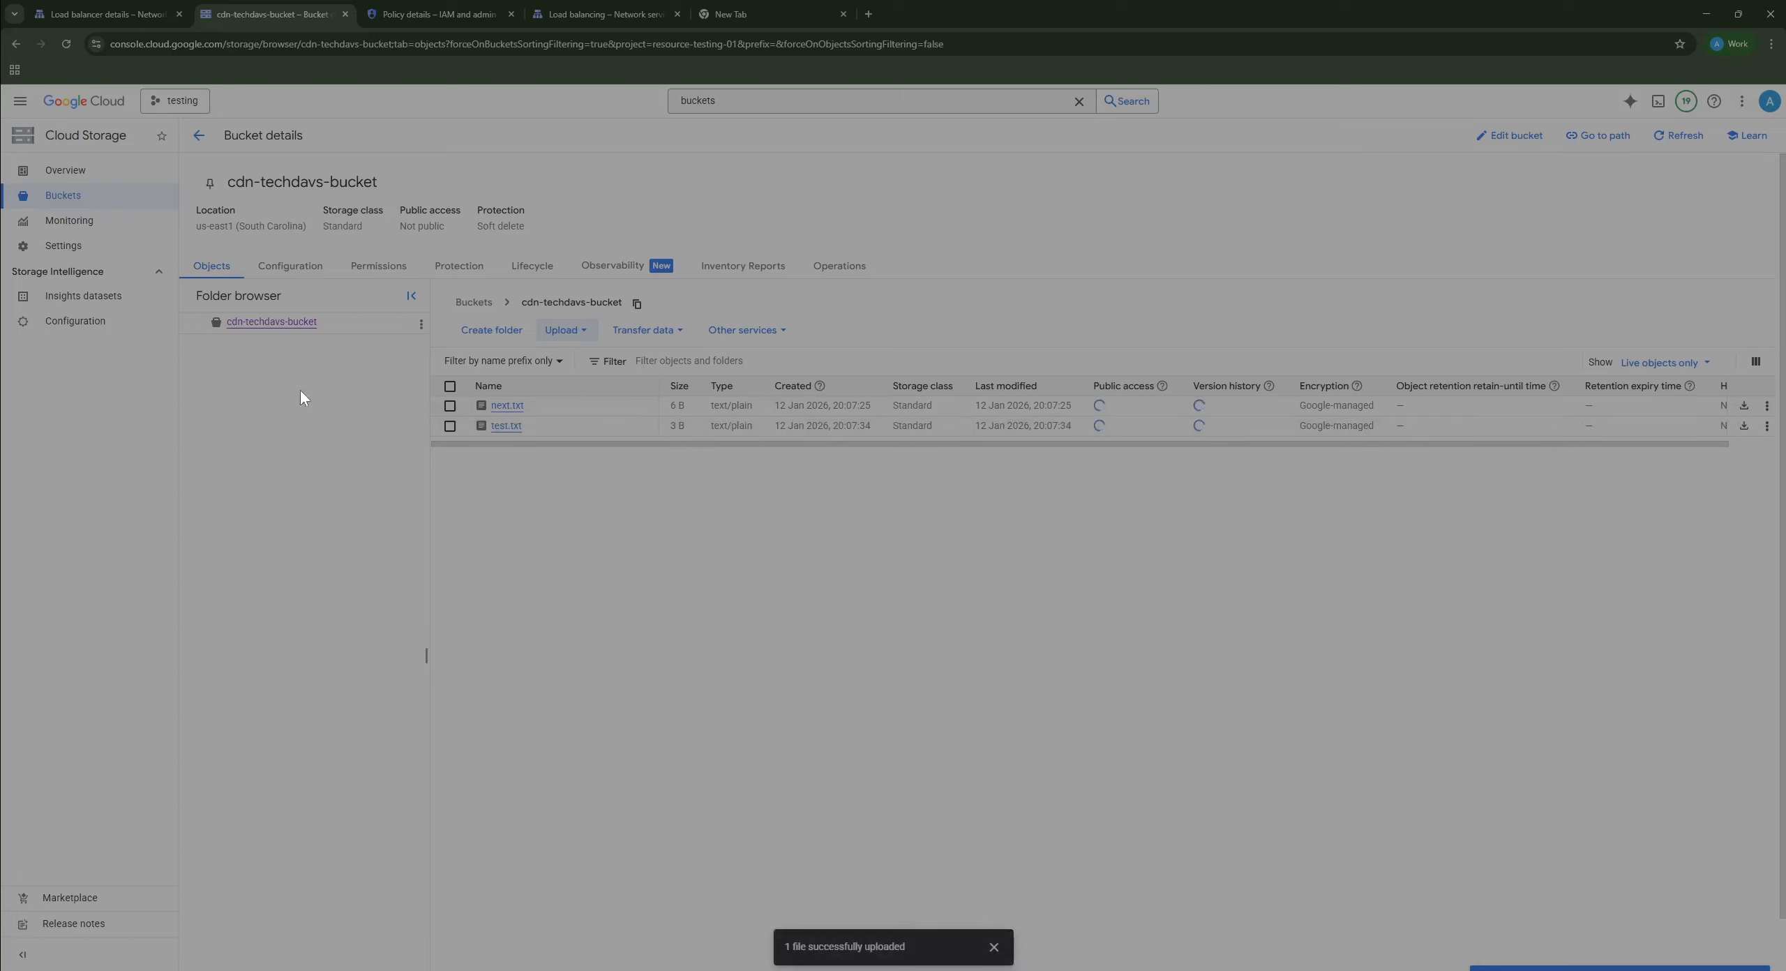
left_click(750, 12)
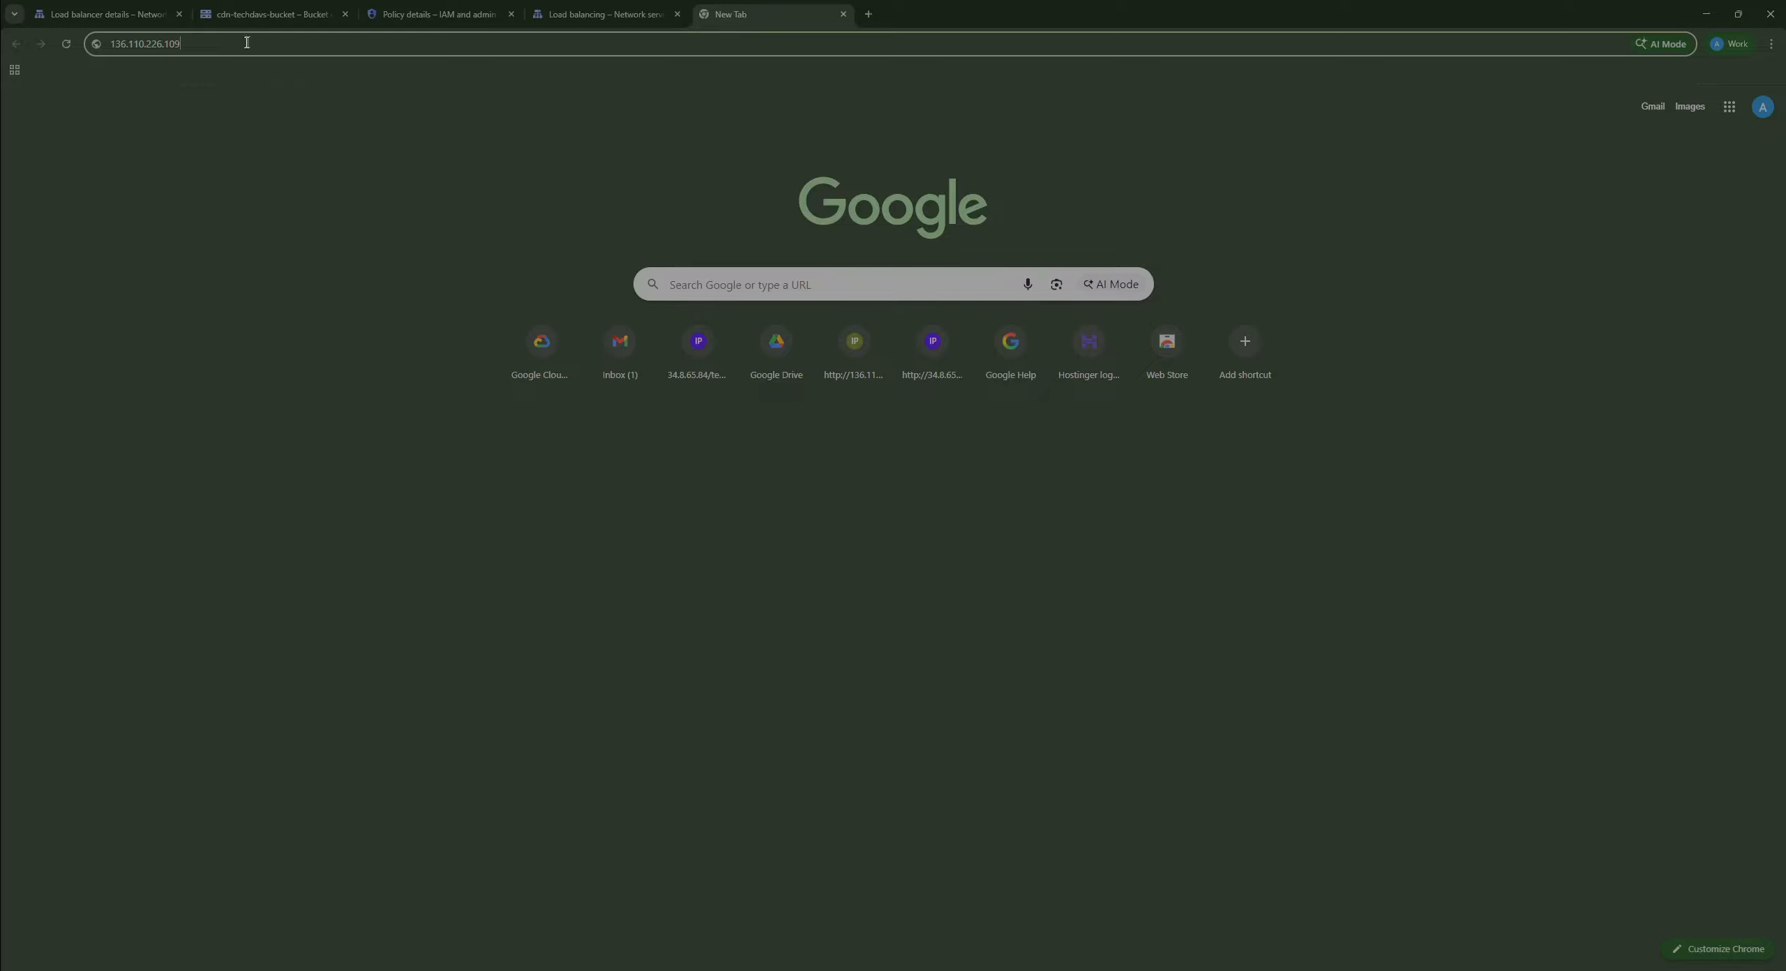
left_click_drag(247, 42, 4, 47)
key("Left")
type("http://")
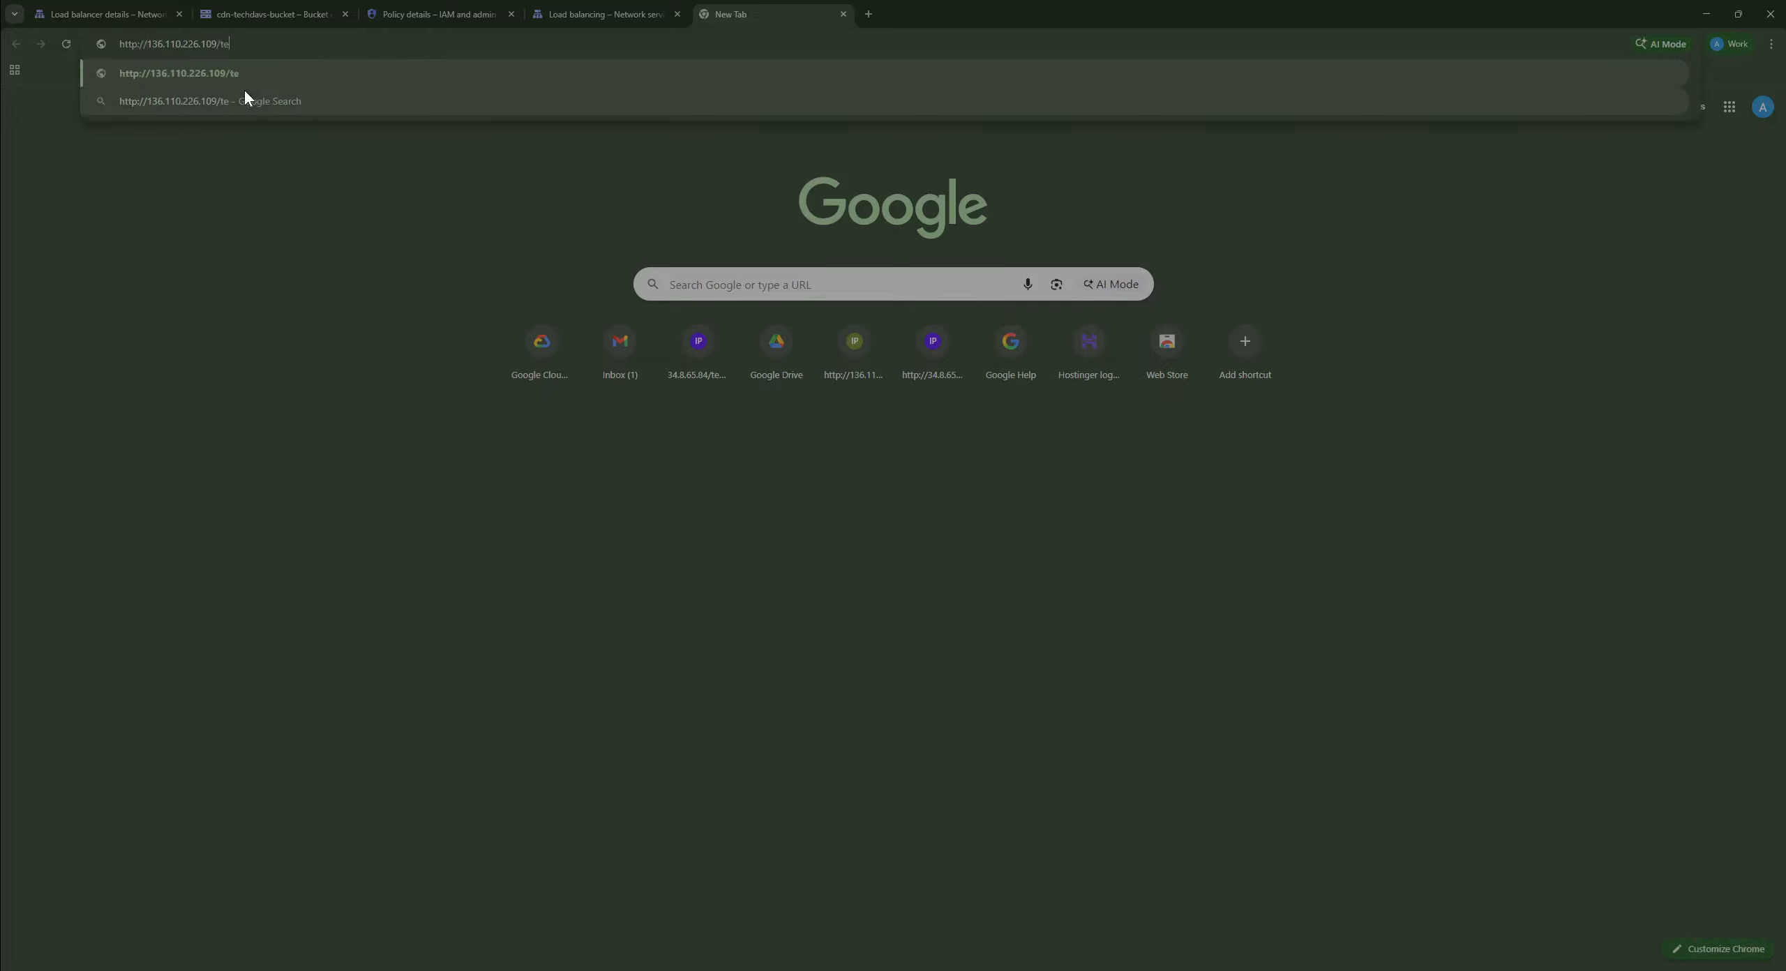
type("/test.txt")
key("Return")
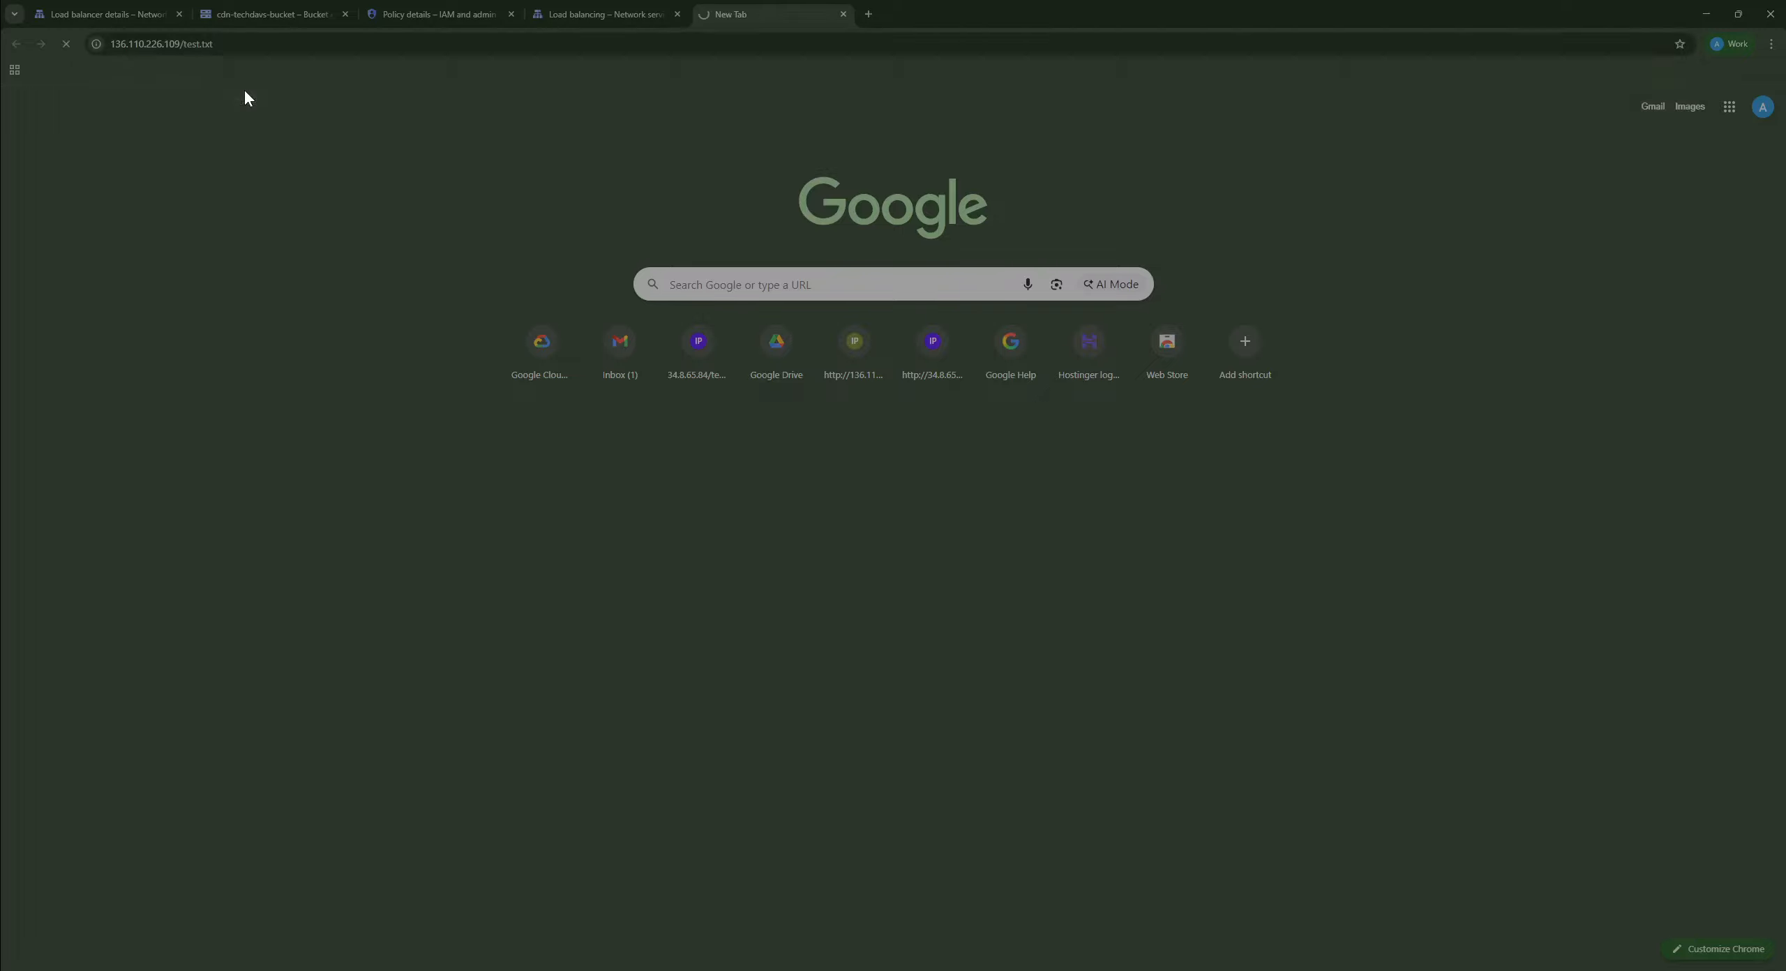
double_click(11, 99)
Step: Change the address to next.txt and confirm the page returns helloo
left_click(332, 44)
left_click(332, 44)
key("BackSpace")
key("BackSpace")
key("BackSpace")
key("BackSpace")
key("BackSpace")
key("BackSpace")
key("BackSpace")
key("BackSpace")
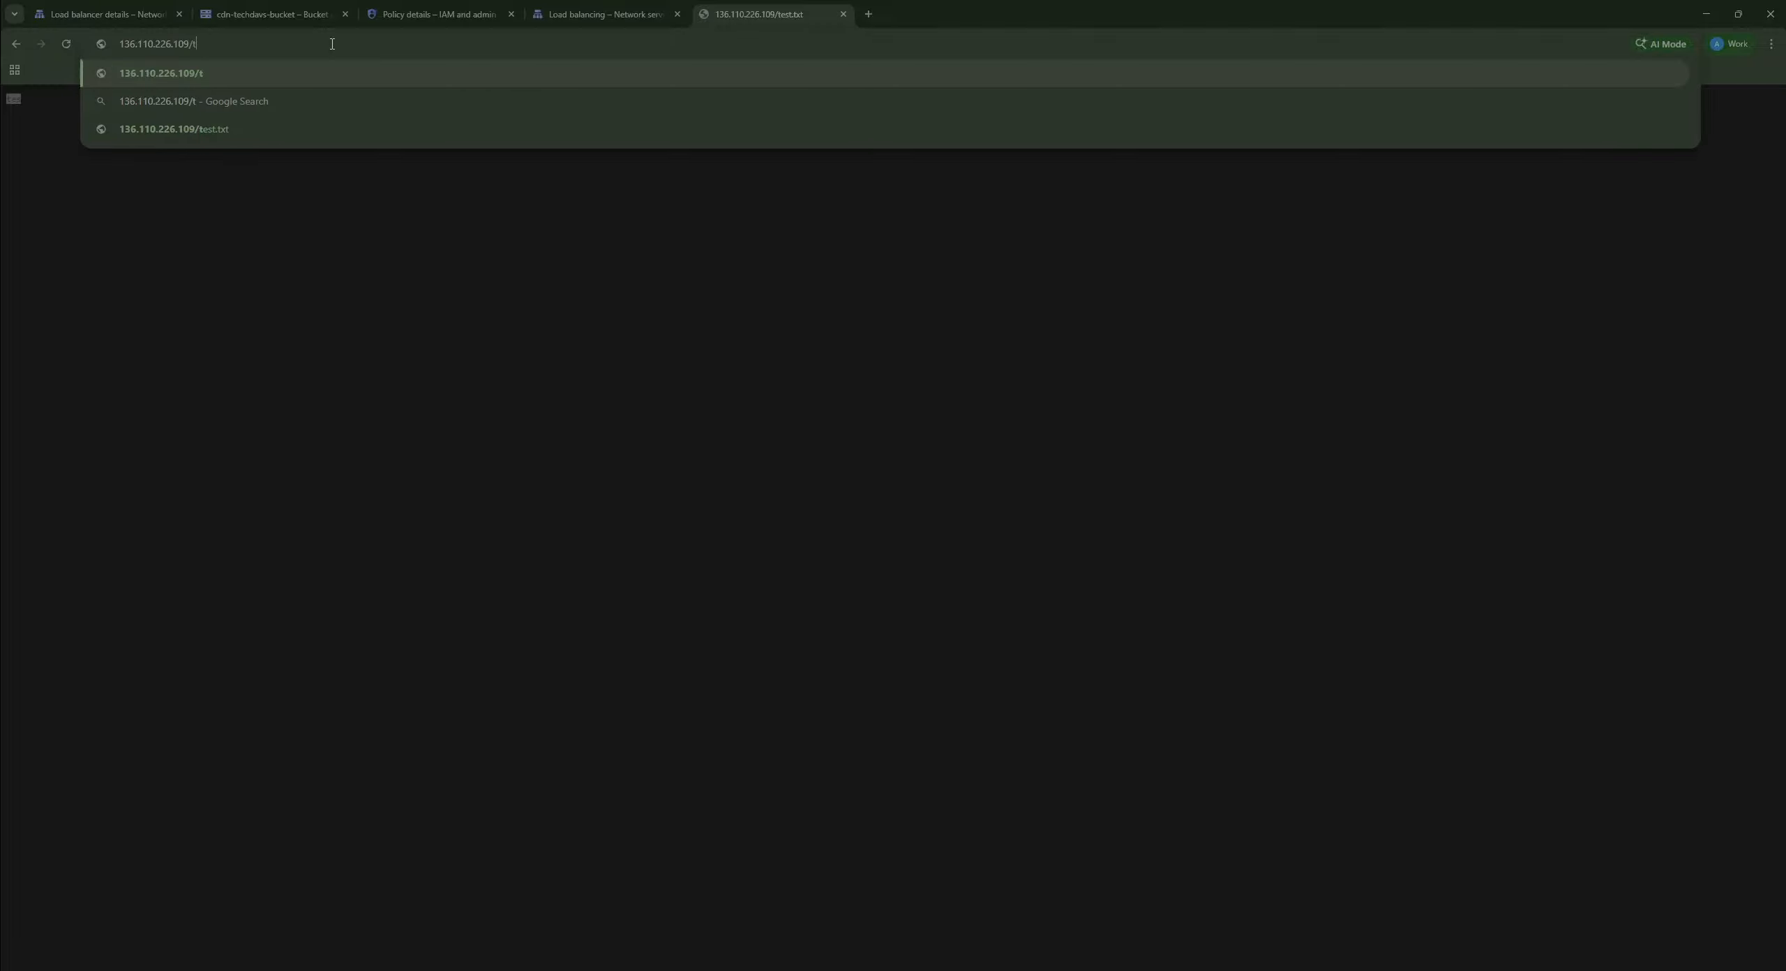
type("next.ts")
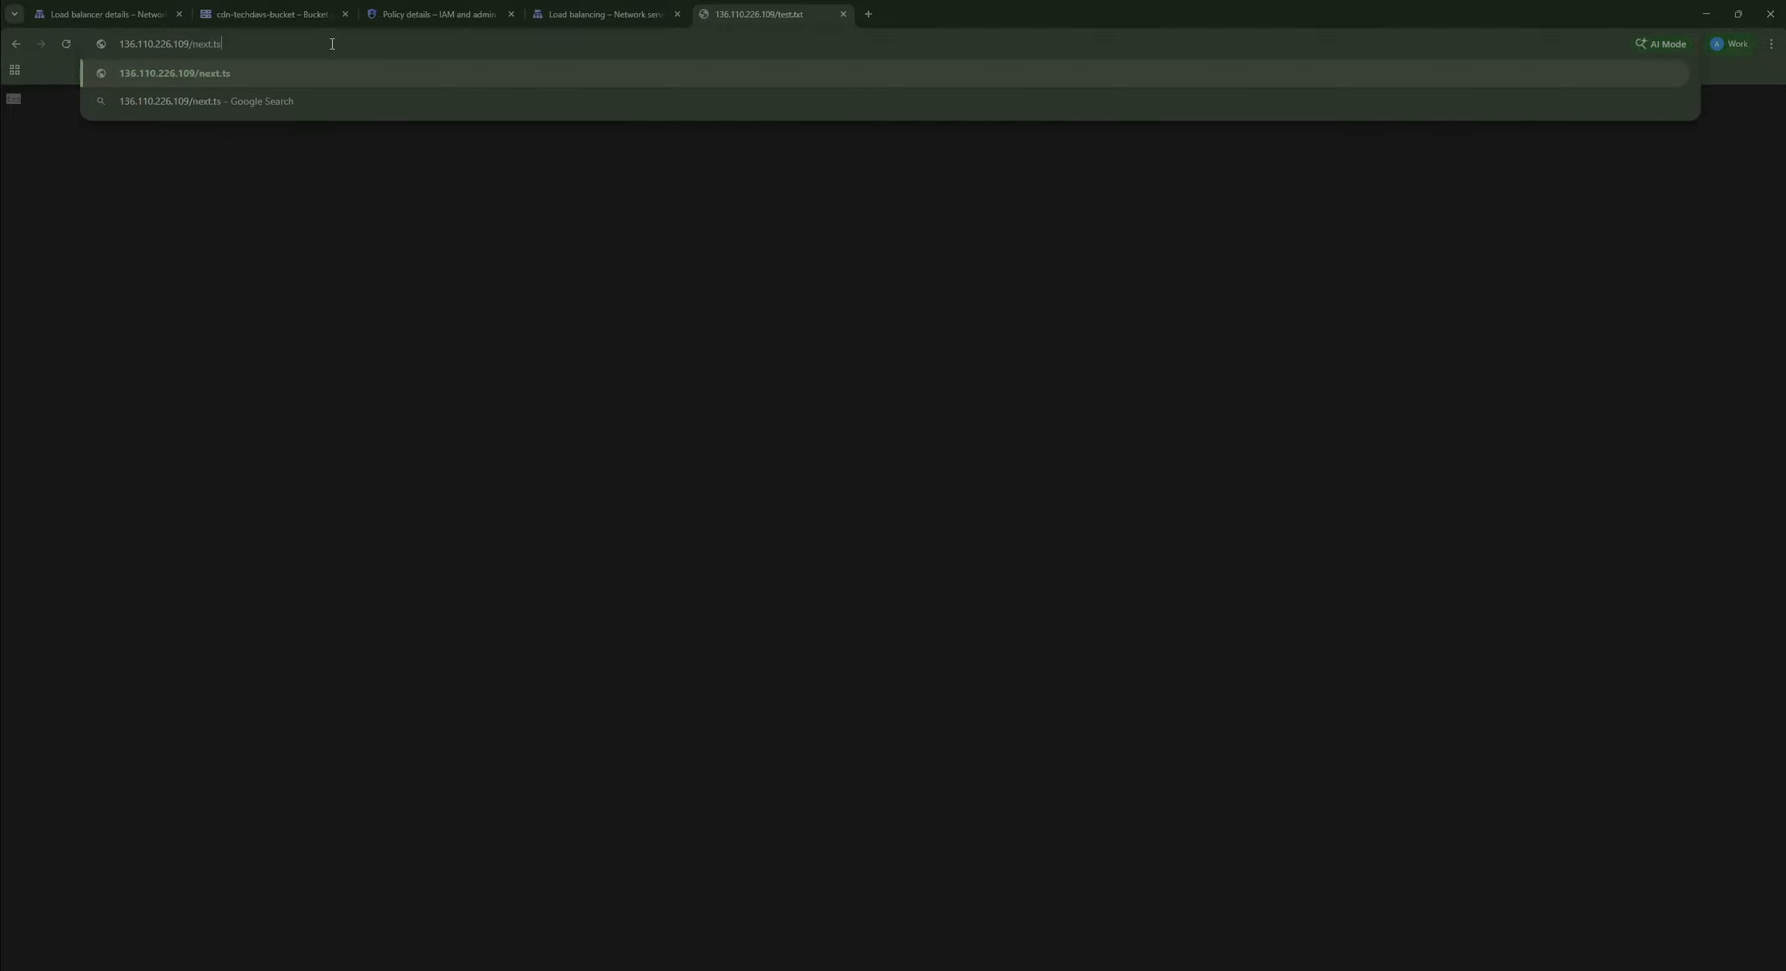
key("BackSpace")
type("xt")
key("Return")
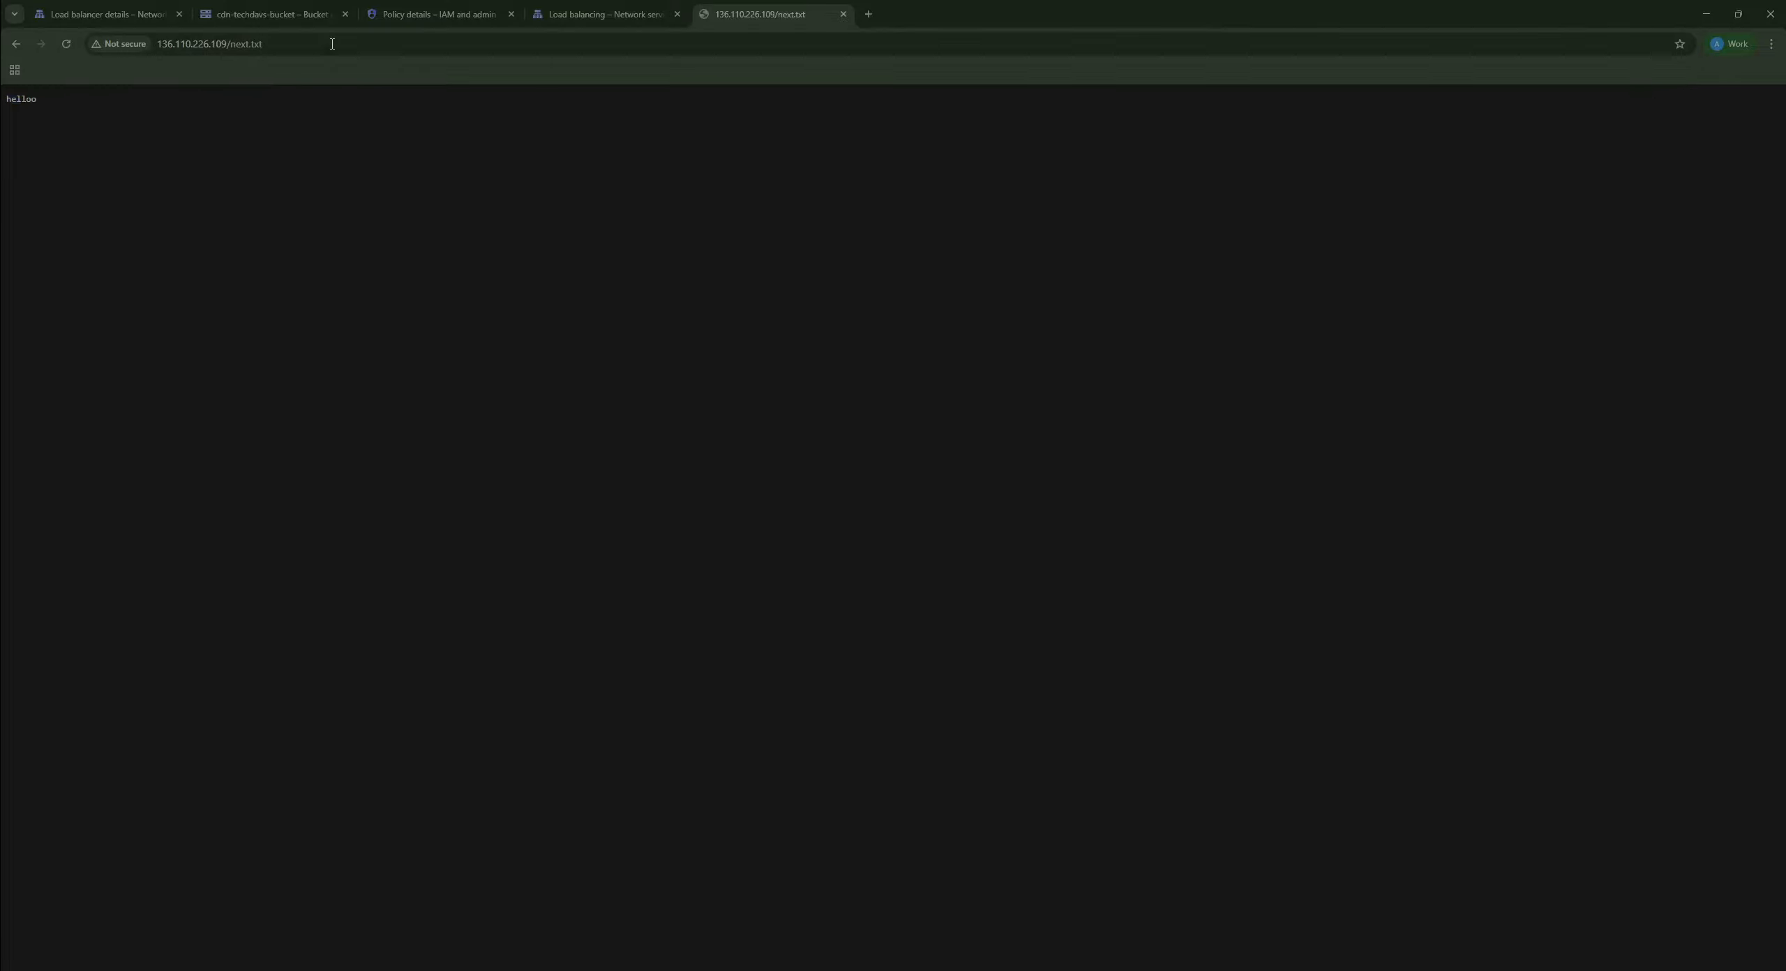
left_click_drag(85, 146, 2, 87)
left_click(612, 189)
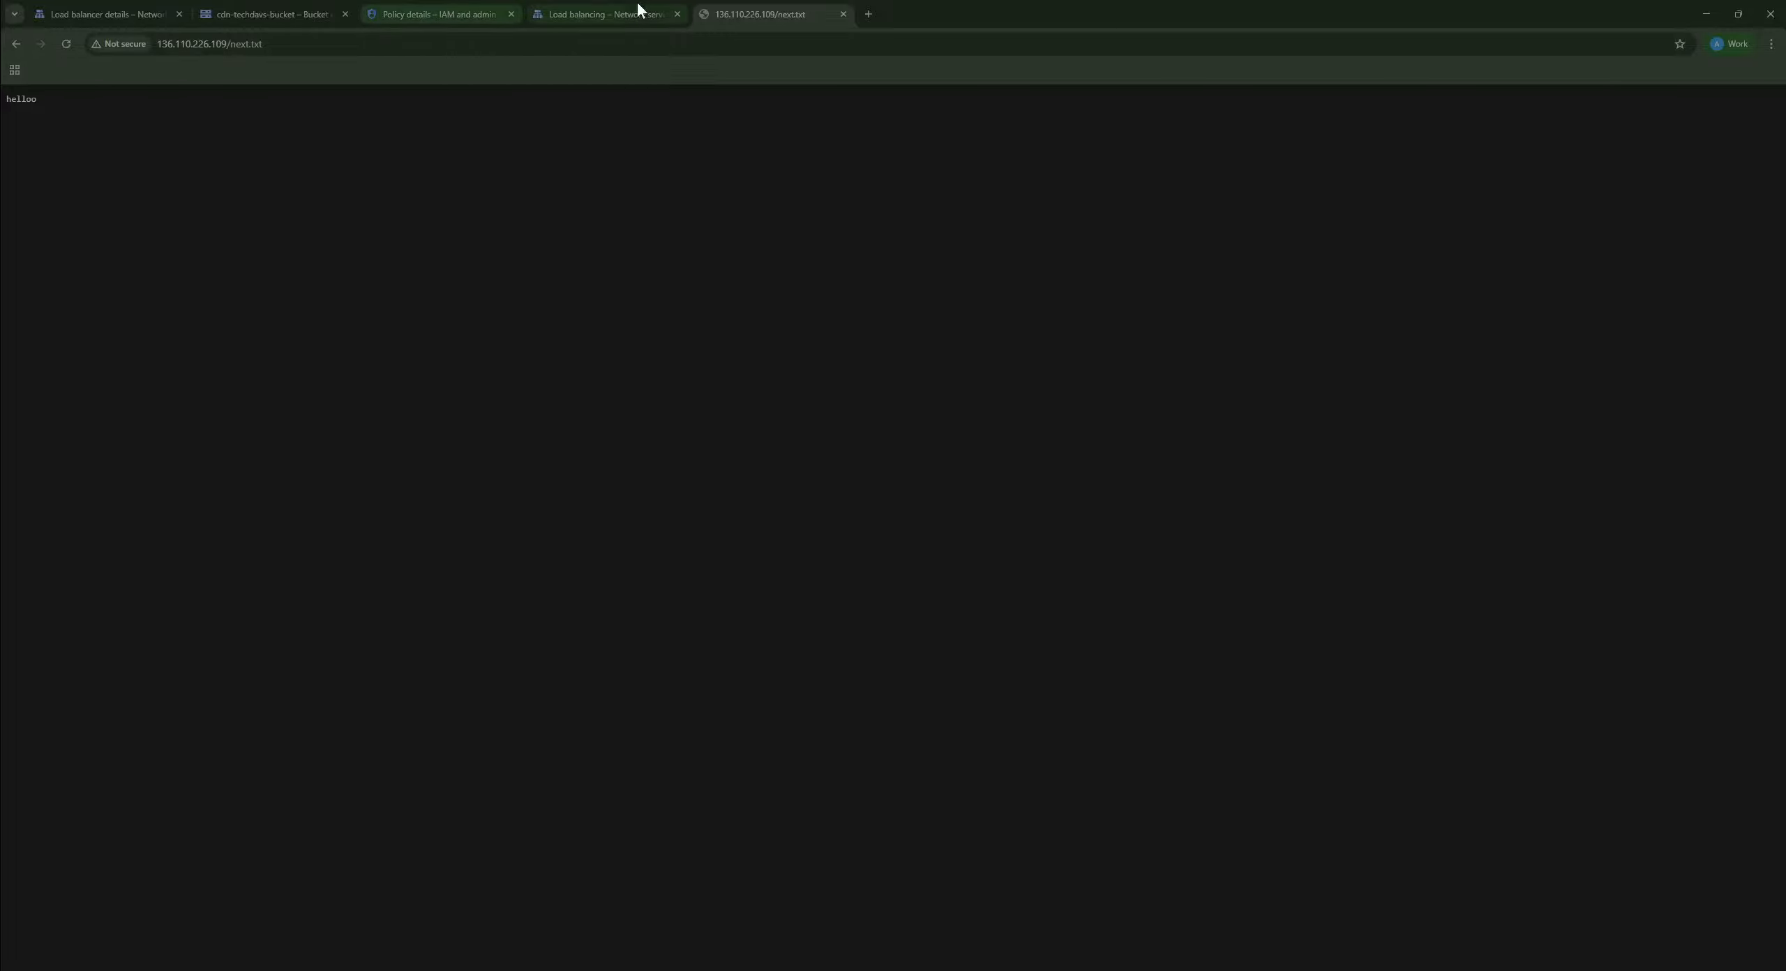
left_click(578, 12)
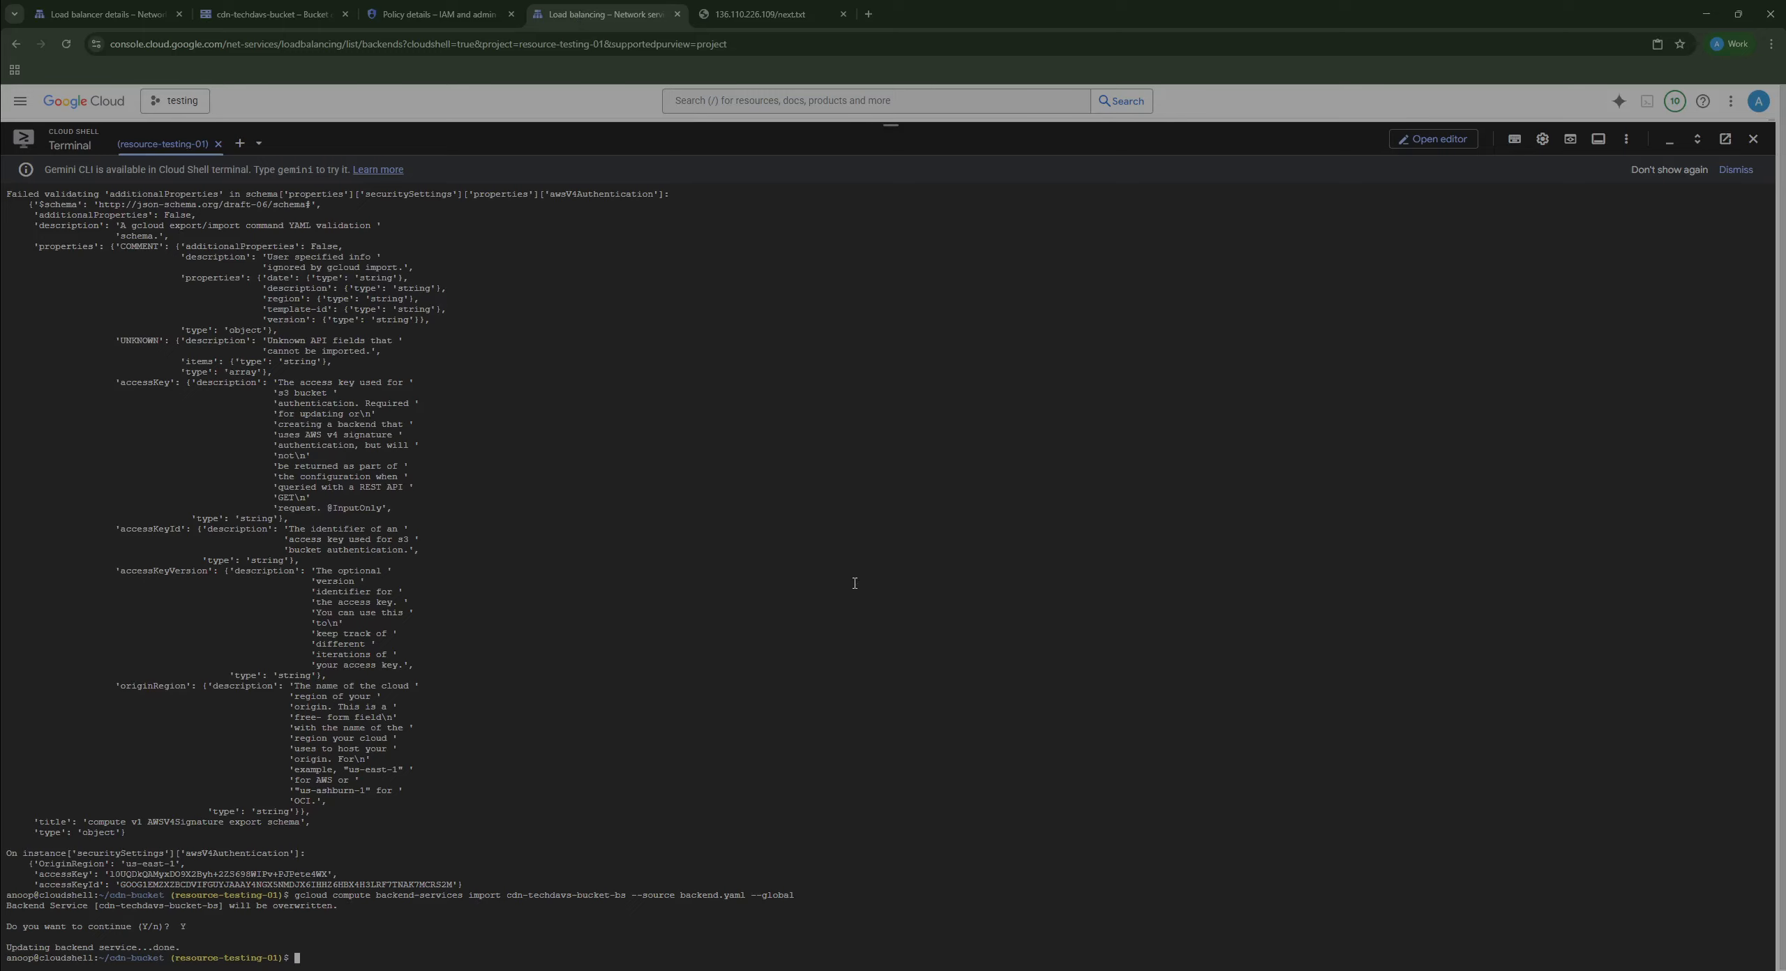
type("curl -I http")
left_click(781, 12)
left_click(381, 44)
key("ctrl+c")
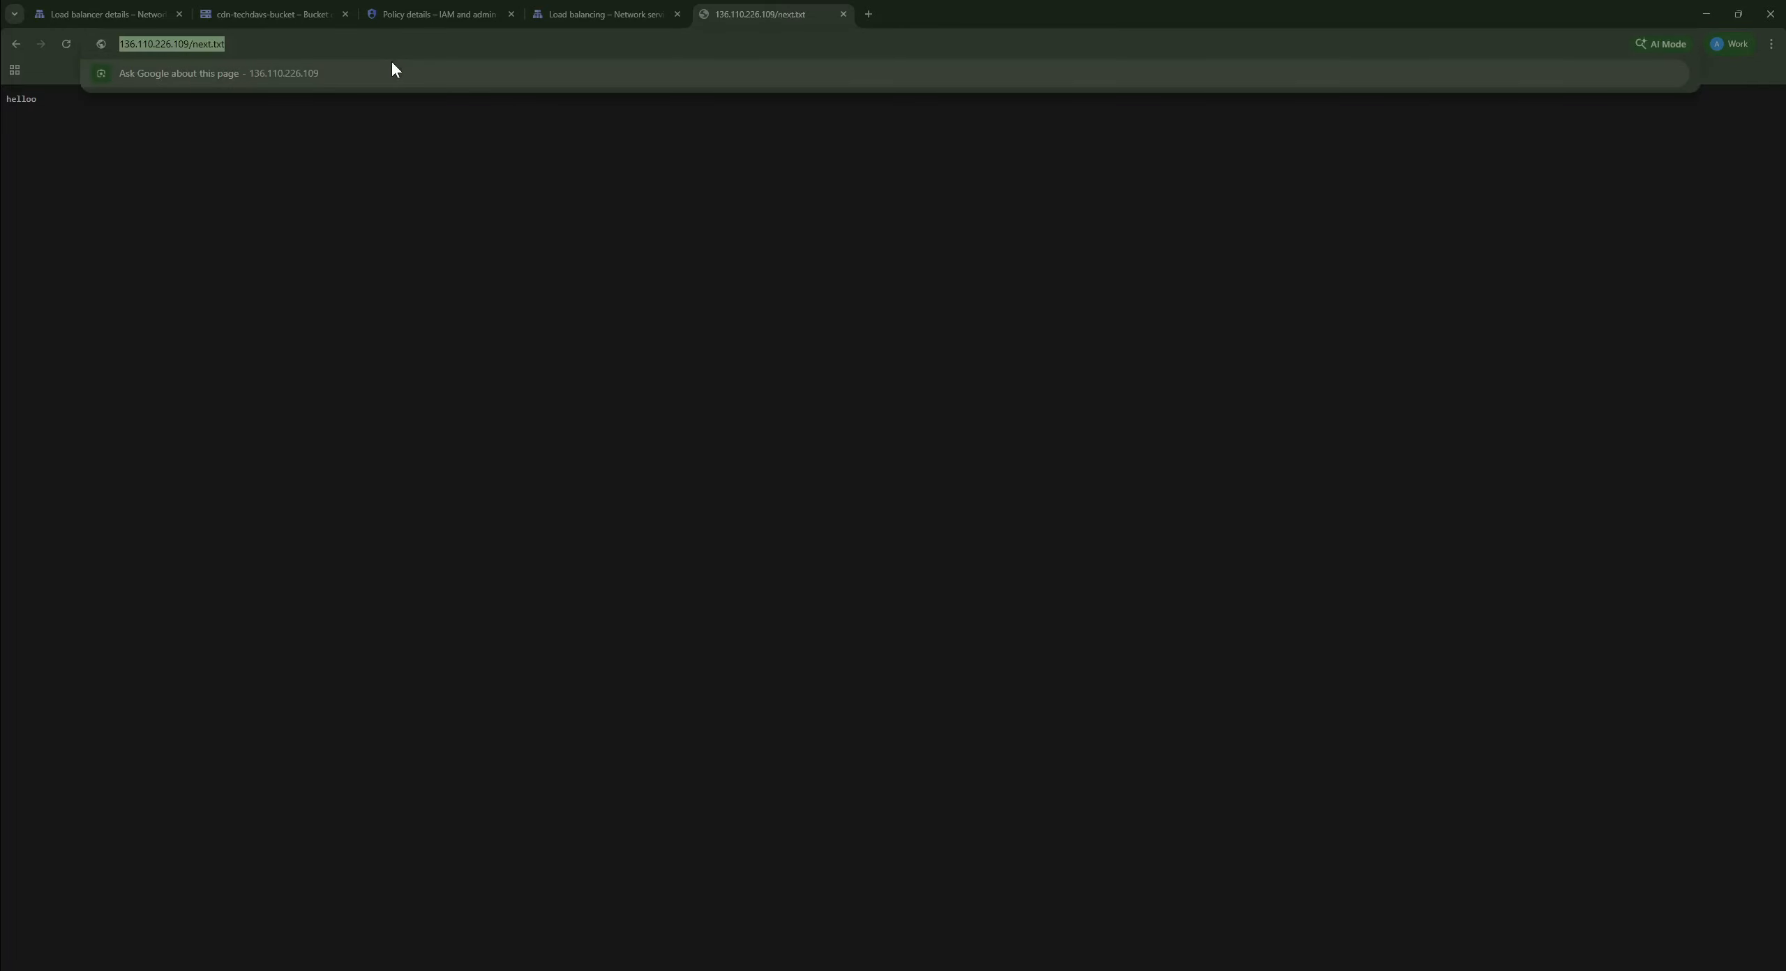
left_click(579, 14)
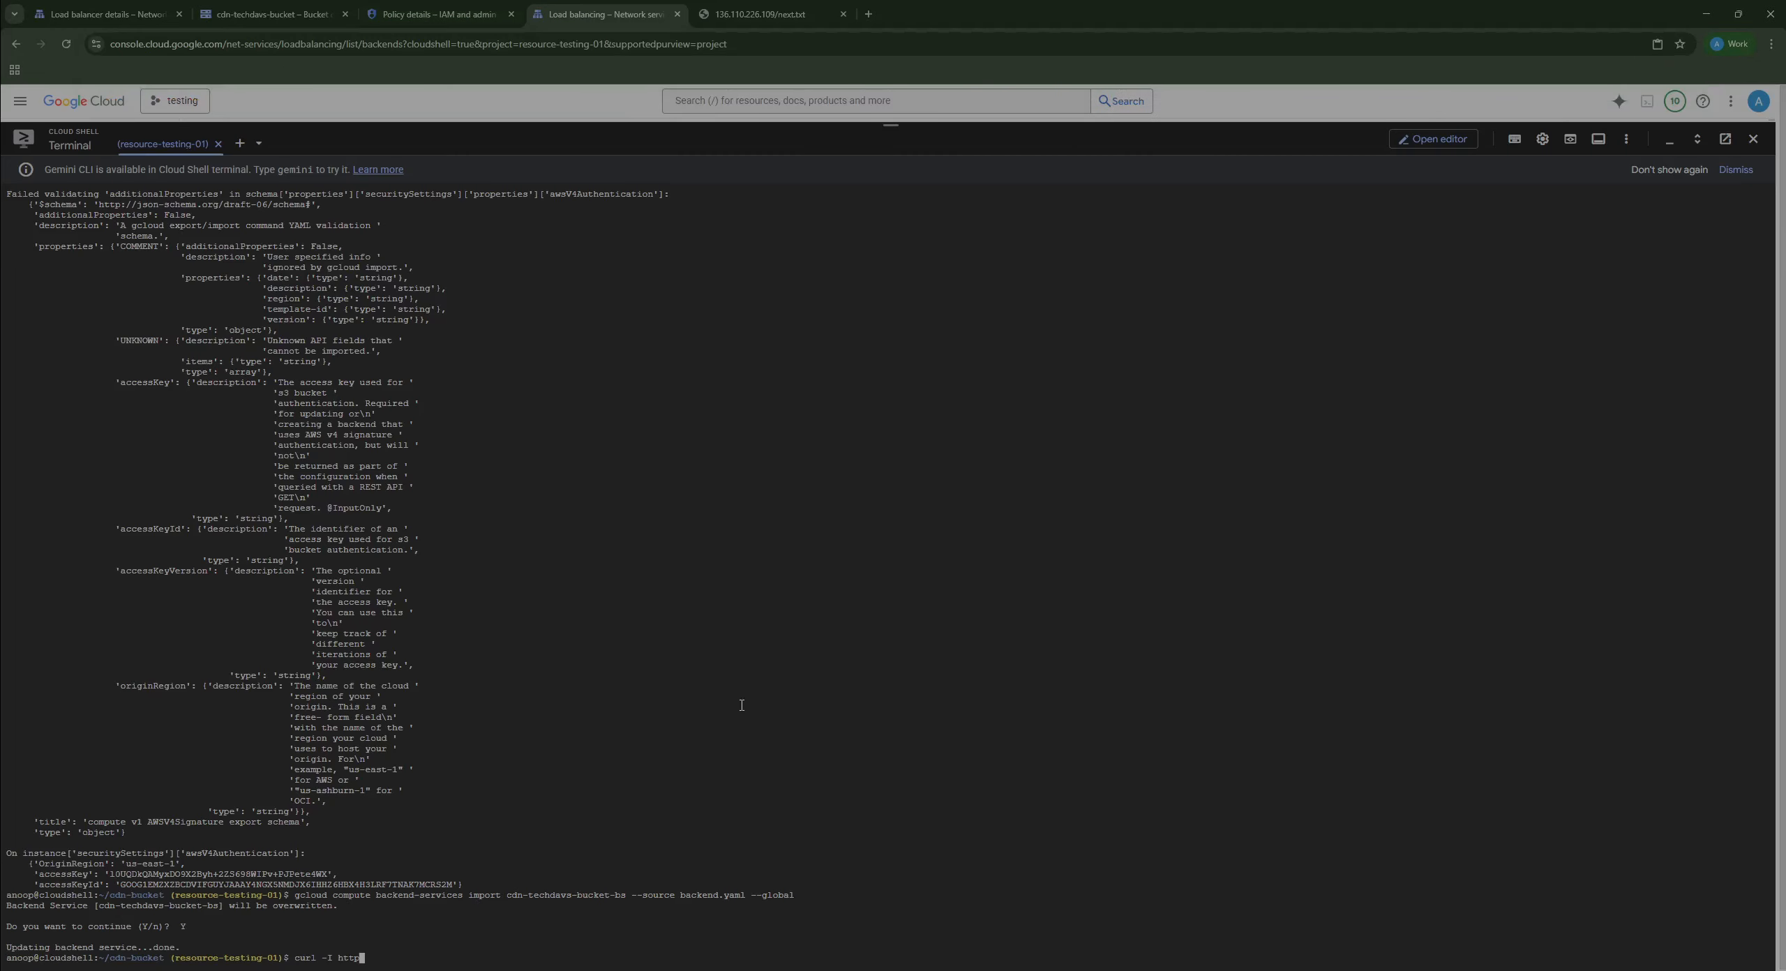
key("BackSpace")
key("BackSpace")
key("BackSpace")
key("BackSpace")
key("ctrl+v")
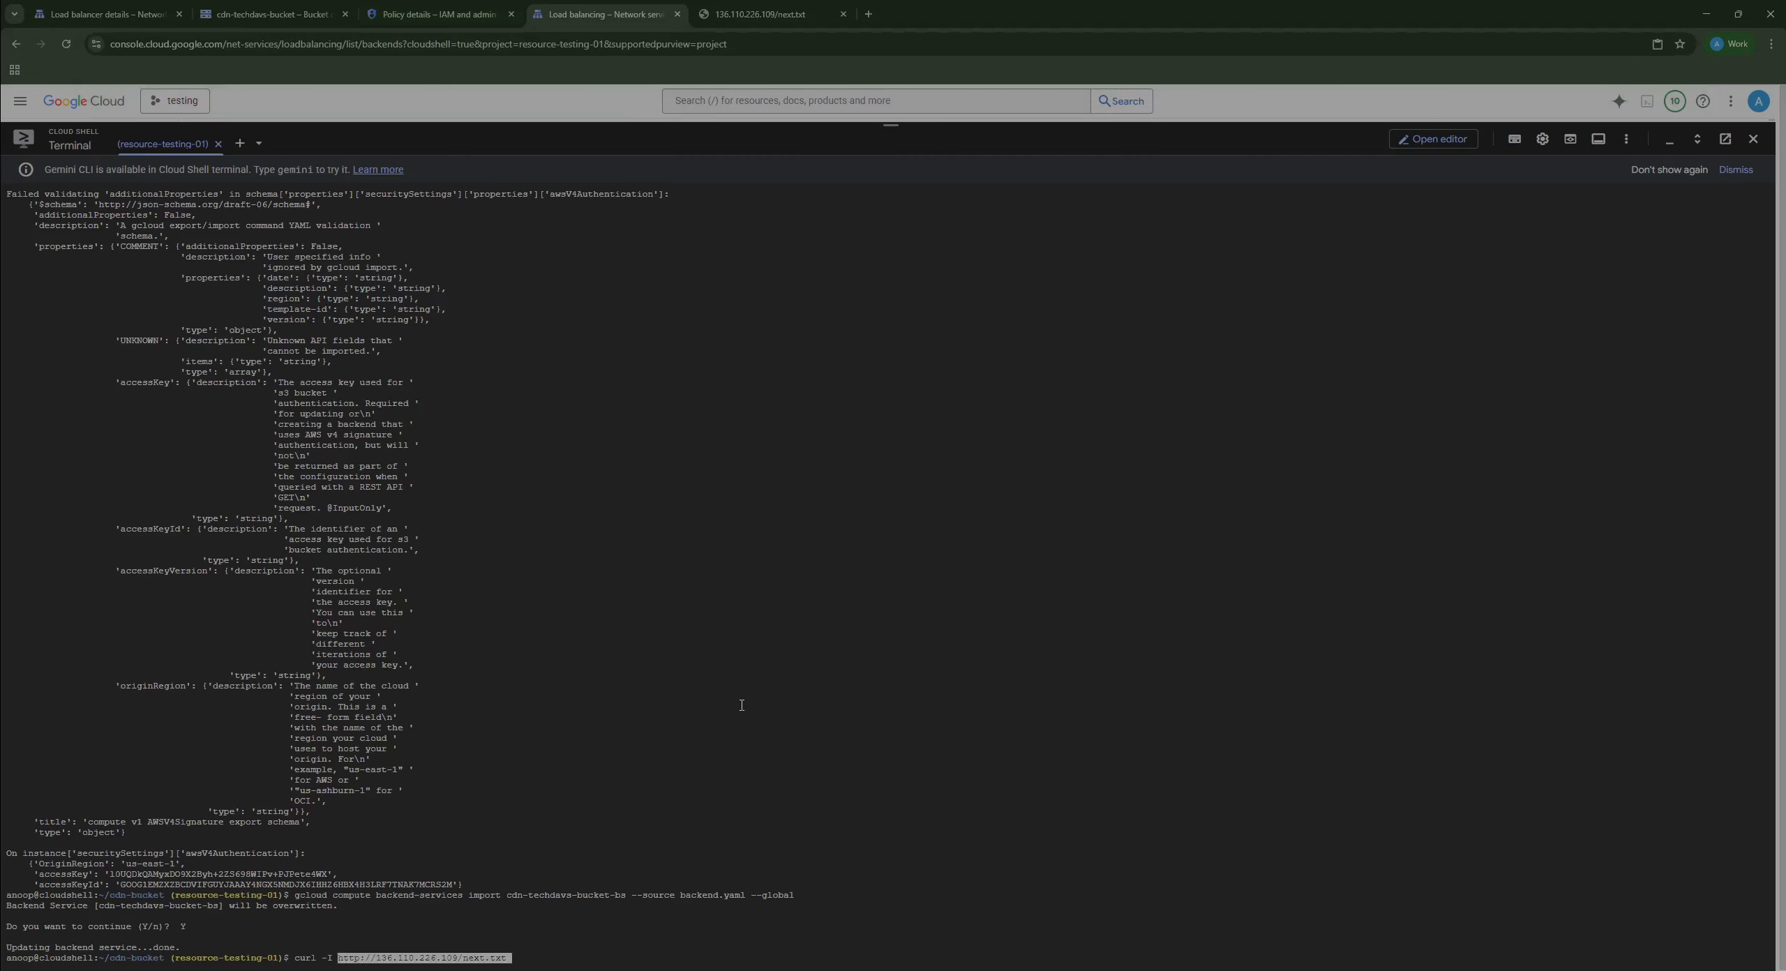
key("Return")
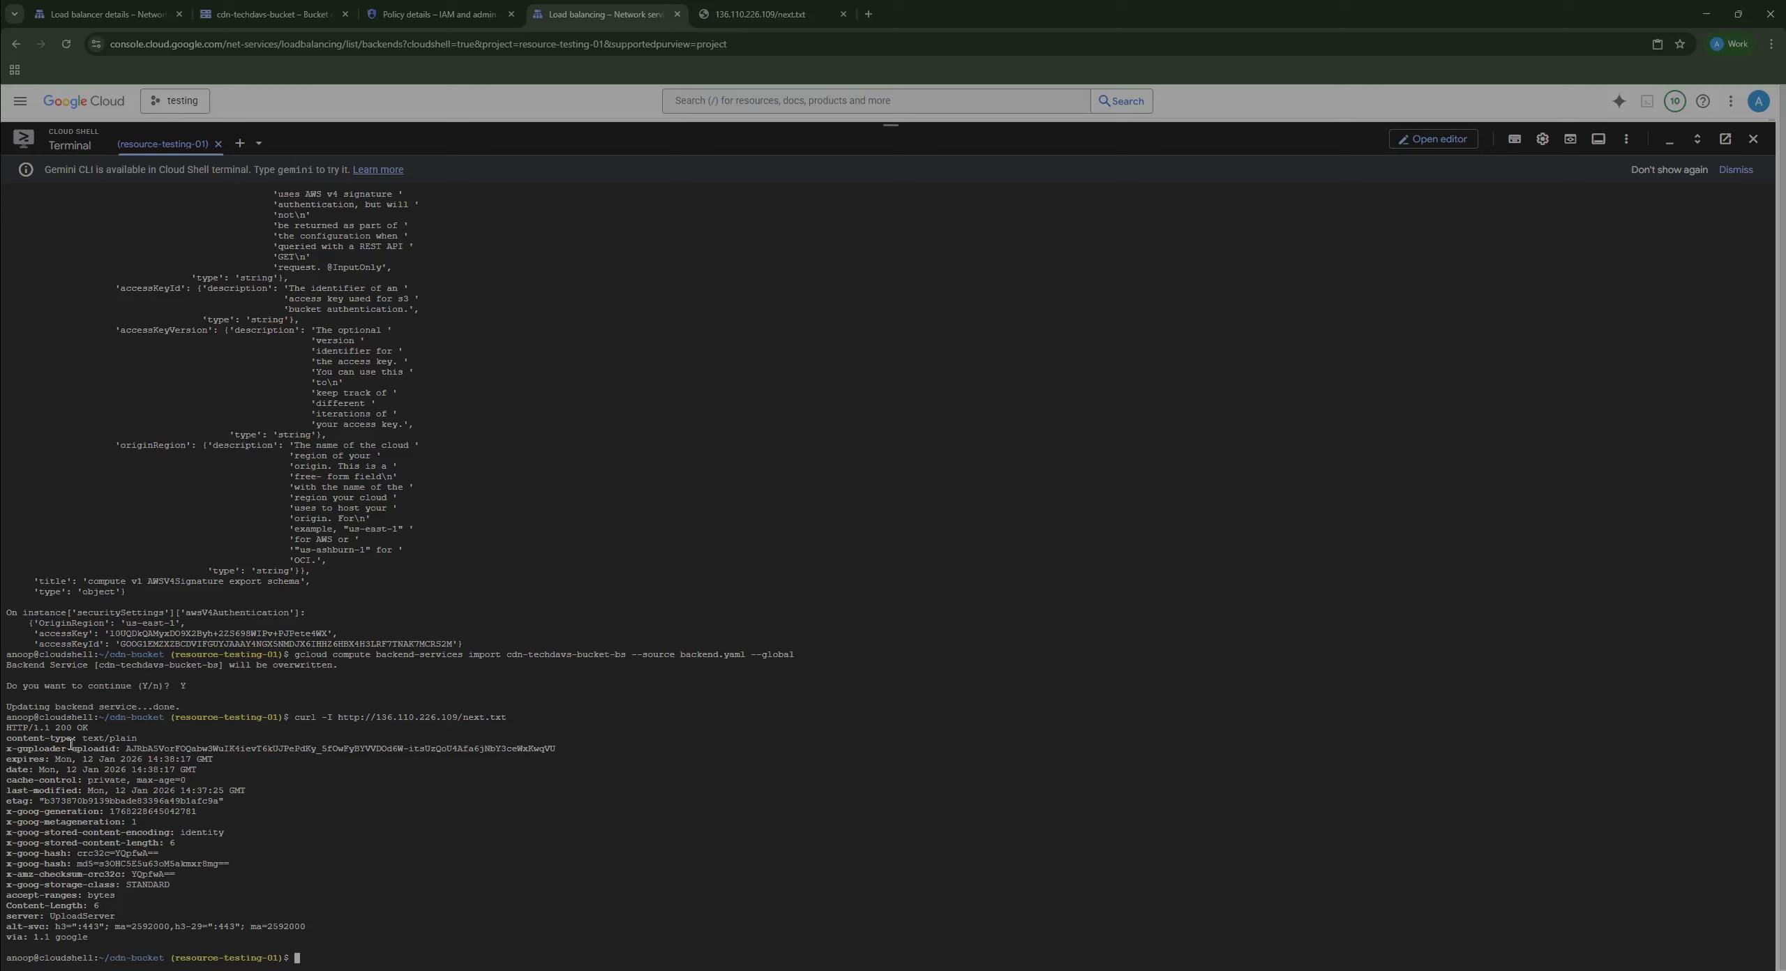
left_click_drag(71, 741, 522, 896)
left_click(201, 813)
double_click(63, 728)
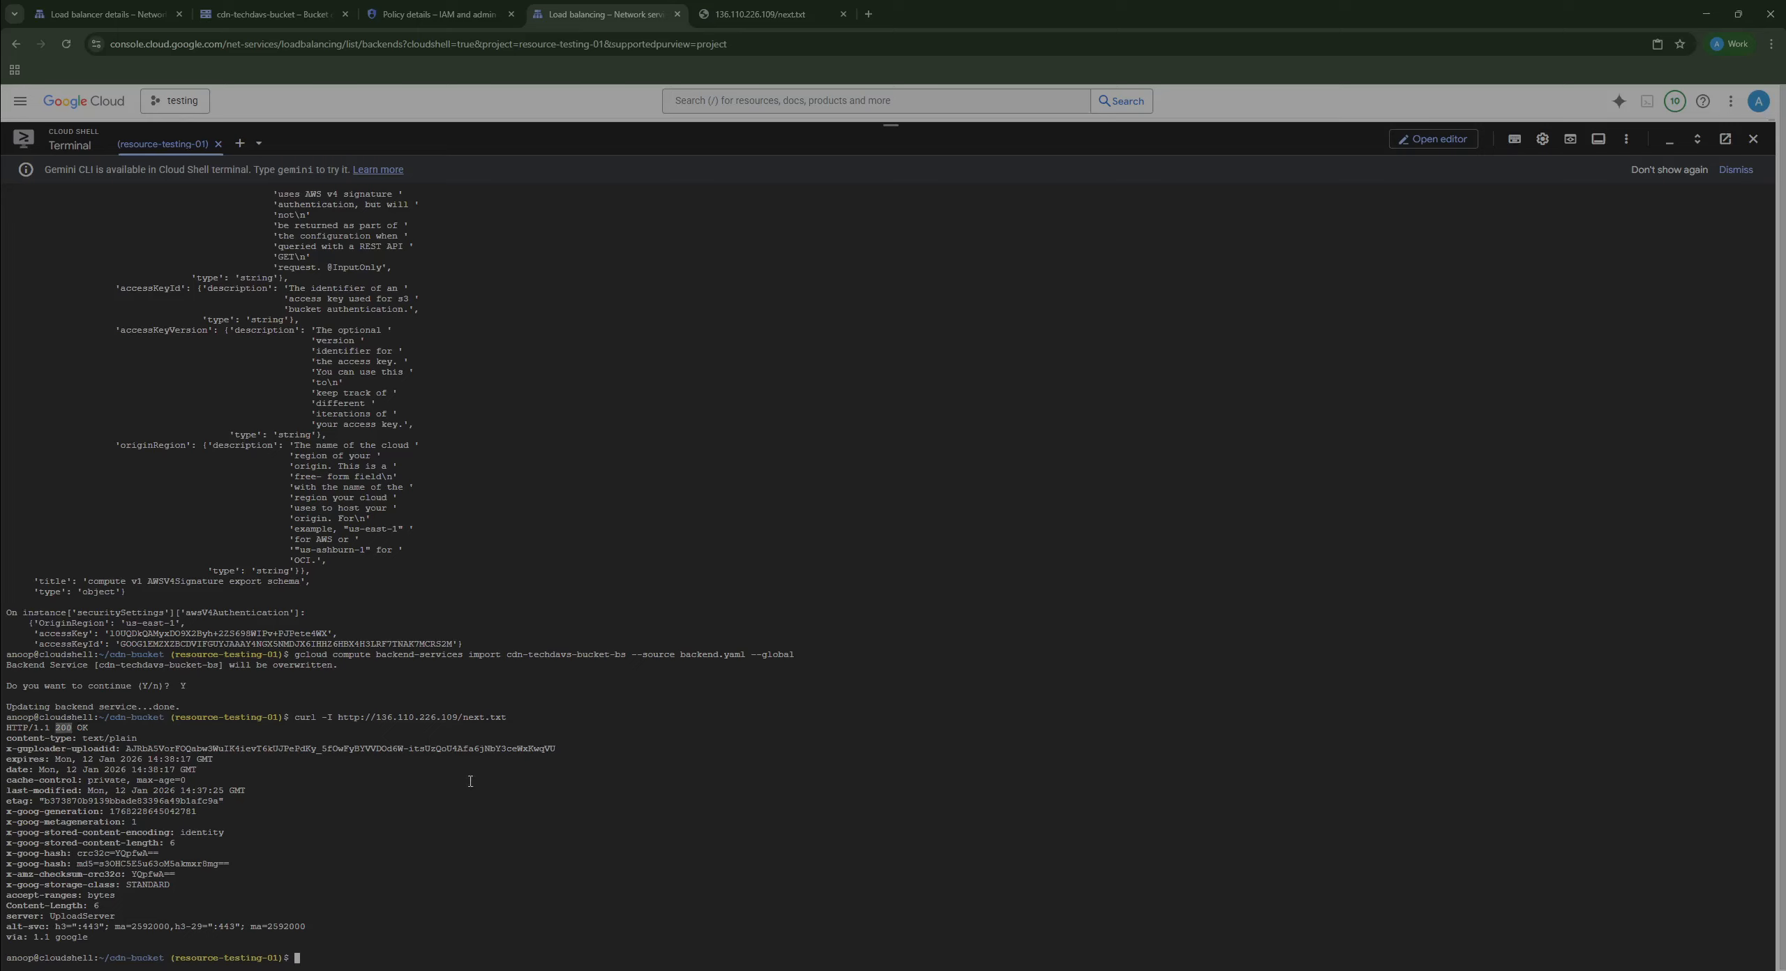